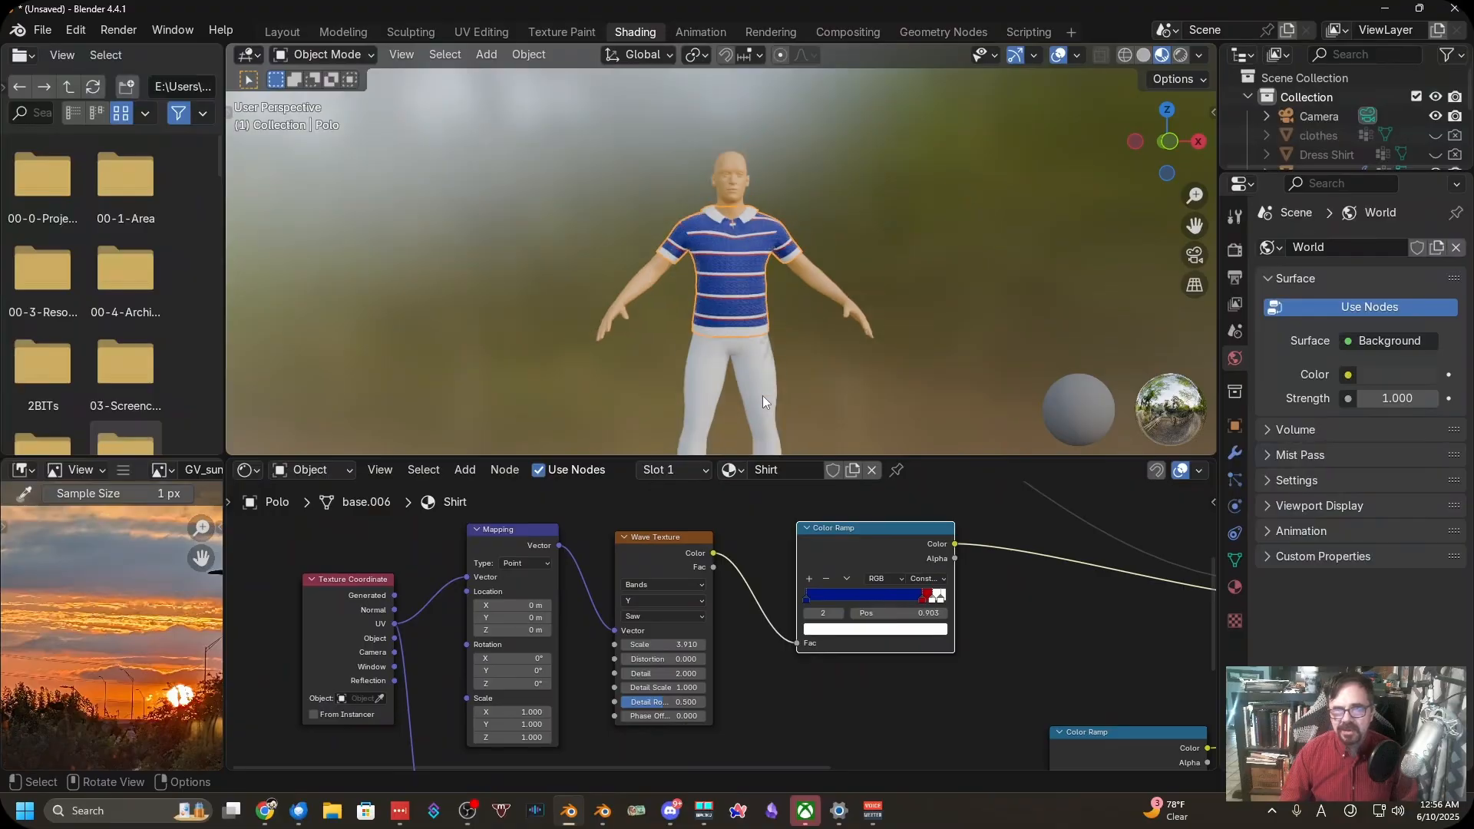
Examine the polo shirt's stripe pattern up close and the Shirt material's node tree that generates it
scroll(737, 392, up, 5)
scroll(662, 303, up, 3)
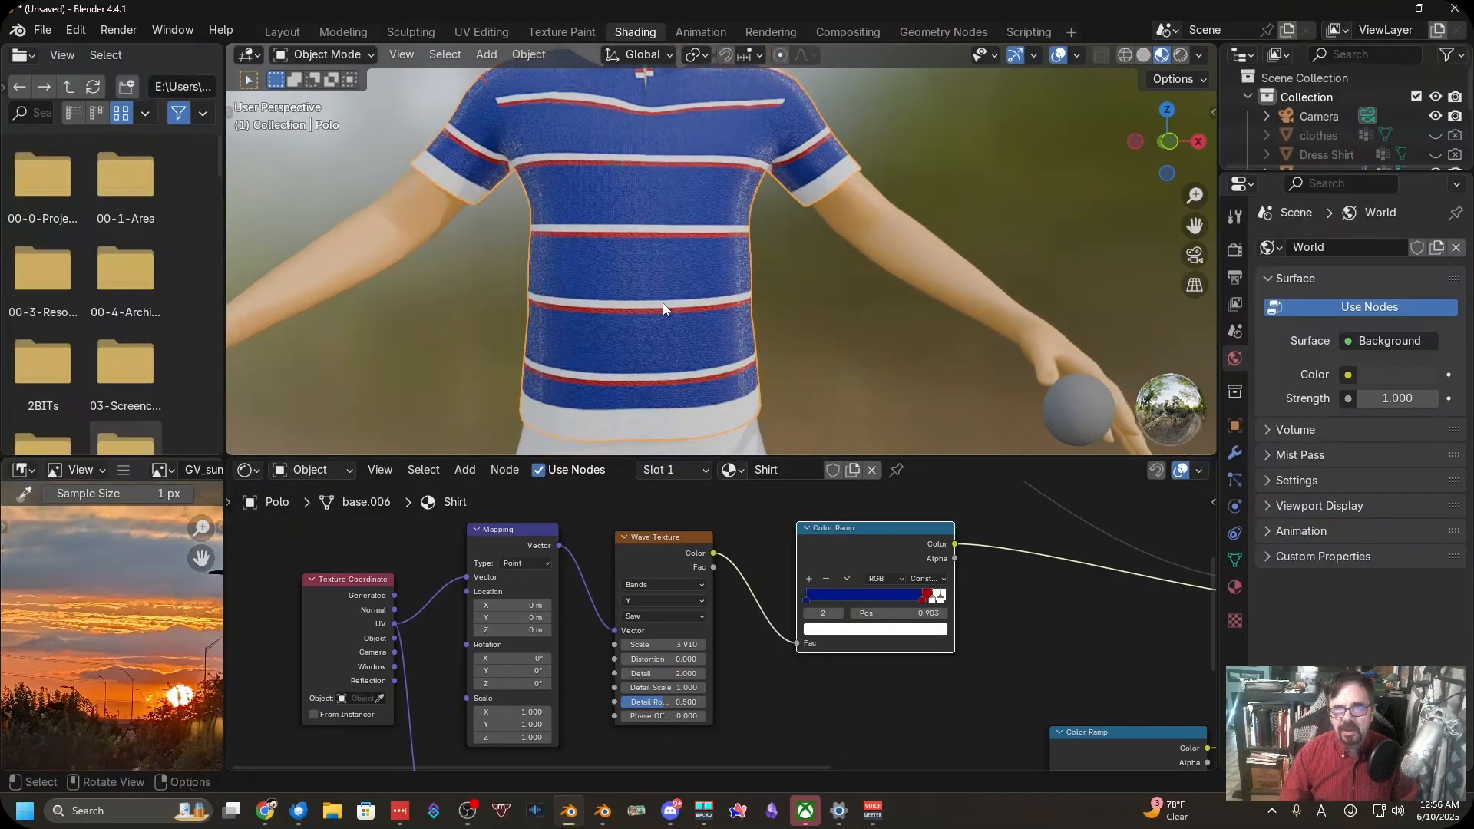
middle_drag(669, 316, 720, 376)
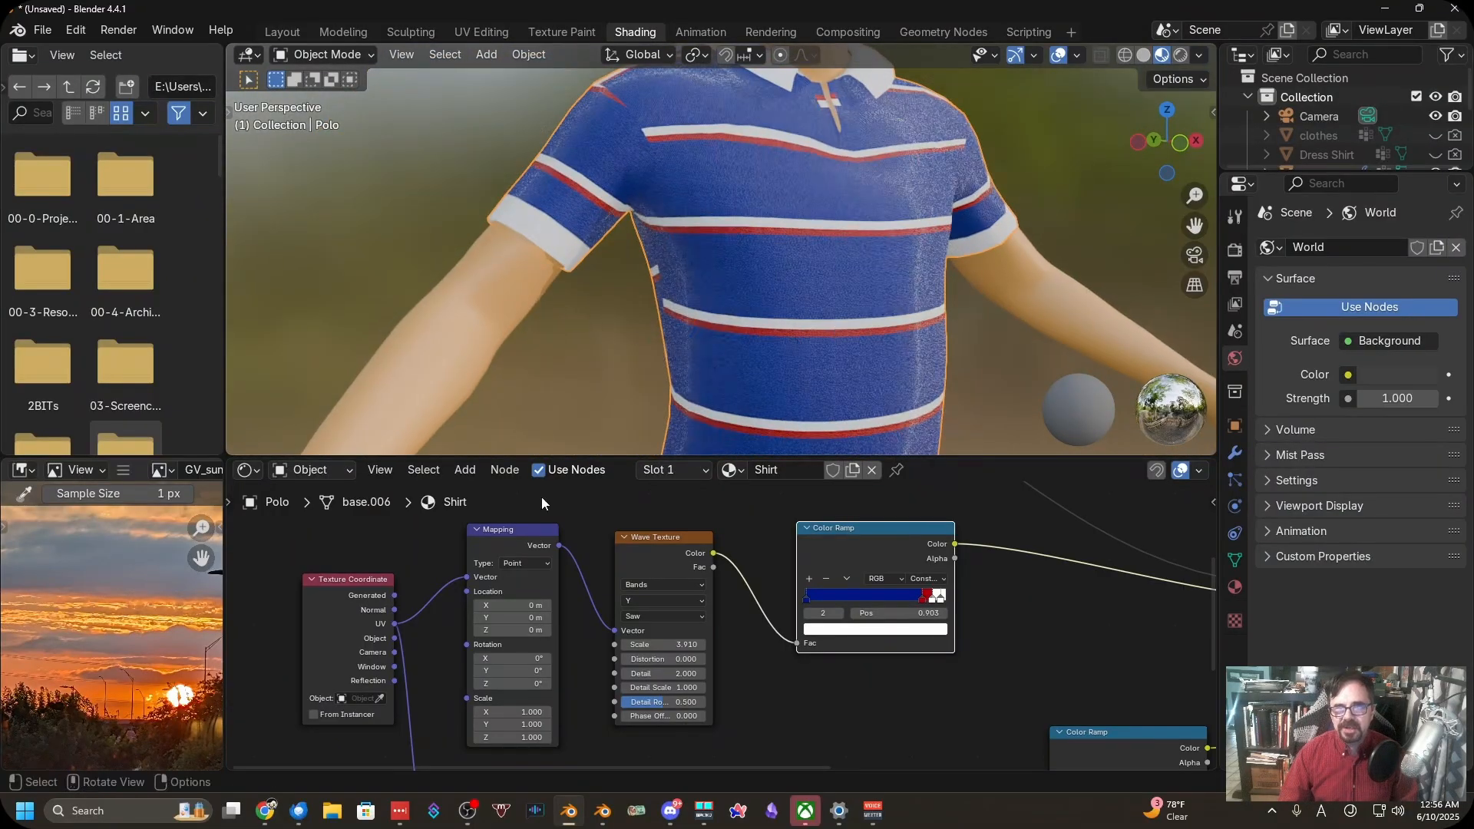
scroll(684, 729, down, 1)
scroll(648, 709, down, 1)
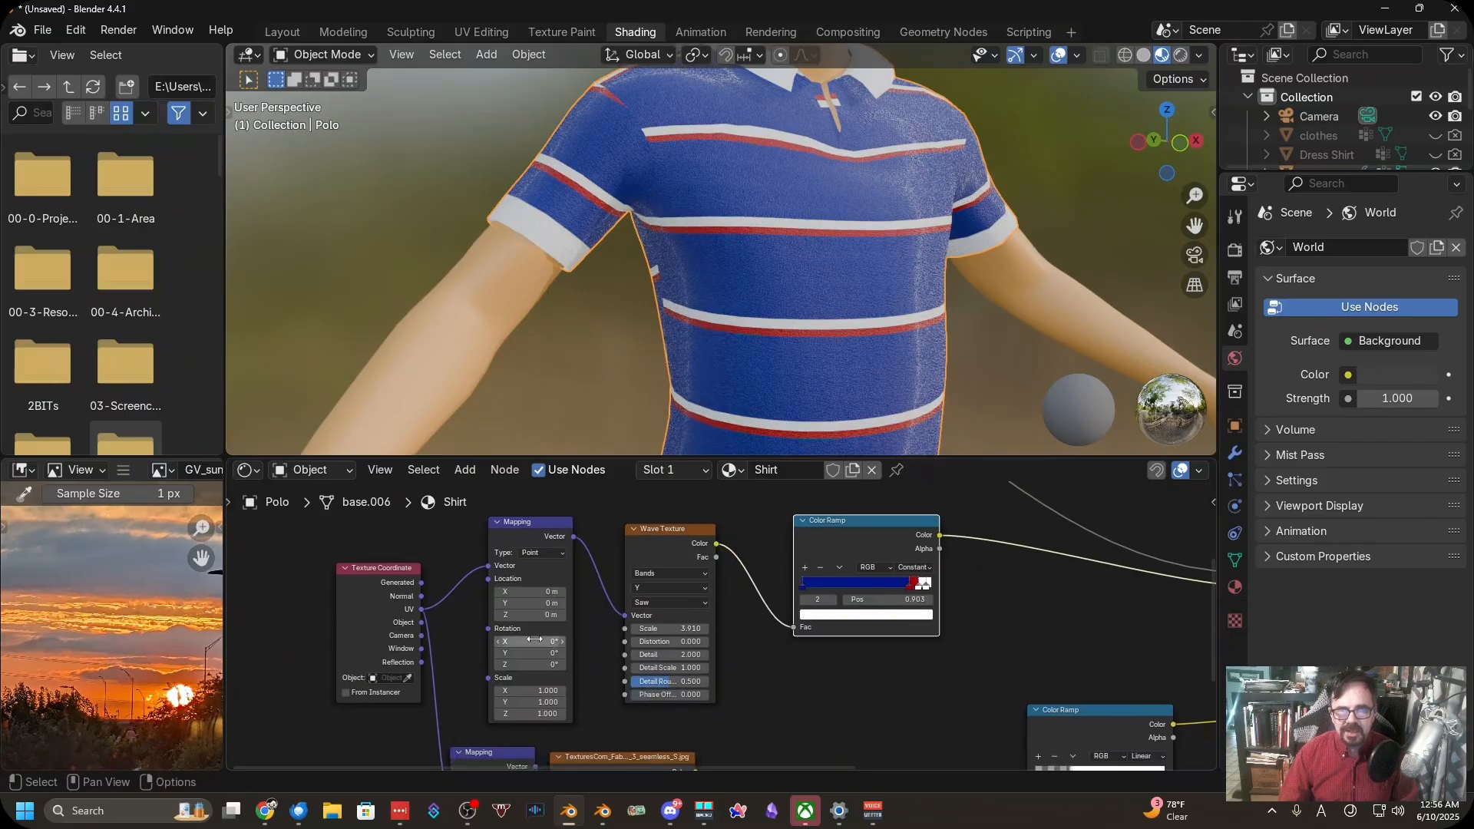
scroll(534, 642, down, 2)
scroll(580, 596, up, 1)
scroll(695, 595, down, 2)
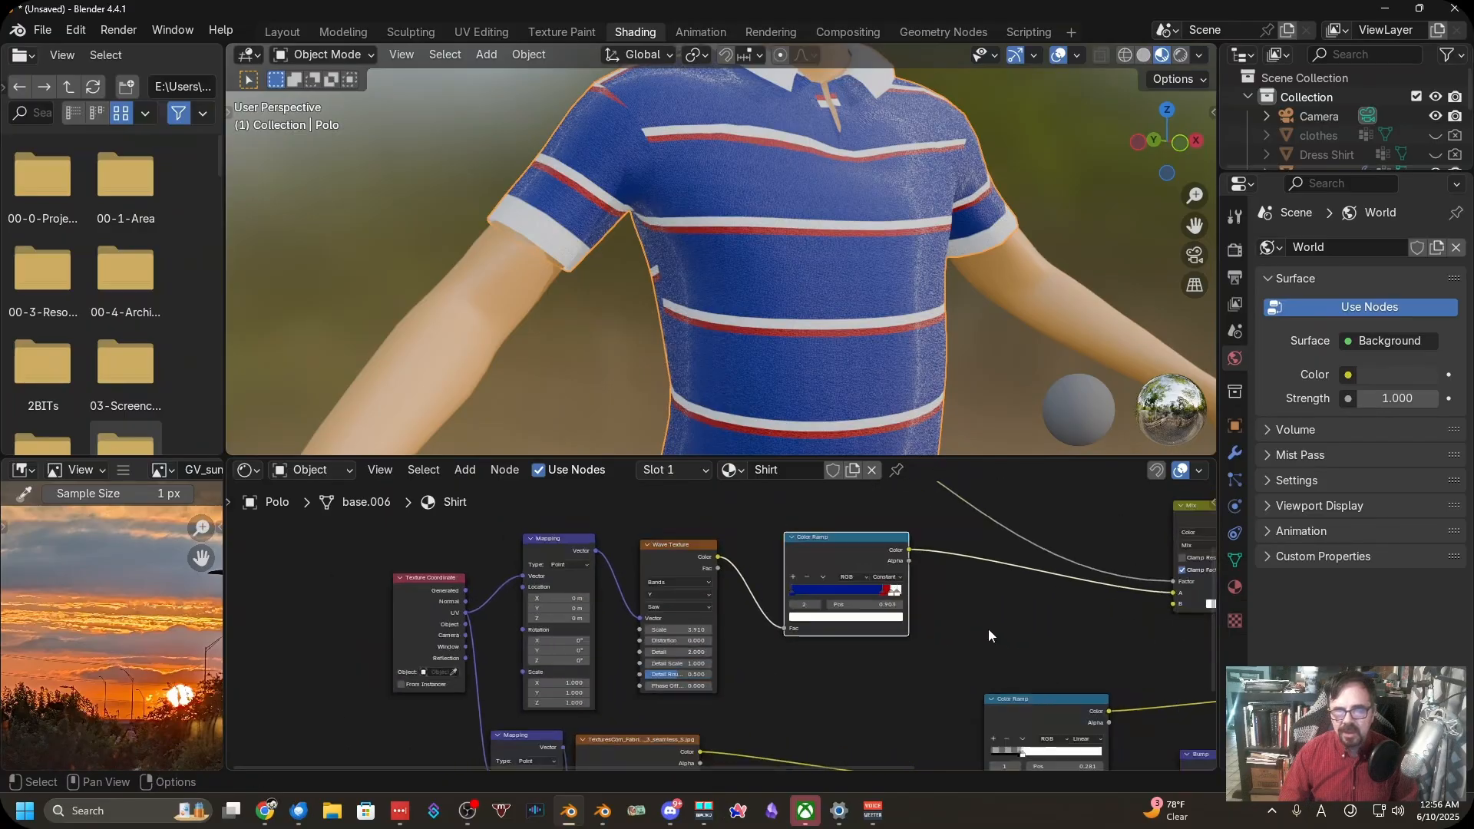
scroll(737, 660, down, 1)
middle_drag(740, 661, 807, 797)
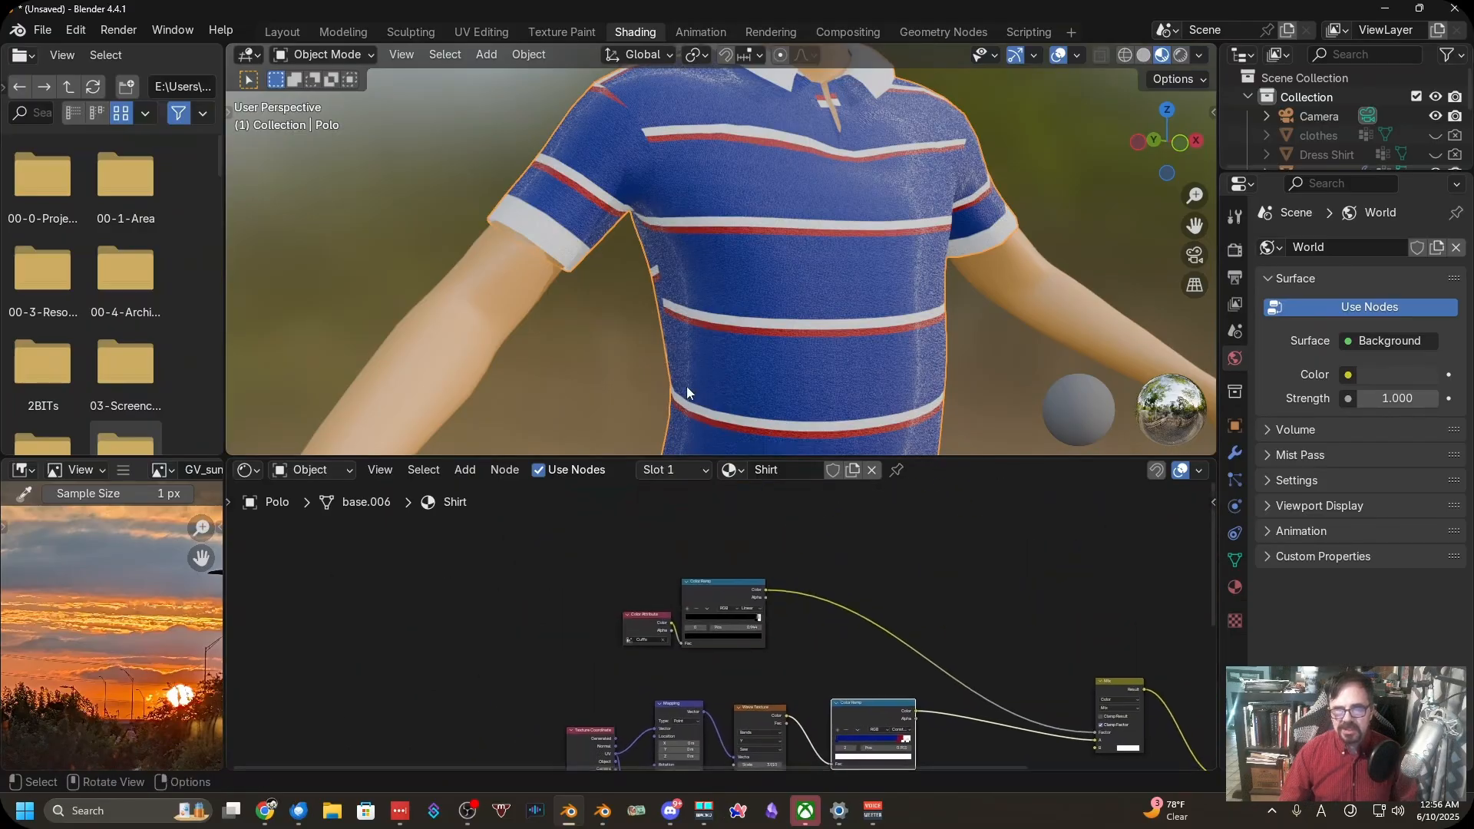
Move the Color Attribute node and its Color Ramp well above the stripe nodes, and shift the Mix node slightly to the right
click(645, 620)
shift+click(749, 582)
key(g)
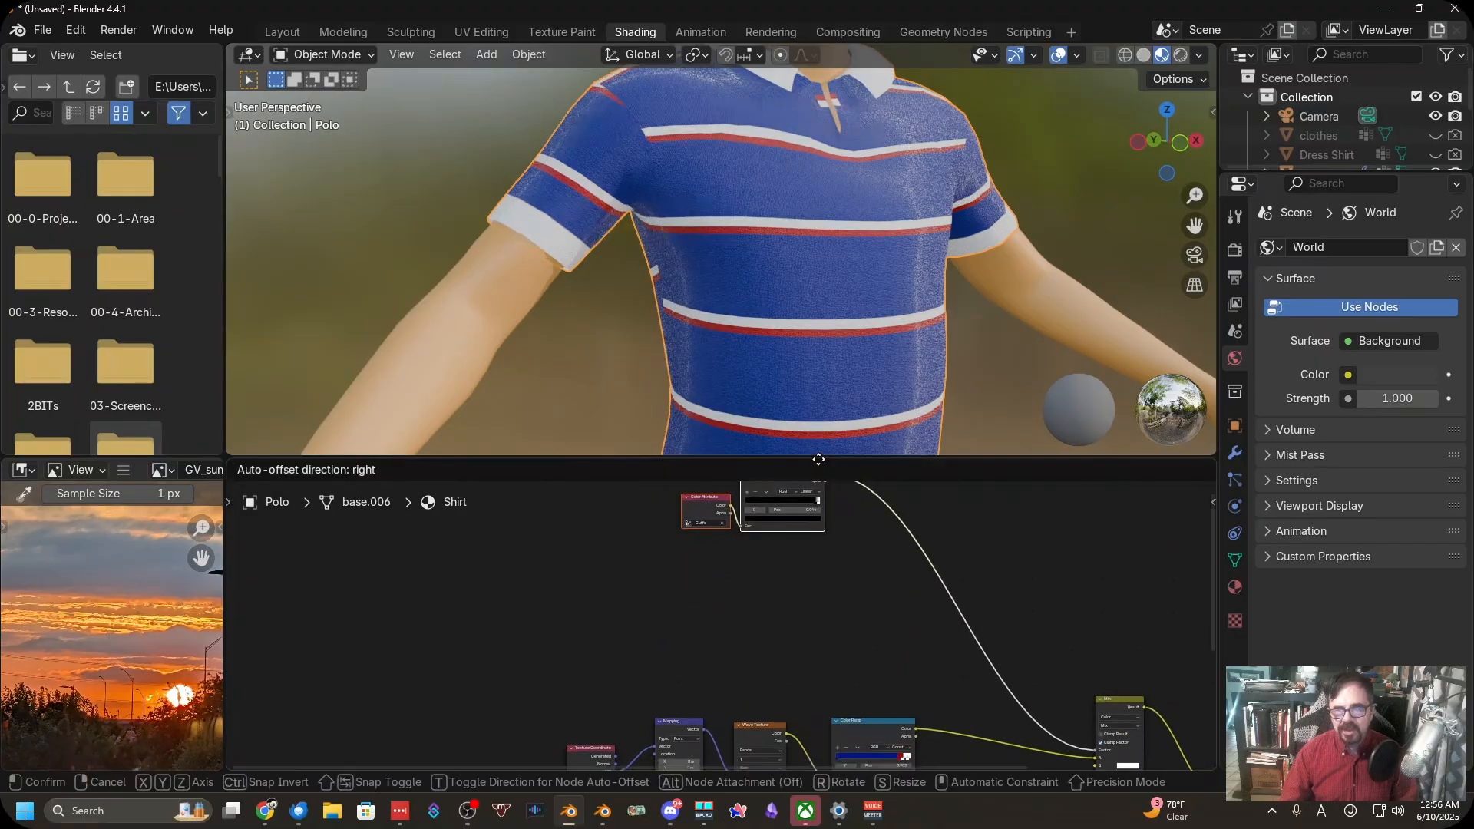
click(814, 504)
mouse_move(815, 531)
shift+middle_down()
mouse_move(821, 655)
mouse_move(806, 643)
mouse_move(868, 562)
mouse_move(894, 576)
mouse_move(878, 673)
shift+middle_up()
key(g)
click(1071, 642)
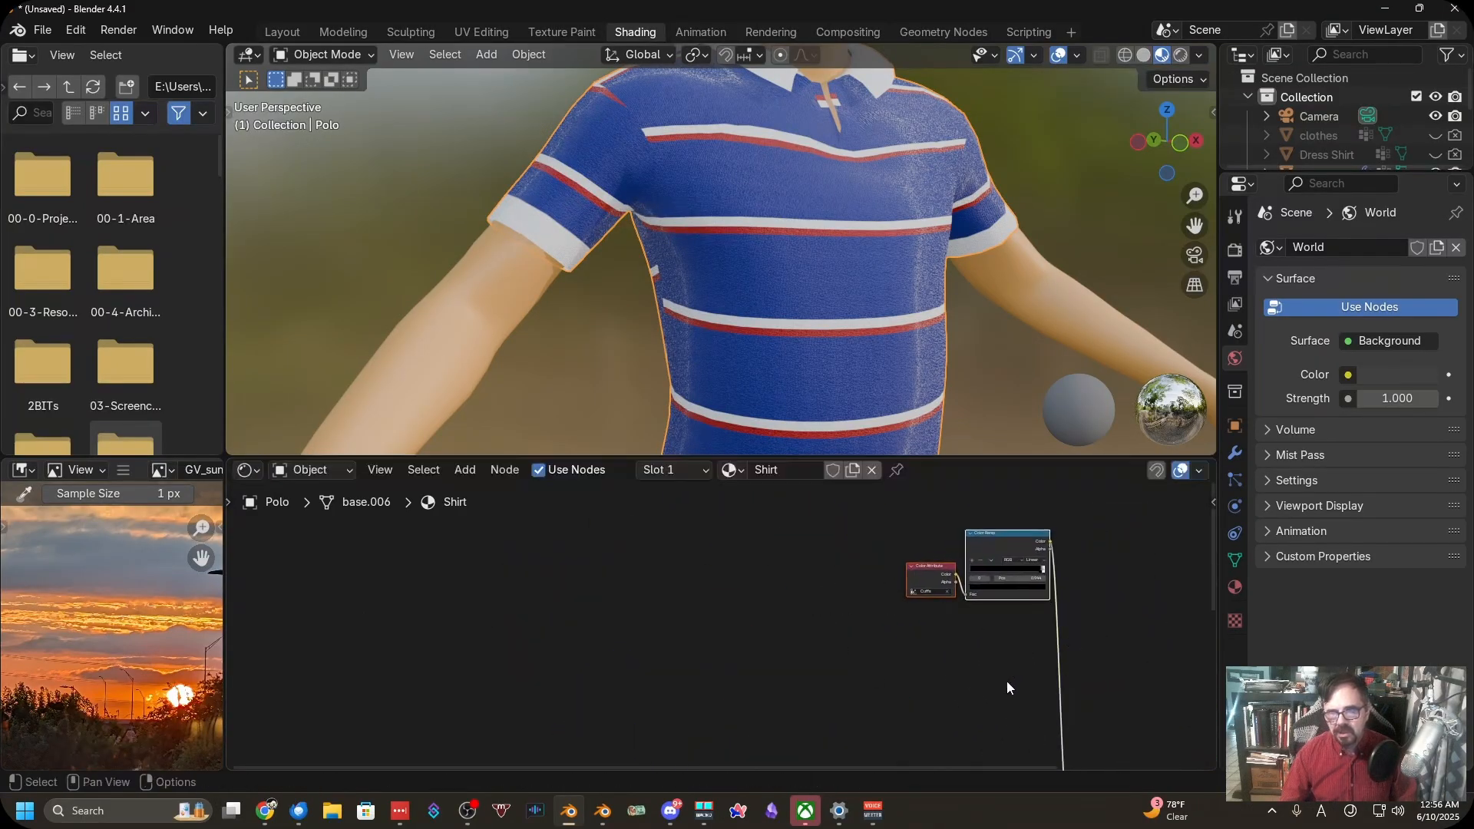
shift+middle_drag(976, 701, 656, 618)
drag(748, 682, 808, 695)
Review the stripe node chain from Texture Coordinate through Mapping and Wave Texture to the Color Ramp
shift+middle_drag(733, 680, 884, 539)
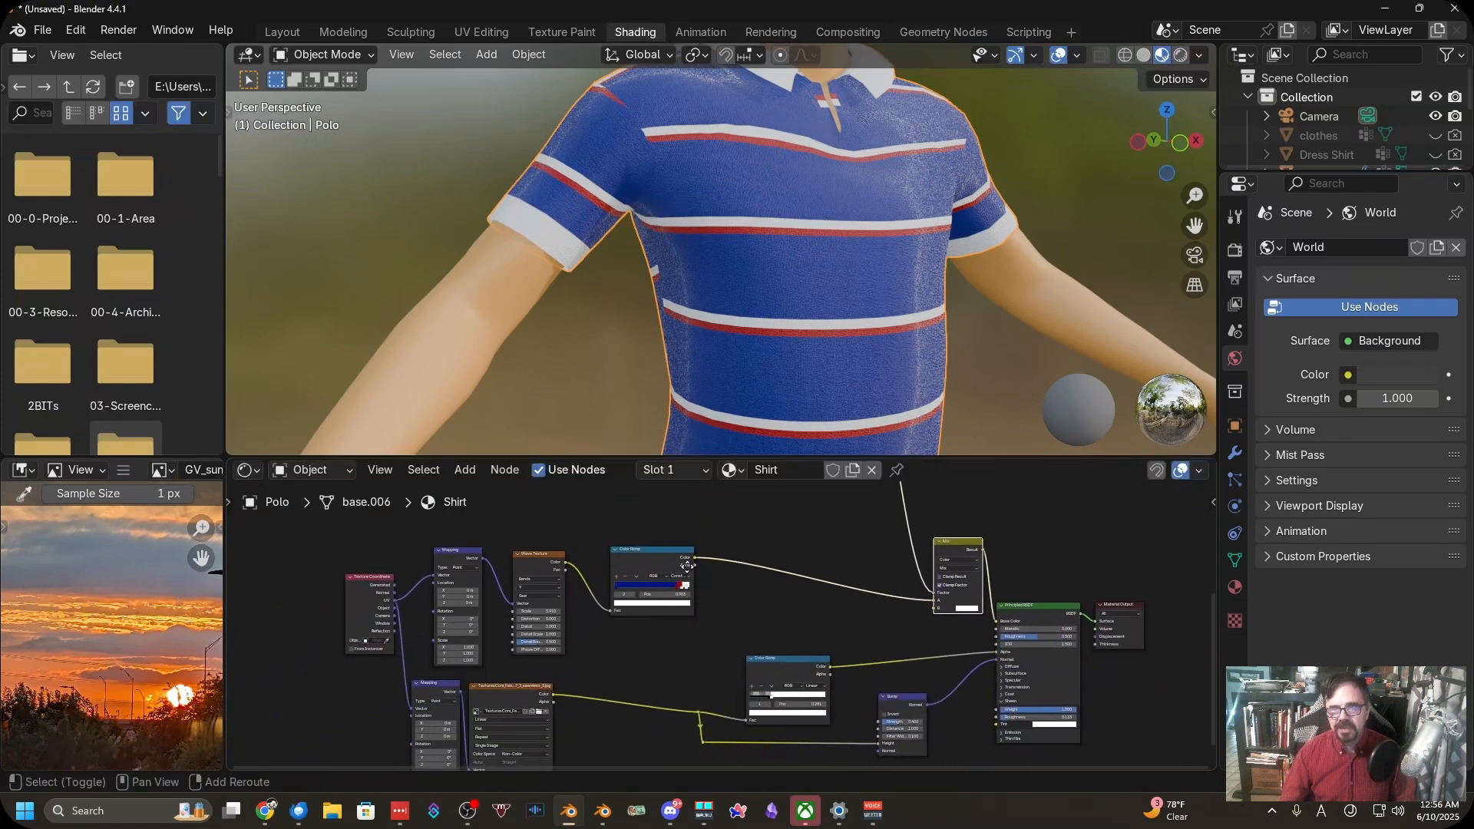
shift+middle_drag(606, 569, 740, 443)
scroll(781, 613, up, 2)
shift+middle_drag(689, 661, 748, 786)
scroll(777, 562, up, 2)
scroll(777, 568, up, 3)
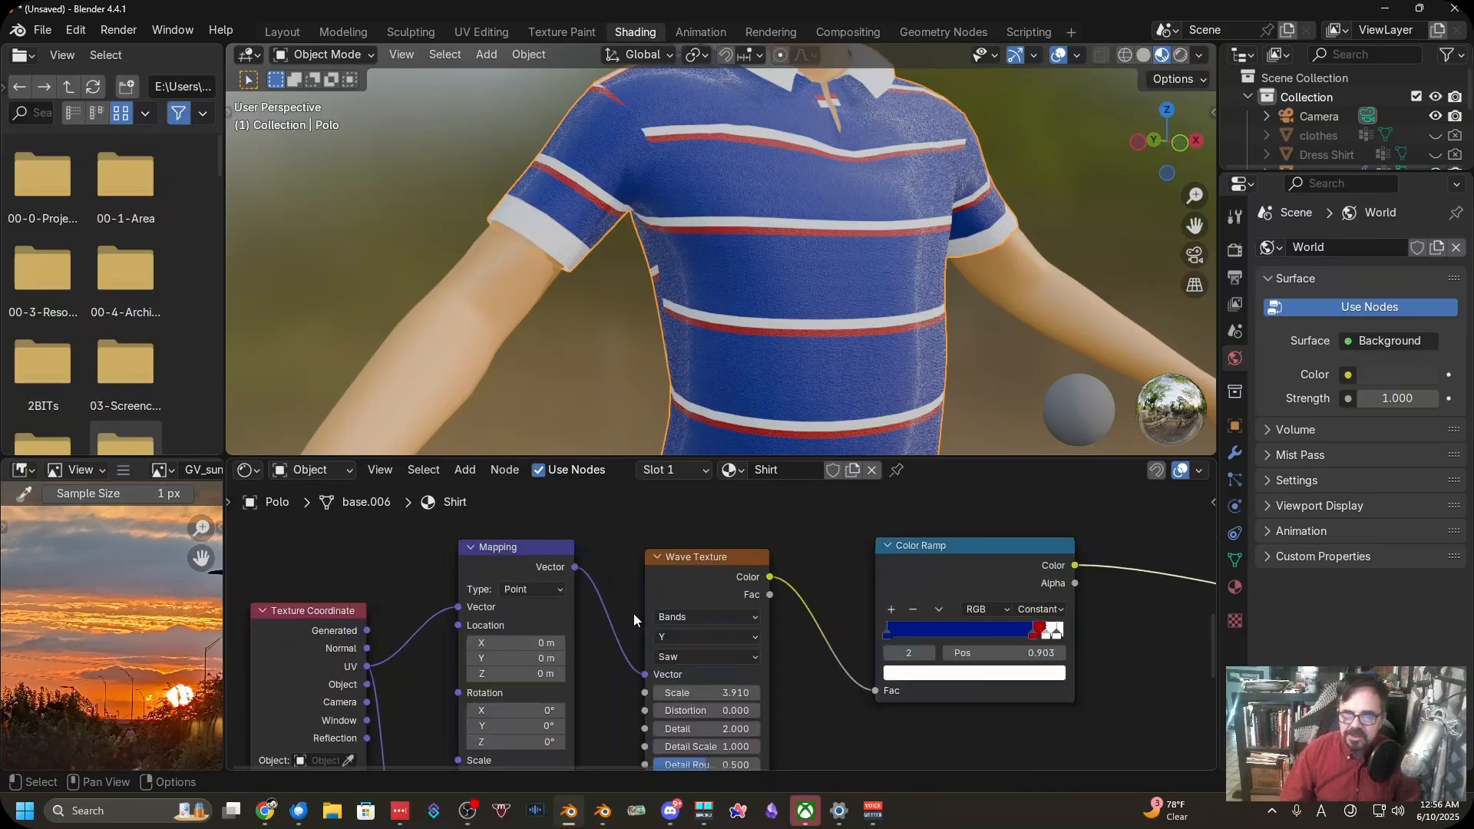
scroll(722, 600, down, 3)
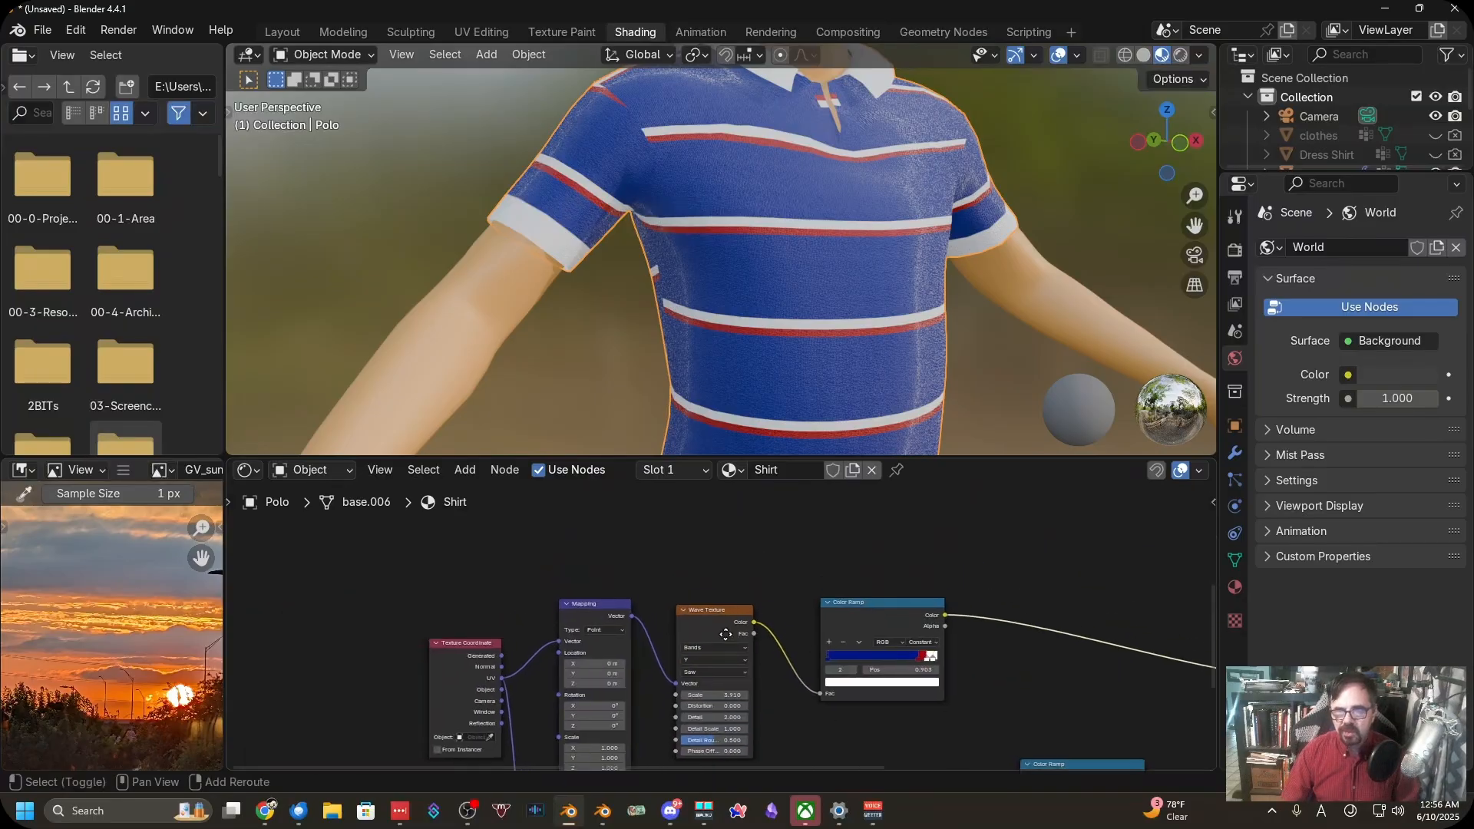
middle_drag(649, 608, 637, 592)
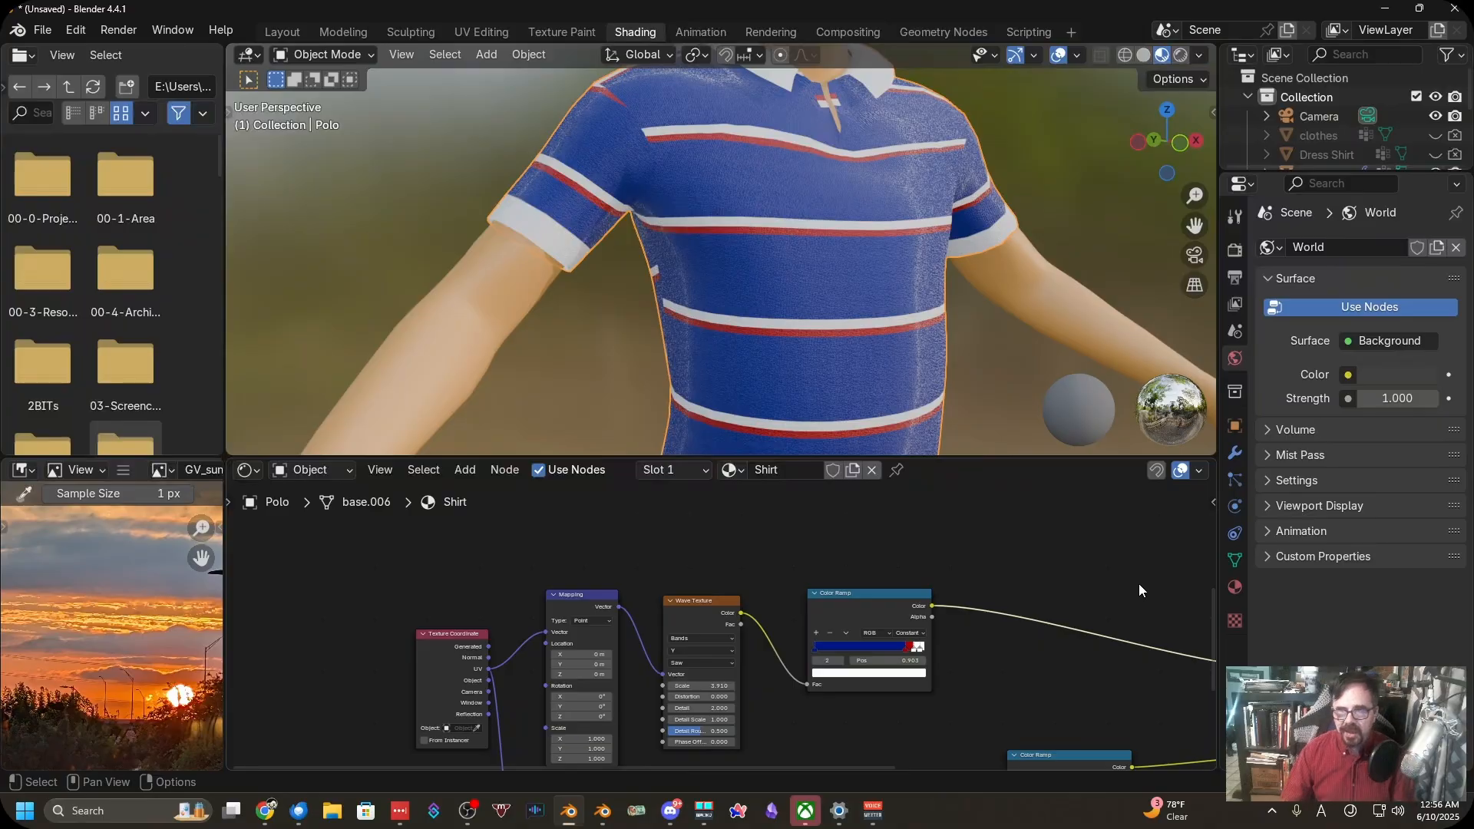
middle_drag(502, 568, 418, 563)
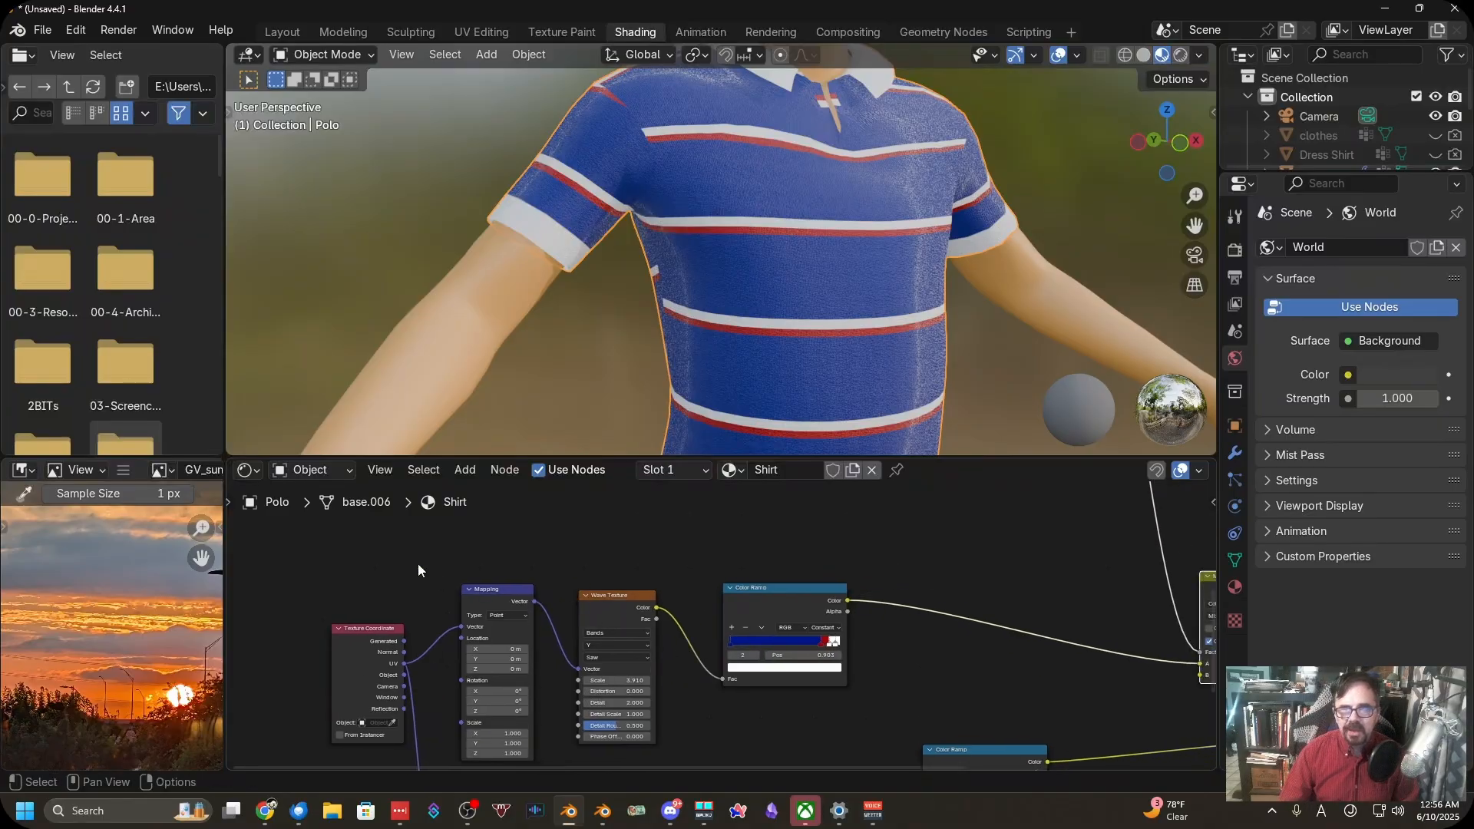
middle_drag(613, 604, 581, 608)
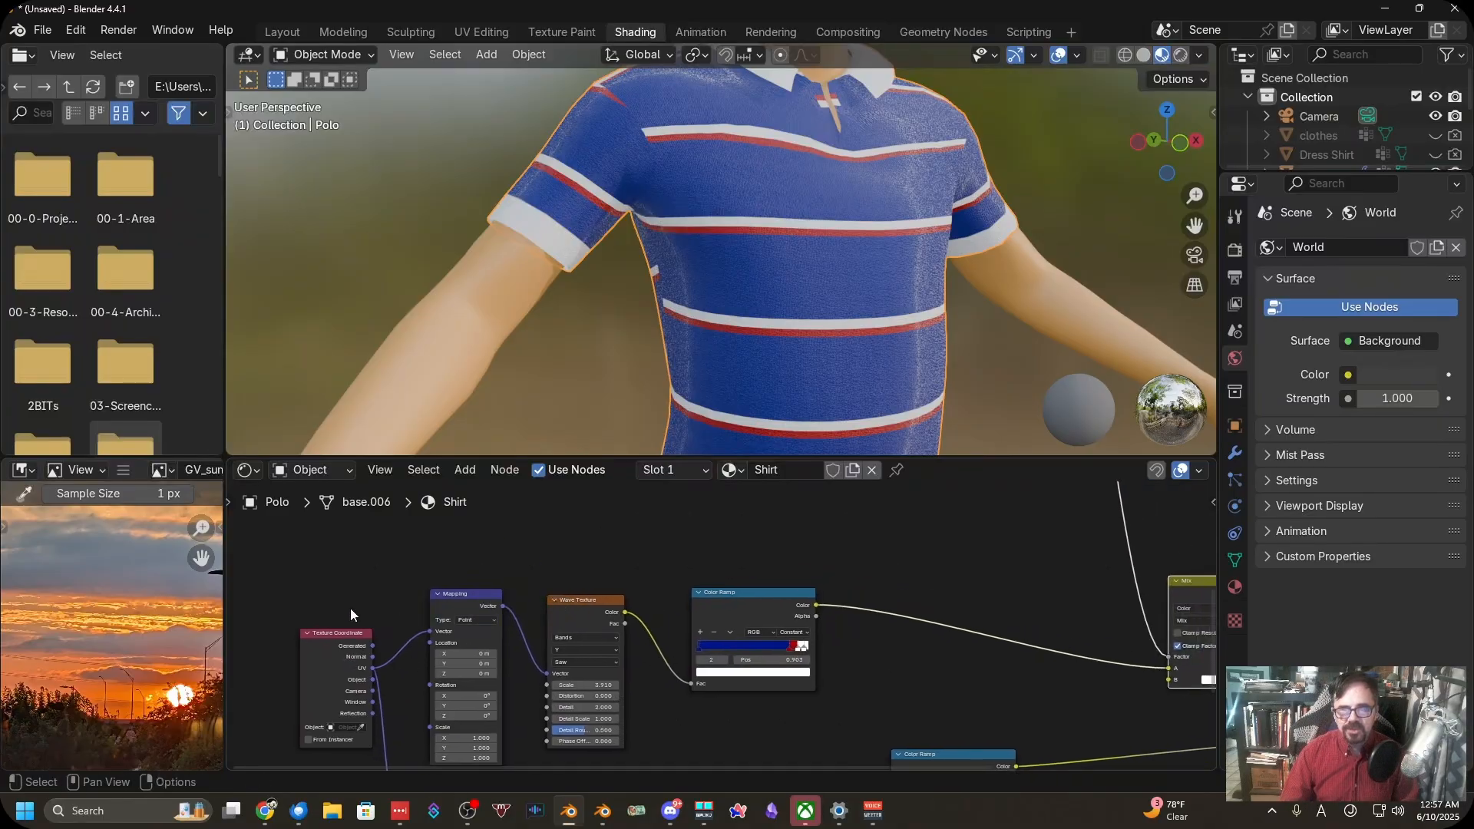
Duplicate the Wave Texture and its Color Ramp with the Mapping link kept, placing the copies above the originals
click(580, 613)
shift+click(746, 597)
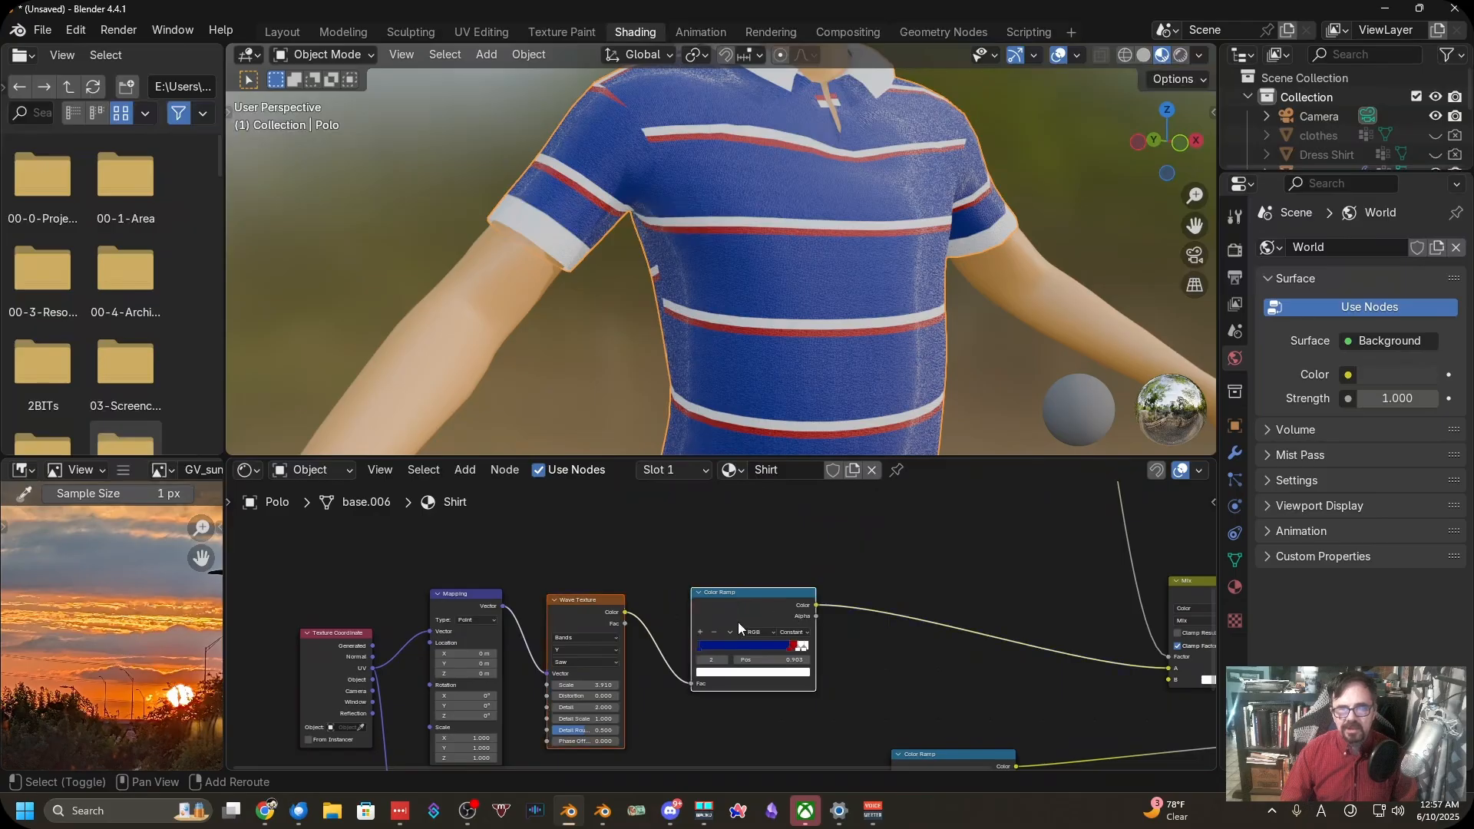
scroll(835, 632, down, 1)
key(shift+d)
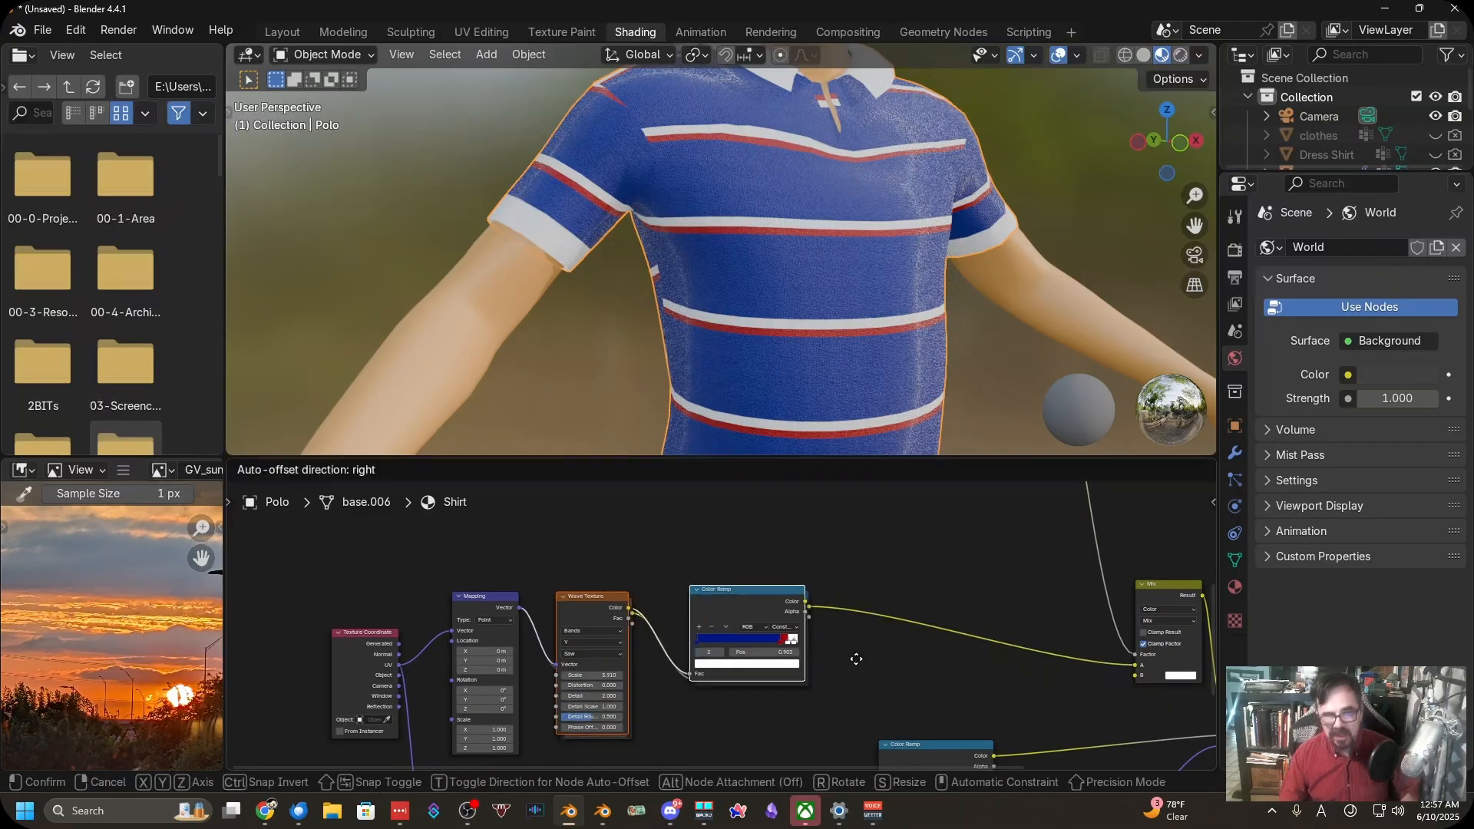
click(859, 515)
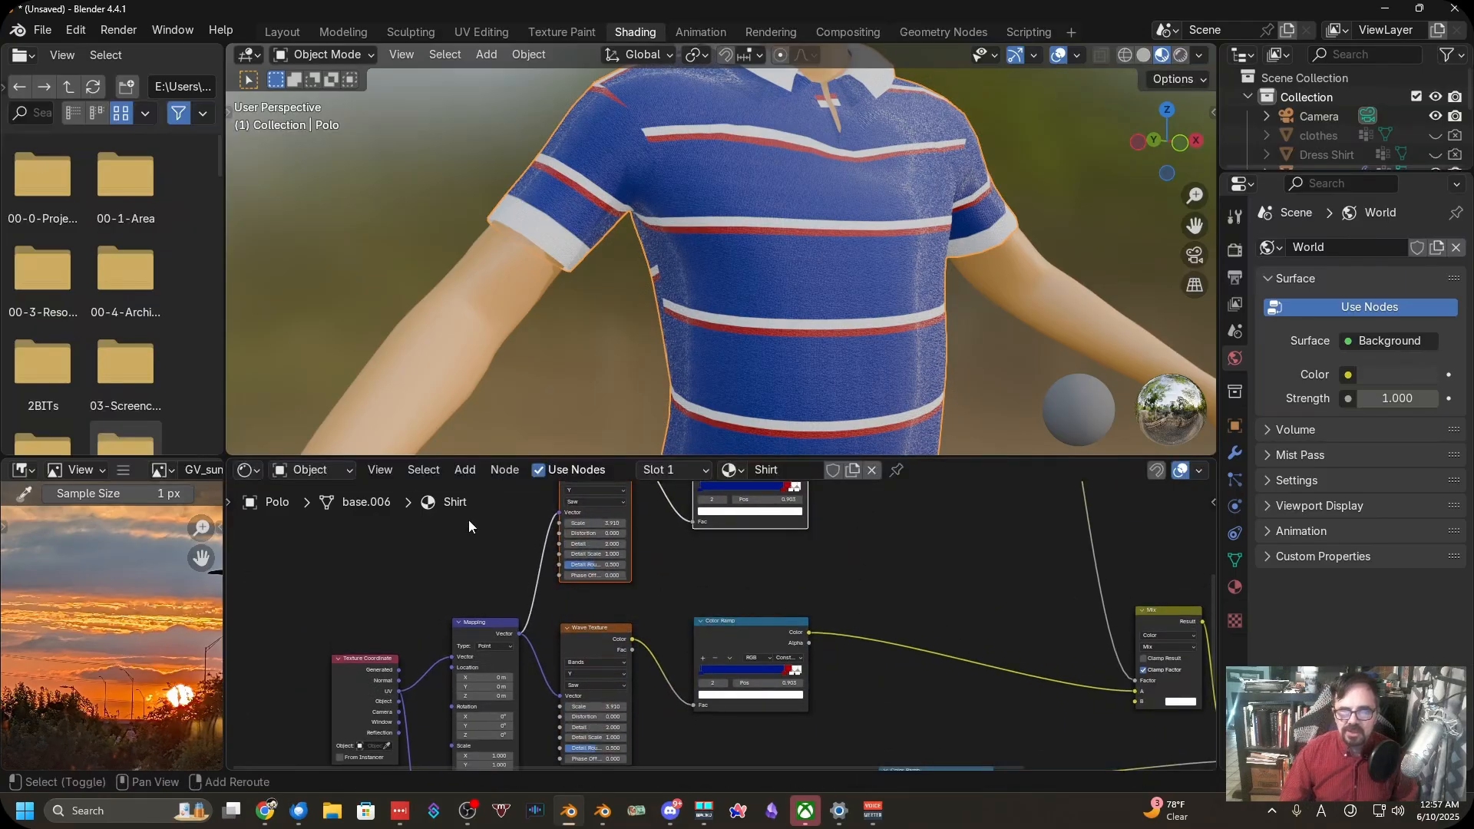
shift+middle_drag(522, 585, 499, 659)
Add a Mix Color node to the right of the duplicated Color Ramp
shift+middle_drag(885, 608, 720, 606)
key(shift+a)
mouse_move(703, 599)
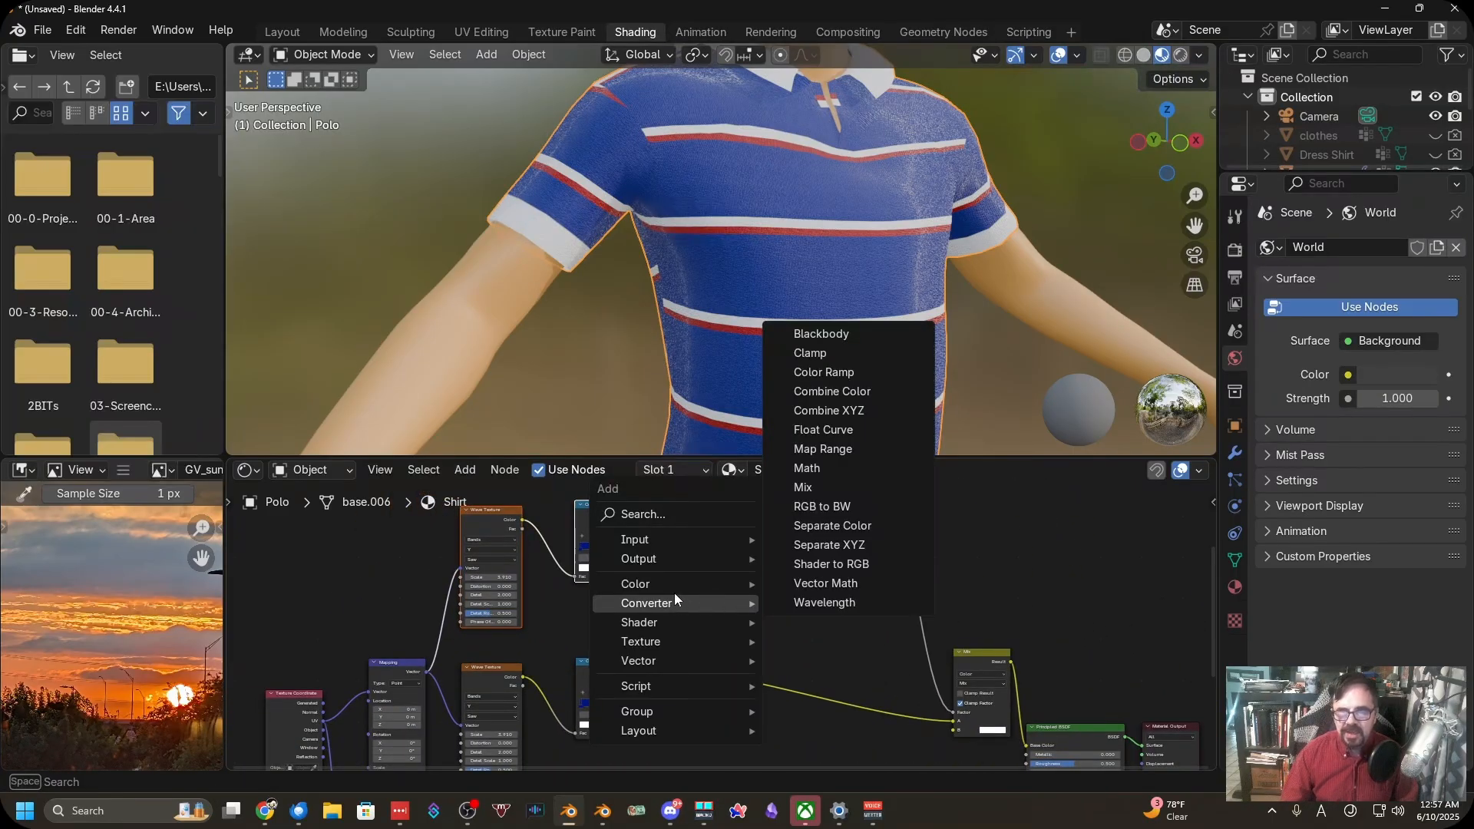
mouse_move(660, 587)
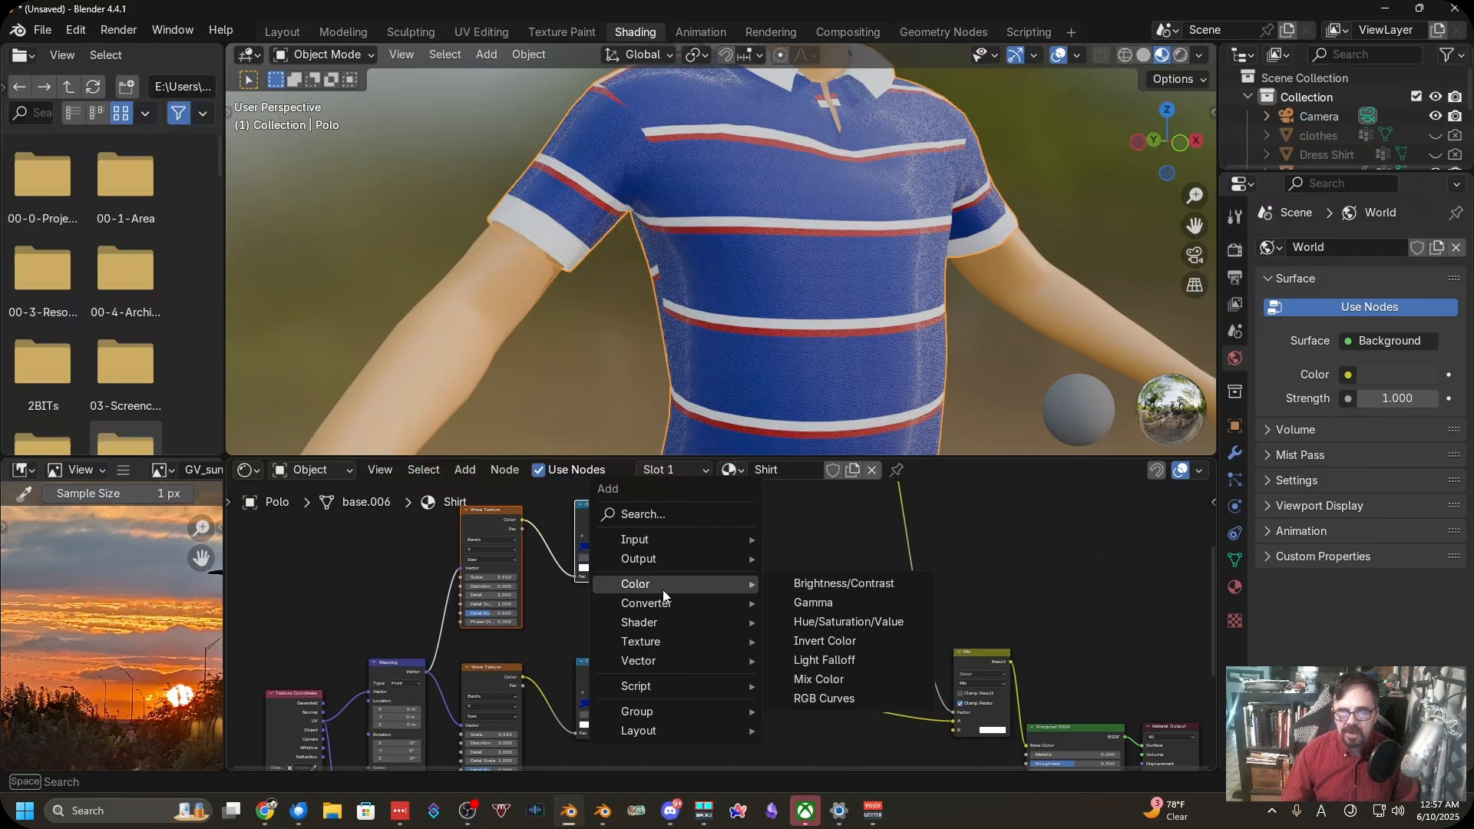
click(833, 686)
click(744, 553)
scroll(664, 648, up, 3)
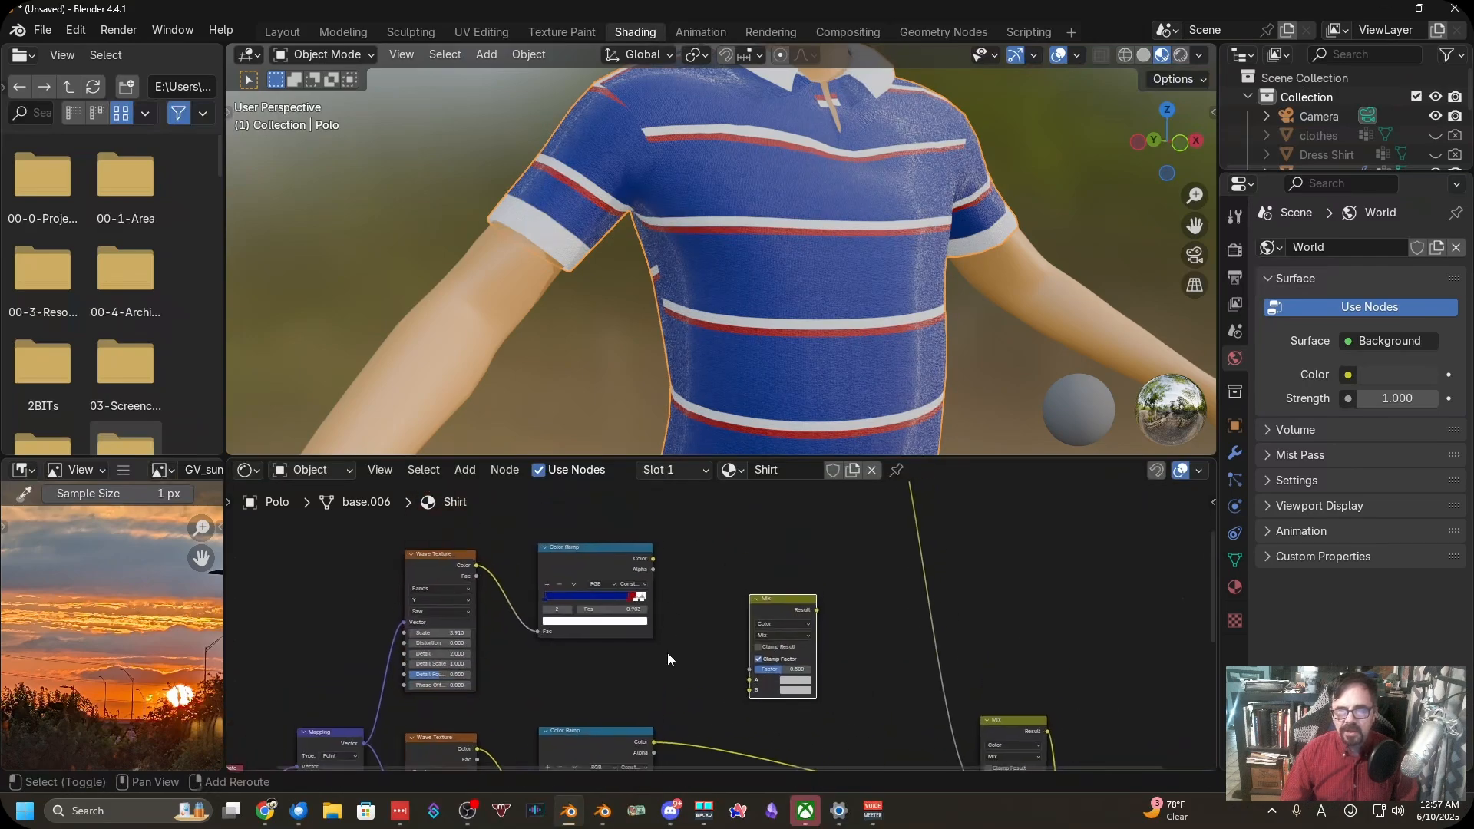
Connect the duplicated Color Ramp to the new Mix's A, the original ramp to B, and its Result to the final Mix's A
drag(634, 514, 756, 666)
drag(634, 744, 633, 743)
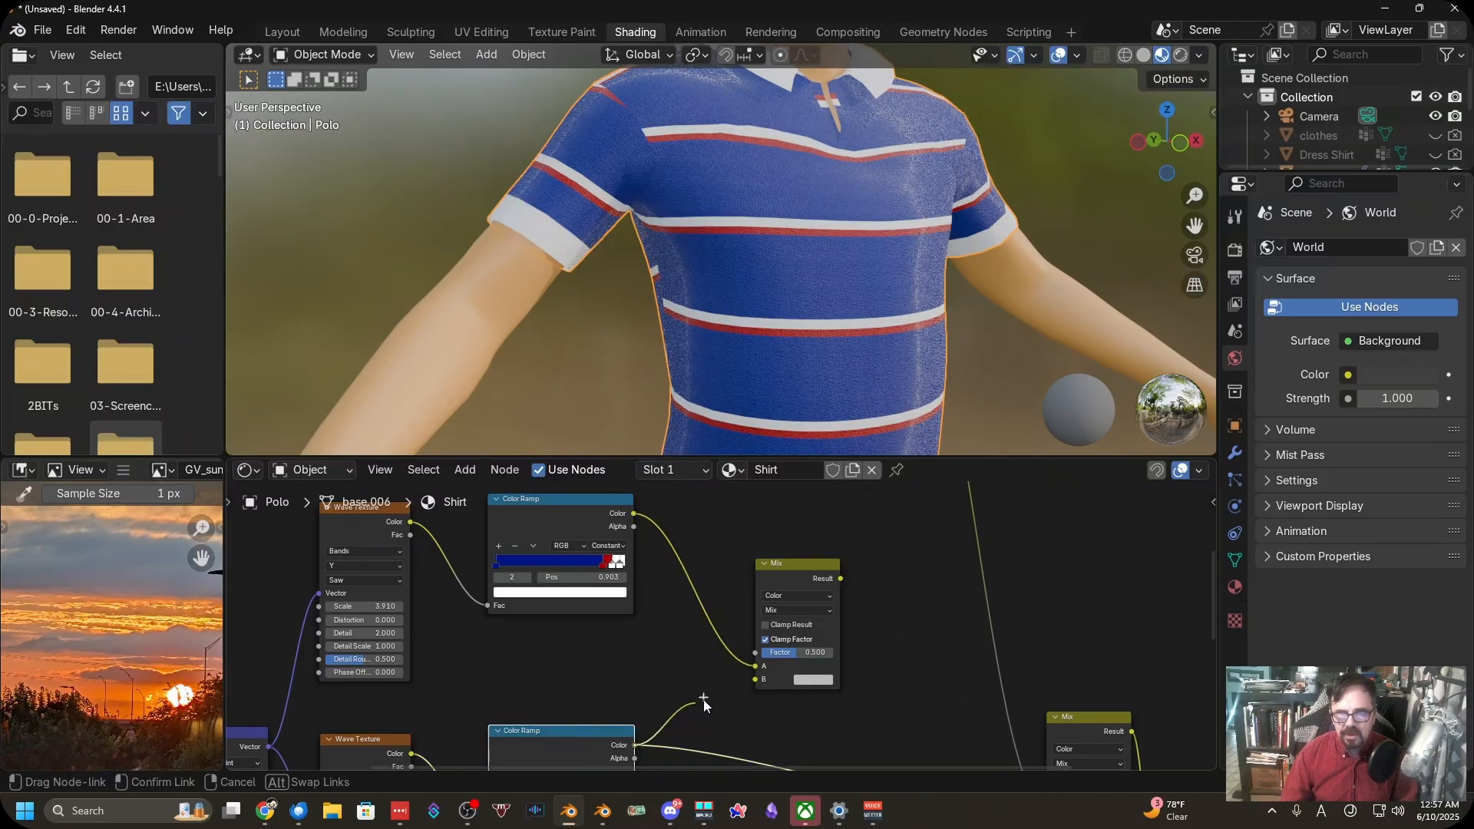
drag(753, 679, 754, 680)
middle_drag(875, 675, 695, 612)
drag(628, 531, 842, 674)
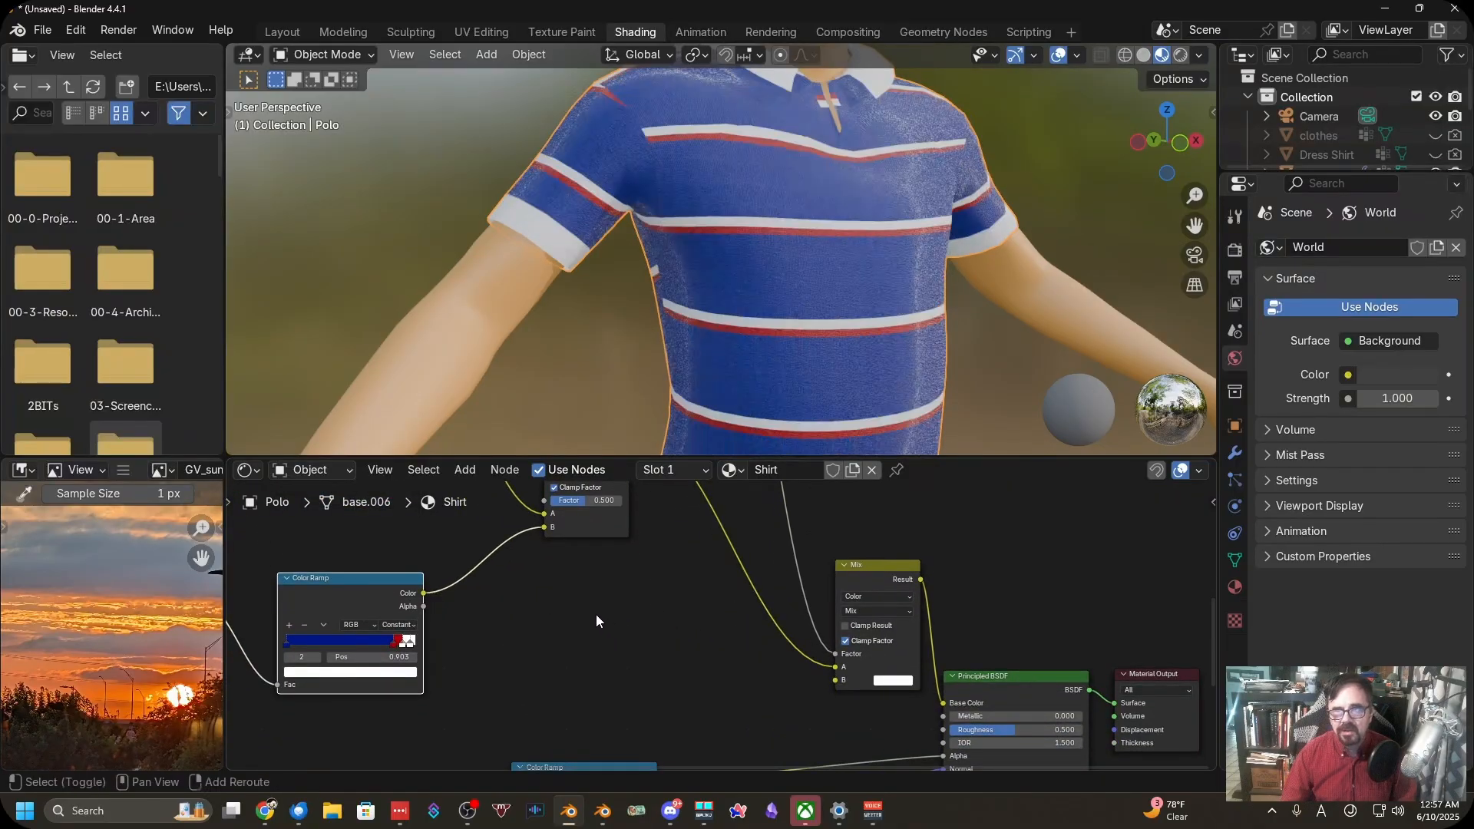
Set the original Wave Texture's bands direction to X and view the pattern on the whole shirt
shift+middle_drag(429, 616, 817, 696)
scroll(722, 698, up, 2)
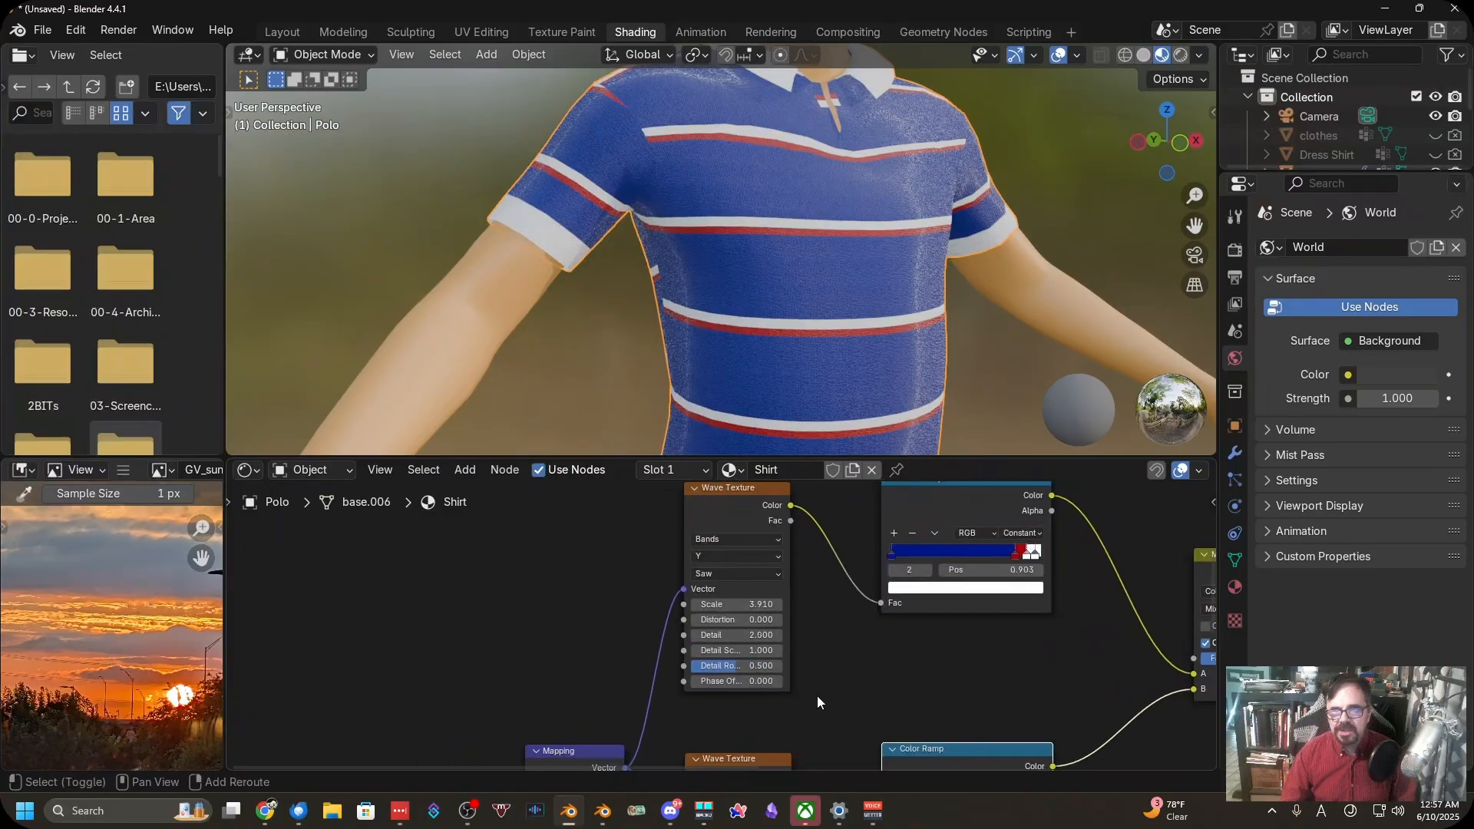
scroll(731, 637, up, 5)
scroll(549, 542, up, 1)
middle_drag(511, 590, 537, 620)
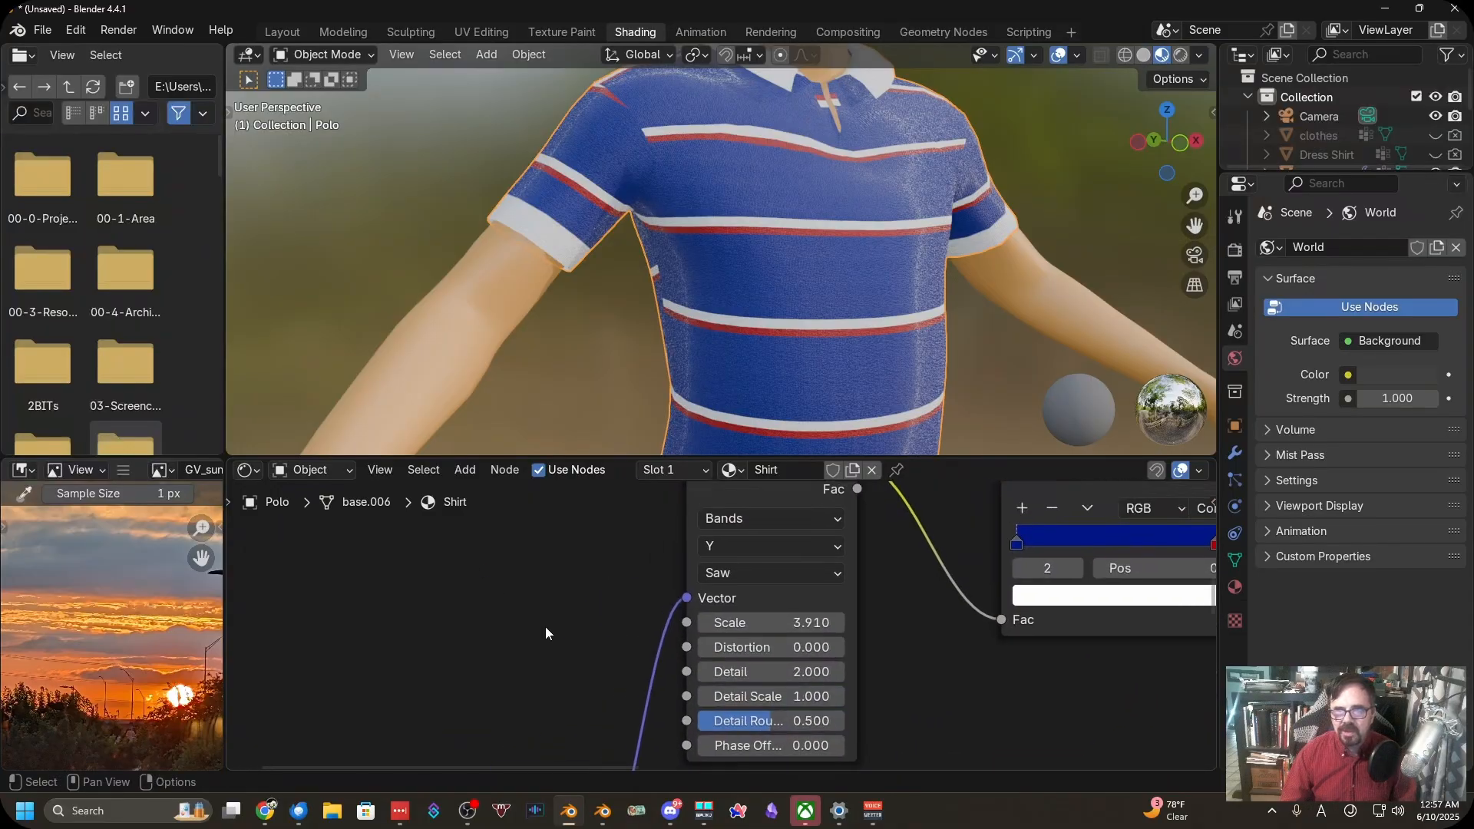
scroll(898, 684, down, 2)
middle_drag(927, 704, 874, 725)
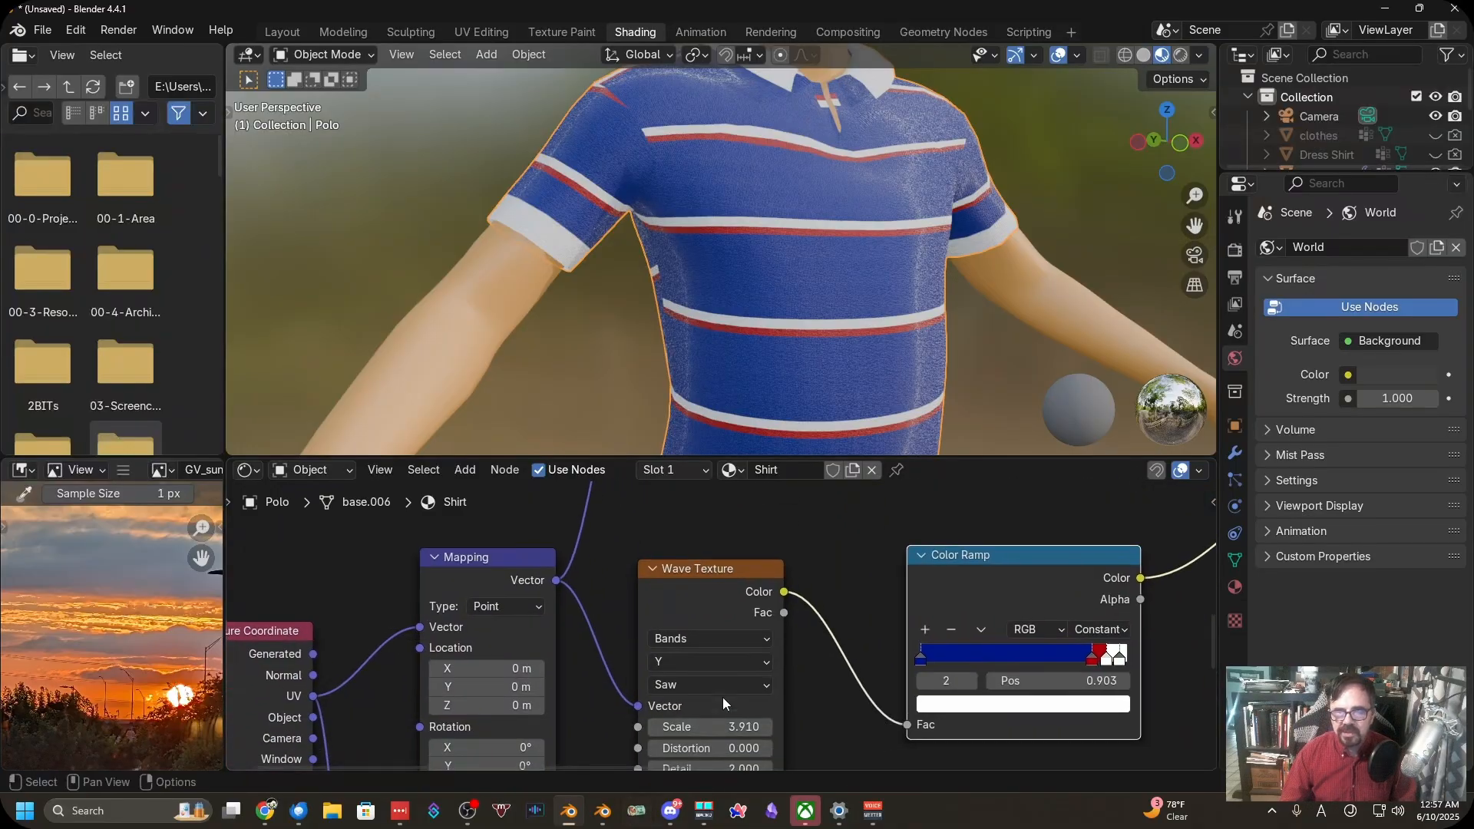
middle_drag(737, 602, 827, 813)
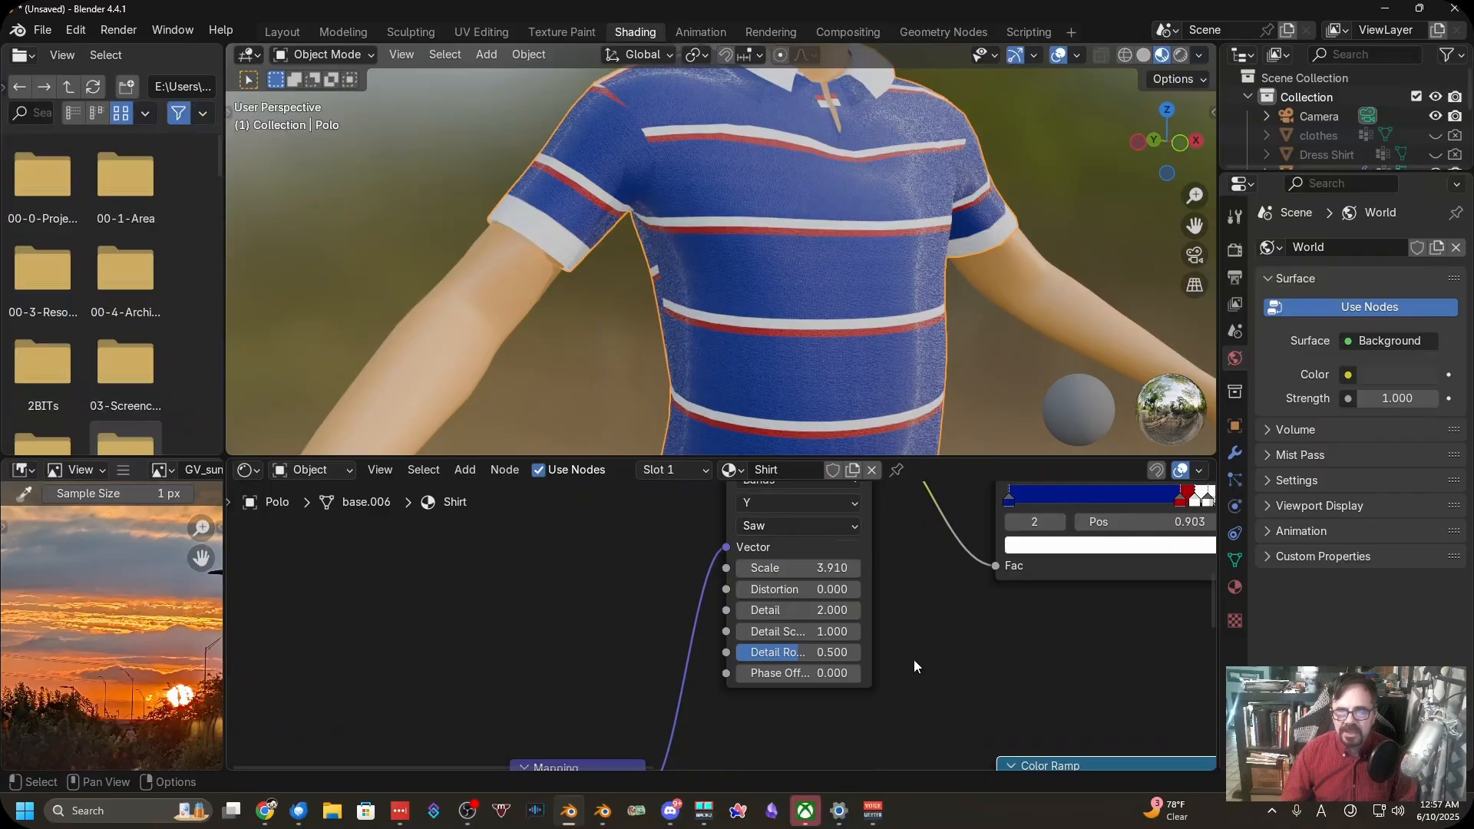
middle_drag(913, 660, 866, 510)
middle_drag(736, 678, 737, 582)
click(720, 625)
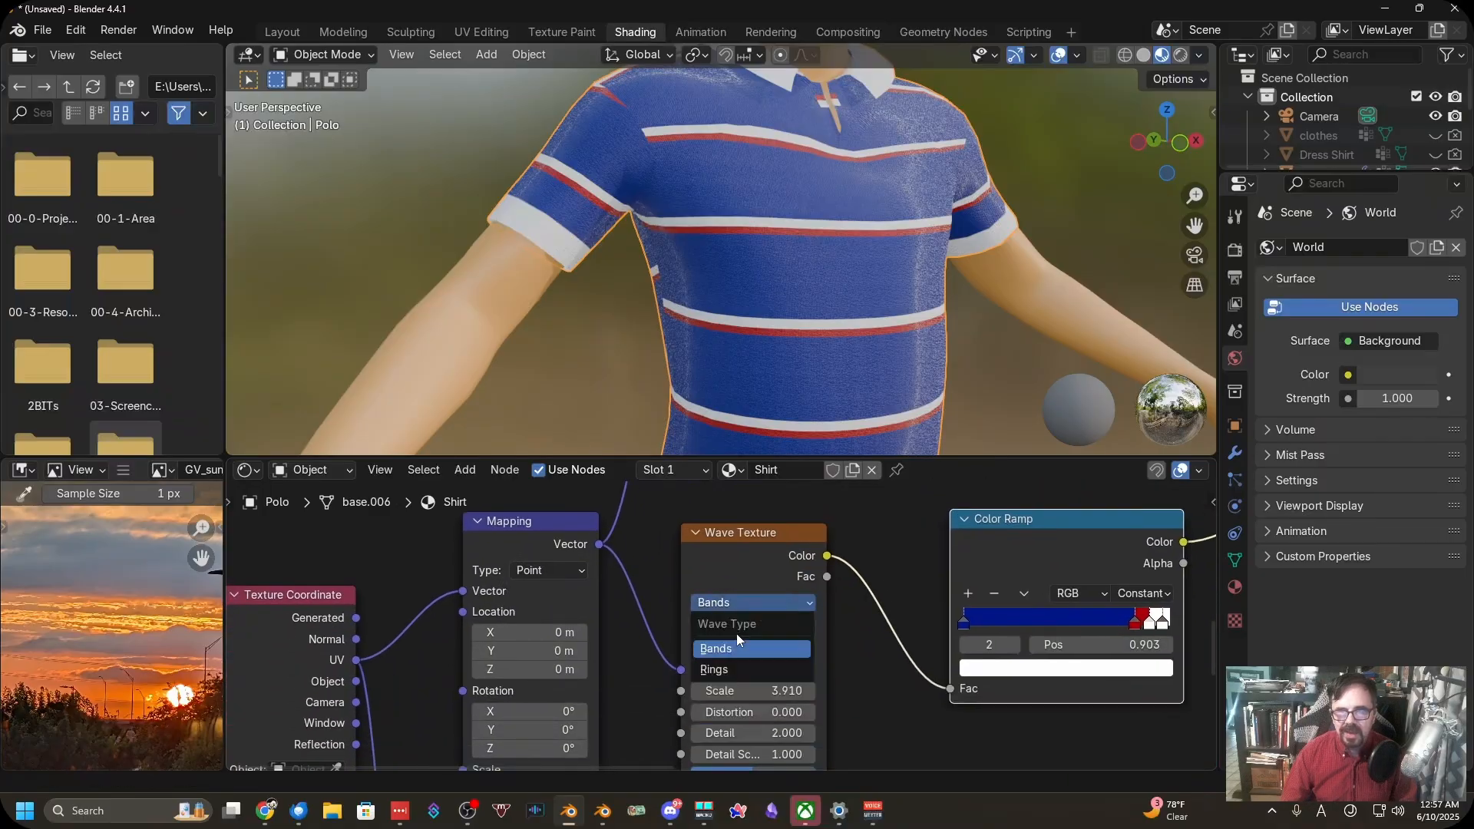
click(699, 626)
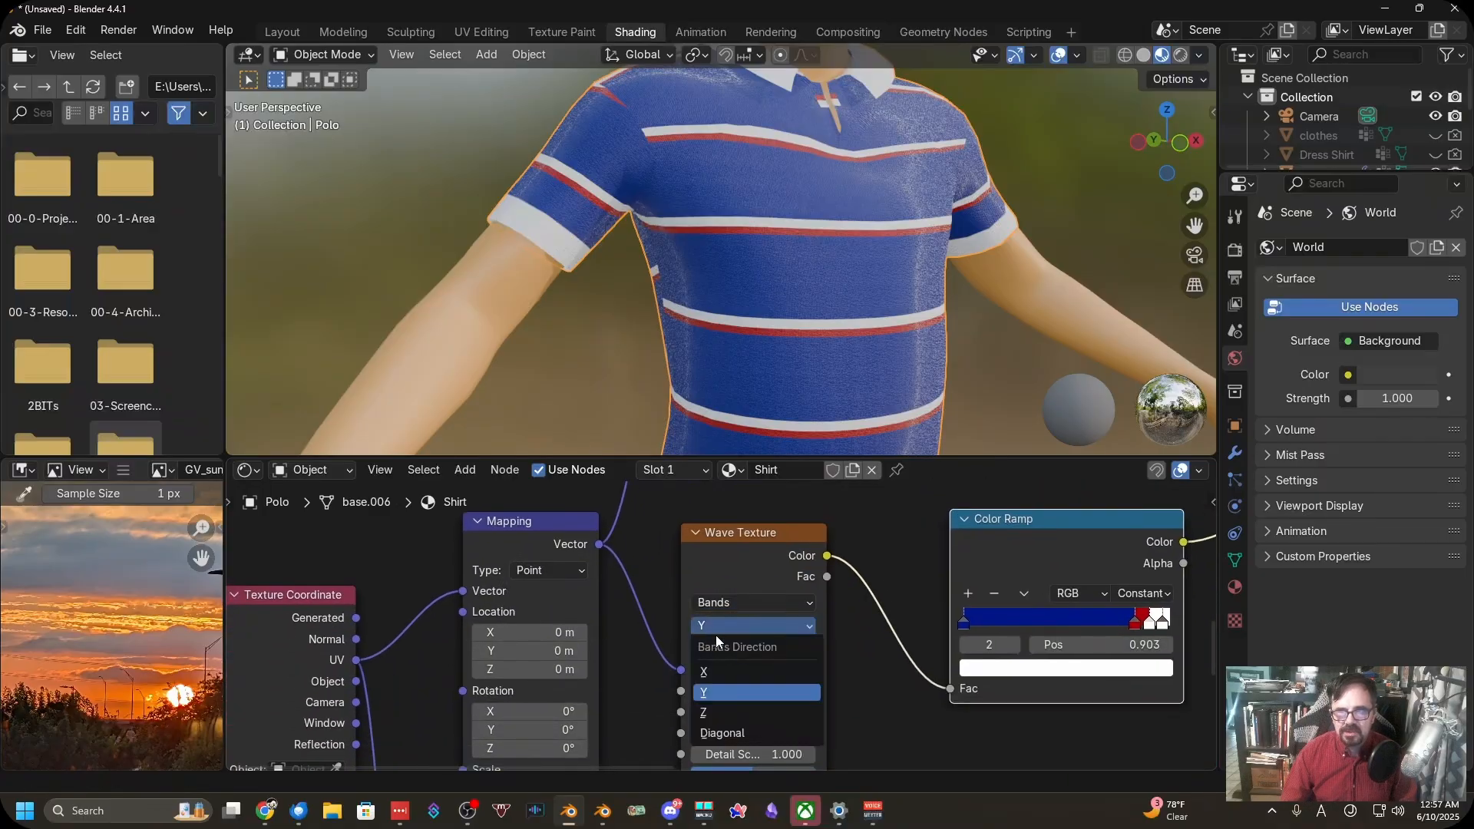
click(723, 672)
scroll(762, 381, down, 3)
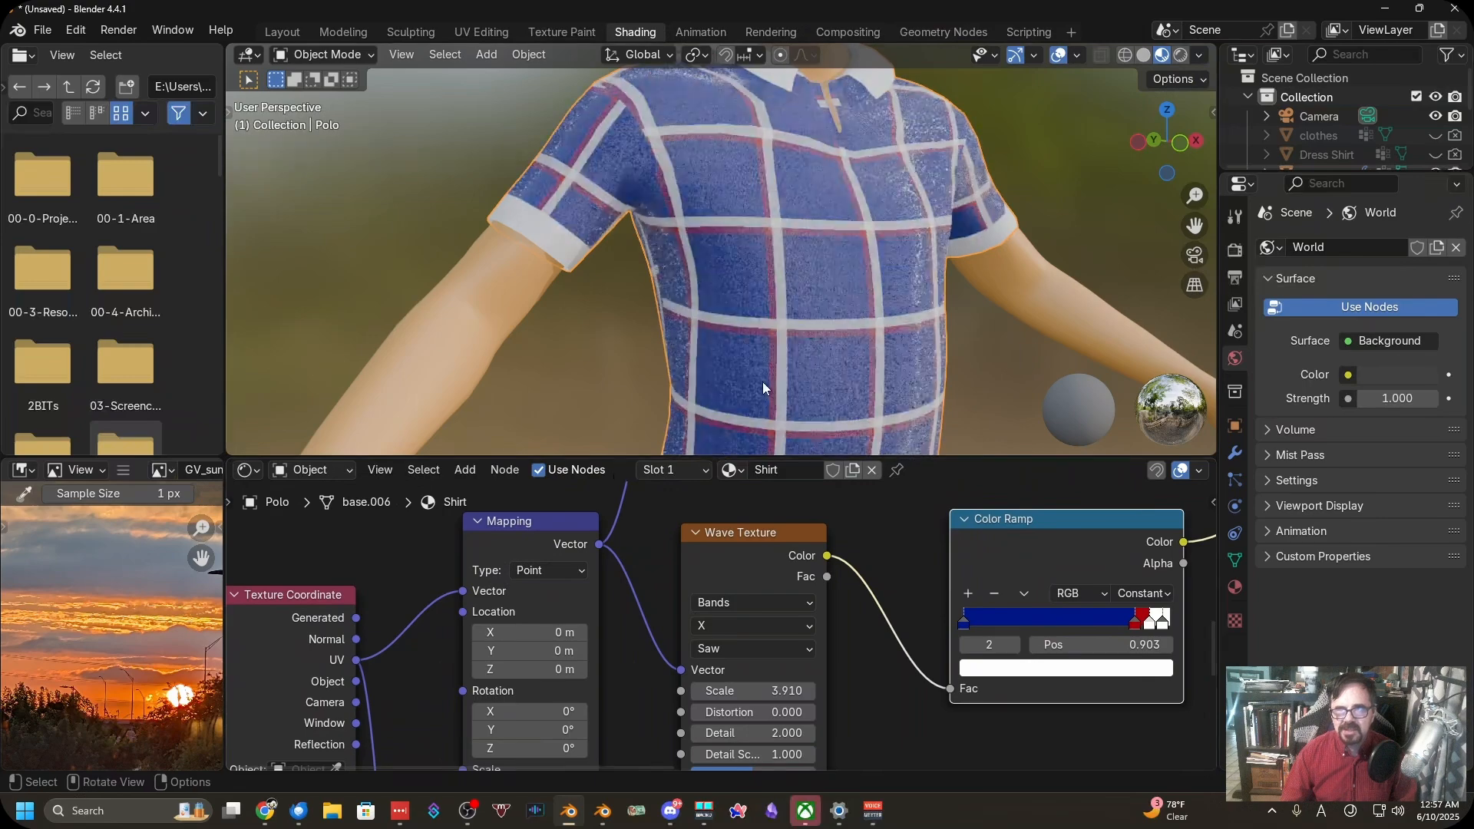
middle_drag(760, 395, 808, 394)
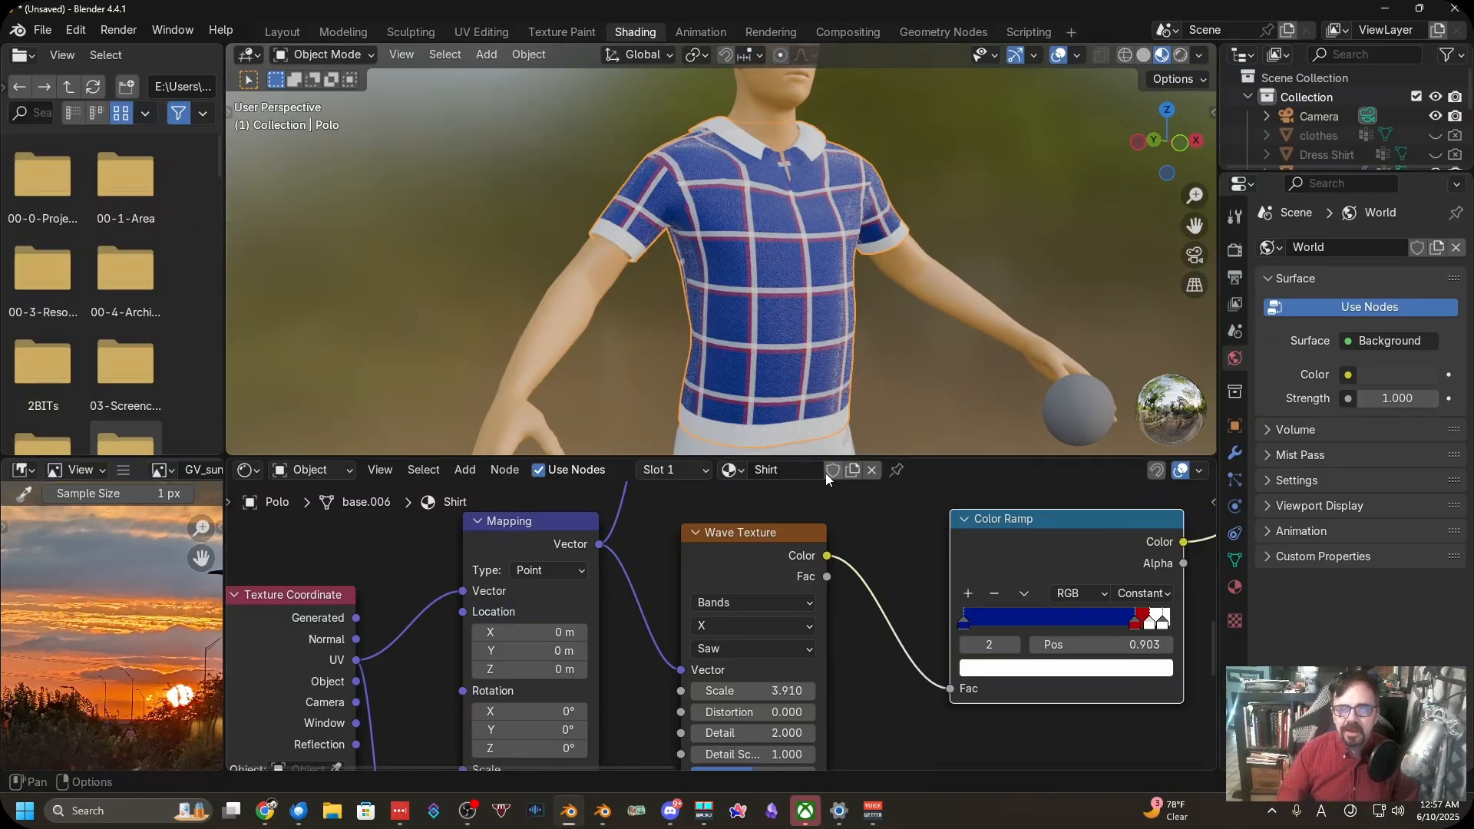
Move the original Color Ramp node closer to its Wave Texture
middle_drag(900, 549, 803, 548)
drag(979, 520, 902, 530)
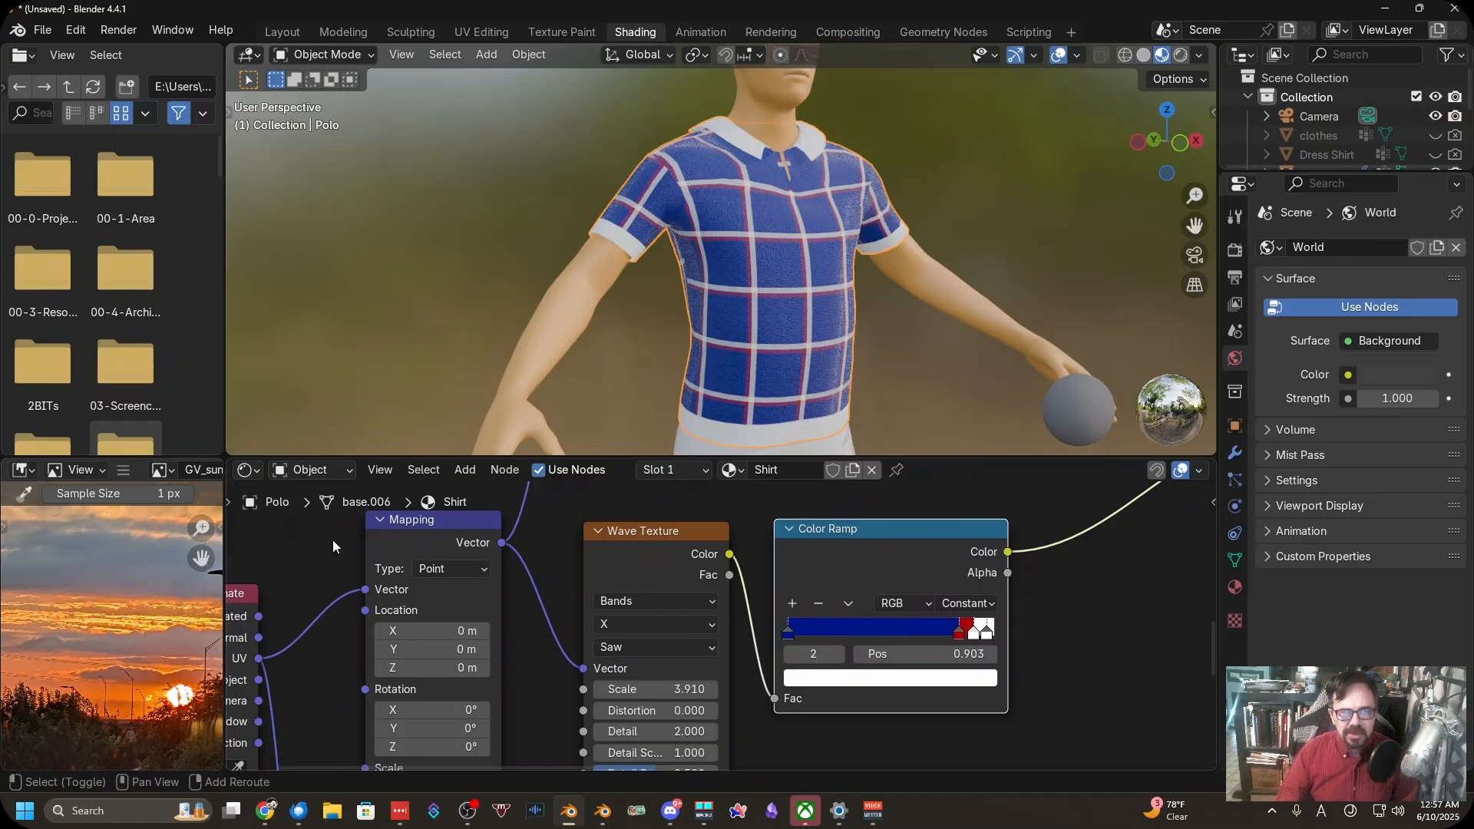
Try to recolor the original Color Ramp's white stop at 0.903 with a brownish grey sampled from the sunset photo
scroll(906, 540, up, 4)
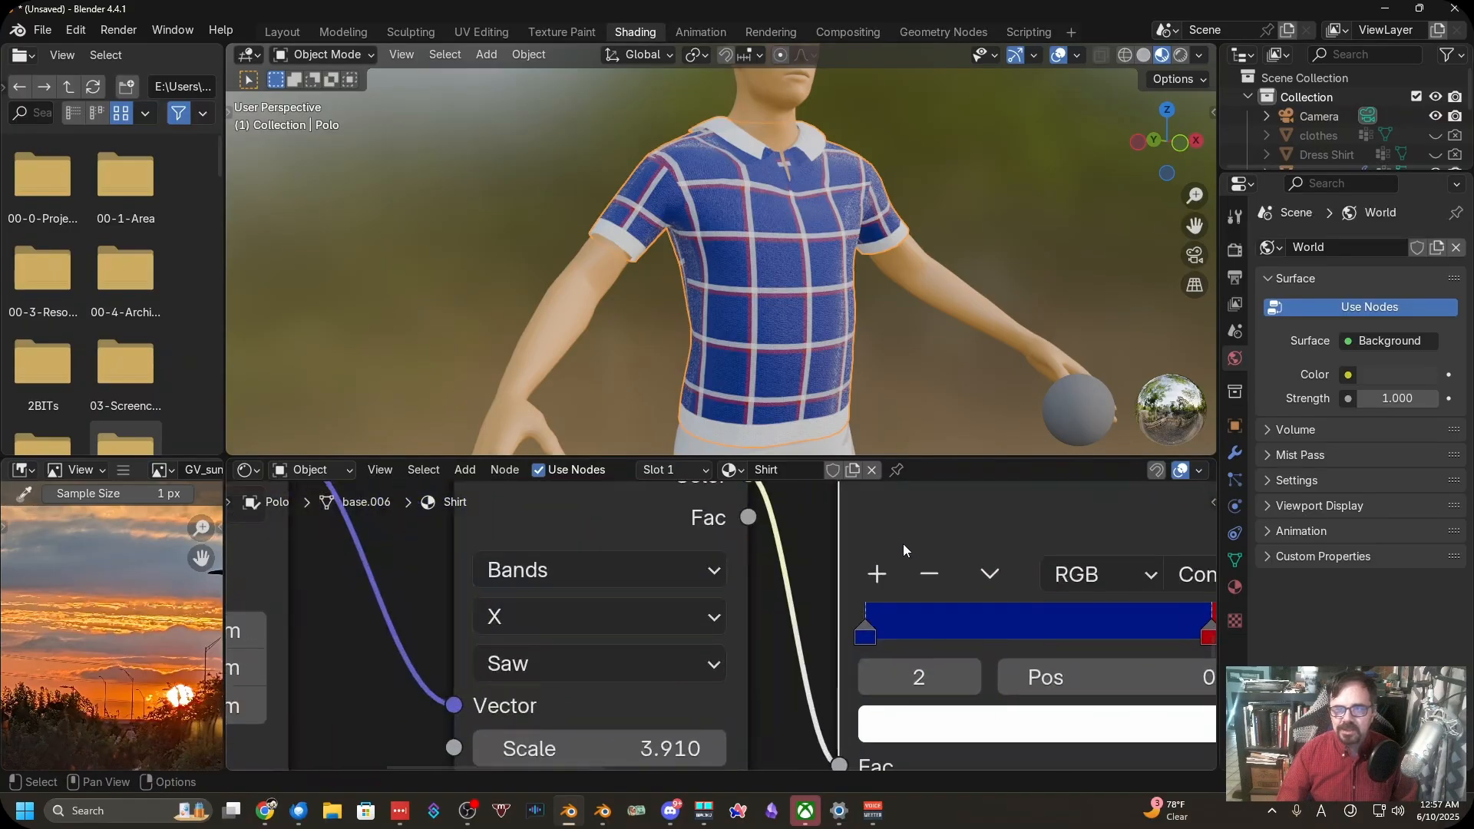
middle_drag(903, 543, 874, 549)
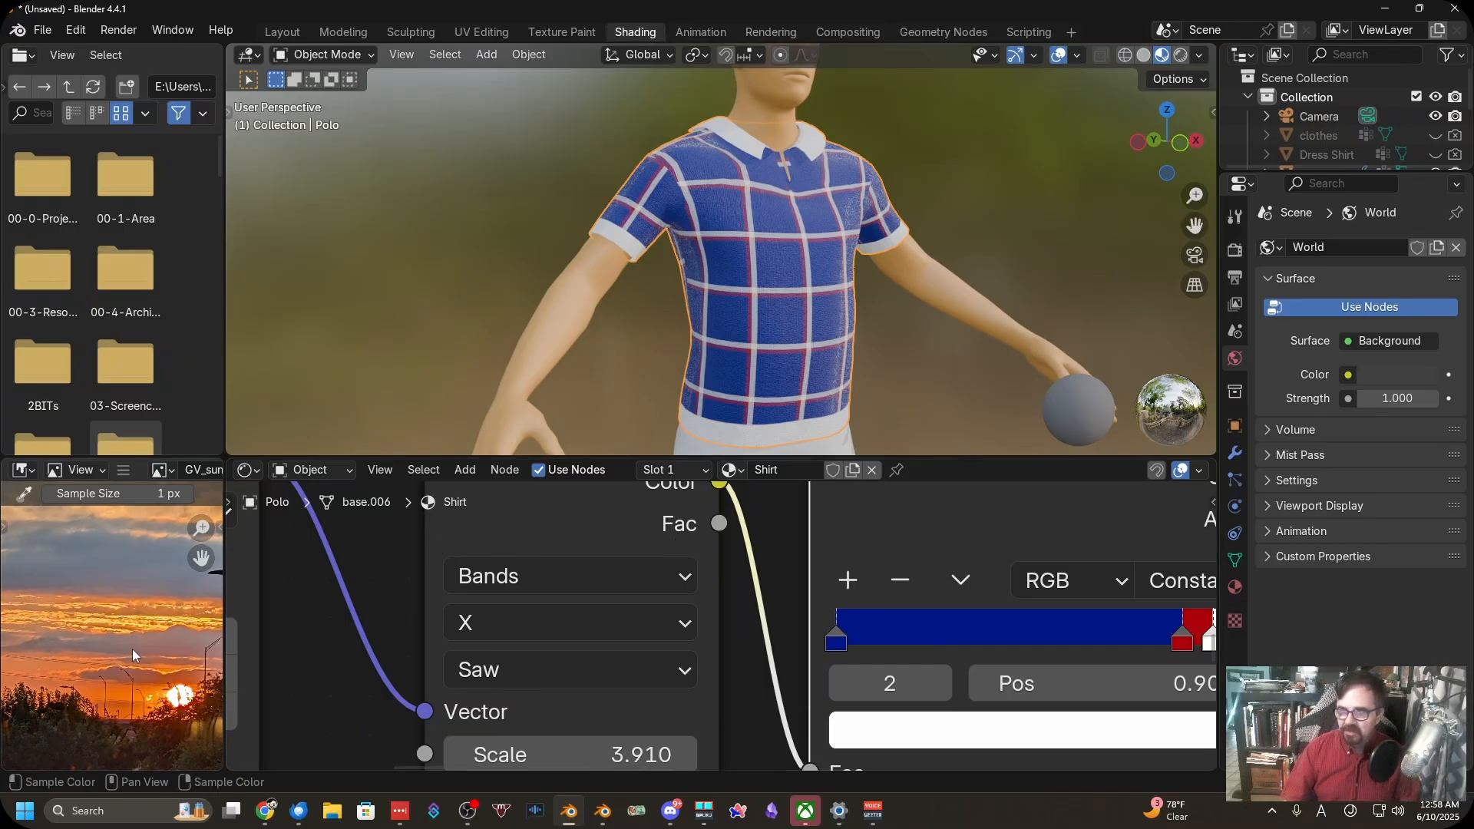
key(ctrl+space)
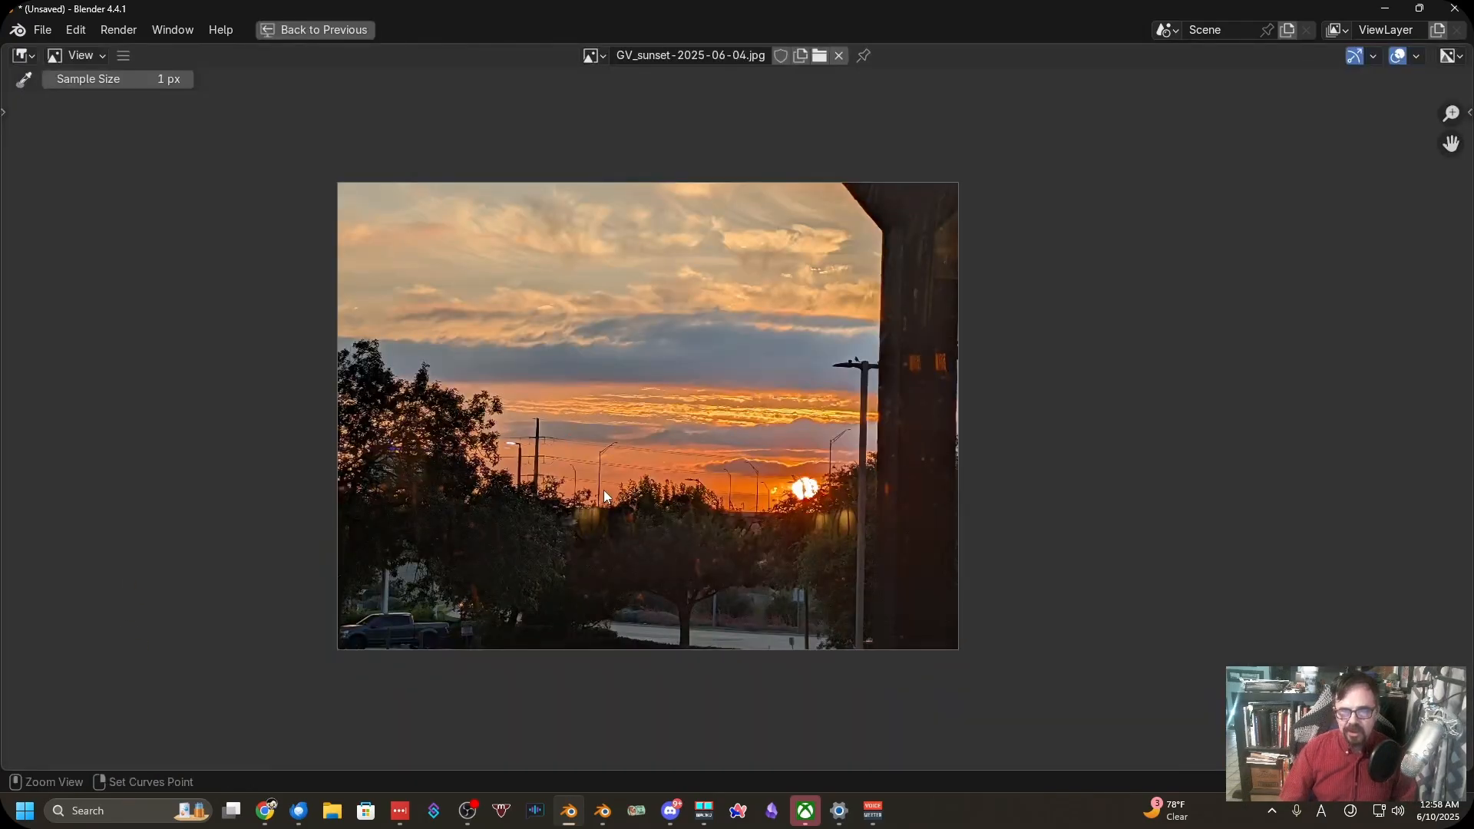
key(ctrl+space)
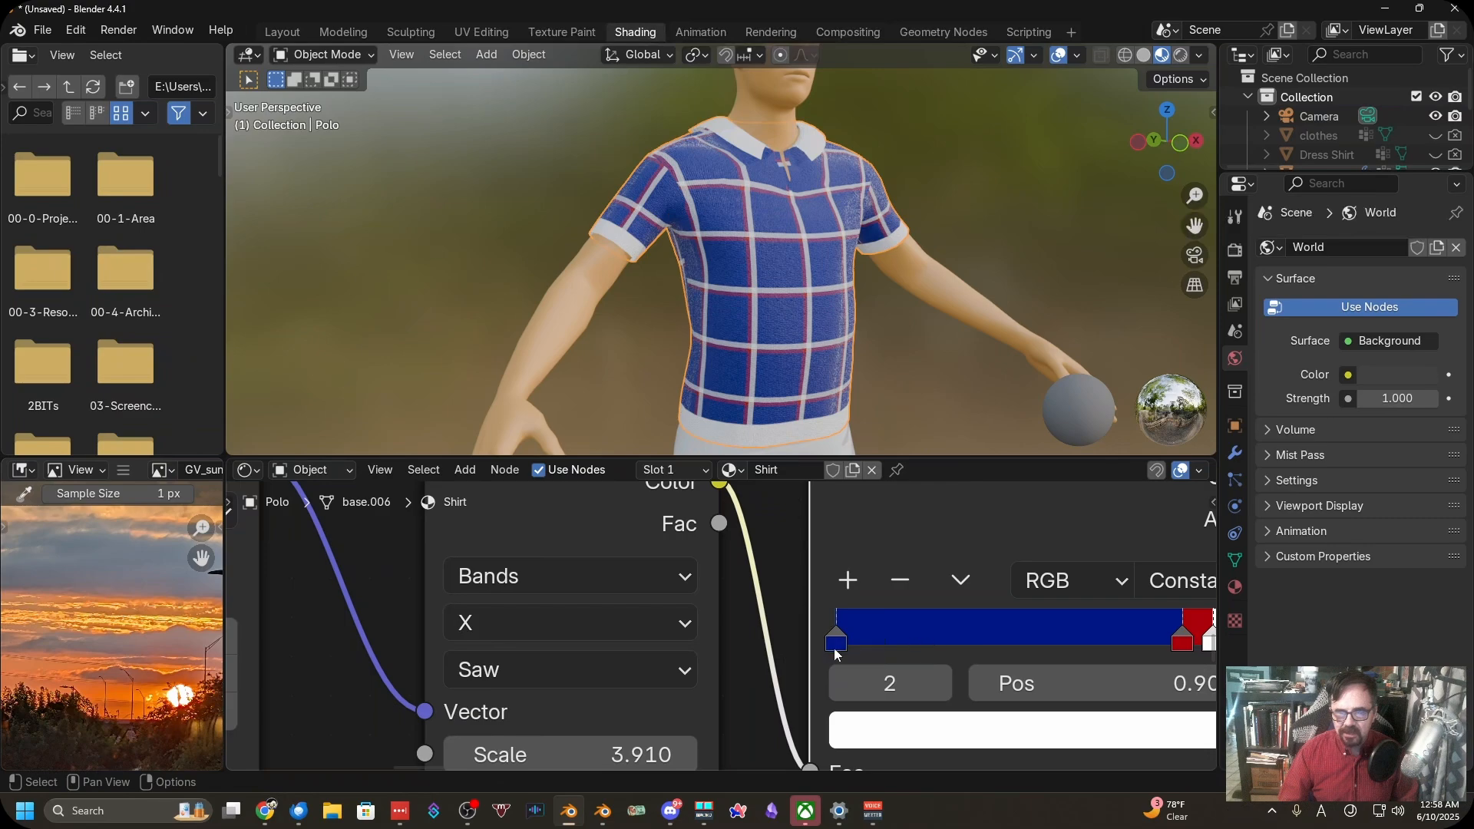
key(e)
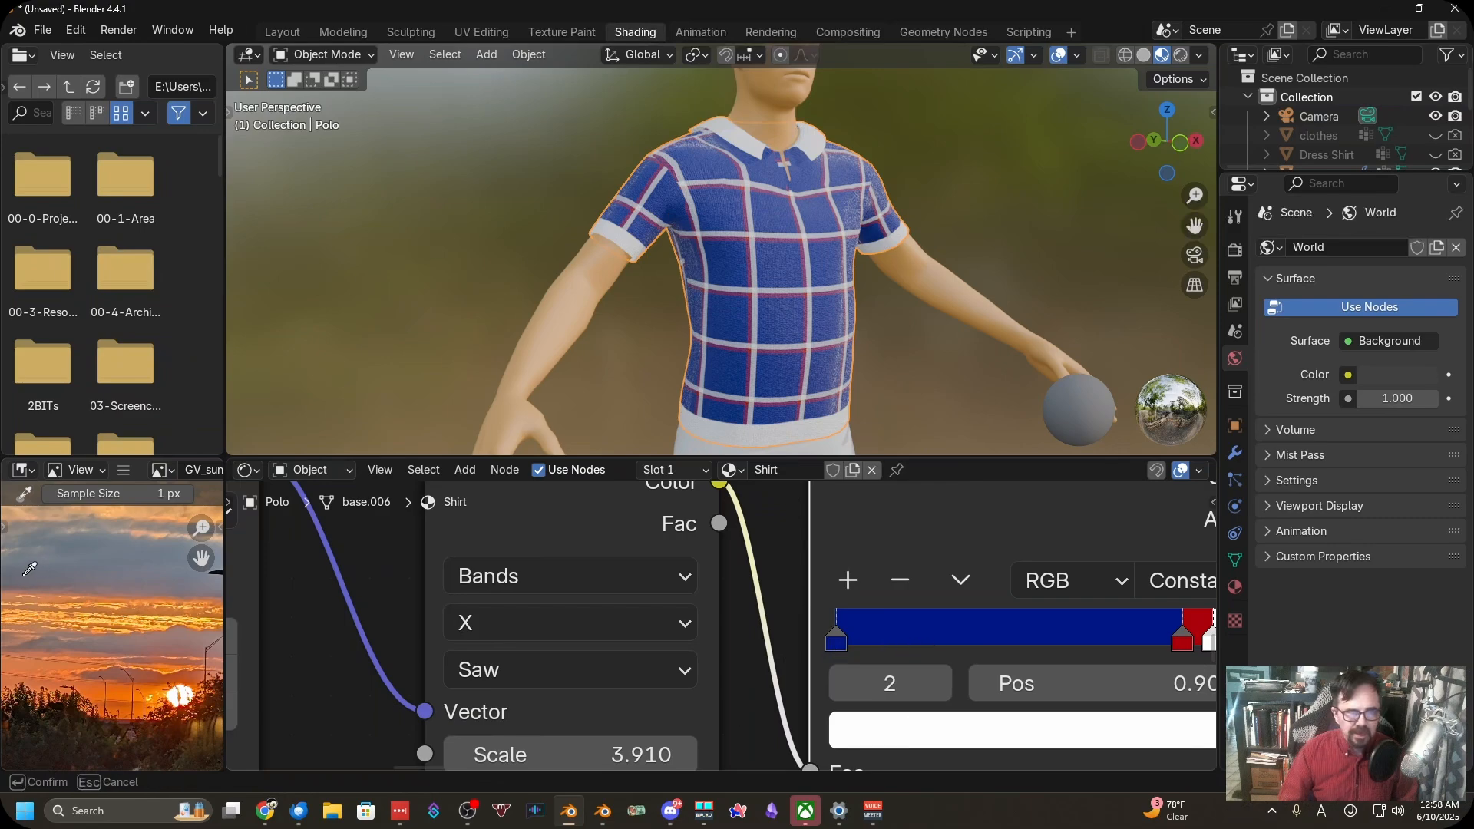
click(52, 639)
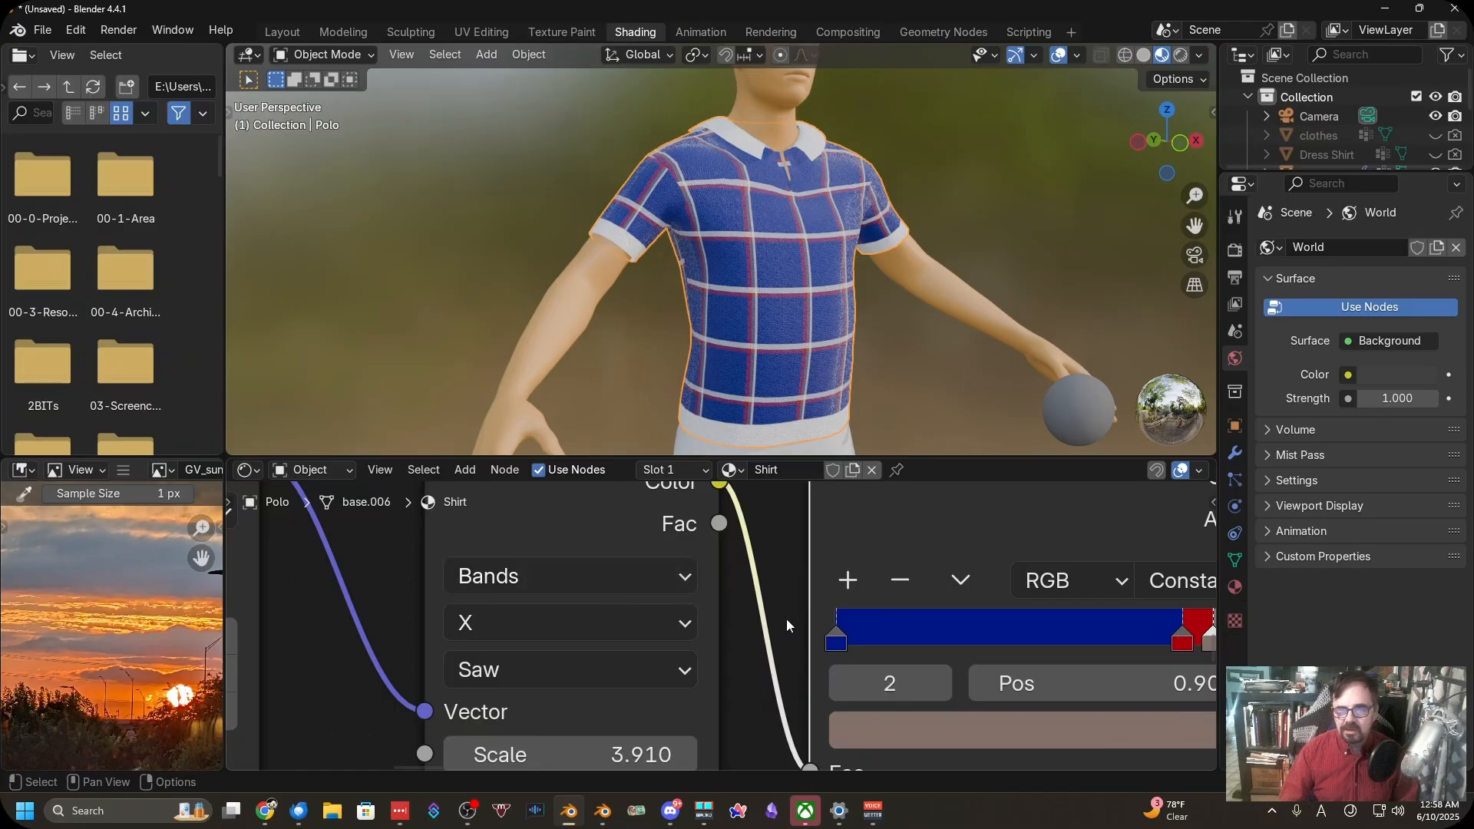
scroll(900, 638, down, 2)
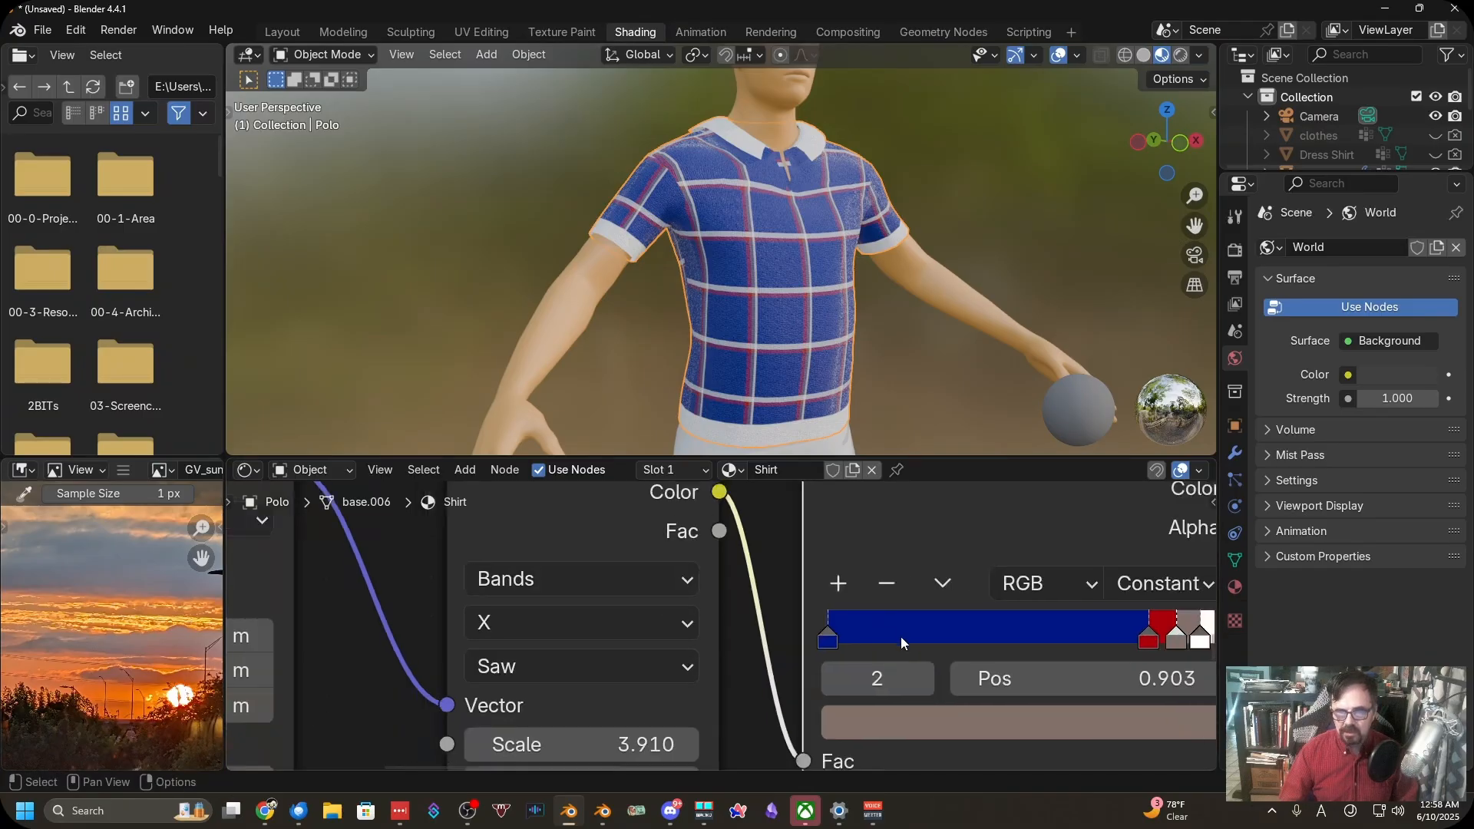
key(ctrl+z)
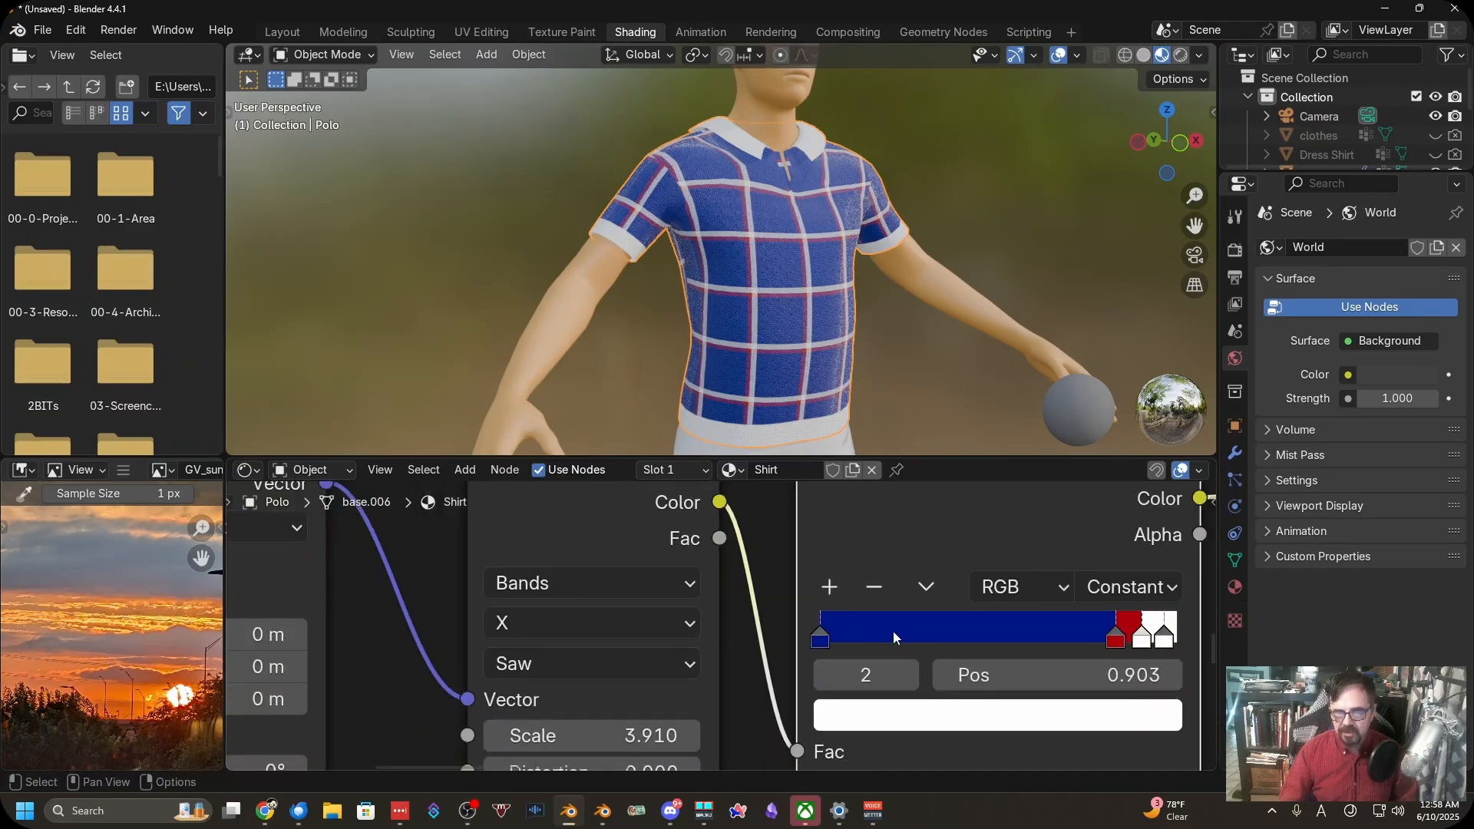
Set the original Color Ramp's first stop to a bluish grey sampled from the clouds in the sunset photo
click(821, 634)
key(e)
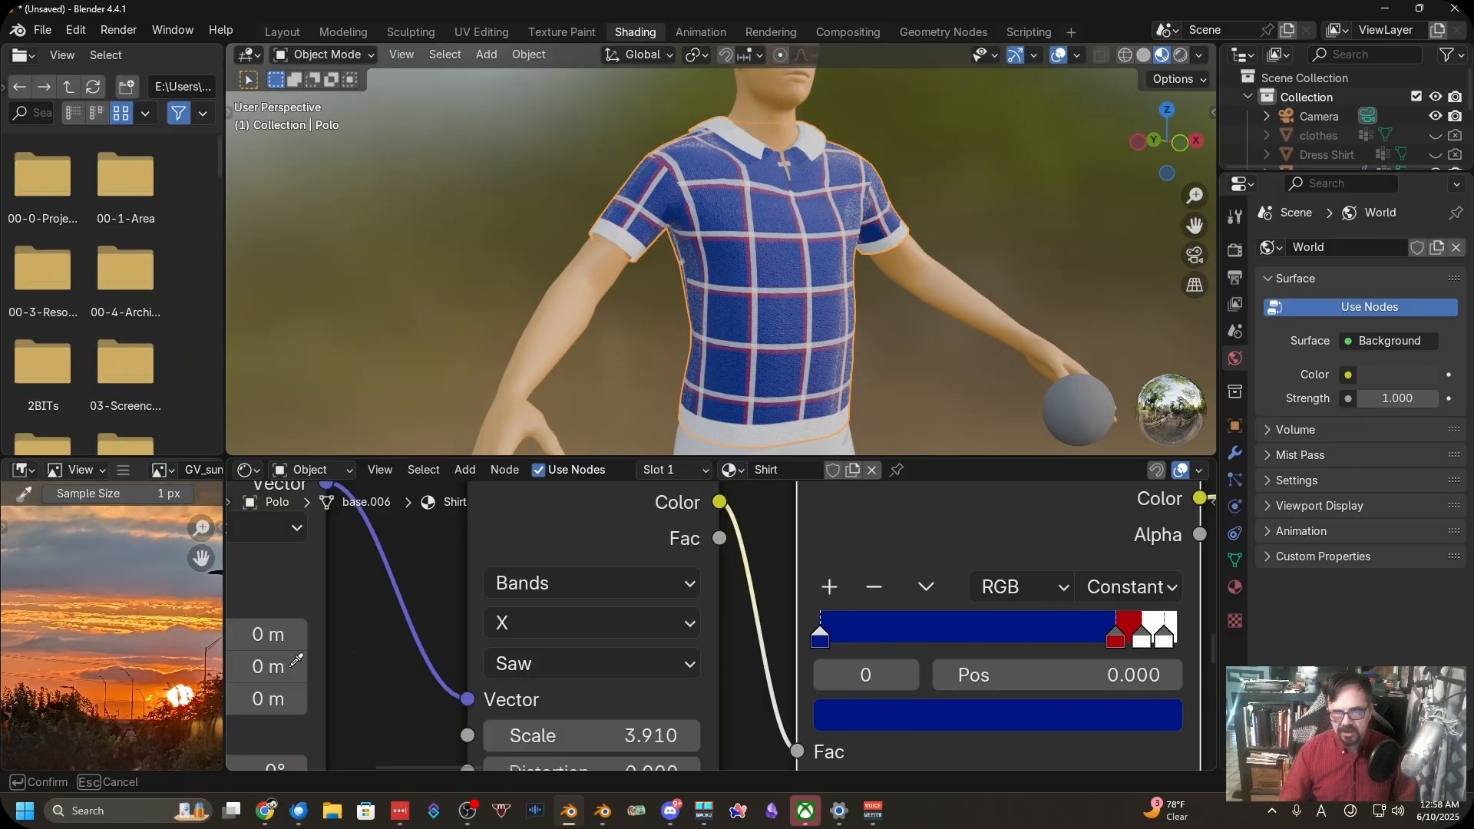
click(92, 646)
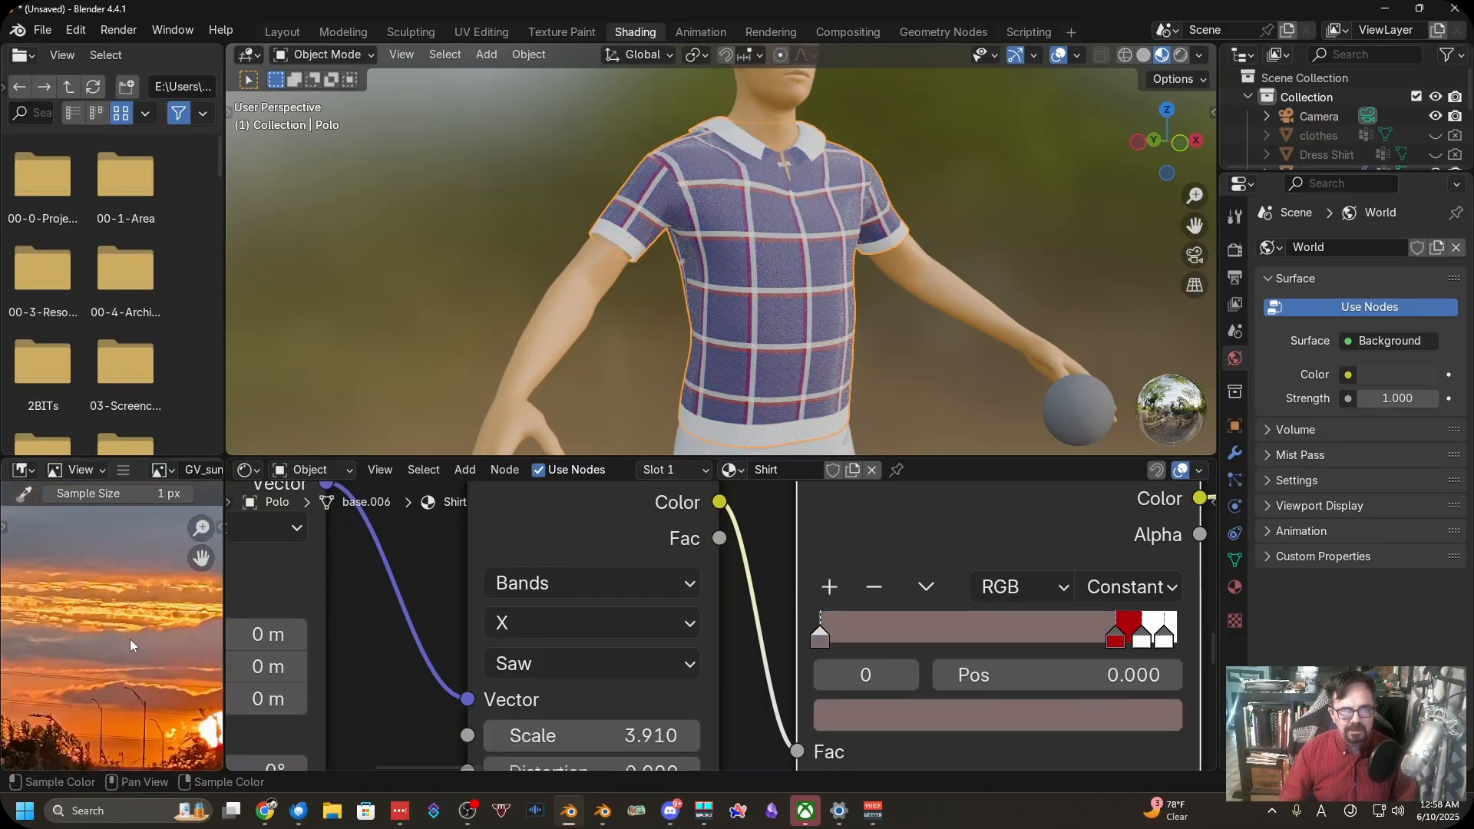
key(e)
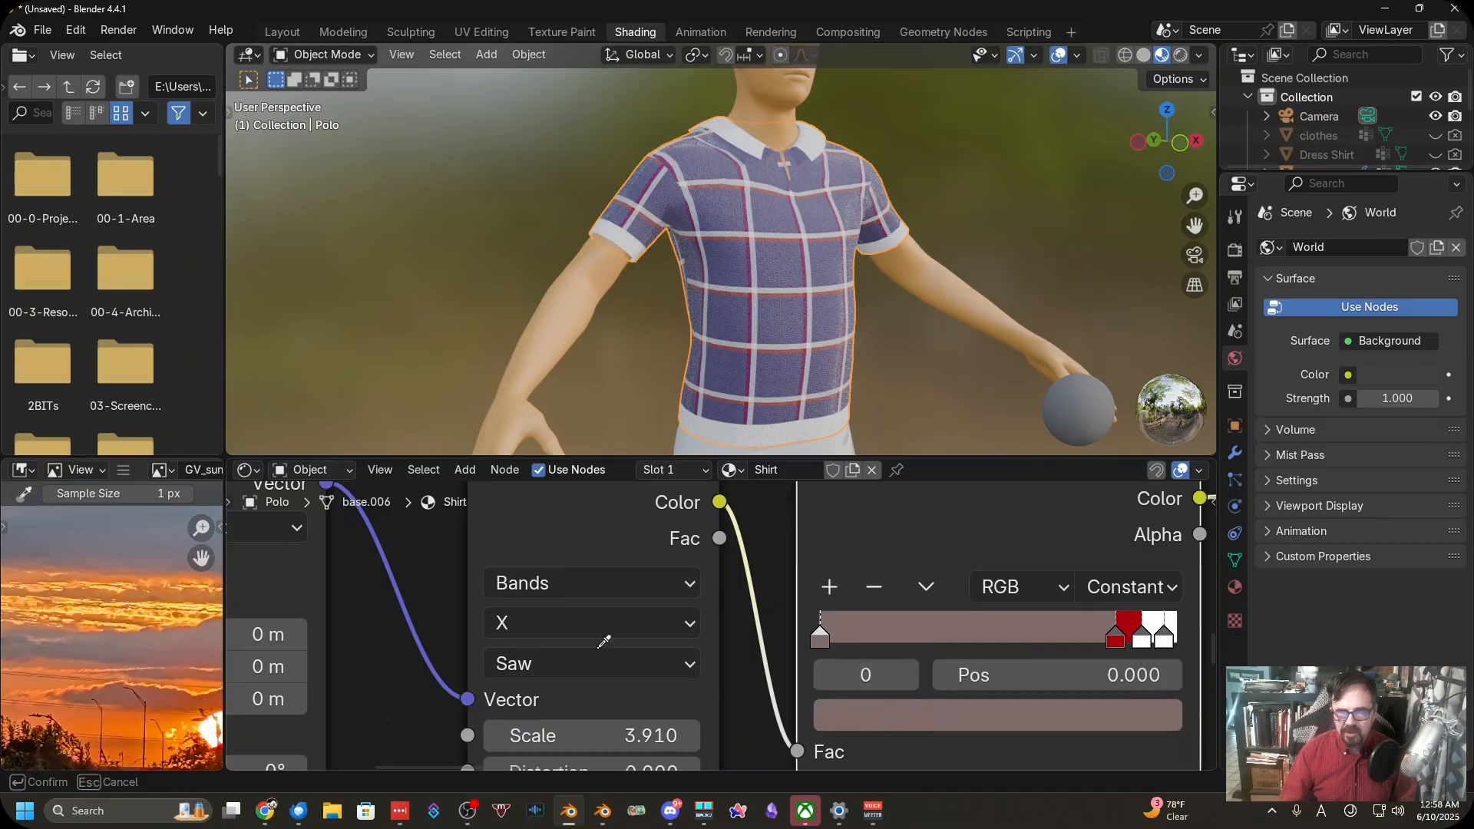
click(96, 527)
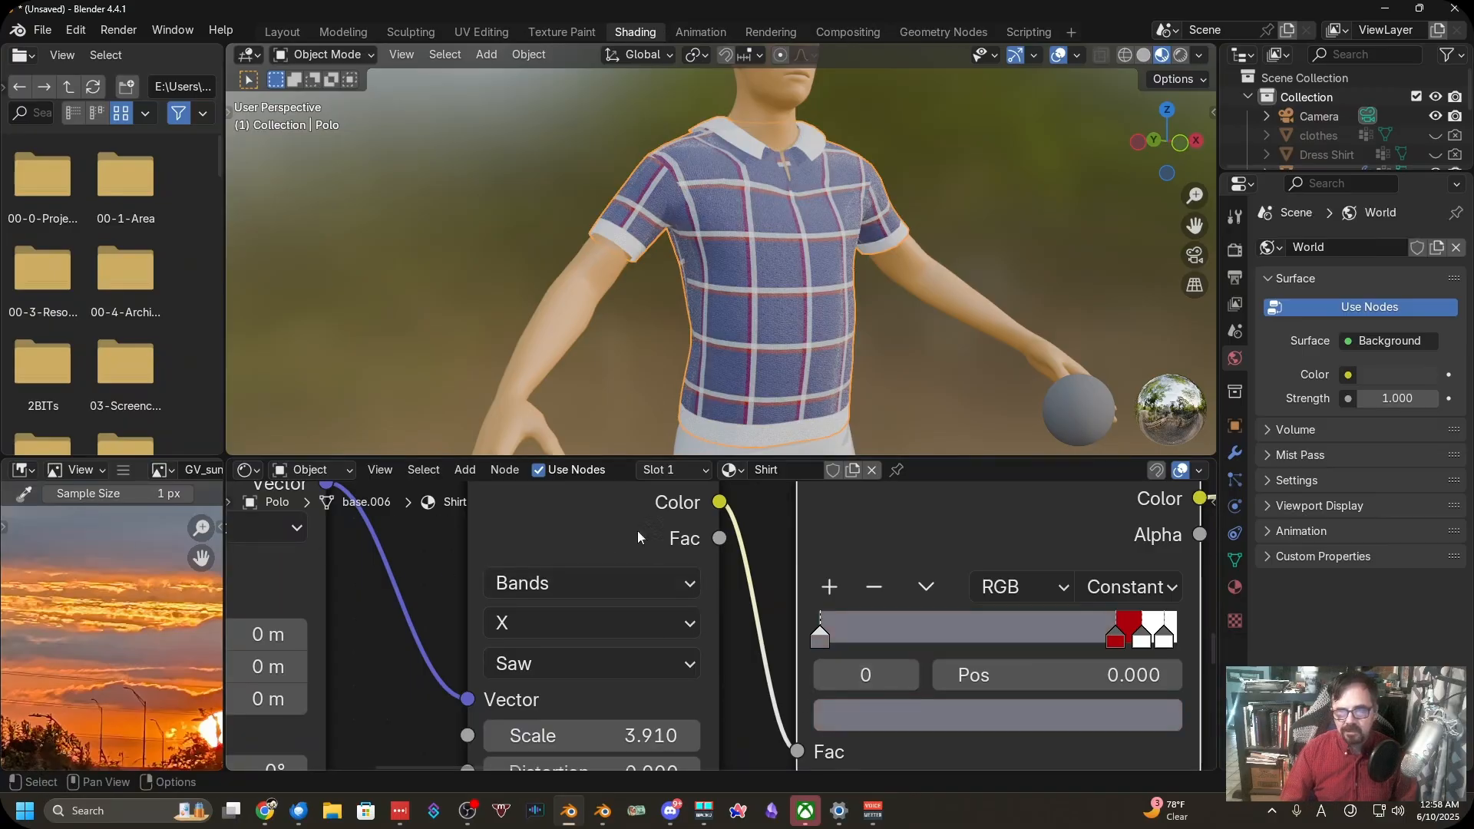
Move the ramp's red stop to about 0.181 and recolor it with a bright orange sampled near the sun in the photo
shift+middle_drag(926, 587, 858, 559)
scroll(860, 583, up, 1)
shift+middle_drag(990, 612, 1049, 614)
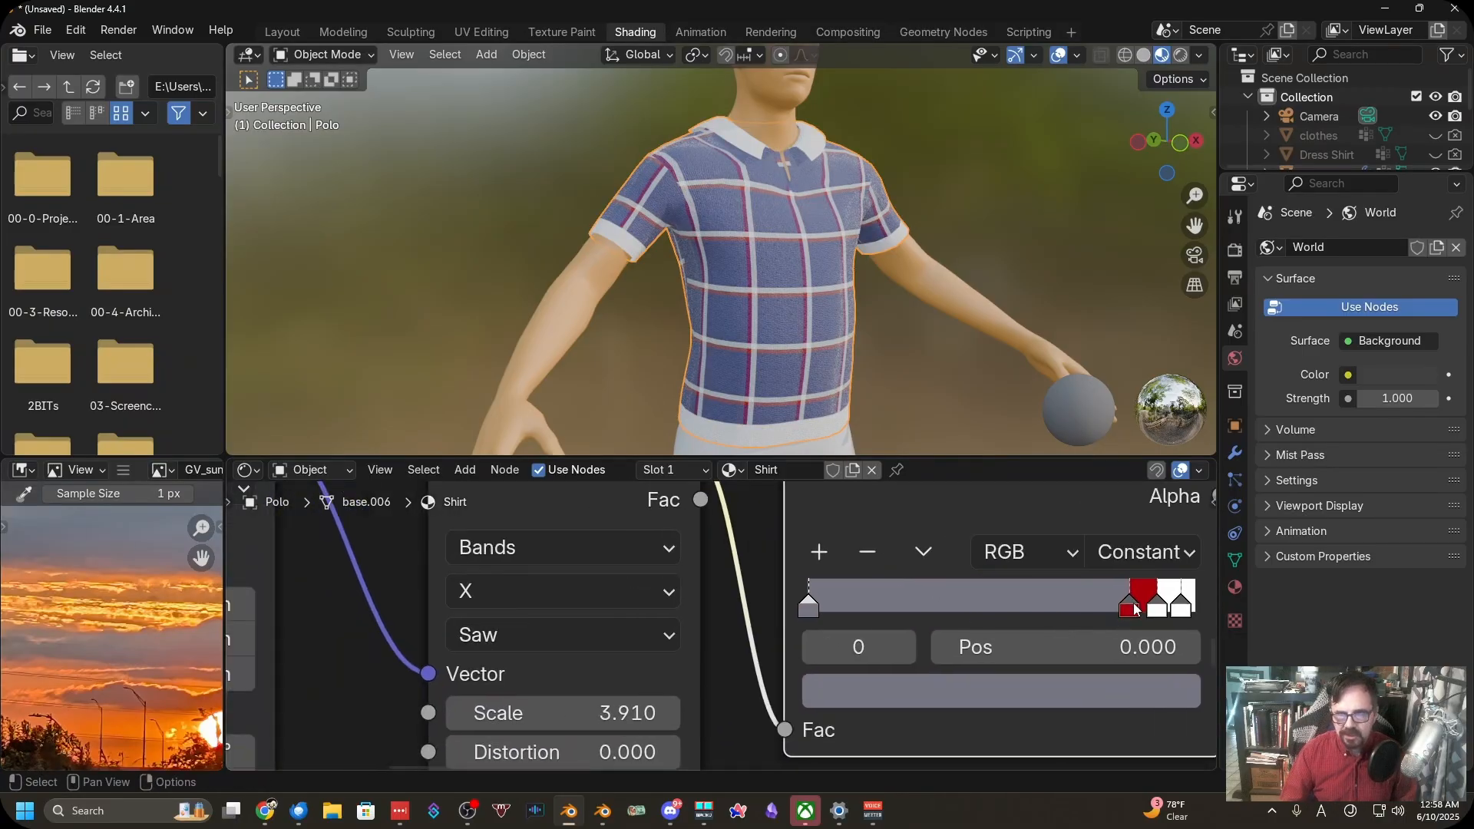
drag(1135, 610, 868, 617)
shift+middle_drag(861, 693, 952, 674)
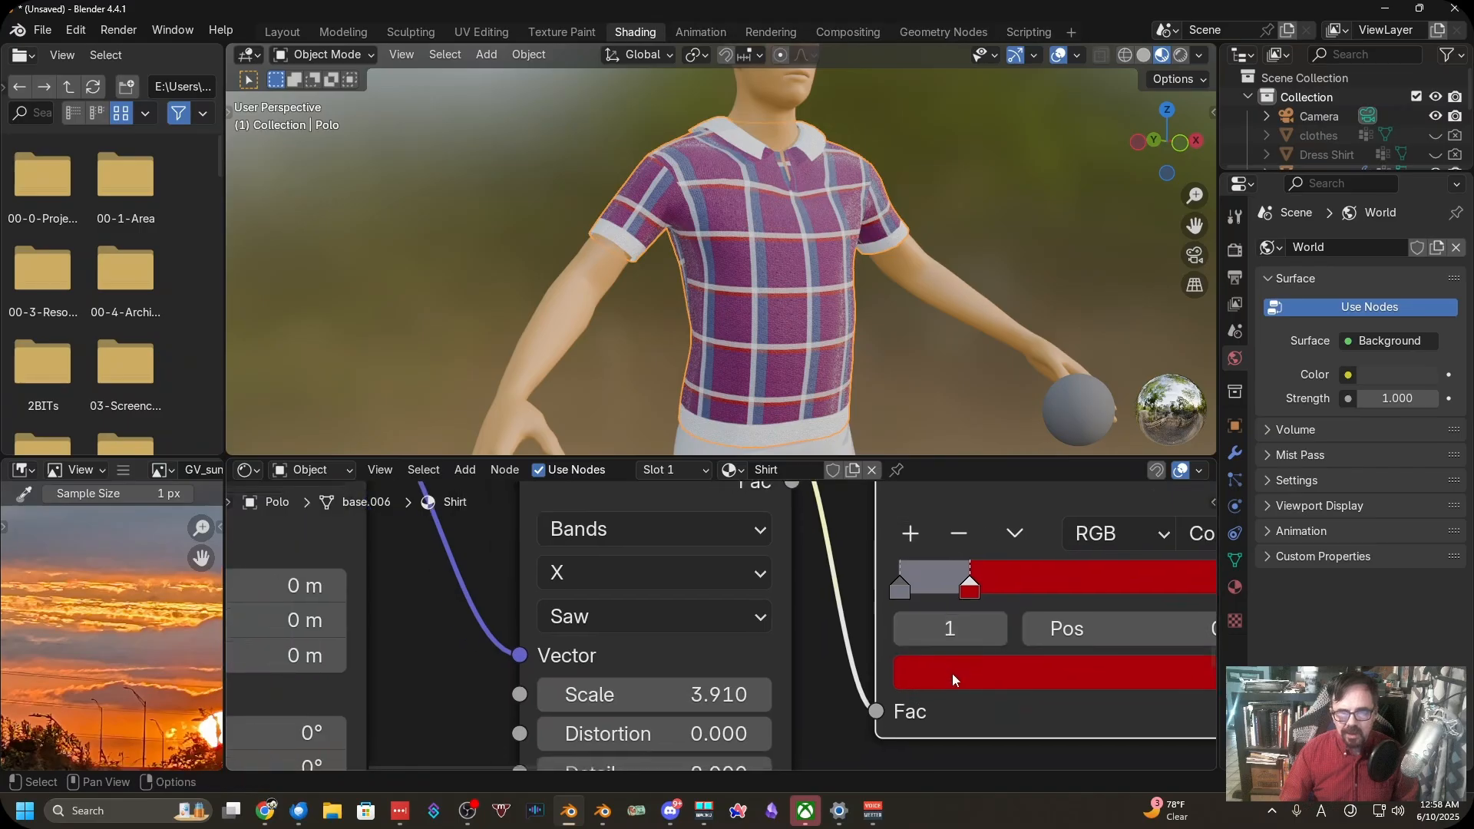
key(e)
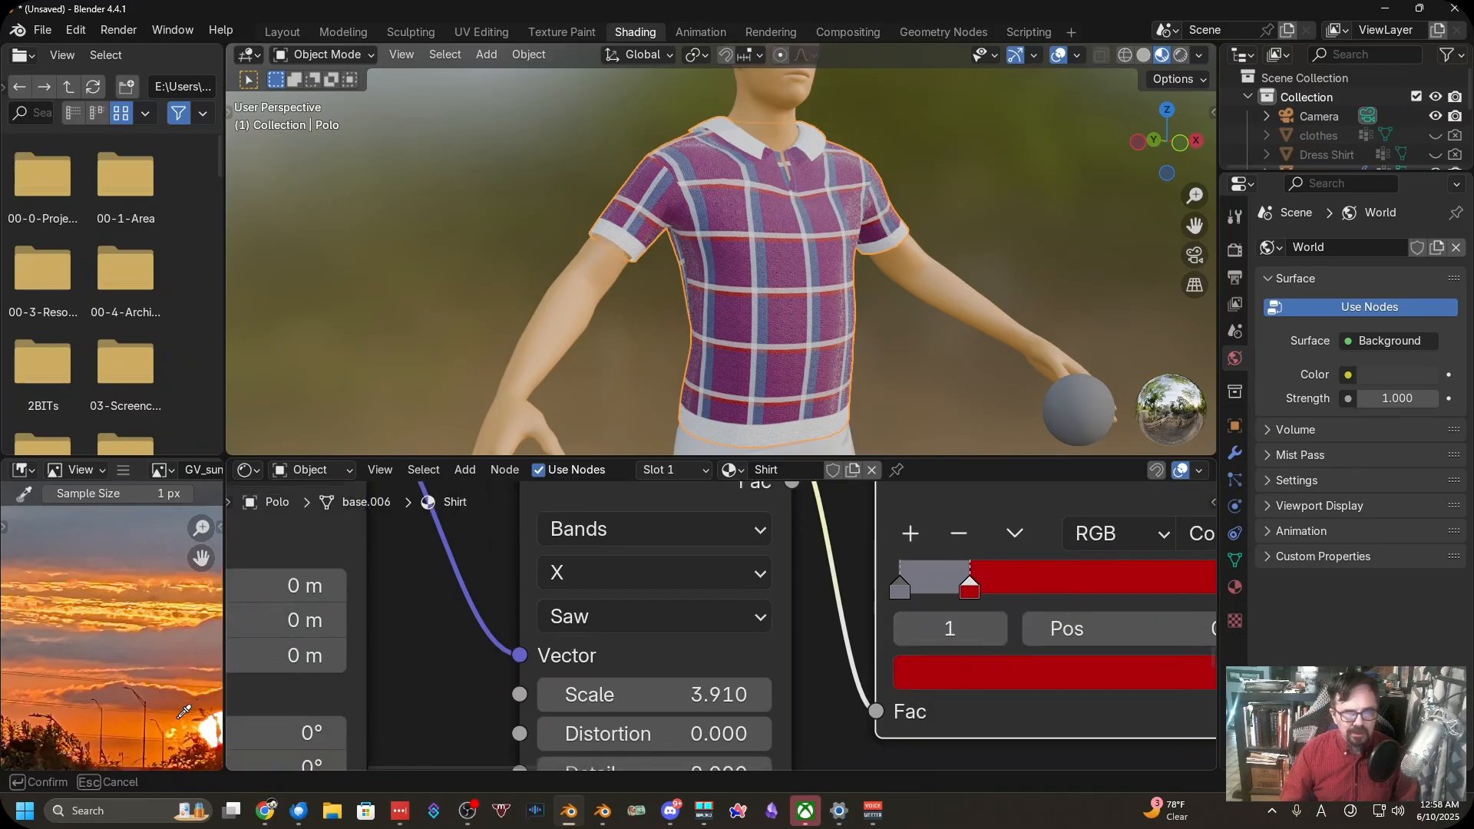
click(121, 722)
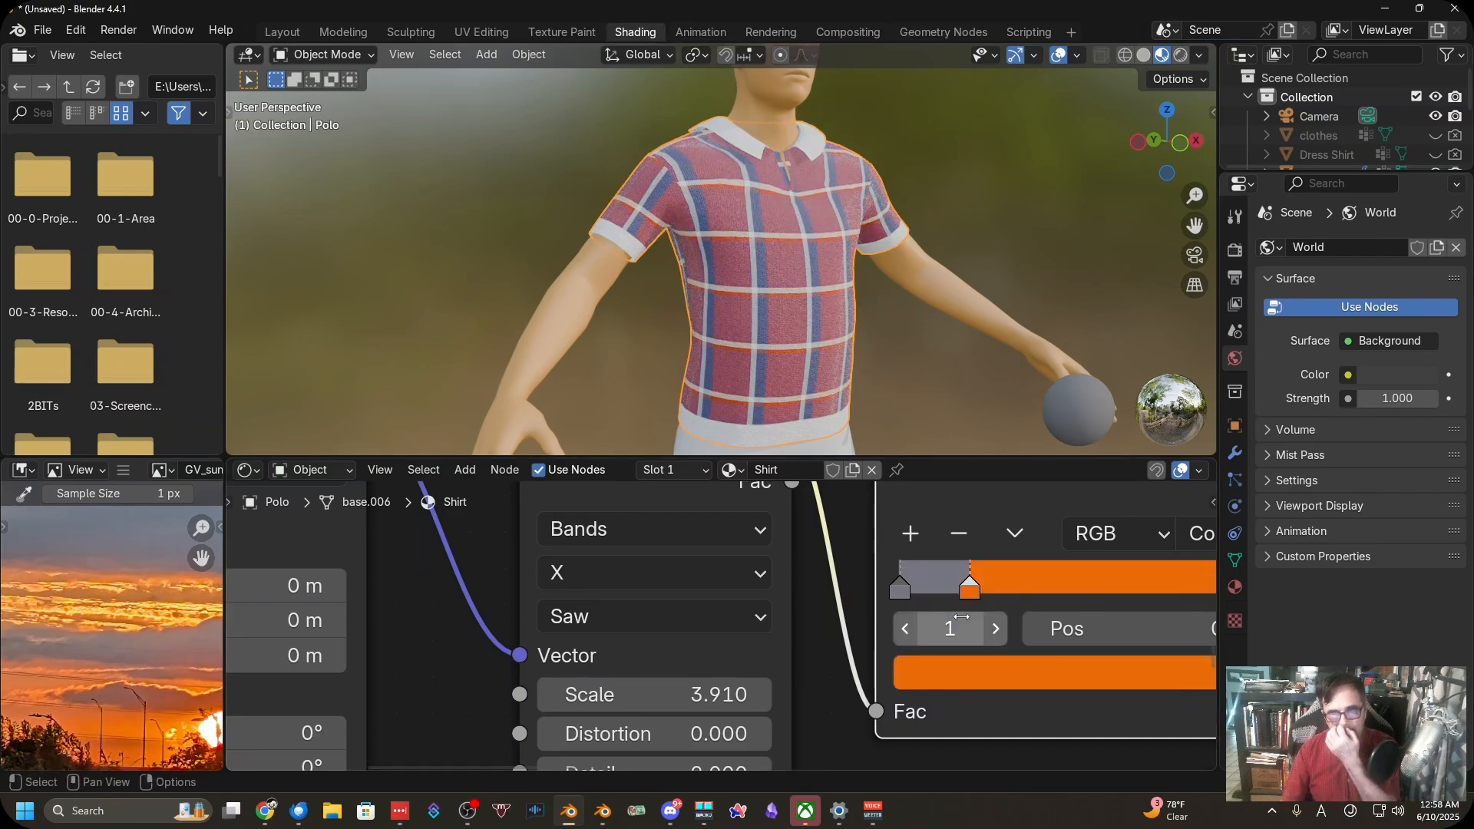
Move the ramp's third stop to about 0.411 and recolor it with a tan sampled from the photo's upper clouds
scroll(961, 616, down, 2)
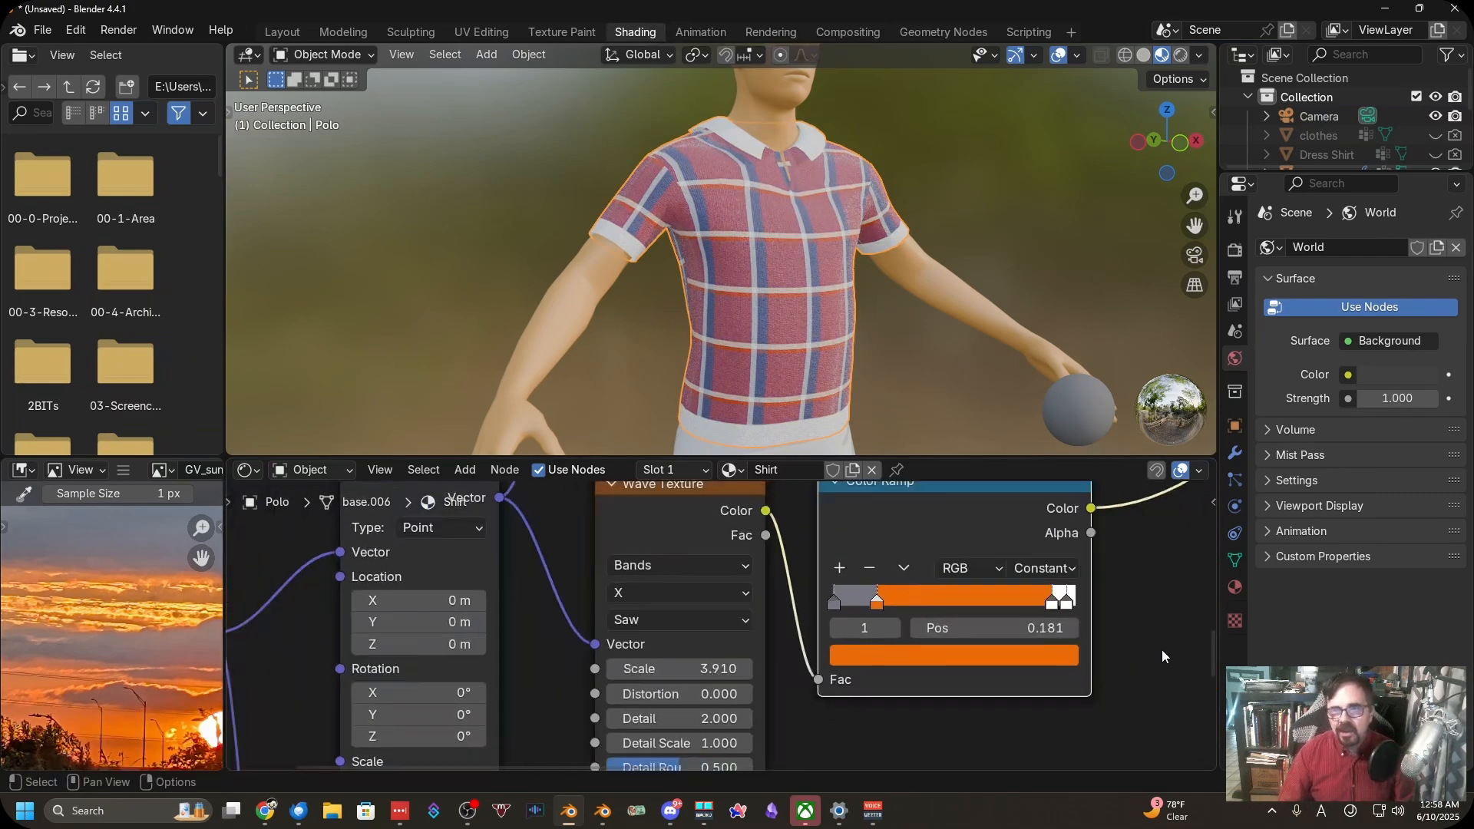
middle_drag(1090, 605, 965, 588)
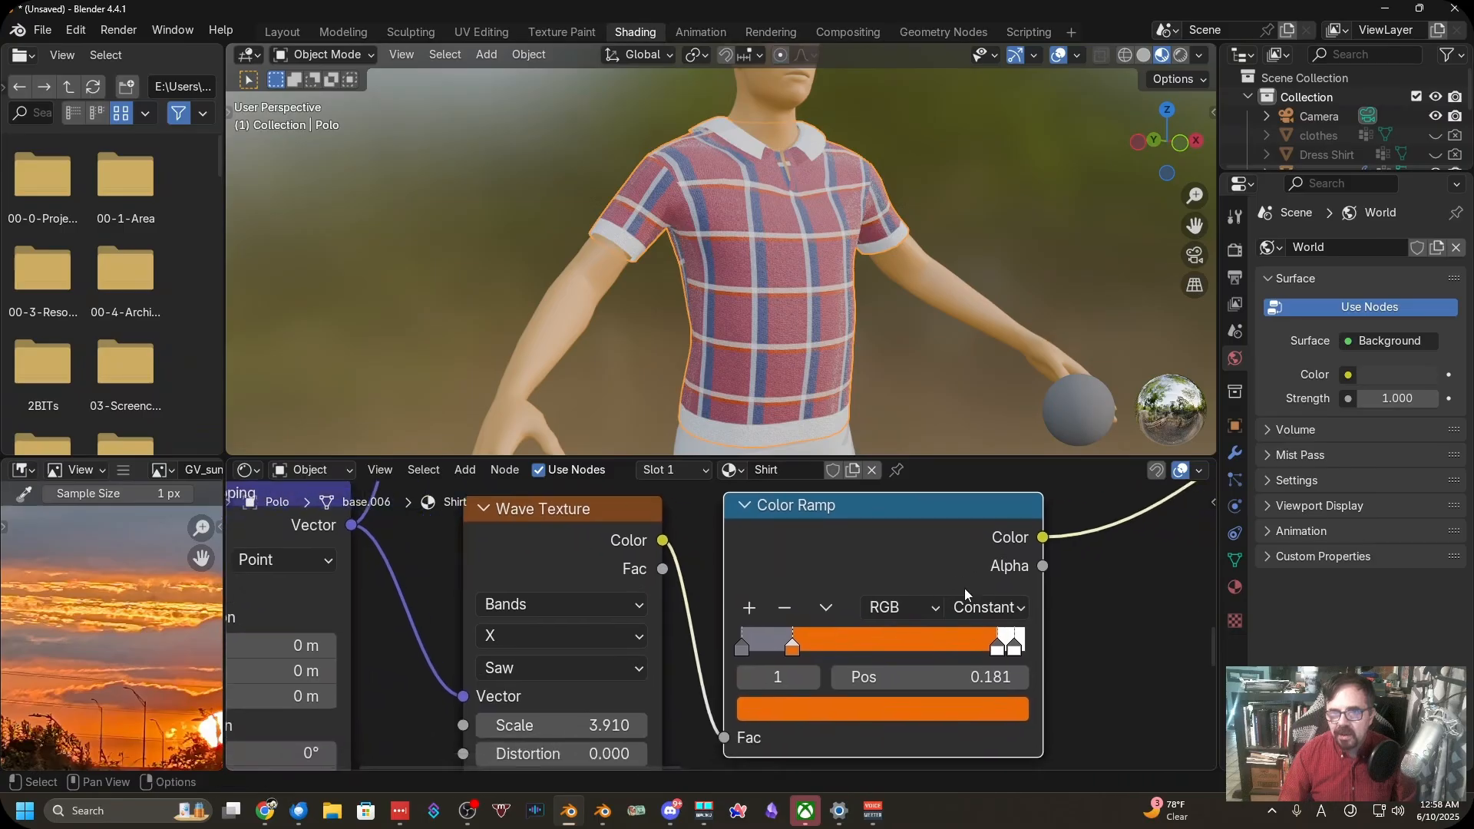
drag(1011, 649, 859, 640)
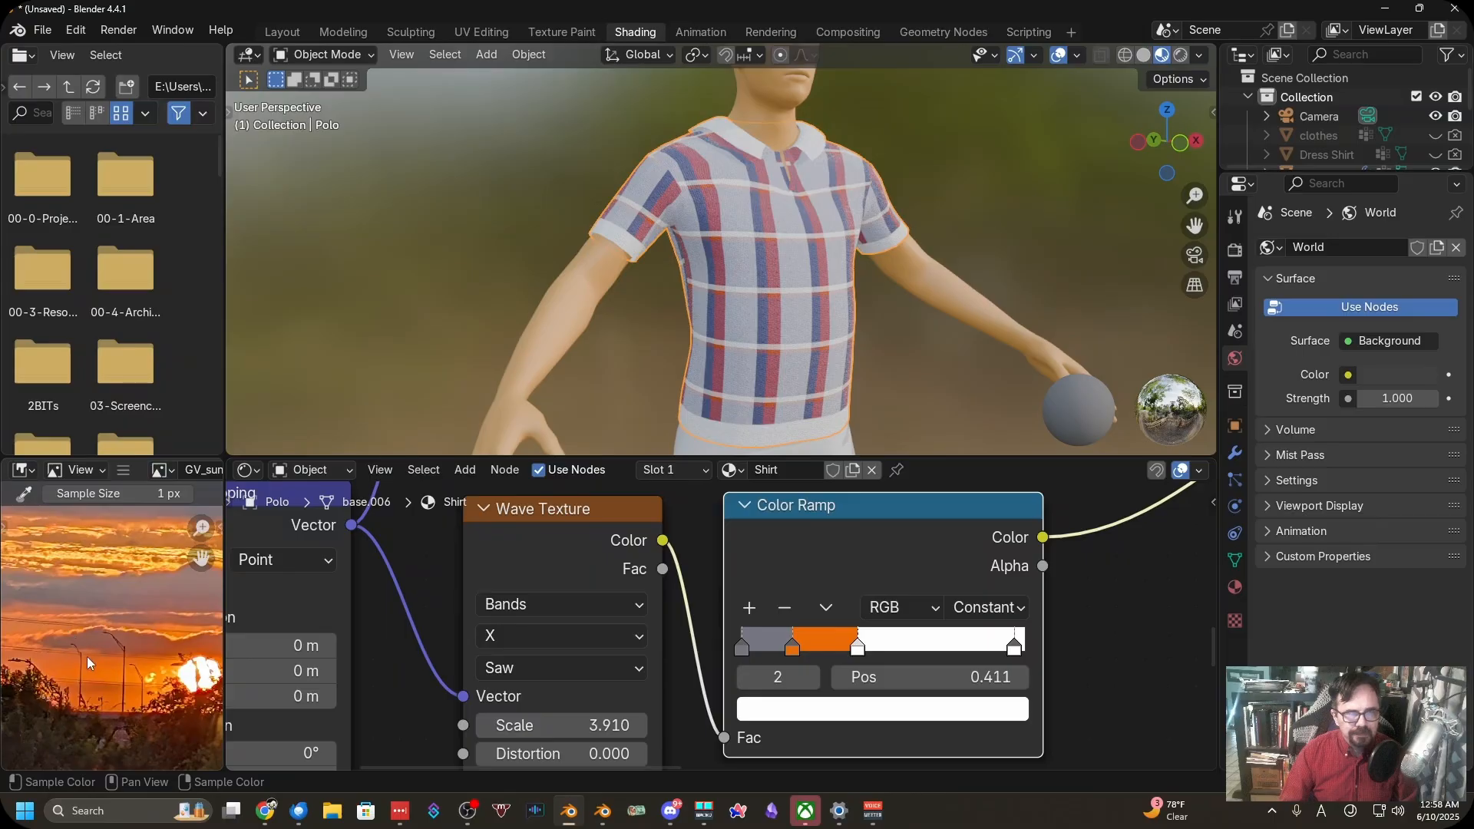
middle_drag(86, 657, 47, 600)
middle_drag(122, 631, 127, 597)
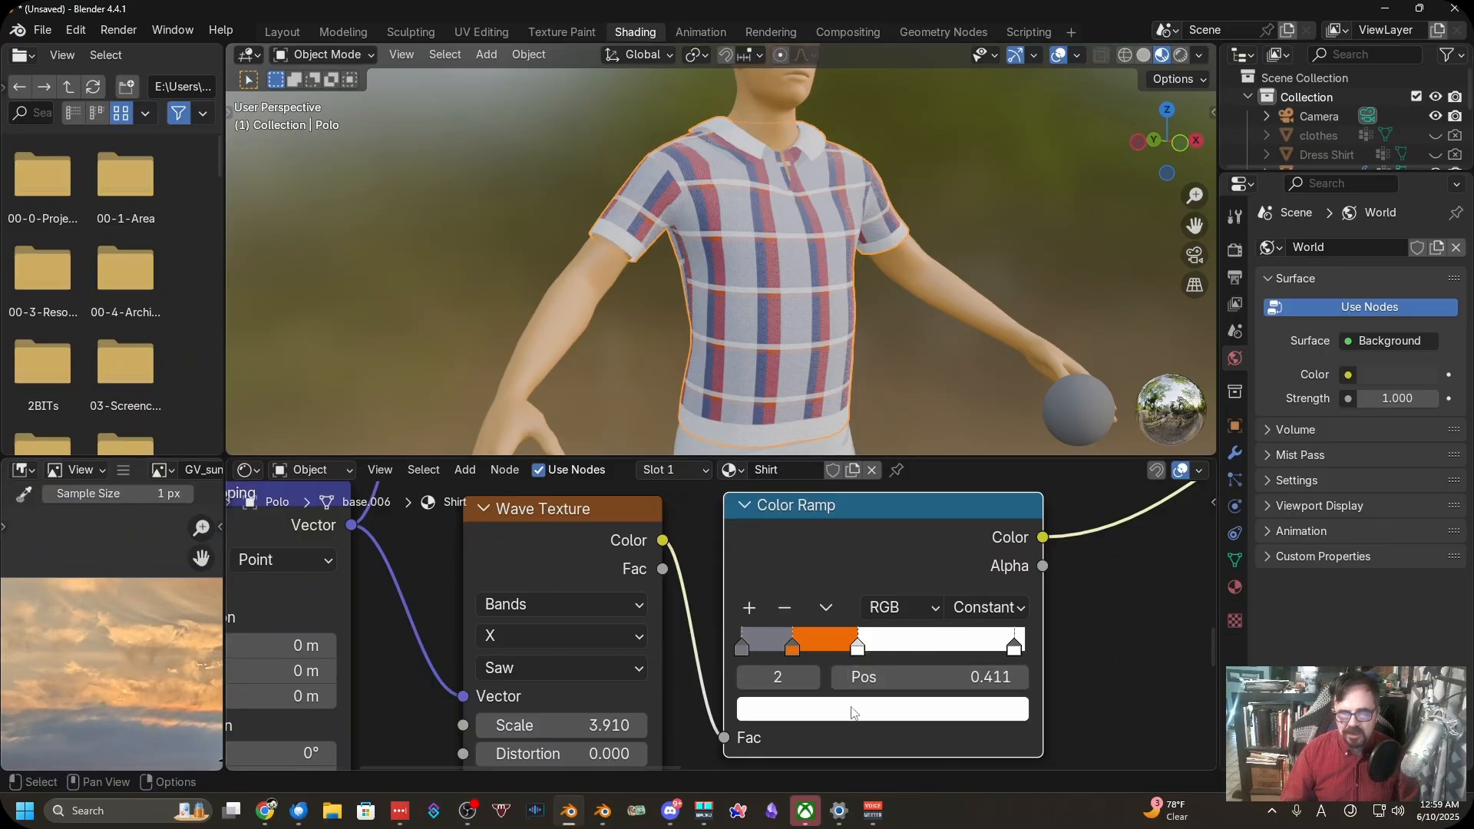
key(e)
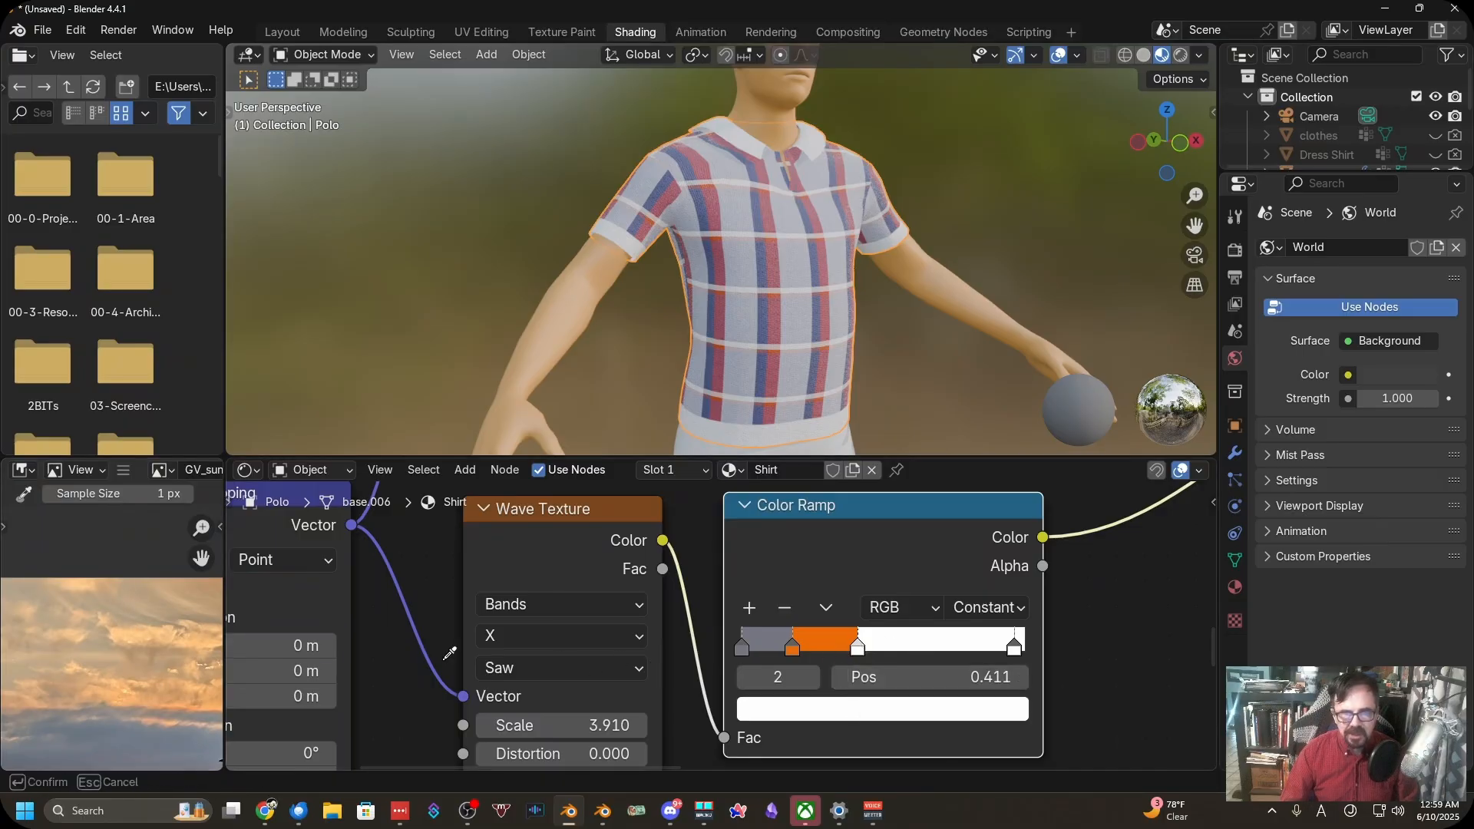
click(123, 595)
Move the ramp's last stop to about 0.561 and recolor it with a light yellow sampled from the photo's glowing clouds
scroll(322, 665, down, 2)
middle_drag(170, 668, 142, 488)
middle_drag(98, 574, 106, 623)
scroll(723, 623, up, 1)
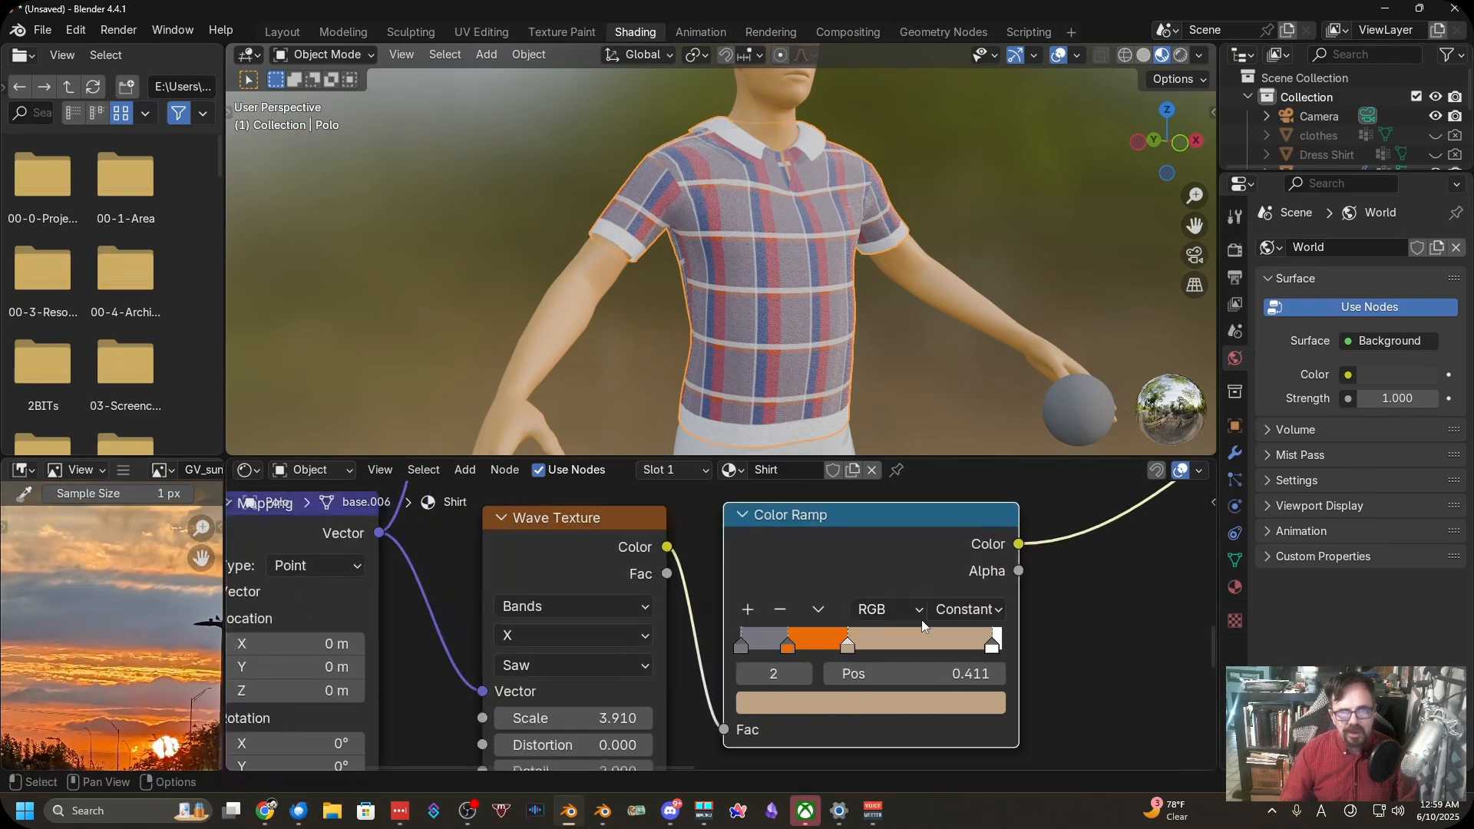
drag(996, 649, 888, 649)
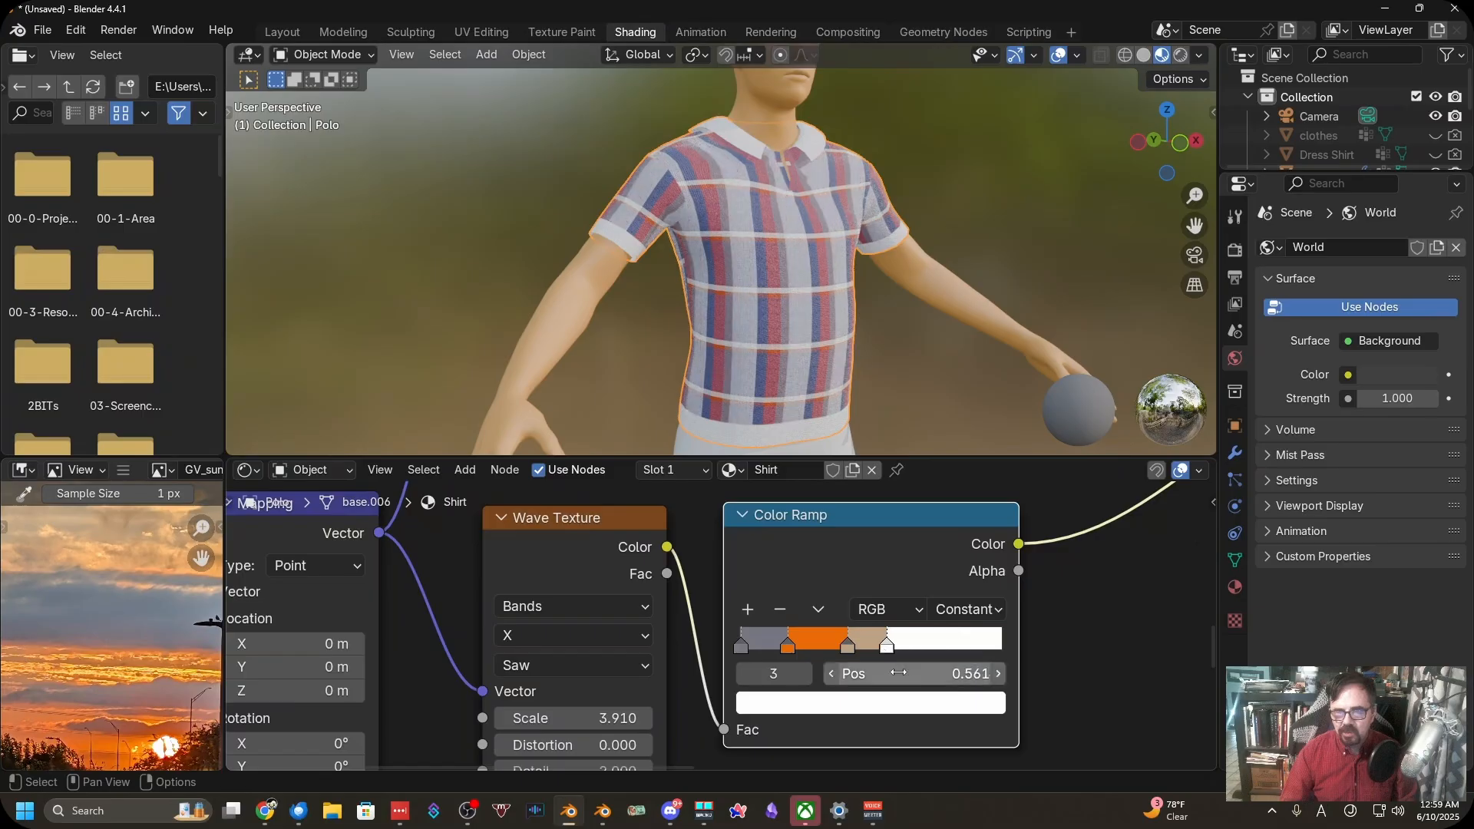
key(e)
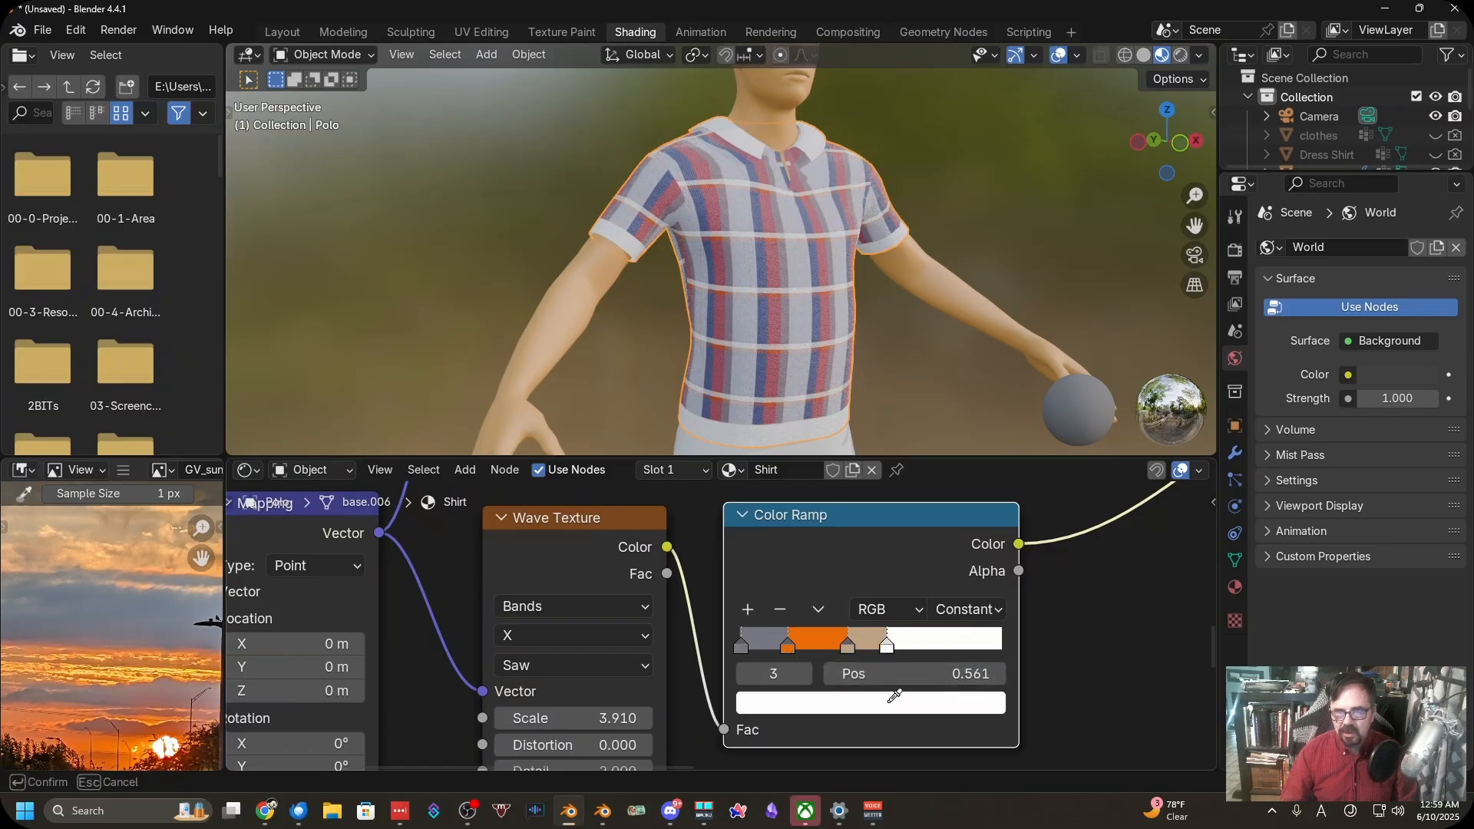
click(115, 667)
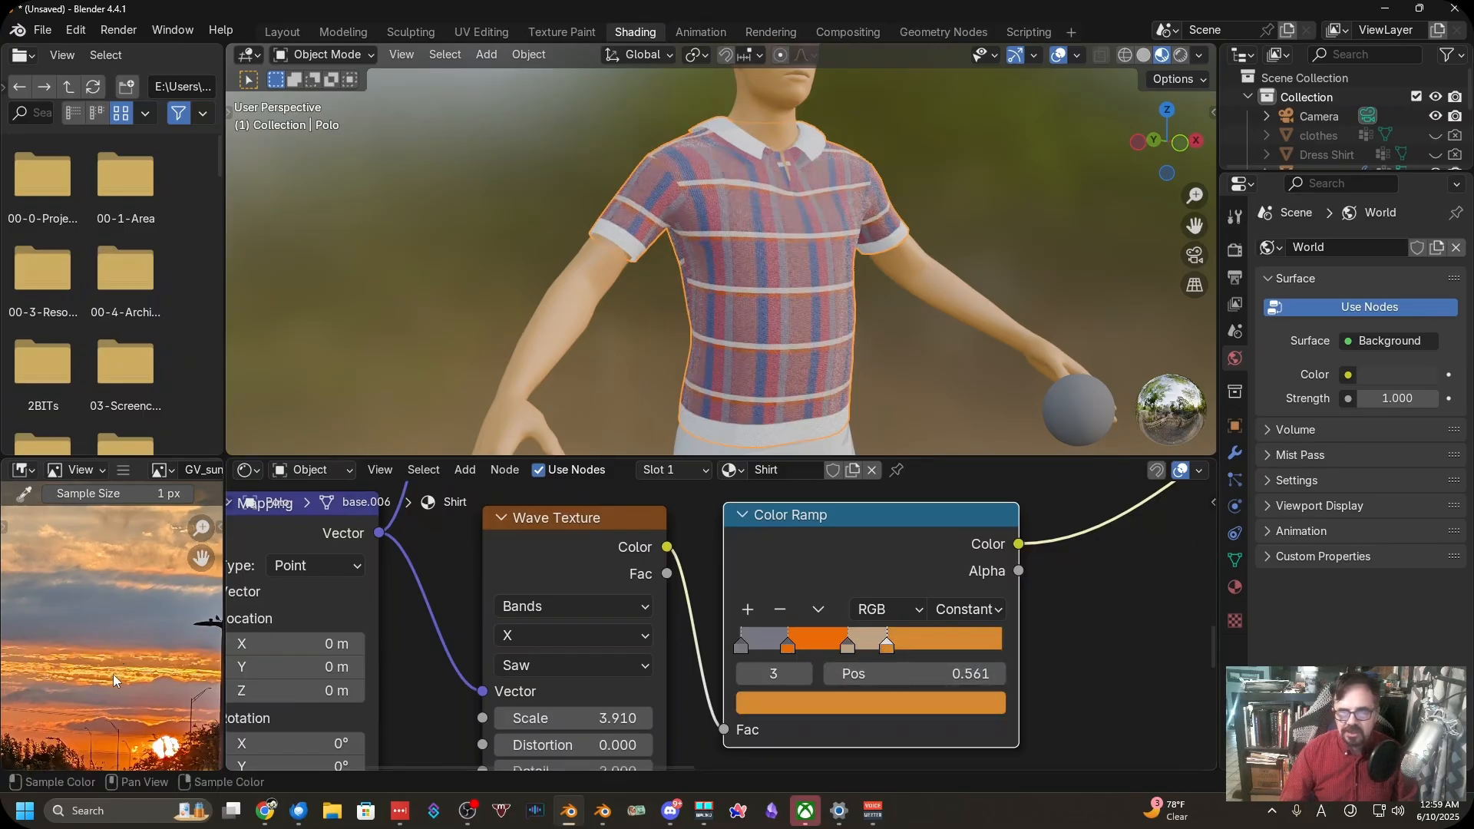
scroll(121, 675, up, 2)
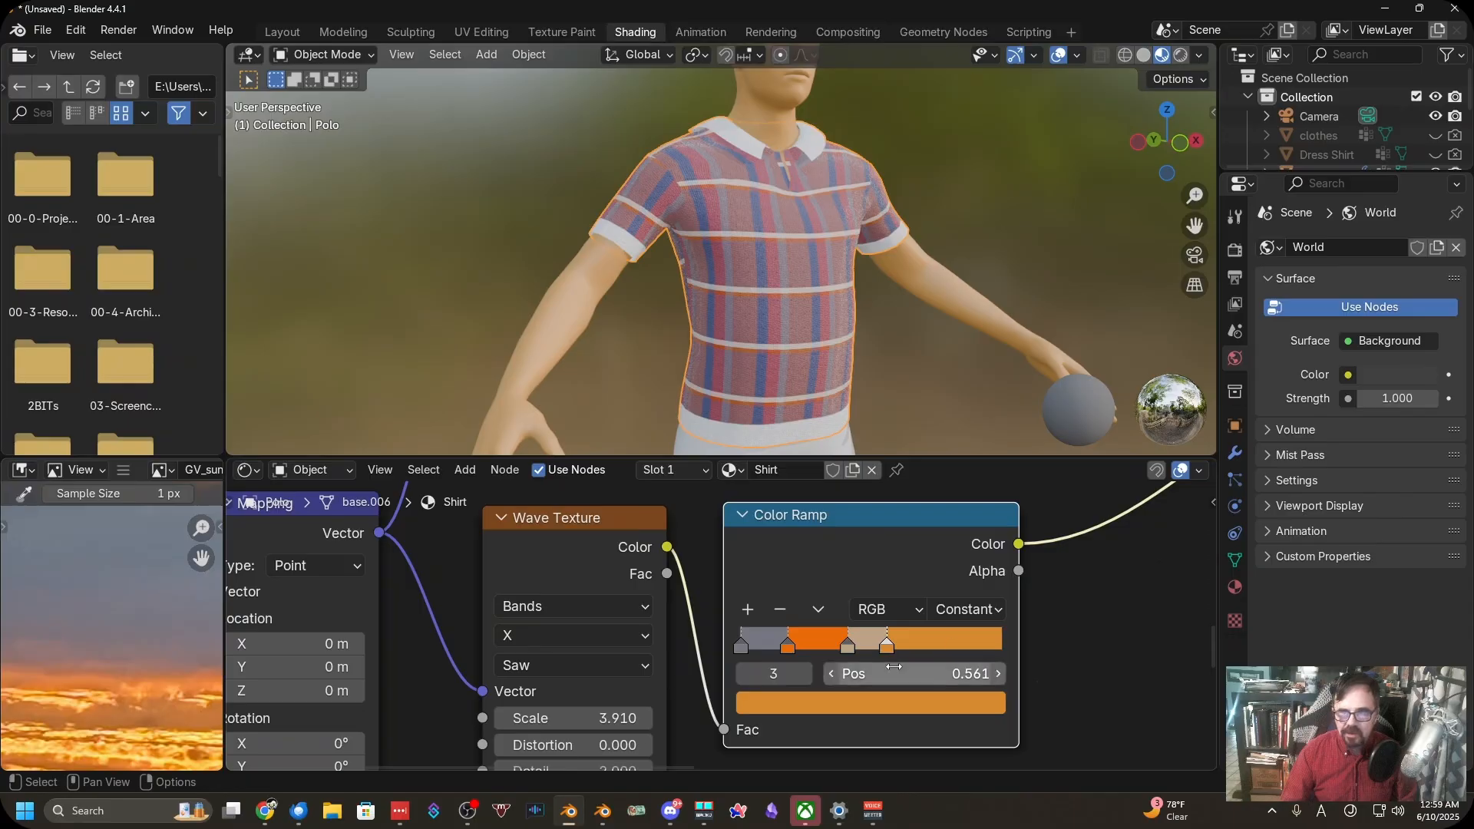
key(e)
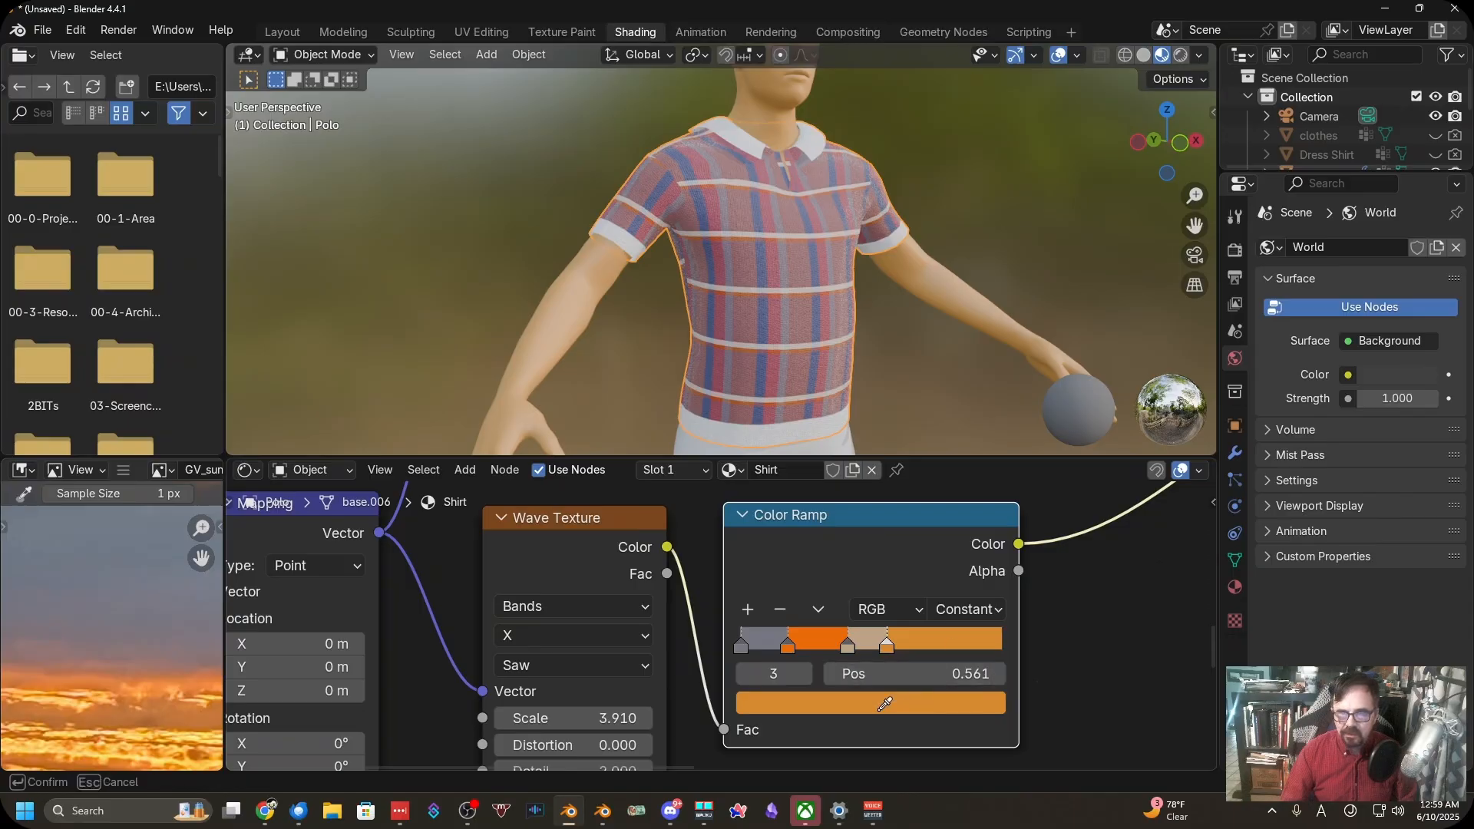
click(188, 730)
View the pattern on the whole figure and set the ramp's orange stop position to 0.2
scroll(641, 405, down, 3)
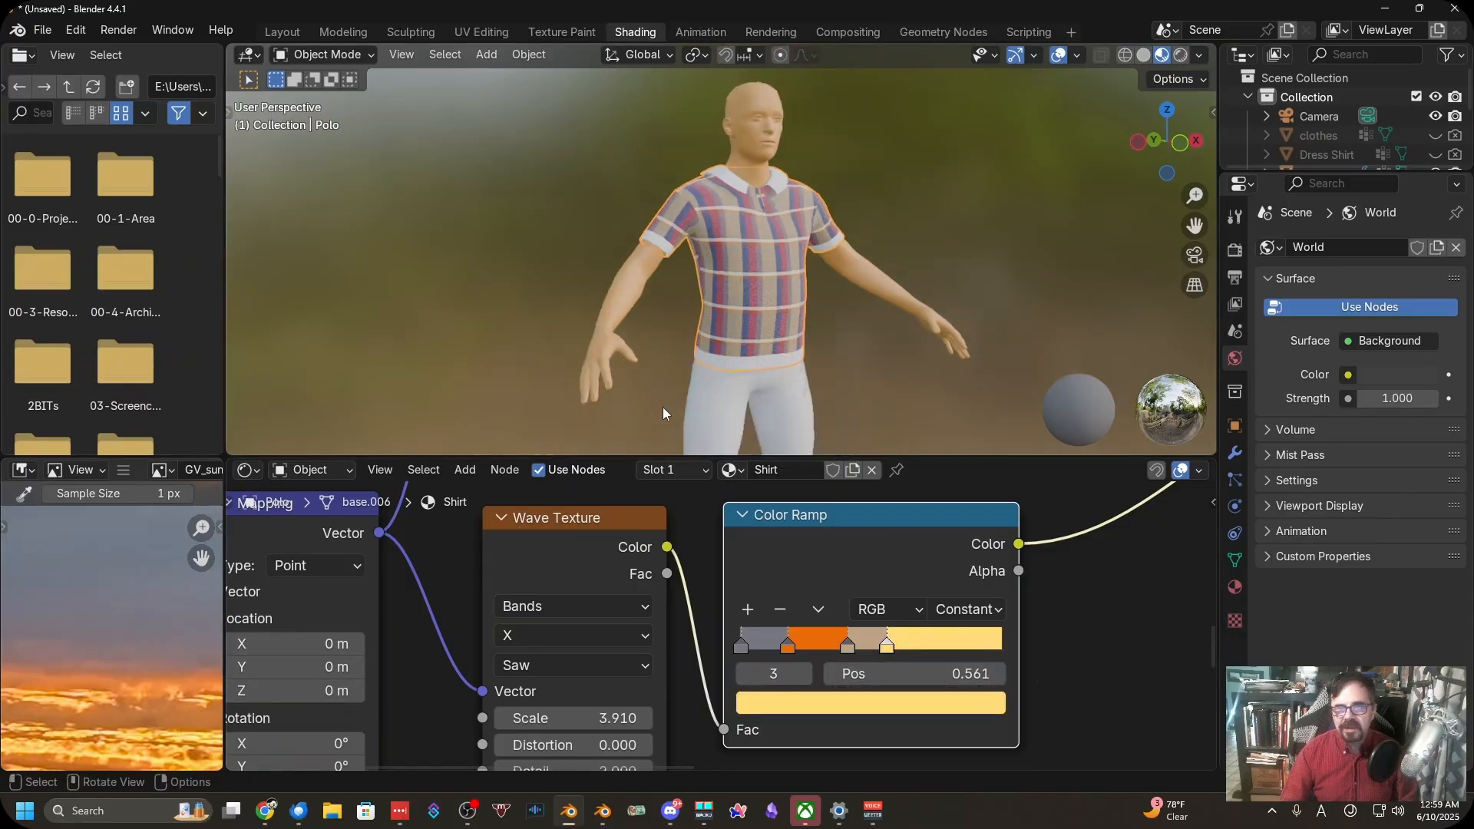
scroll(661, 407, down, 2)
scroll(829, 576, down, 4)
scroll(760, 575, up, 3)
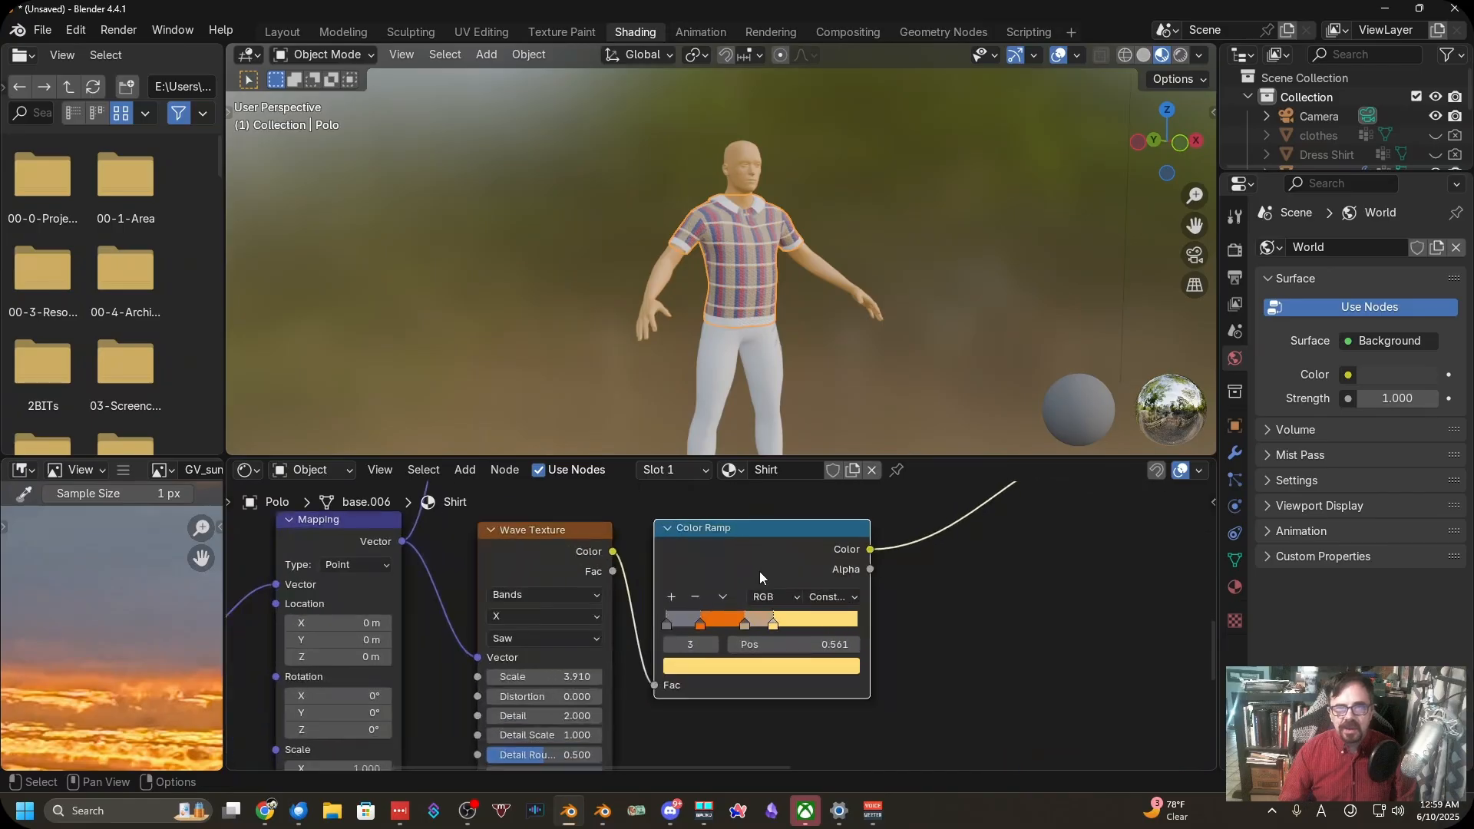
scroll(760, 578, up, 3)
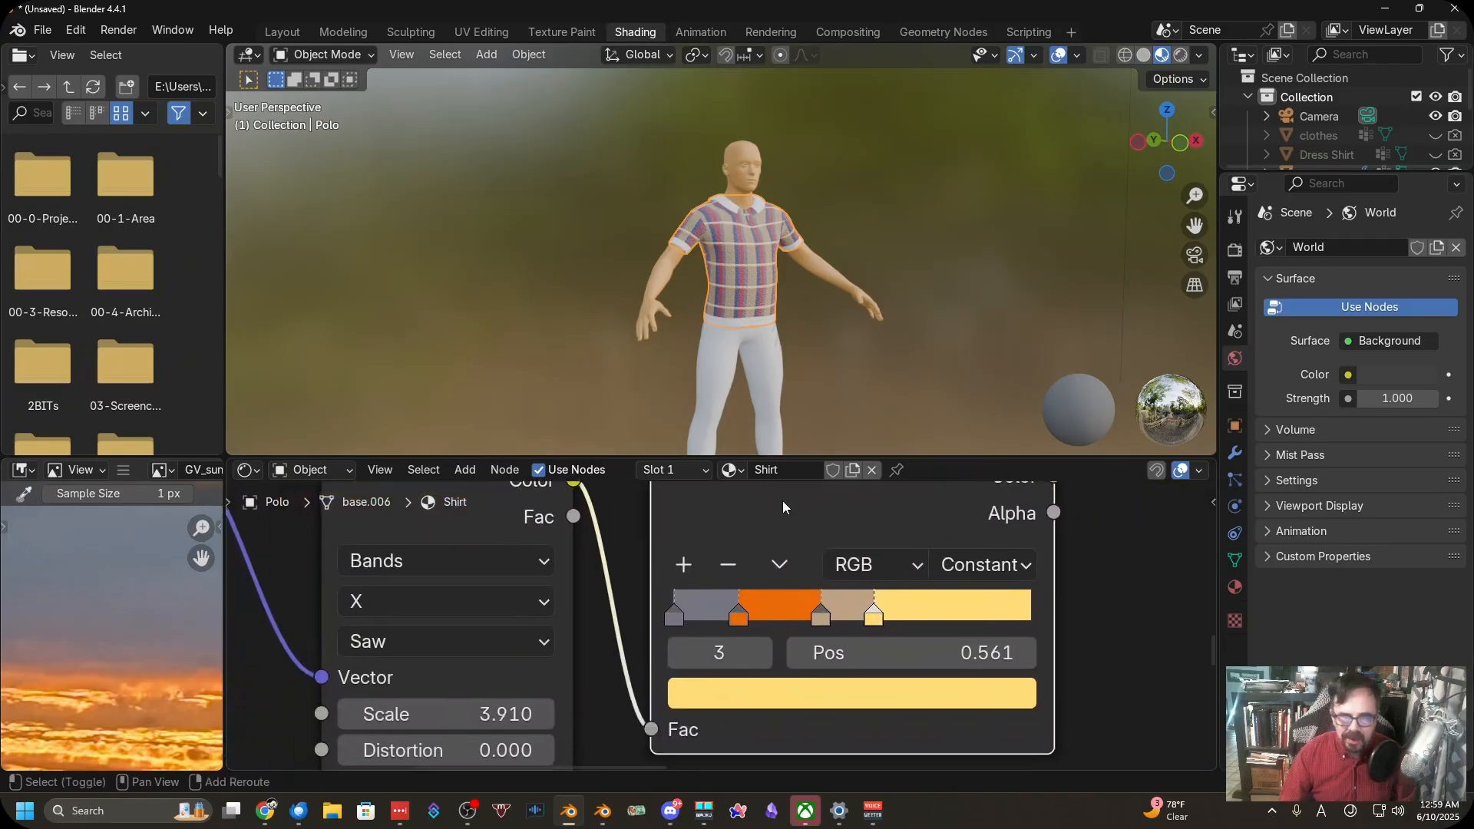
mouse_move(742, 614)
mouse_down()
mouse_move(718, 616)
mouse_move(743, 618)
mouse_up()
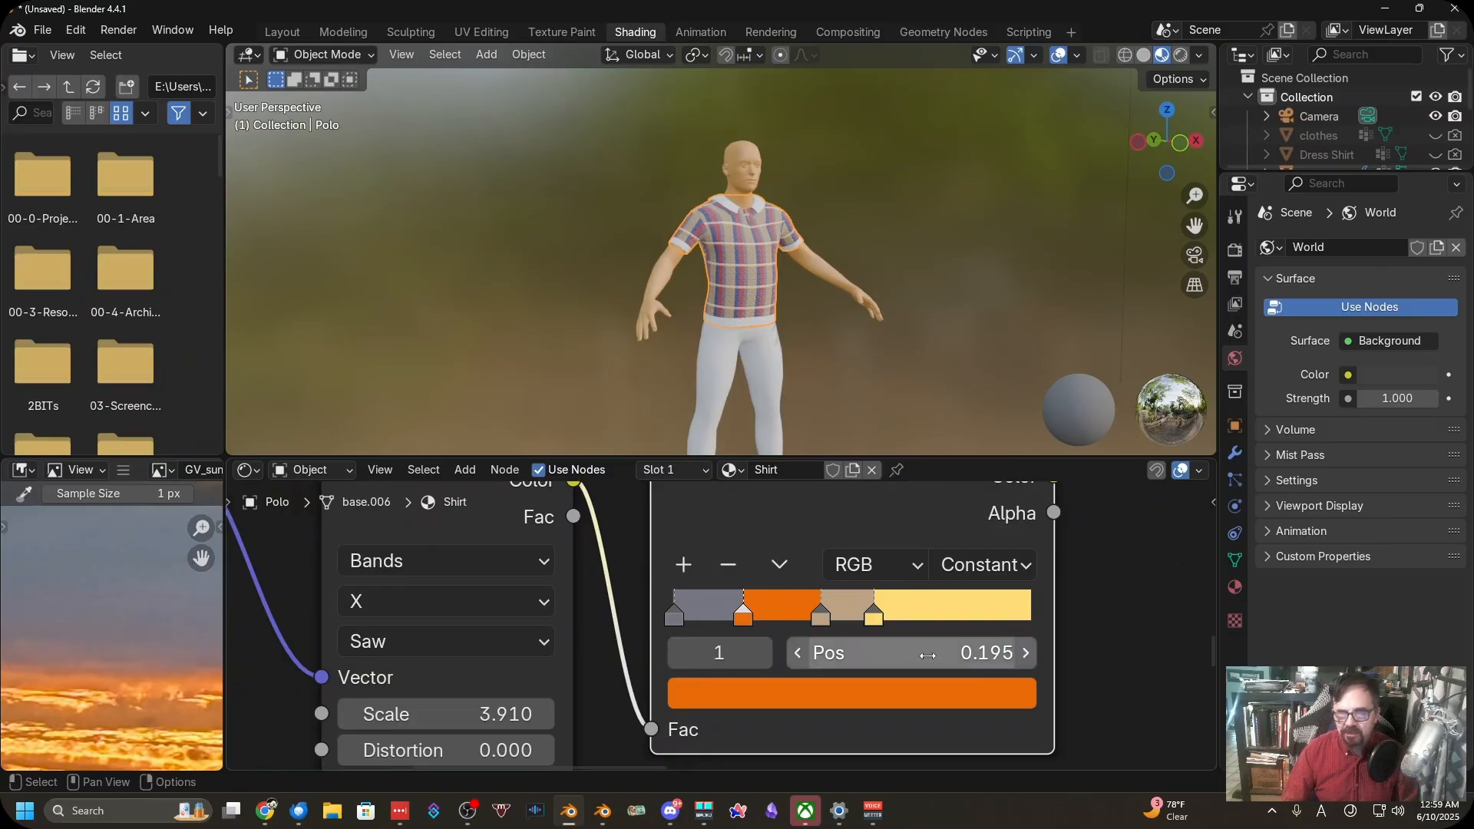
click(900, 652)
text(.5)
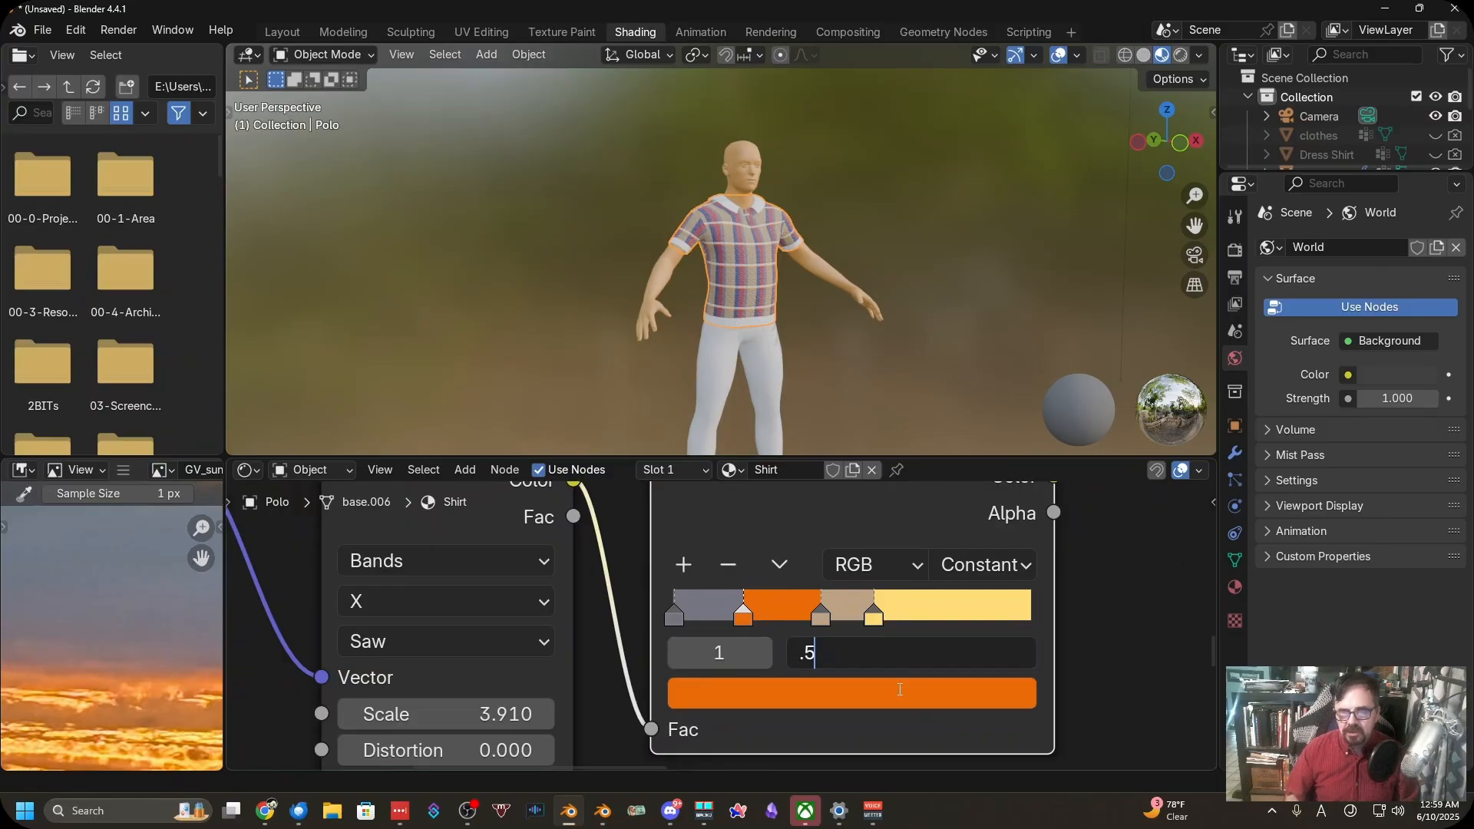
key(BackSpace)
text(2)
key(Return)
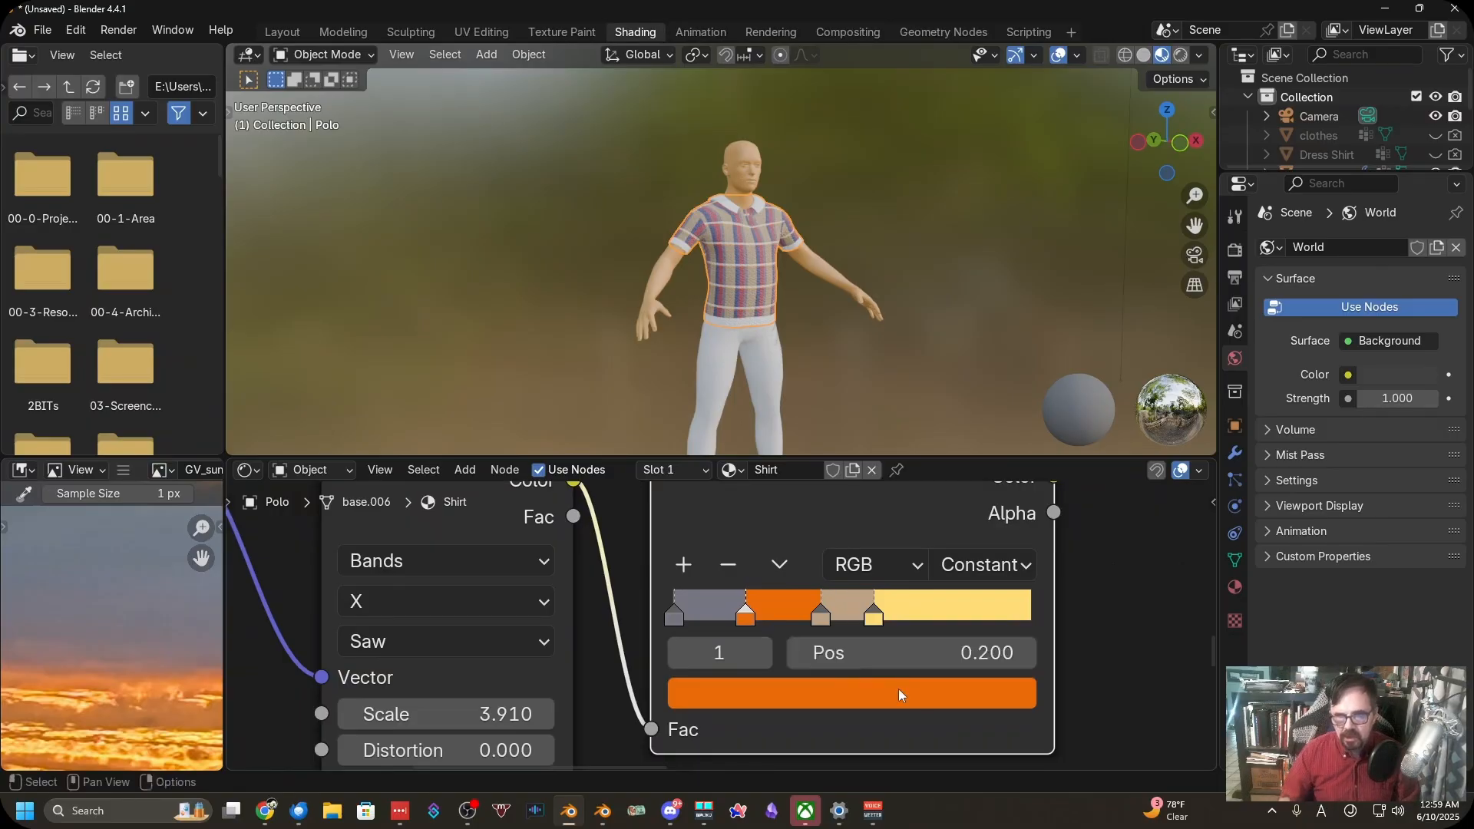
Set the position of the ramp's tan stop to 0.250
click(821, 618)
click(906, 653)
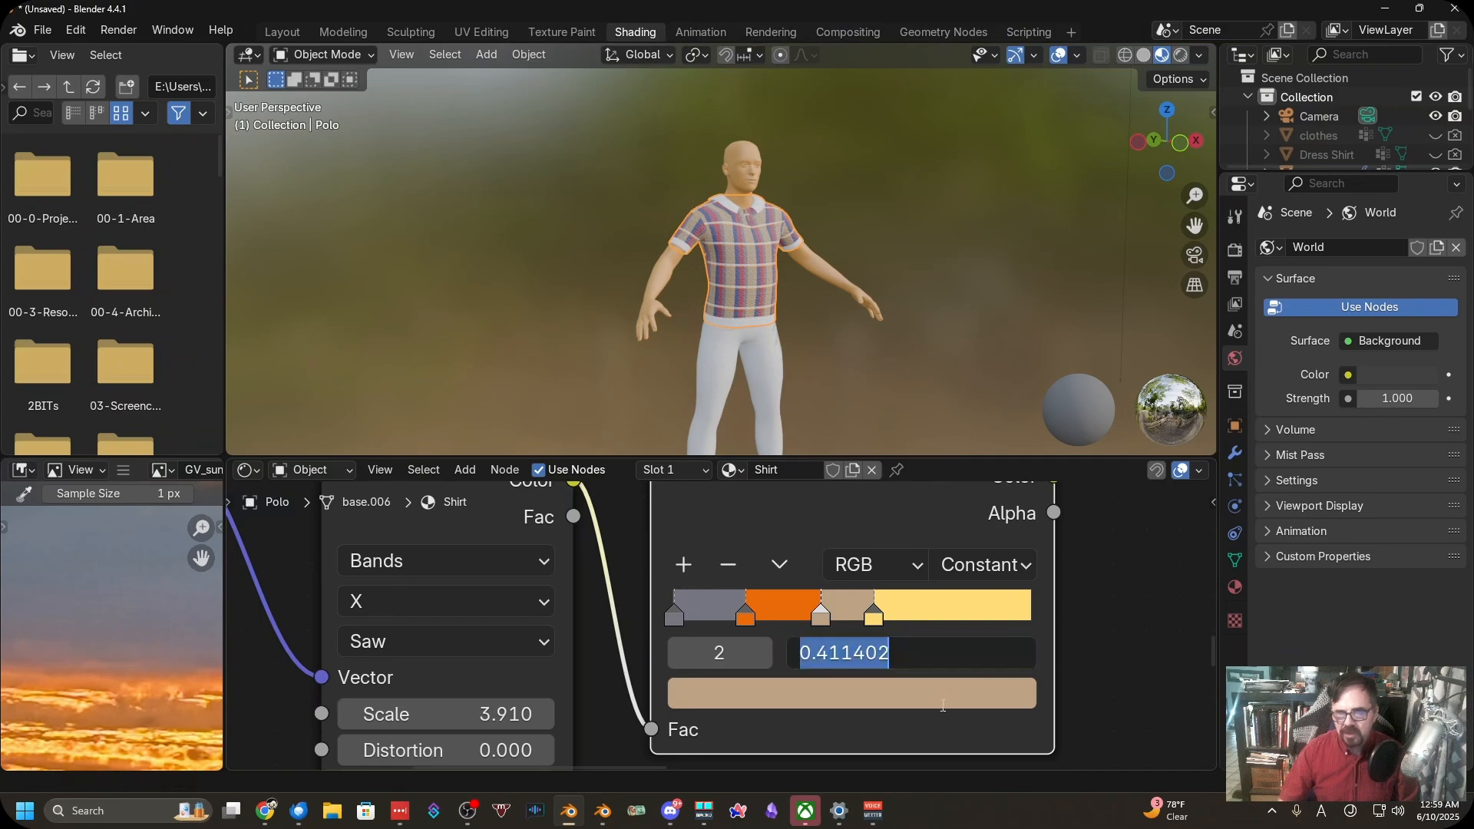
text(.250)
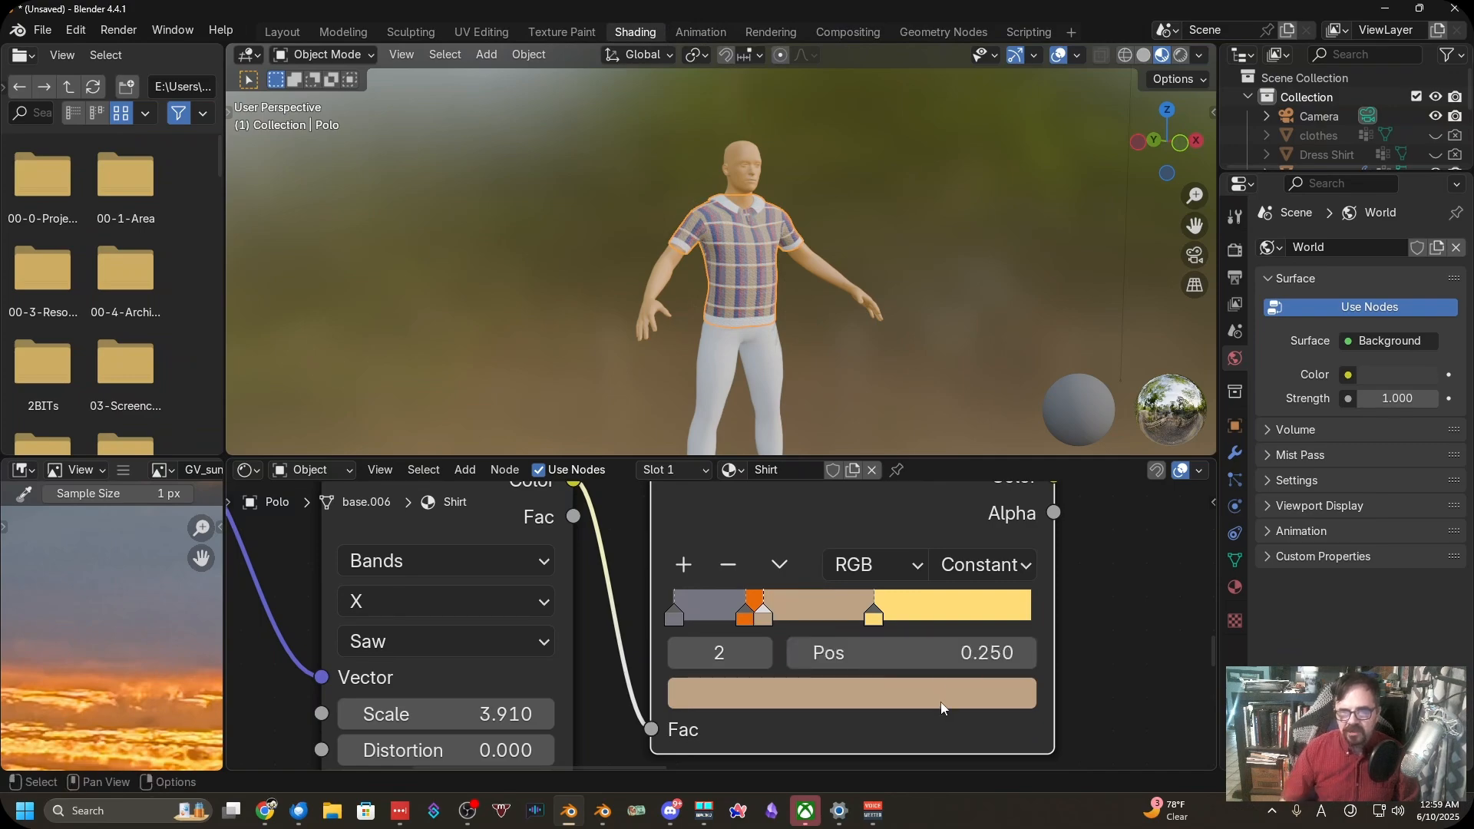
Set the position of the ramp's yellow stop to 0.4
click(874, 616)
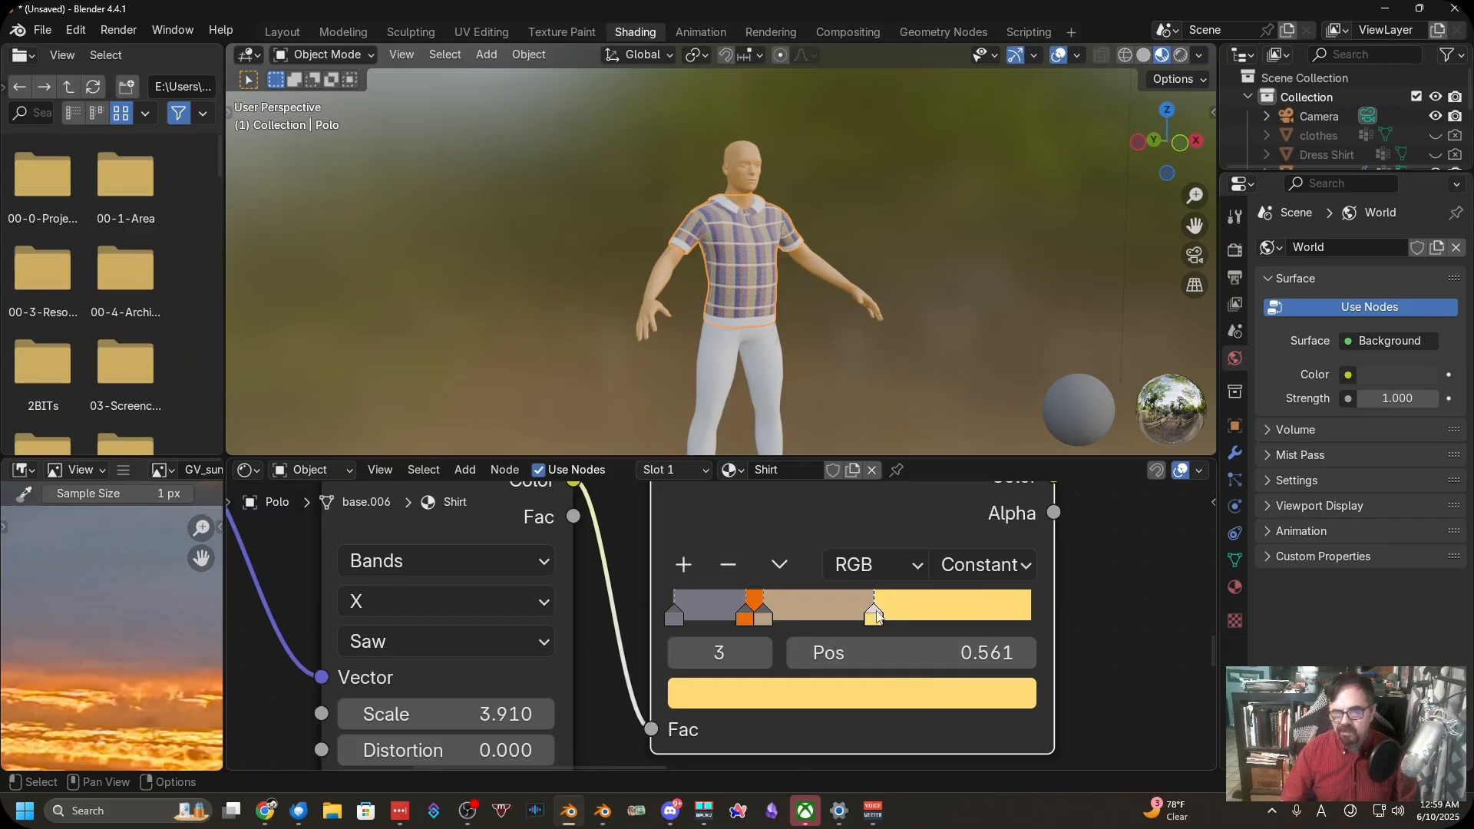
click(889, 663)
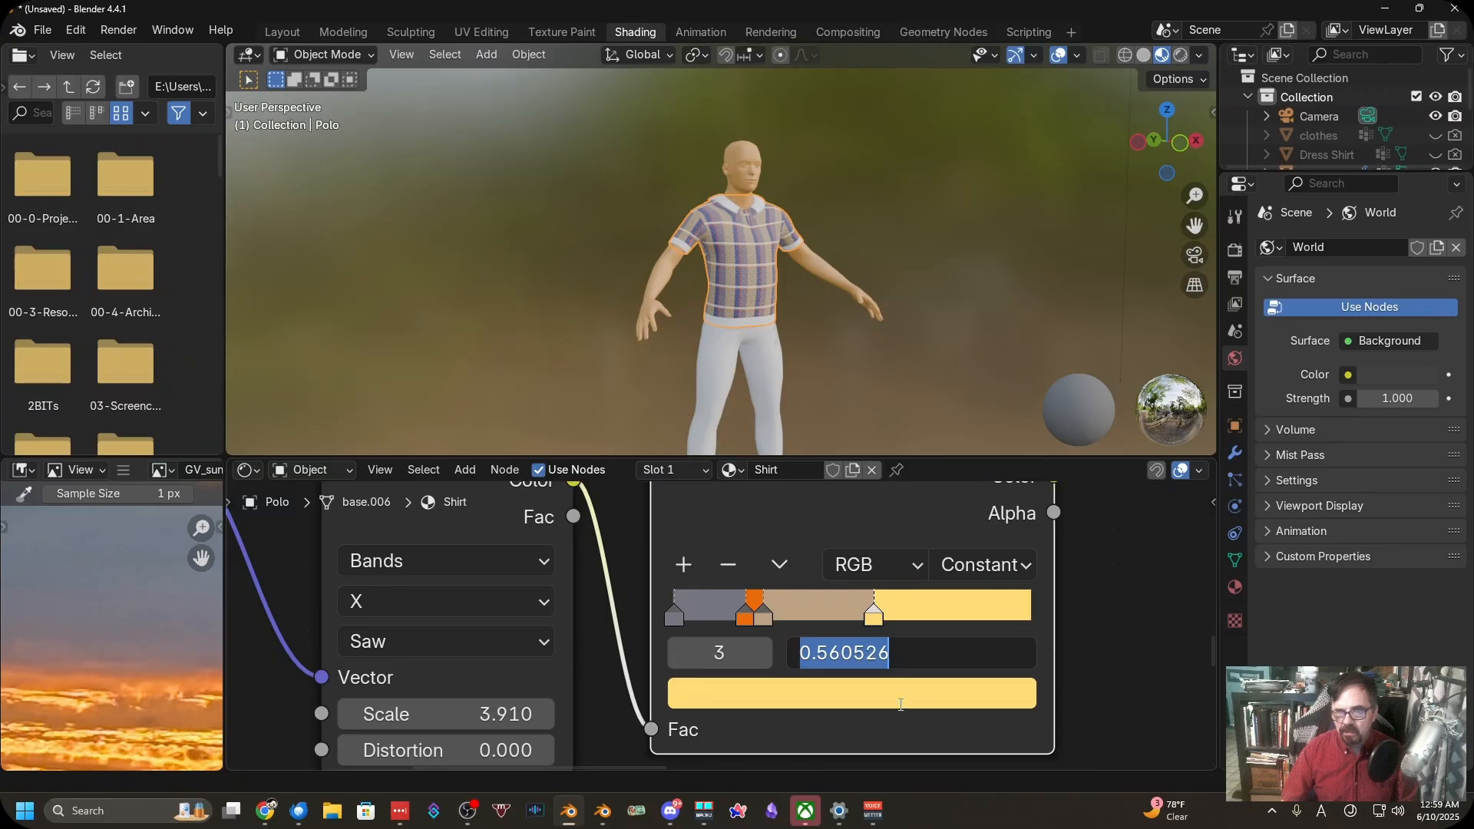
click(902, 708)
click(916, 662)
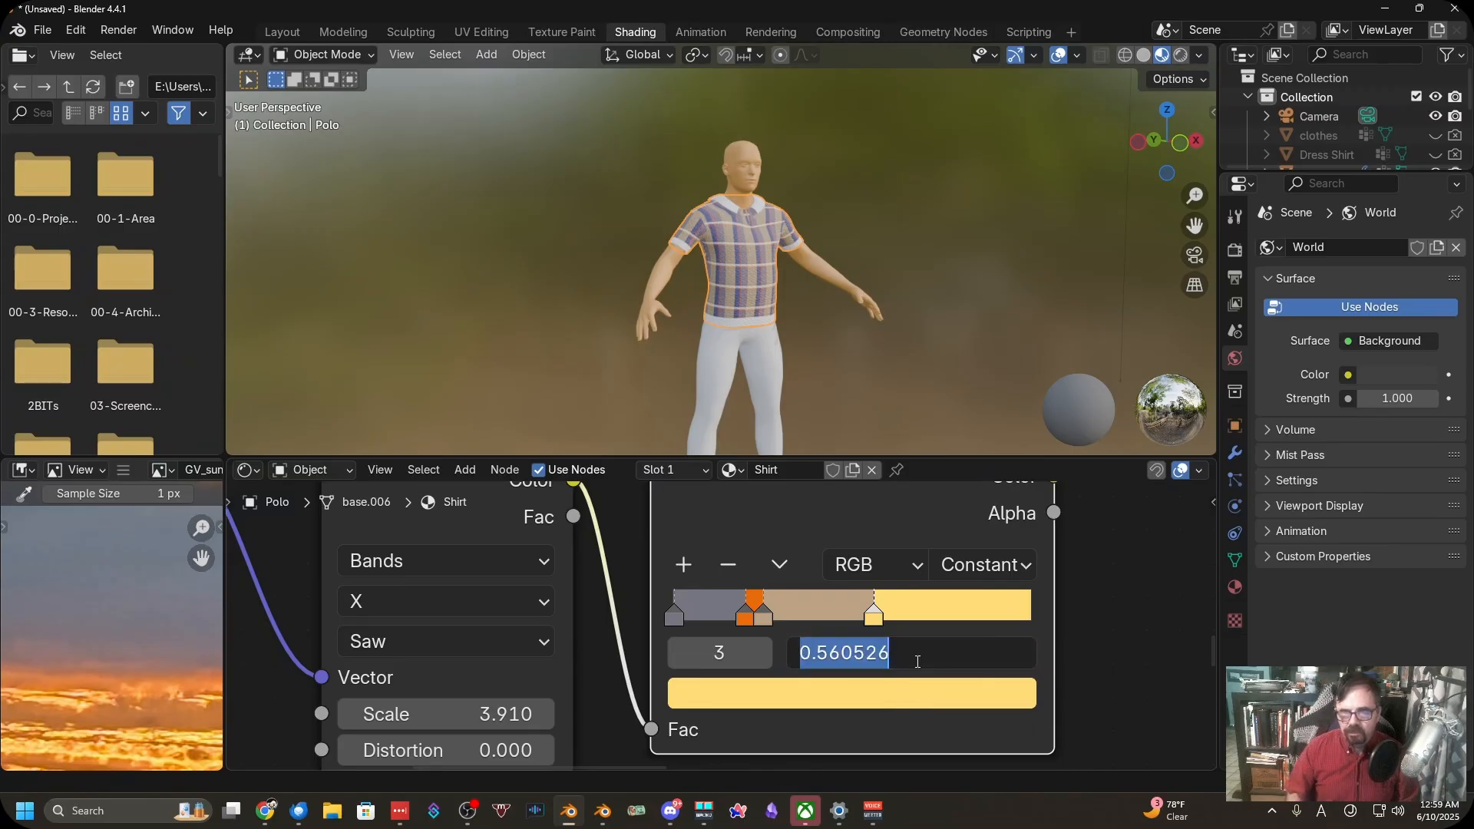
text(0.4)
key(Return)
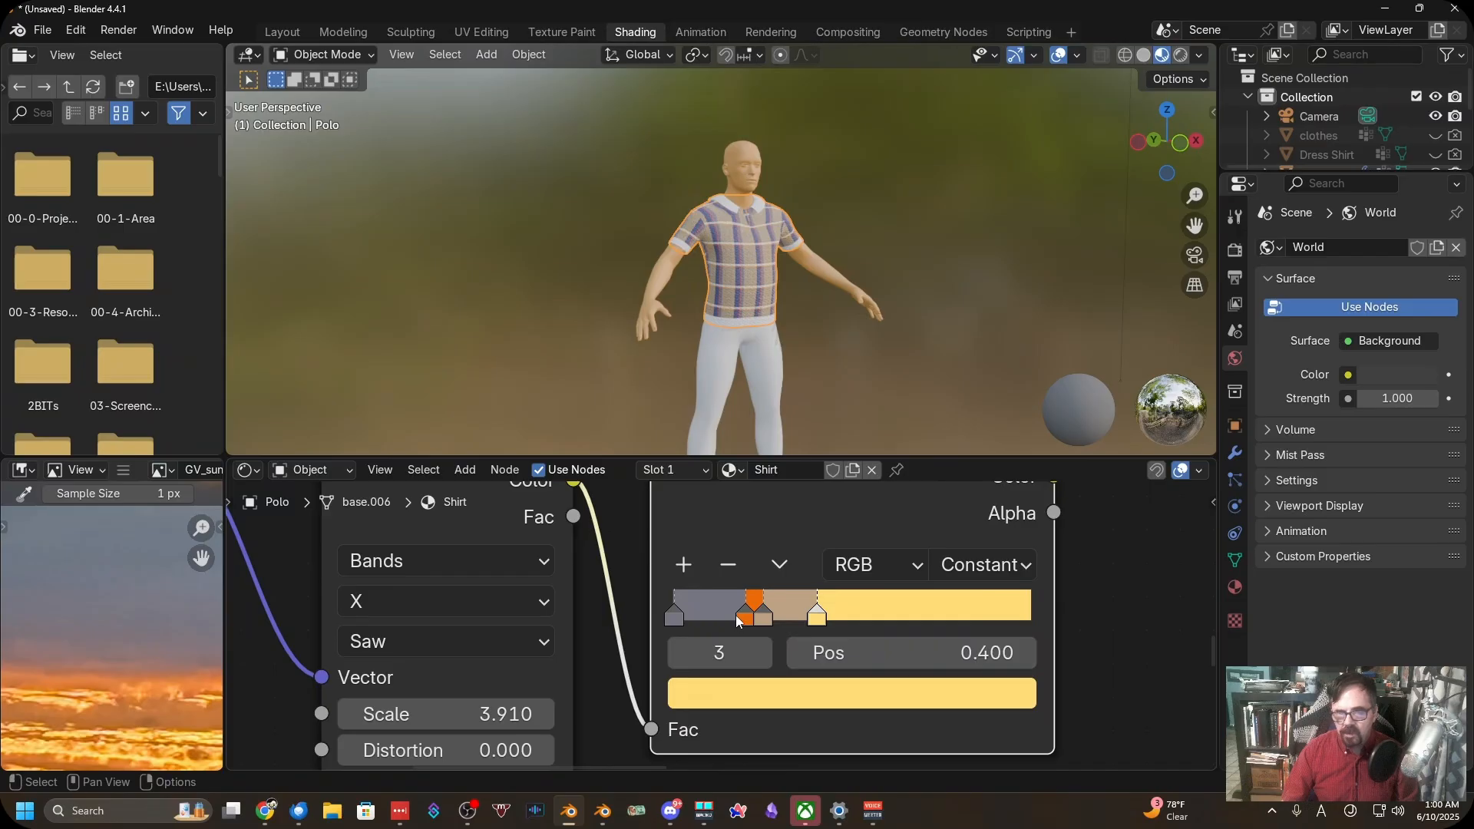
Add a ramp stop before the tan one, set its position to 0.5, and recolor it with tan sampled from the ramp
click(764, 615)
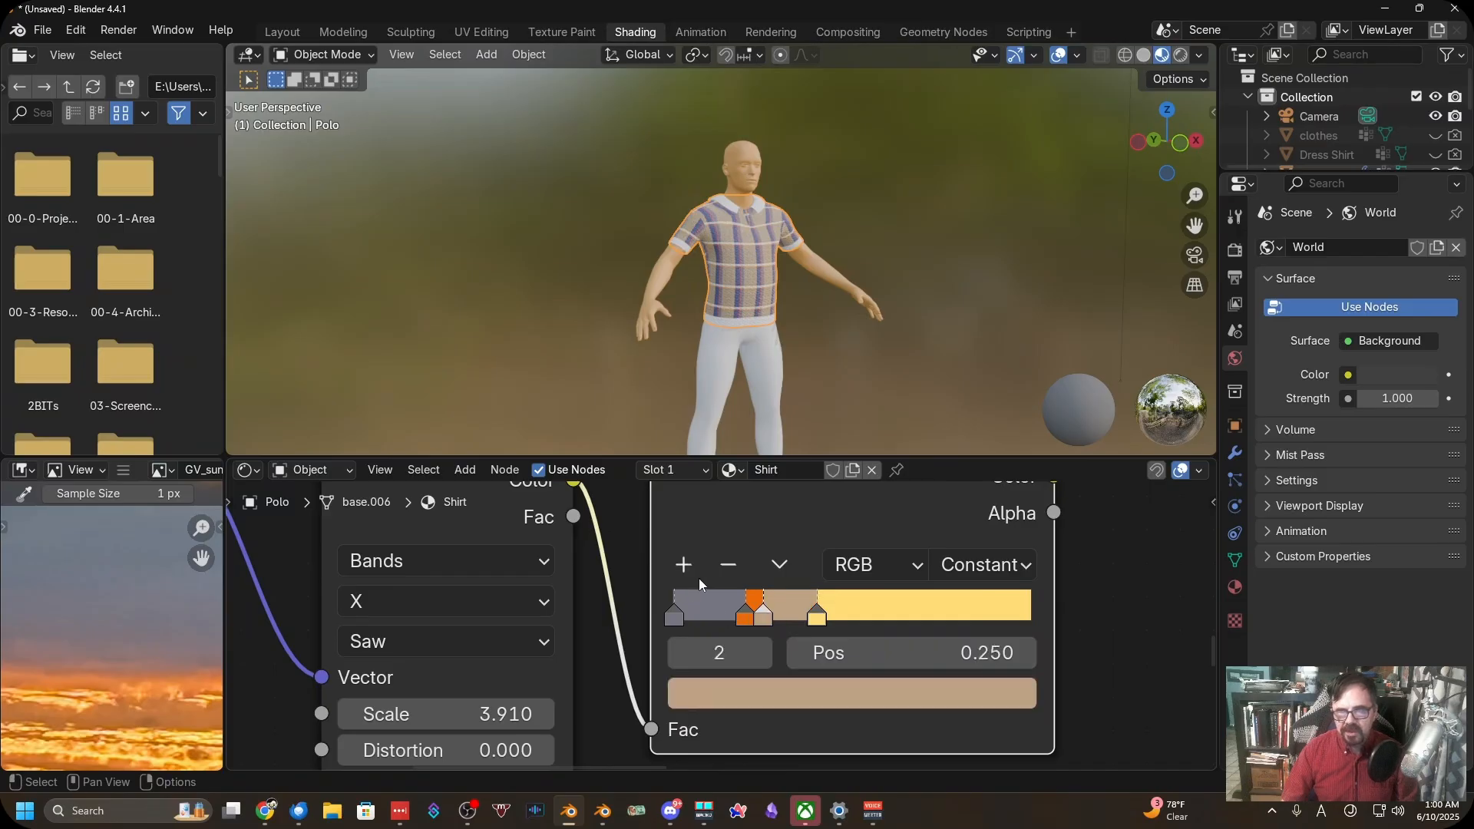
click(682, 566)
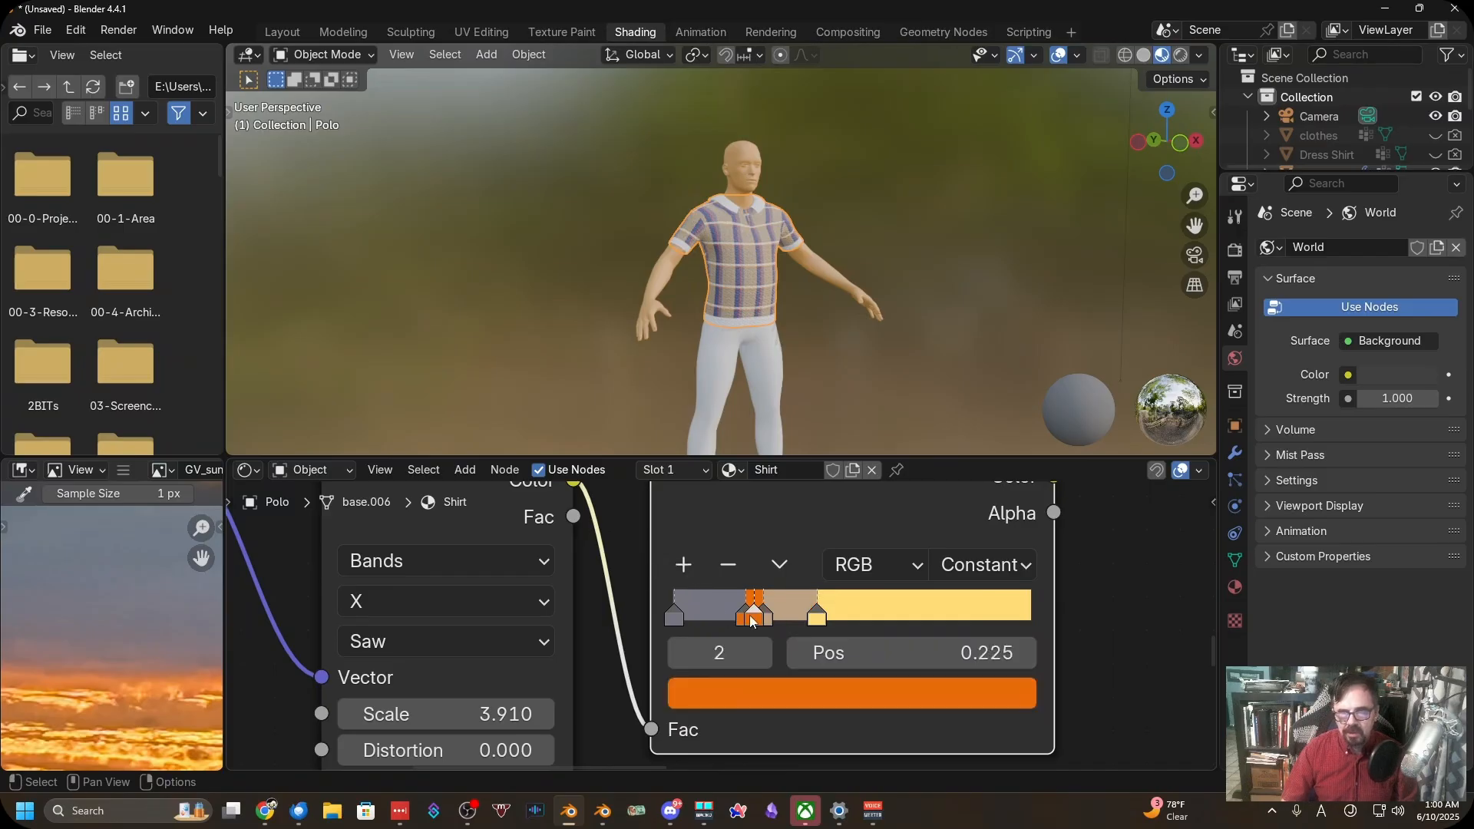
click(990, 664)
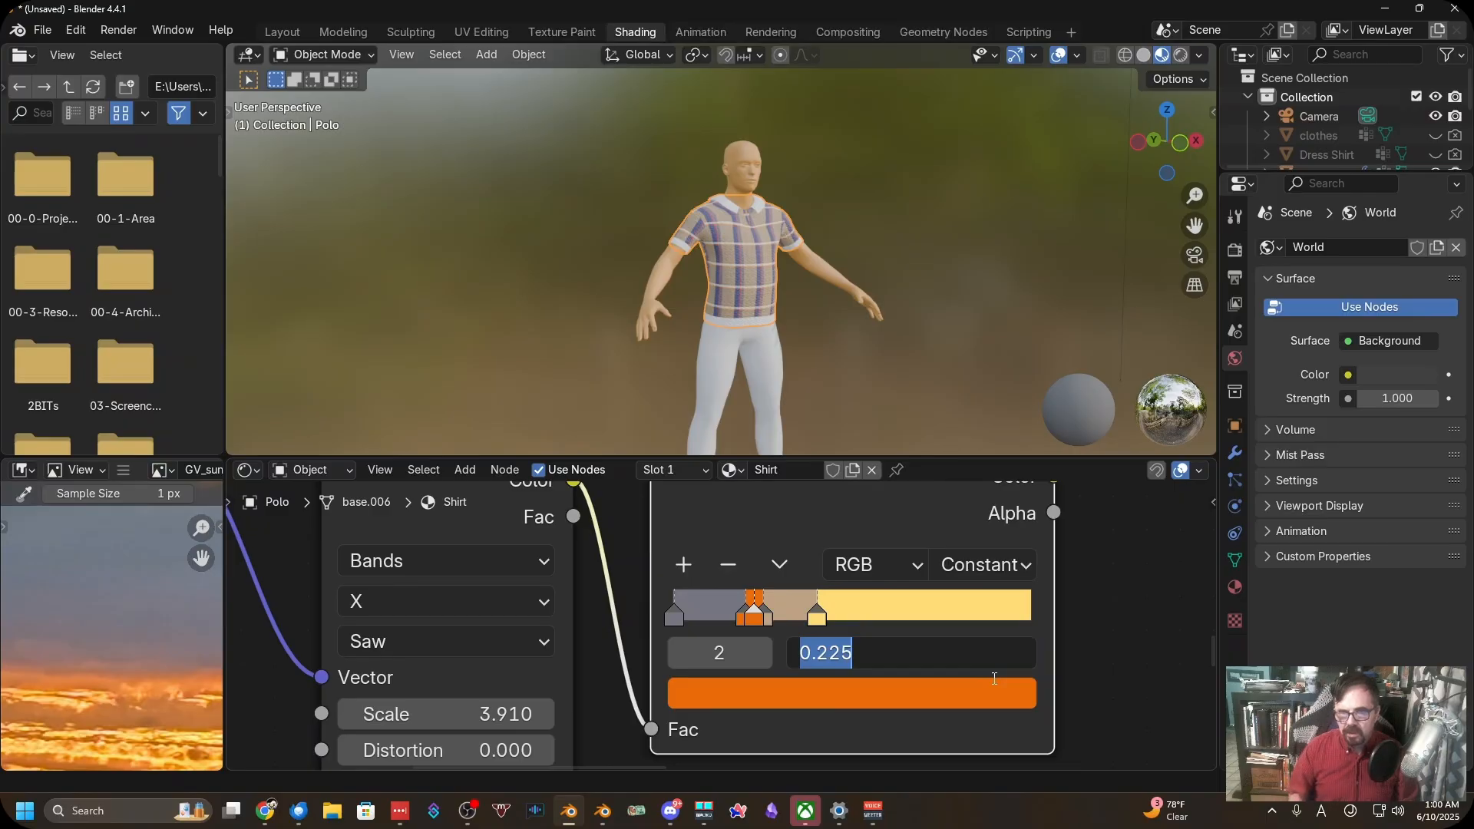
text(.5)
key(Return)
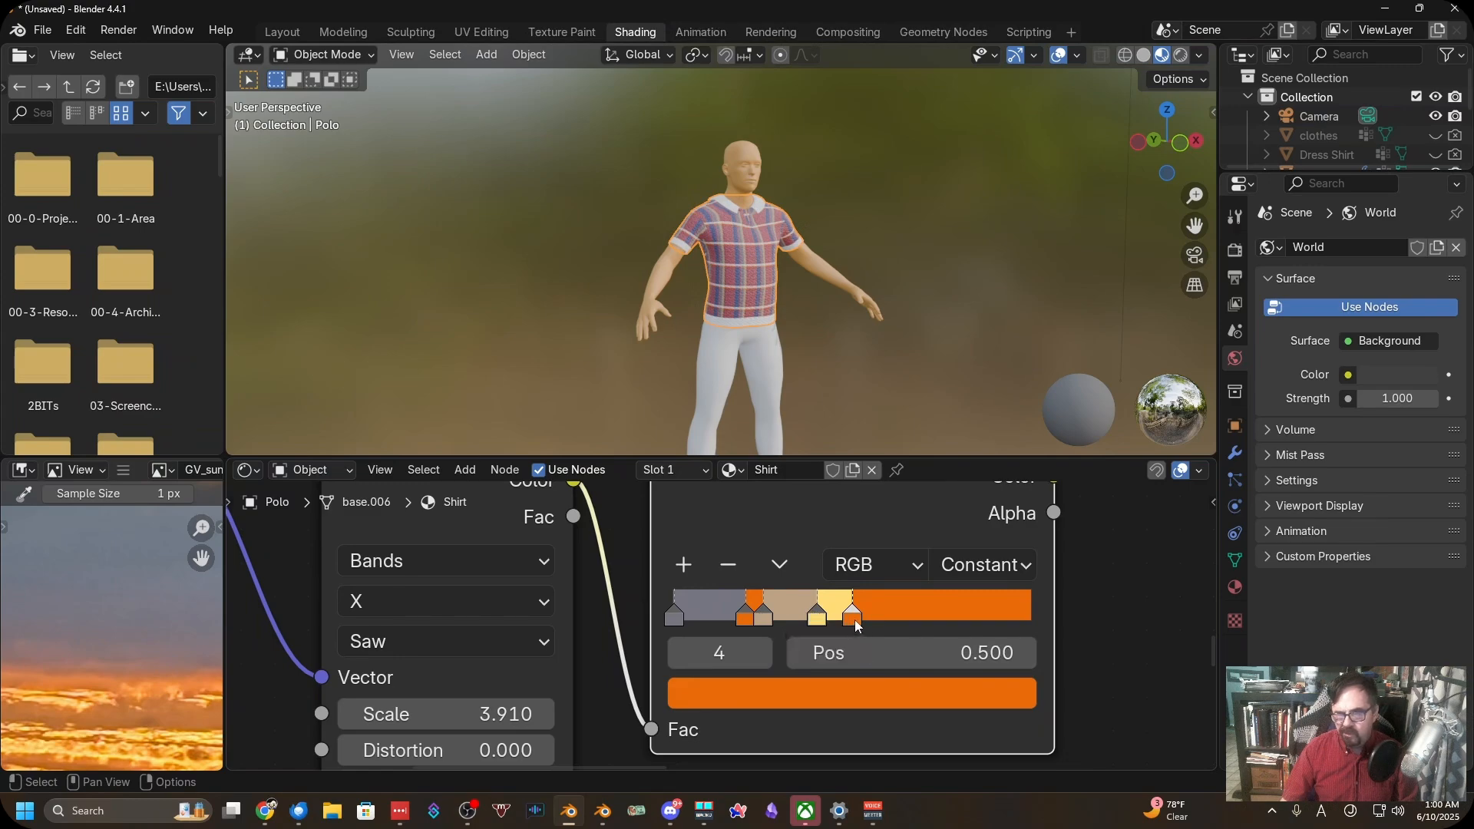
key(e)
click(792, 608)
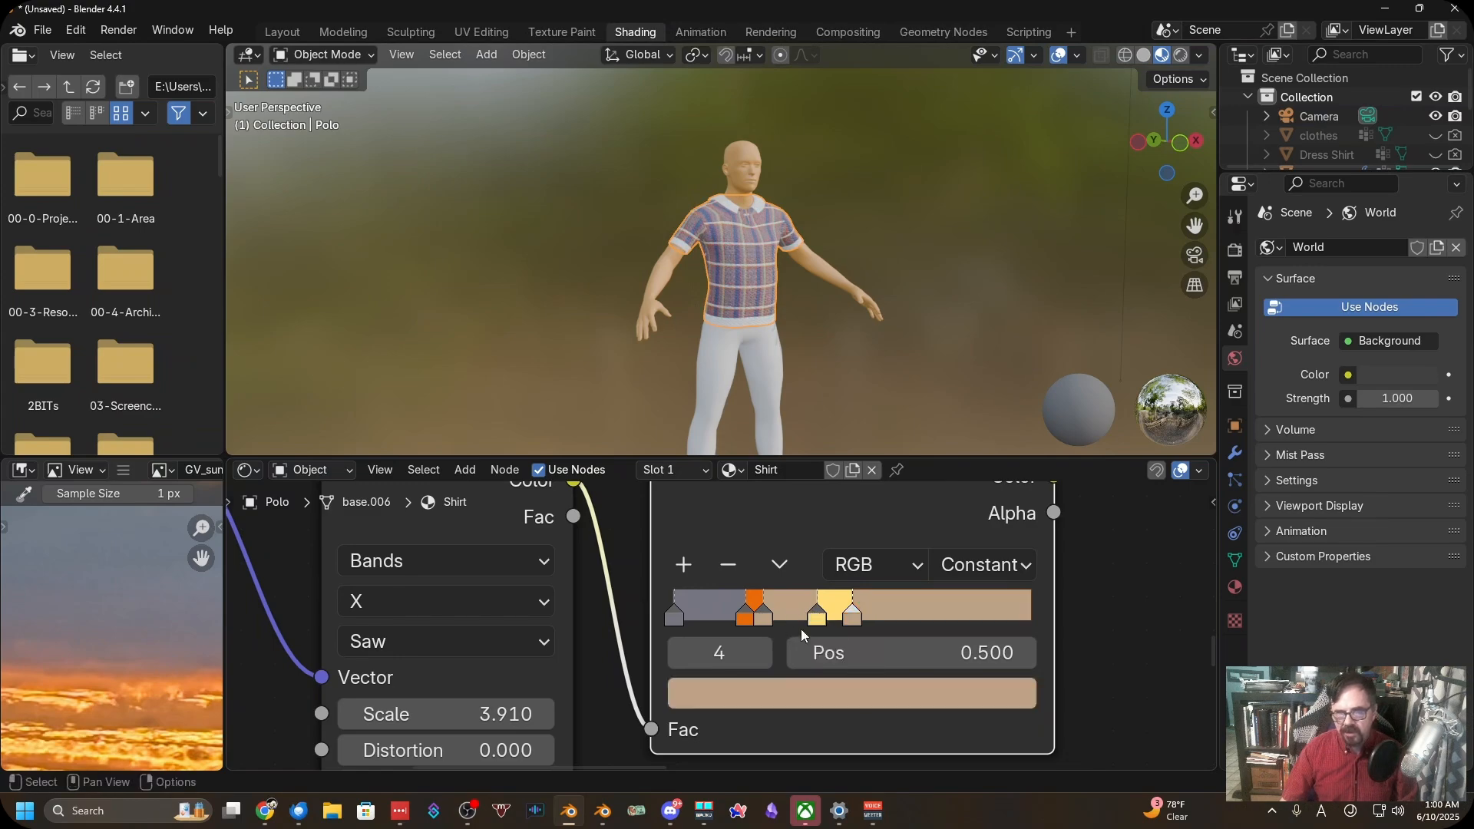
Add another orange stop between the ramp's orange and first tan stops and set its position to 0.75
click(770, 607)
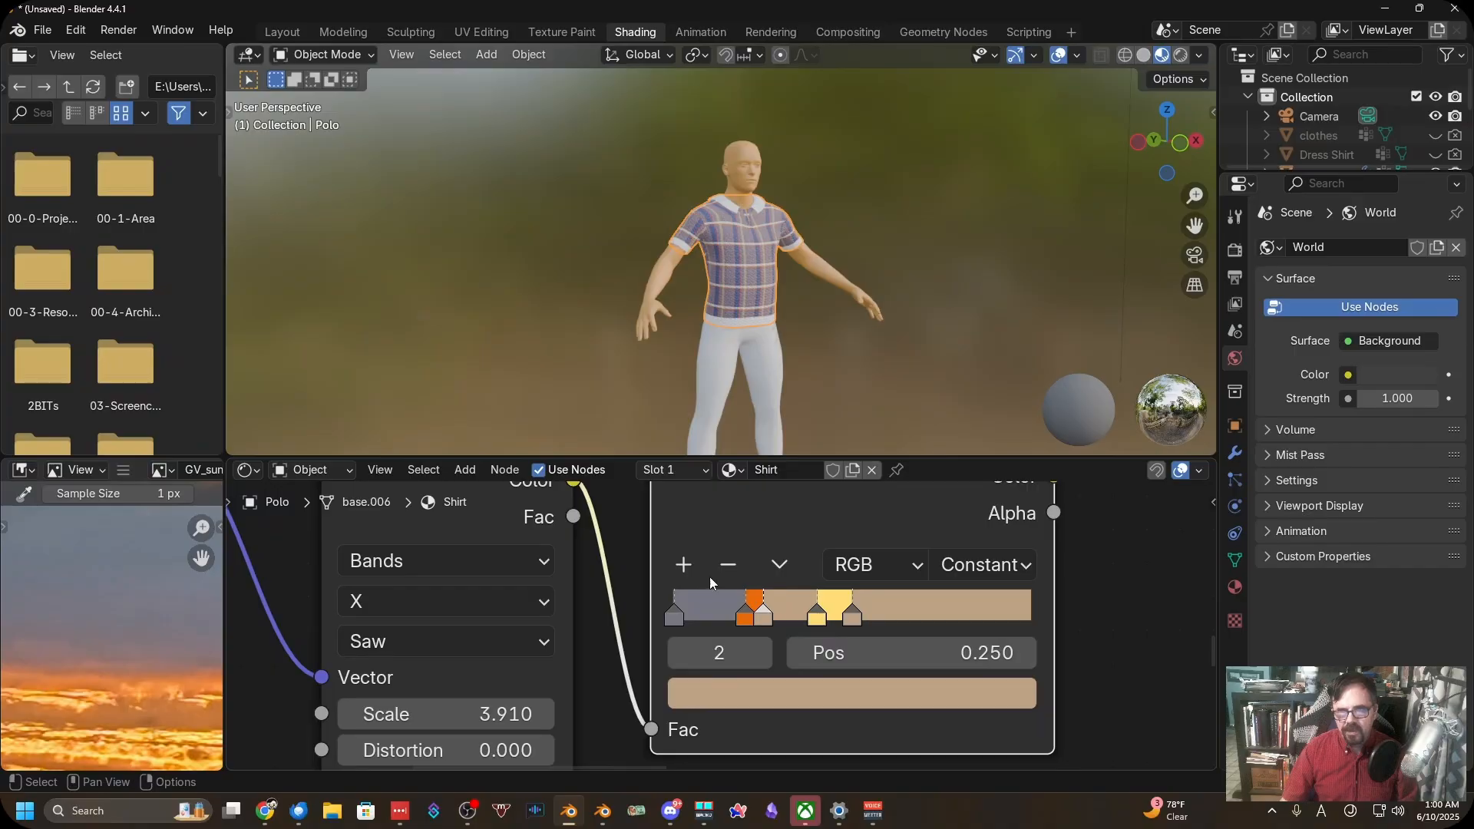
click(686, 566)
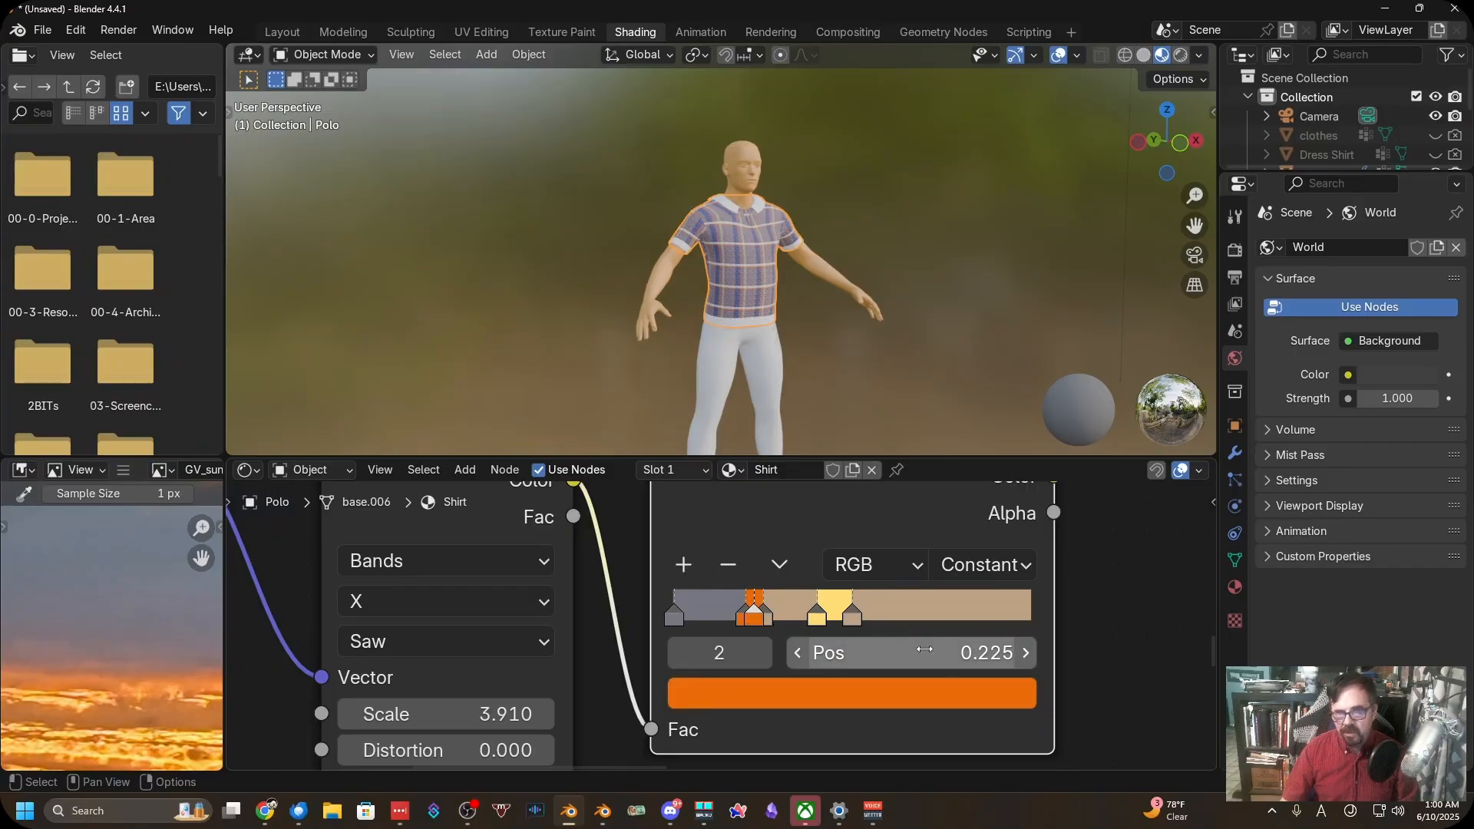
click(818, 615)
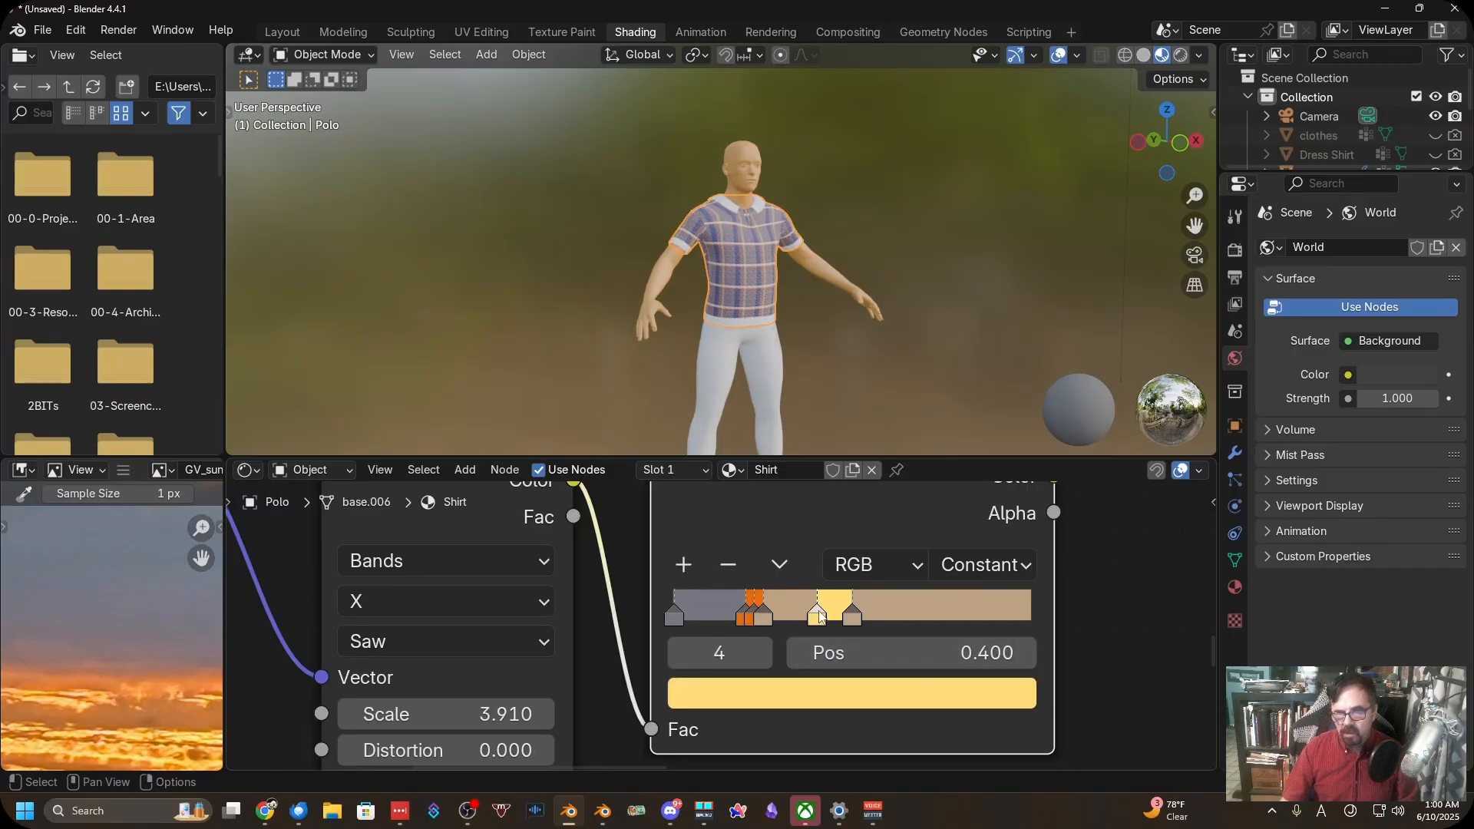
click(771, 615)
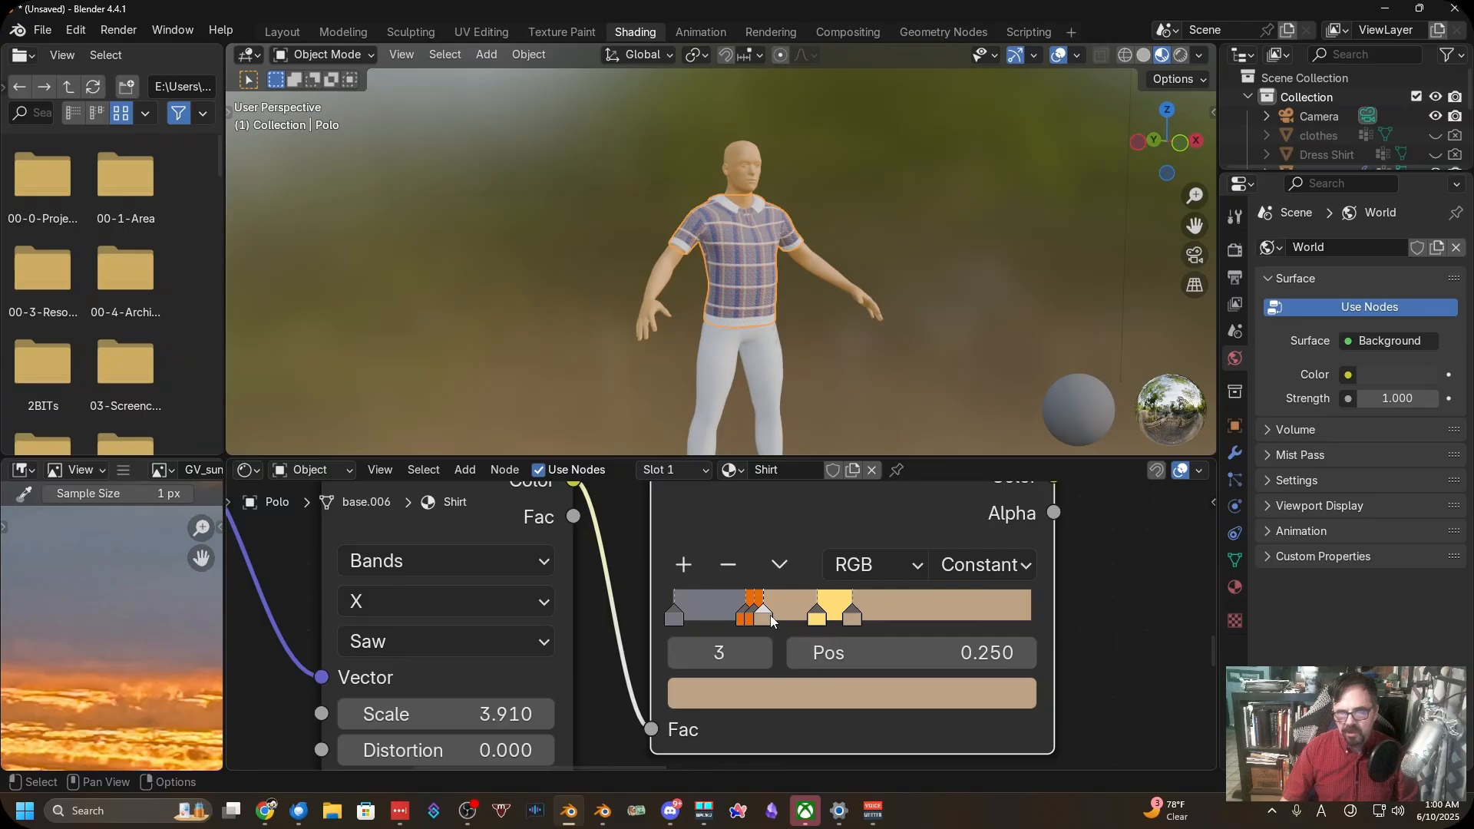
click(852, 615)
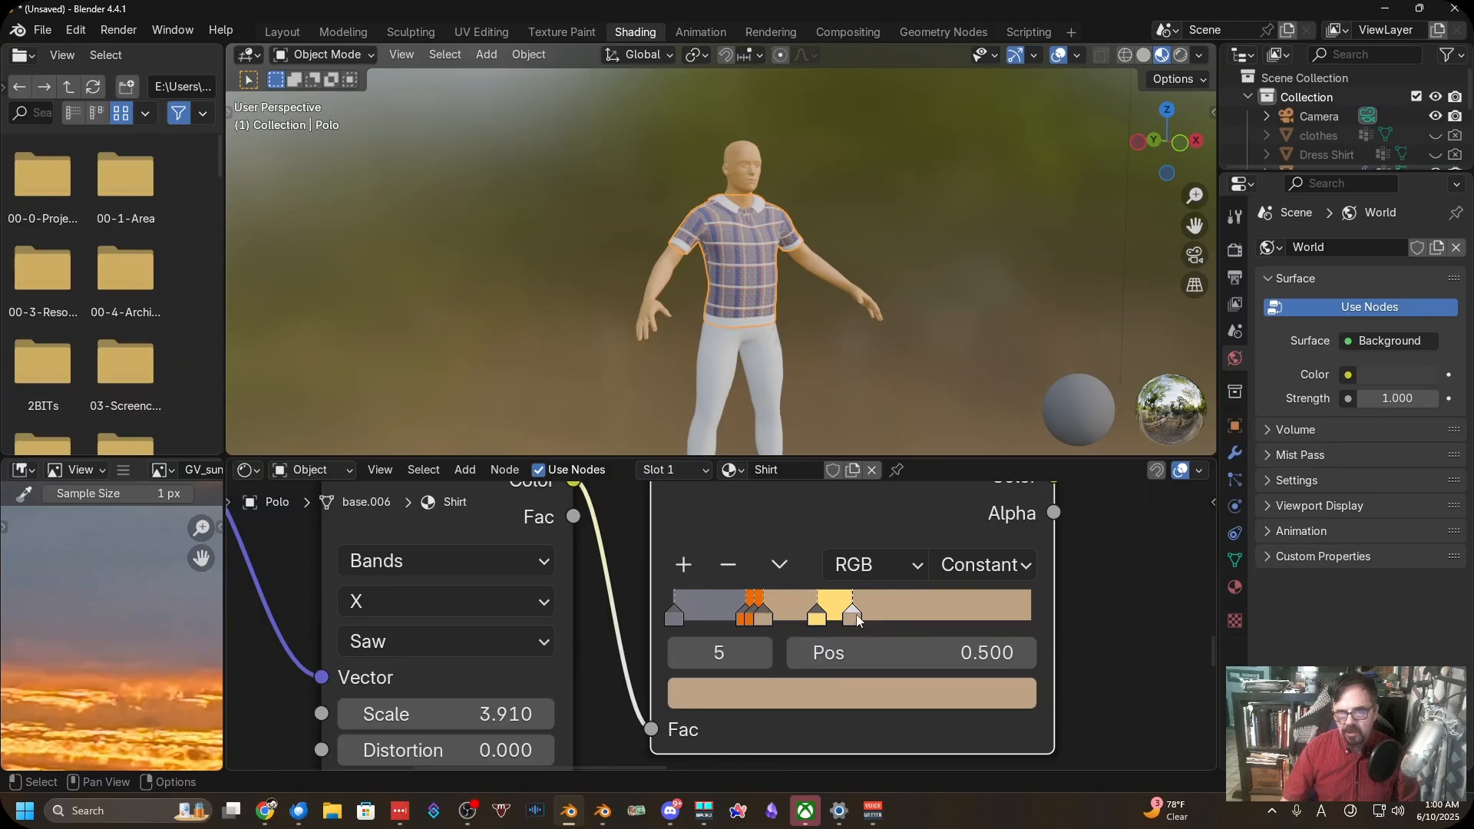
click(905, 654)
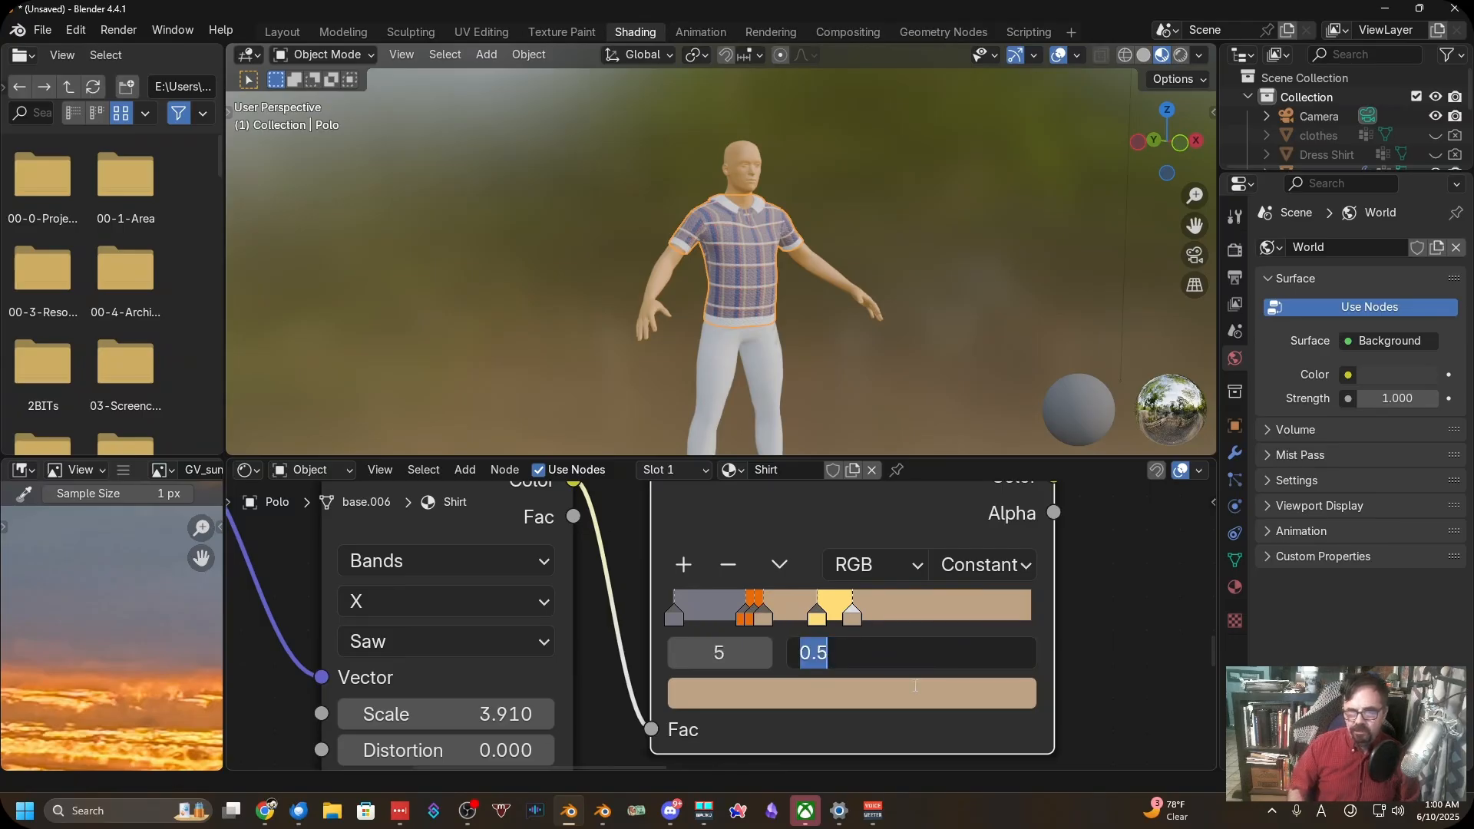
click(745, 618)
click(755, 616)
click(961, 658)
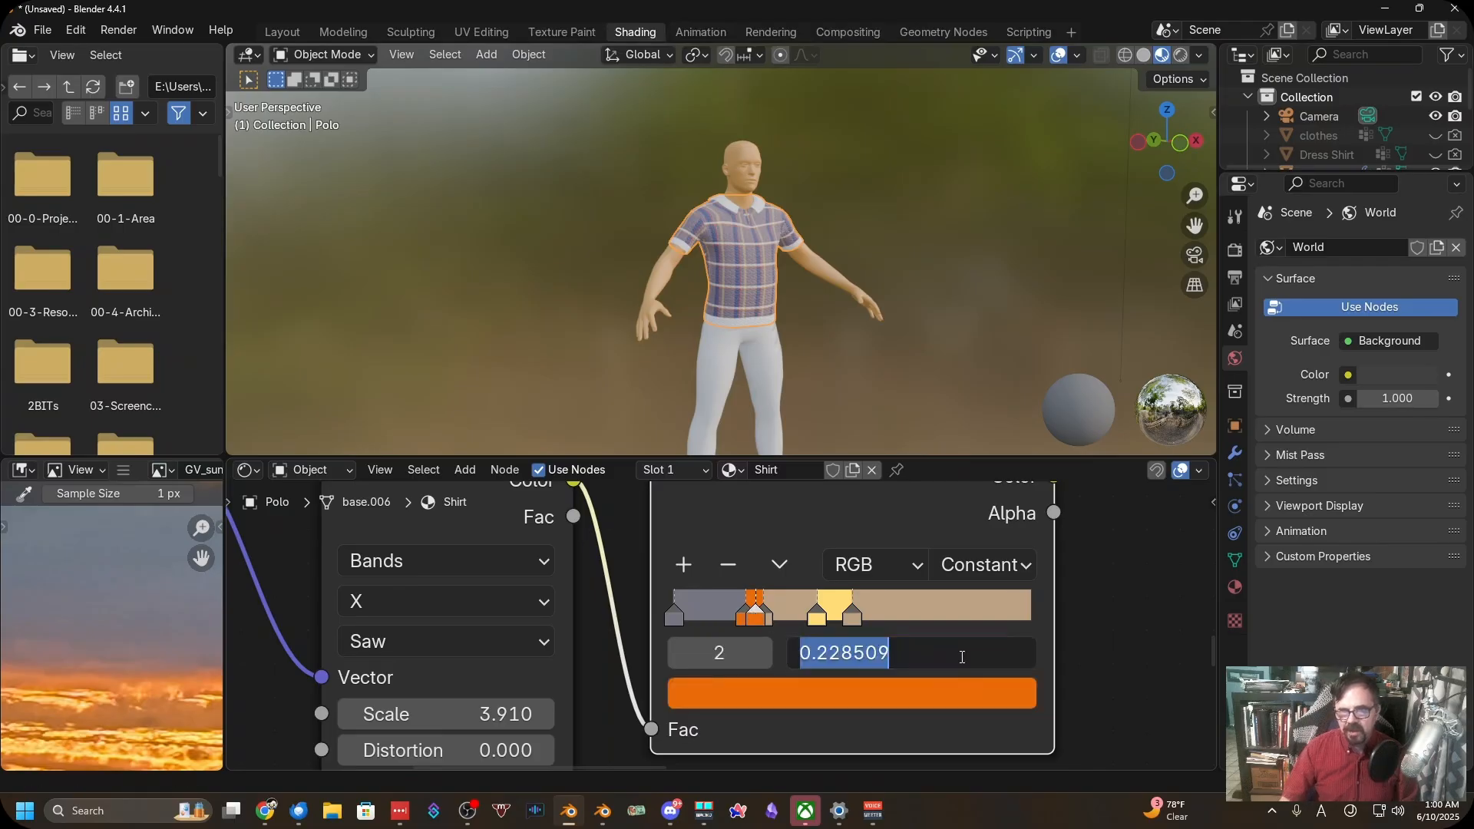
text(.75)
key(Return)
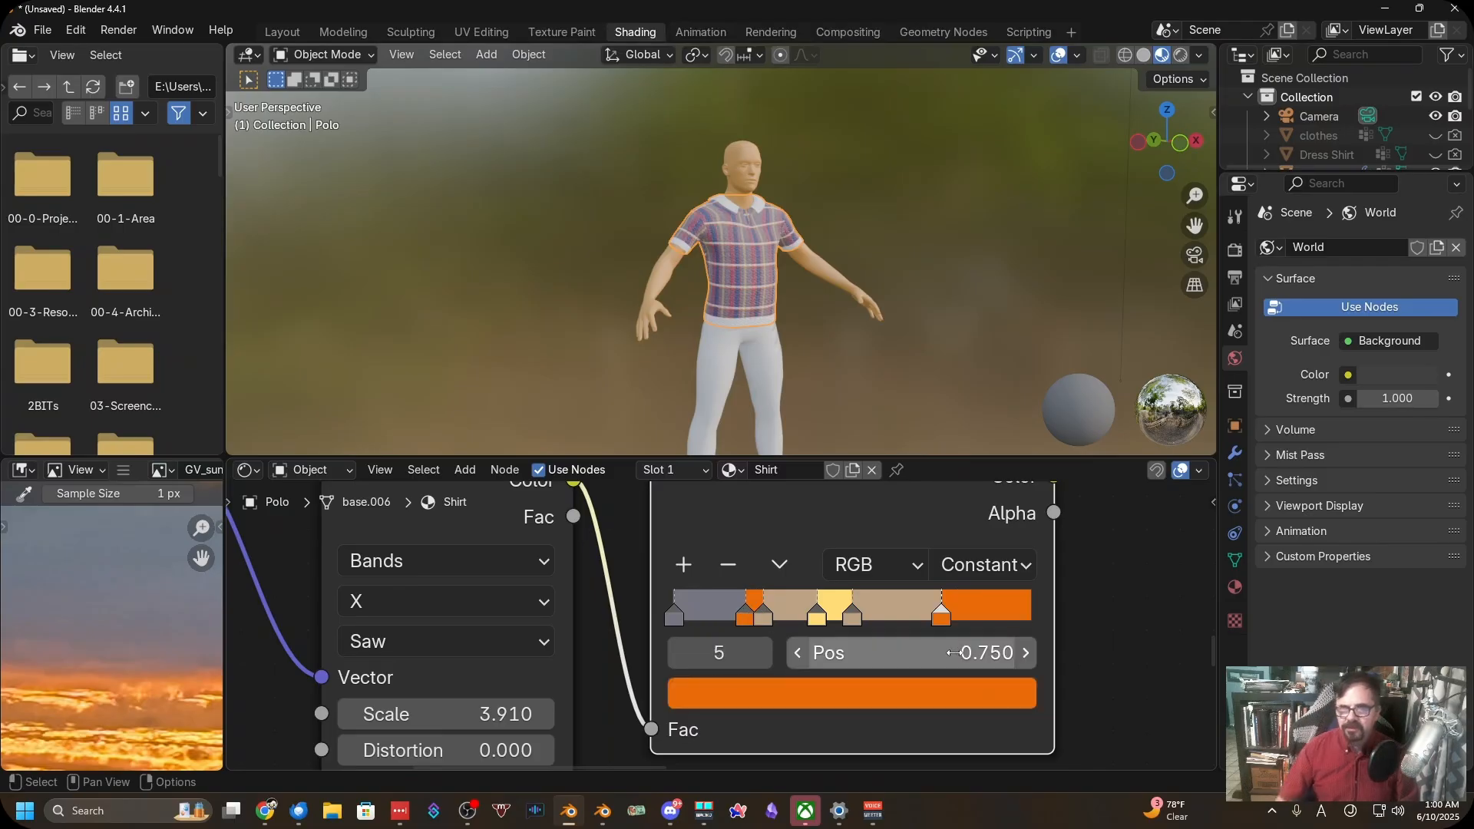
Set the position of the ramp's last orange stop to 0.65
click(852, 617)
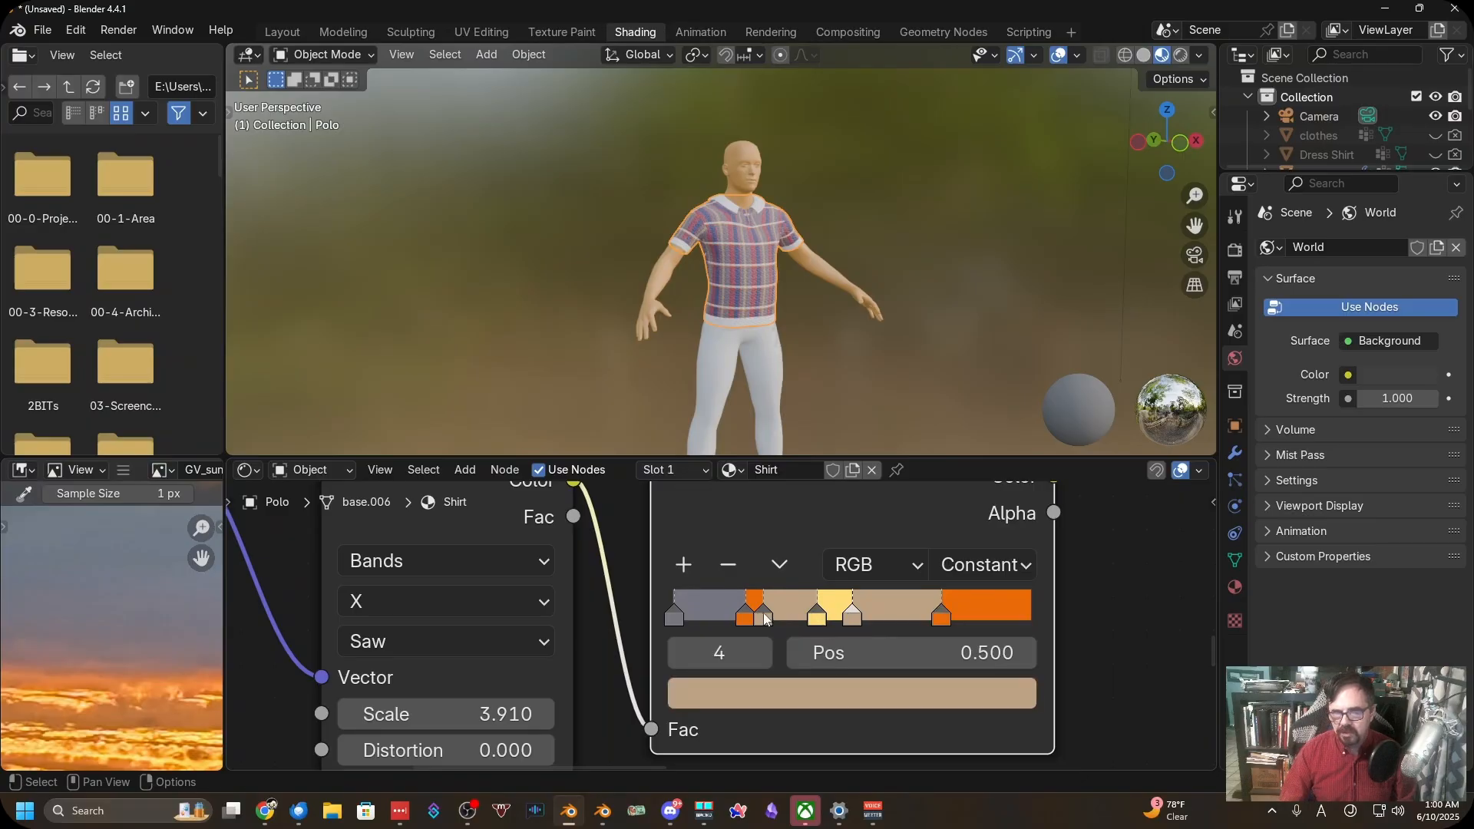
click(942, 618)
click(956, 659)
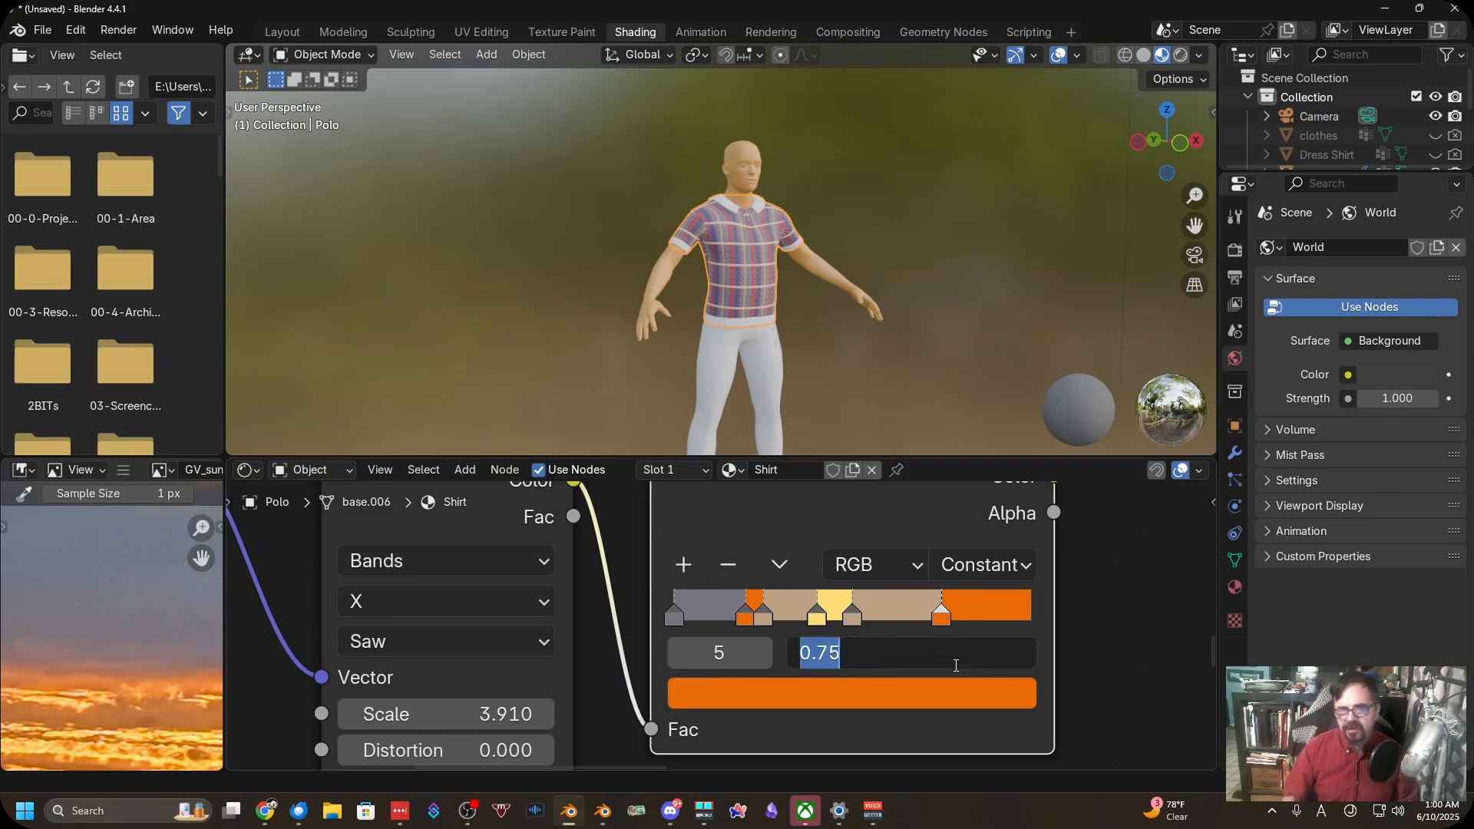
text(.65)
key(Return)
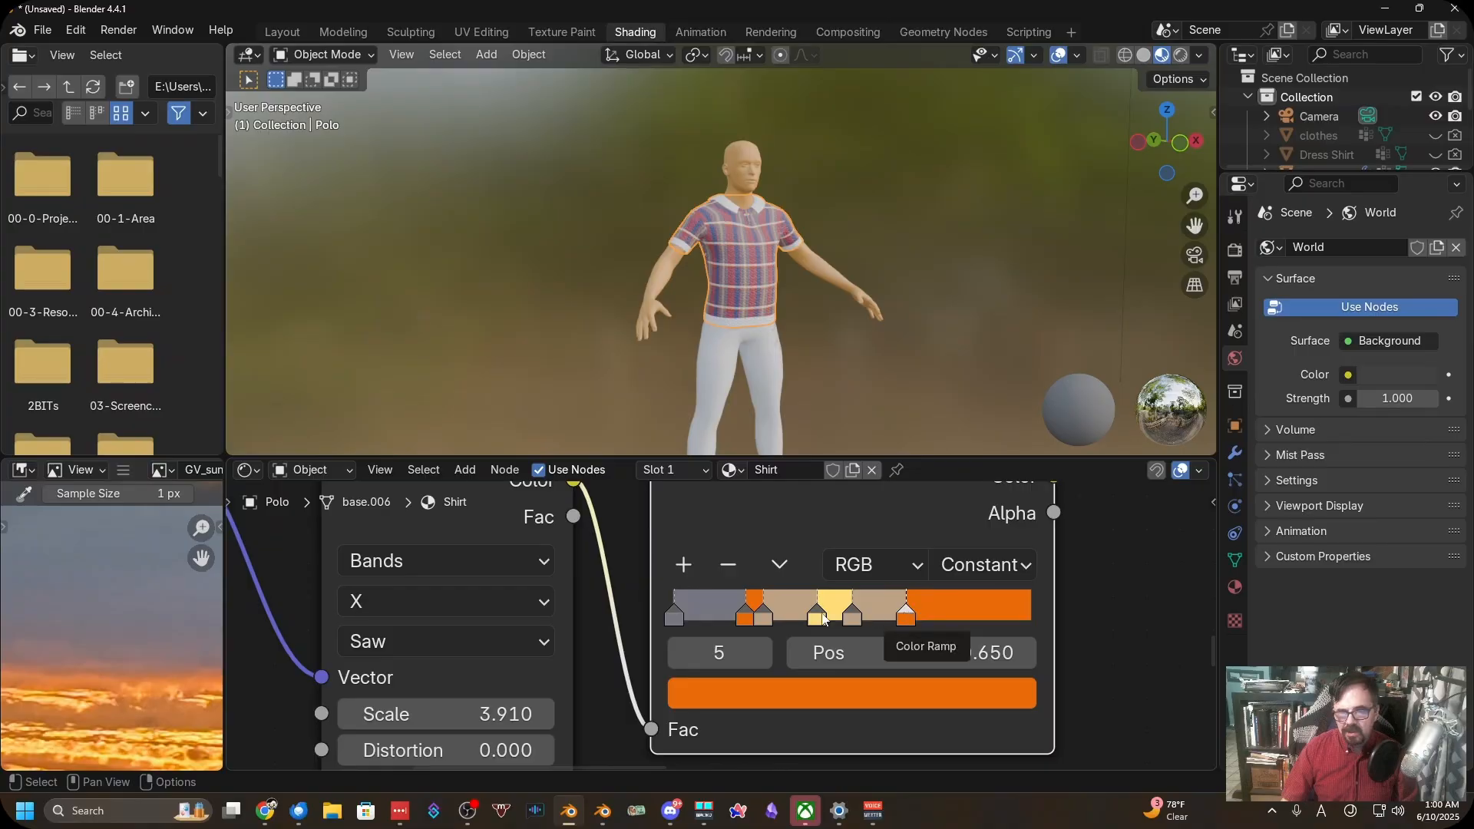
Add a gray stop between the ramp's first gray and orange stops, and restore the last orange stop's position to 0.65
click(748, 614)
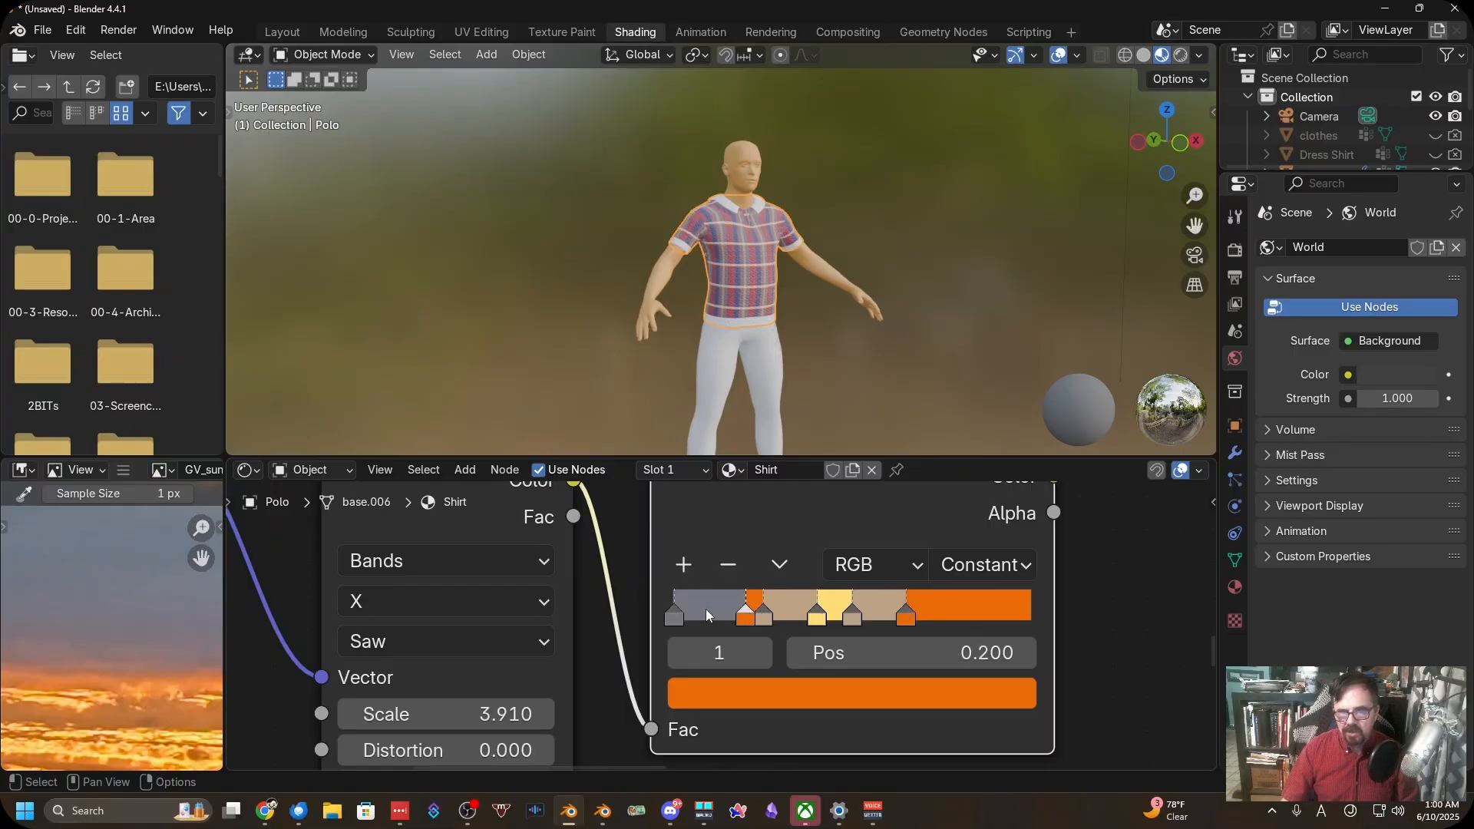
click(684, 568)
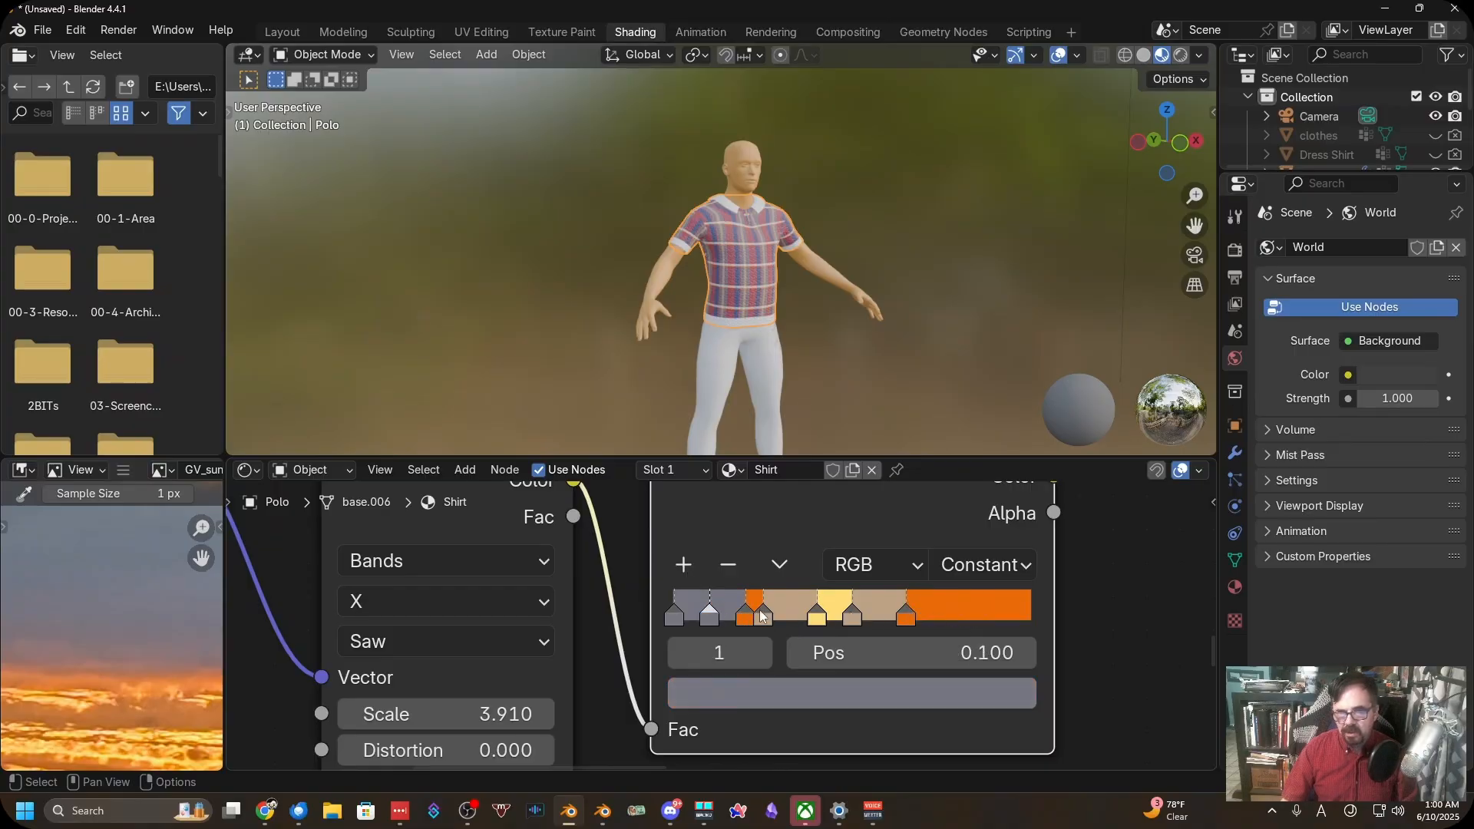
click(906, 613)
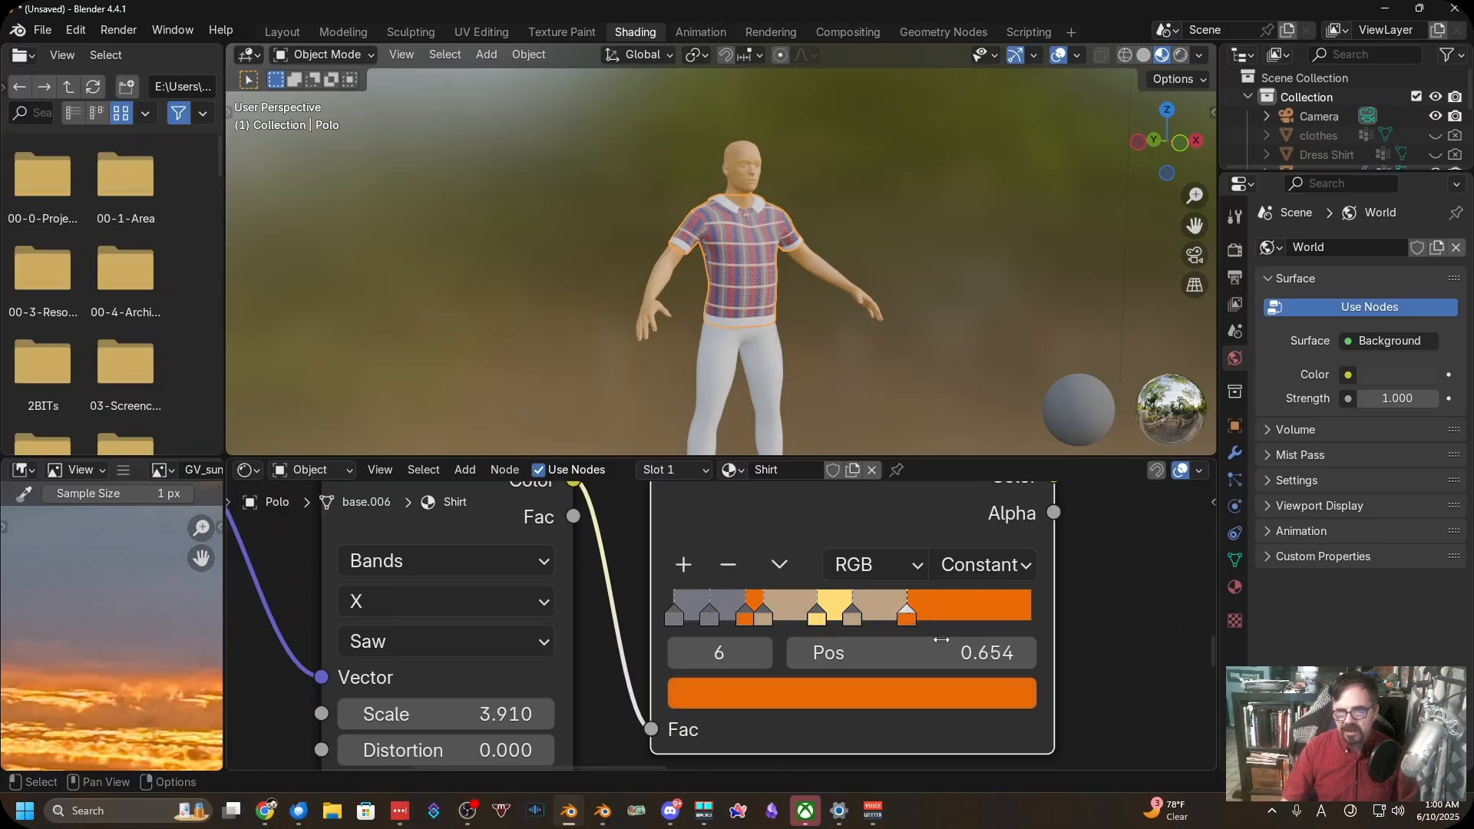
click(952, 651)
text(.65)
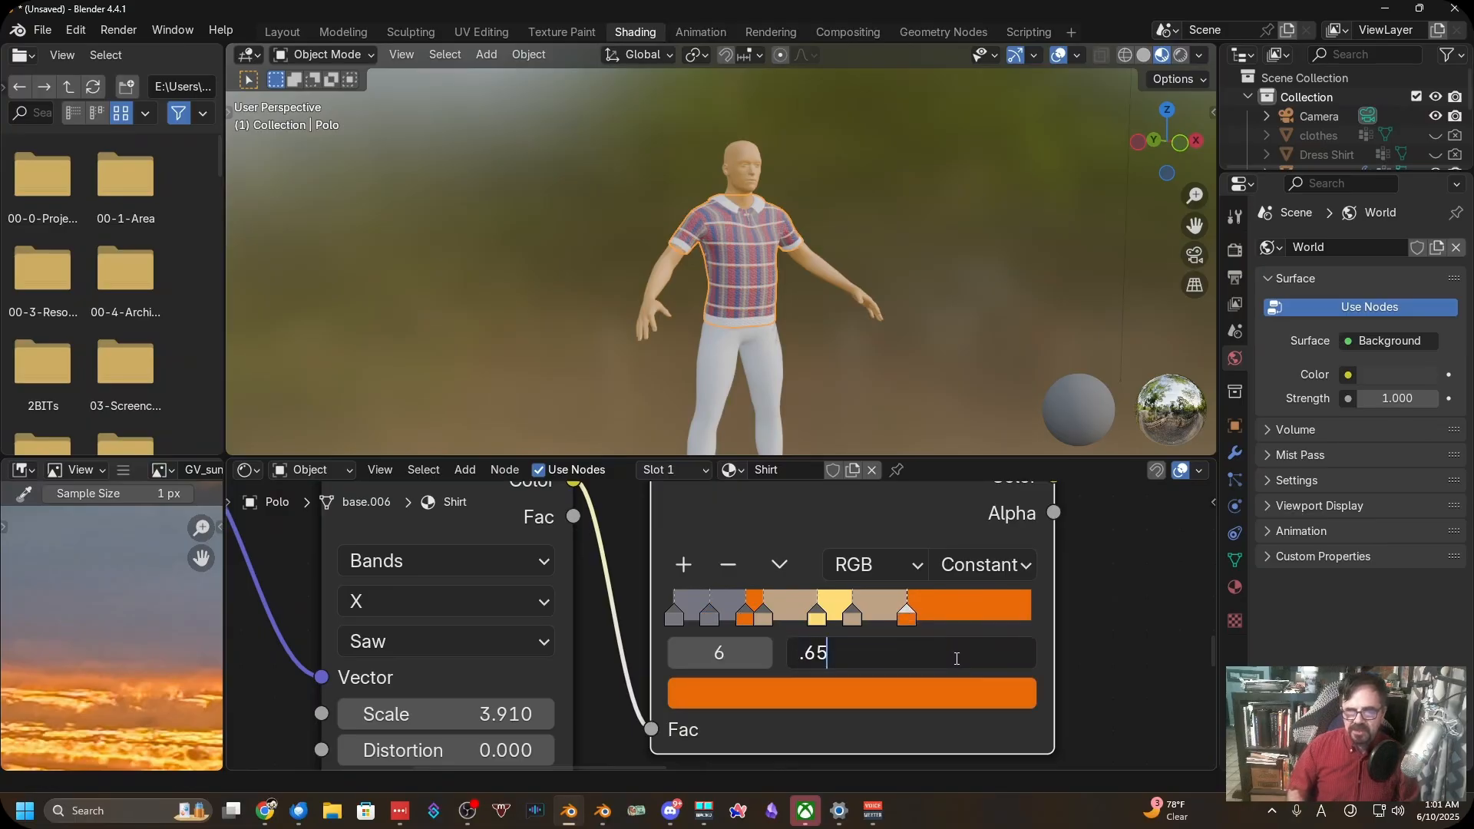
key(Return)
Set the position of the ramp's second gray stop to 0.7
click(710, 614)
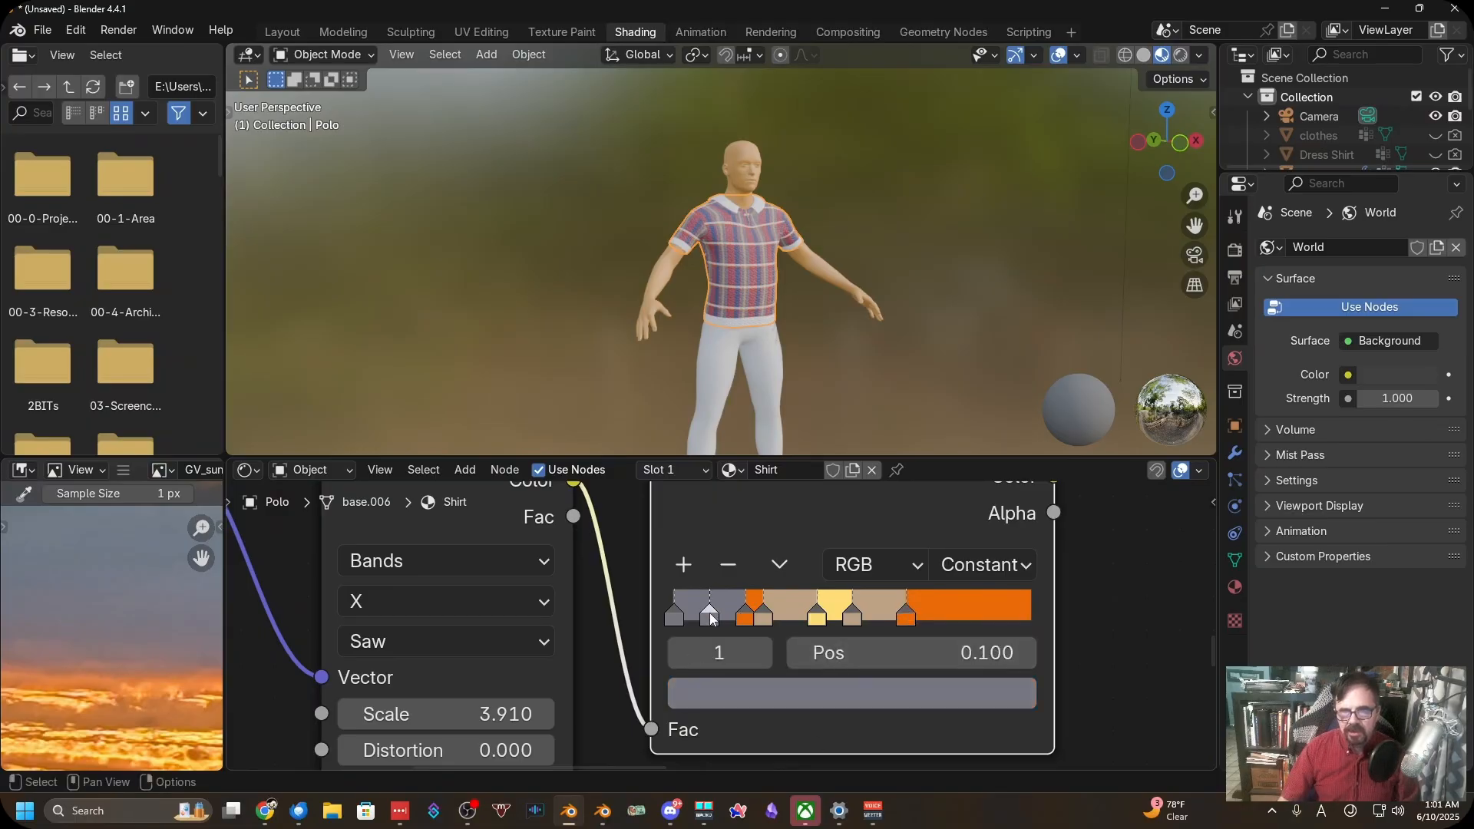
click(962, 654)
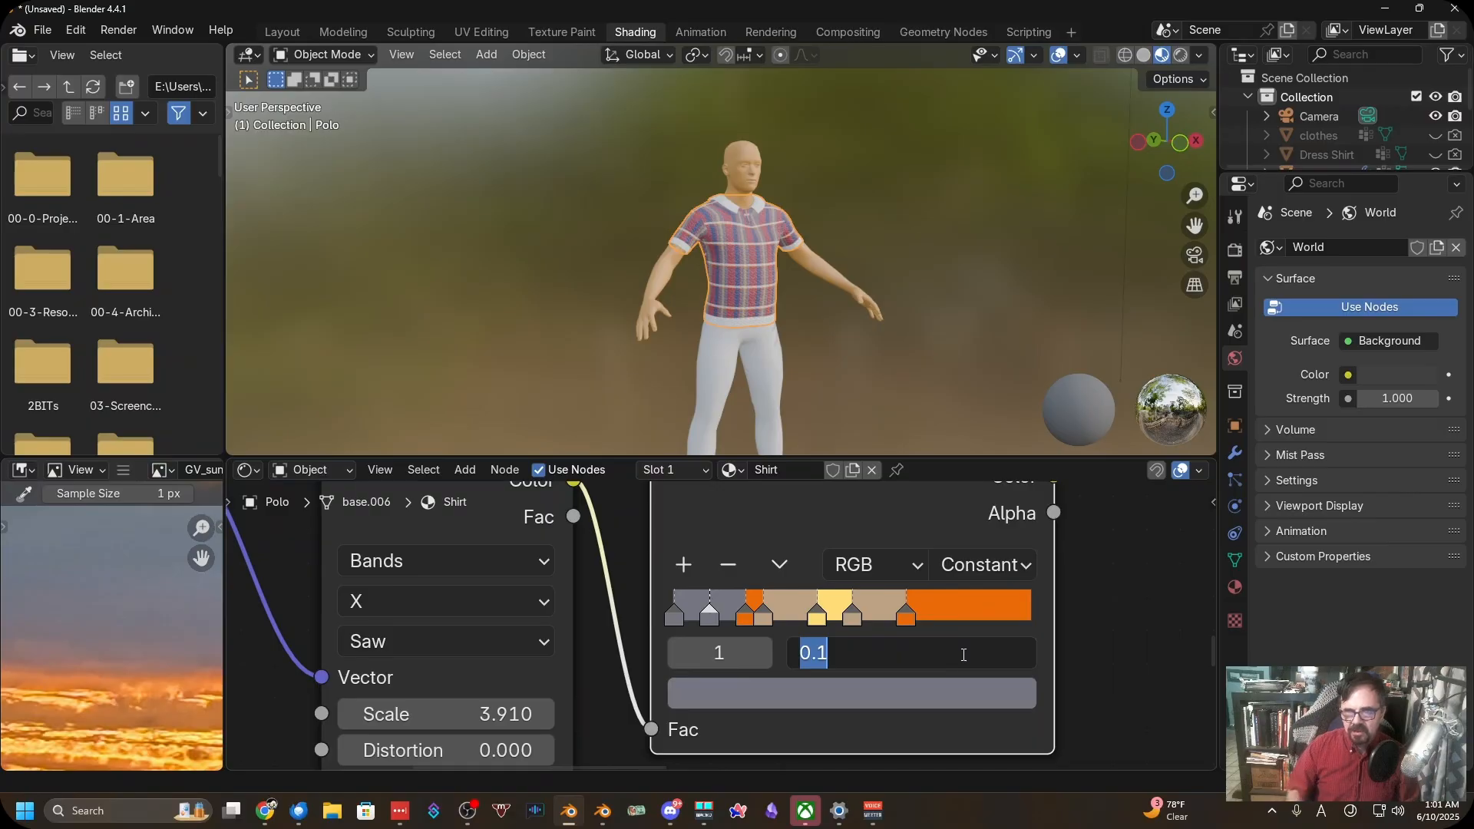
text(.7)
key(Return)
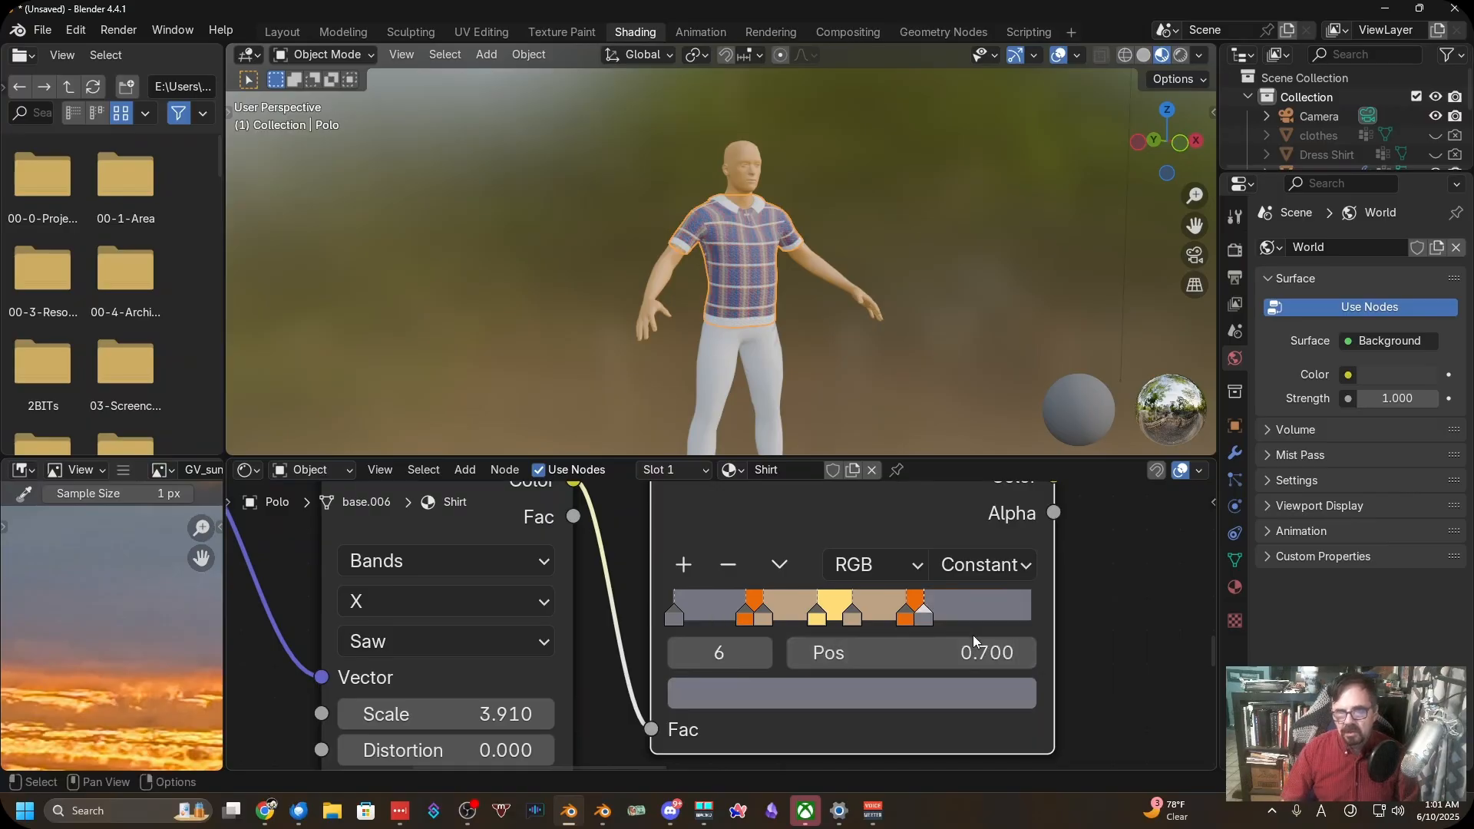
Insert a duplicate of the lower Color Ramp before the Mix node's first input and remove the old blue ramp while keeping its wave texture connected
scroll(785, 310, up, 6)
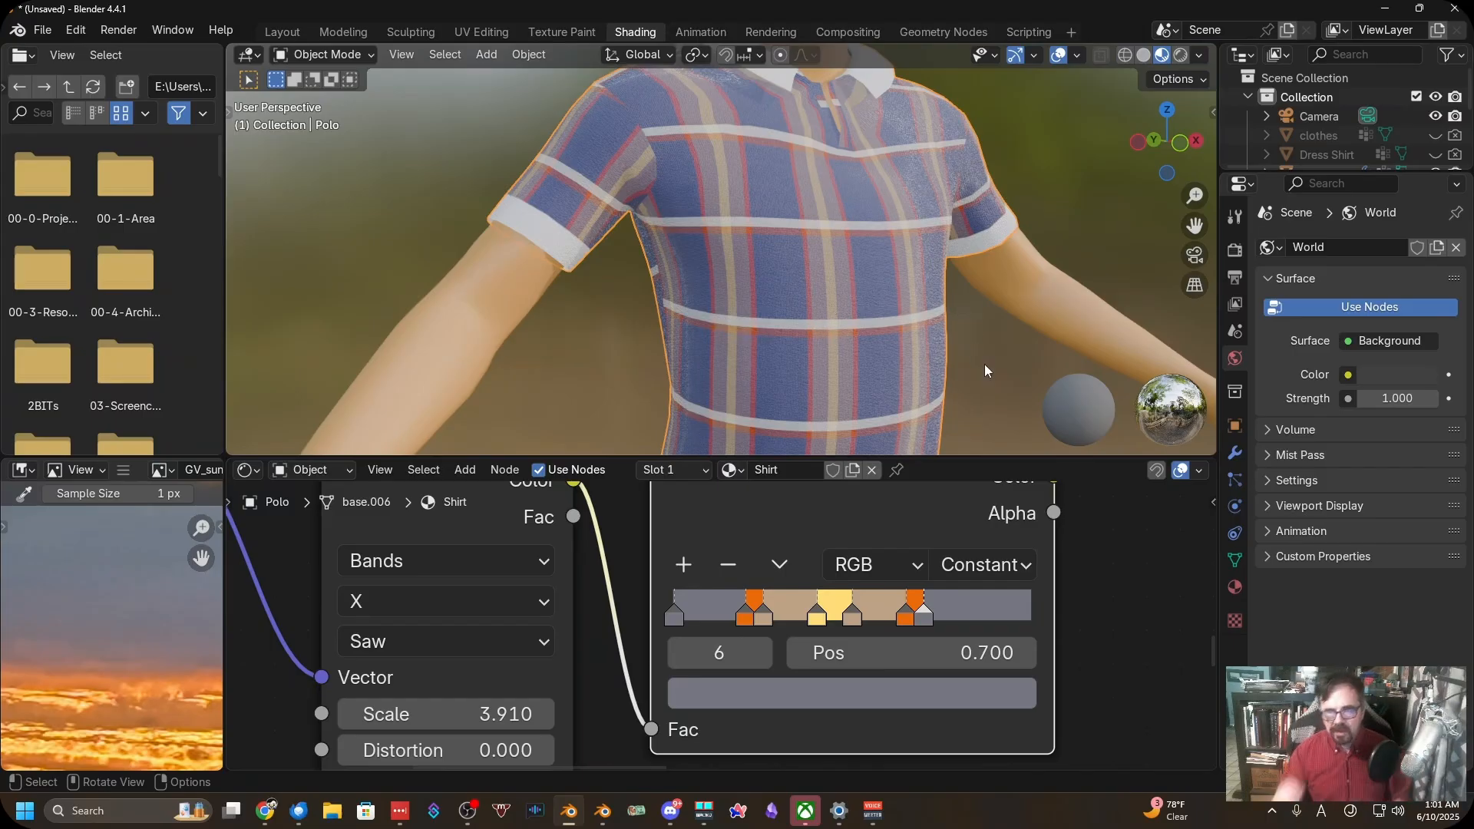
scroll(985, 371, down, 2)
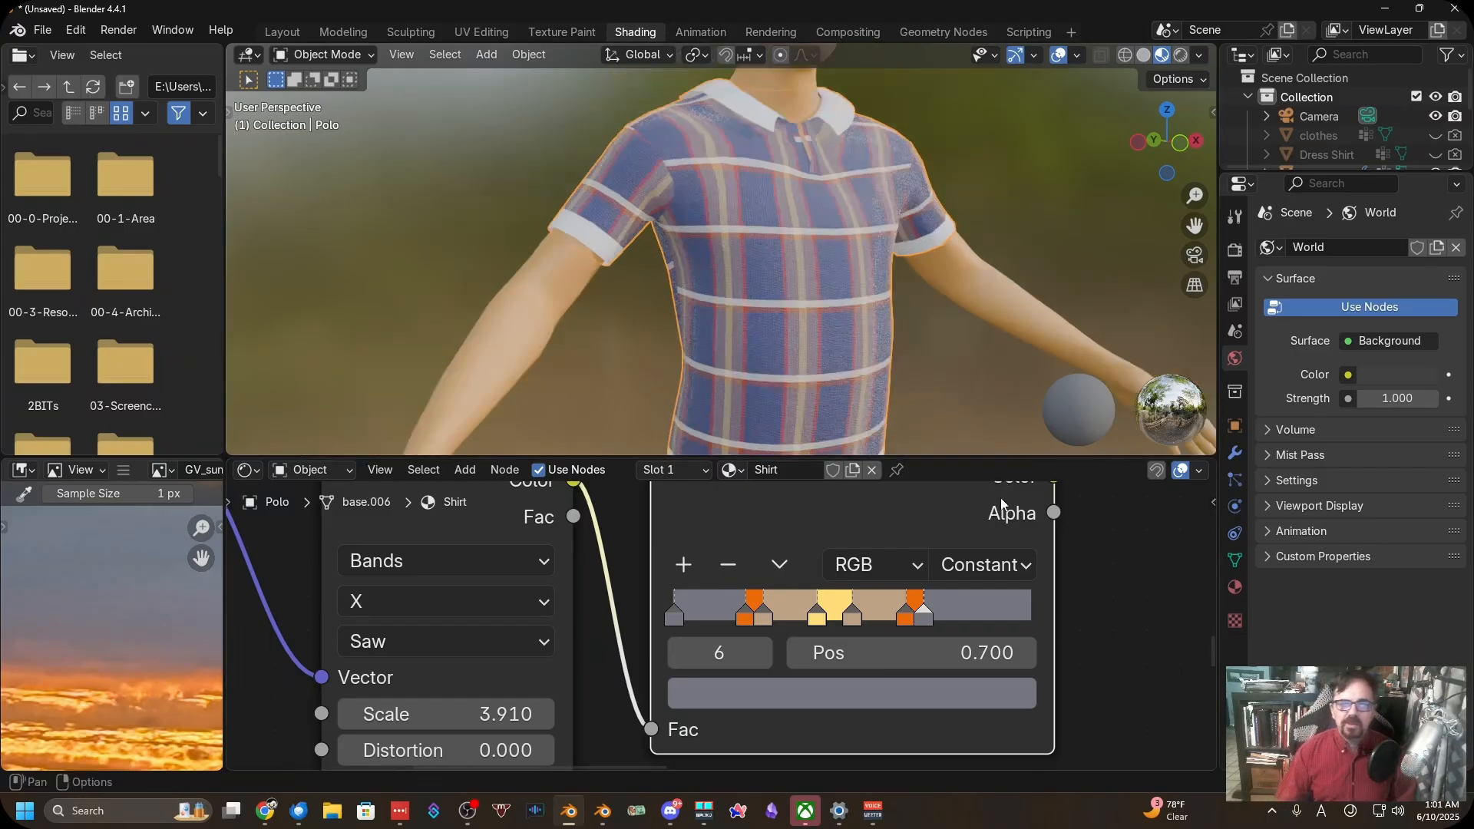
scroll(1001, 505, down, 8)
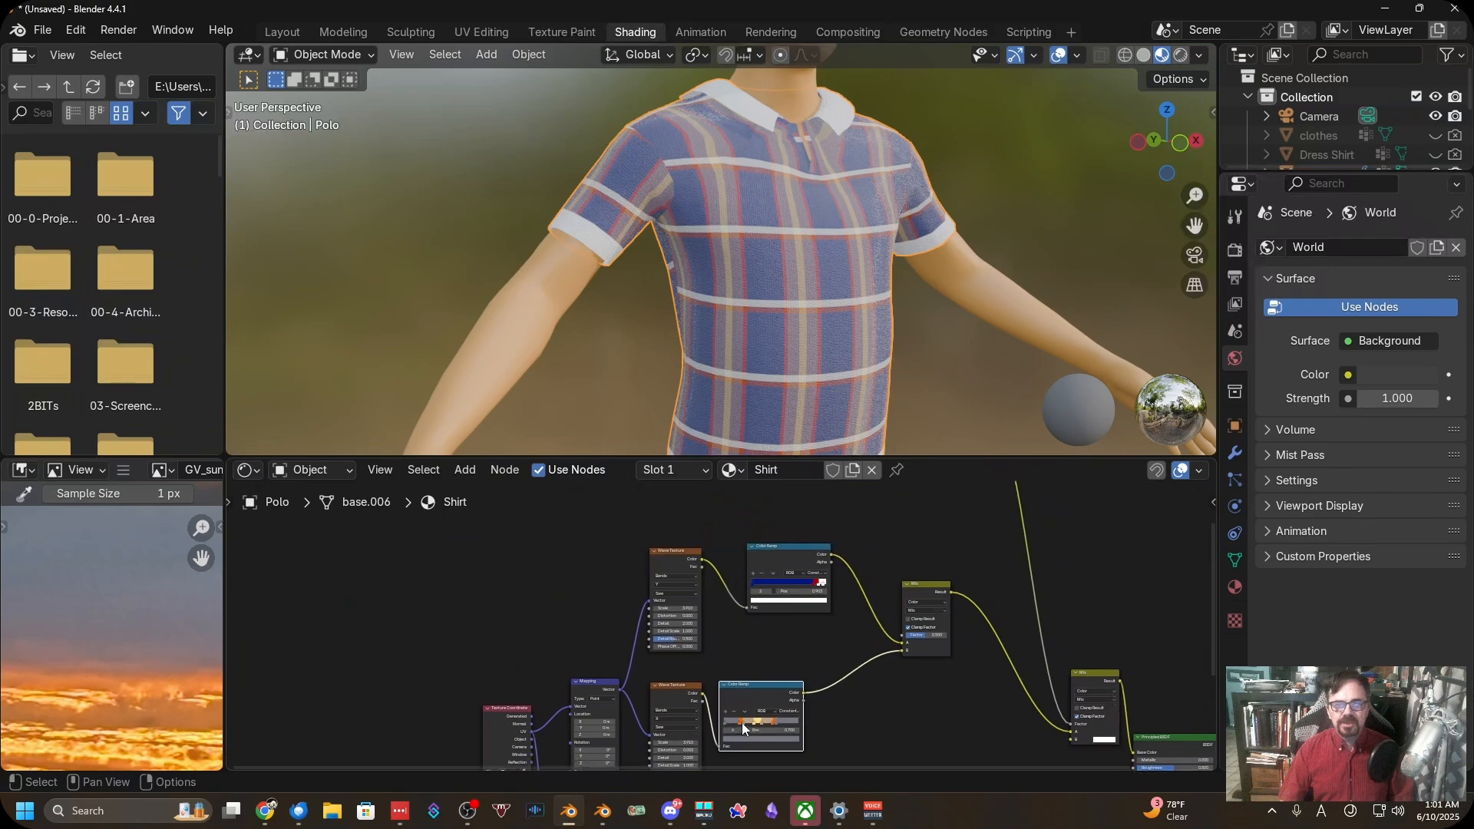
scroll(763, 614, up, 2)
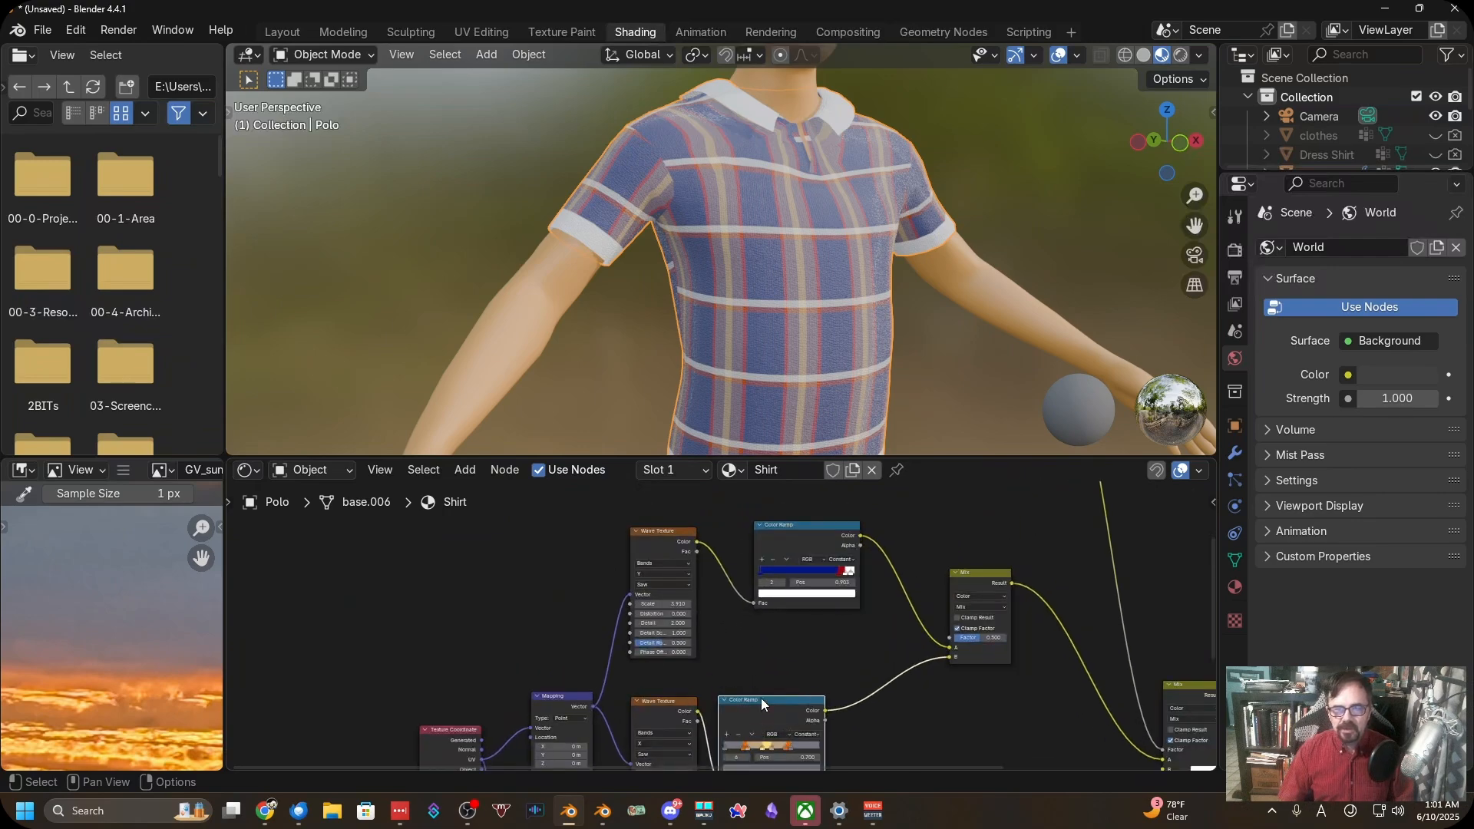
drag(785, 703, 813, 687)
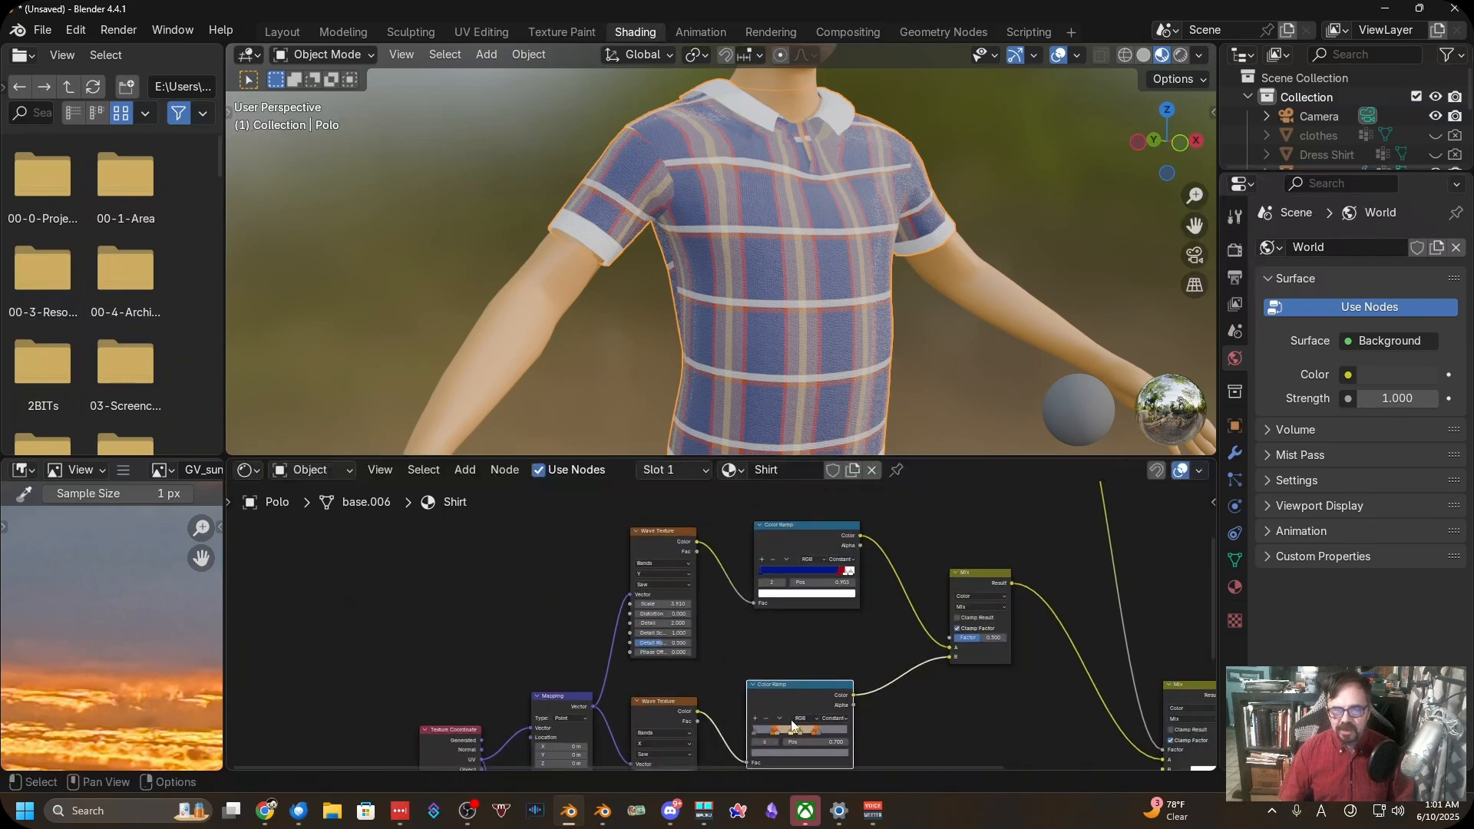
key(shift+d)
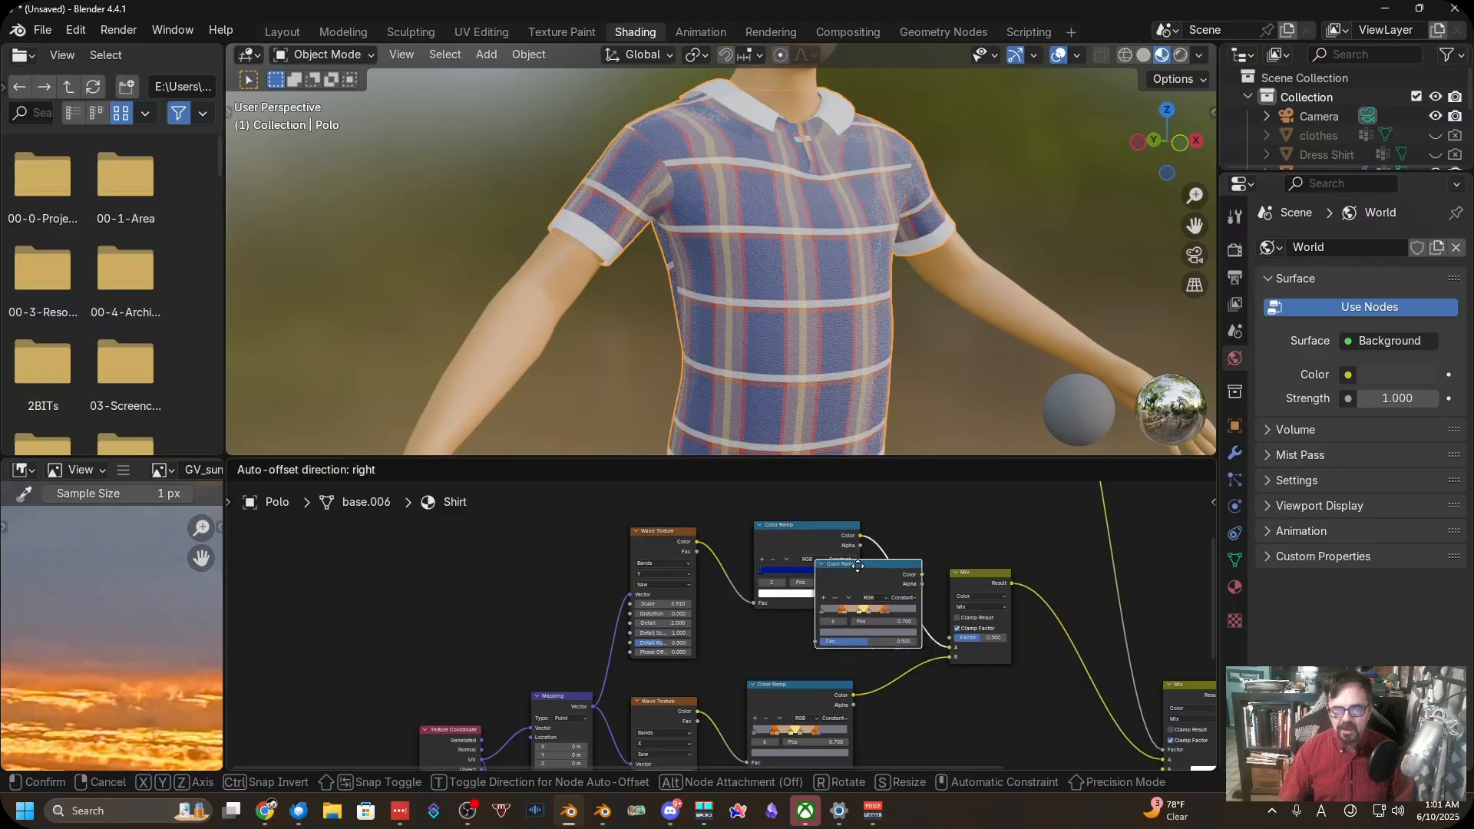
click(857, 566)
click(782, 539)
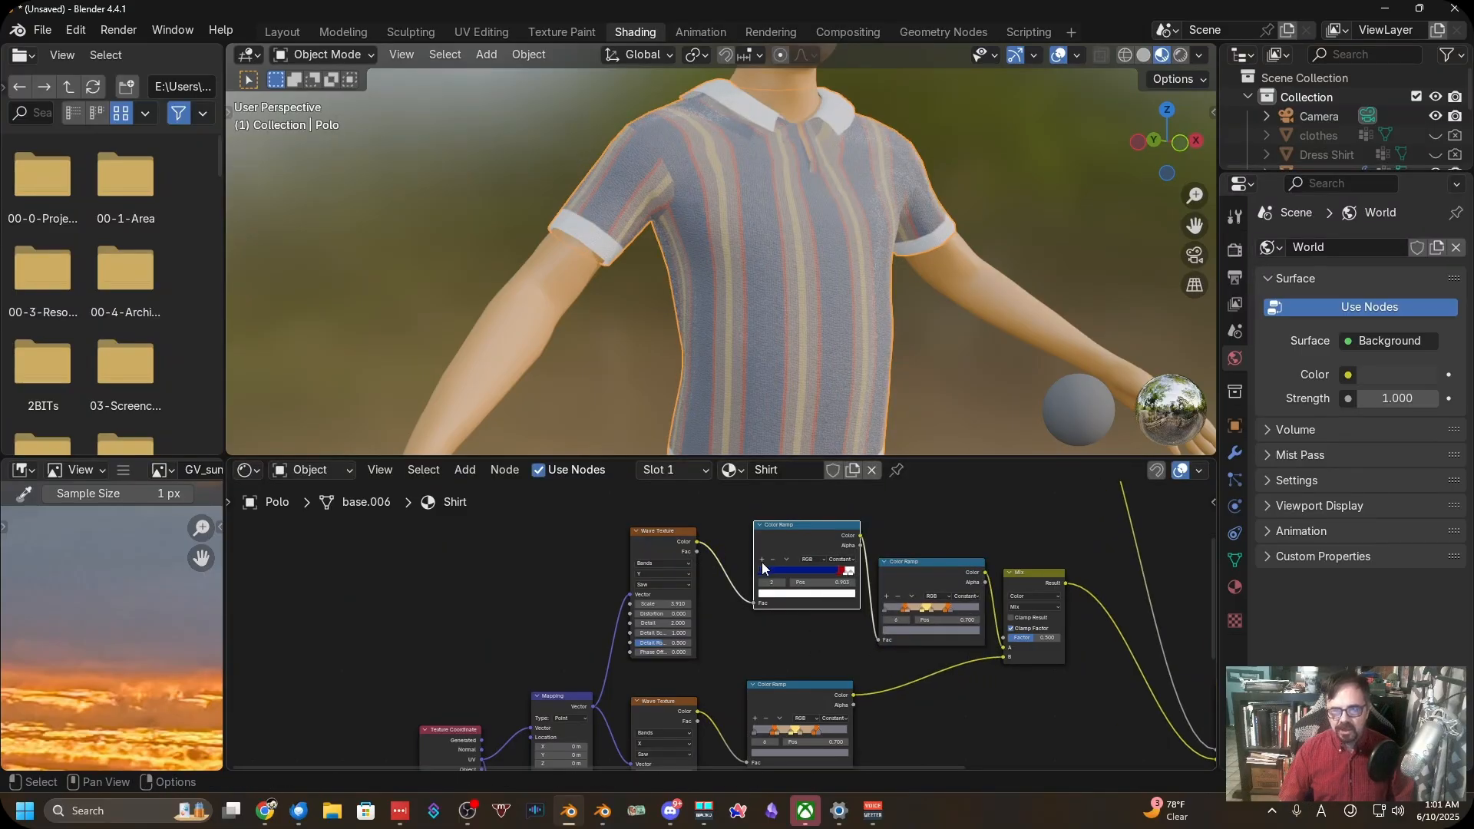
key(ctrl+x)
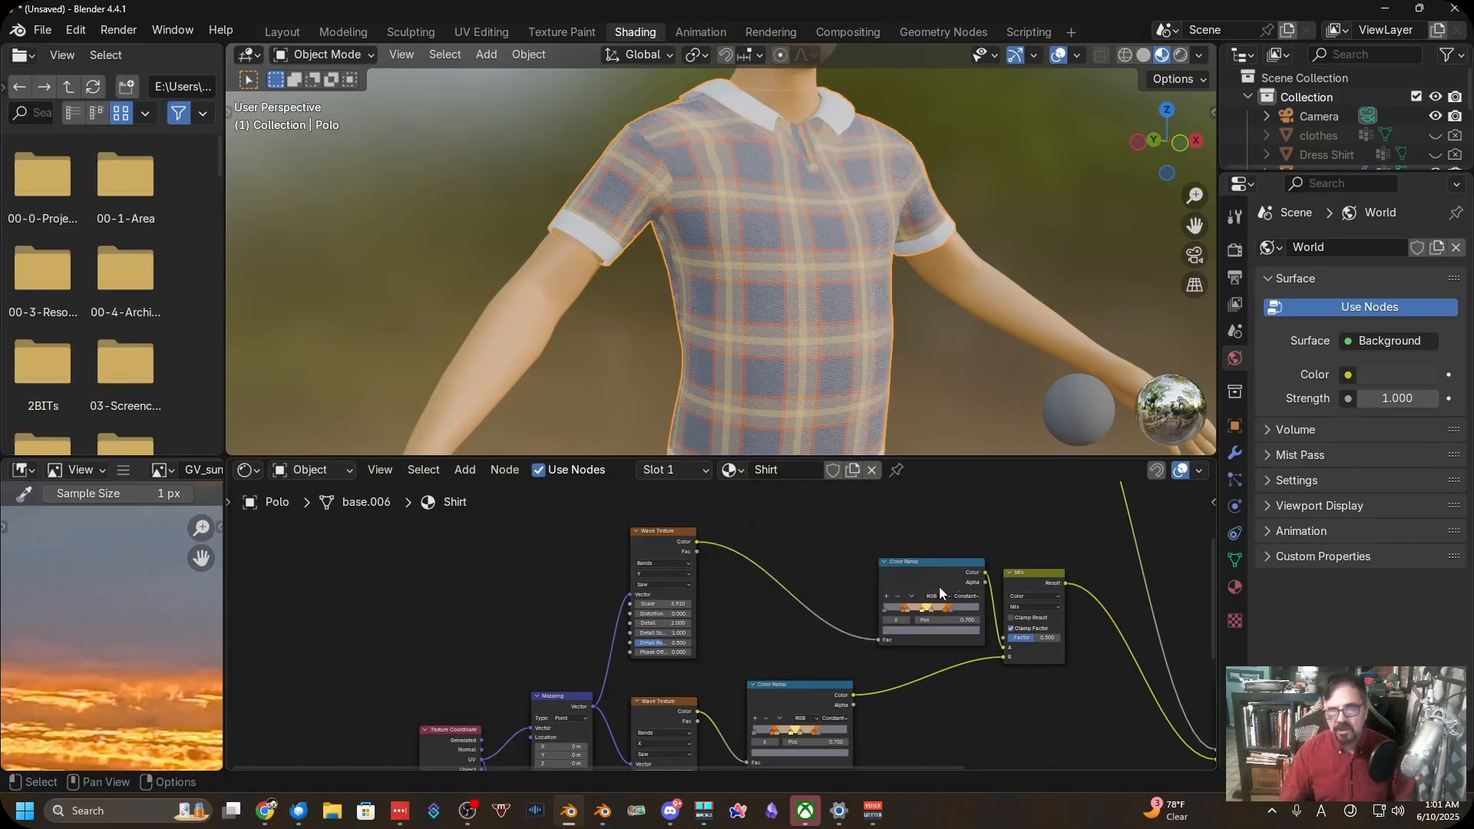
Move the duplicated Color Ramp close to the upper Wave Texture, roughly above the lower Color Ramp
drag(938, 586, 794, 574)
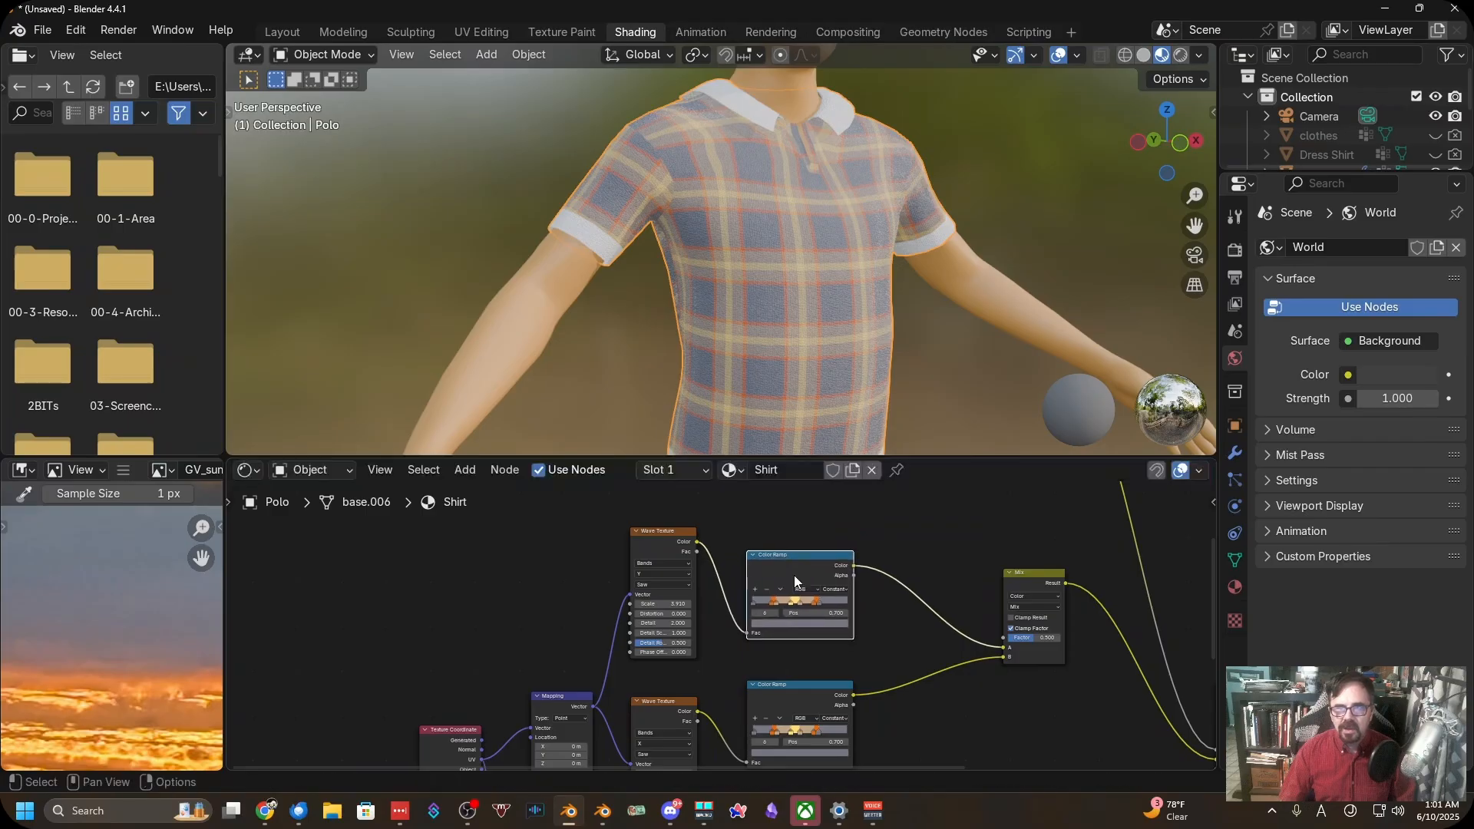
scroll(794, 581, up, 3)
scroll(768, 602, down, 3)
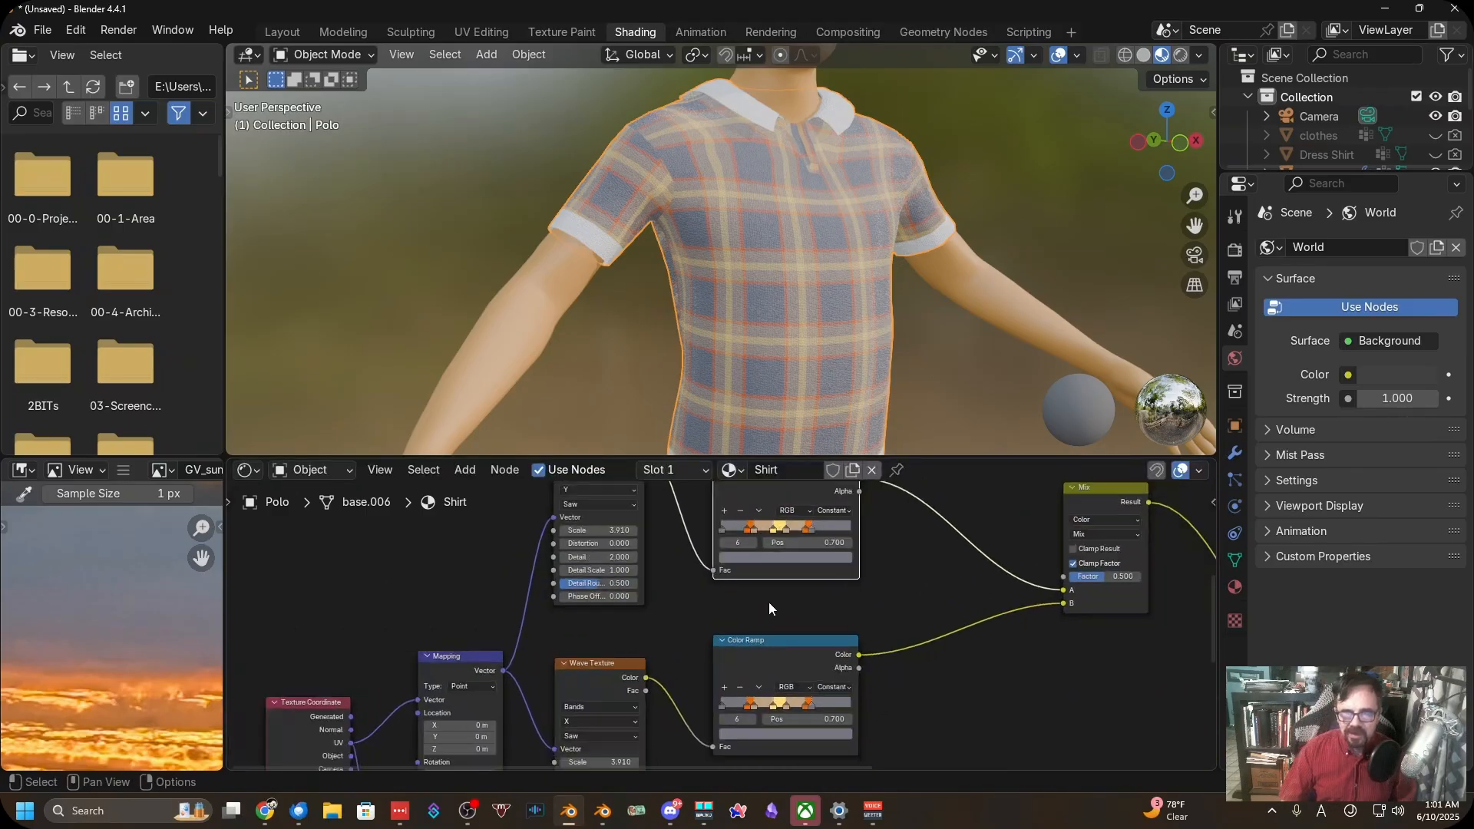
middle_drag(771, 603, 771, 640)
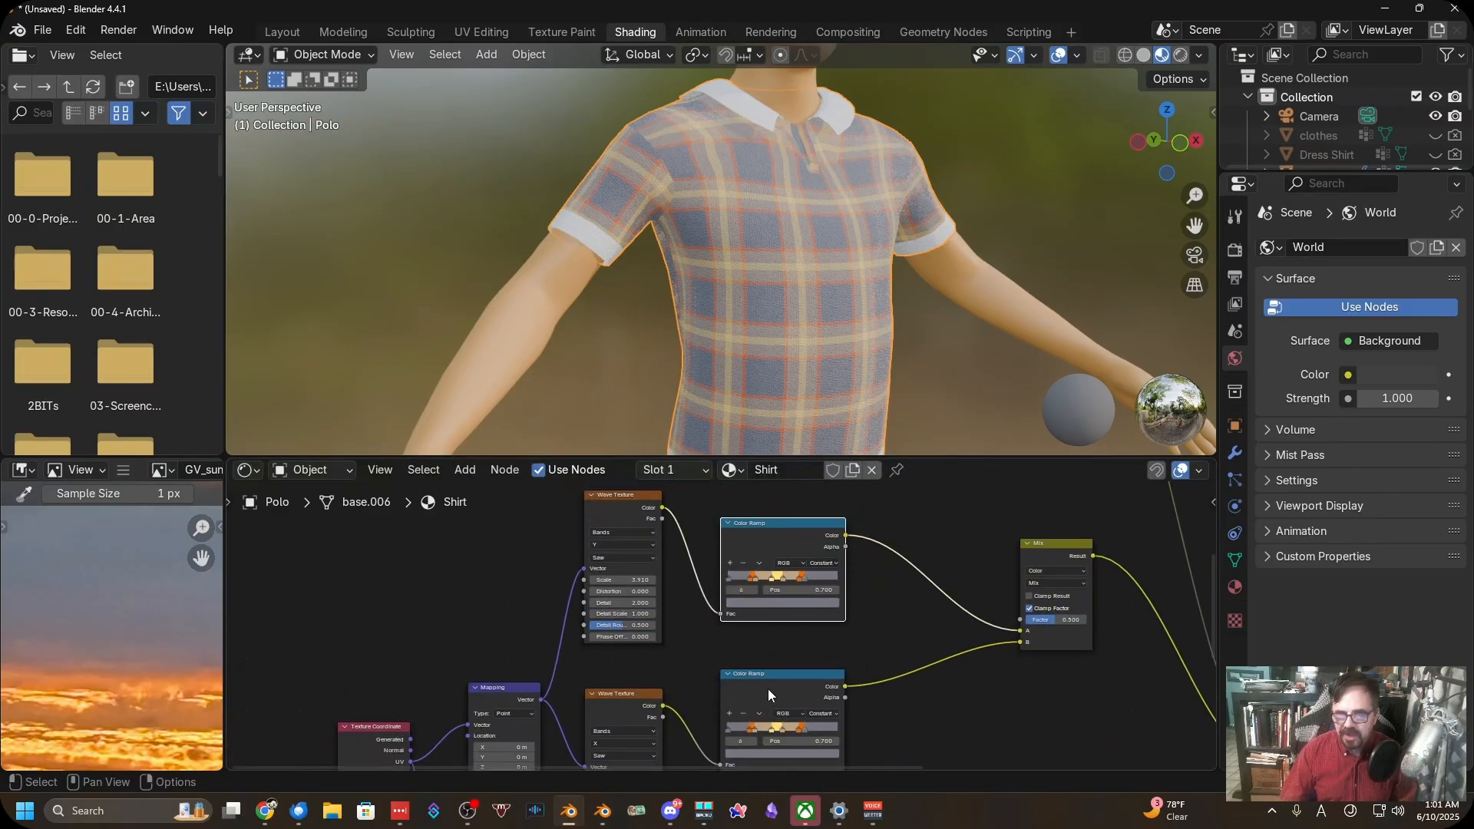
scroll(783, 700, up, 4)
middle_drag(776, 733, 785, 768)
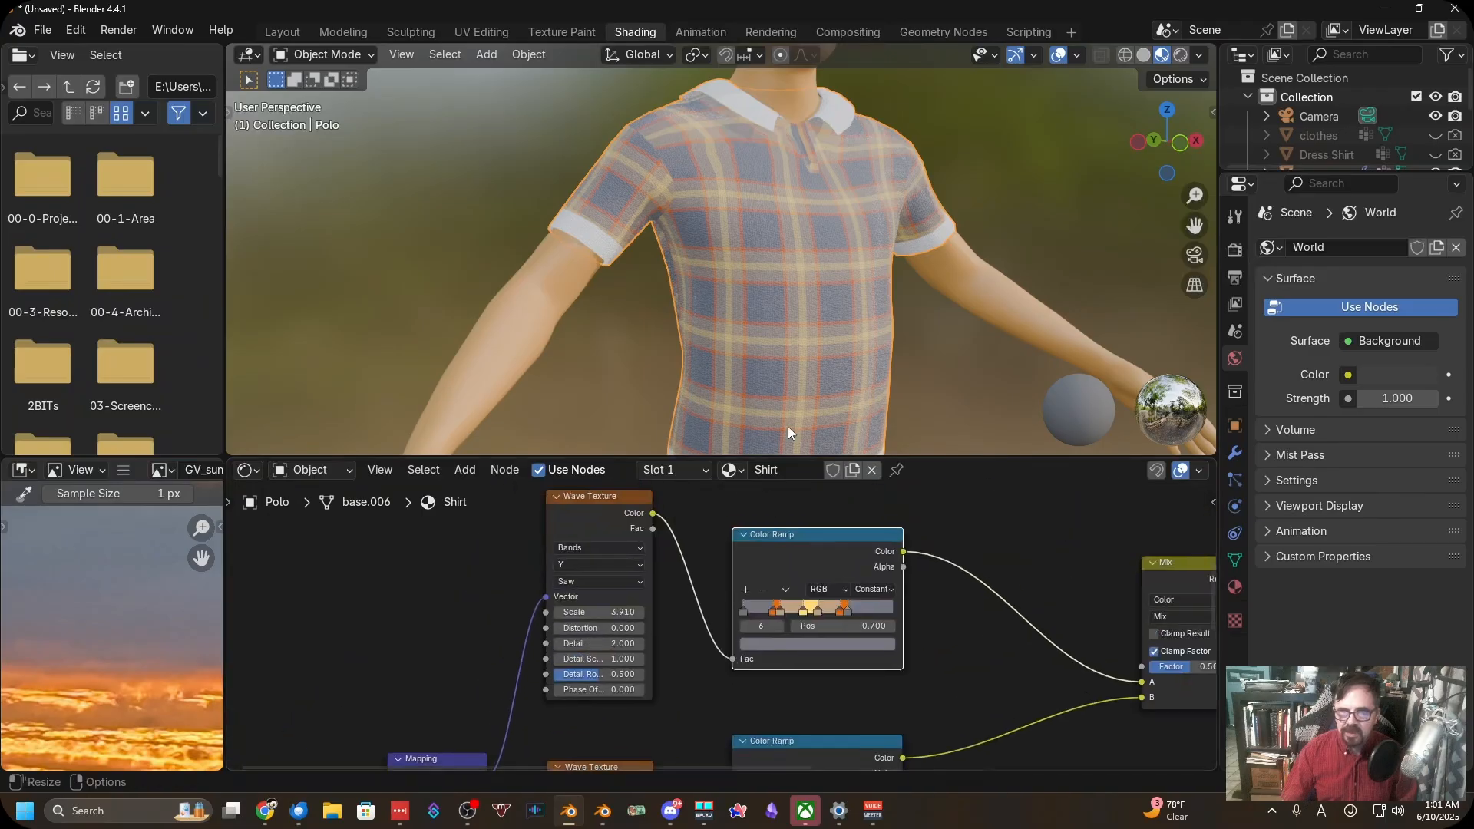
mouse_move(832, 539)
mouse_down()
mouse_move(855, 490)
mouse_move(843, 572)
mouse_move(810, 549)
mouse_up()
scroll(809, 549, down, 3)
middle_drag(809, 549, 791, 578)
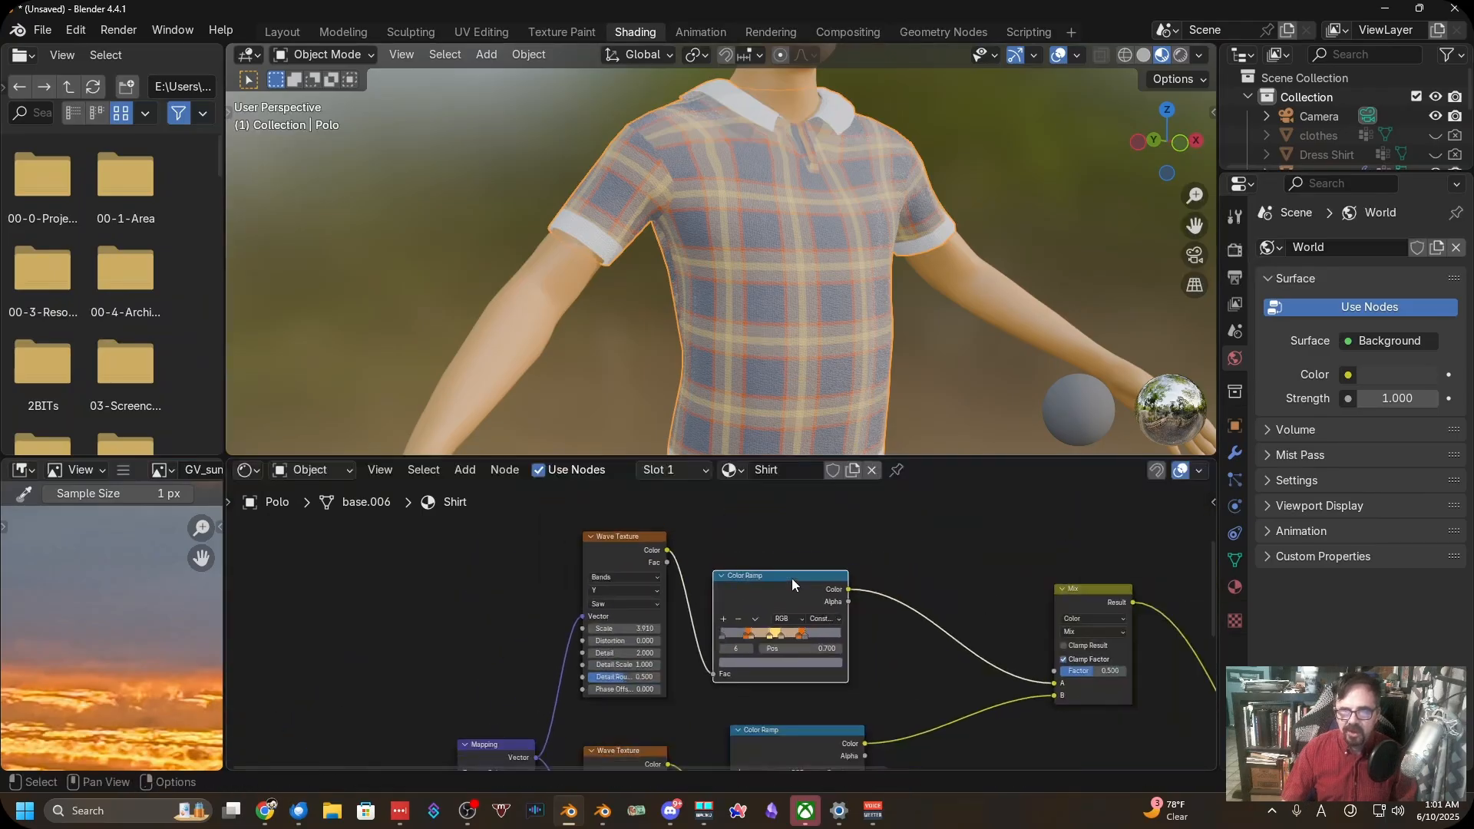
scroll(791, 578, down, 1)
scroll(651, 347, up, 2)
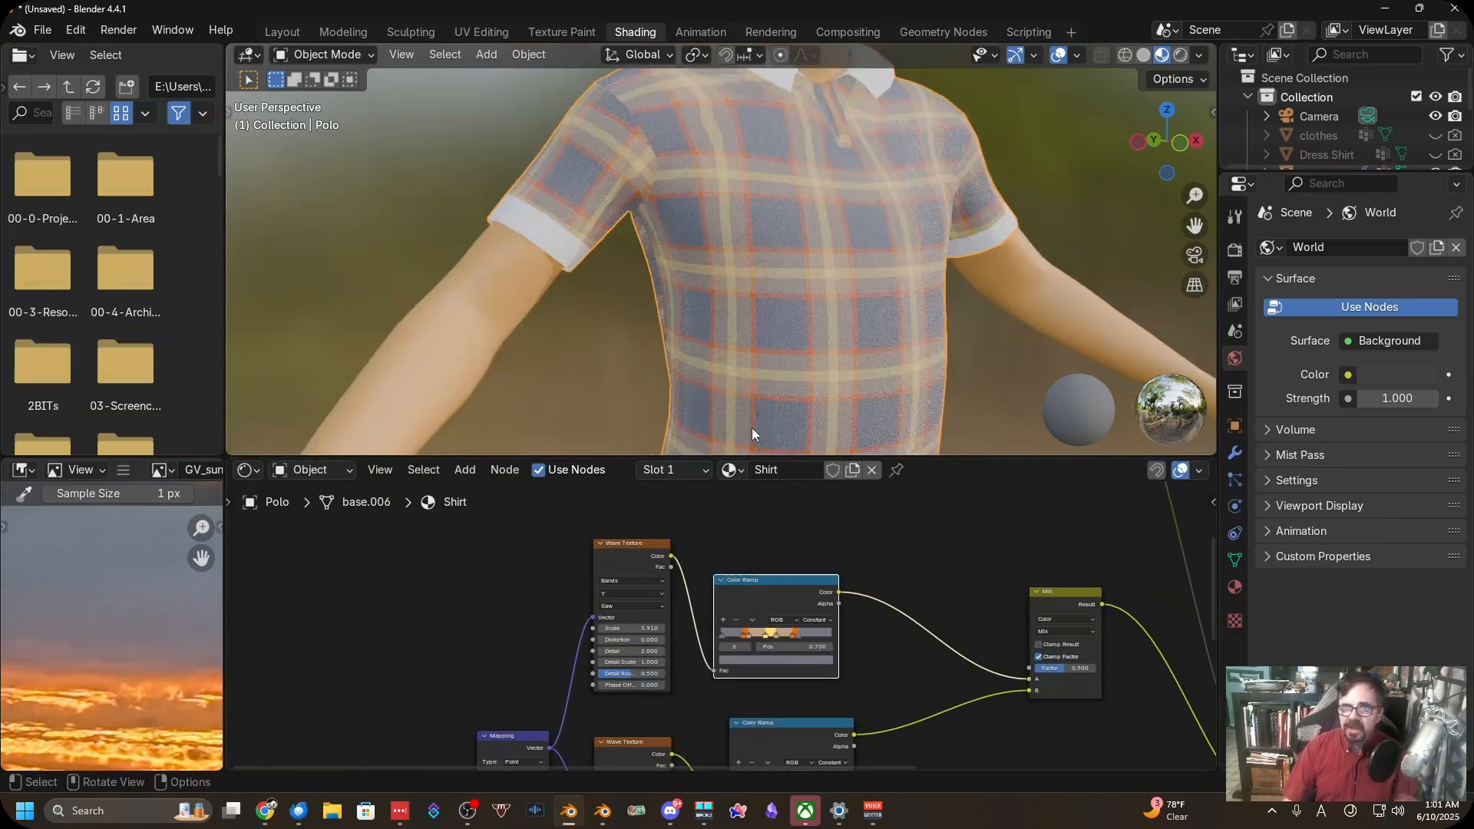
Set the second color of the last Mix node before the Principled BSDF to the gray sampled from the lower plaid Color Ramp
scroll(741, 634, down, 5)
middle_drag(951, 587, 741, 461)
scroll(768, 661, up, 3)
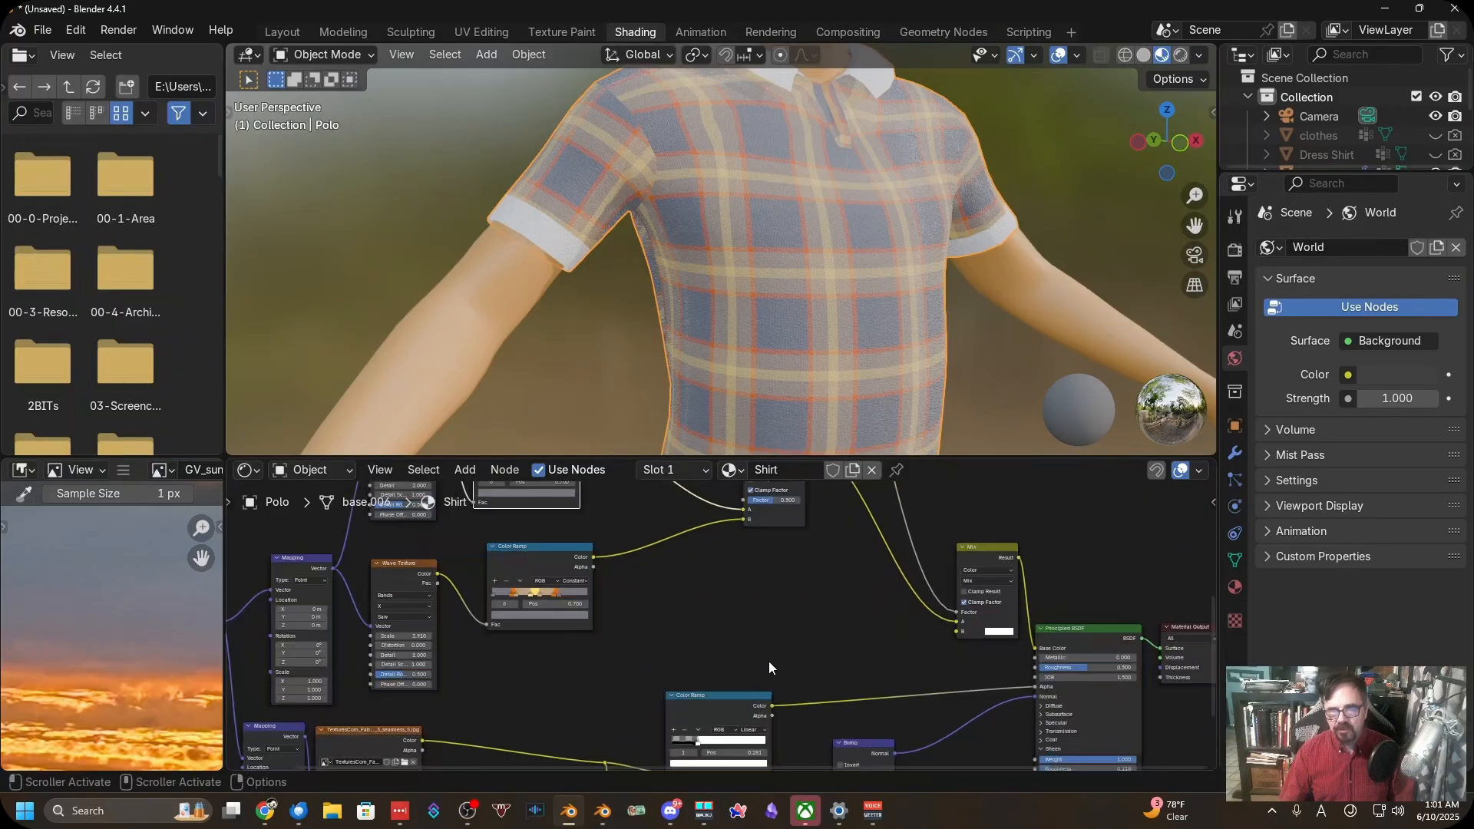
scroll(798, 648, up, 3)
middle_drag(808, 643, 640, 580)
scroll(706, 606, up, 5)
middle_drag(736, 595, 711, 655)
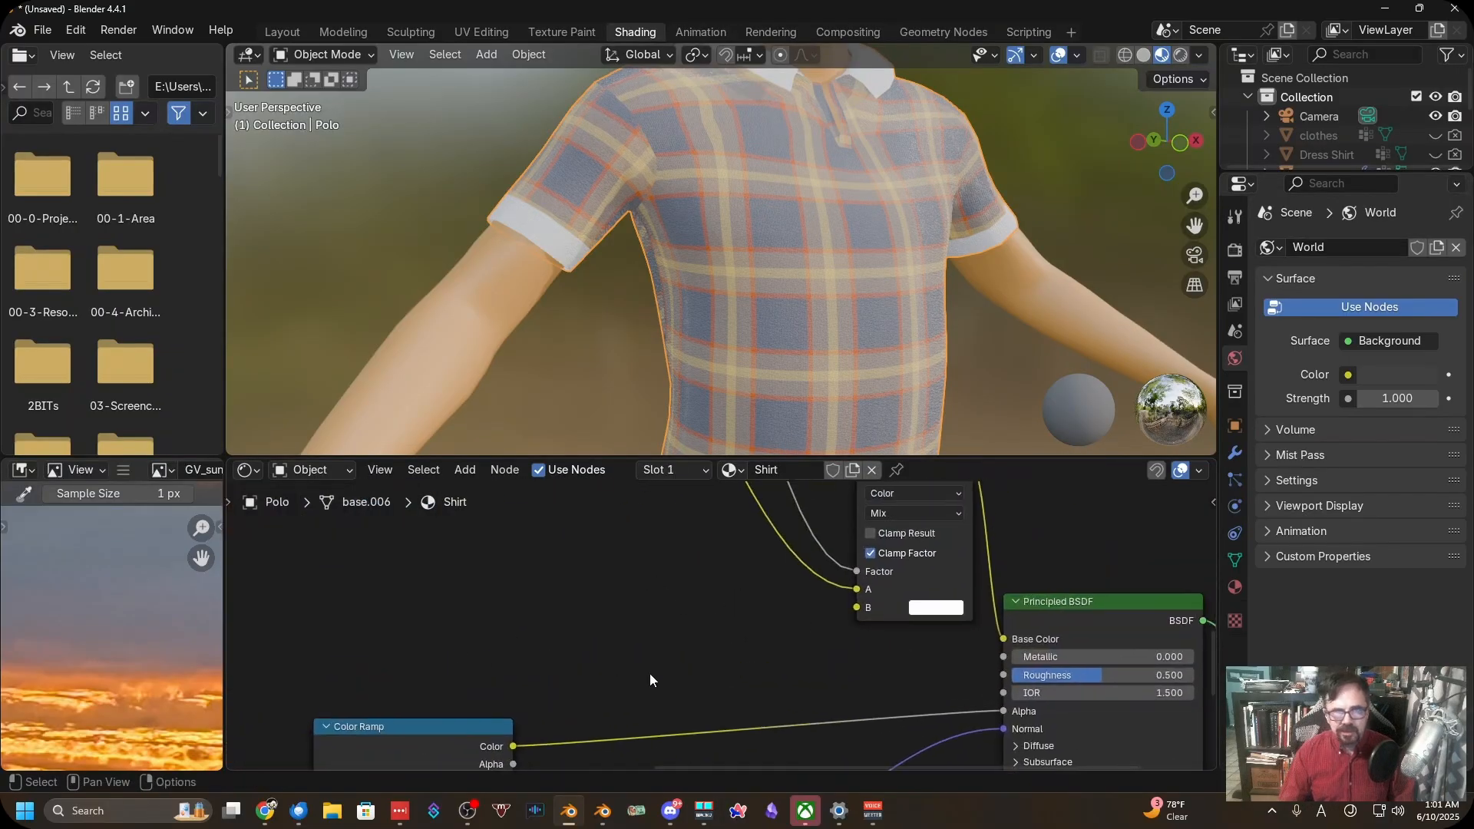
scroll(649, 674, down, 2)
scroll(767, 652, down, 2)
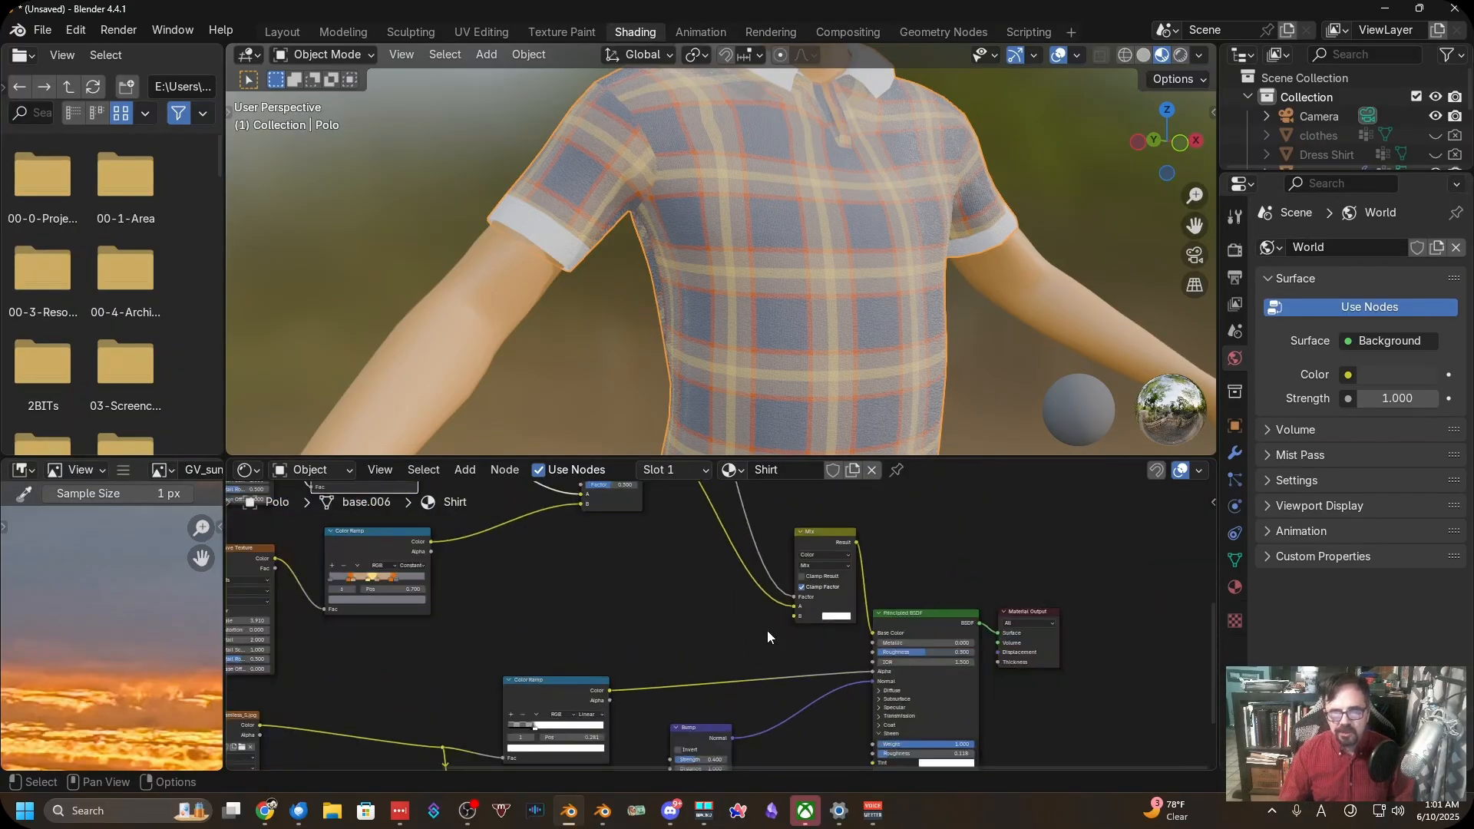
click(836, 616)
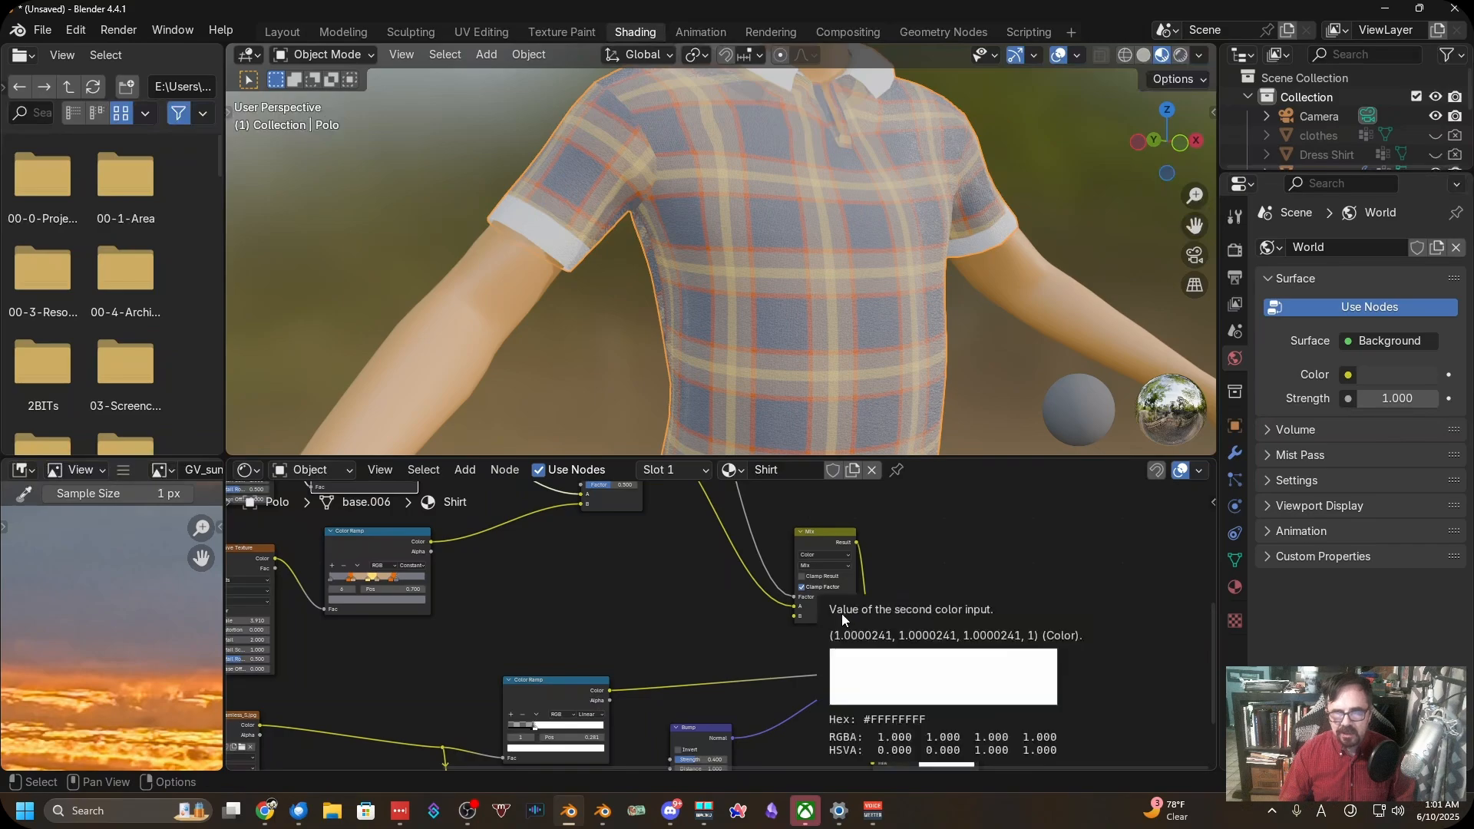
key(e)
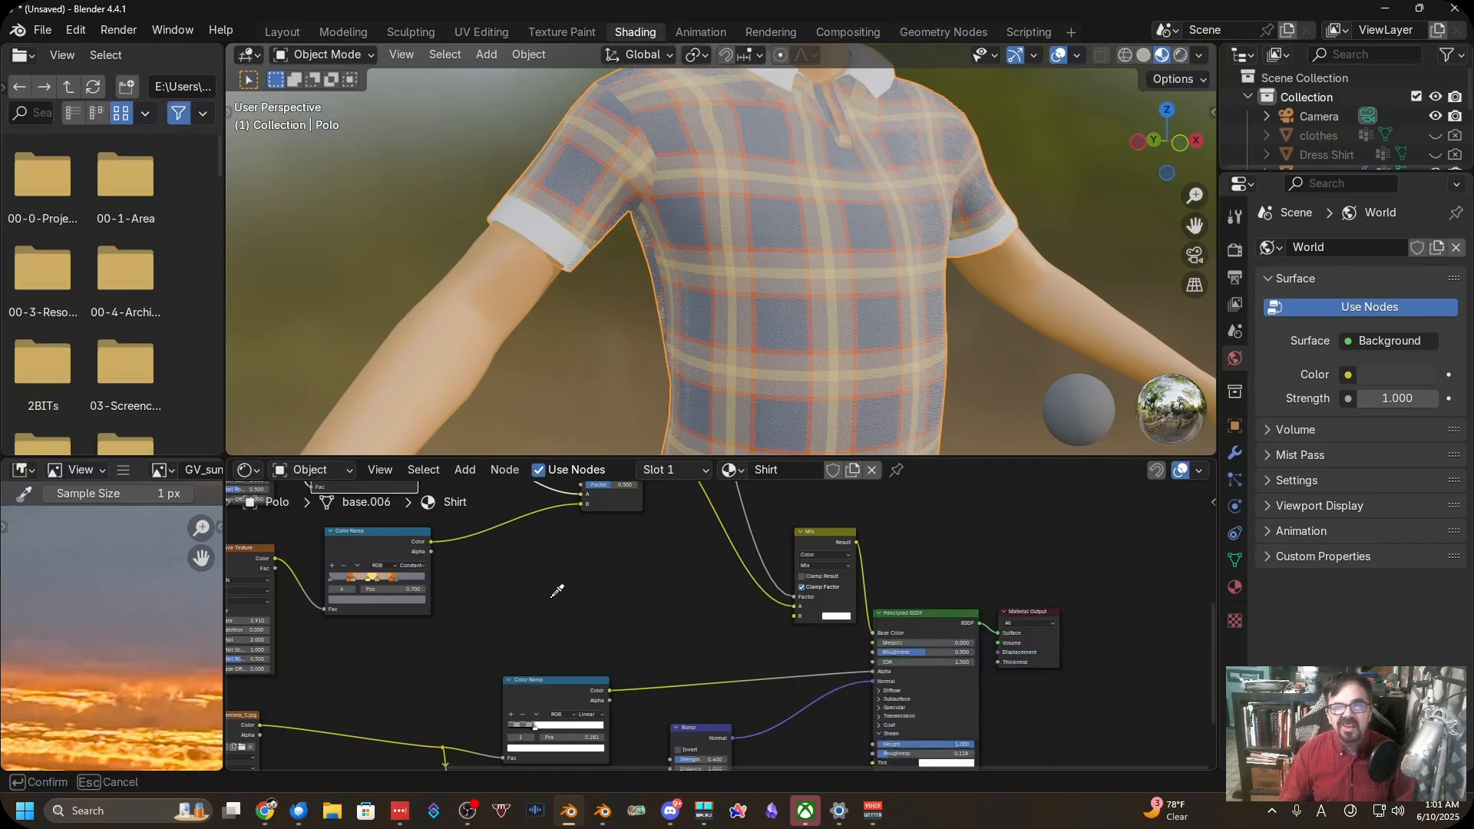
click(415, 589)
scroll(877, 319, down, 4)
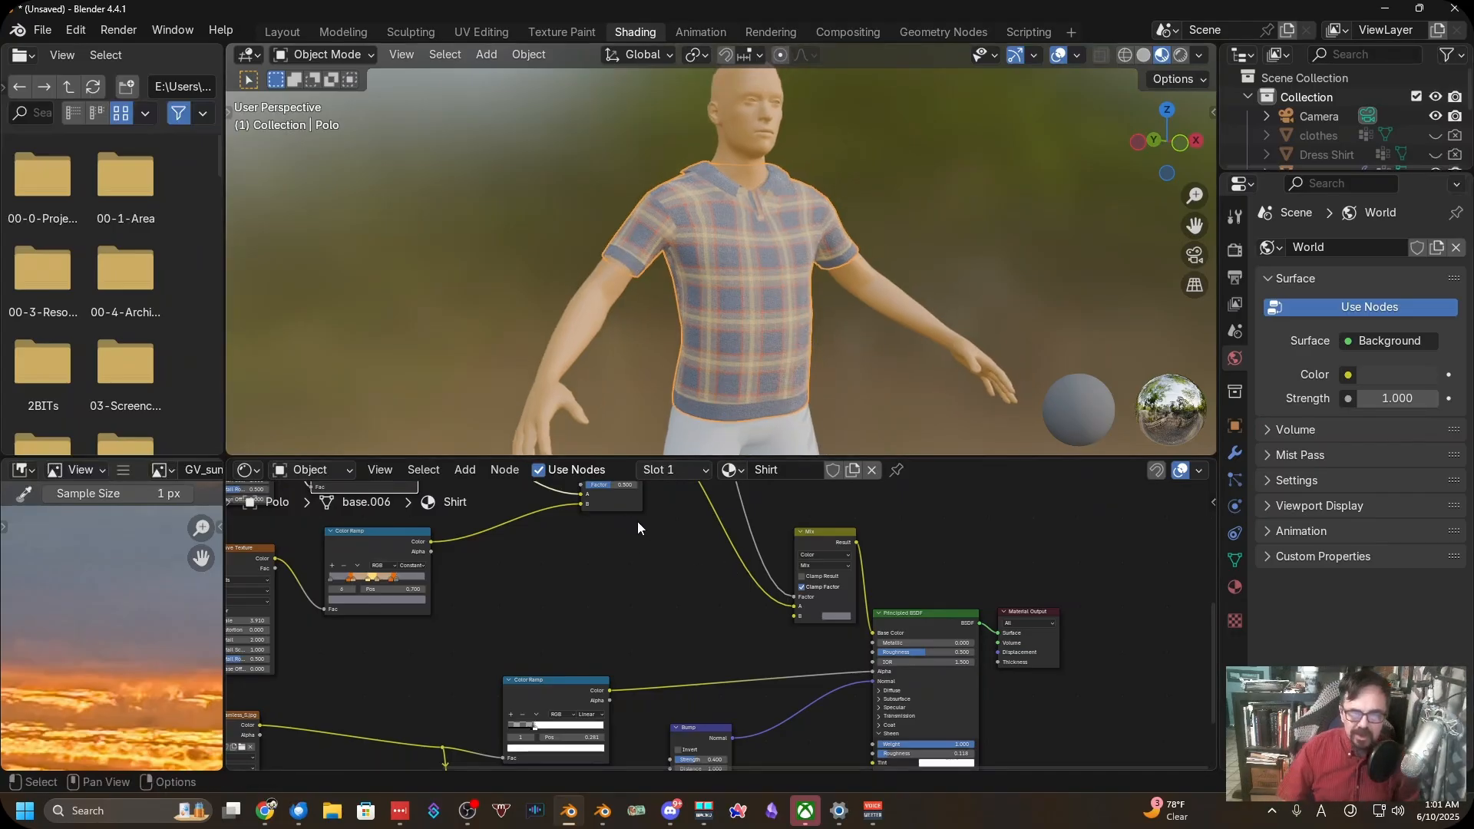
Tidy the layout of the two Wave Textures and the upper plaid Color Ramp so the nodes line up in rows
scroll(565, 631, down, 3)
middle_drag(559, 629, 917, 735)
scroll(712, 666, up, 3)
scroll(786, 670, down, 1)
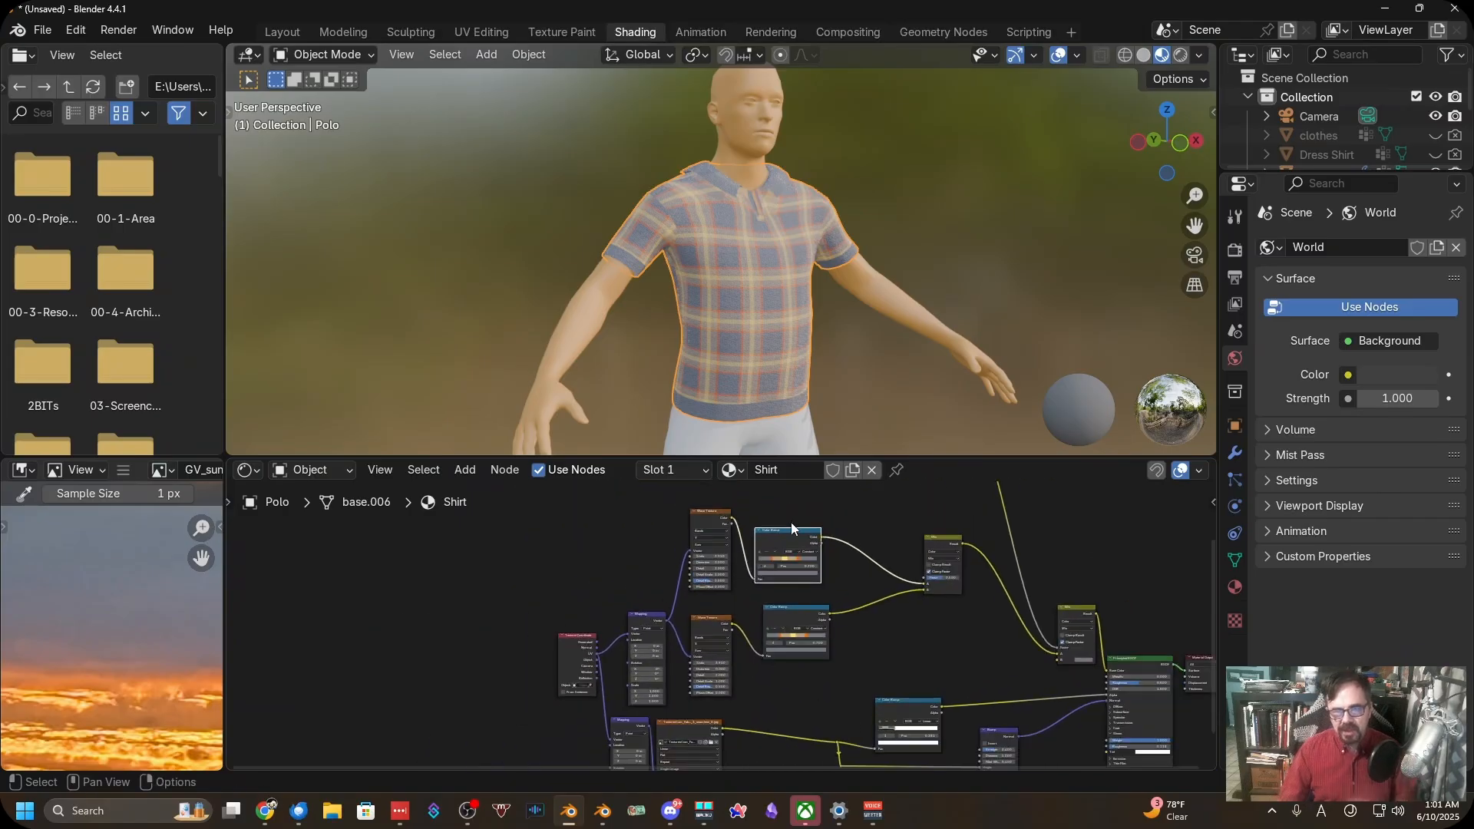
scroll(735, 600, down, 2)
middle_drag(752, 616, 759, 634)
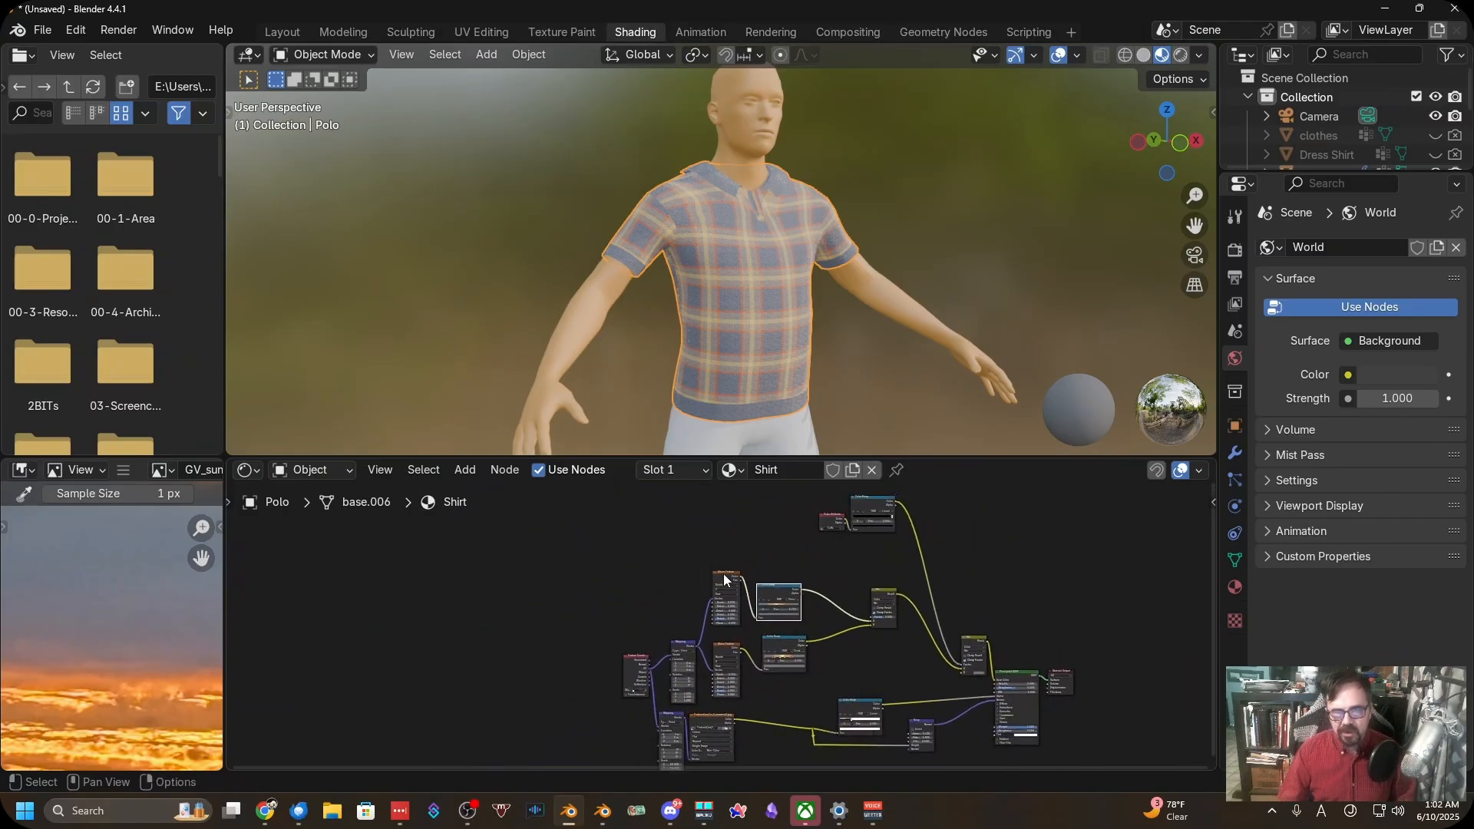
drag(724, 574, 735, 559)
drag(722, 647, 717, 617)
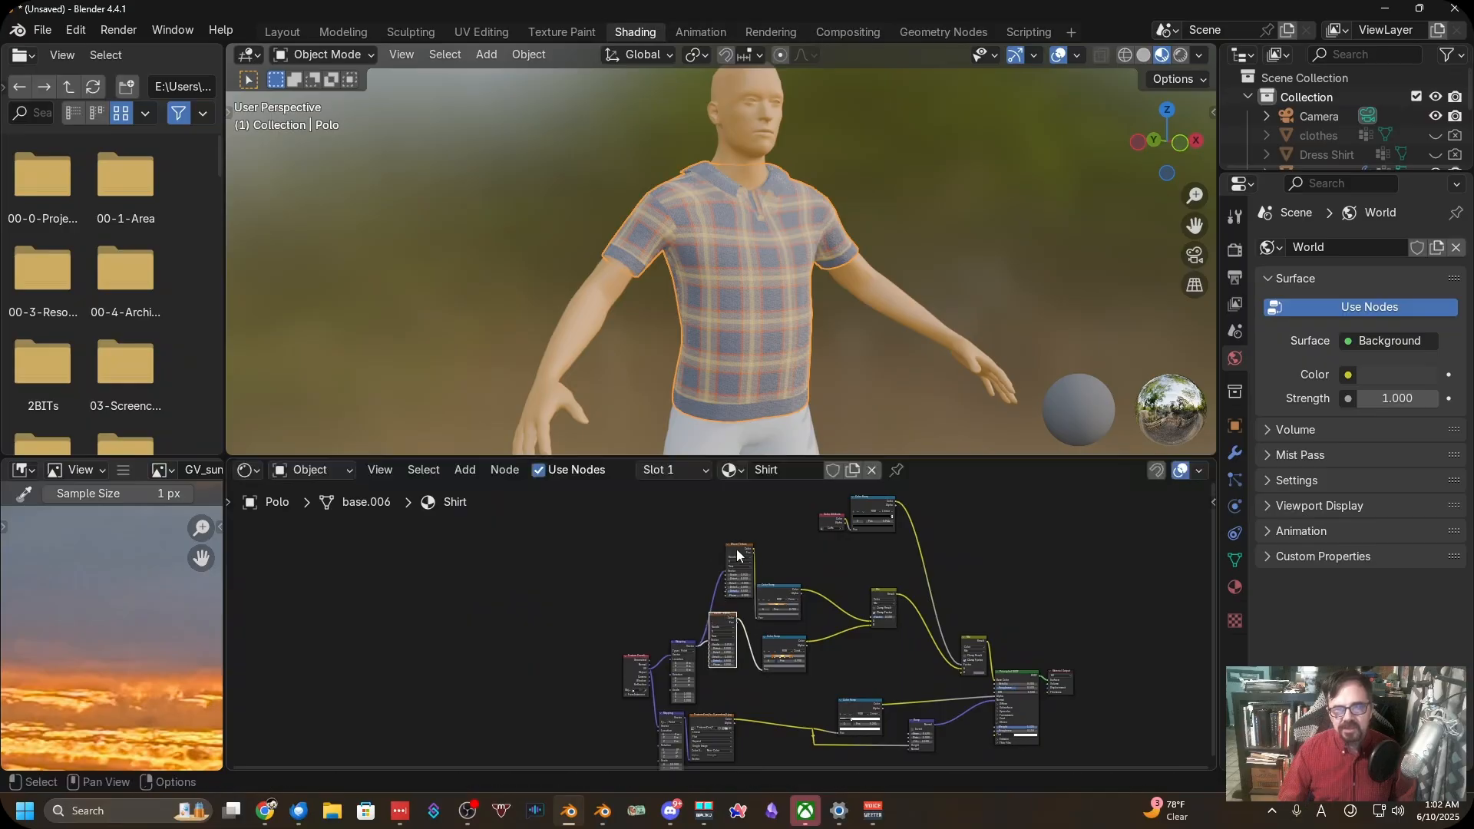
drag(741, 545, 723, 544)
drag(795, 585, 796, 567)
drag(720, 621, 722, 648)
drag(721, 554, 795, 595)
scroll(750, 586, up, 3)
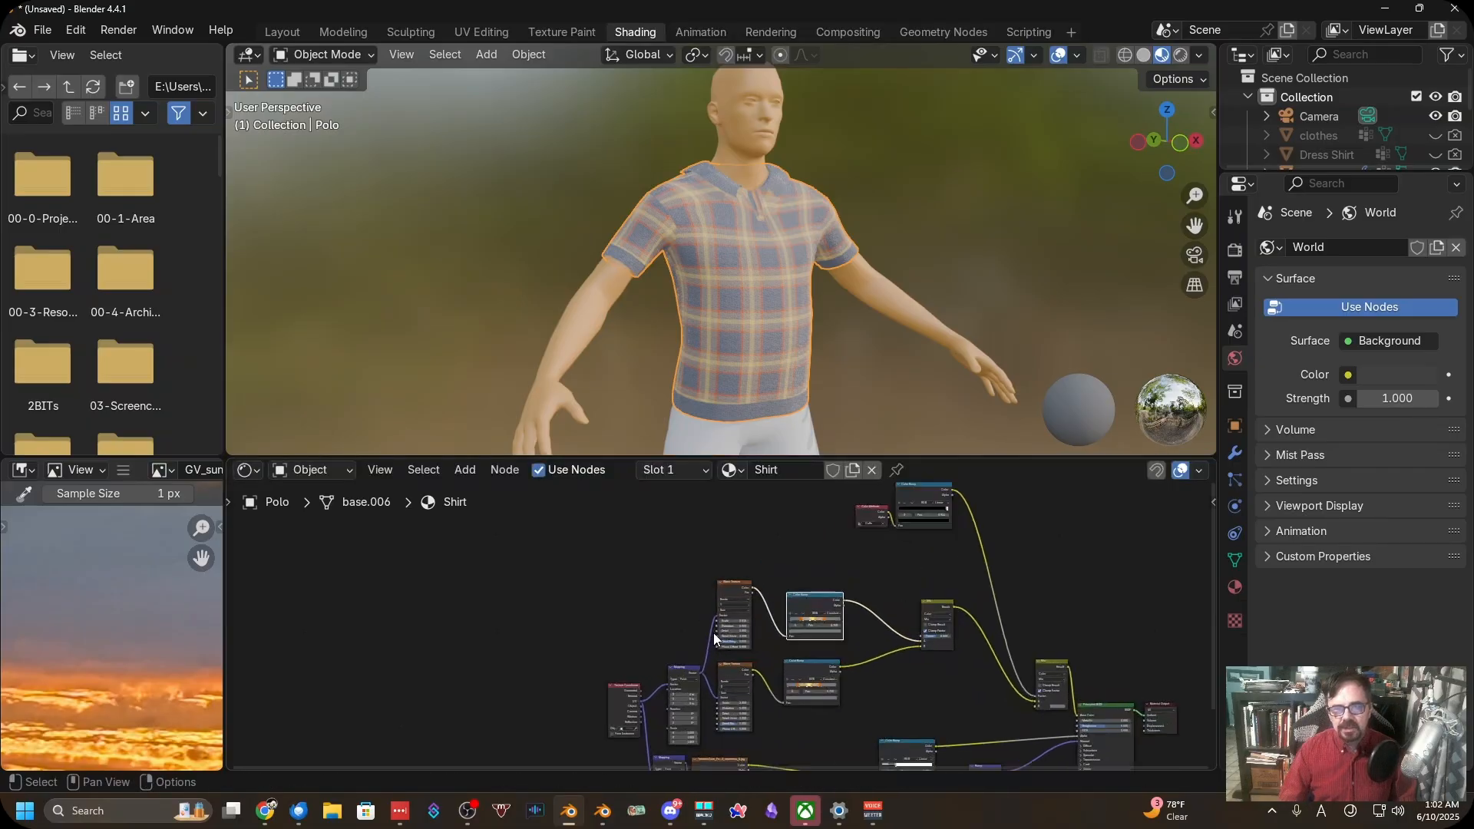
Duplicate both Wave Textures, their Color Ramps and the Mix node above the originals, and move the Color Attribute and its ramp out of the way
click(727, 679)
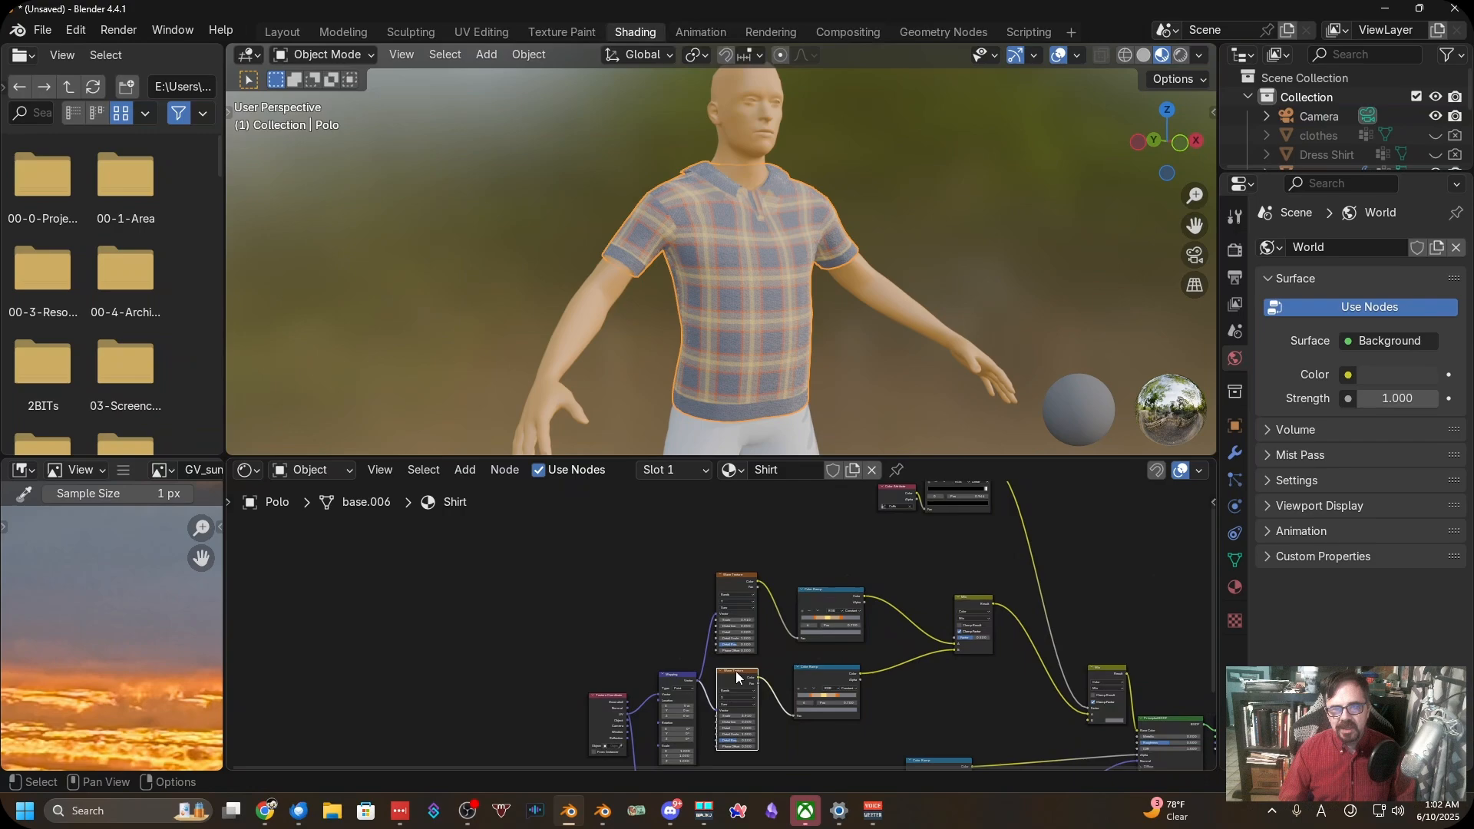
shift+click(731, 588)
shift+click(833, 602)
shift+click(826, 680)
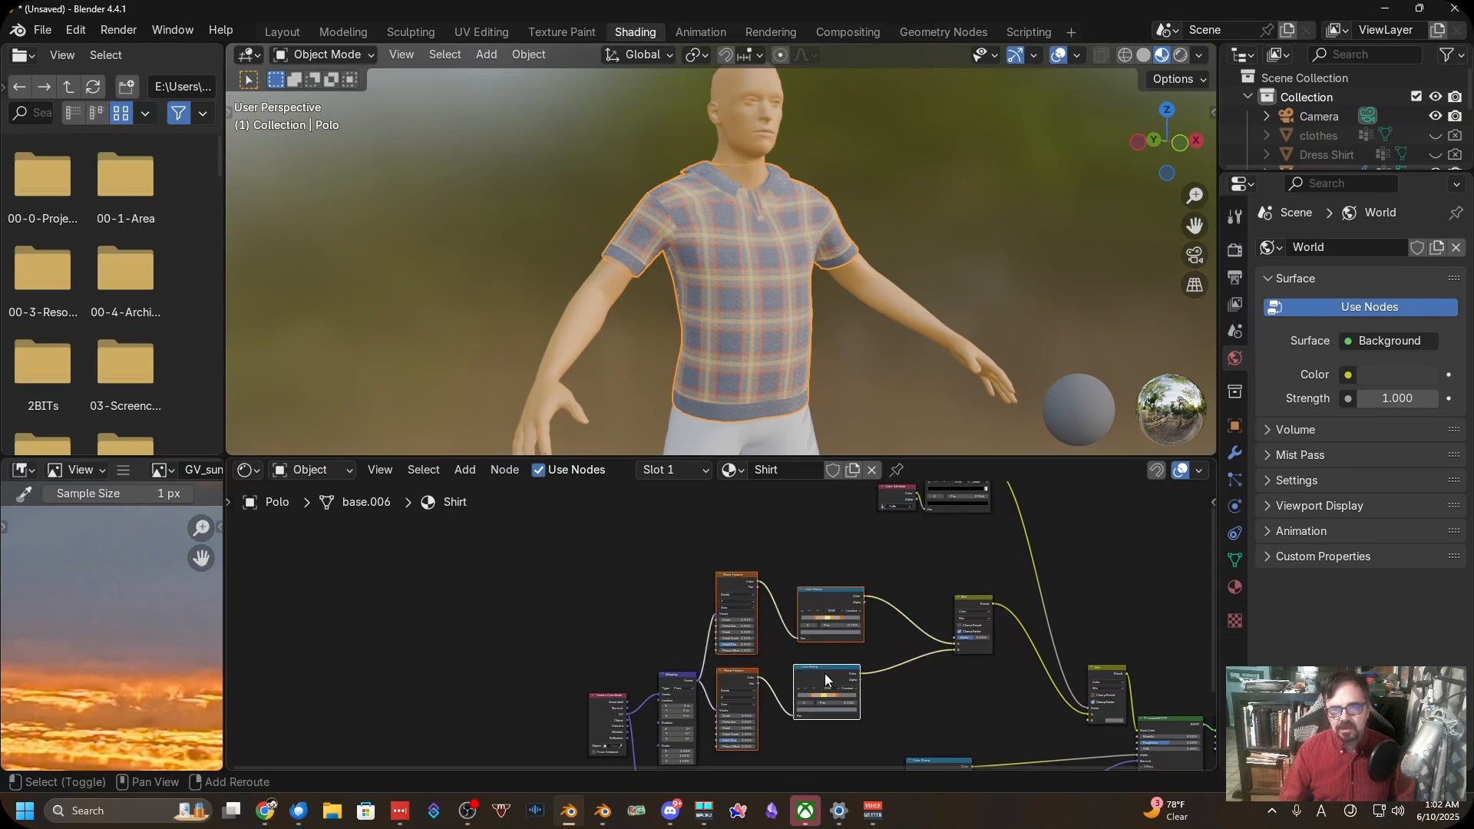
scroll(856, 608, down, 2)
shift+click(931, 624)
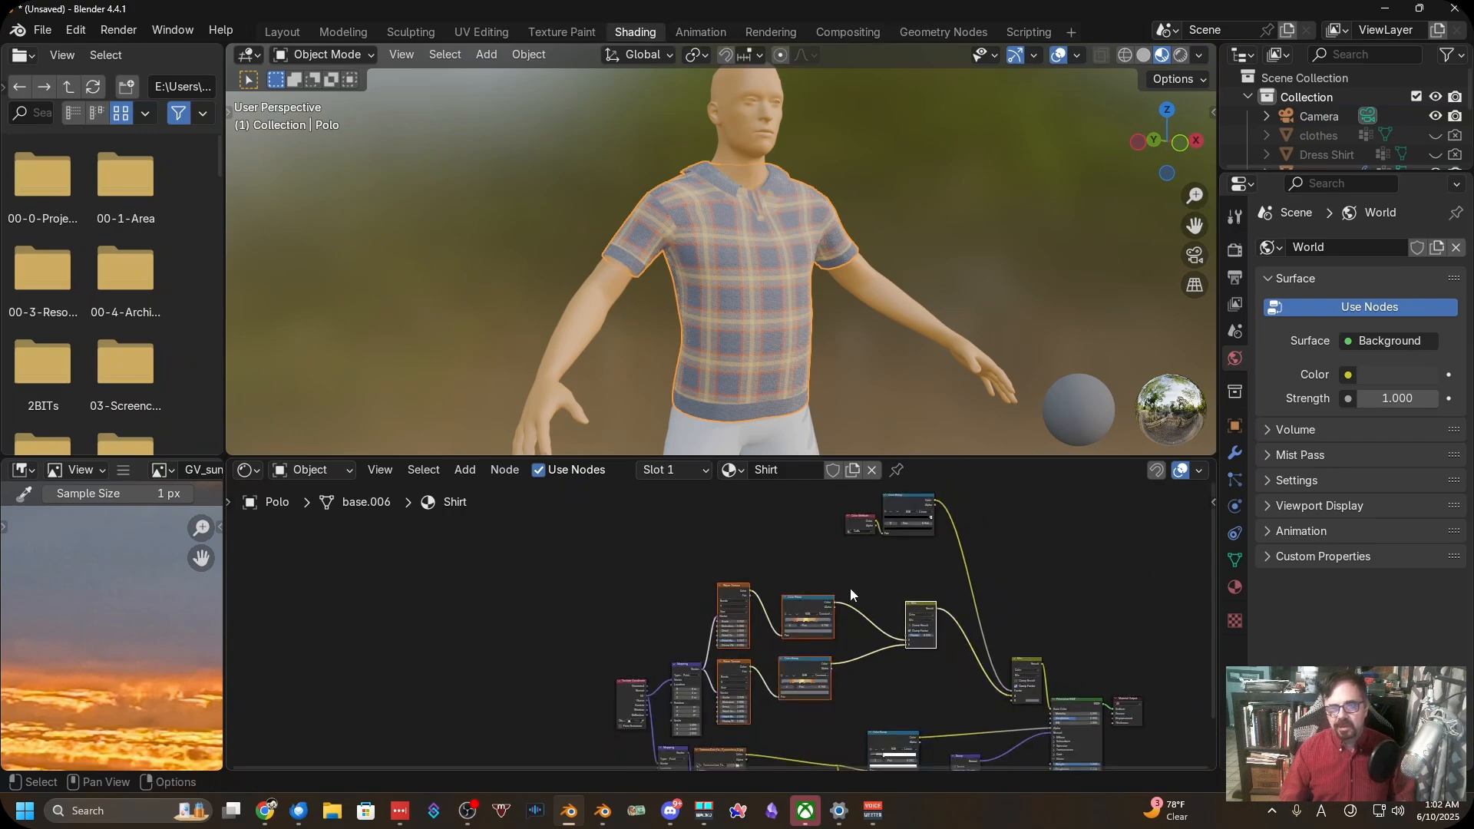
scroll(849, 587, down, 2)
middle_drag(835, 549, 831, 637)
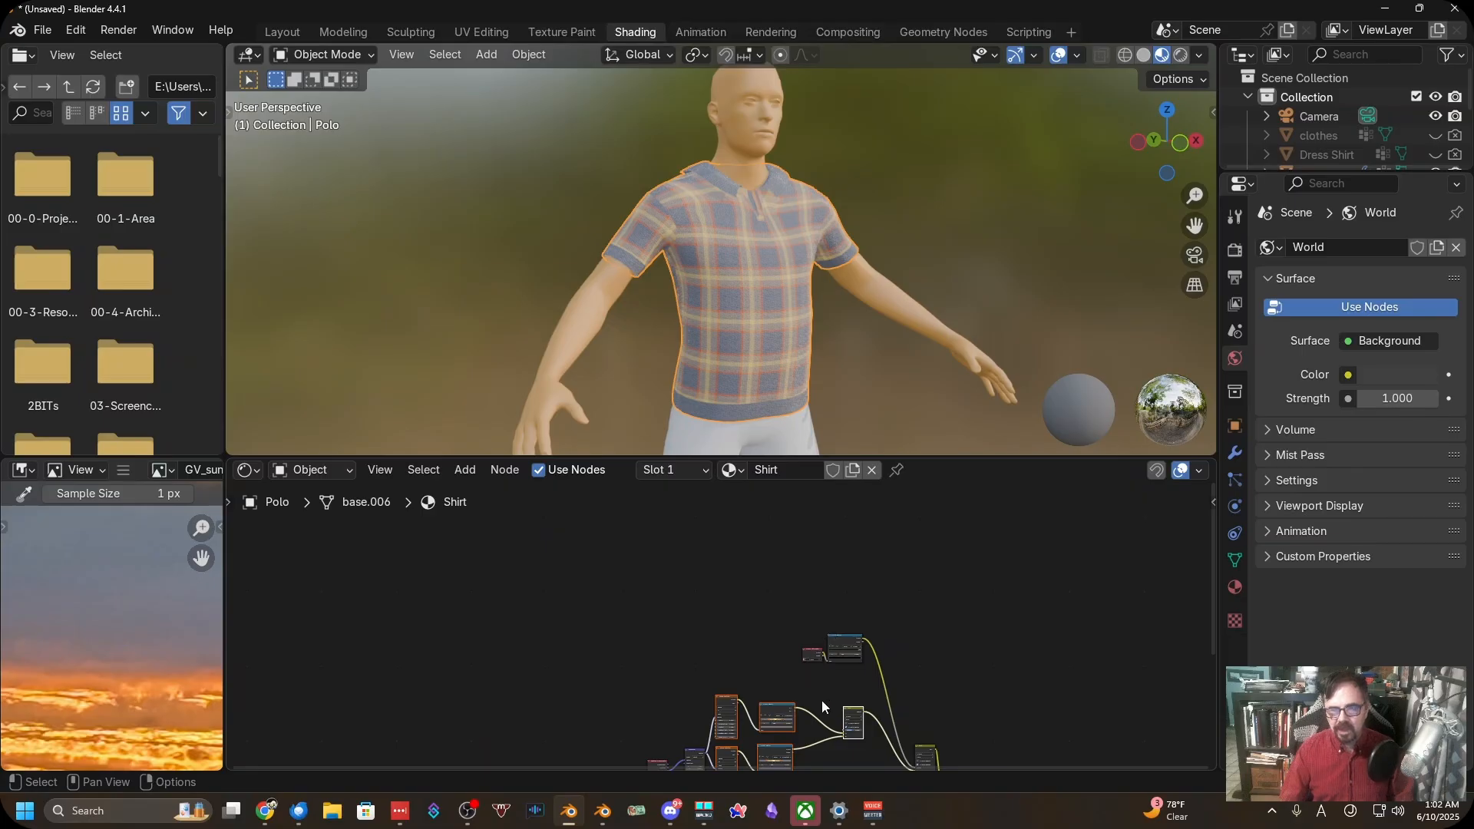
key(shift+d)
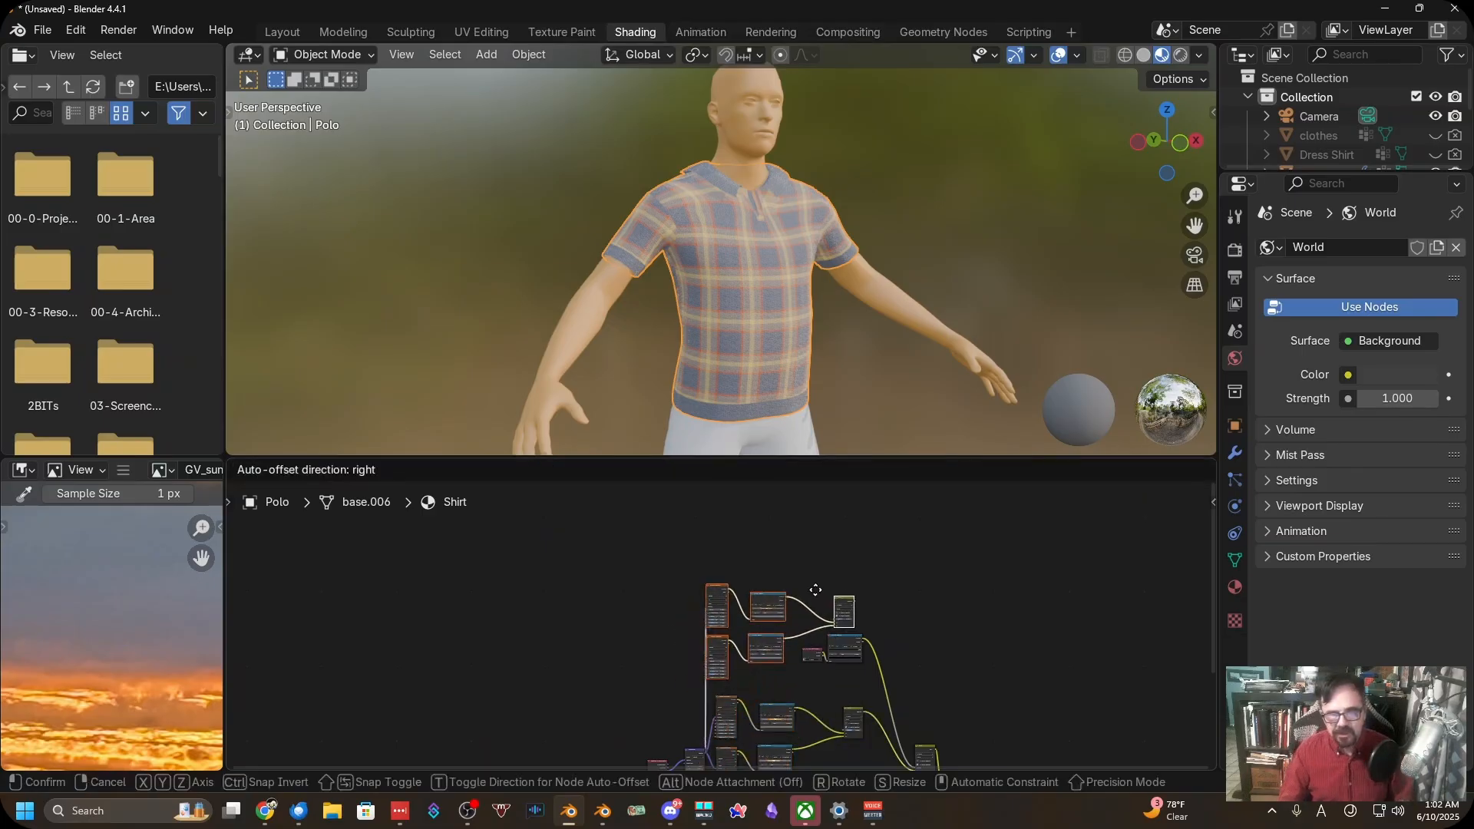
click(824, 588)
drag(814, 656, 962, 619)
scroll(872, 620, up, 3)
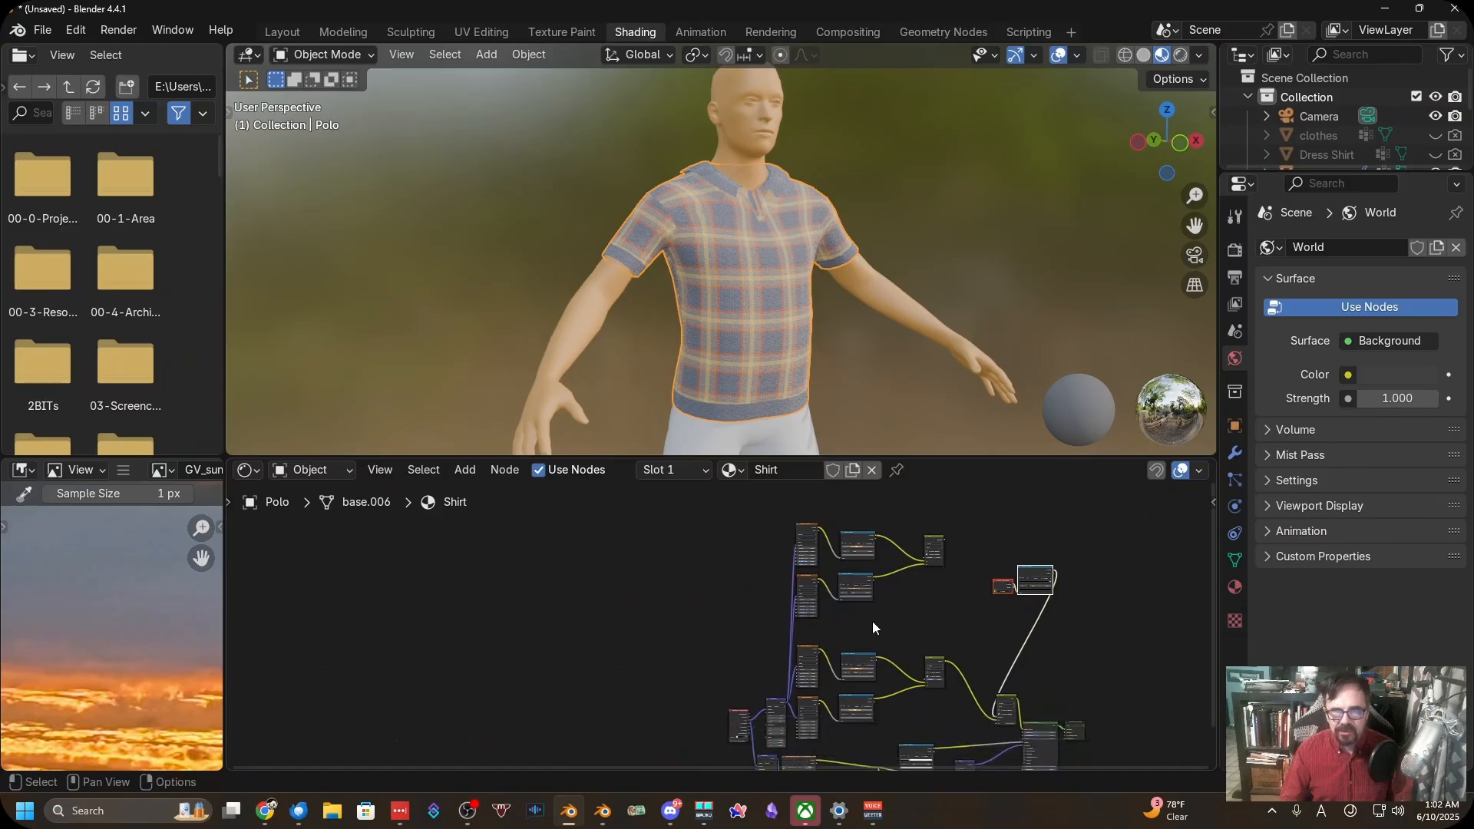
Reset both Color Ramps in the duplicated plaid node set to their default black-to-white gradients
scroll(807, 645, up, 2)
shift+middle_drag(807, 670, 782, 770)
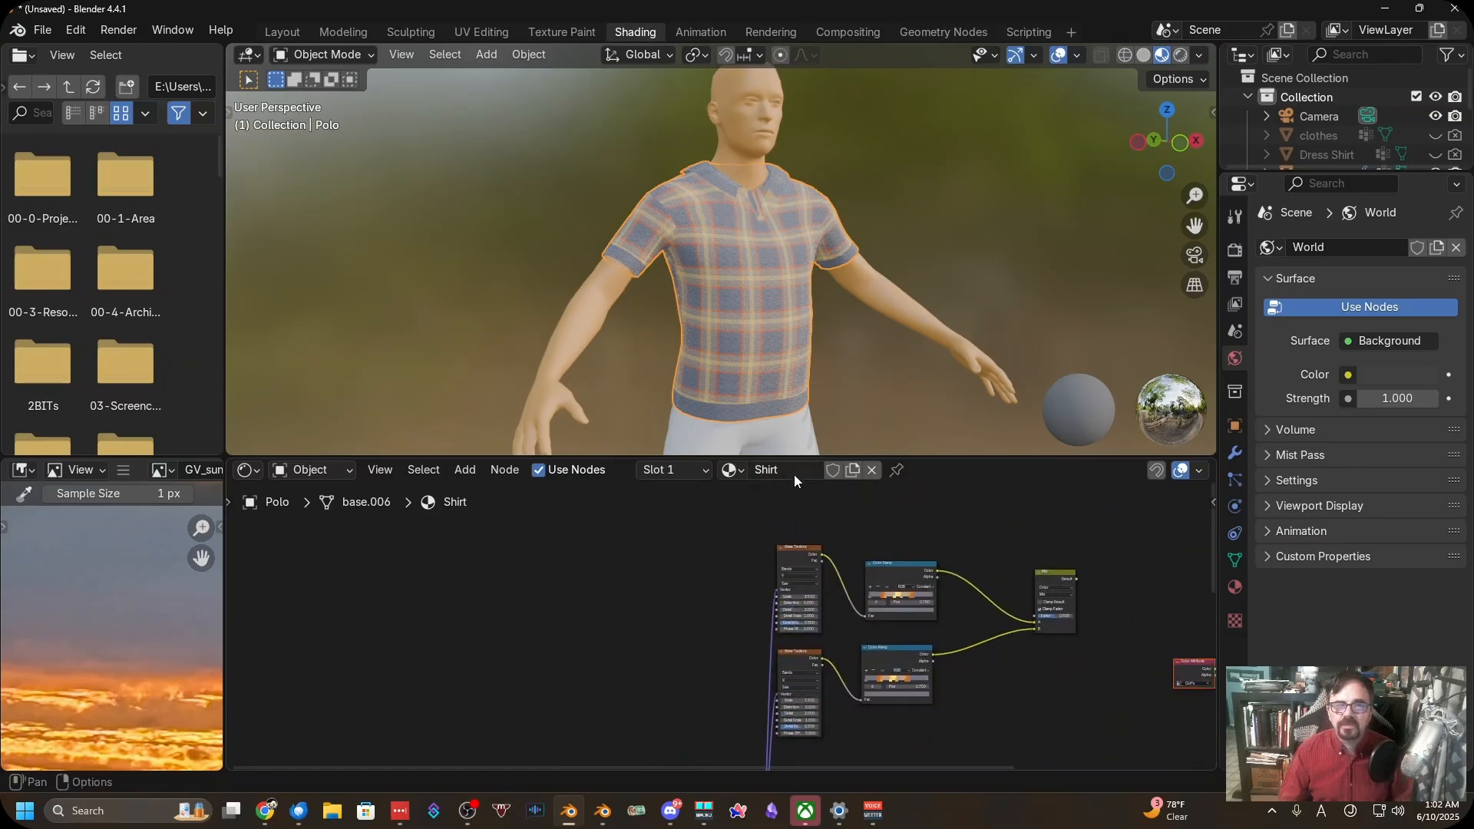
scroll(785, 596, up, 4)
shift+middle_drag(769, 588, 570, 541)
scroll(643, 596, up, 6)
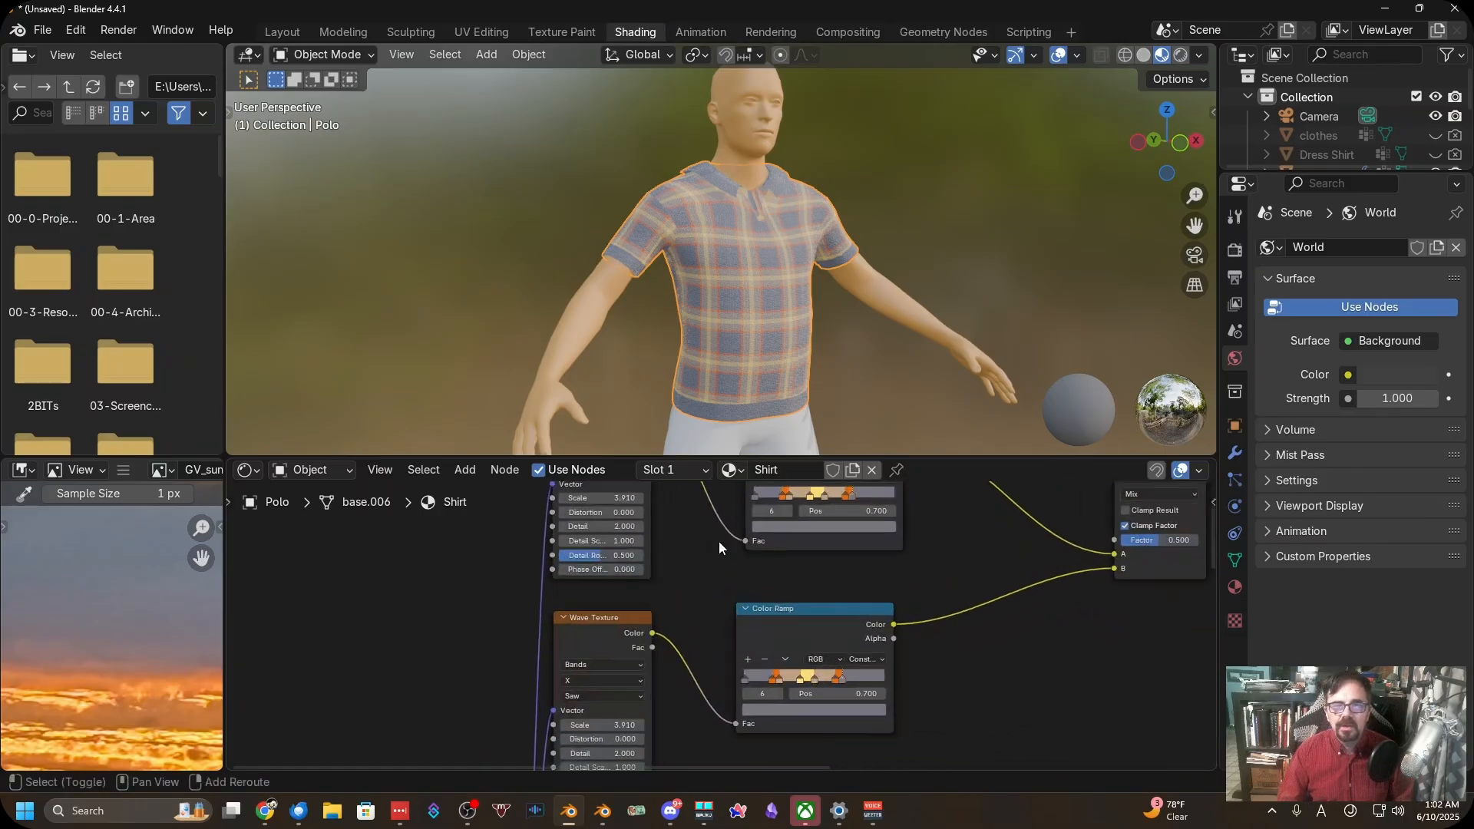
shift+middle_drag(719, 542, 718, 652)
scroll(731, 633, up, 2)
shift+middle_drag(804, 537, 790, 528)
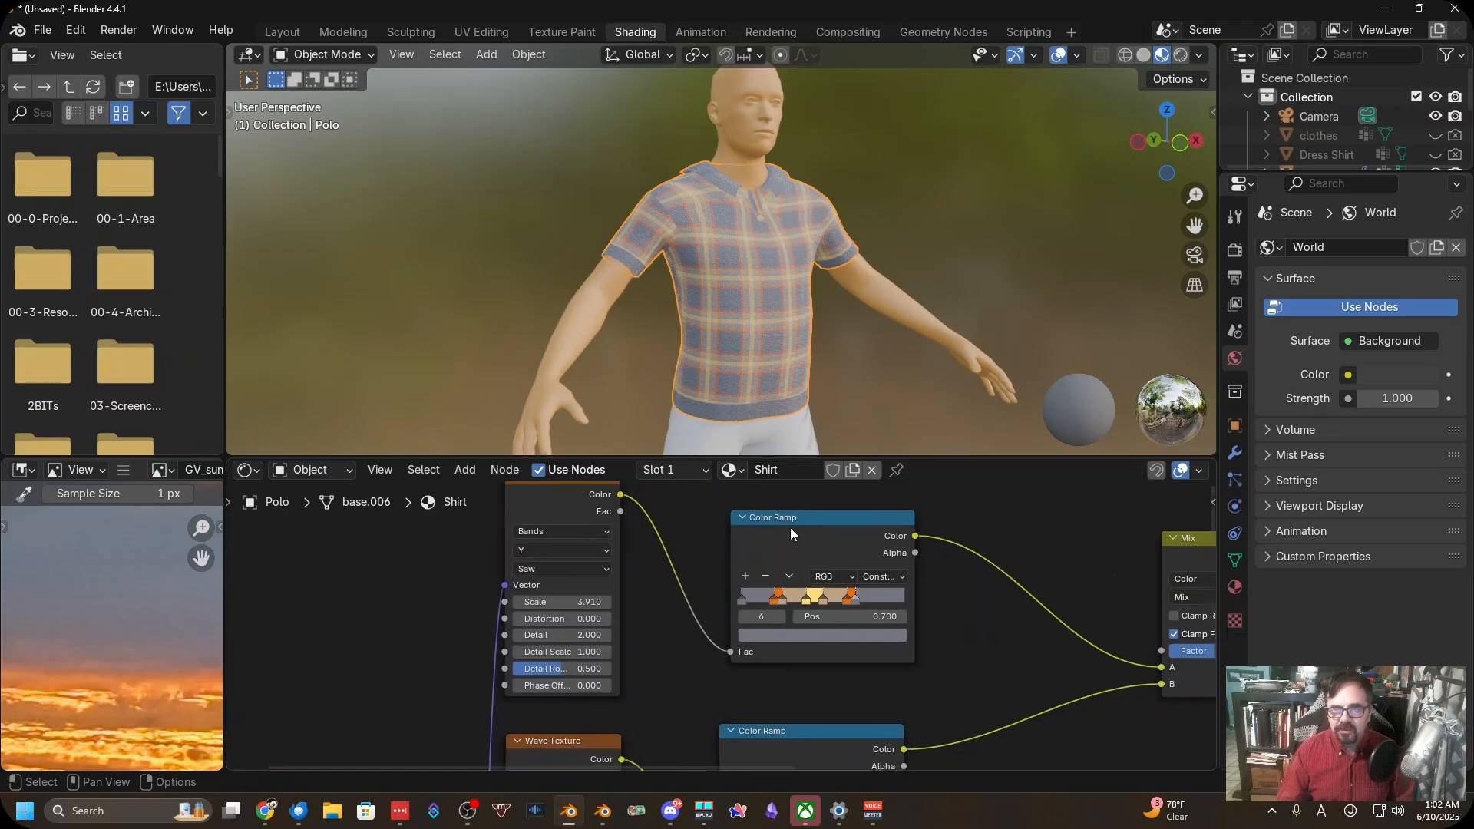
key(BackSpace)
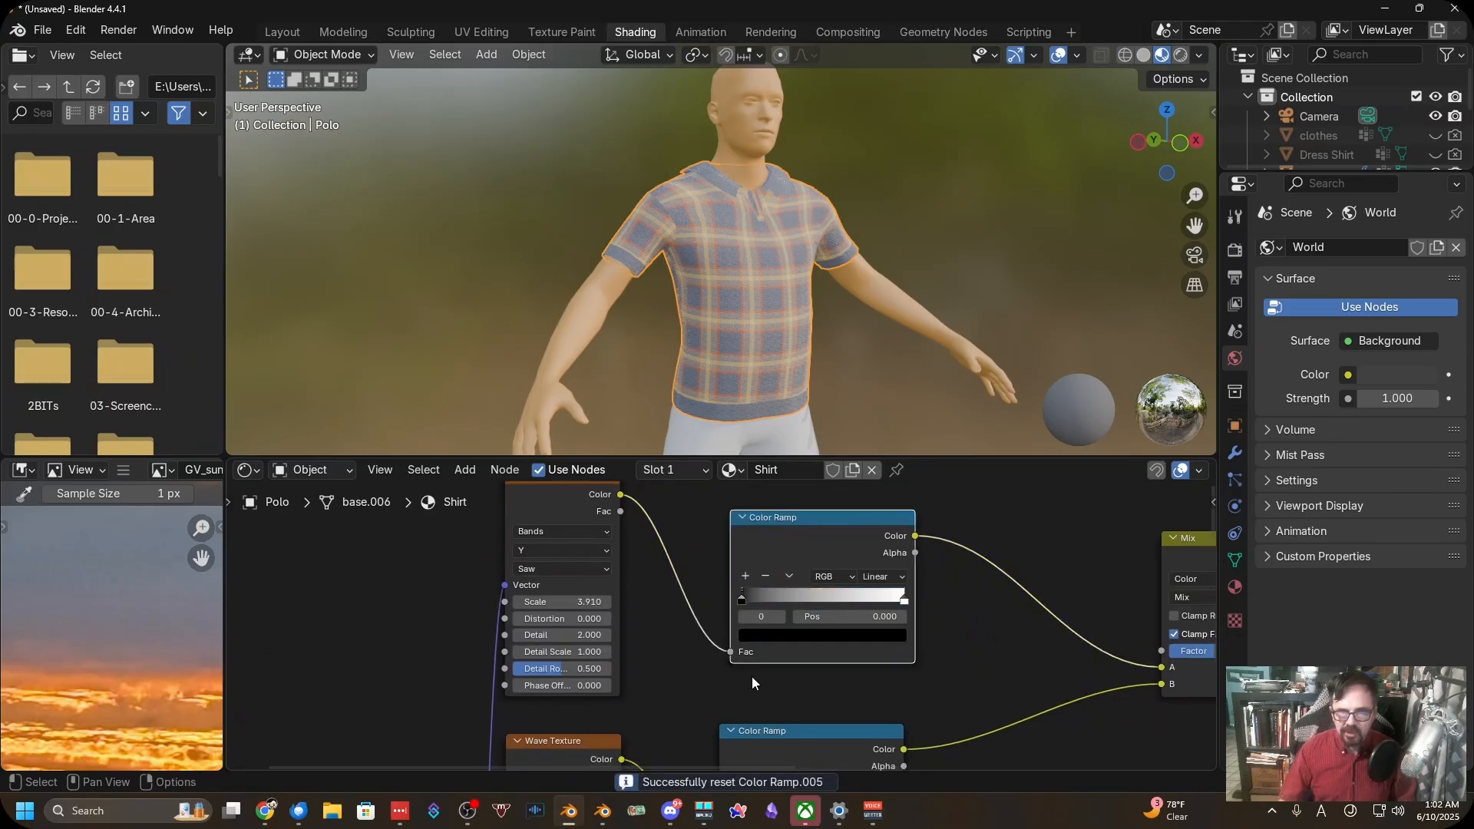
middle_drag(762, 697, 767, 638)
click(790, 693)
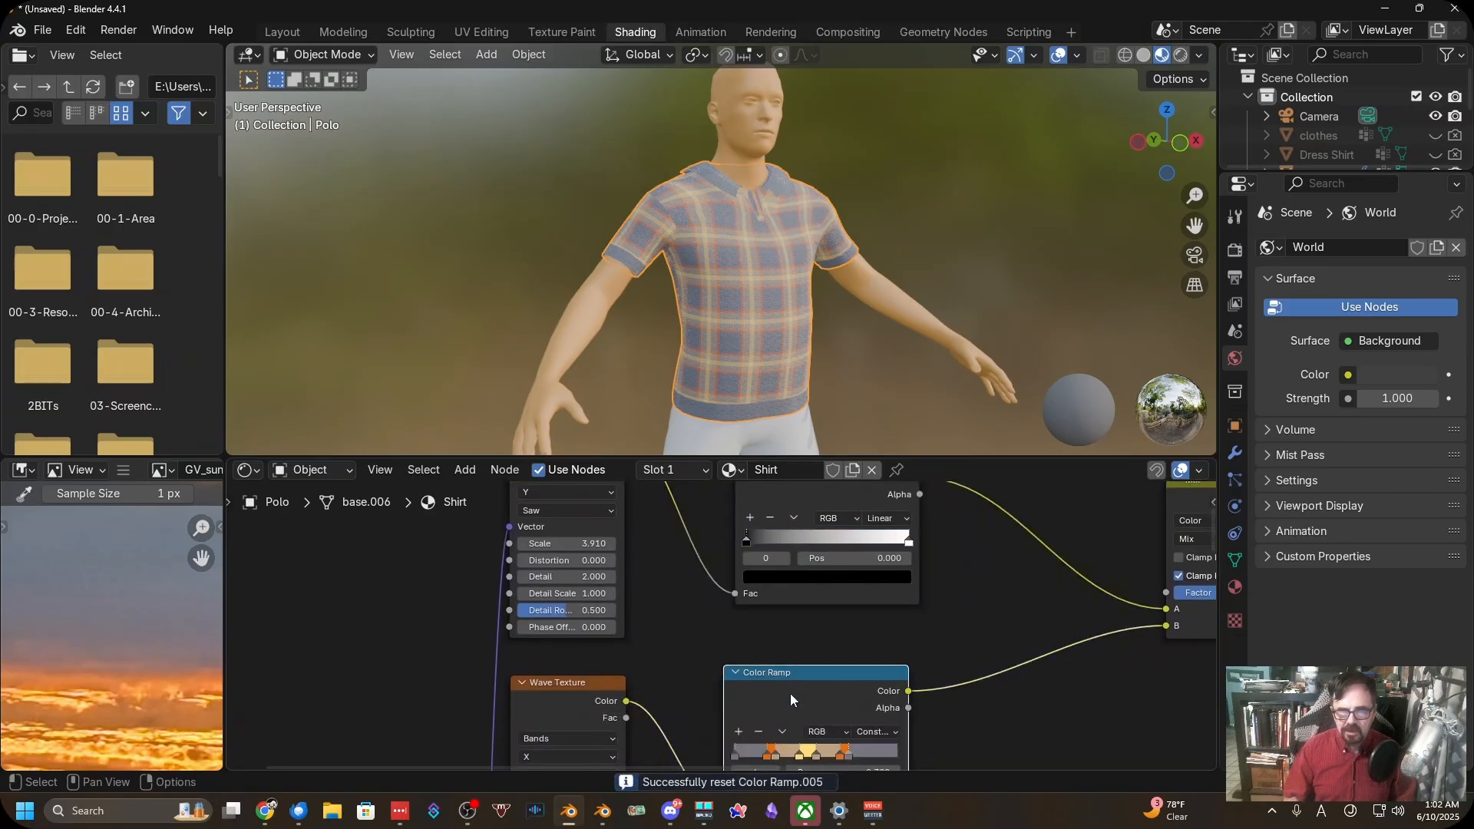
key(BackSpace)
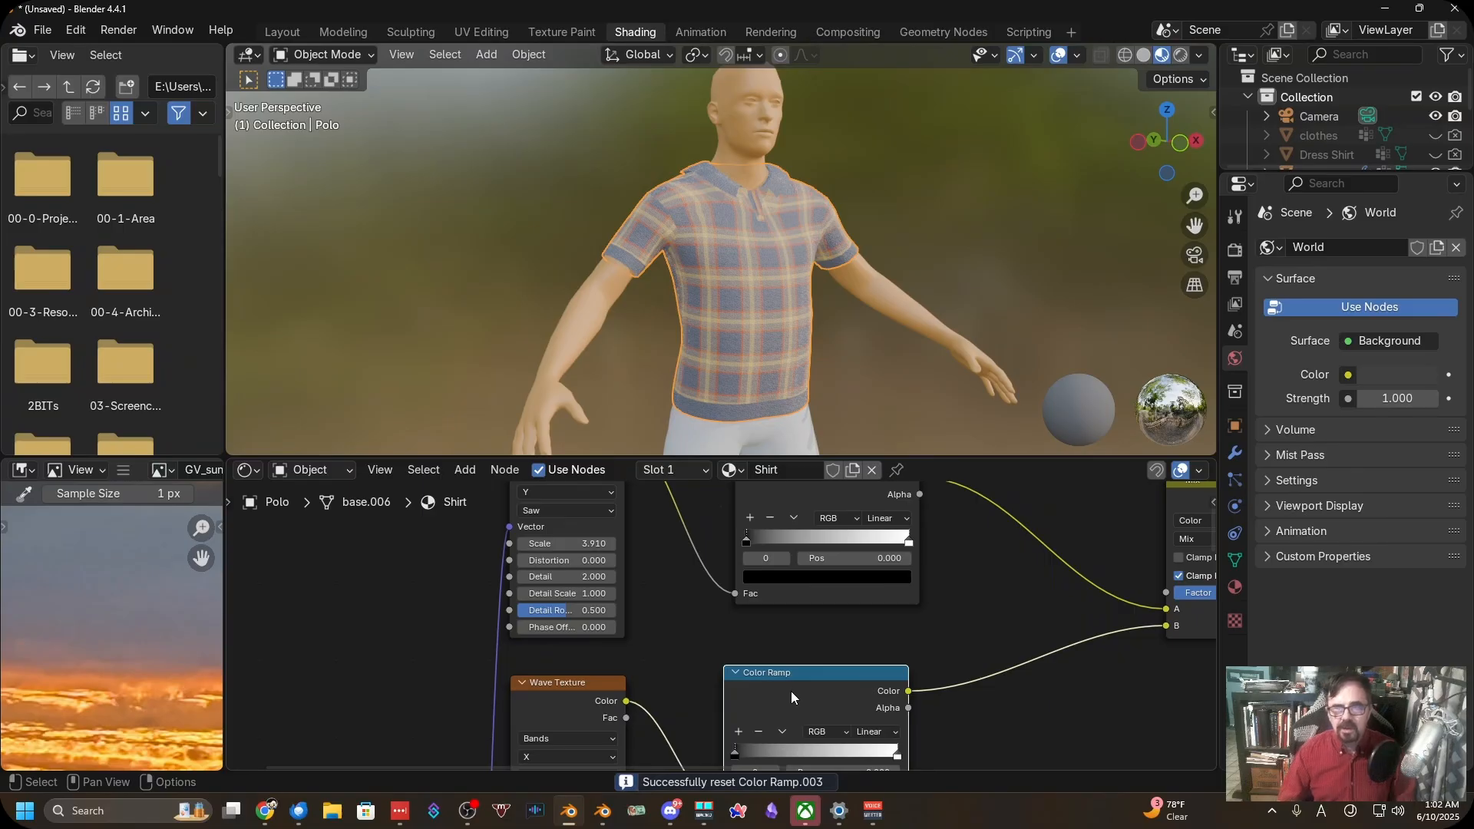
Preview the duplicated Mix node's result directly on the shirt
middle_drag(791, 604, 777, 573)
middle_drag(776, 522, 739, 552)
scroll(766, 588, down, 3)
scroll(766, 588, down, 2)
scroll(739, 553, up, 4)
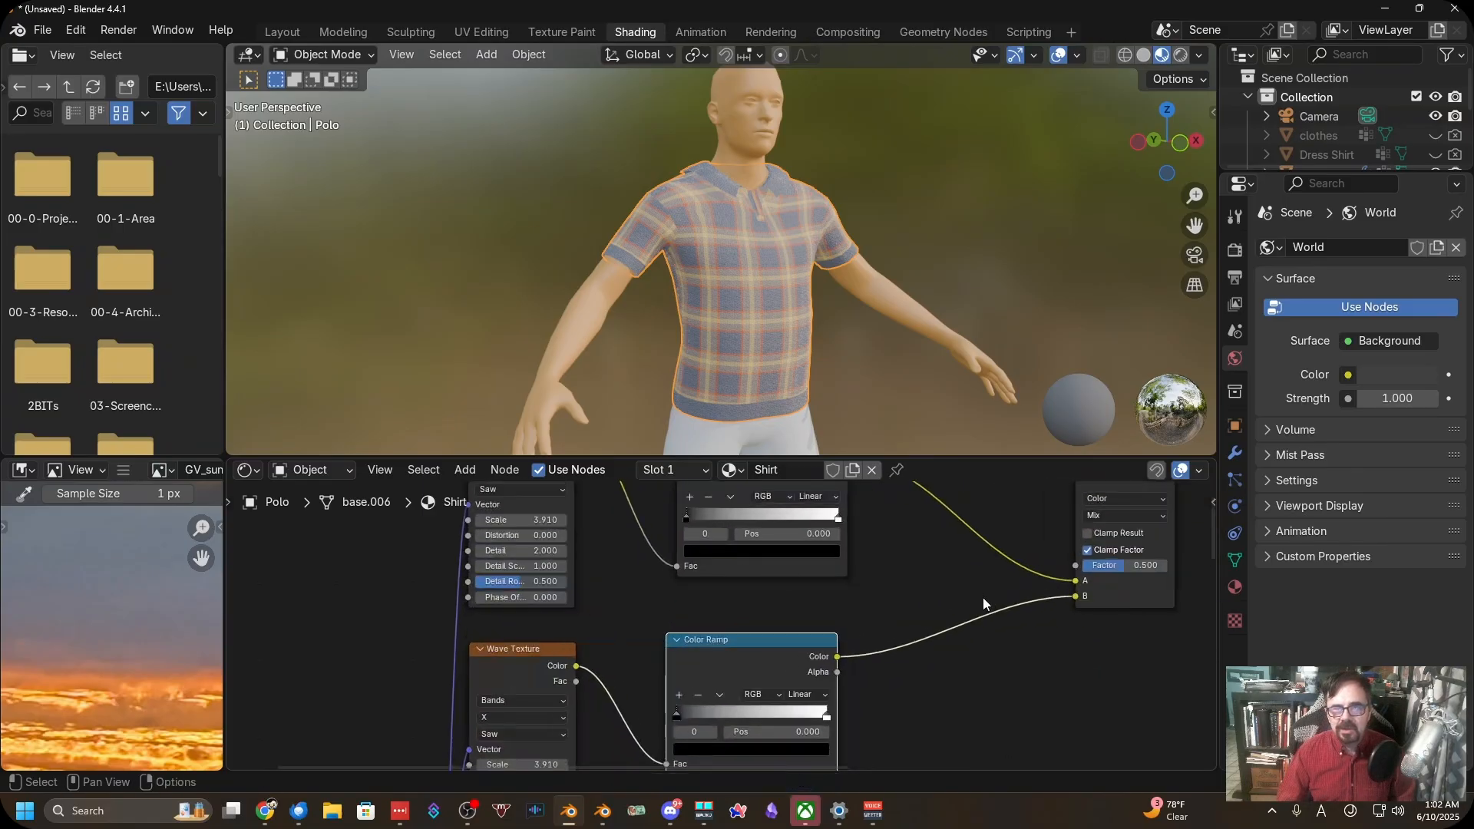
scroll(960, 591, down, 6)
ctrl+shift+click(979, 532)
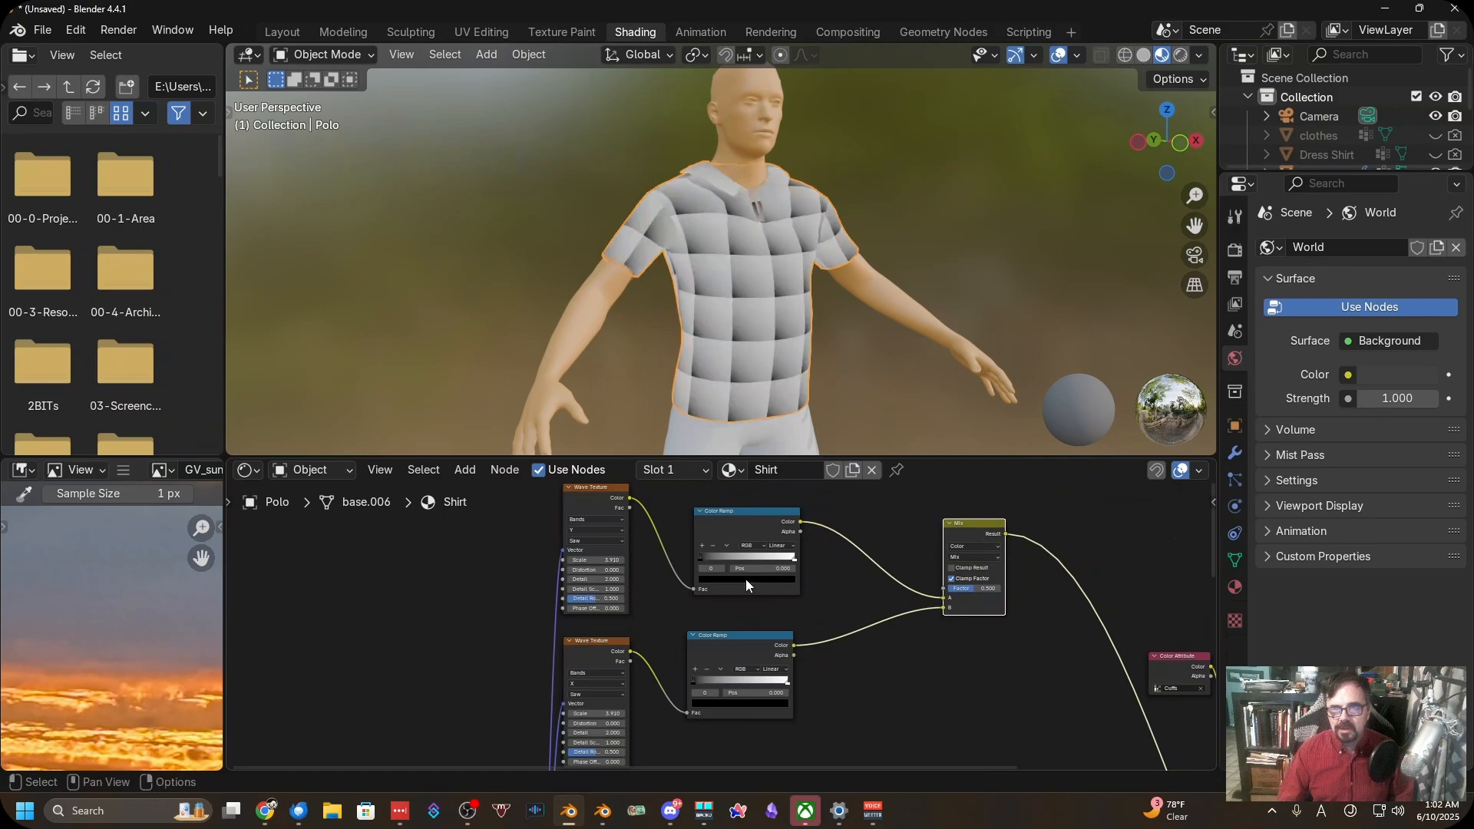
Set the interpolation of the lower duplicated Color Ramp to Constant
scroll(743, 579, up, 3)
scroll(743, 578, up, 1)
middle_drag(743, 578, 722, 627)
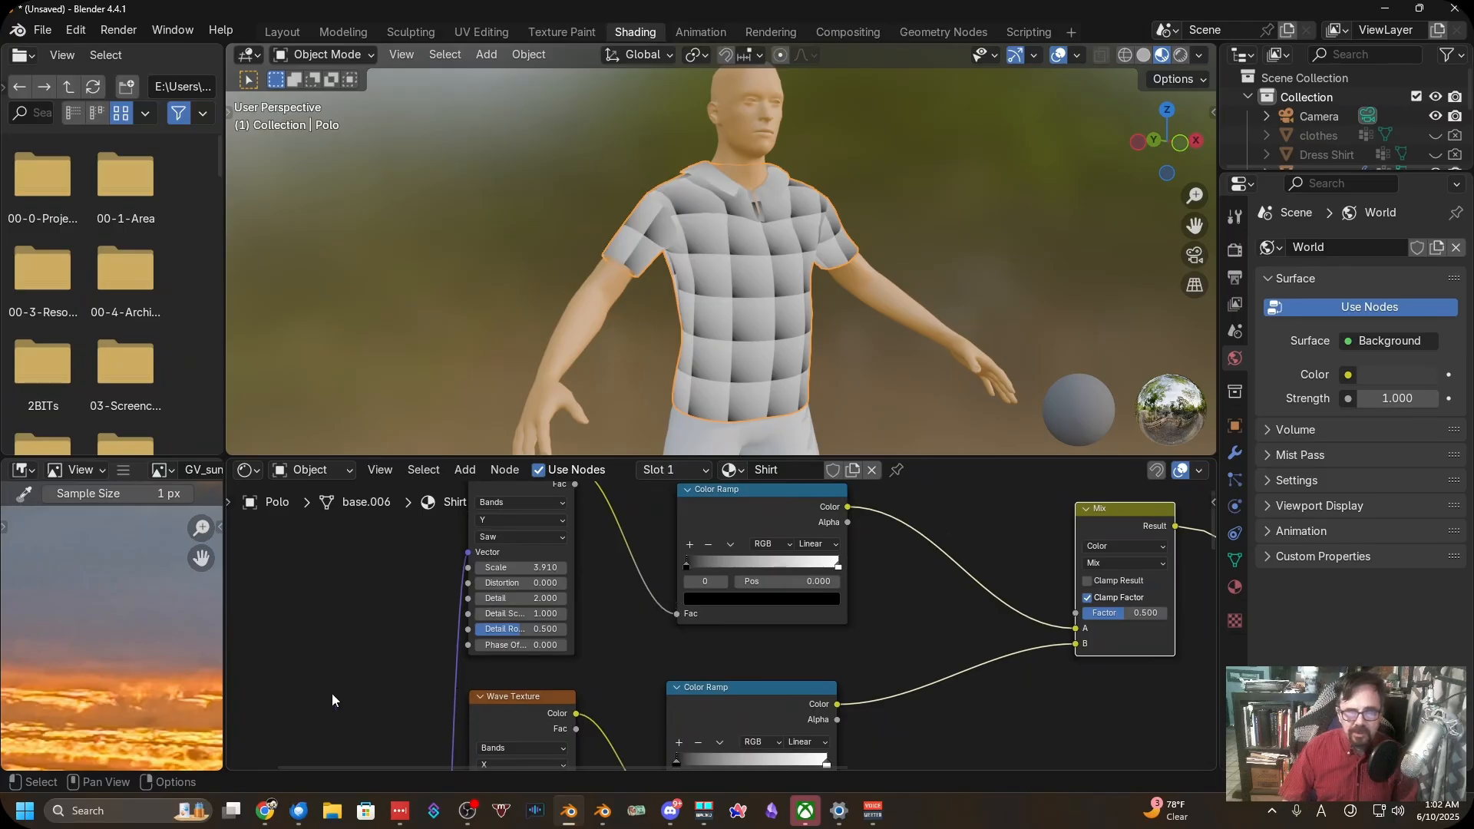
middle_drag(737, 648, 717, 532)
scroll(697, 581, up, 1)
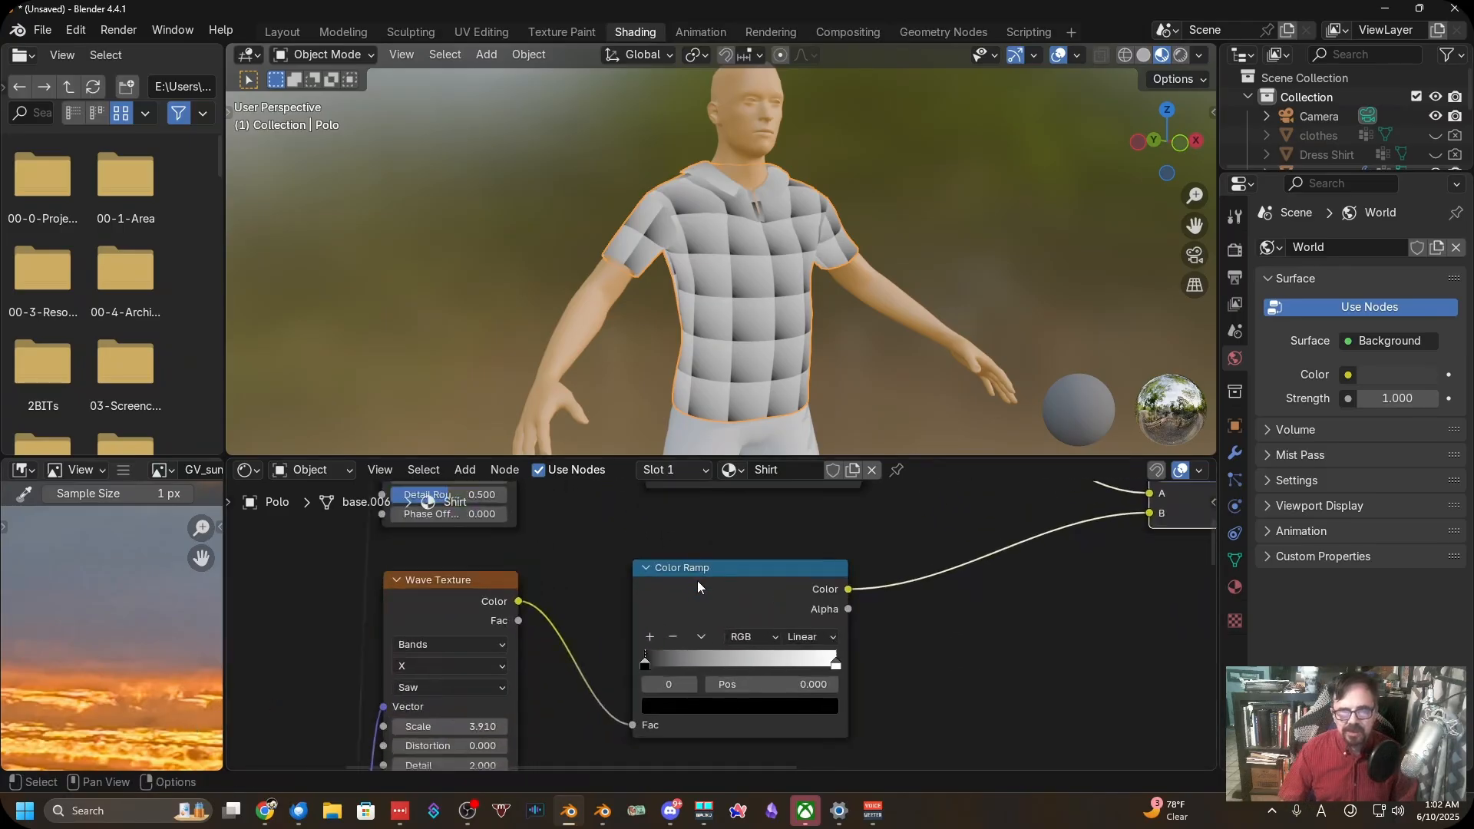
scroll(697, 586, up, 2)
click(843, 641)
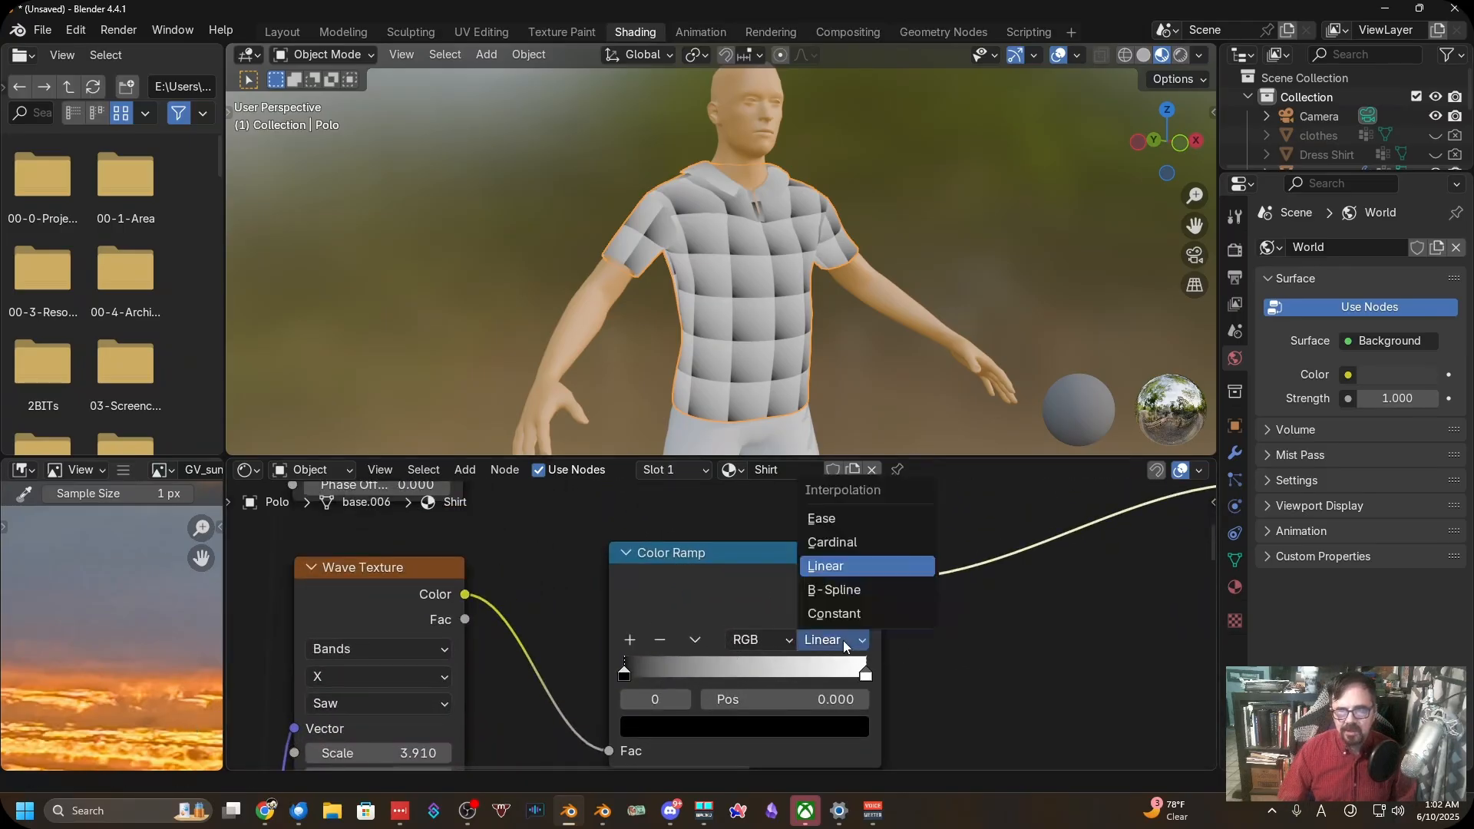
click(846, 614)
Set the interpolation of the upper duplicated Color Ramp to Constant
shift+scroll(822, 651, down, 4)
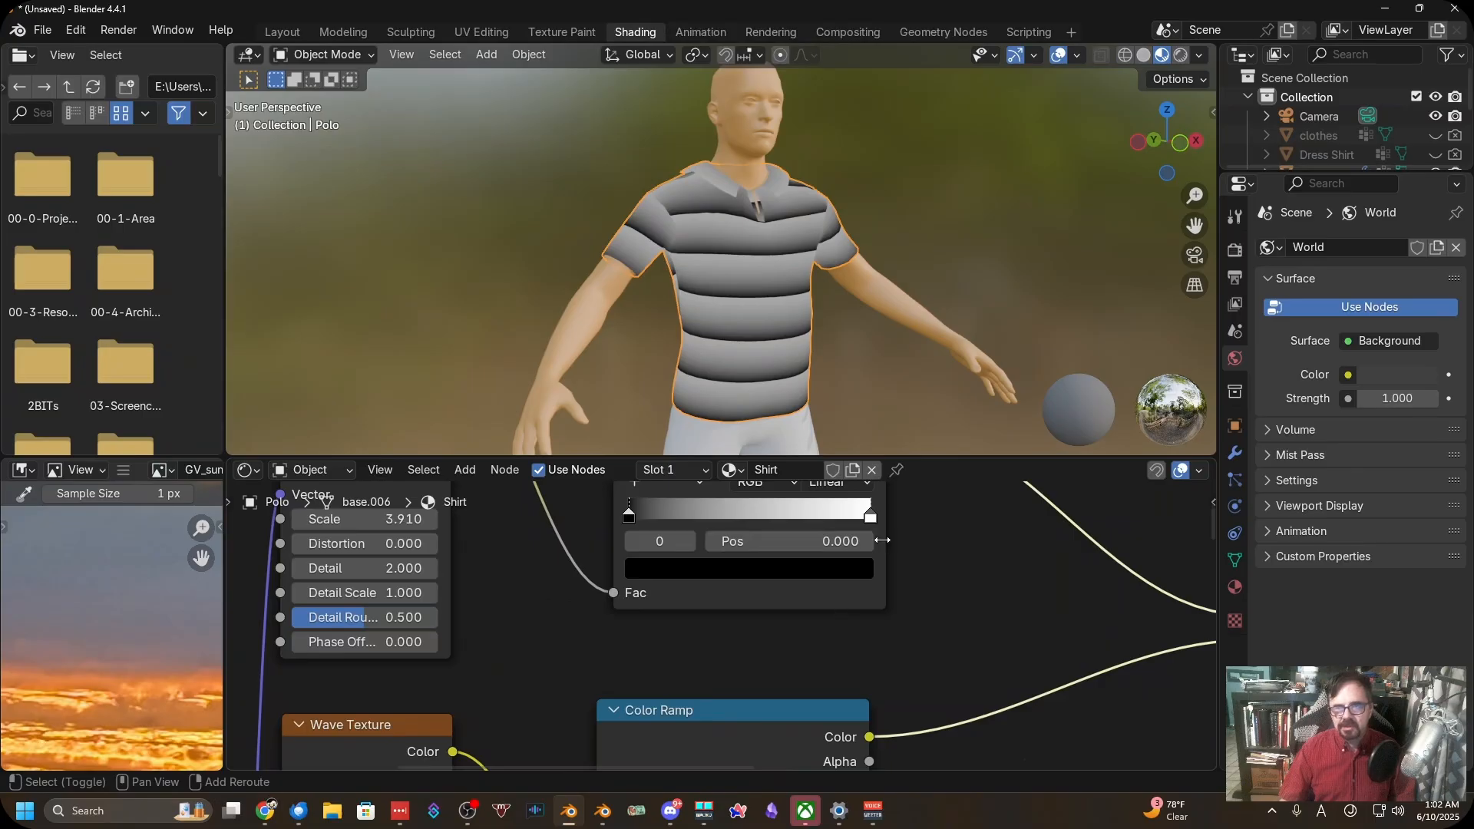
shift+scroll(882, 541, up, 3)
click(837, 581)
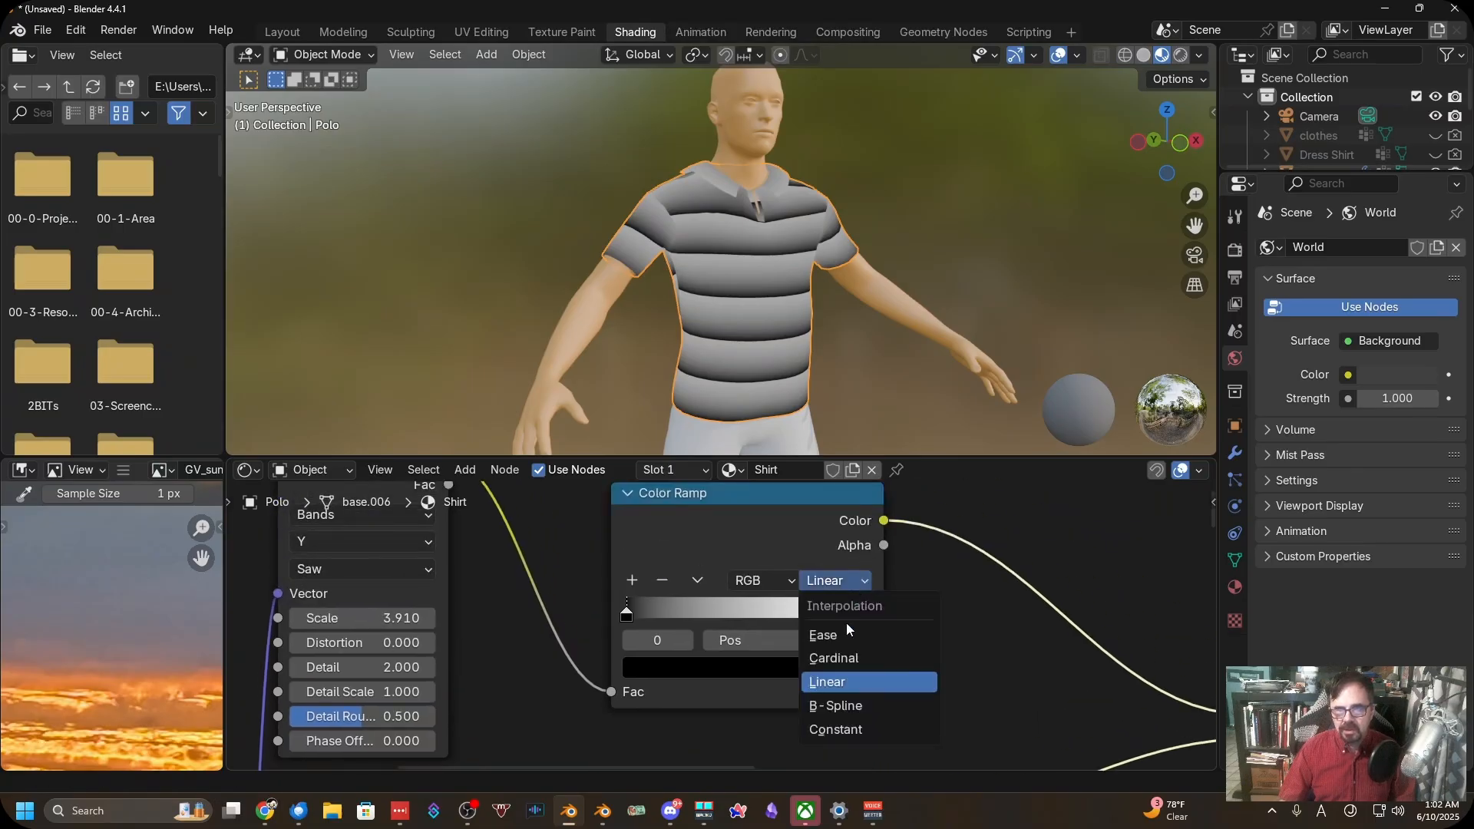
click(840, 729)
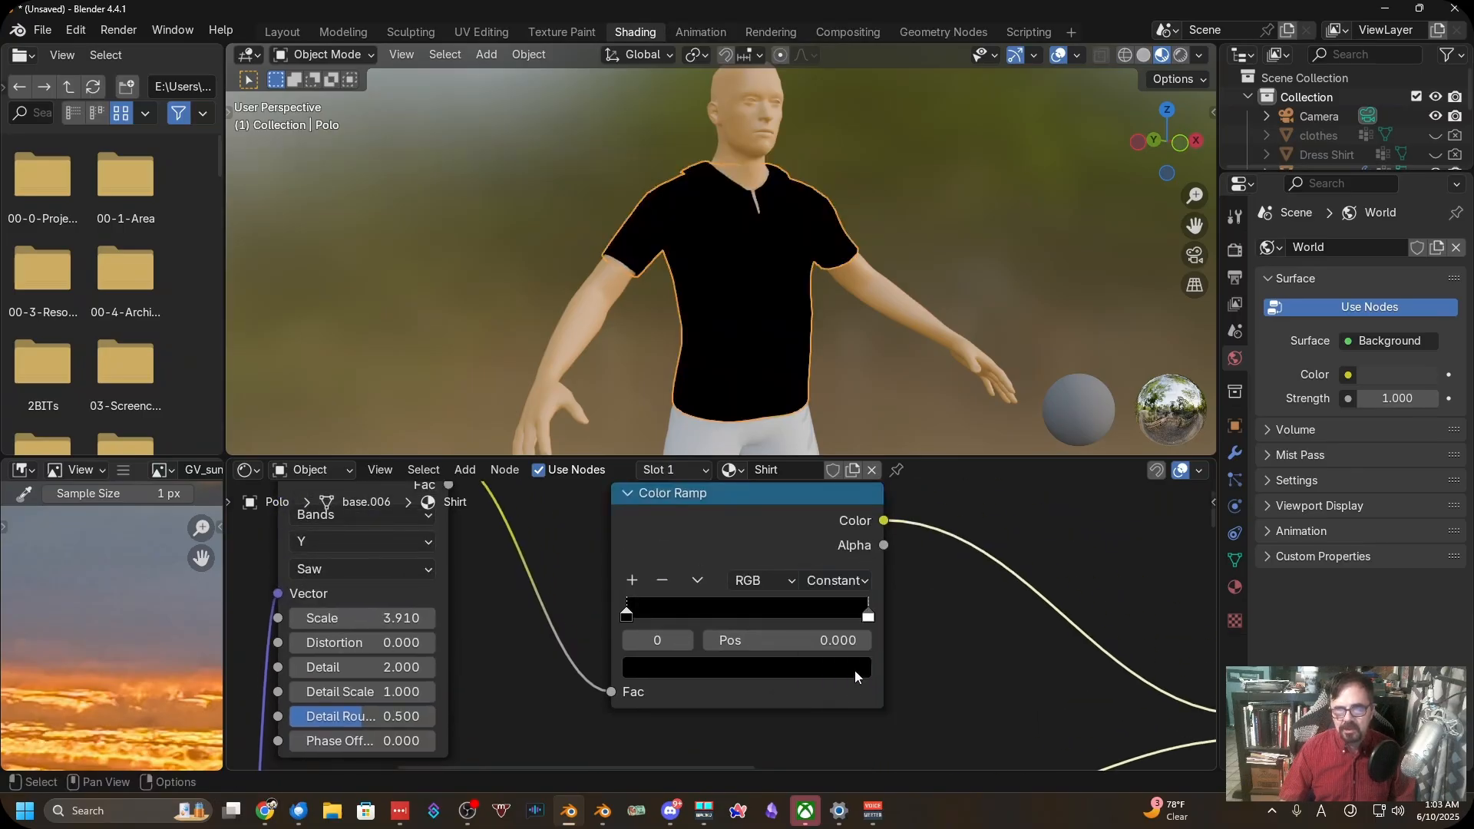
Slide the white stops of both duplicated Color Ramps towards the middle, placing the lower ramp's stop at about 0.53
drag(868, 610, 761, 611)
scroll(944, 710, down, 3)
middle_drag(960, 717, 947, 522)
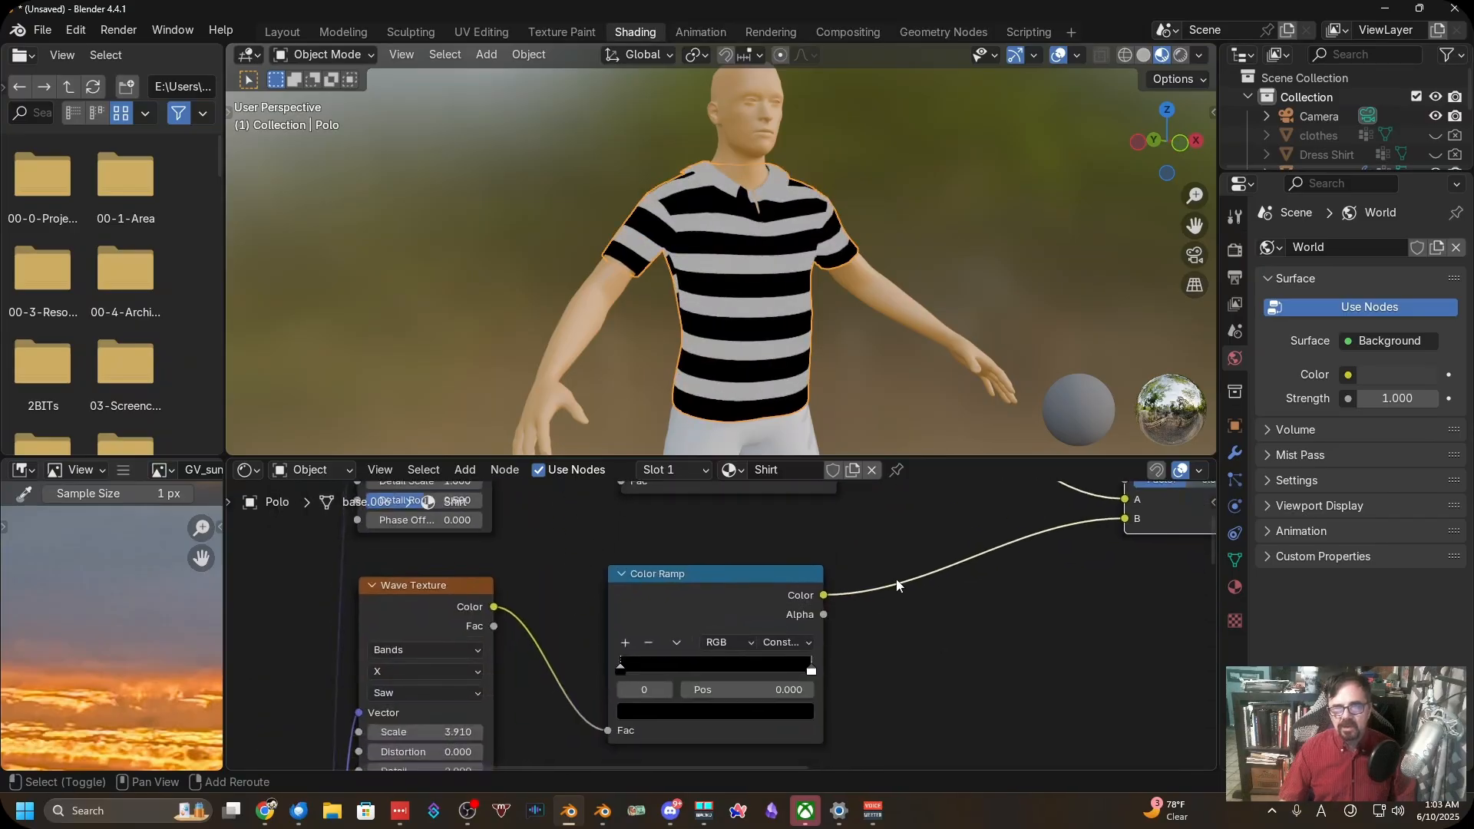
drag(812, 674, 722, 668)
scroll(725, 350, up, 4)
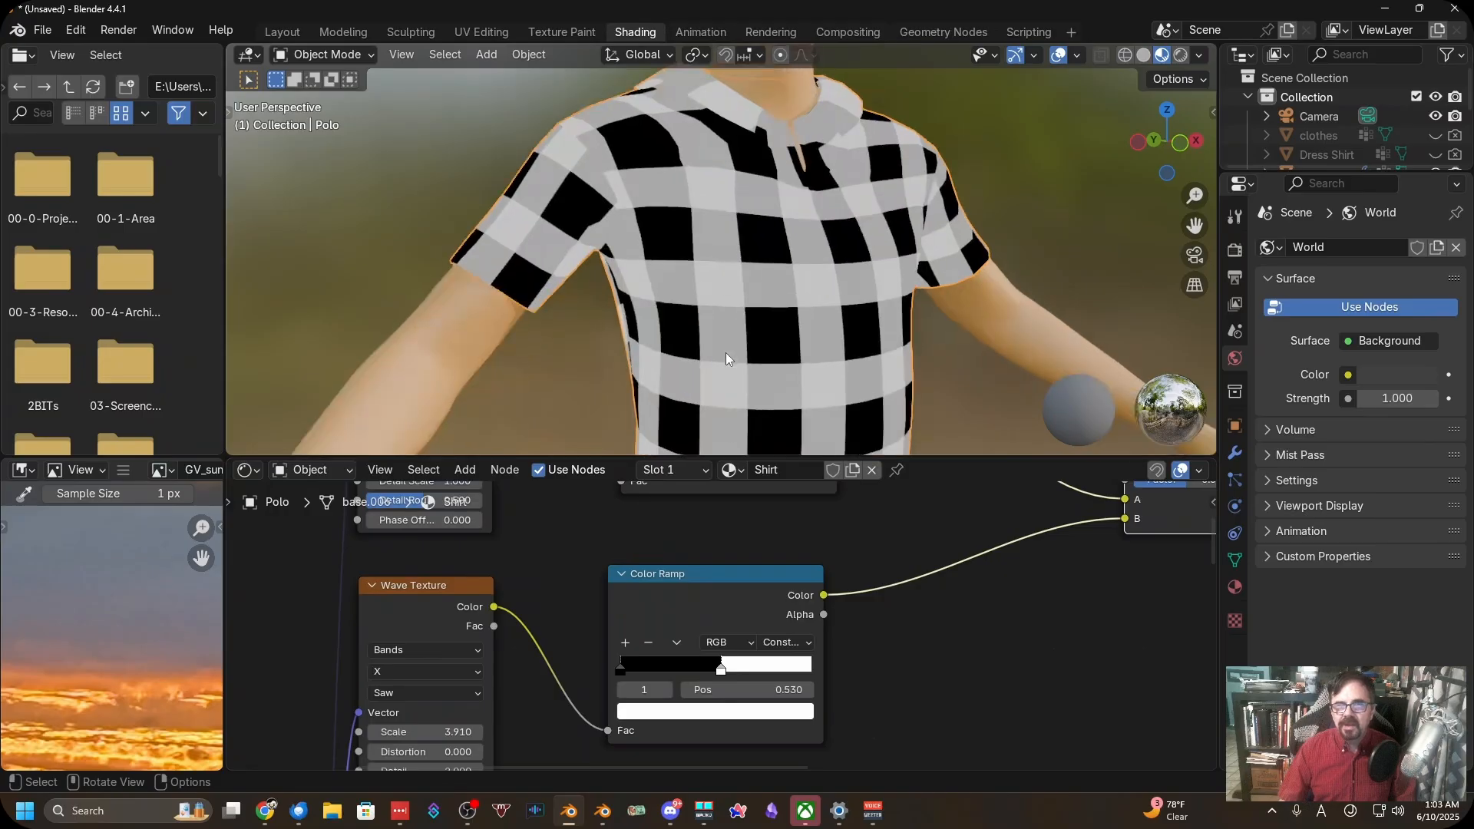
Set the white stop's position to exactly 0.5 in both the lower and upper duplicated Color Ramps
scroll(760, 676, down, 1)
click(783, 687)
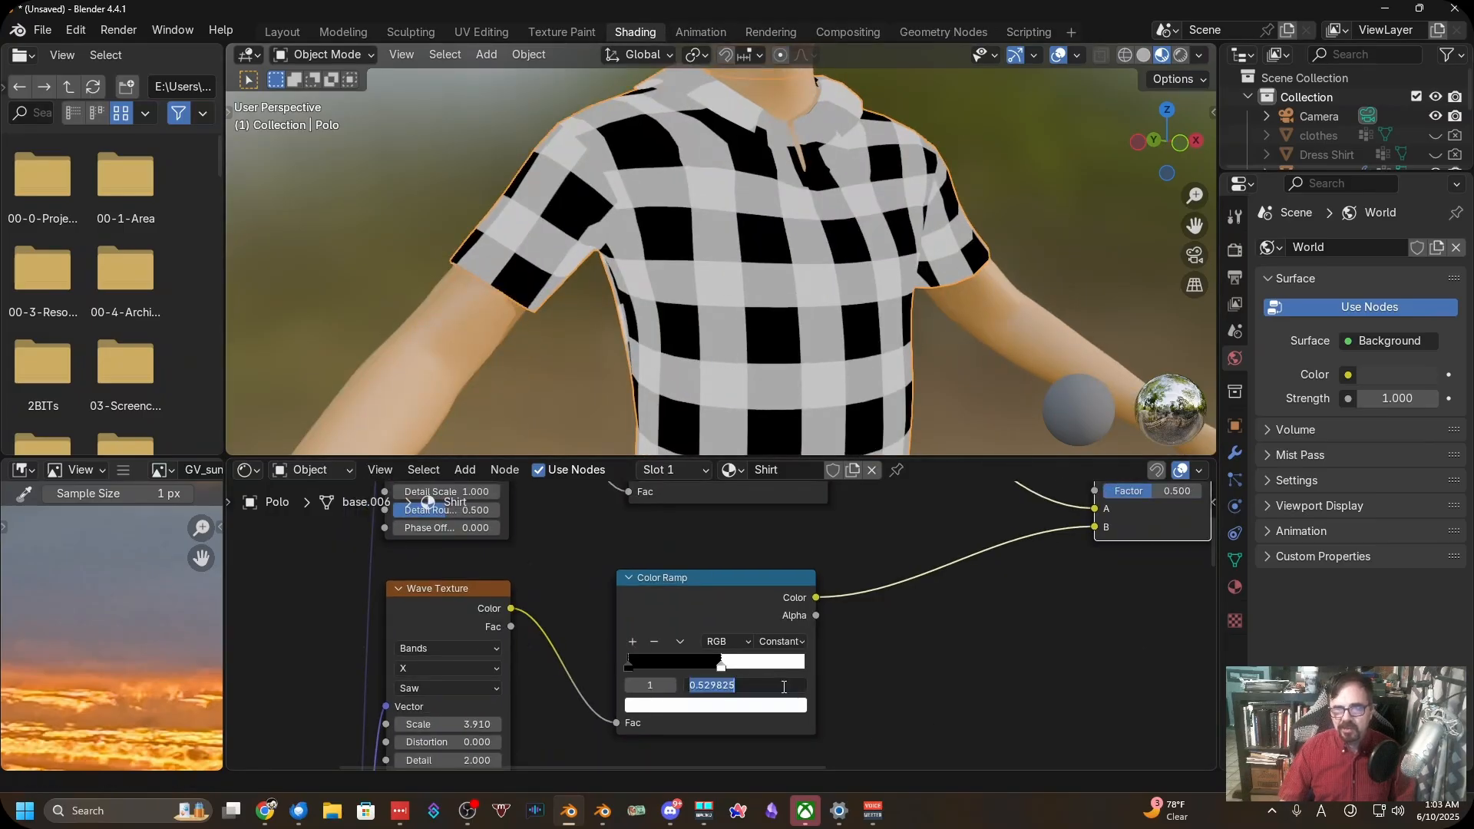
text(.5)
key(Return)
middle_drag(785, 524, 782, 638)
click(756, 569)
text(.5)
key(Return)
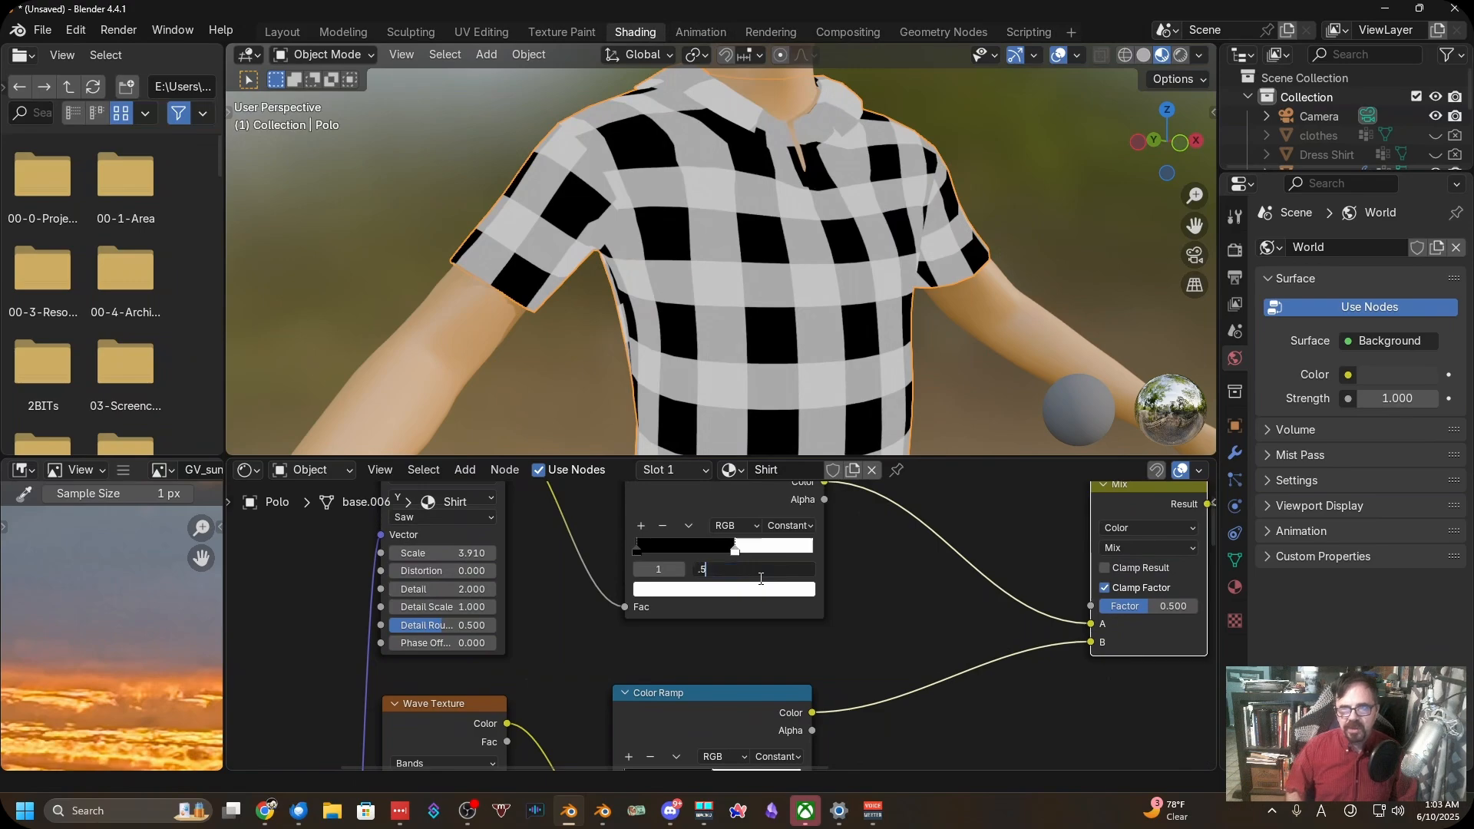
middle_drag(849, 491, 856, 572)
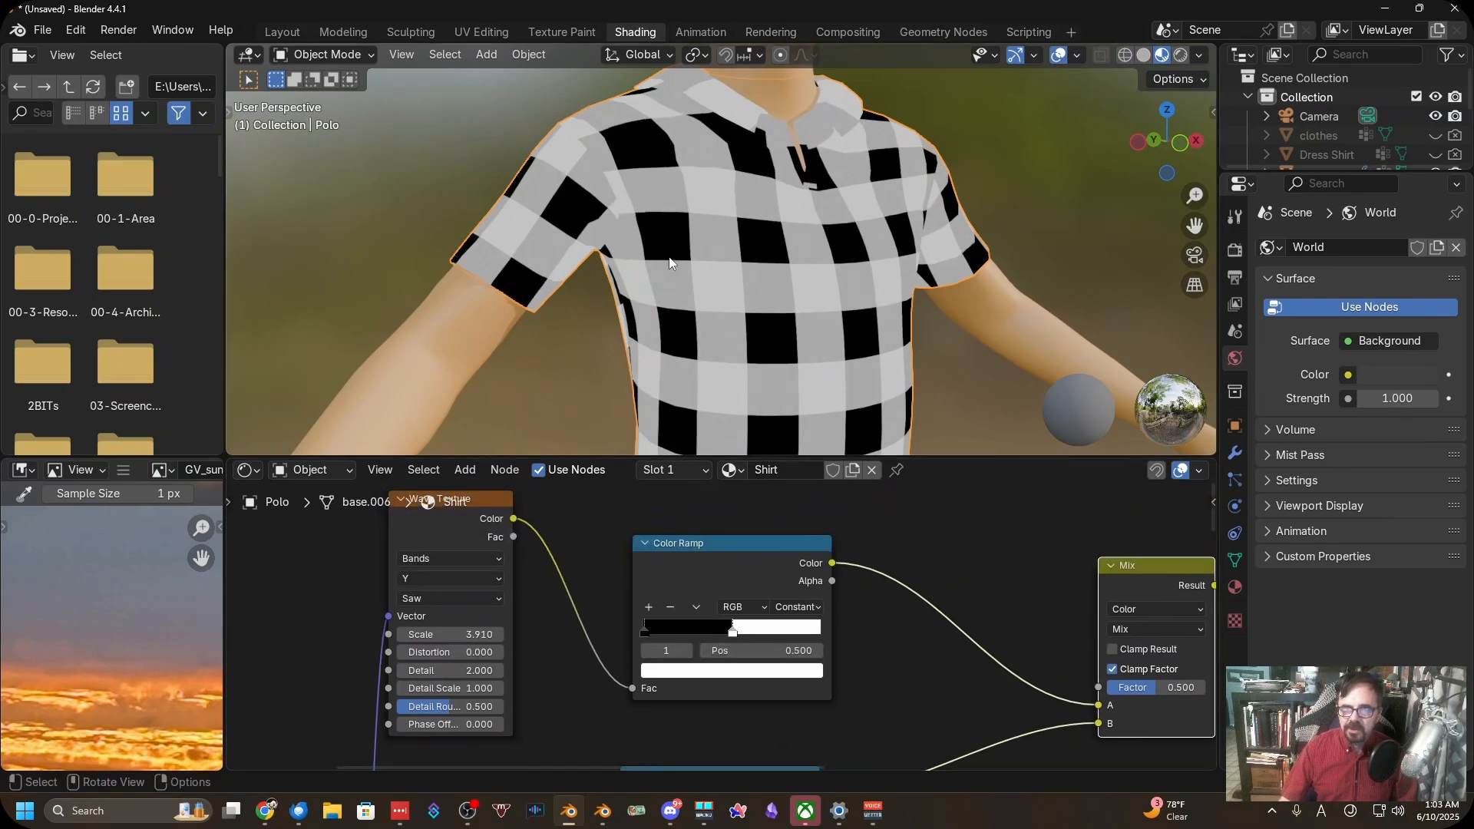
Try the Darken and Multiply blending modes on the duplicated Mix node
scroll(670, 263, down, 2)
middle_drag(955, 547, 790, 516)
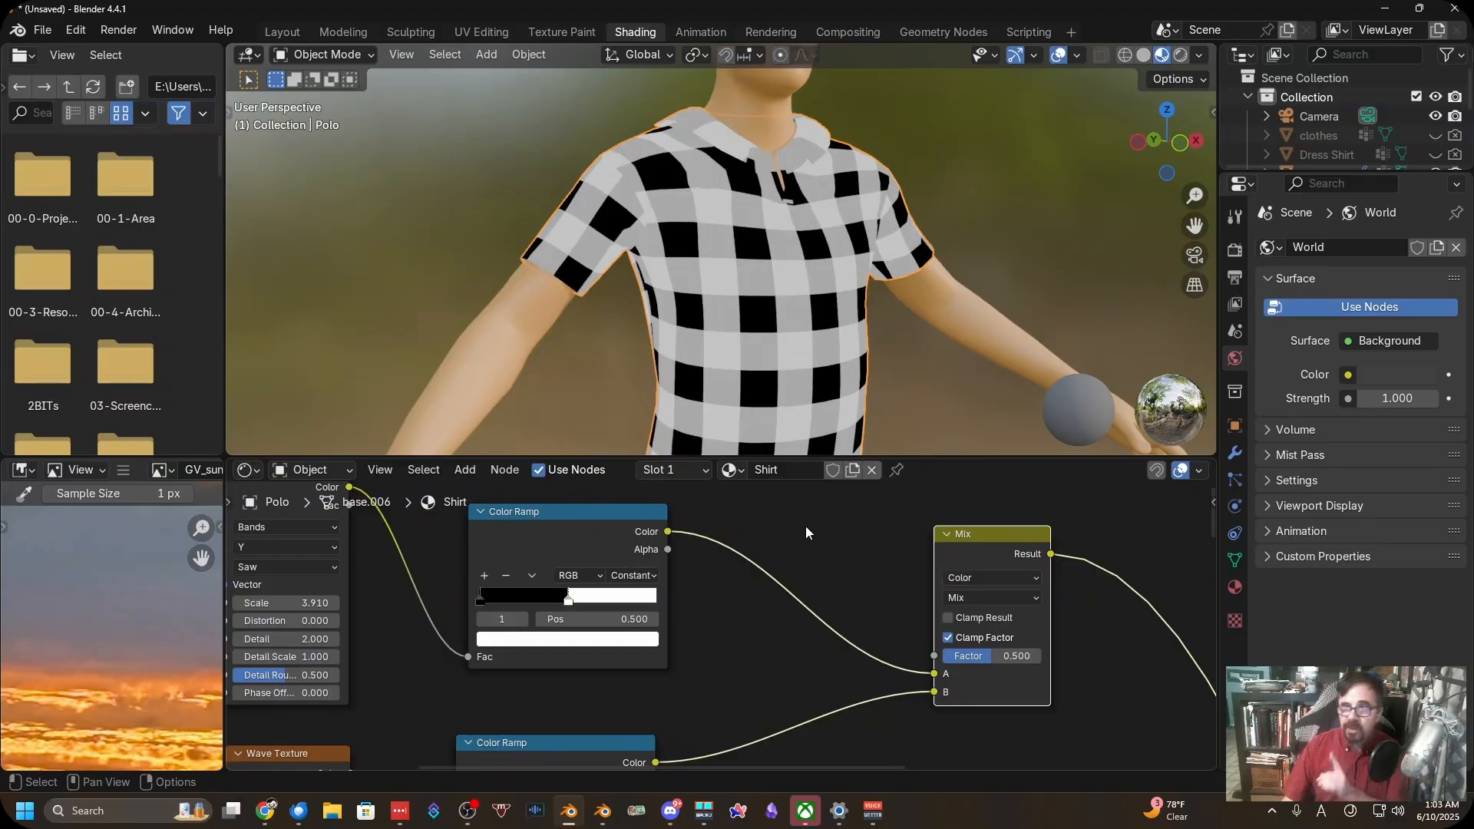
middle_drag(844, 608, 771, 614)
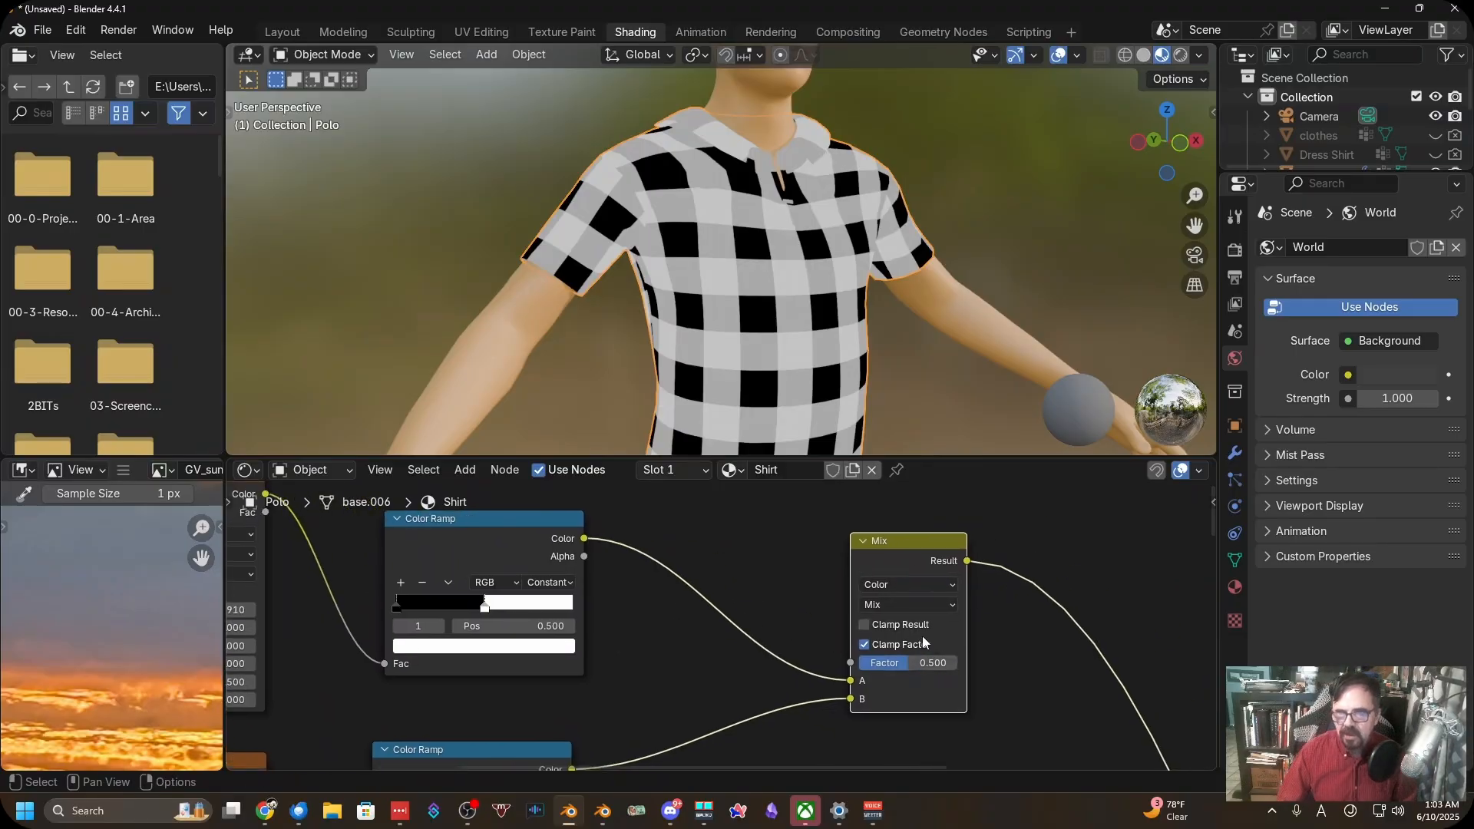
click(915, 605)
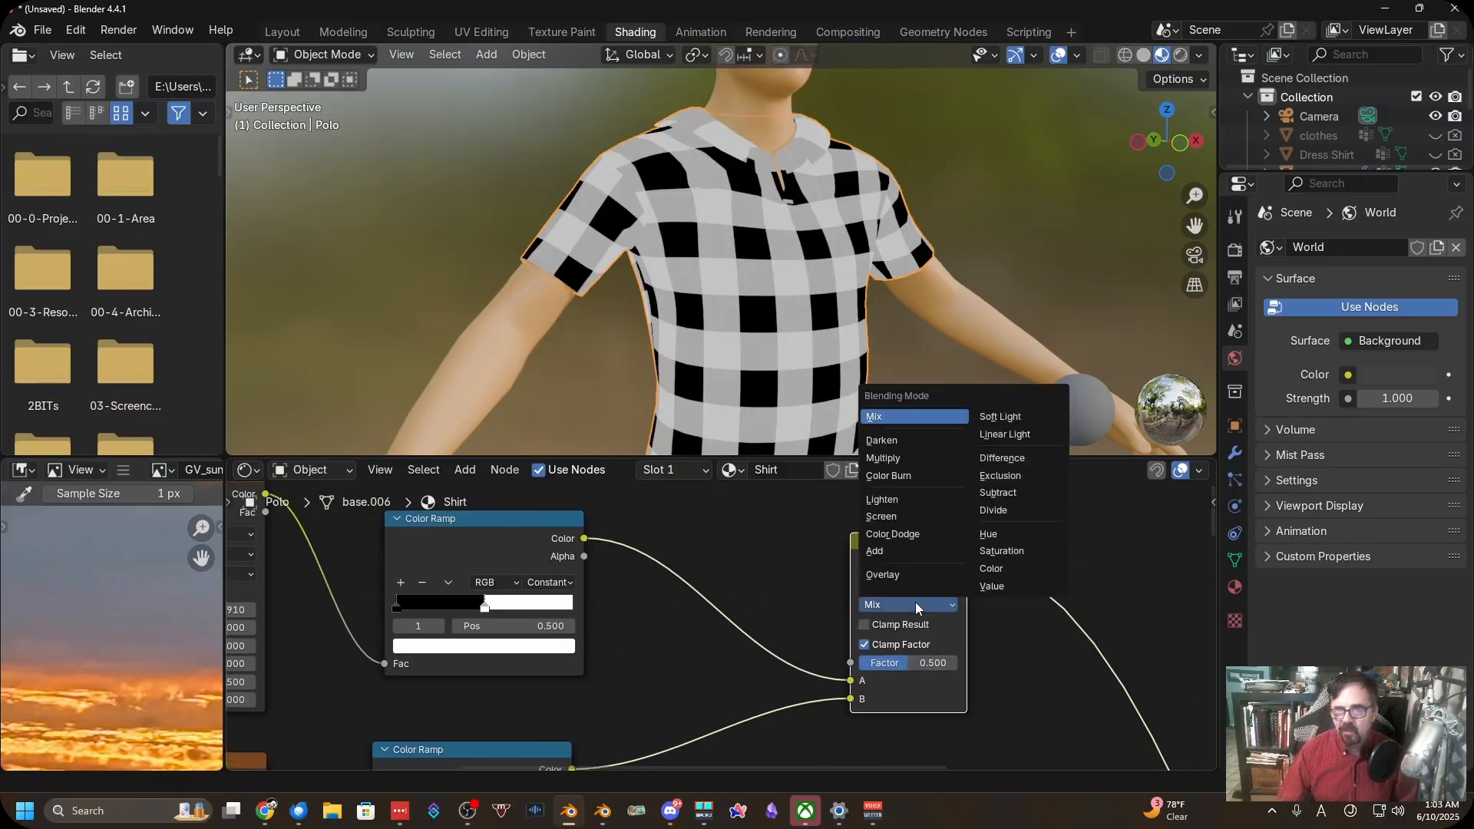
click(918, 442)
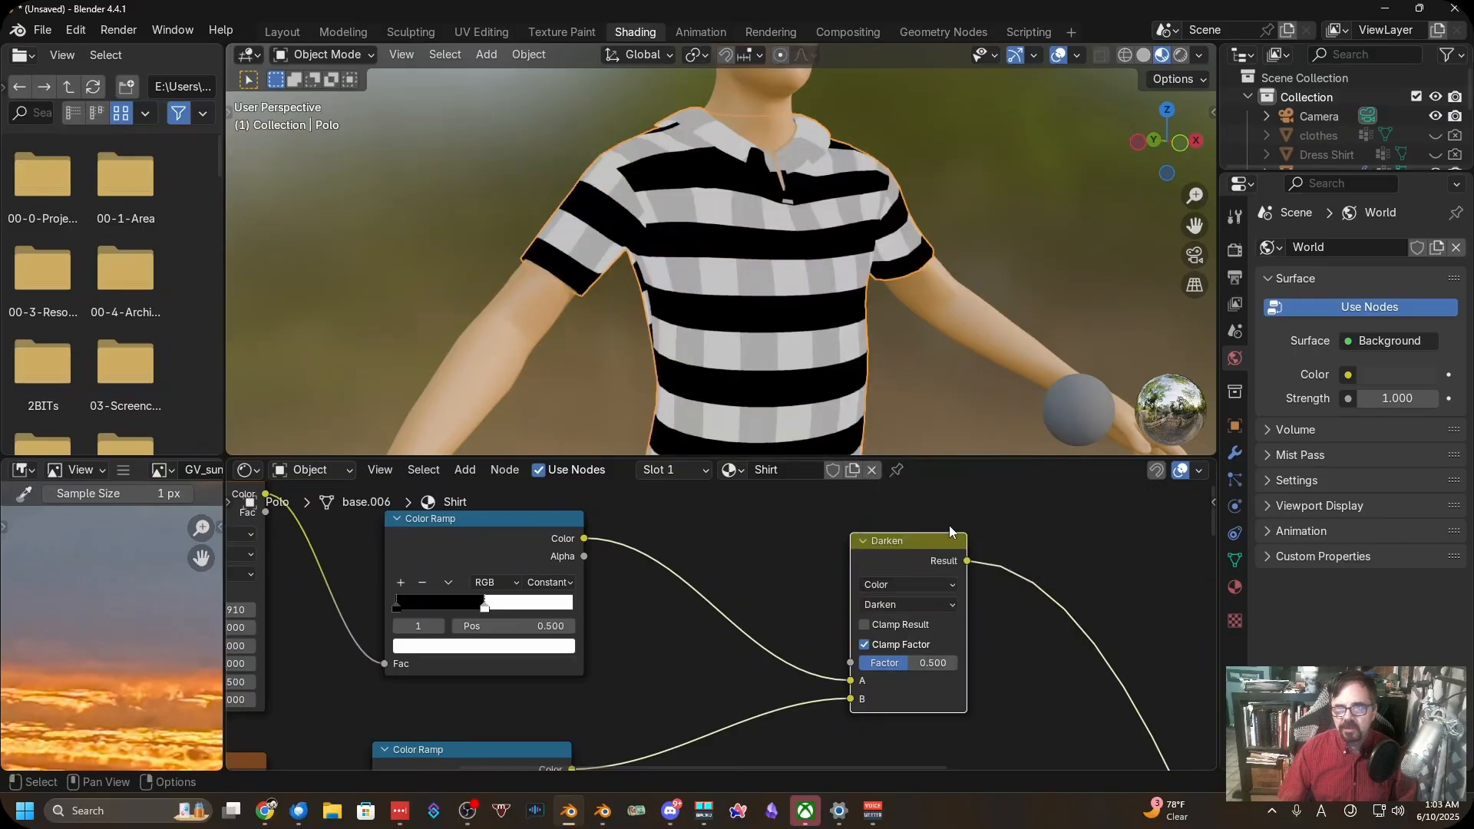
click(914, 606)
click(919, 459)
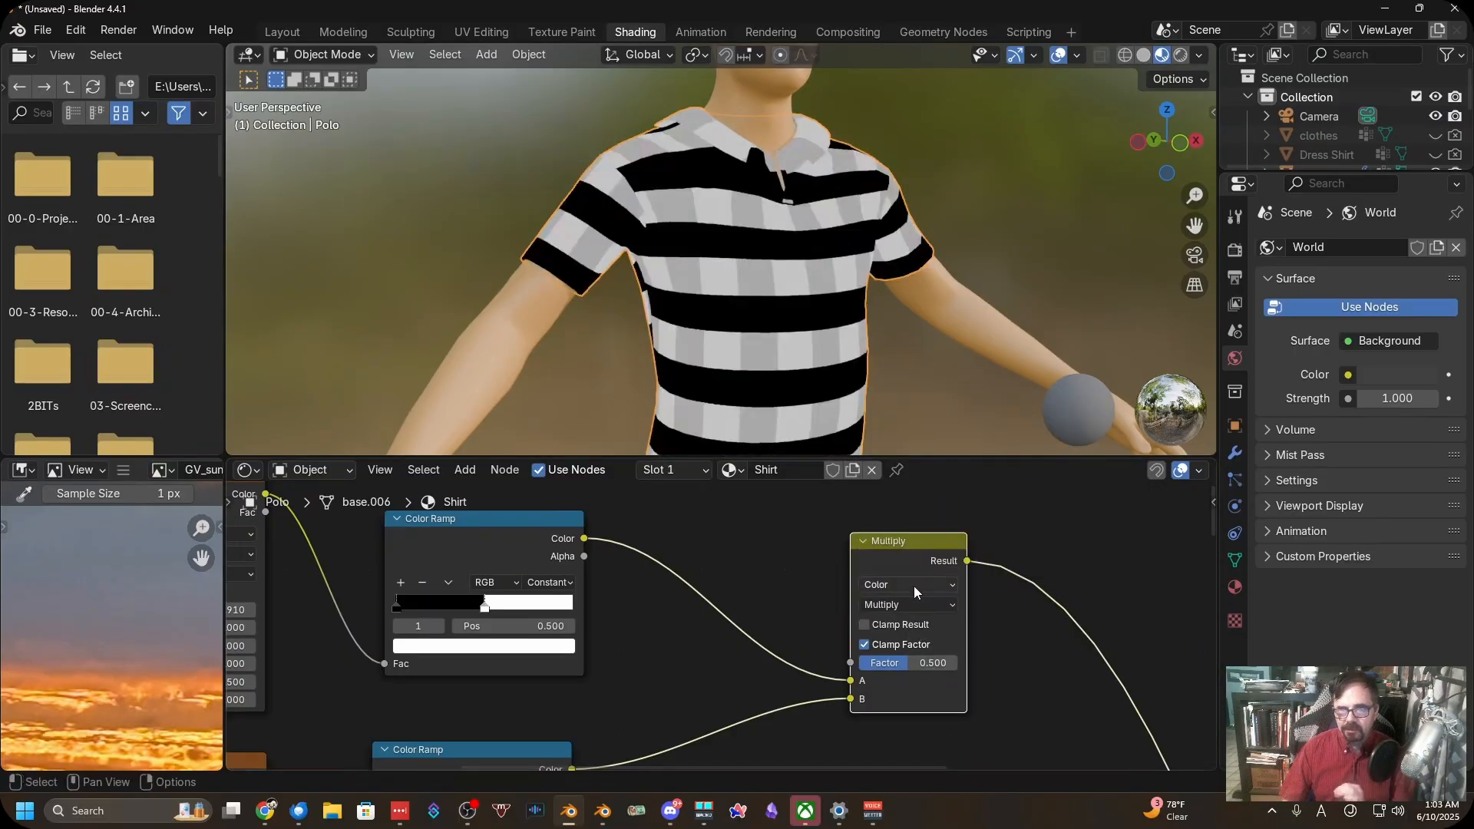
Try the Color Burn, Lighten and Screen blending modes on the duplicated Mix node
click(914, 607)
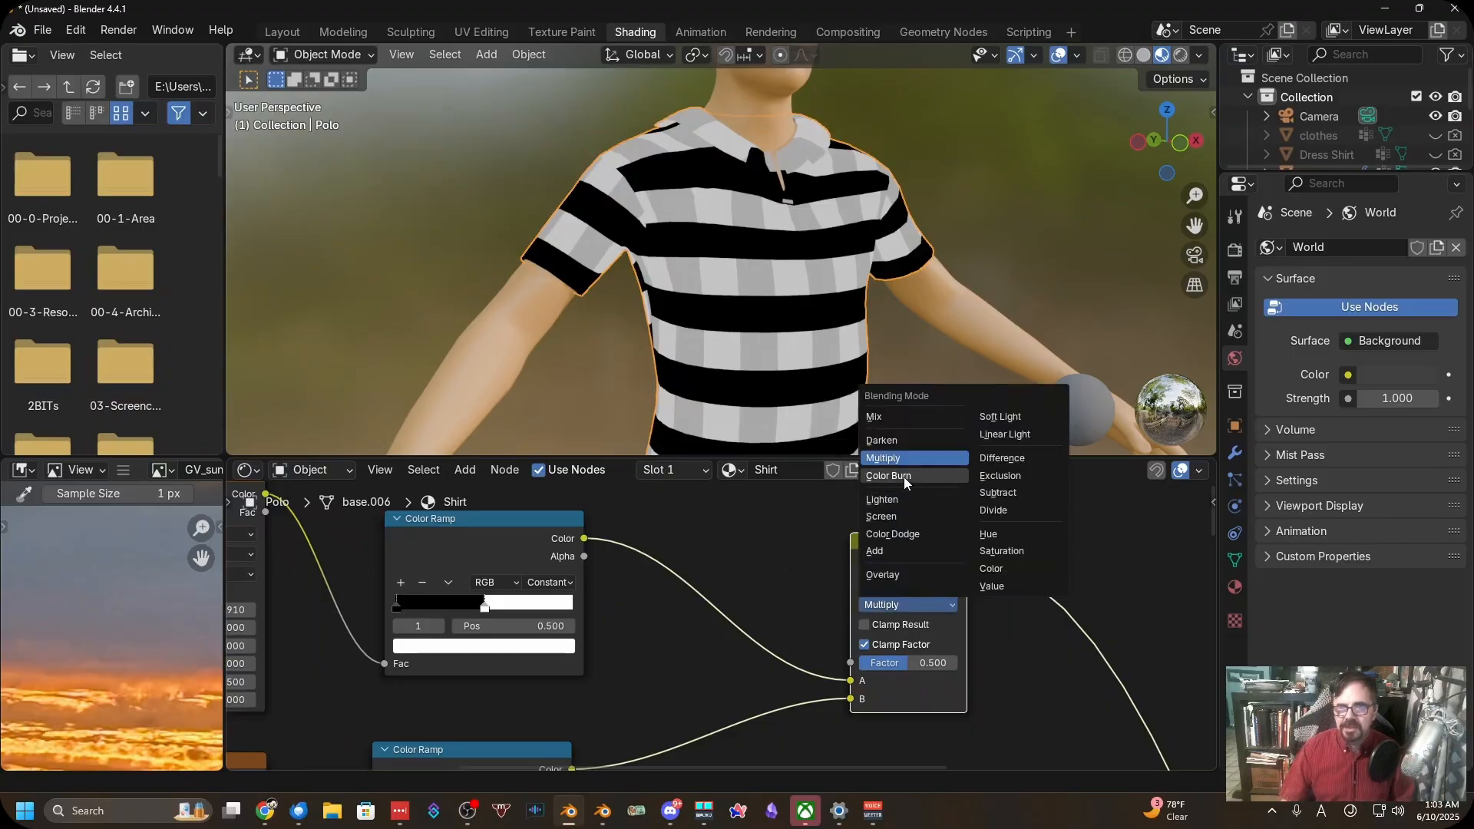
click(902, 476)
click(915, 611)
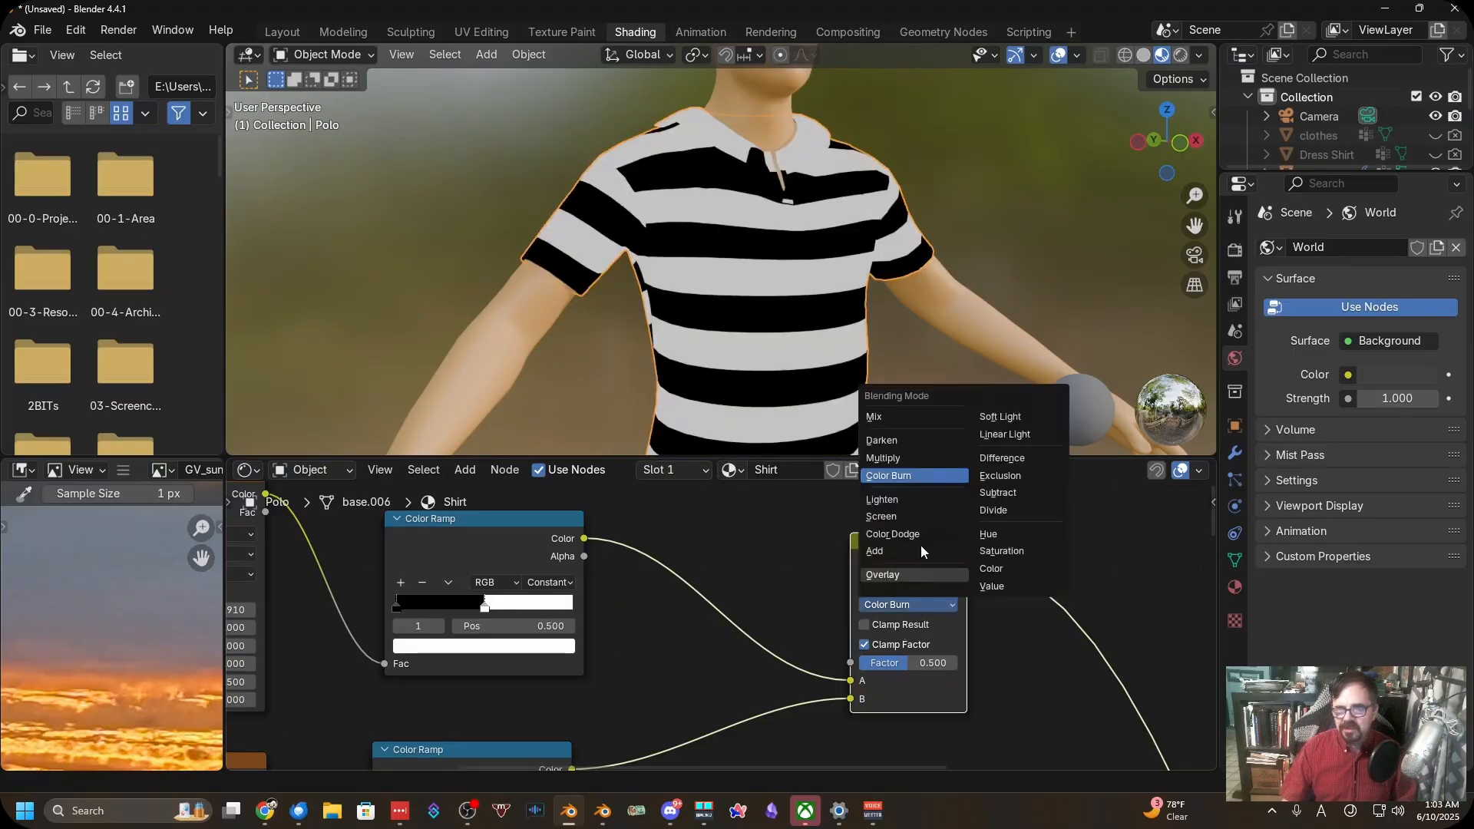
click(924, 505)
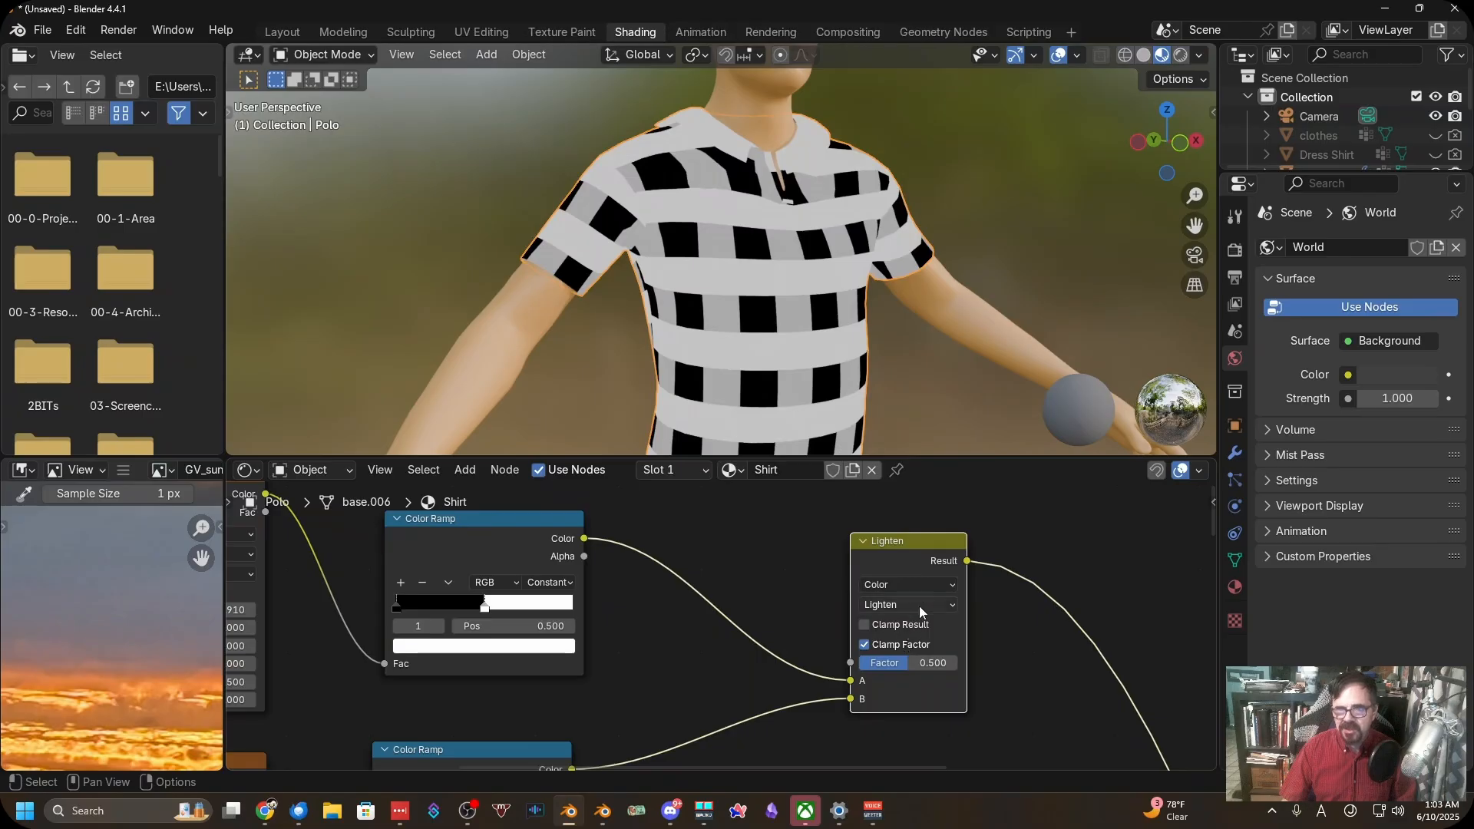
click(919, 606)
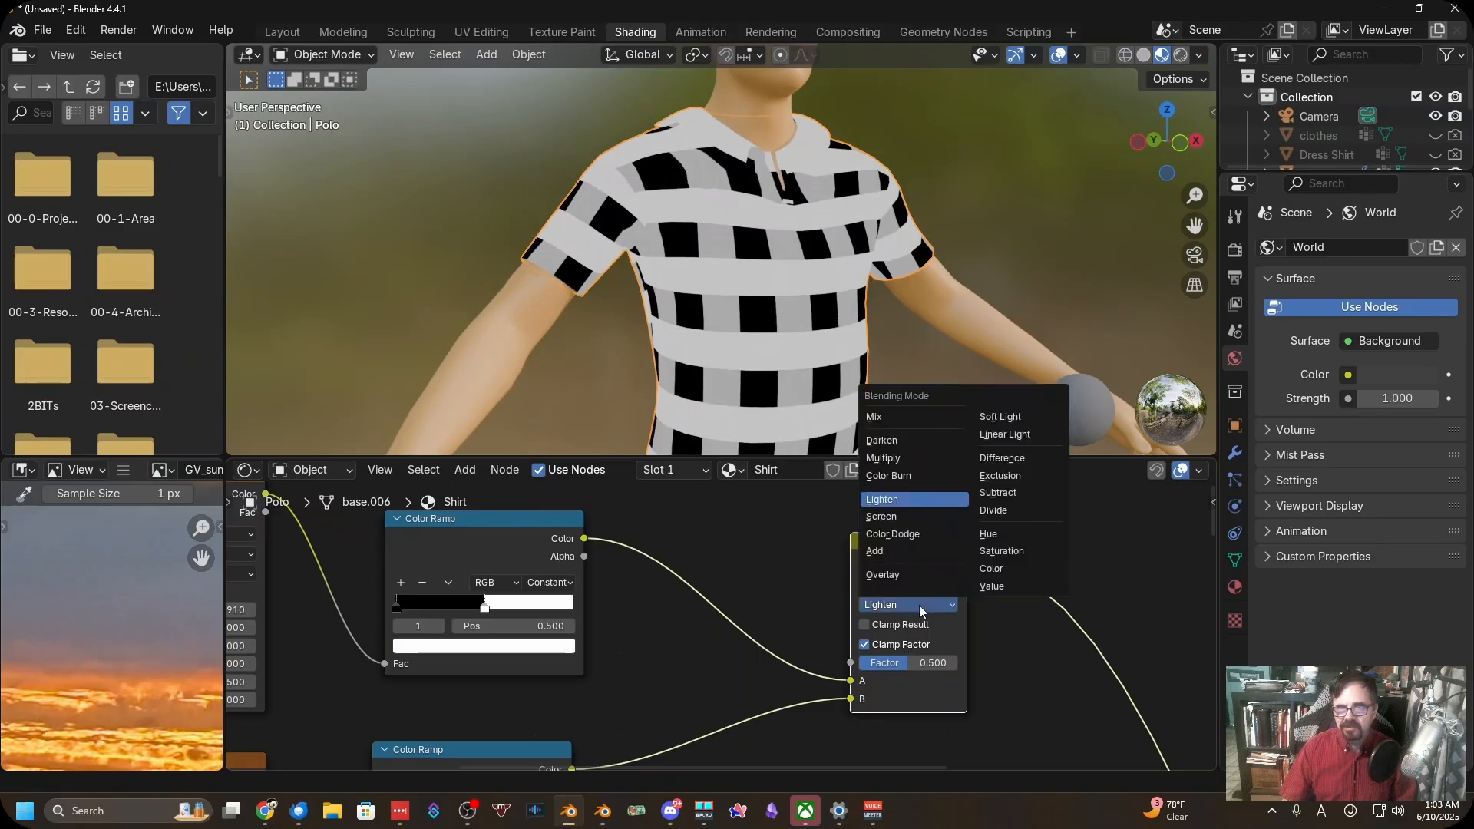
click(912, 519)
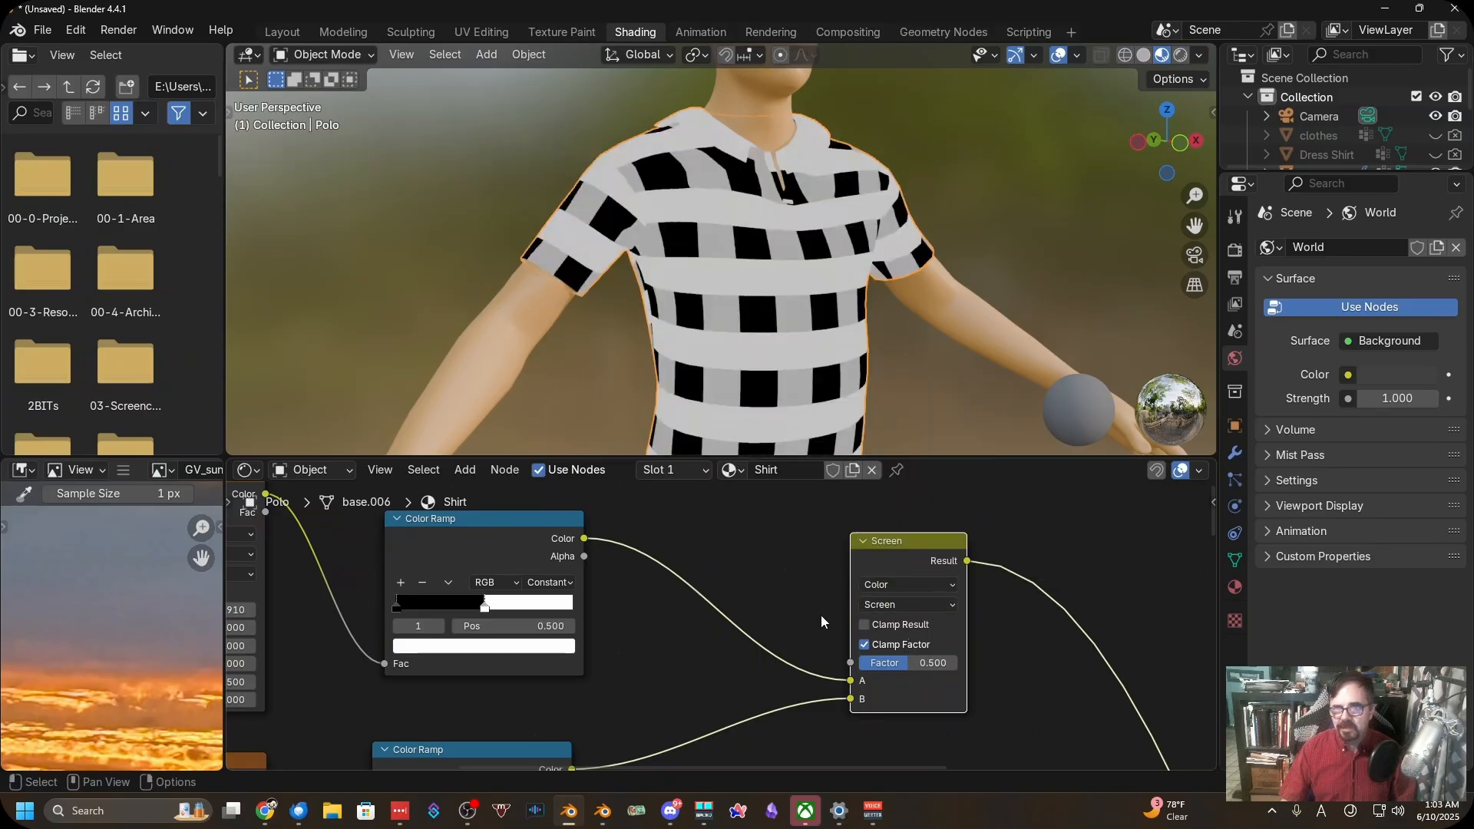
Try the Color Dodge, Add and Overlay blending modes on the duplicated Mix node
click(914, 608)
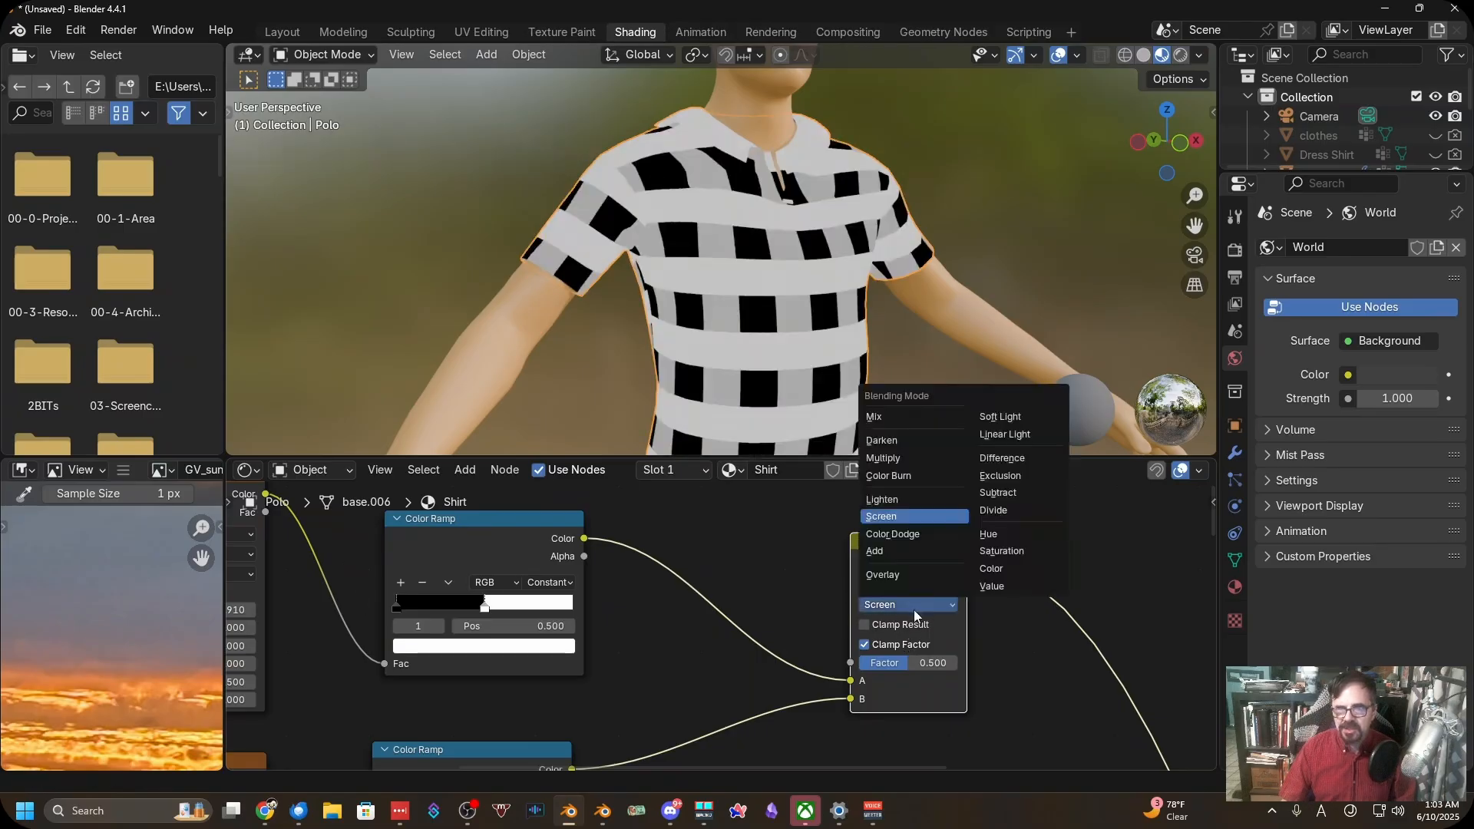
click(924, 536)
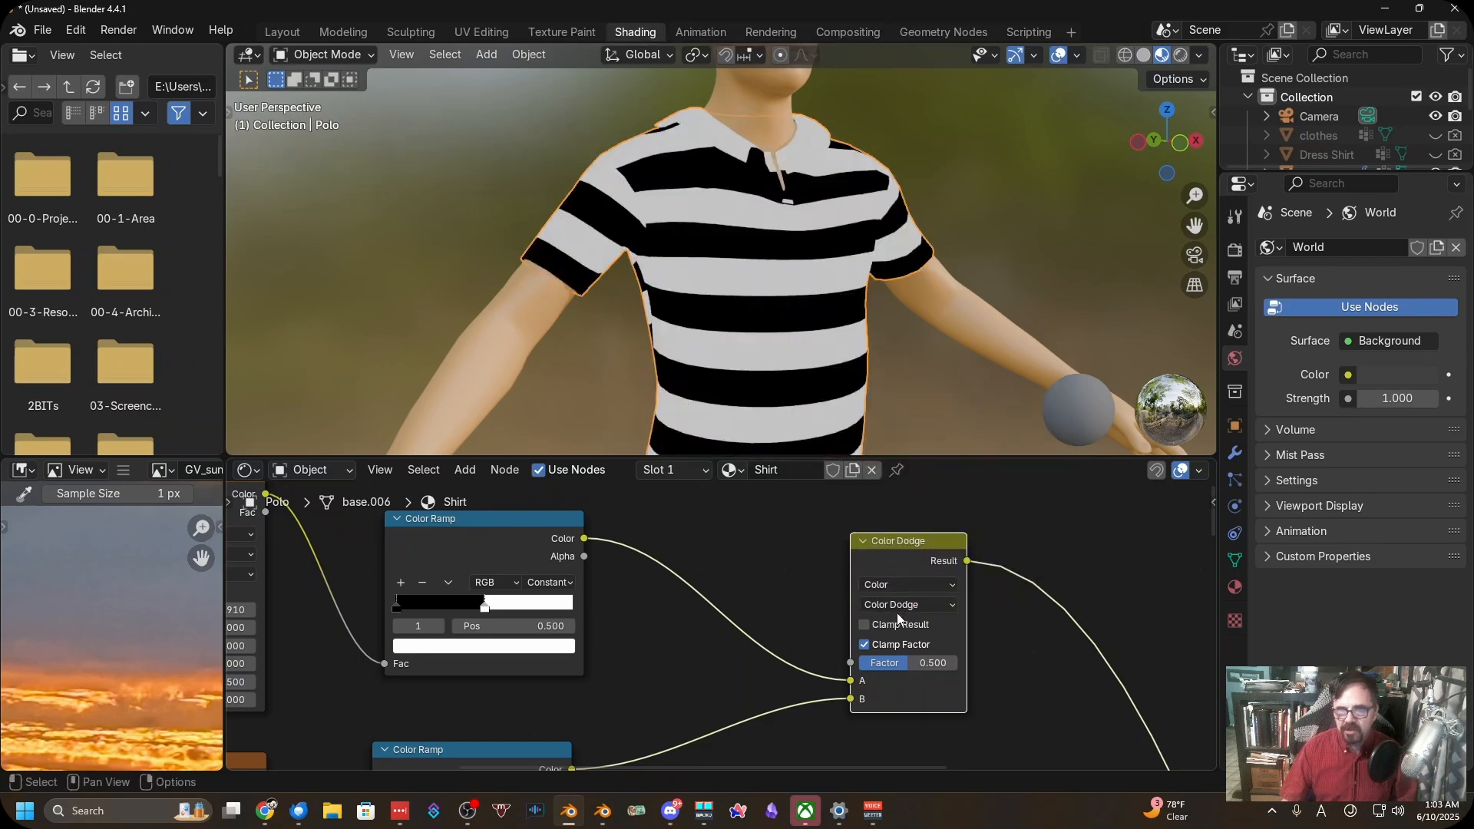
click(896, 605)
click(919, 551)
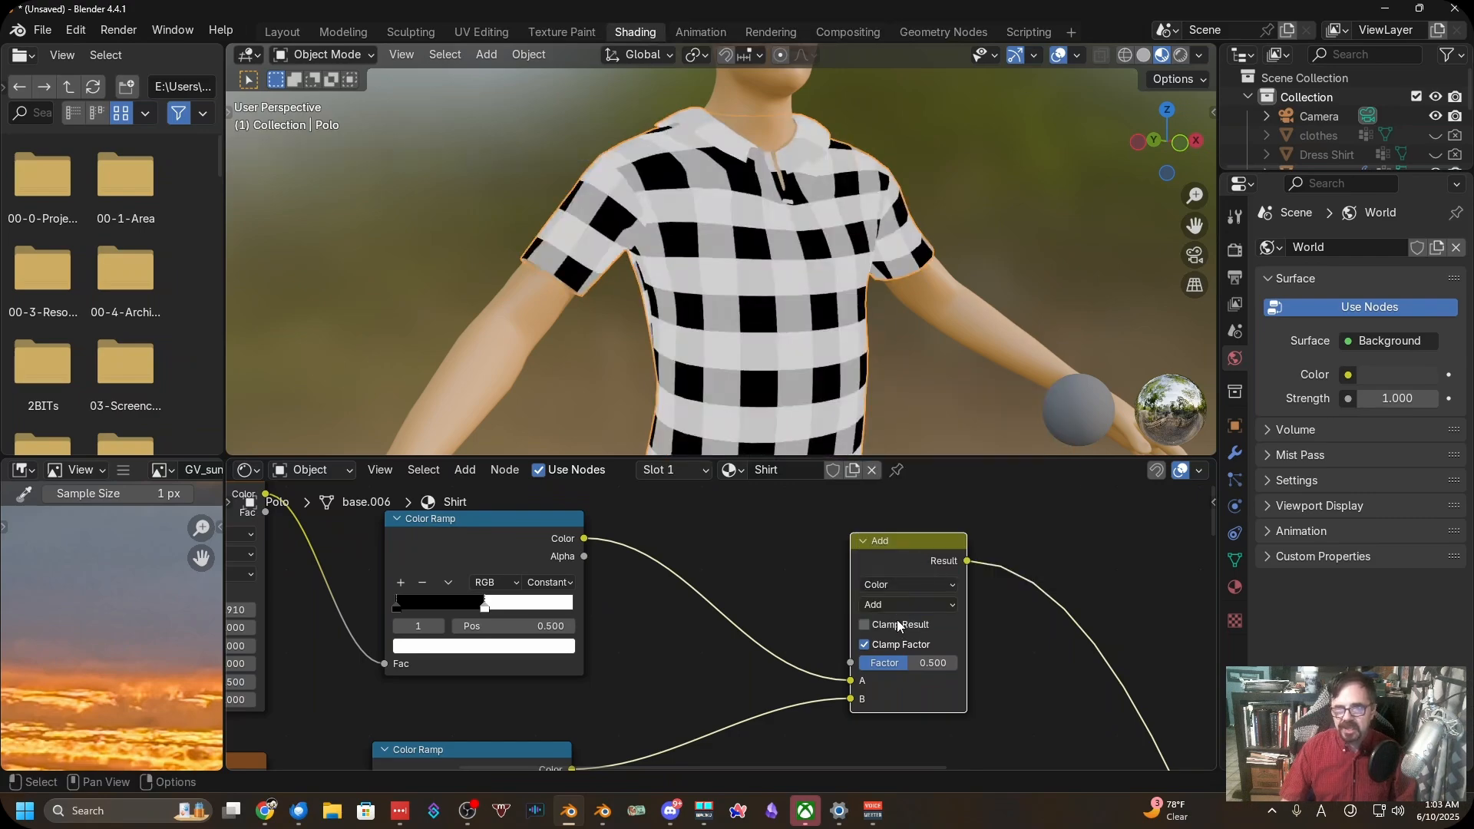
click(901, 607)
click(901, 577)
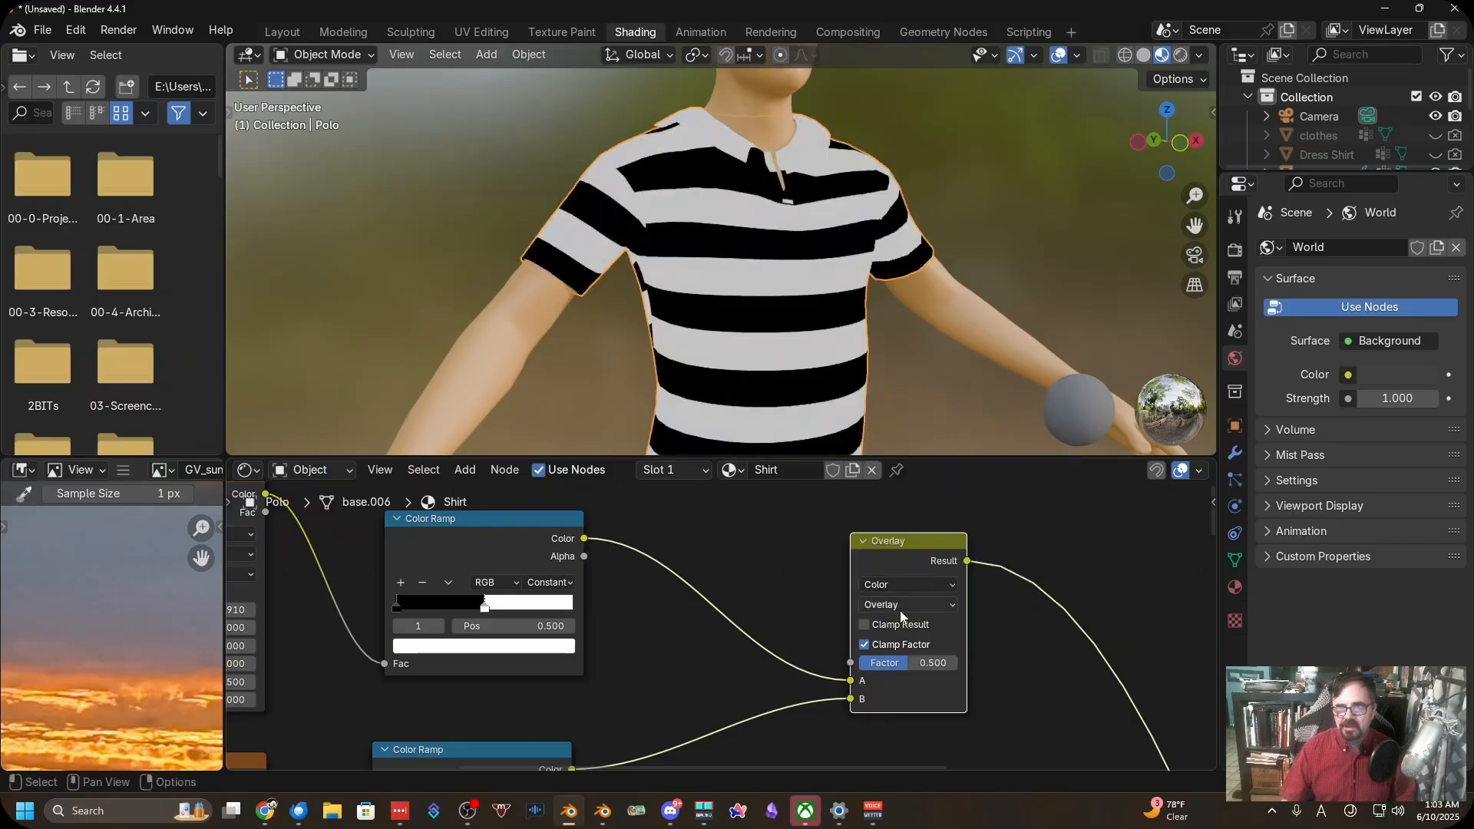
Try the Soft Light, Linear Light and Difference blending modes on the duplicated Mix node
click(902, 613)
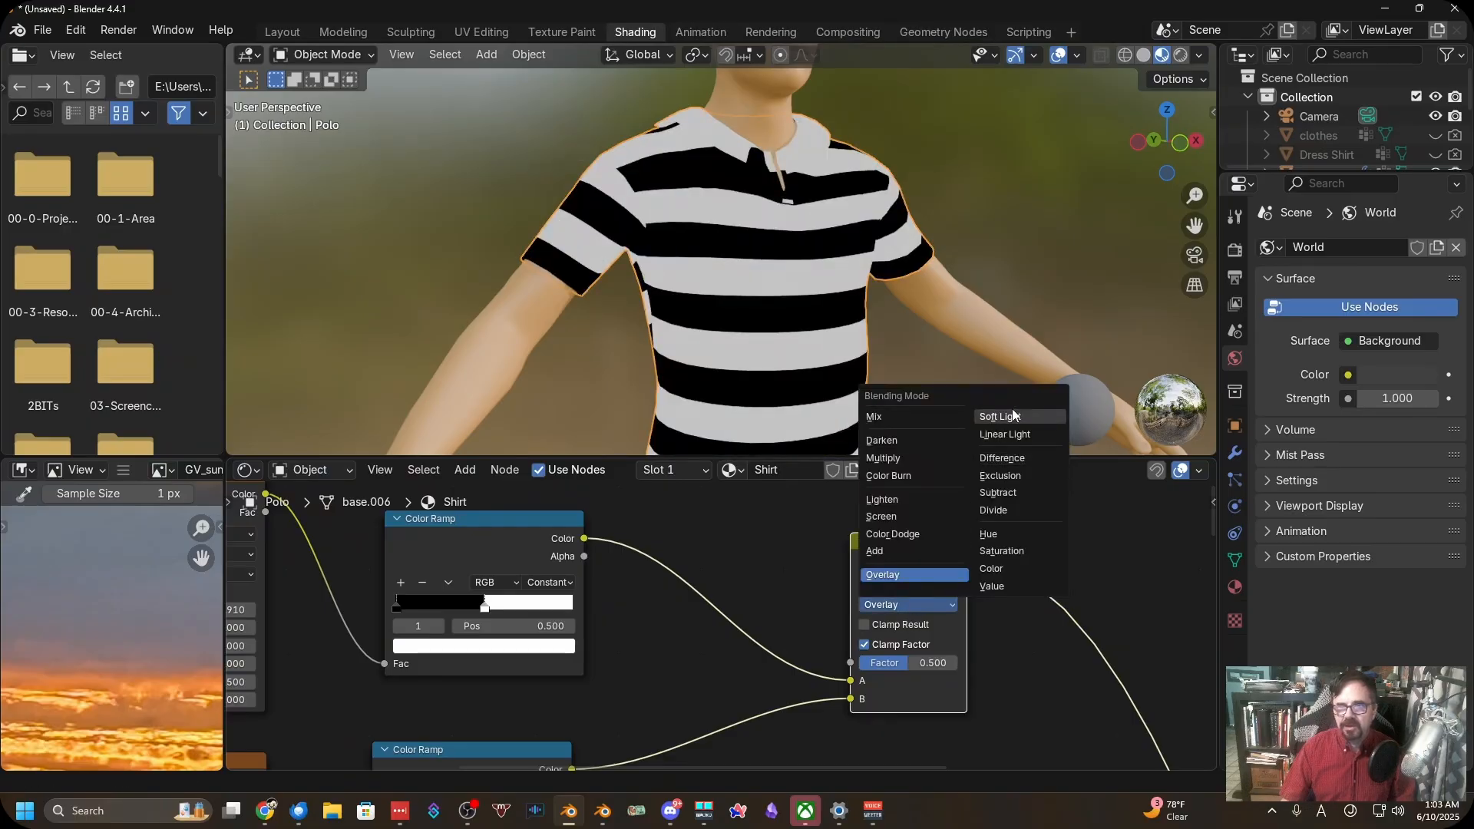
click(1006, 416)
click(912, 603)
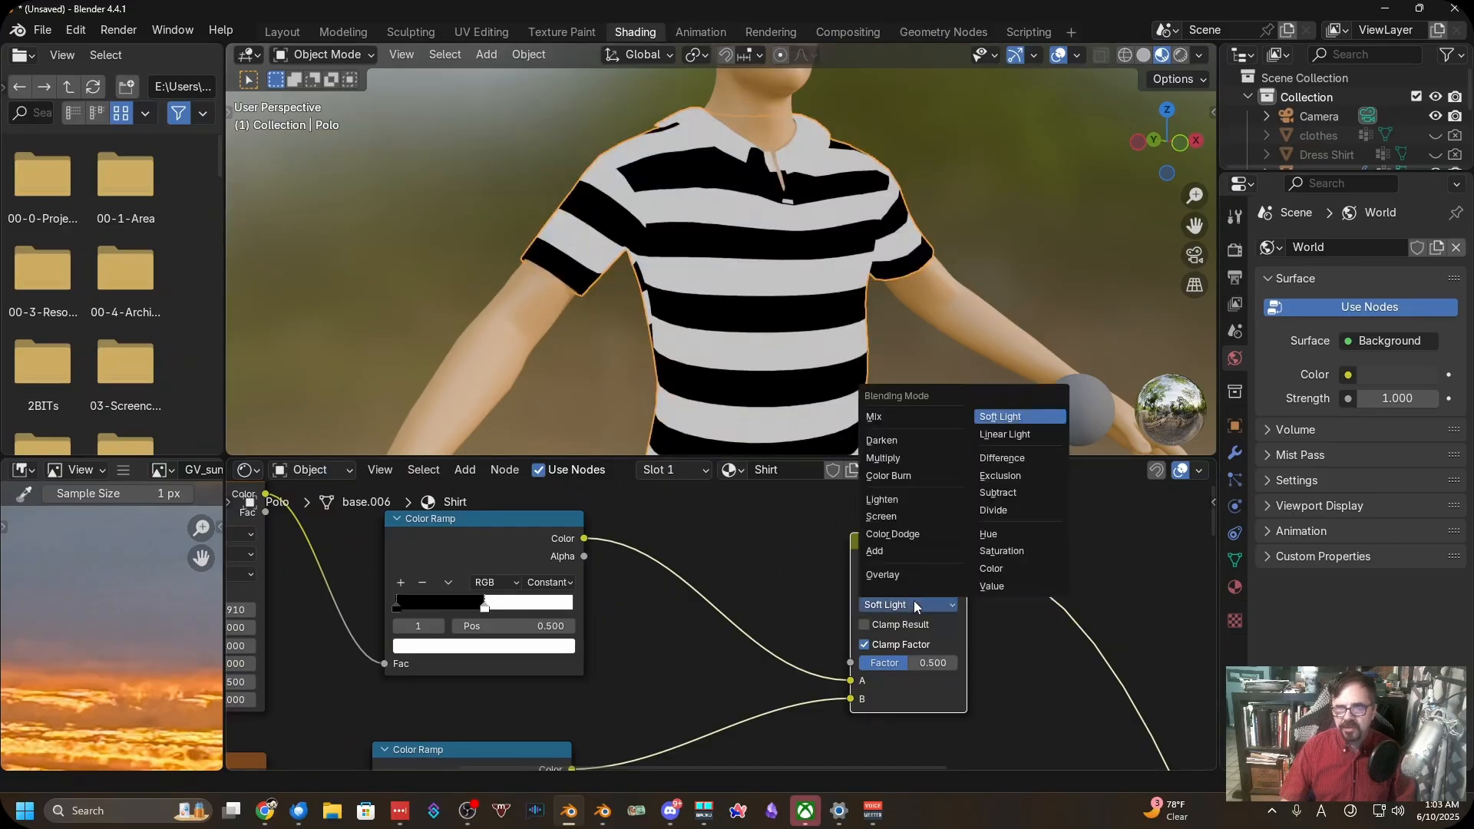
click(1025, 426)
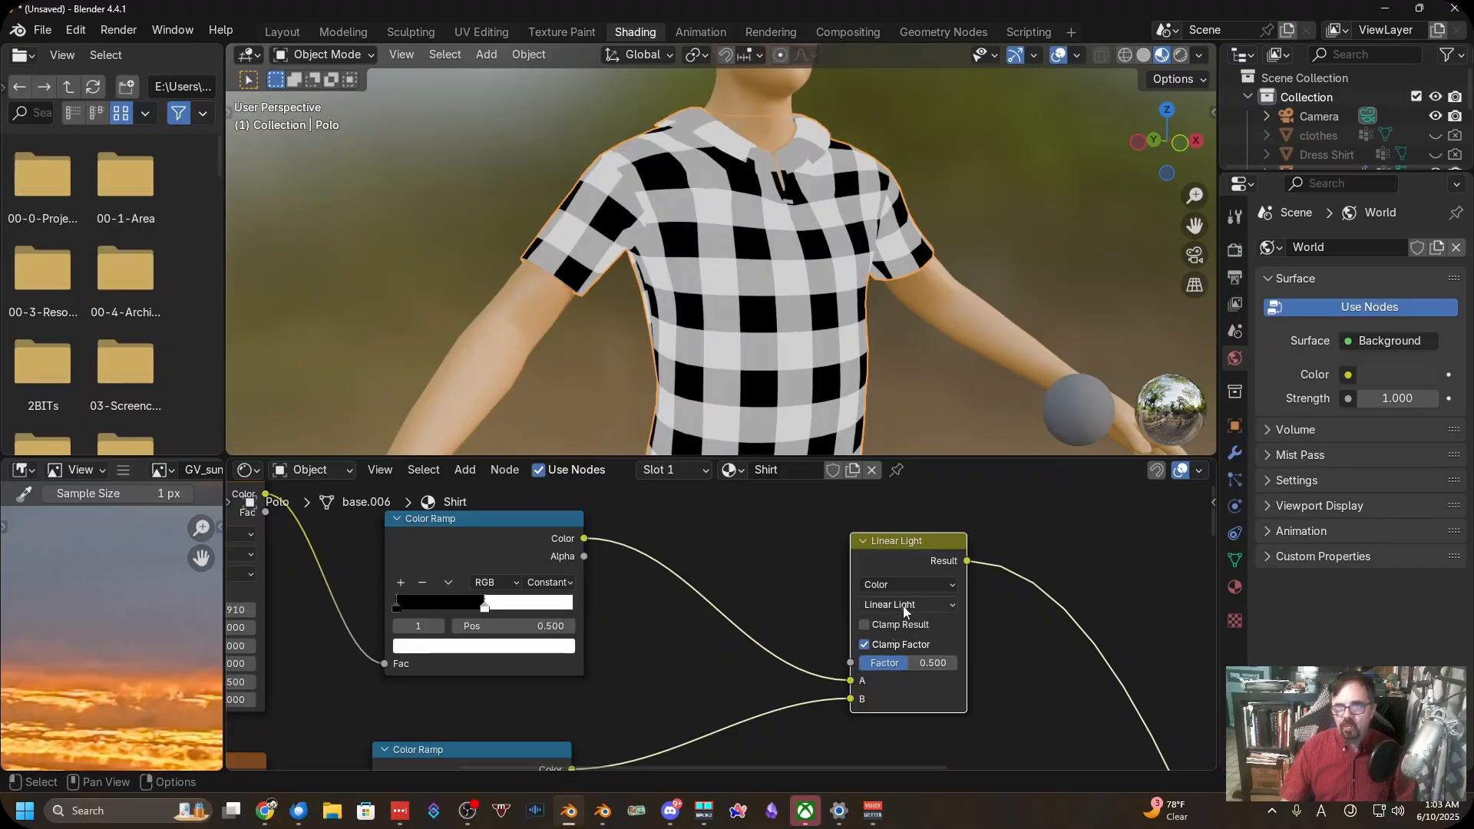
click(905, 605)
click(1002, 457)
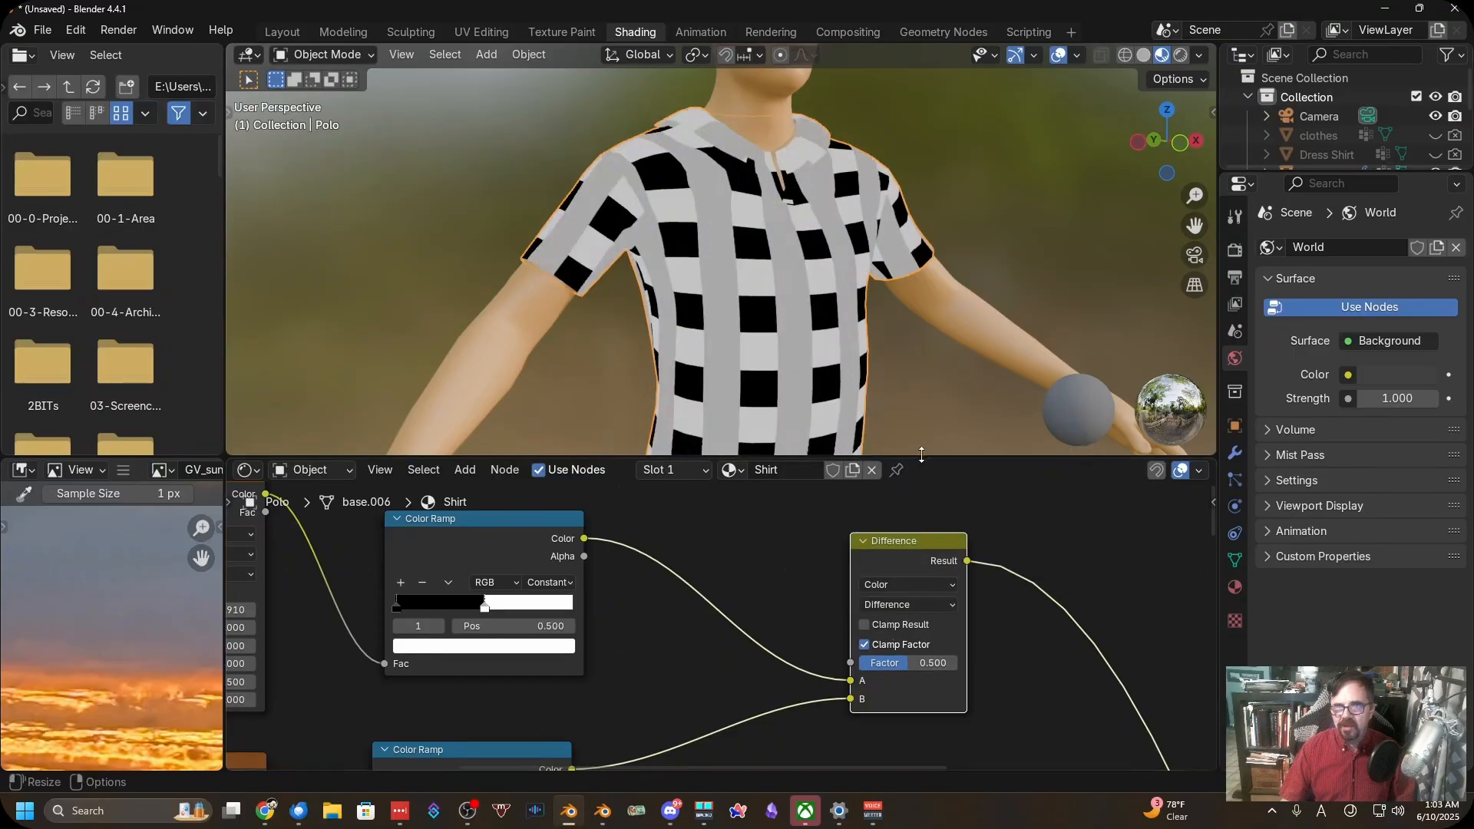
Try the Exclusion, Subtract and Divide blending modes on the duplicated Mix node
click(906, 605)
click(1029, 475)
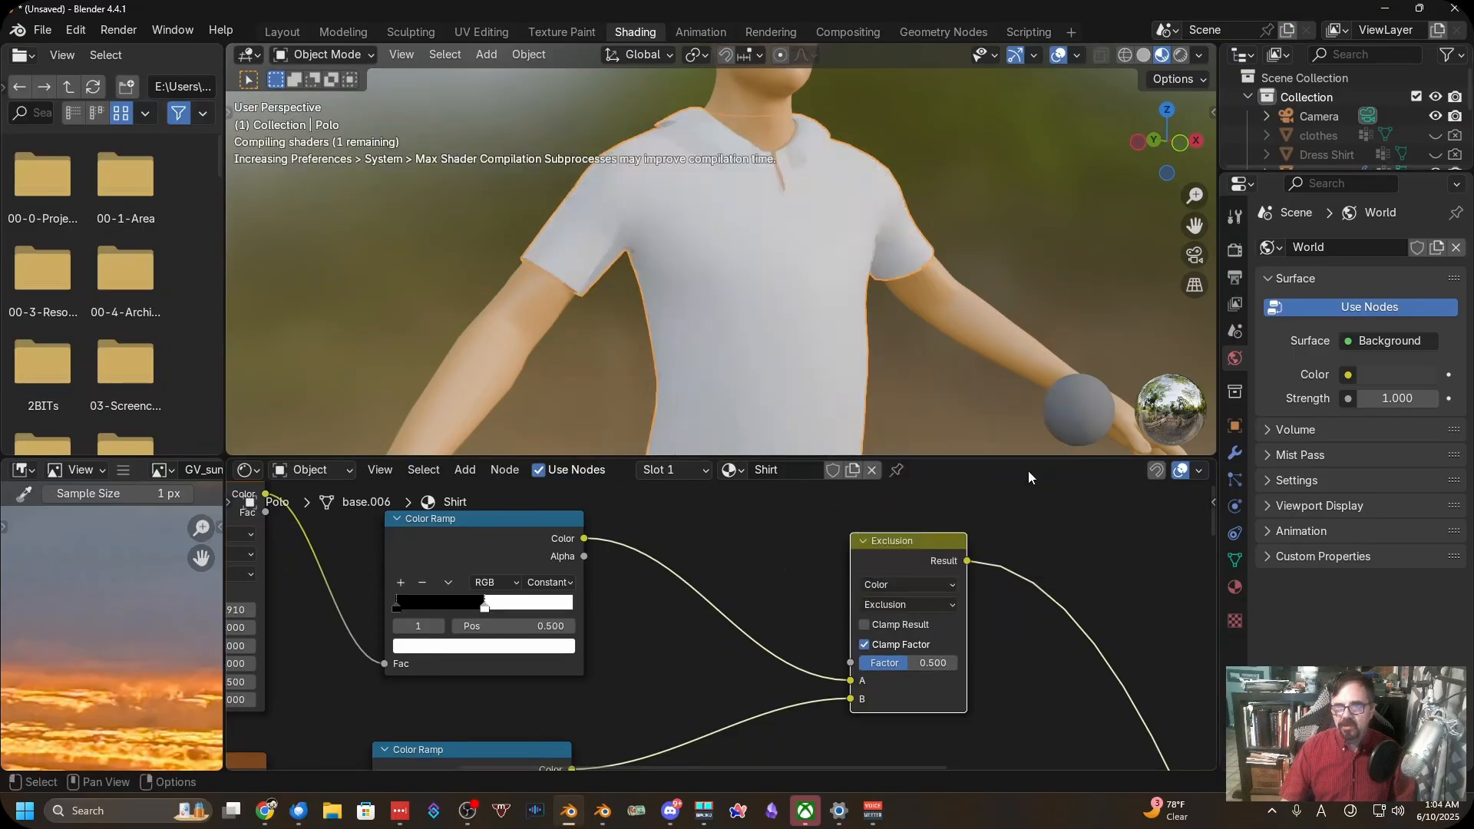
click(912, 606)
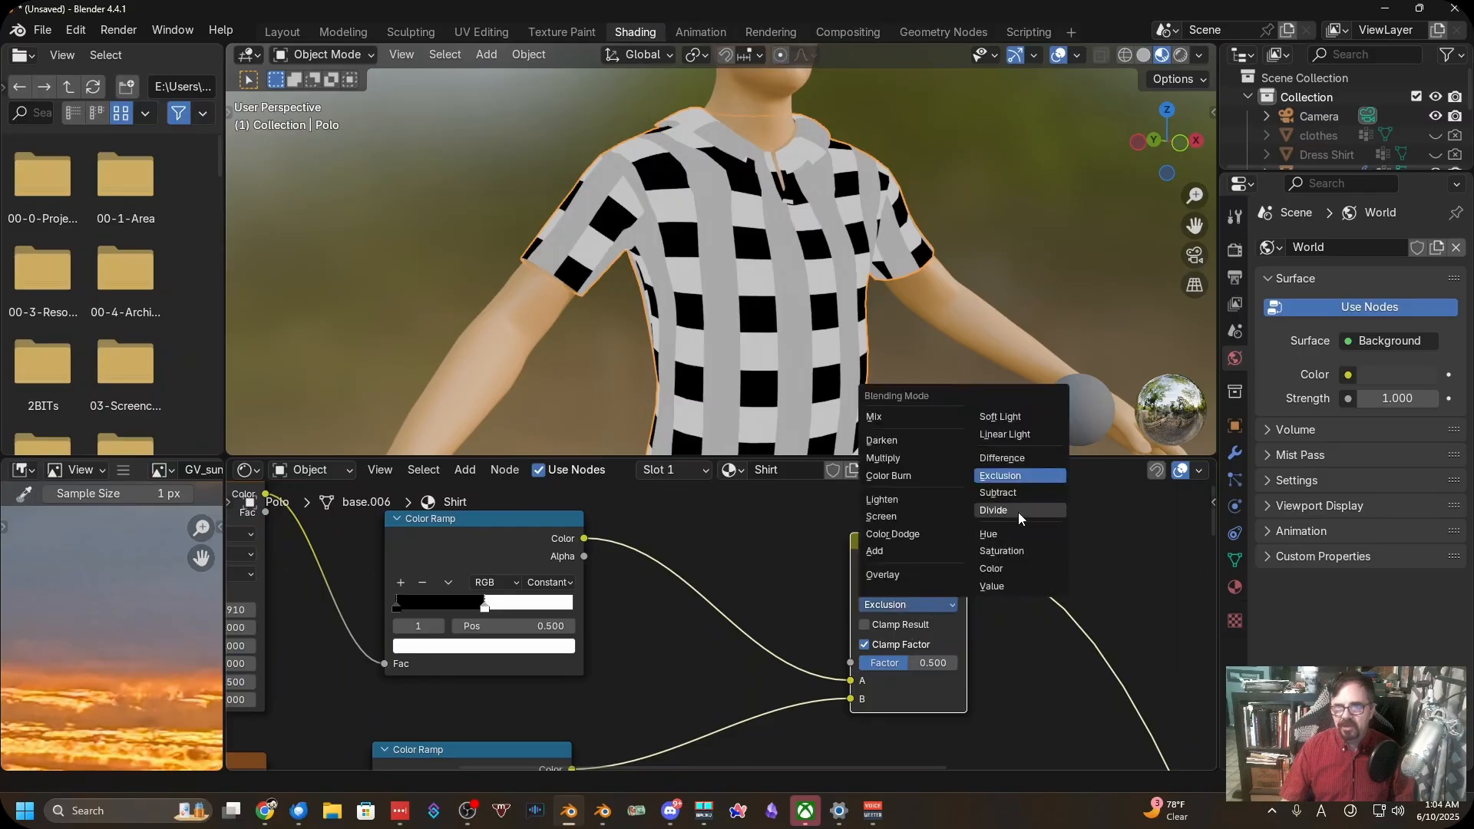
click(1011, 494)
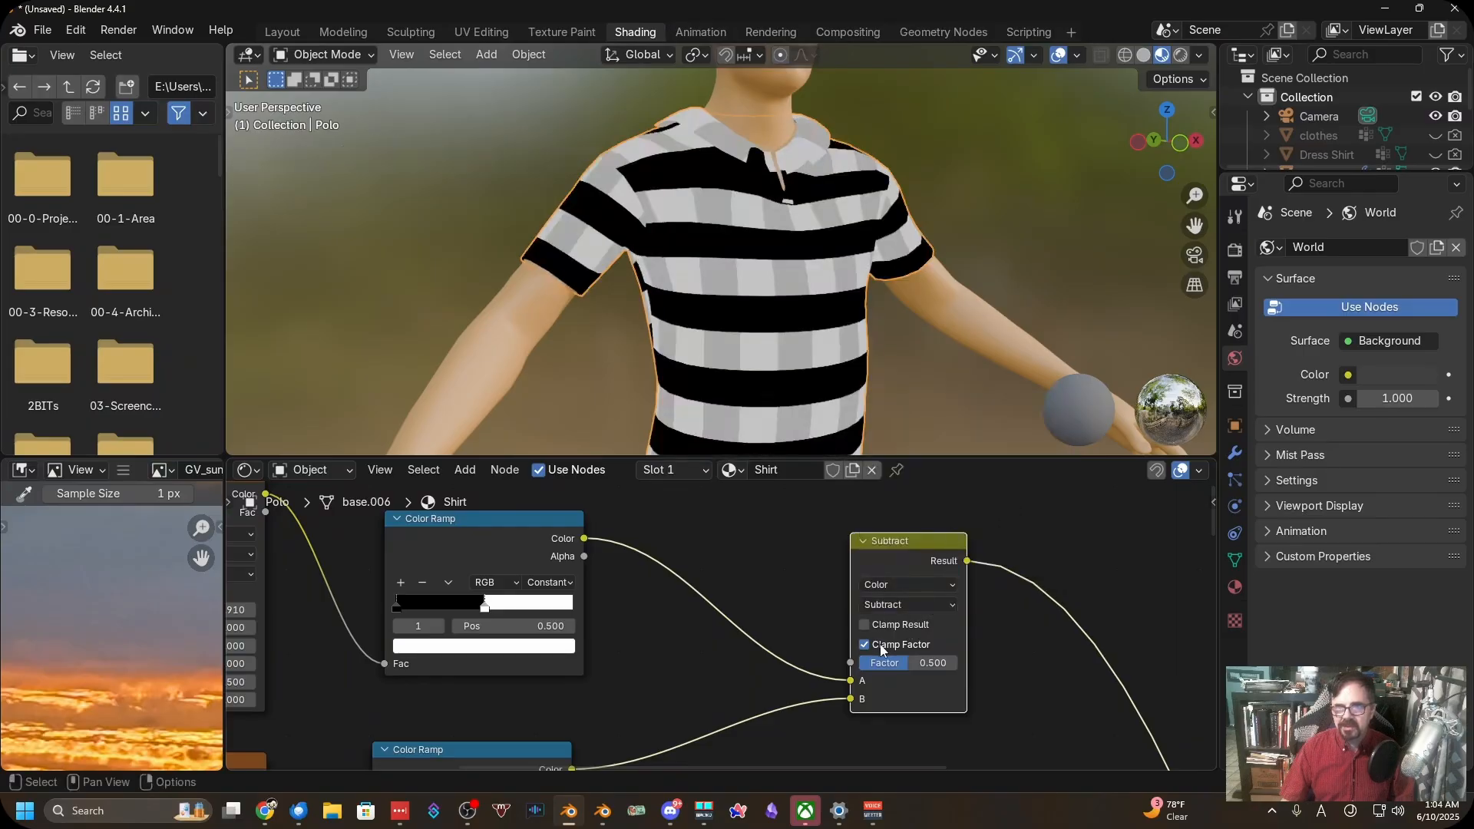
click(905, 604)
click(1009, 513)
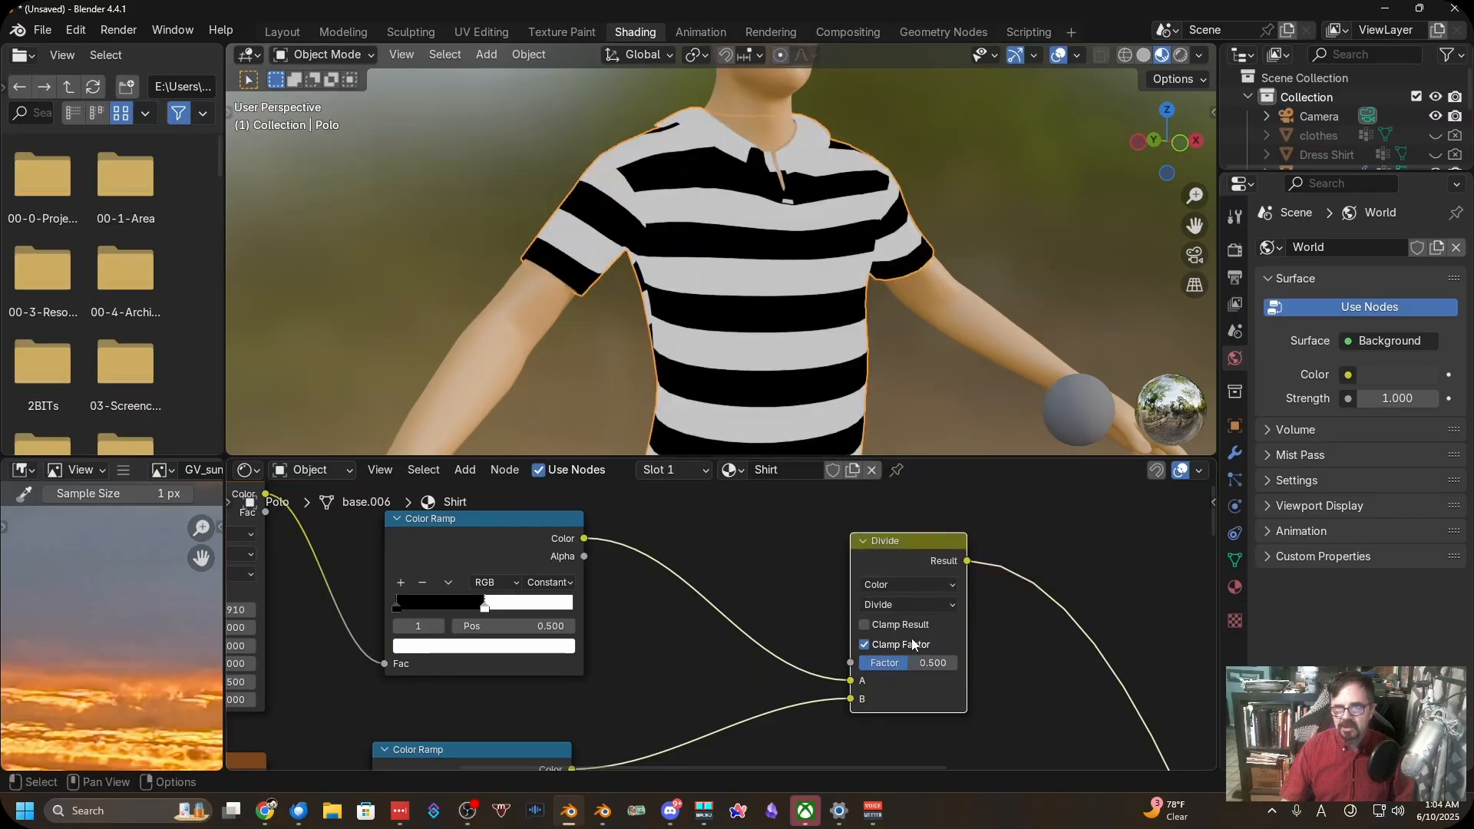
Raise the duplicated Mix node's factor to 1.000 and set its blending mode to Difference for a checkerboard
click(910, 604)
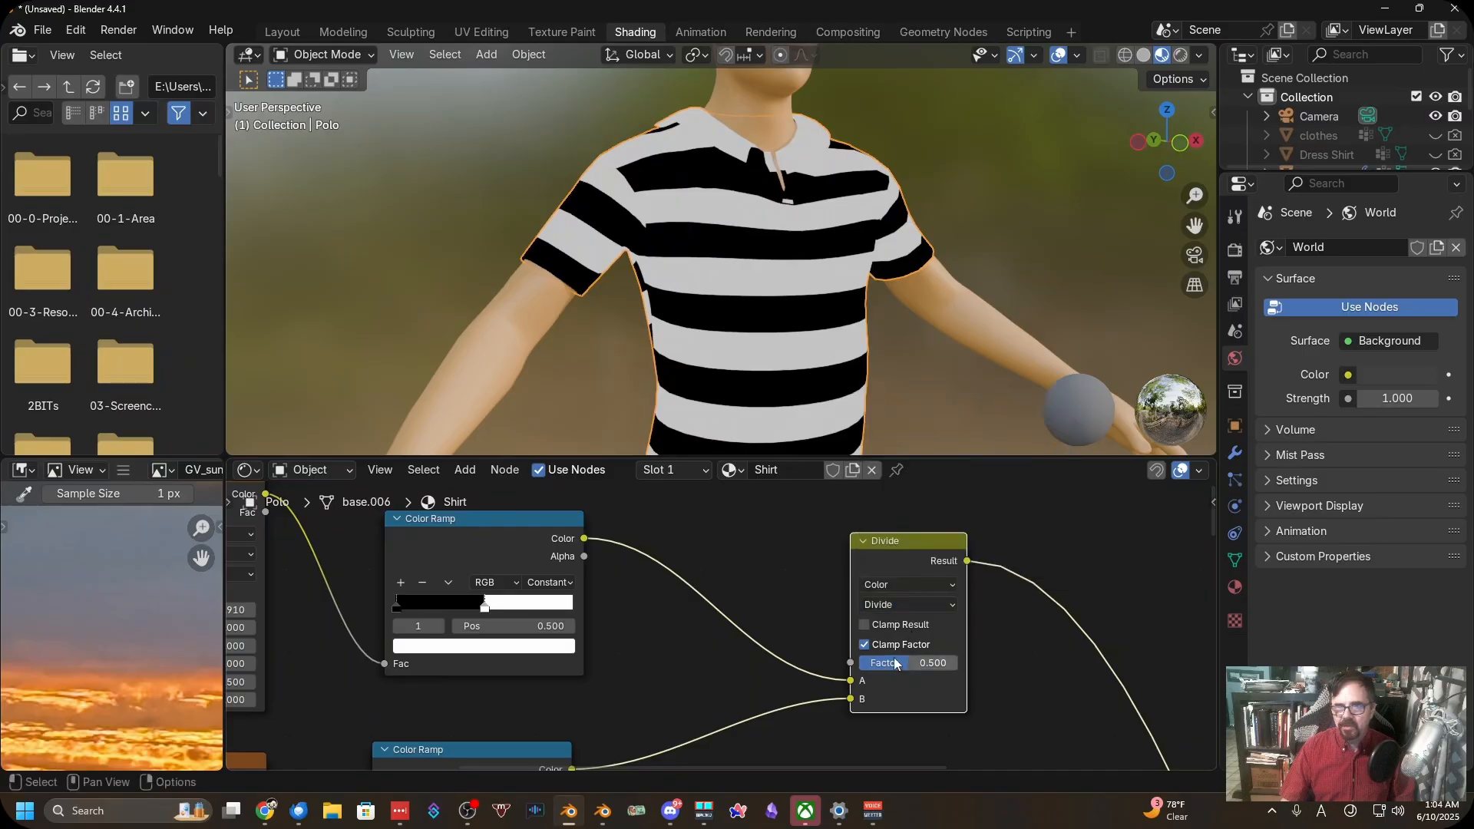
drag(895, 664, 952, 665)
click(920, 606)
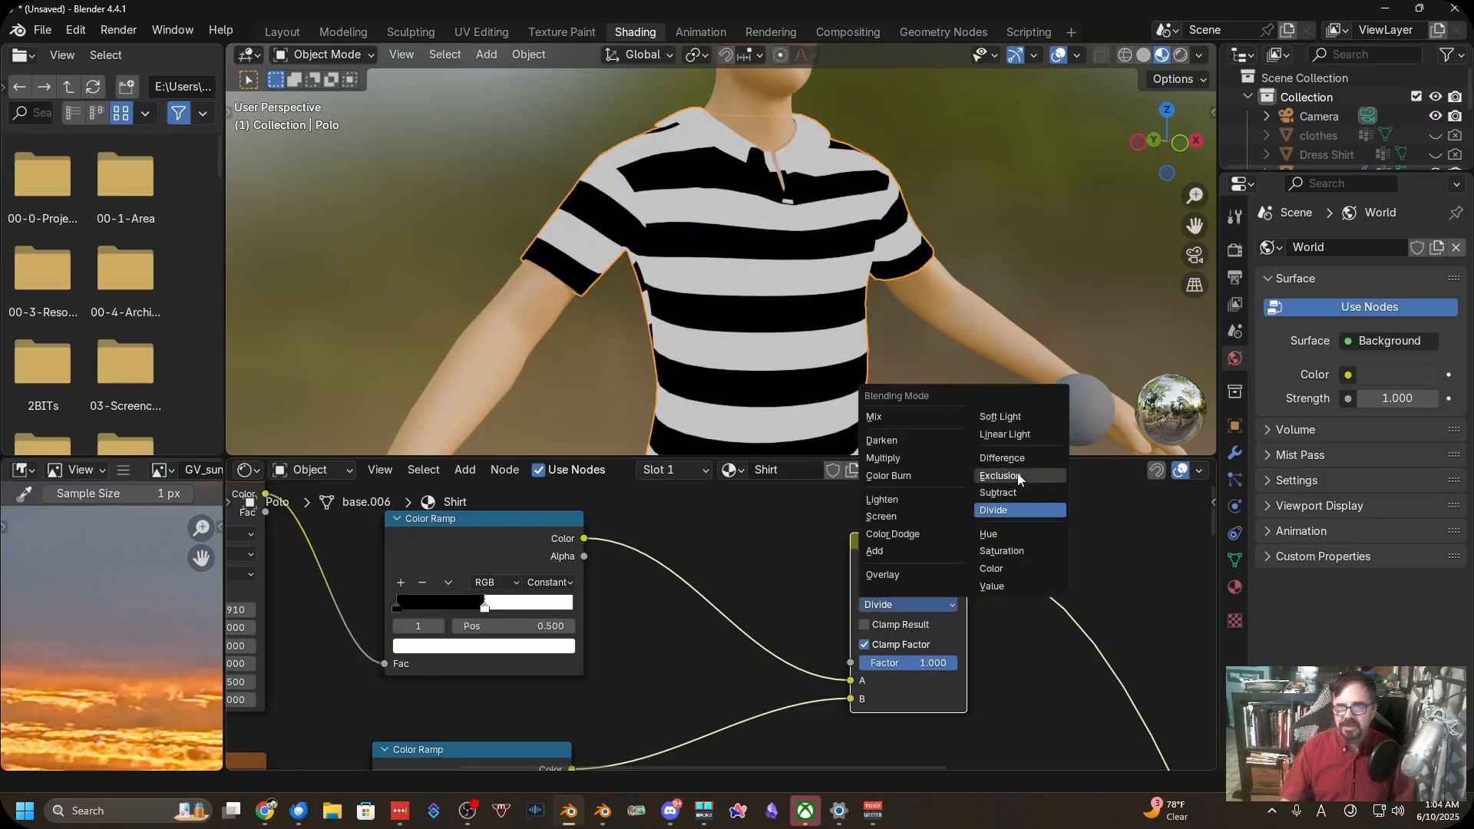
click(1020, 460)
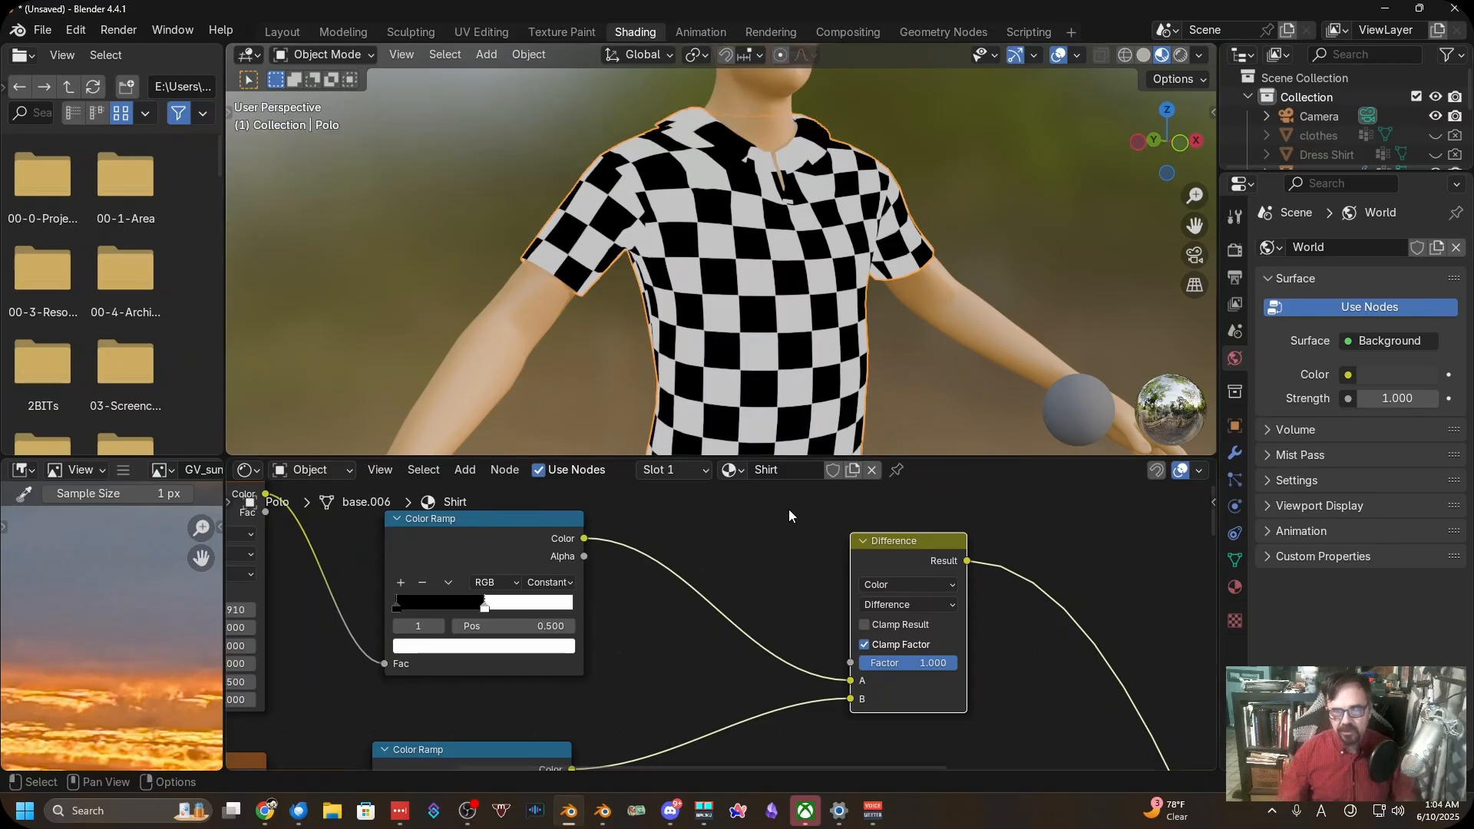
Make the black stop of the lower Color Ramp fully transparent by lowering its alpha
scroll(722, 670, down, 4)
middle_drag(717, 666, 786, 623)
scroll(772, 572, up, 1)
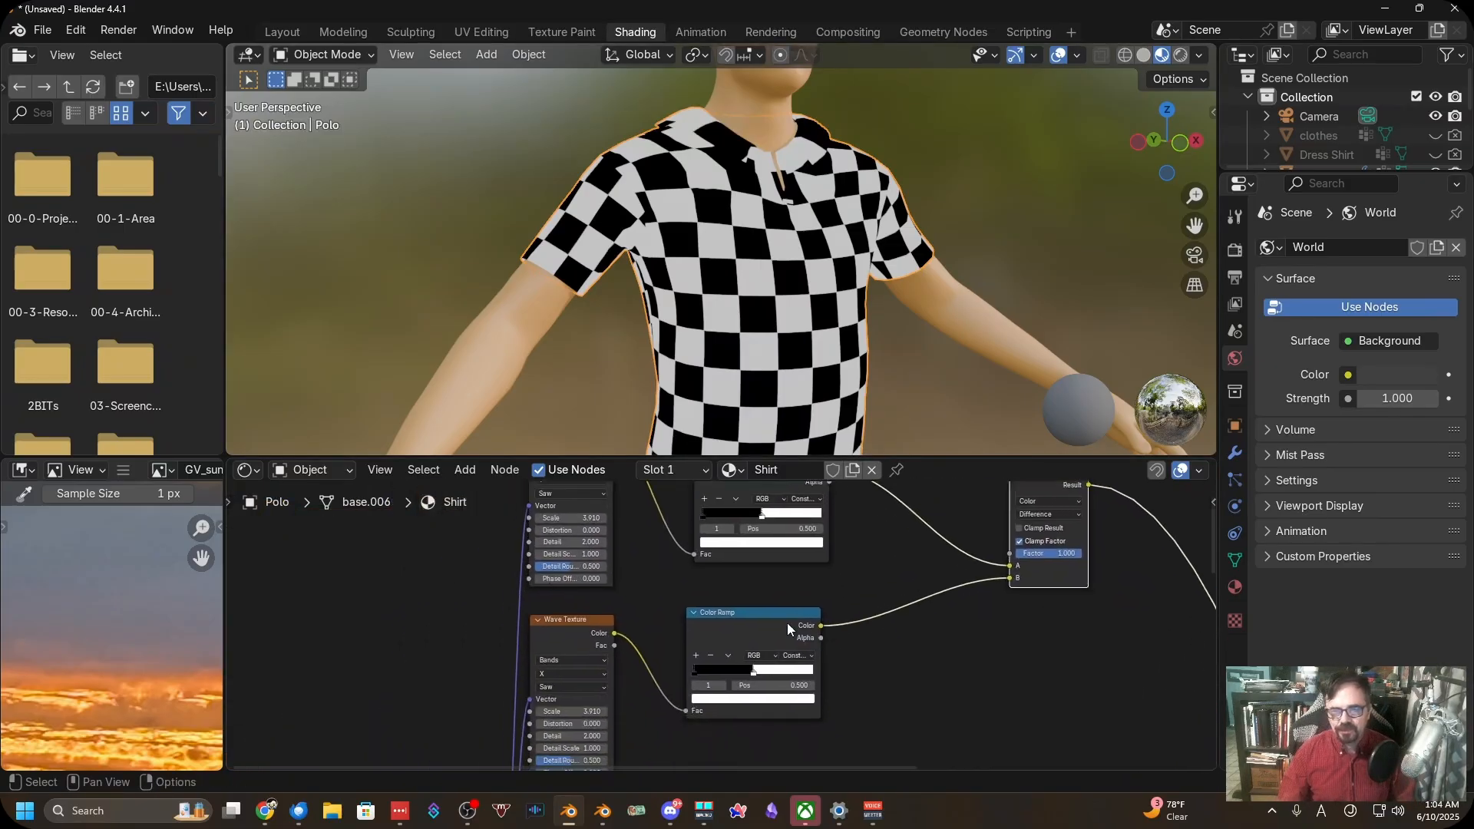
scroll(760, 627, up, 3)
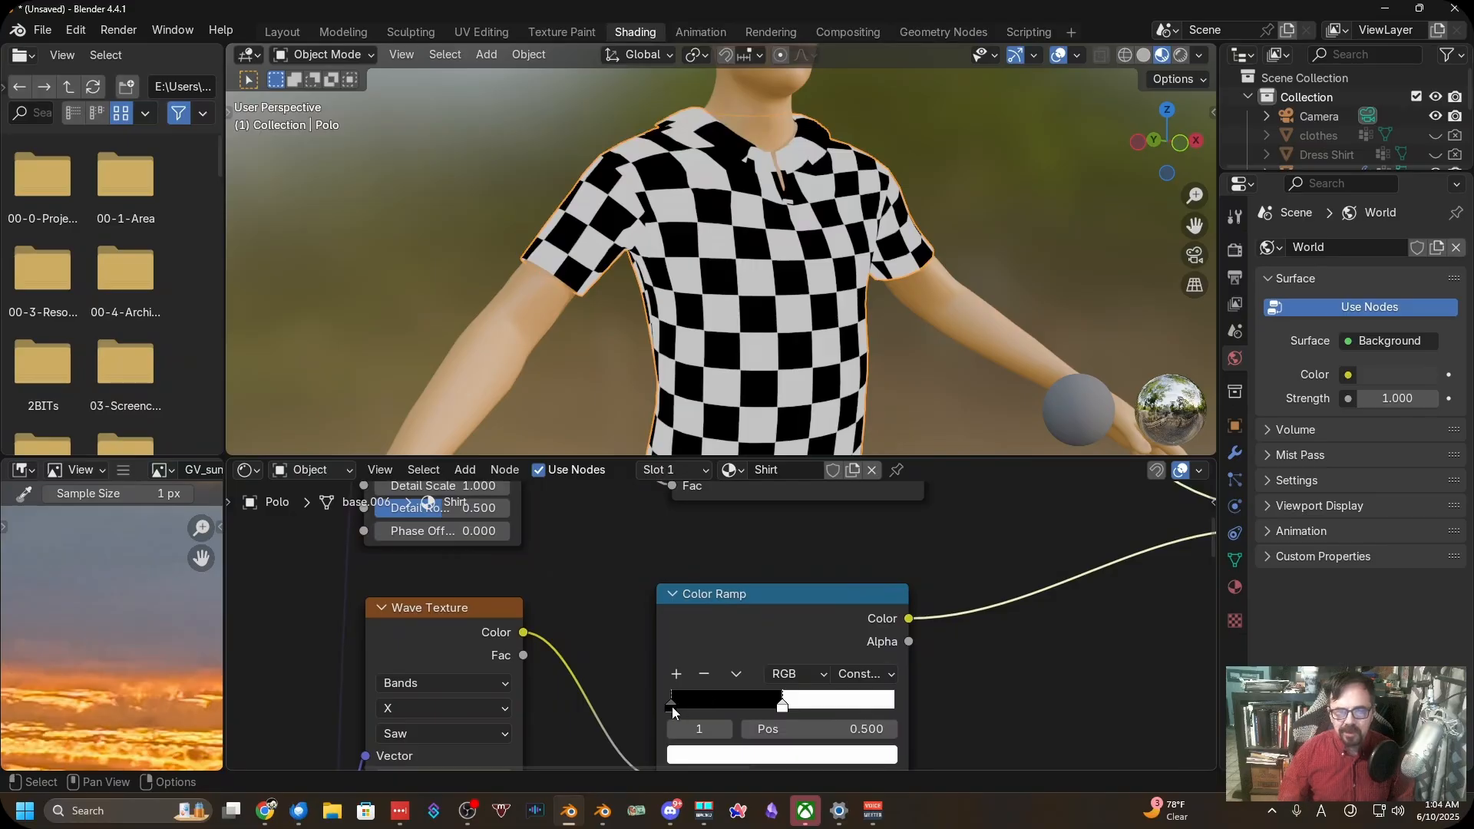
drag(672, 711, 636, 710)
middle_drag(942, 669, 994, 564)
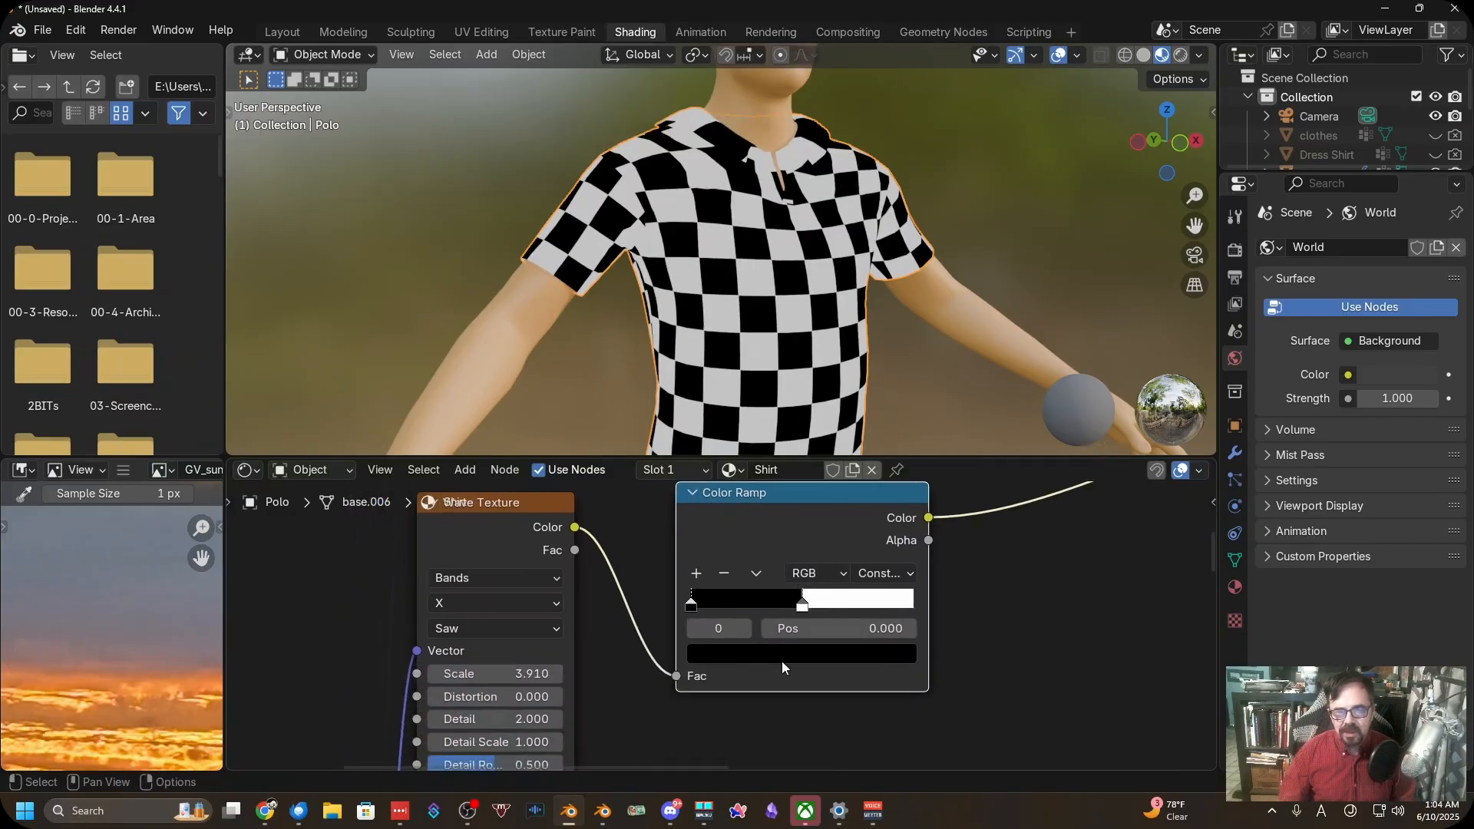
click(808, 653)
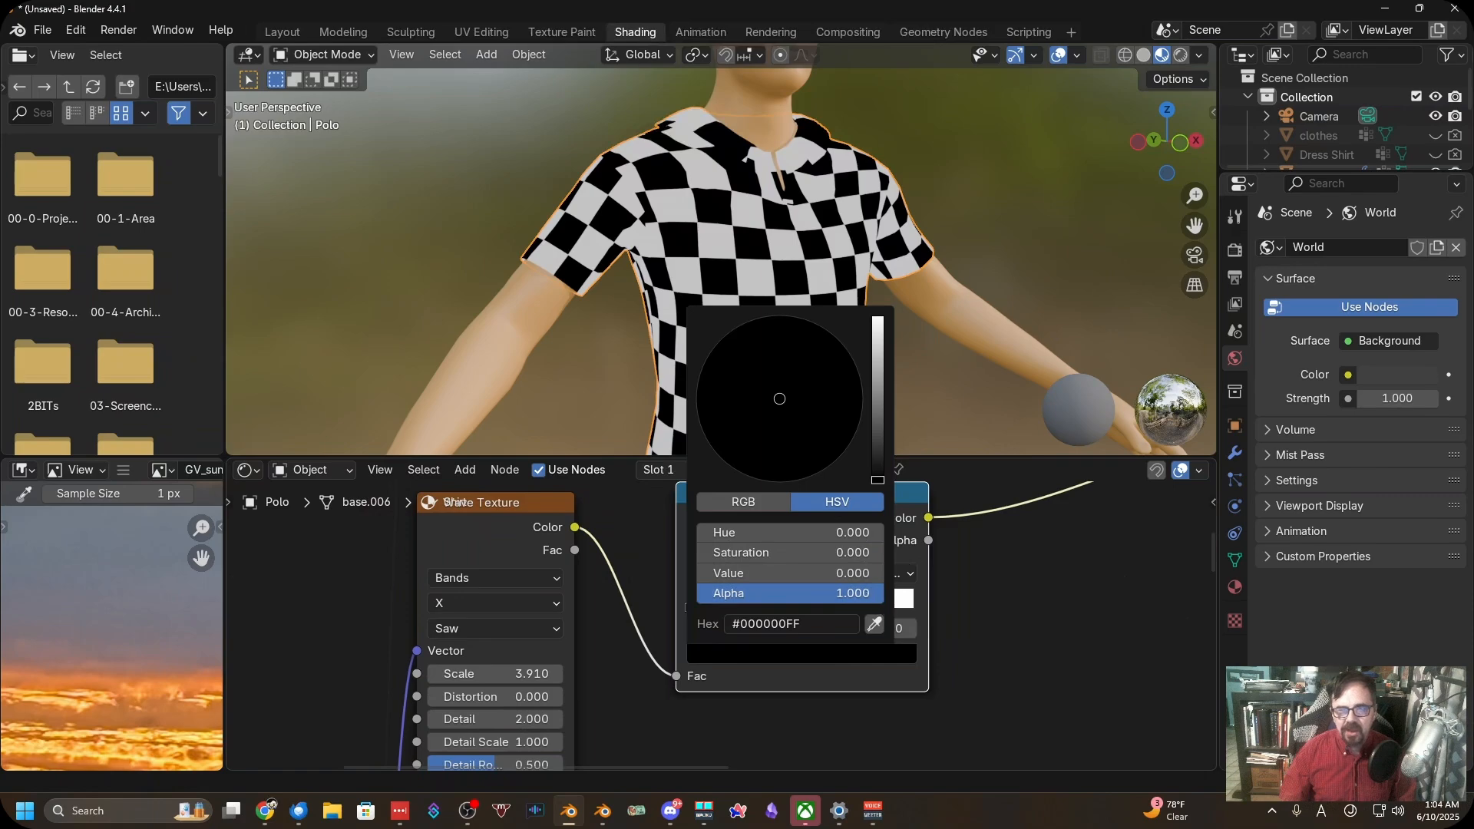
drag(822, 594, 697, 593)
middle_drag(927, 627, 953, 675)
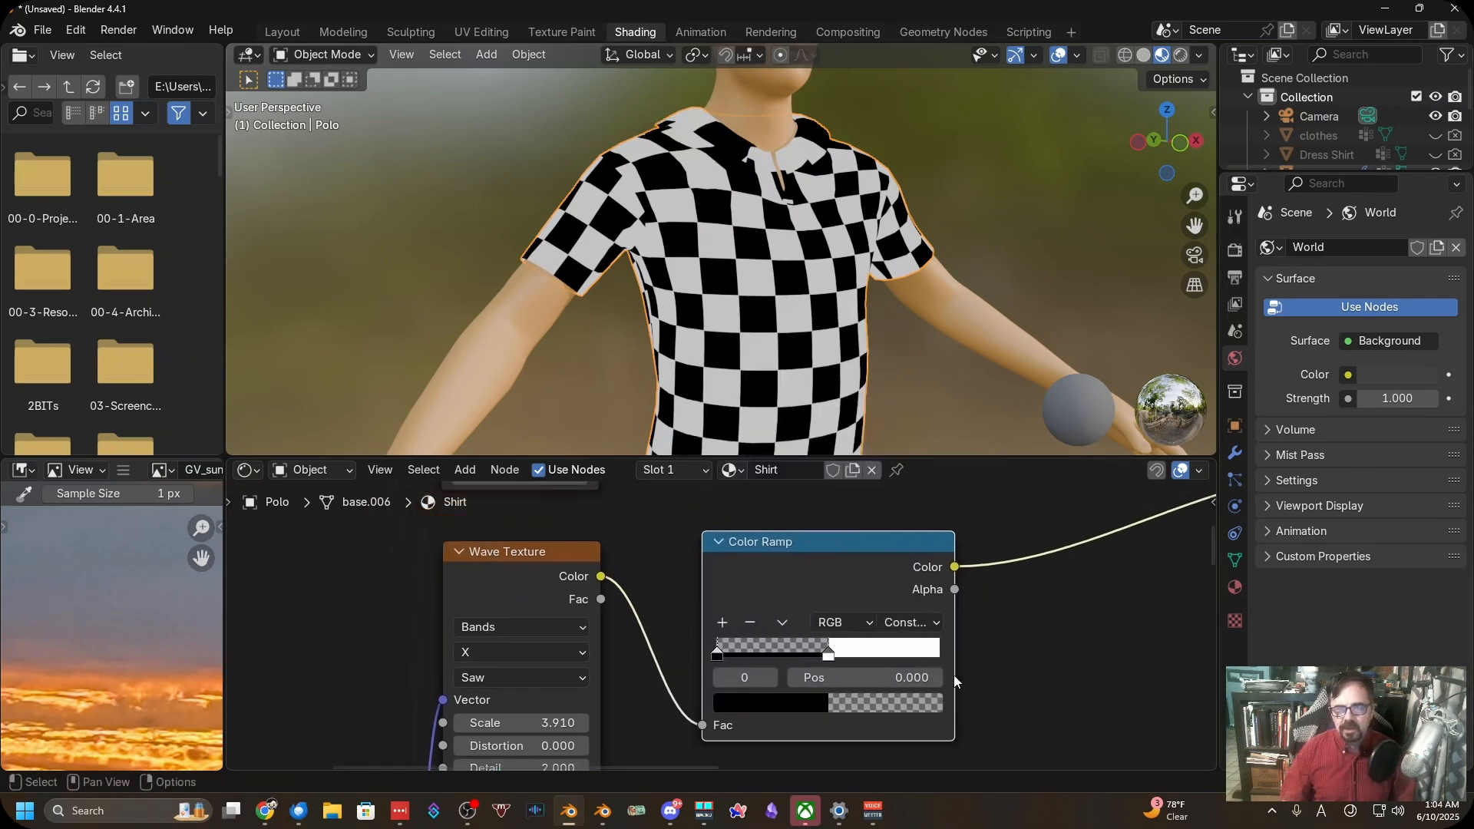
Set the position of the lower Color Ramp's white stop to 0.100
scroll(953, 675, down, 4)
middle_drag(878, 619, 922, 768)
middle_drag(854, 644, 860, 524)
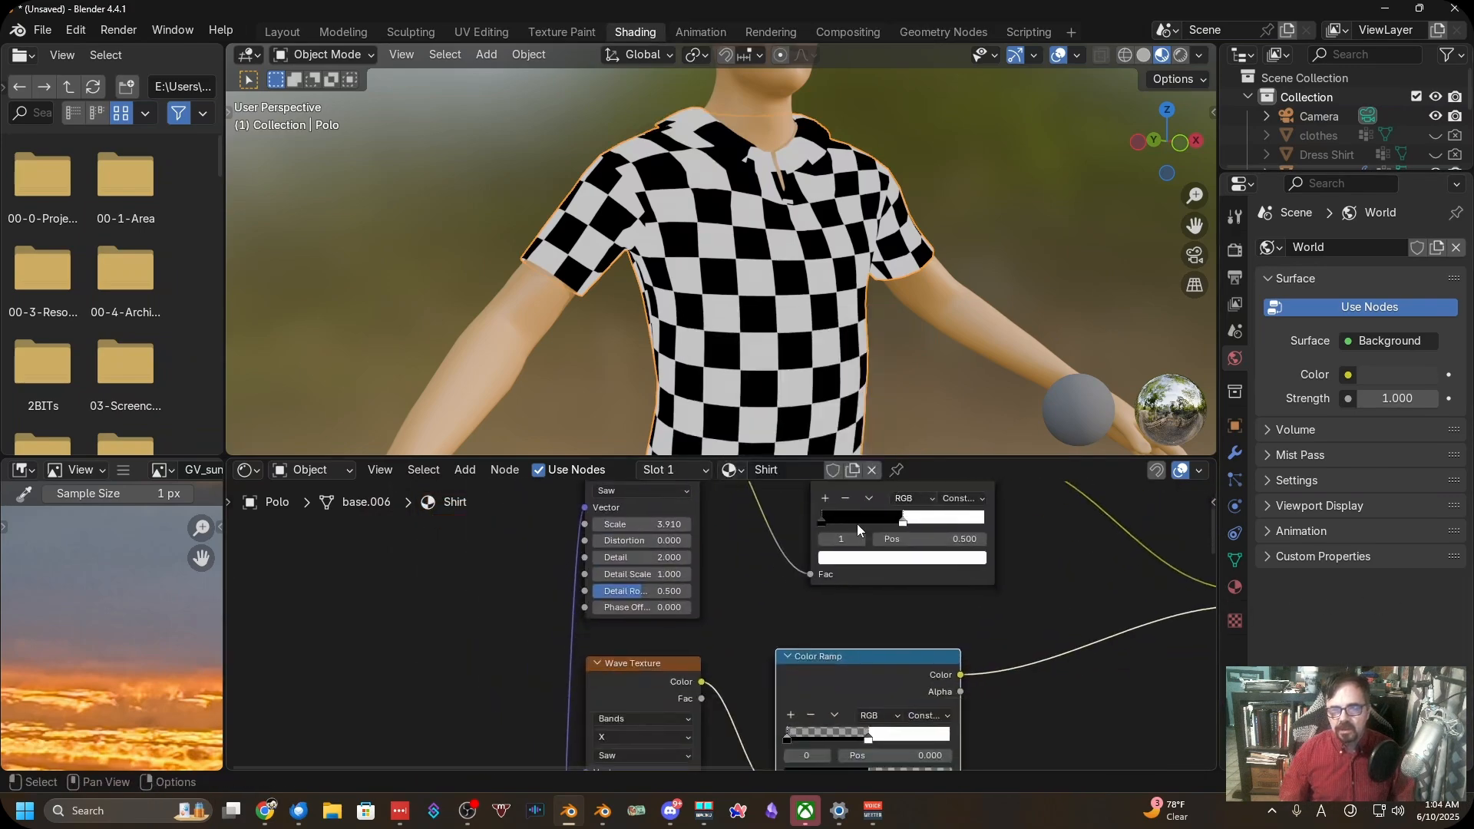
scroll(849, 593, up, 2)
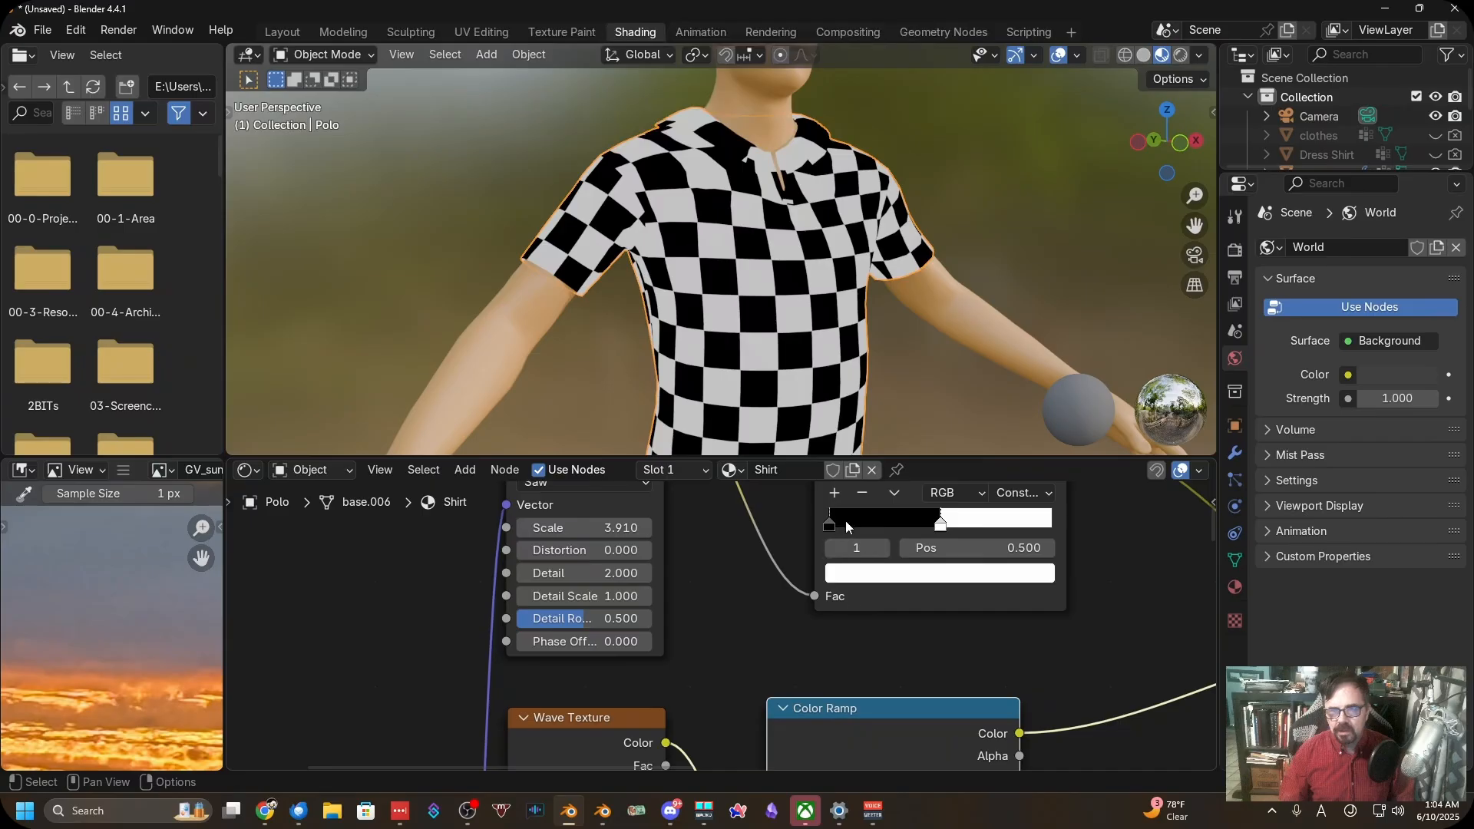
scroll(911, 613, down, 1)
middle_drag(910, 611, 896, 529)
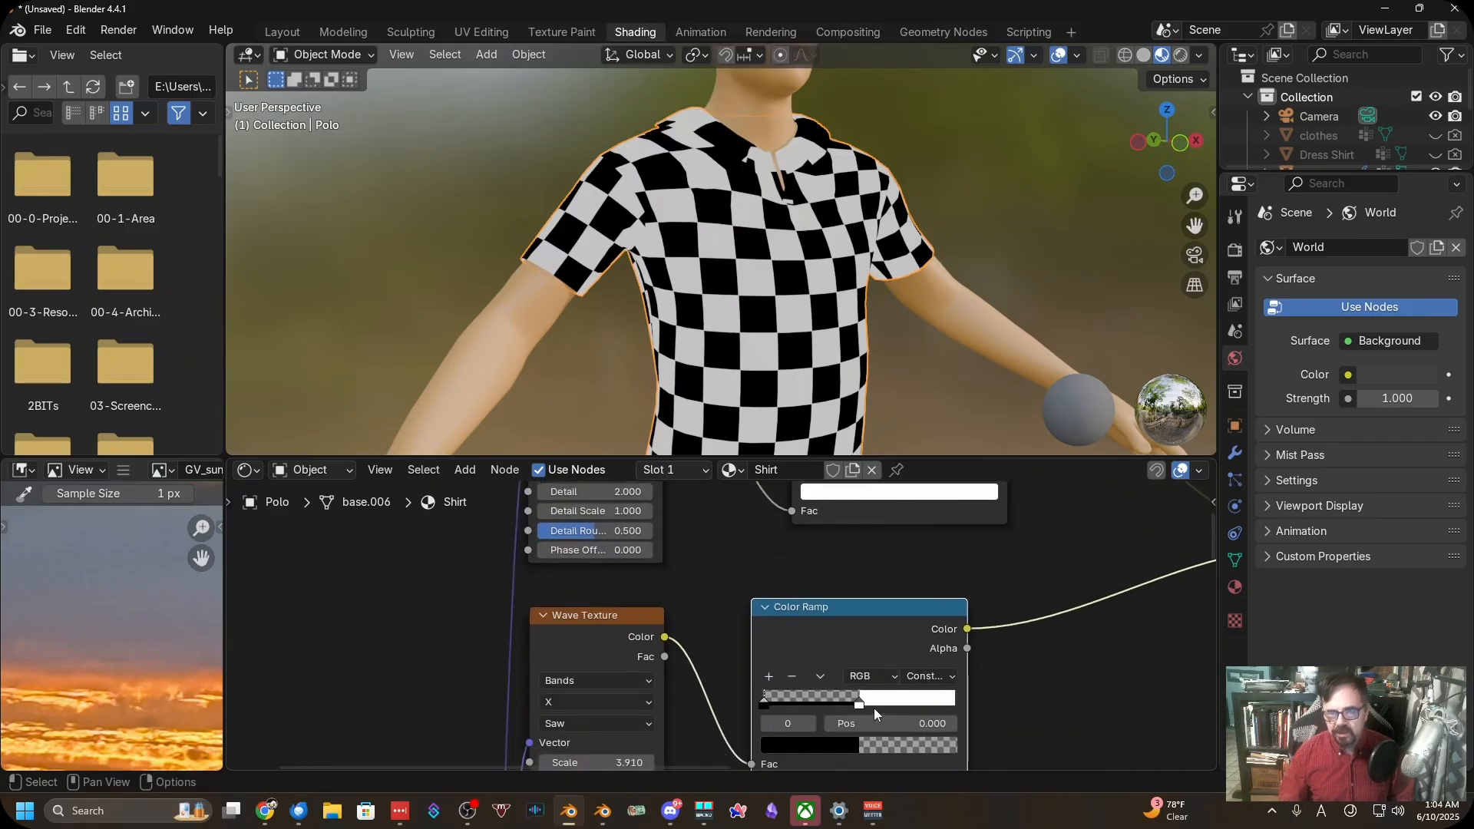
middle_drag(875, 714, 865, 631)
click(865, 638)
drag(866, 638, 802, 650)
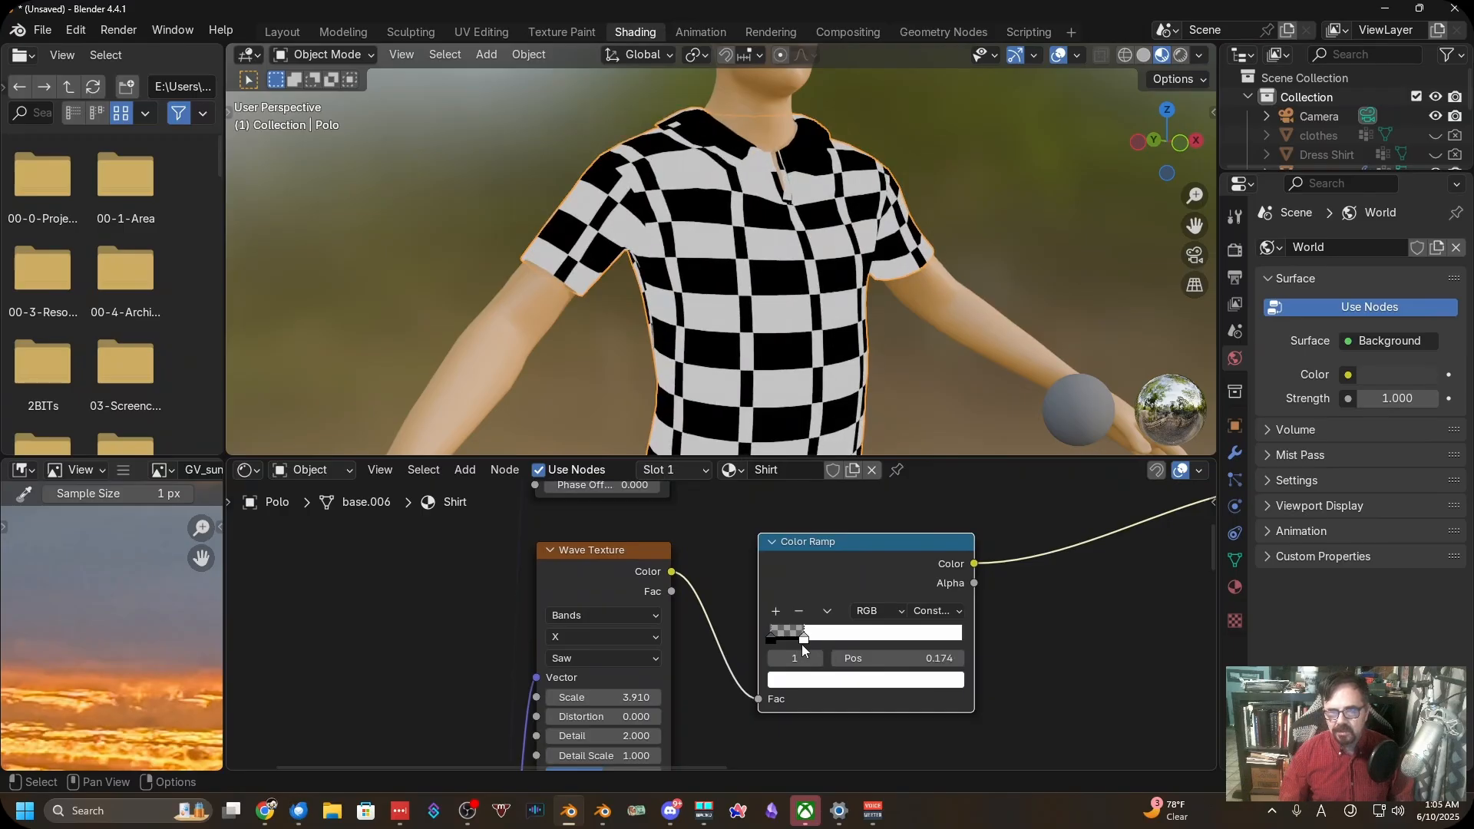
click(881, 657)
key(BackSpace)
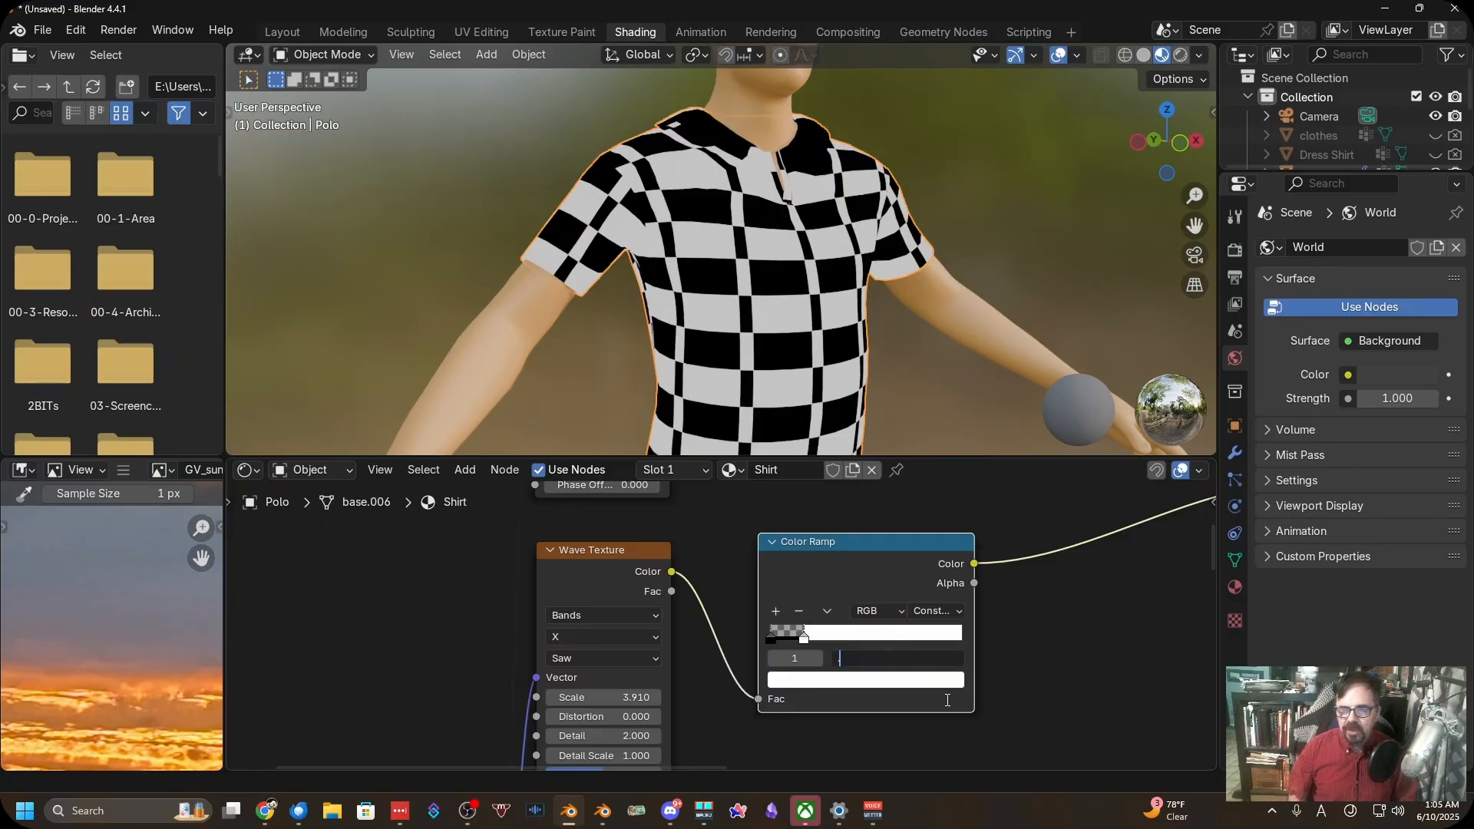
text(.1)
key(Return)
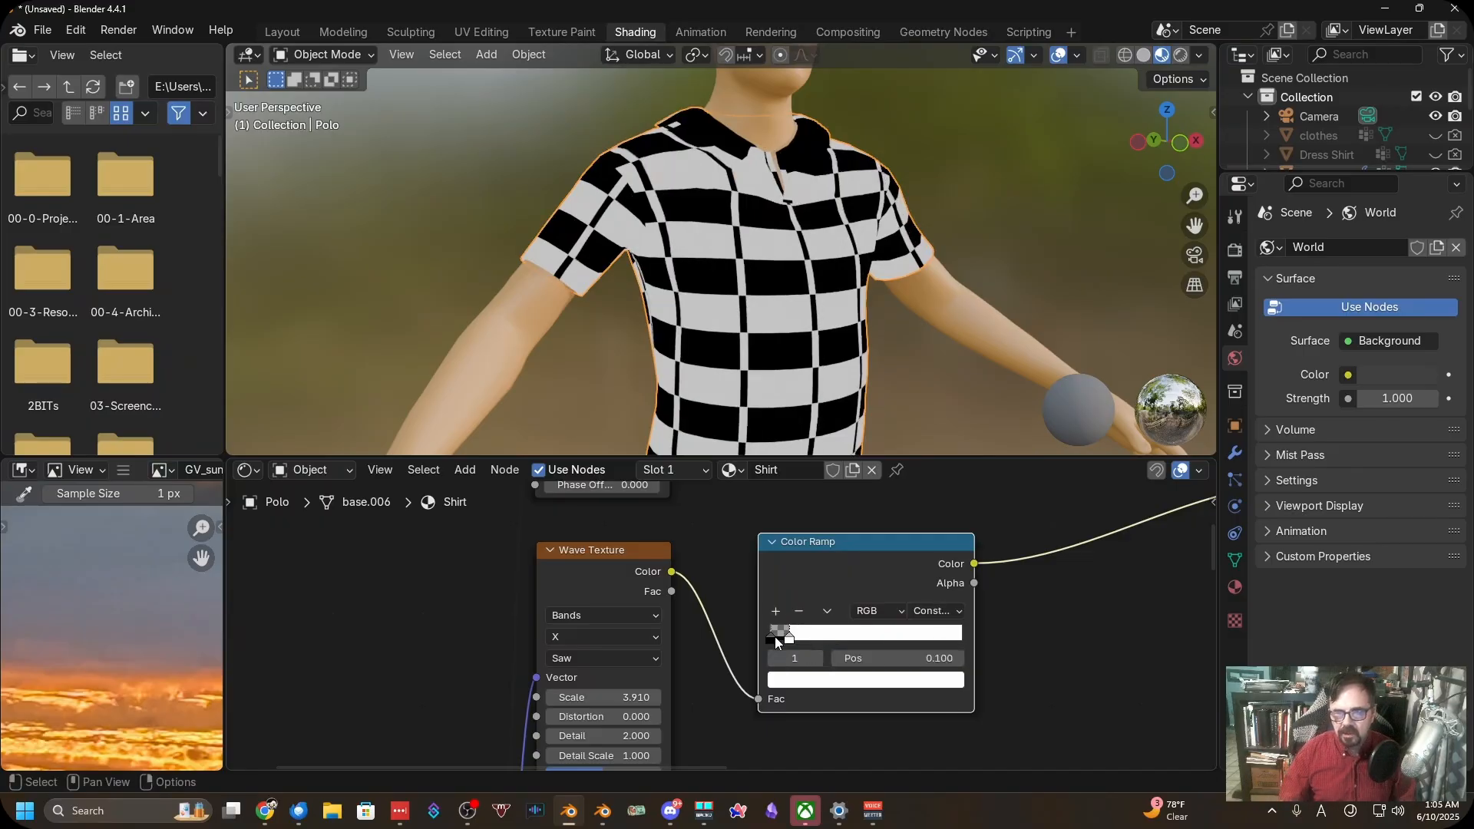
Add a transparent black stop to the lower Color Ramp and set its position to 0.200
scroll(788, 631, up, 4)
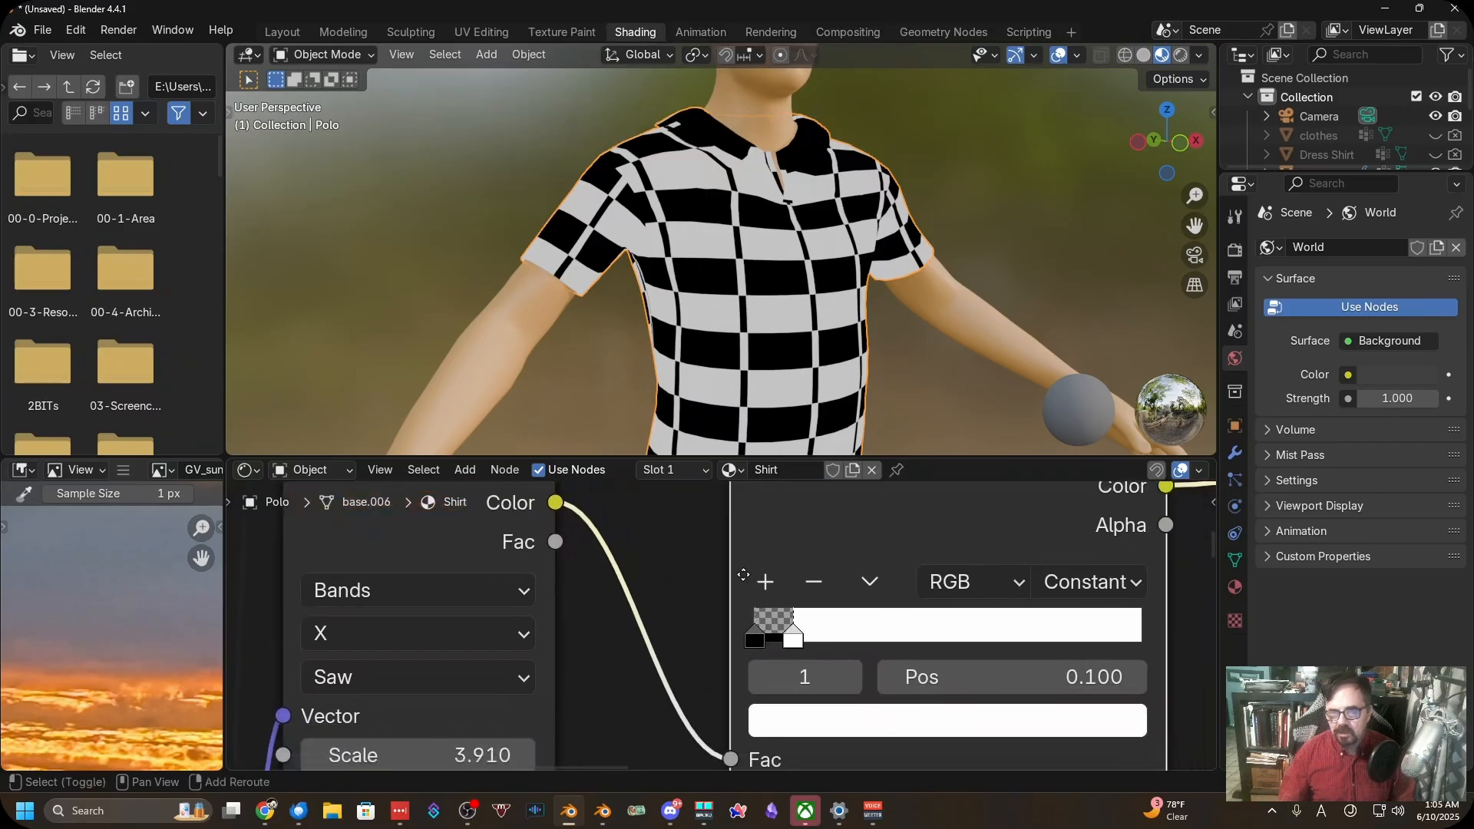
scroll(769, 590, up, 1)
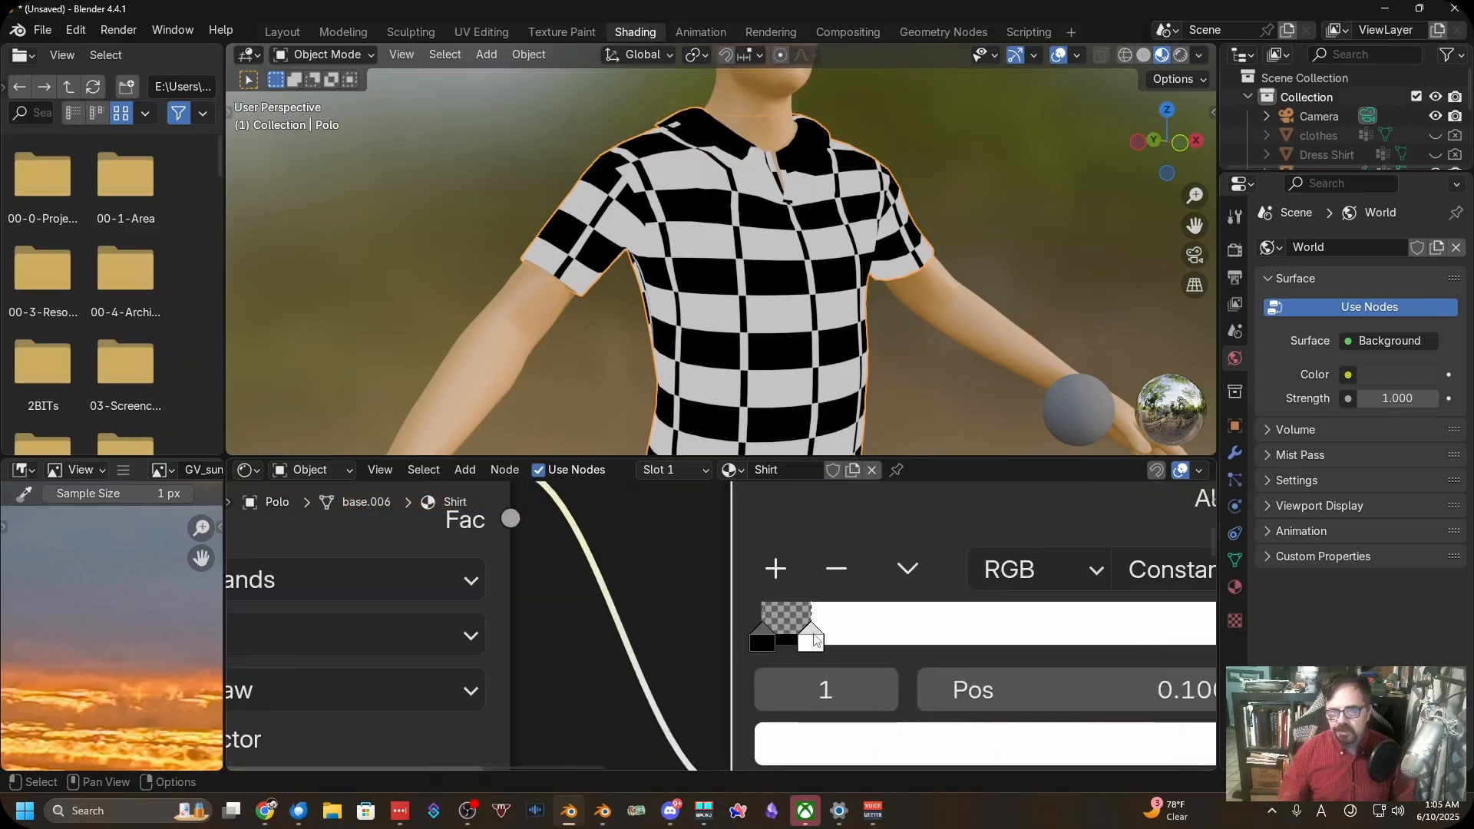
click(777, 571)
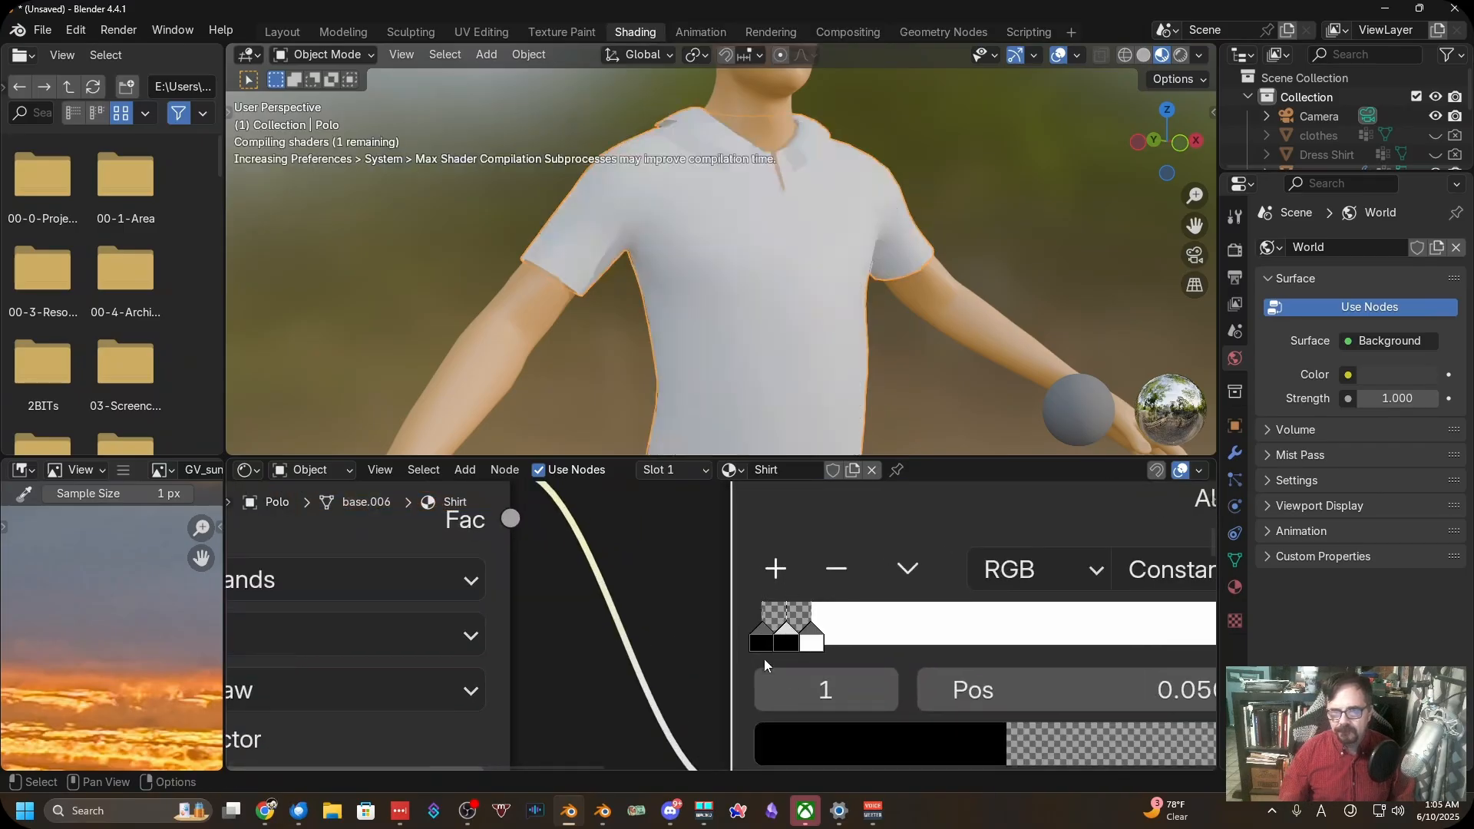
middle_drag(882, 595, 825, 601)
click(1020, 692)
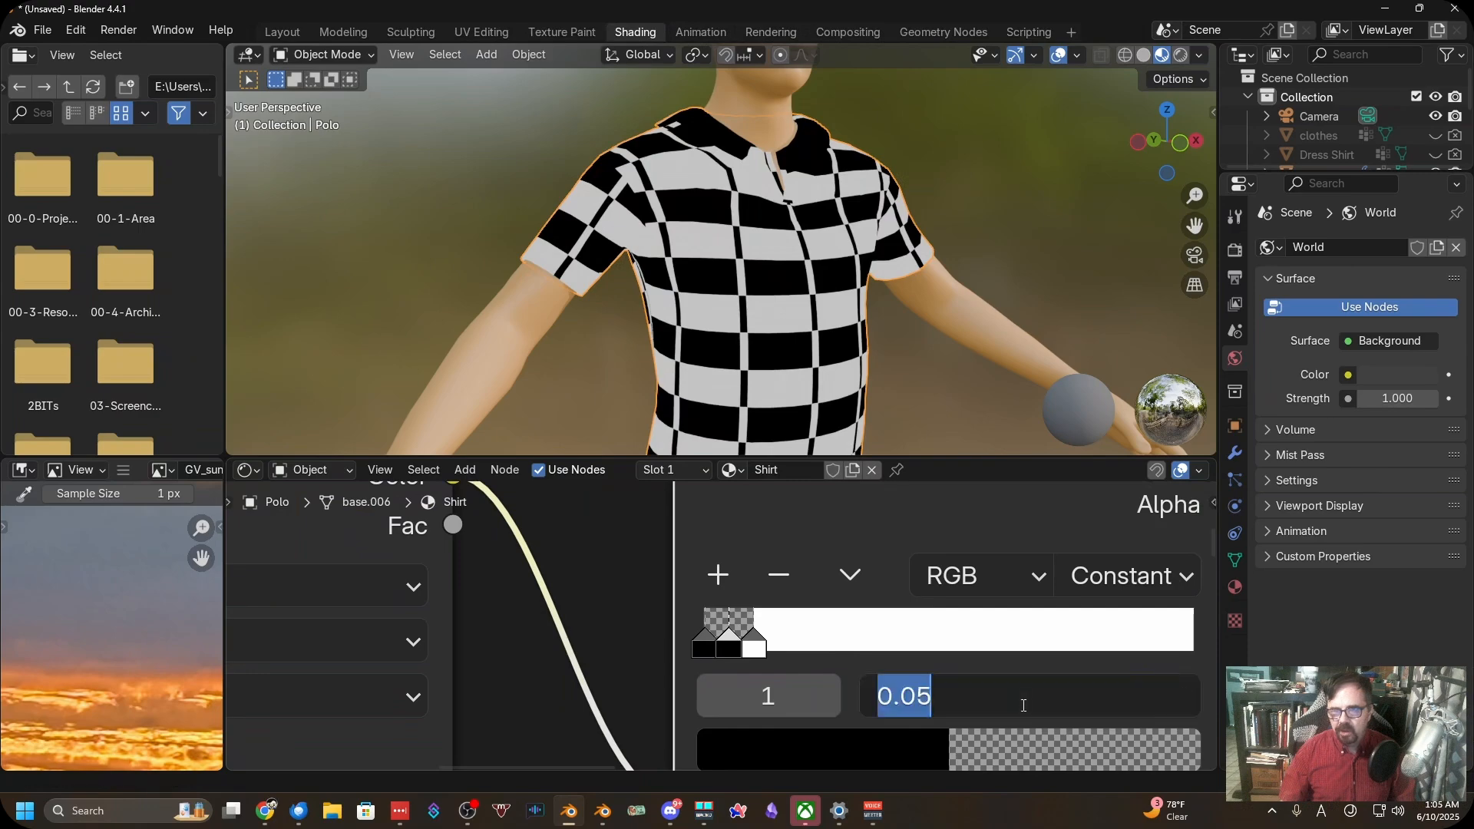
text(.2)
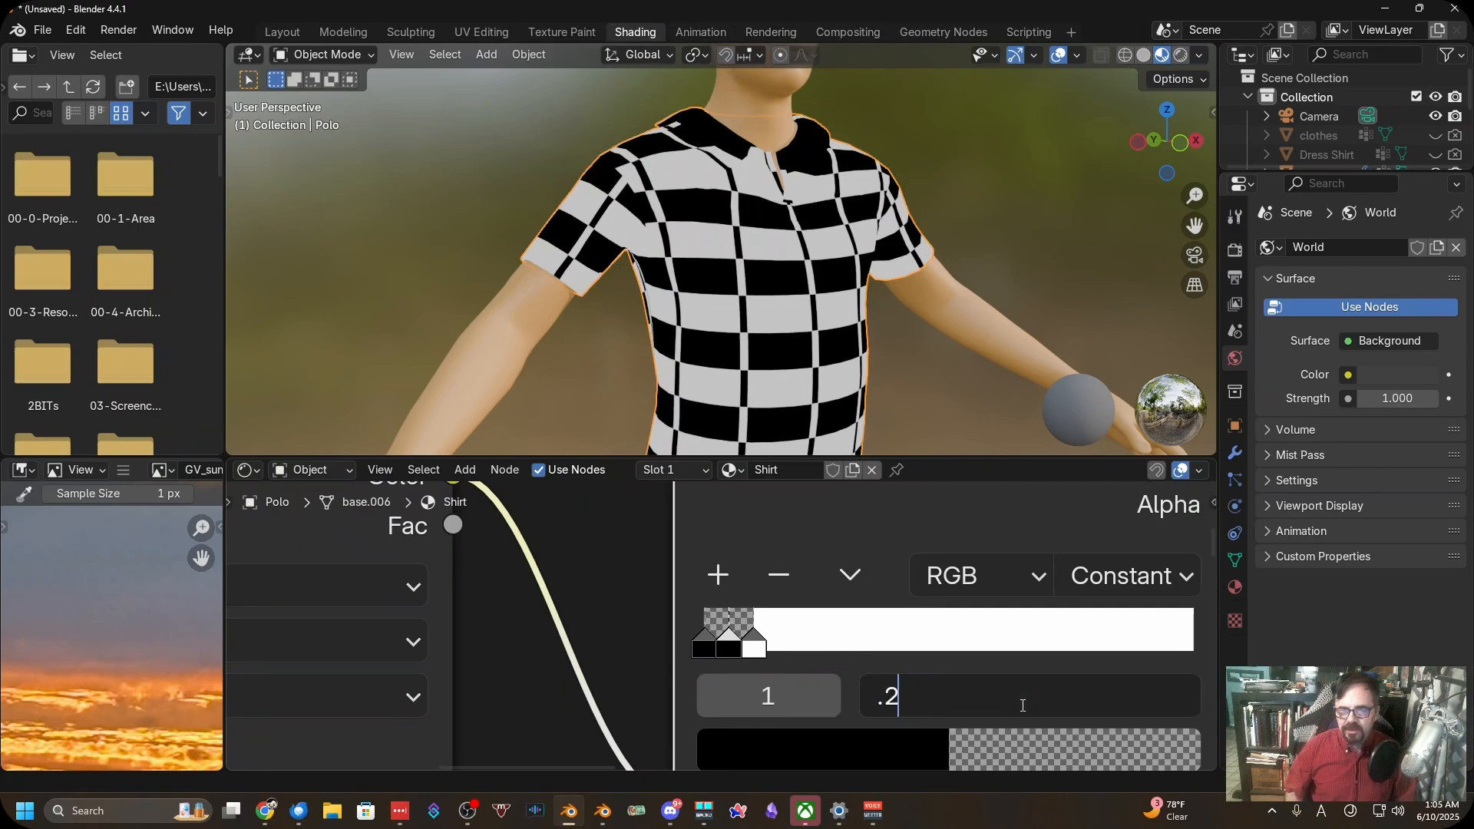
key(Return)
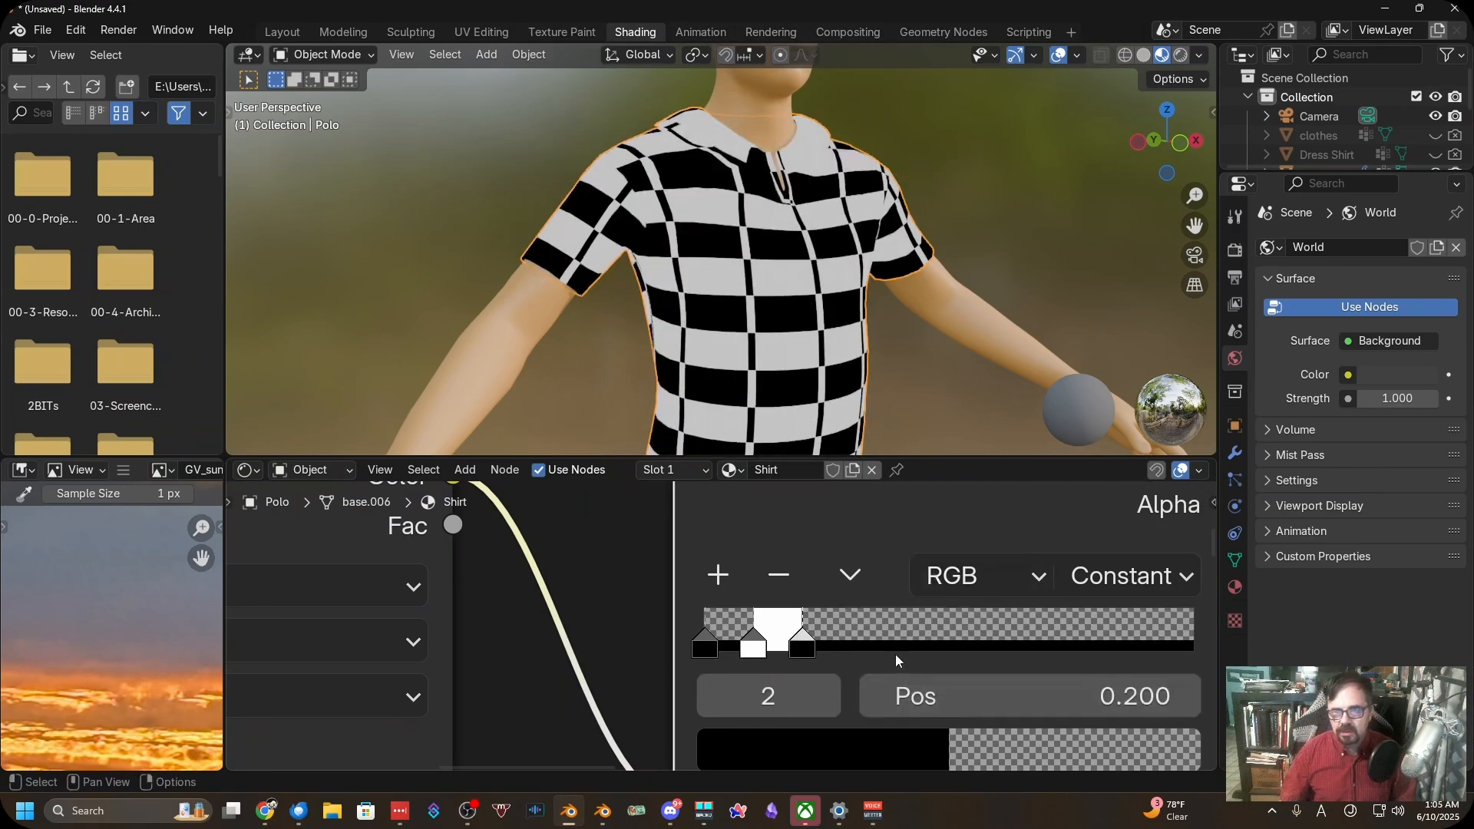
Add a white stop to the lower Color Ramp and set its position to 0.800
middle_drag(895, 654, 839, 609)
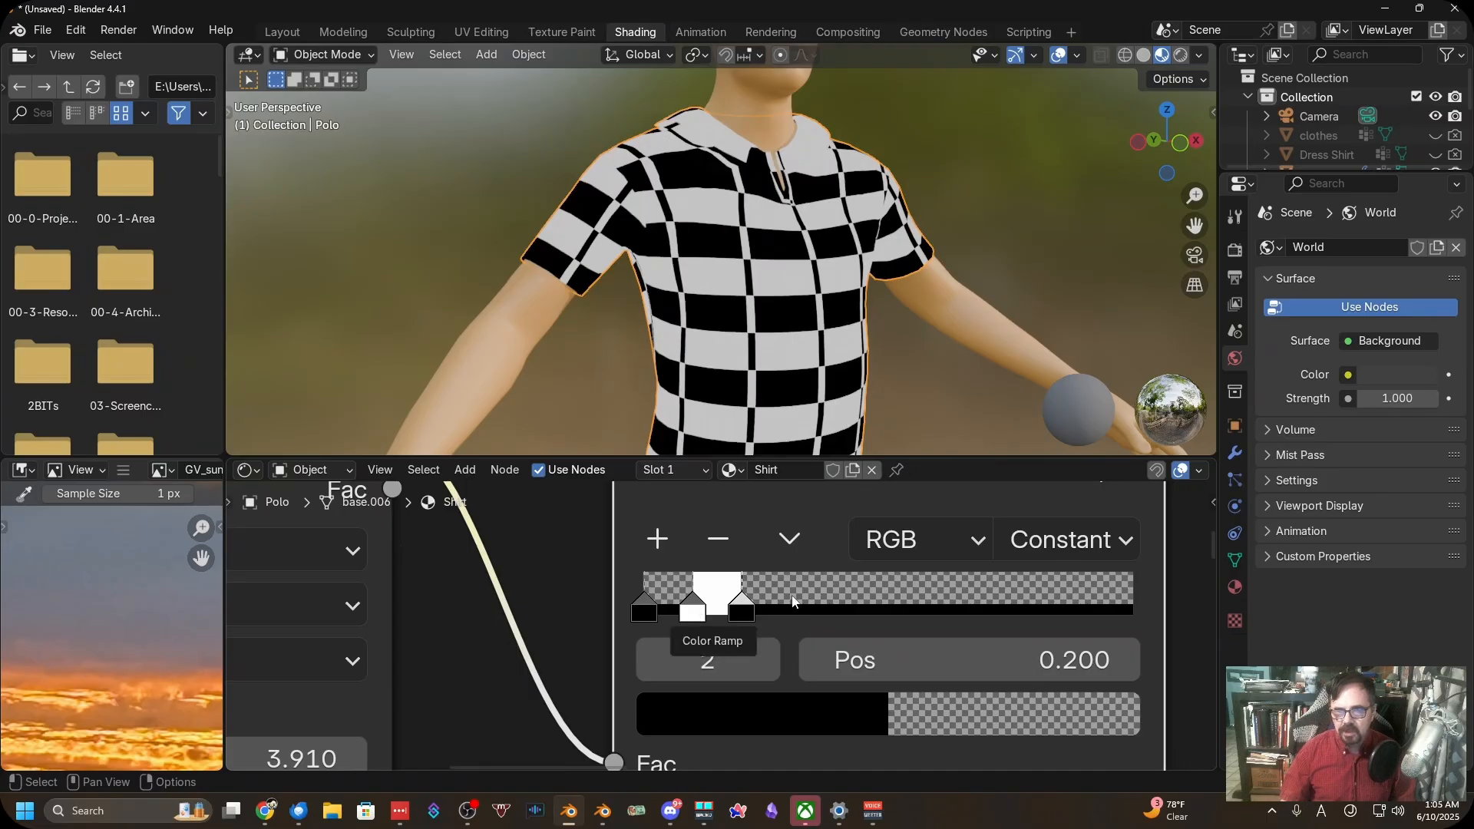
scroll(689, 588, down, 4)
mouse_move(977, 616)
middle_down()
mouse_move(905, 677)
mouse_move(888, 659)
mouse_move(951, 731)
mouse_move(975, 607)
middle_up()
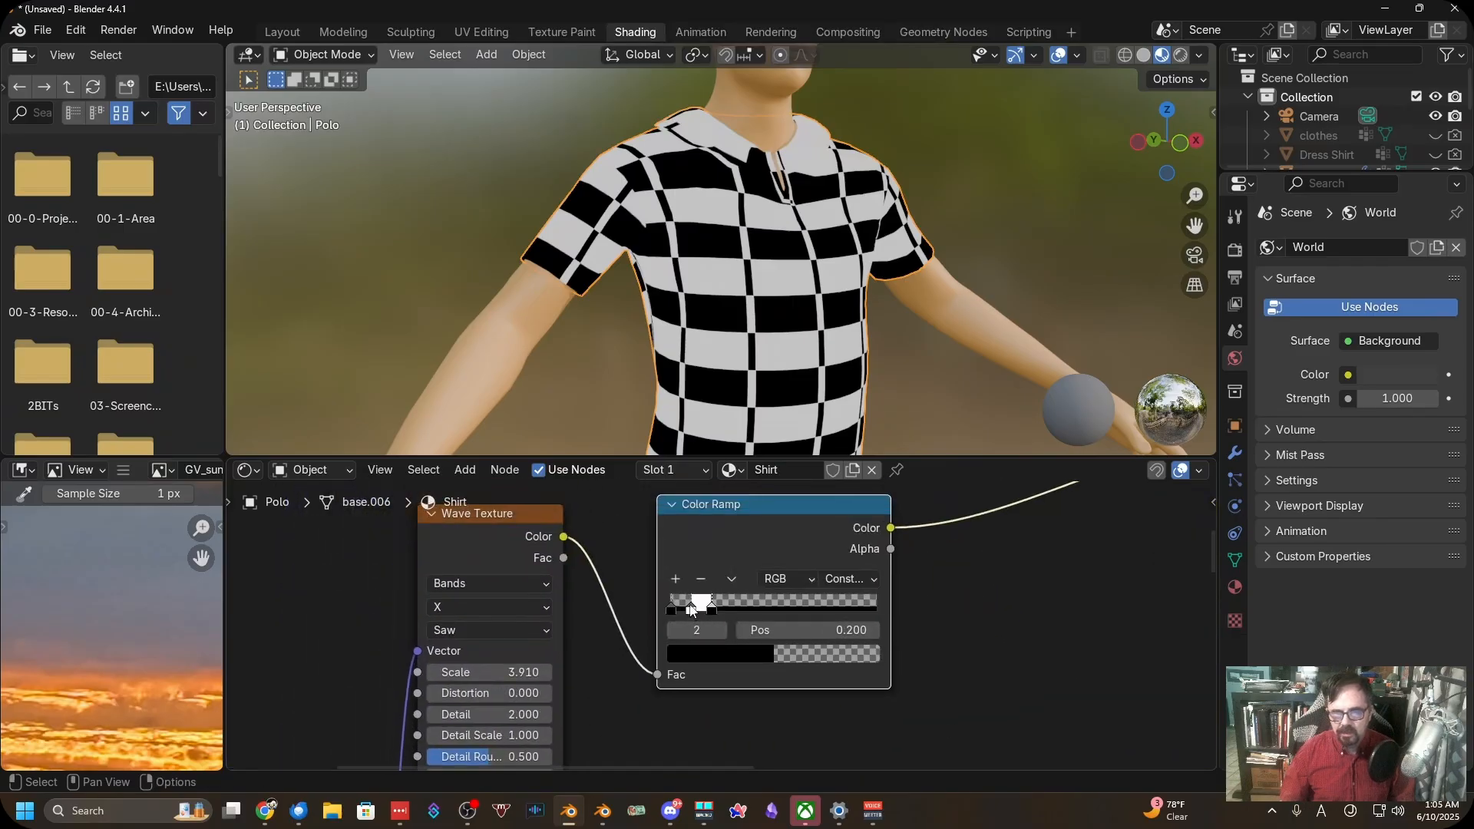
click(676, 581)
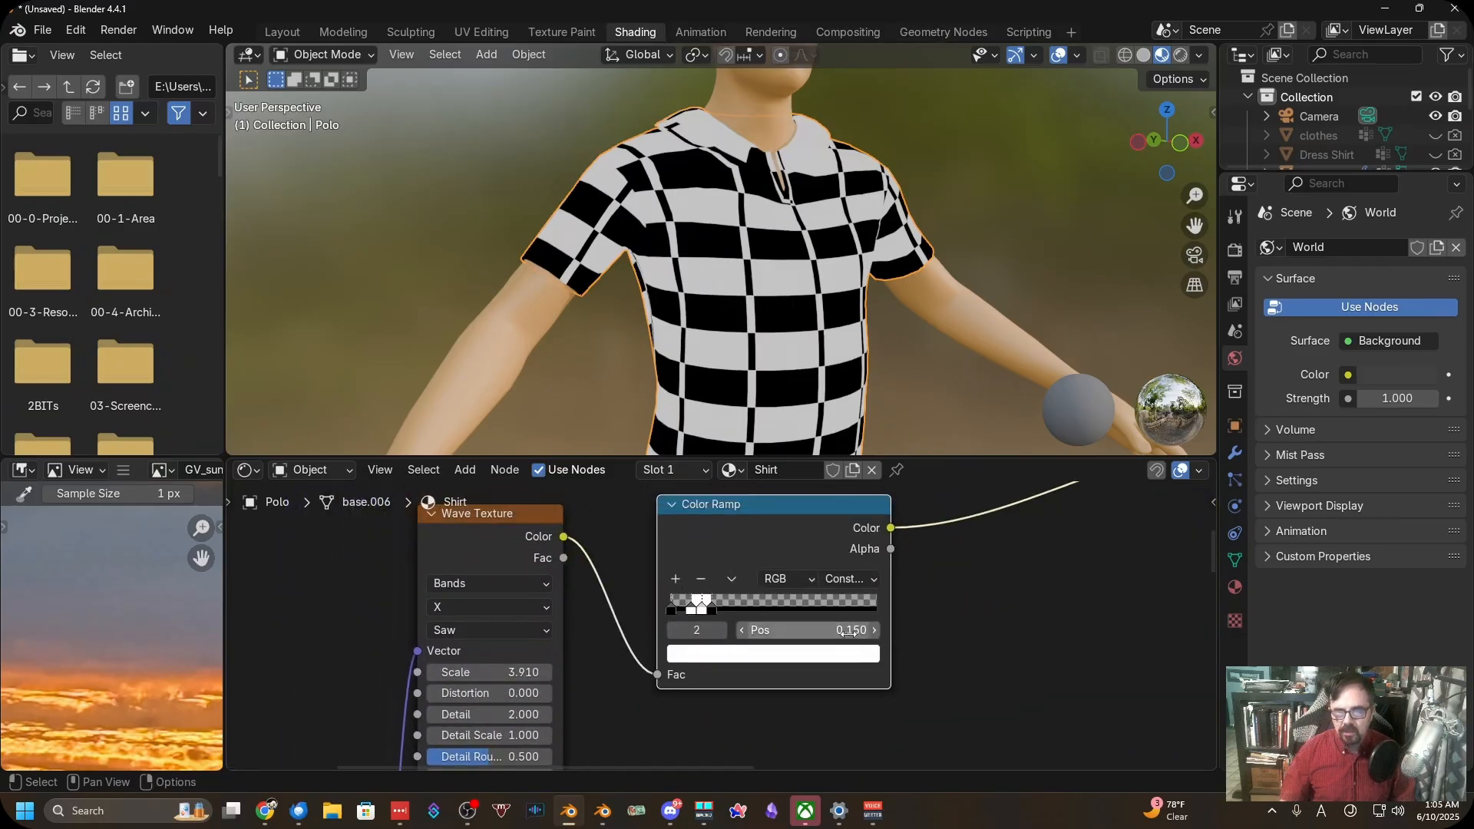
click(837, 634)
text(.5)
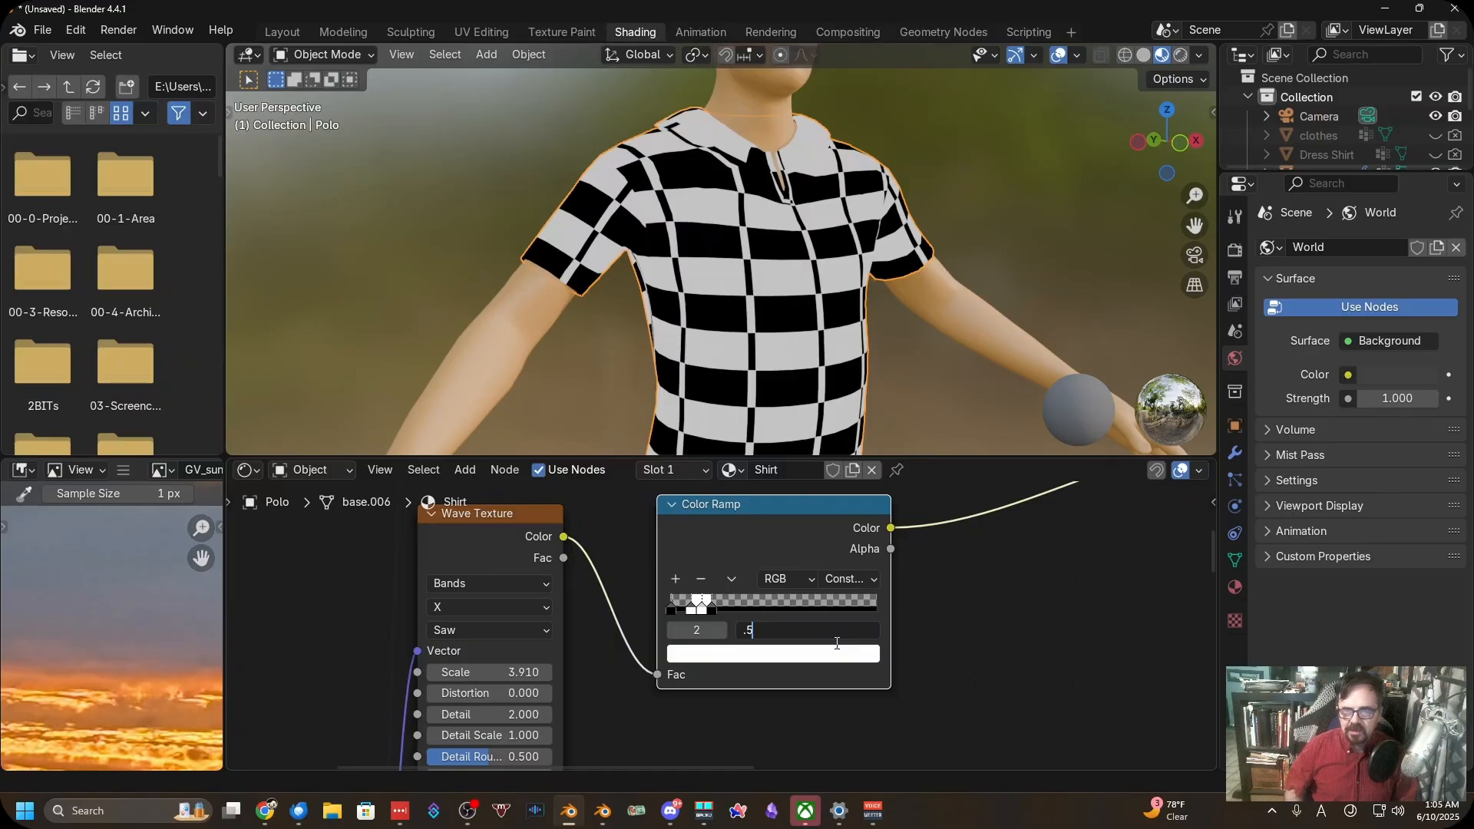
key(Return)
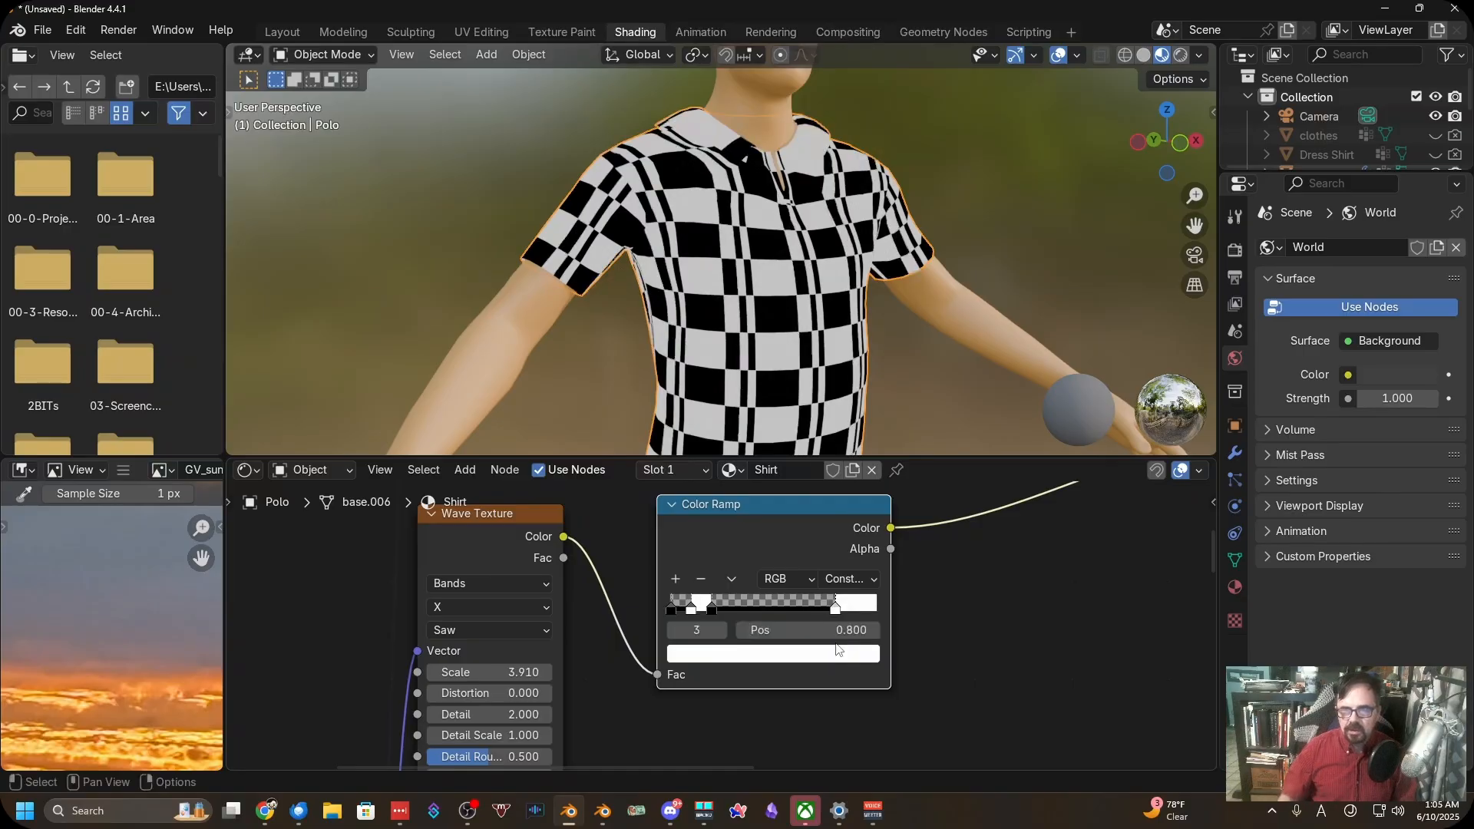
Add another transparent black stop to the lower Color Ramp and set its position to 0.850
scroll(737, 628, up, 2)
scroll(741, 630, up, 1)
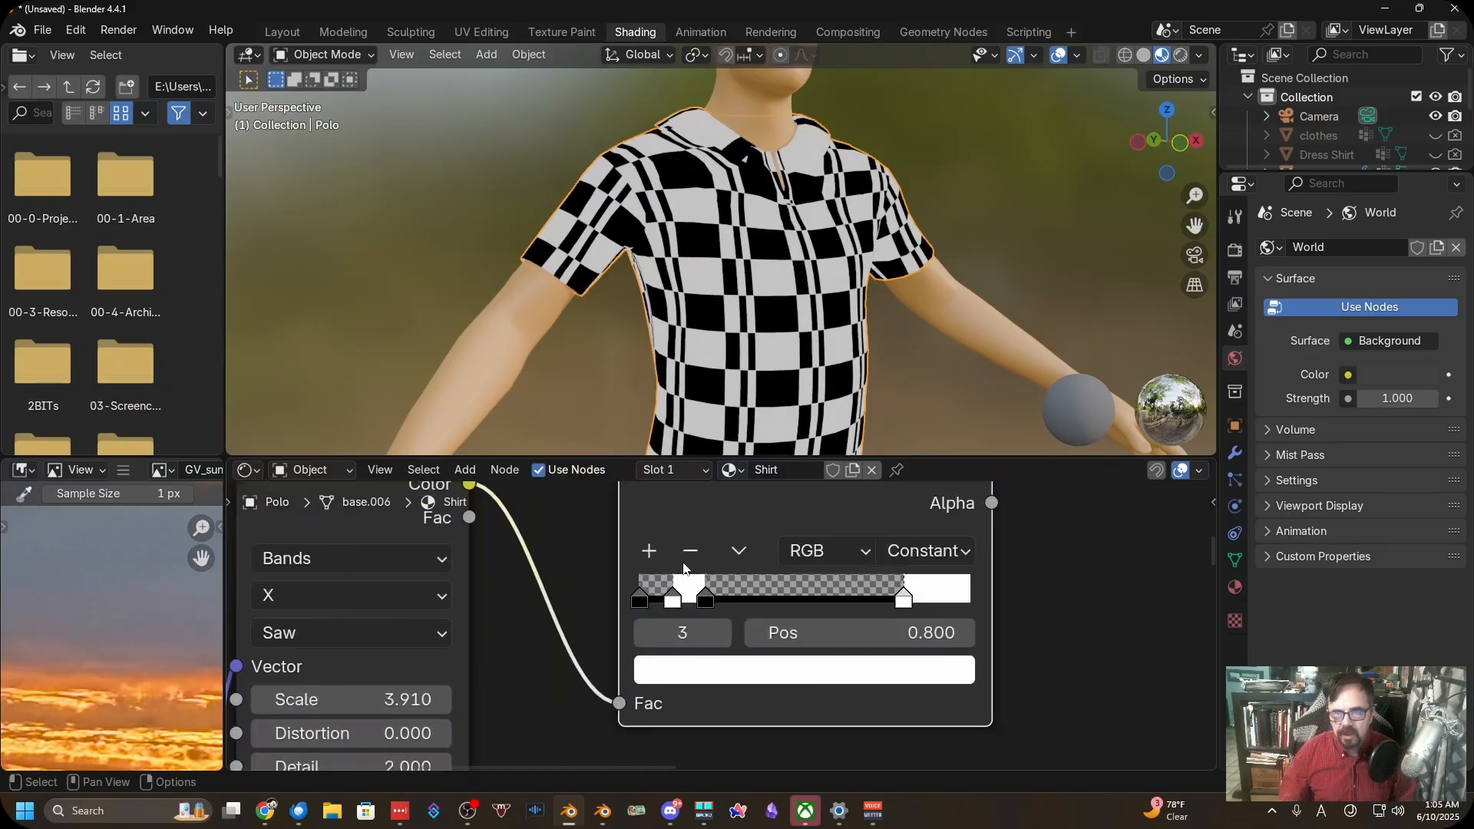
click(649, 552)
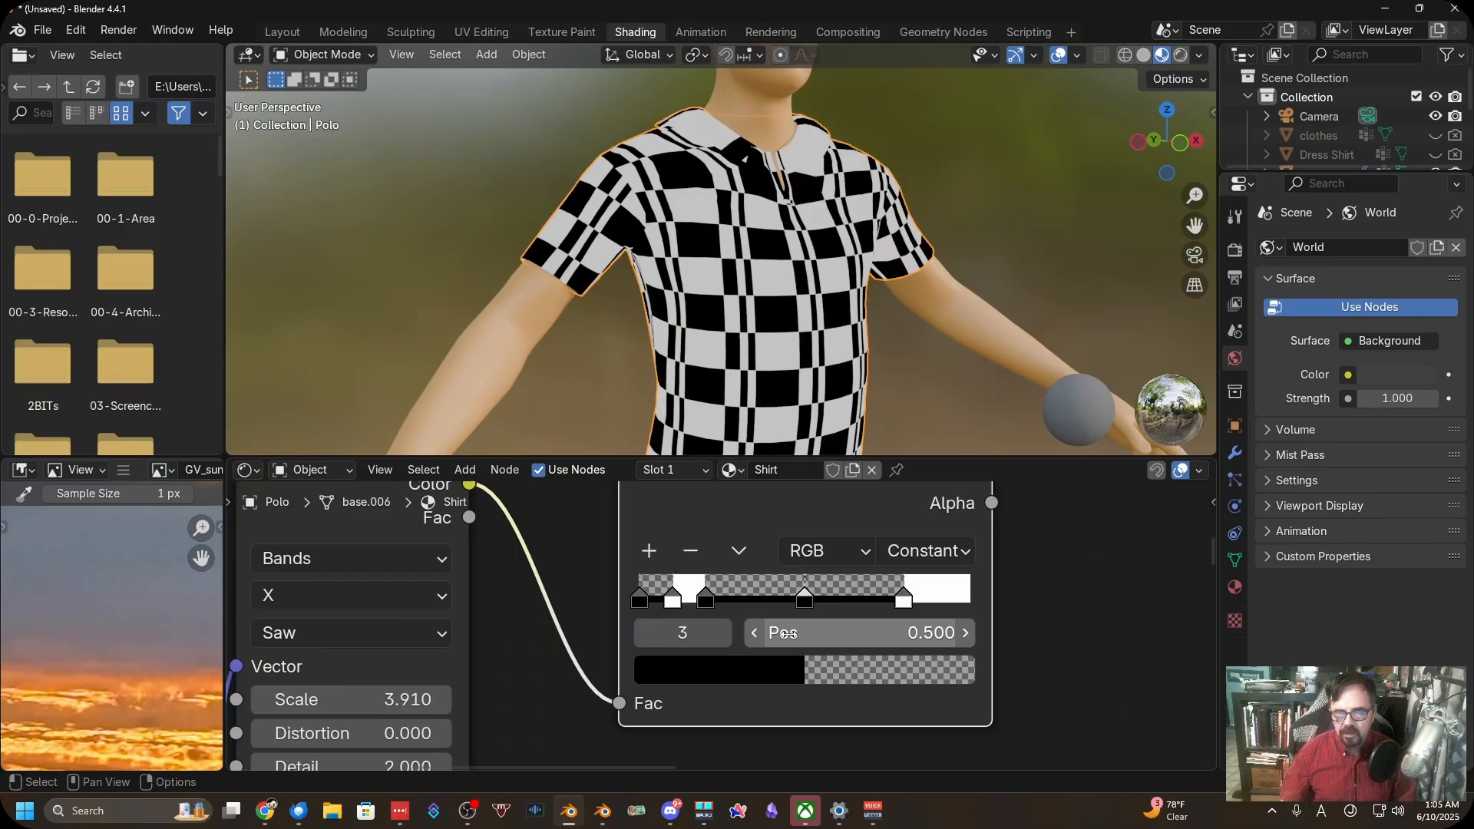
click(871, 633)
text(.)
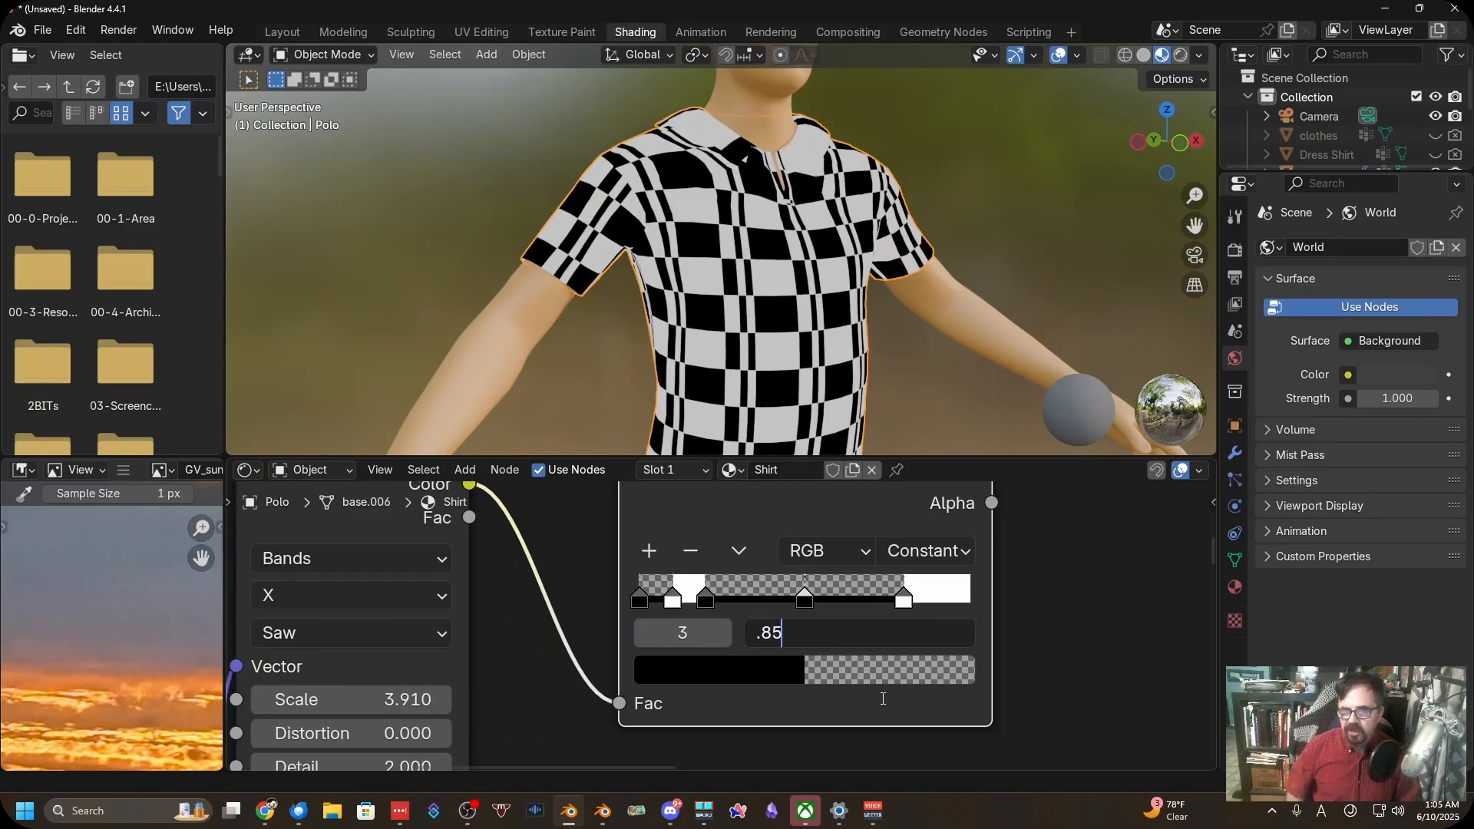
text(85)
key(Return)
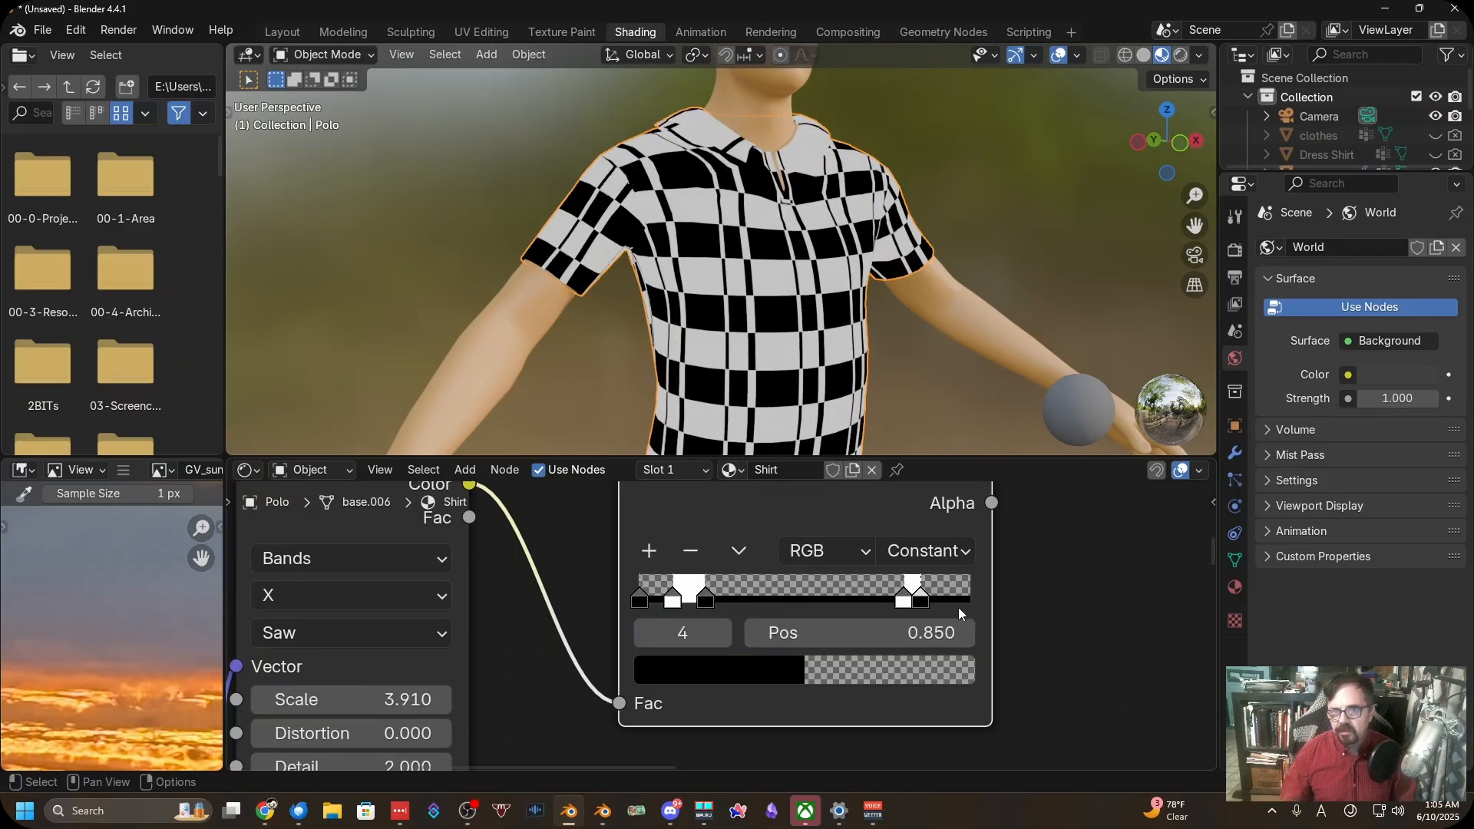
Widen the second white band of the lower Color Ramp by setting its closing black stop's position to 0.900
click(901, 631)
text(.)
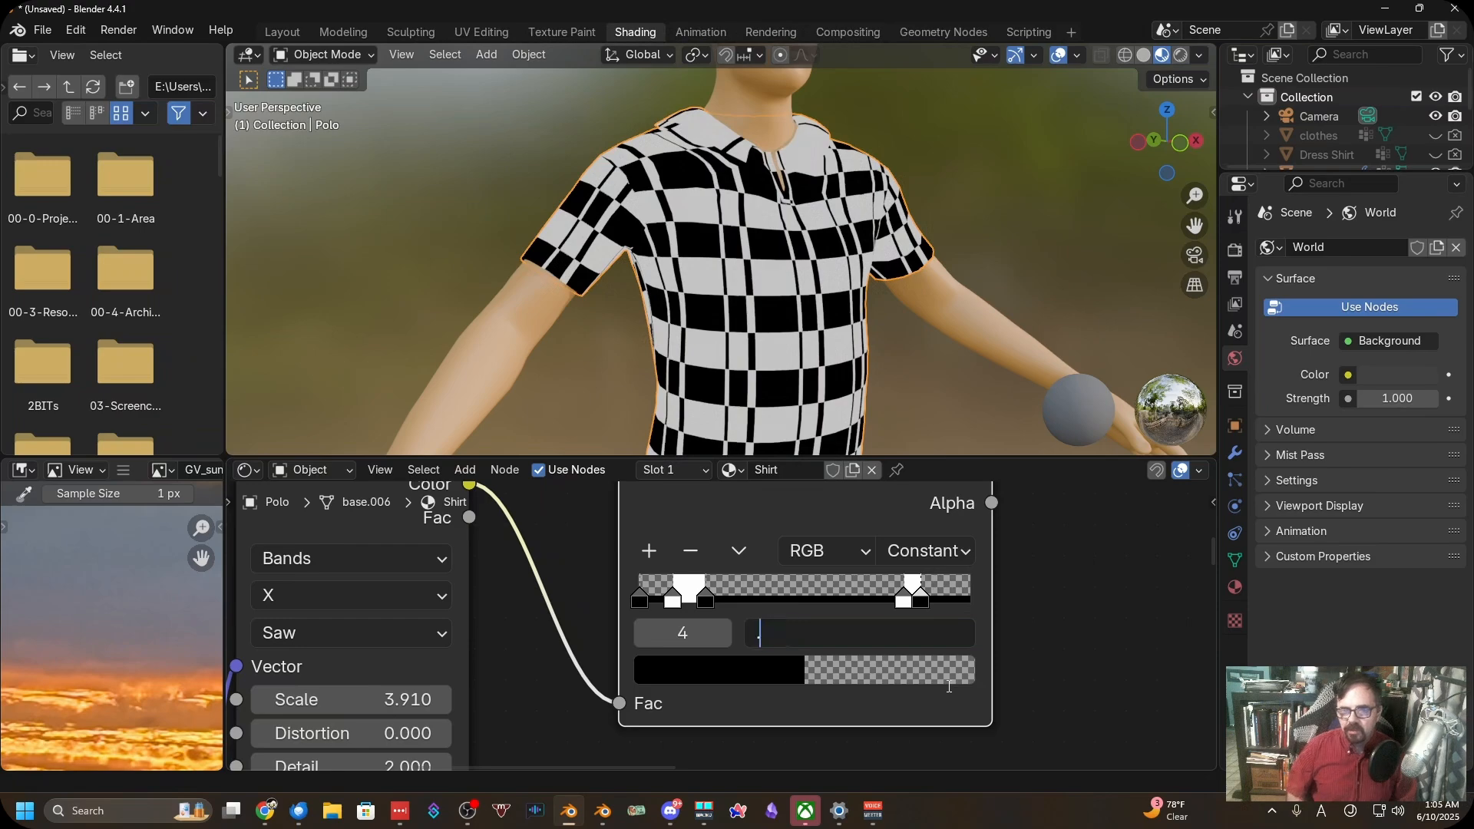
text(9)
key(Return)
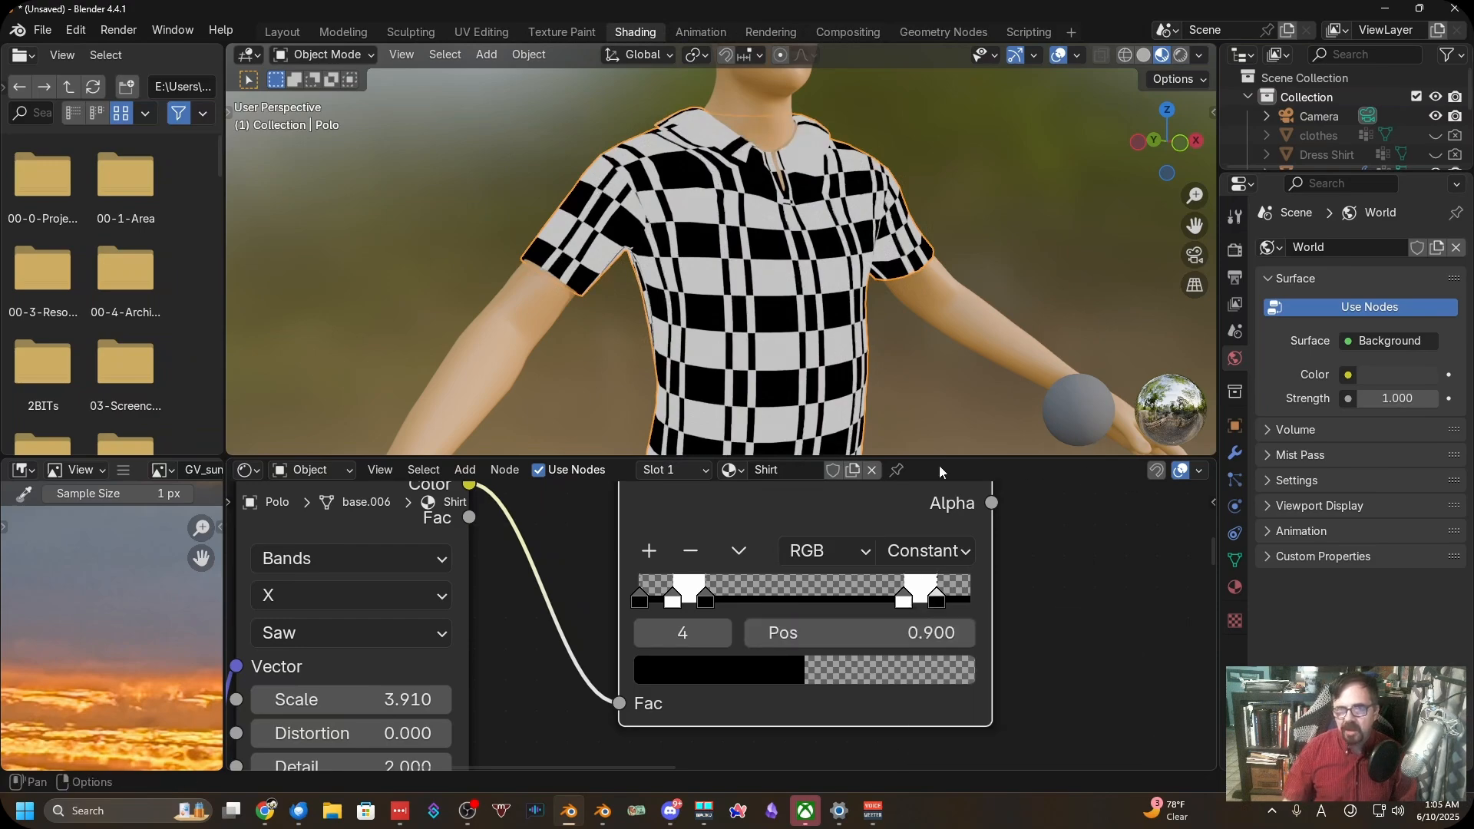
Recolor the white stop at 0.100 with a light orange sampled from the clouds in the sunset image
click(674, 598)
scroll(710, 660, down, 1)
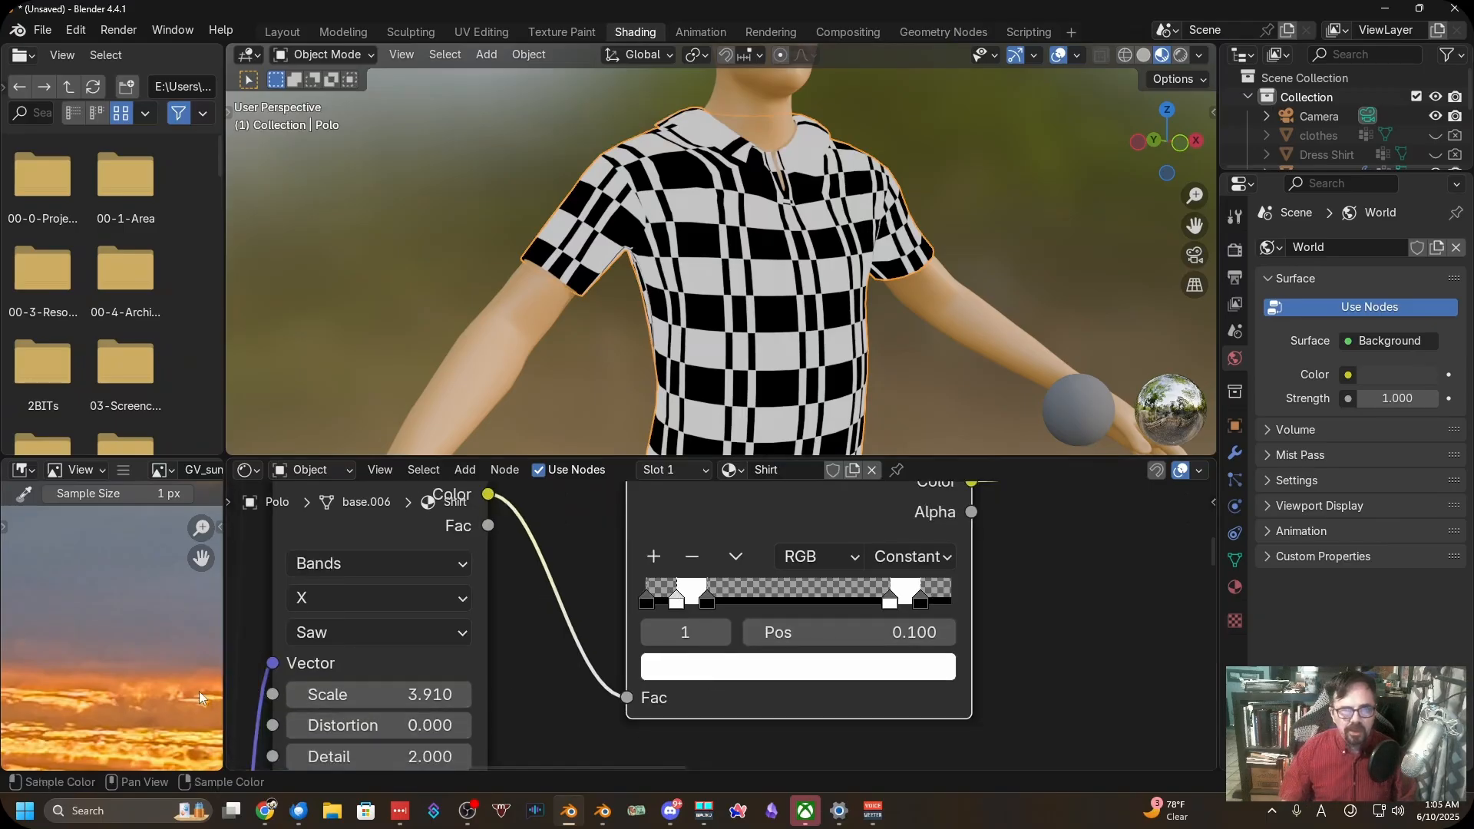
middle_drag(78, 667, 76, 530)
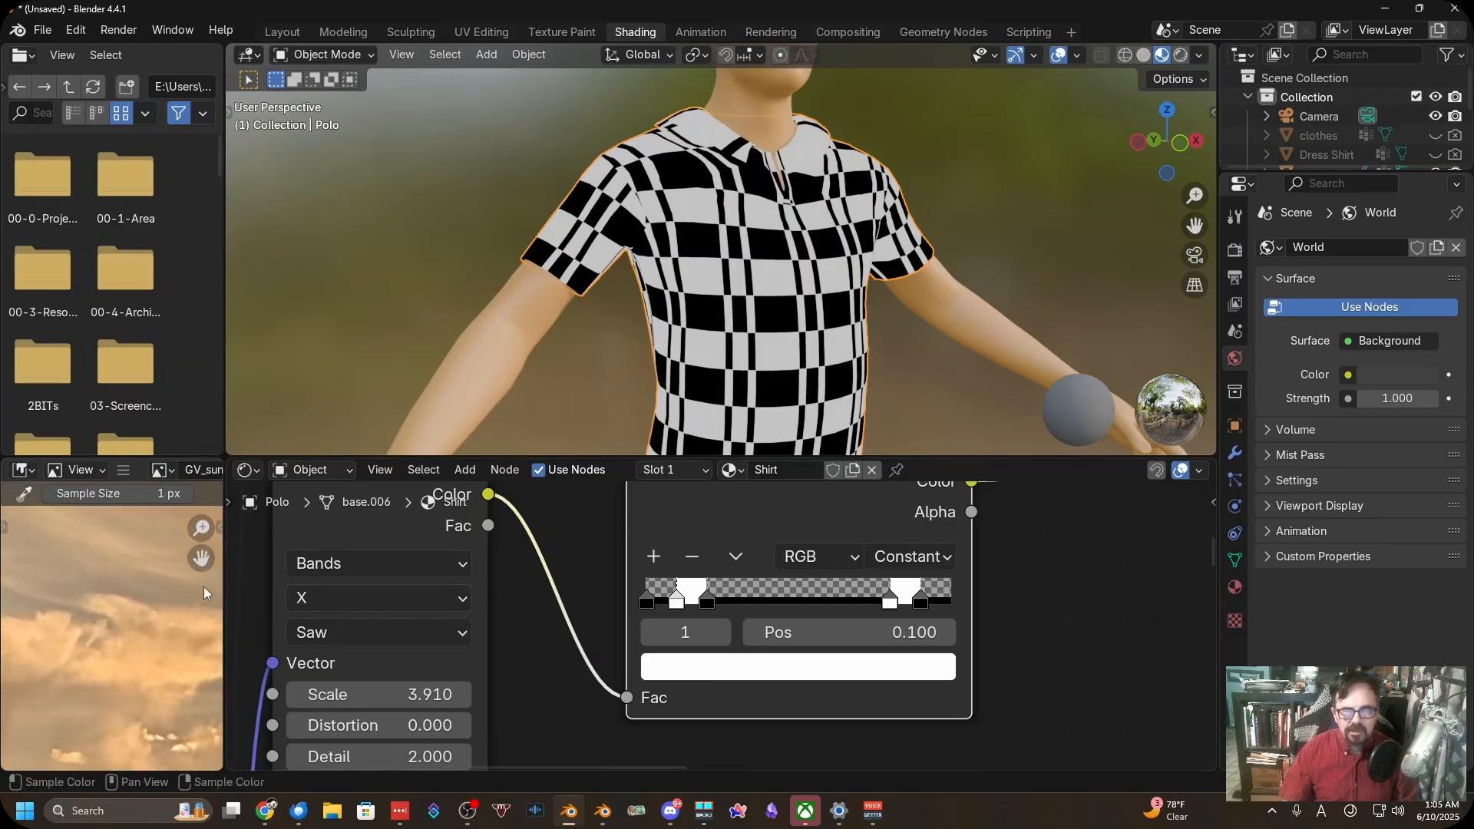
key(e)
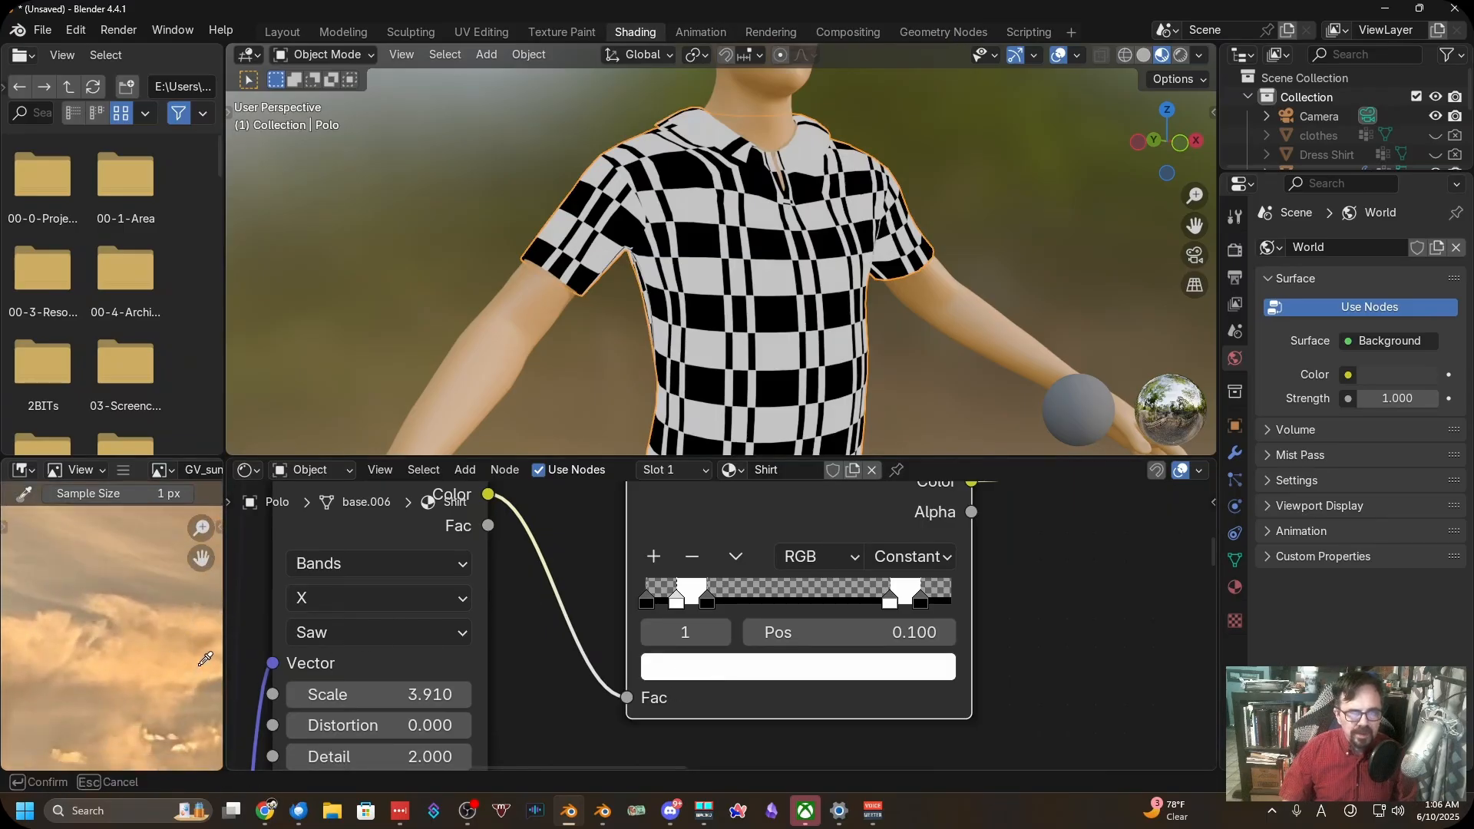
click(199, 668)
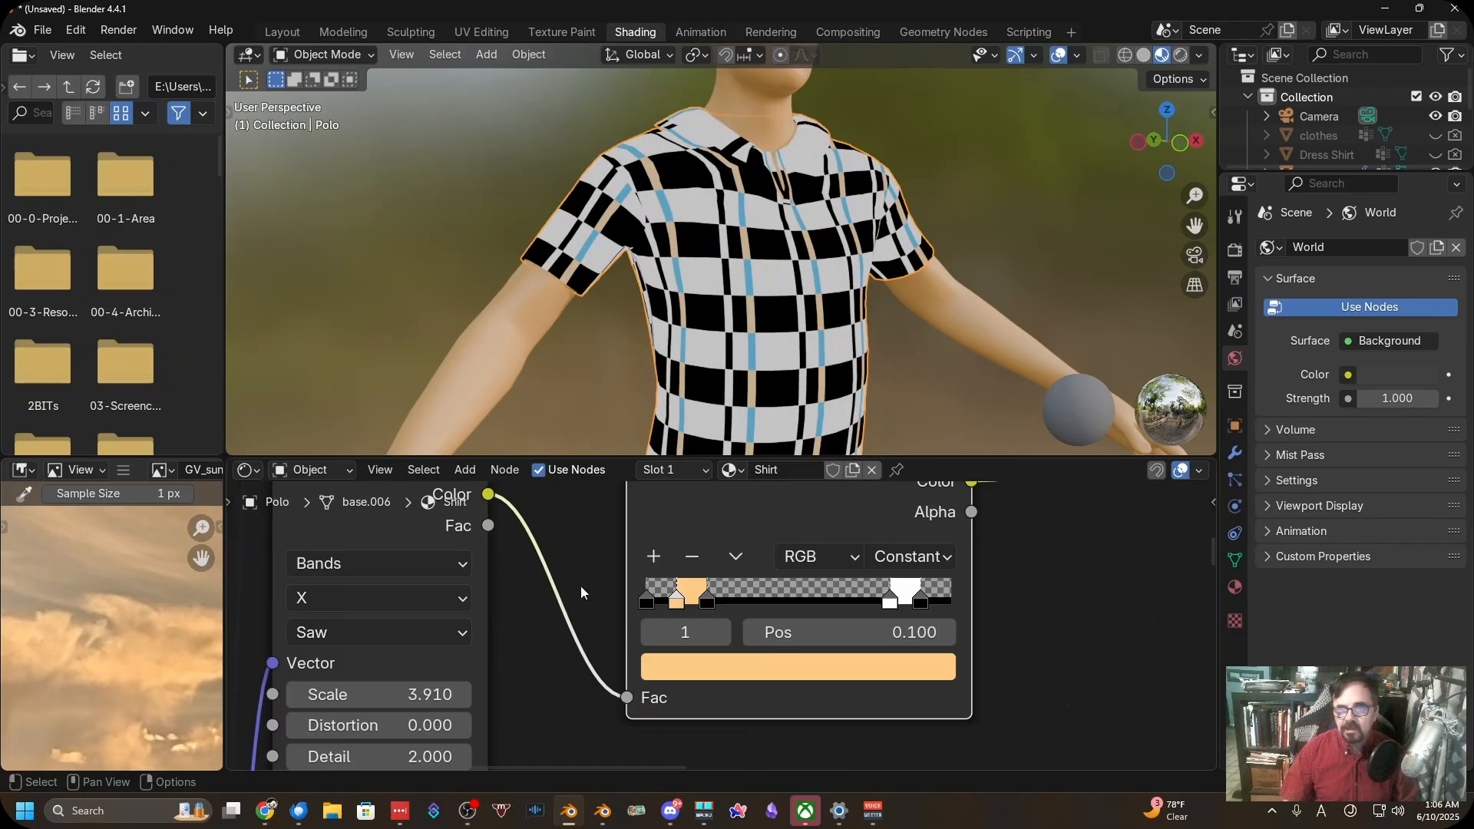
Change the Difference node's blending mode to Mix and set its factor to 0.5
scroll(952, 595, down, 7)
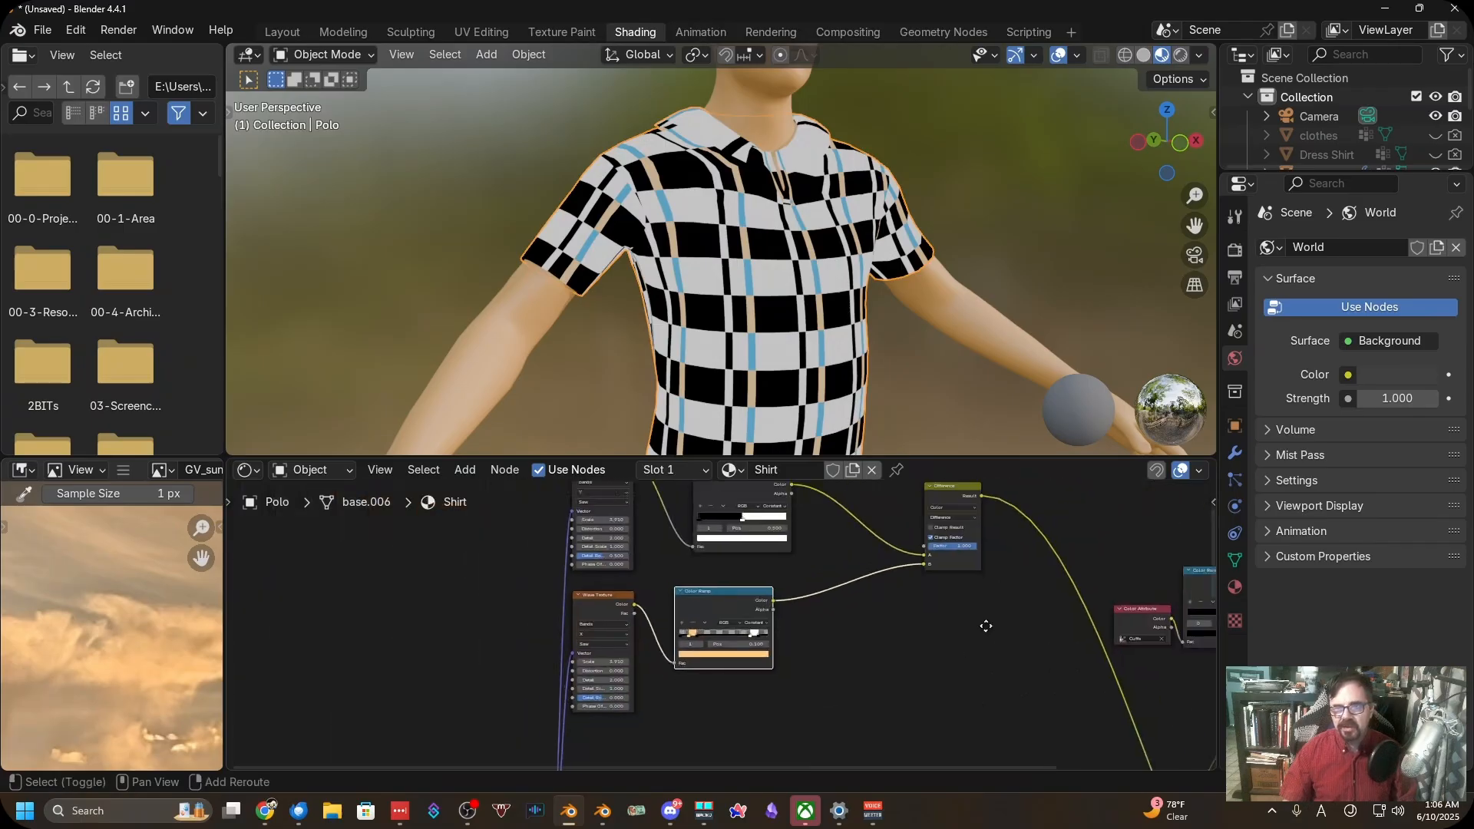
middle_drag(887, 688, 655, 660)
scroll(563, 623, up, 6)
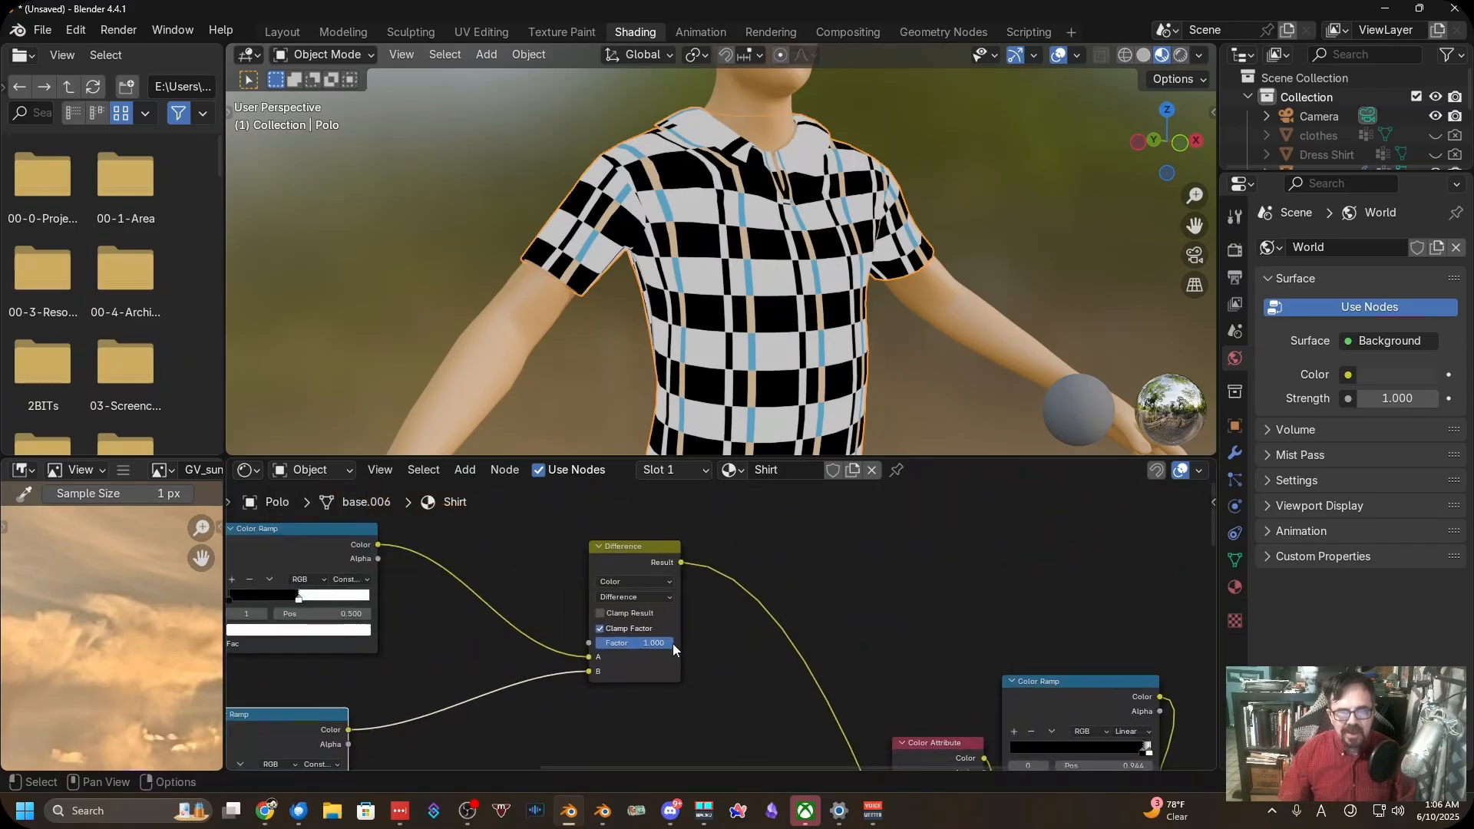
click(584, 577)
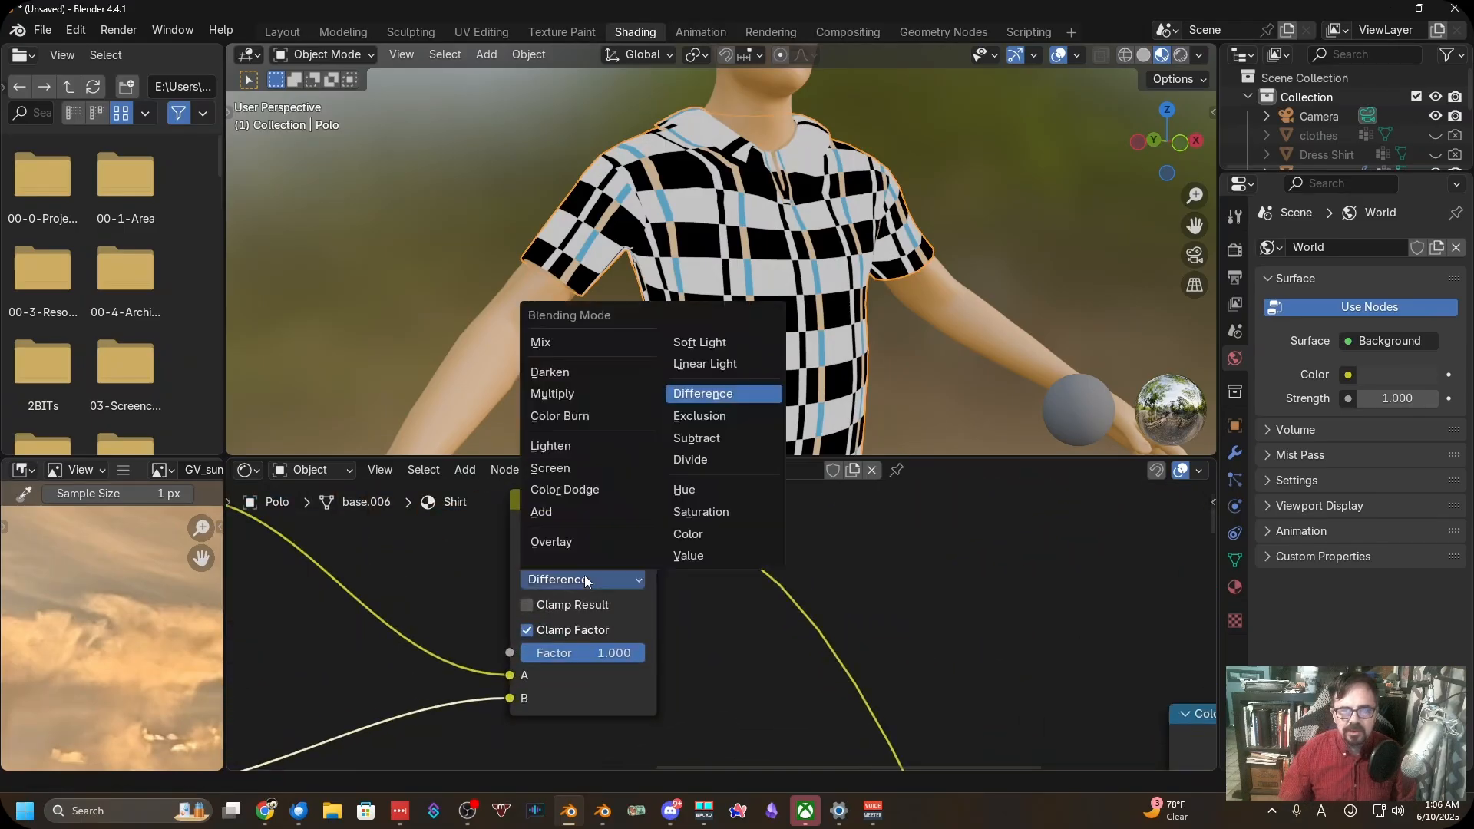
click(551, 343)
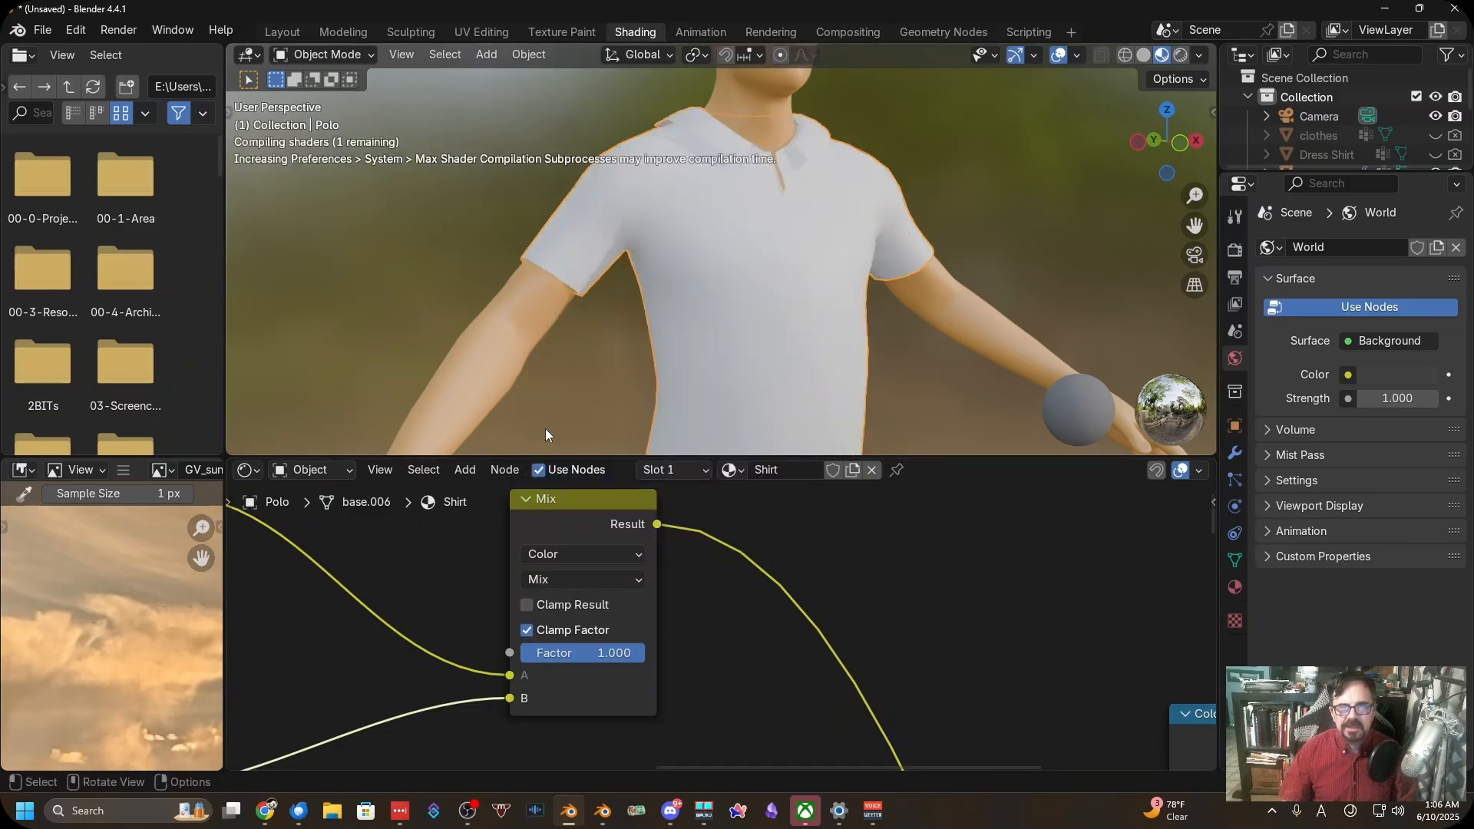
click(589, 651)
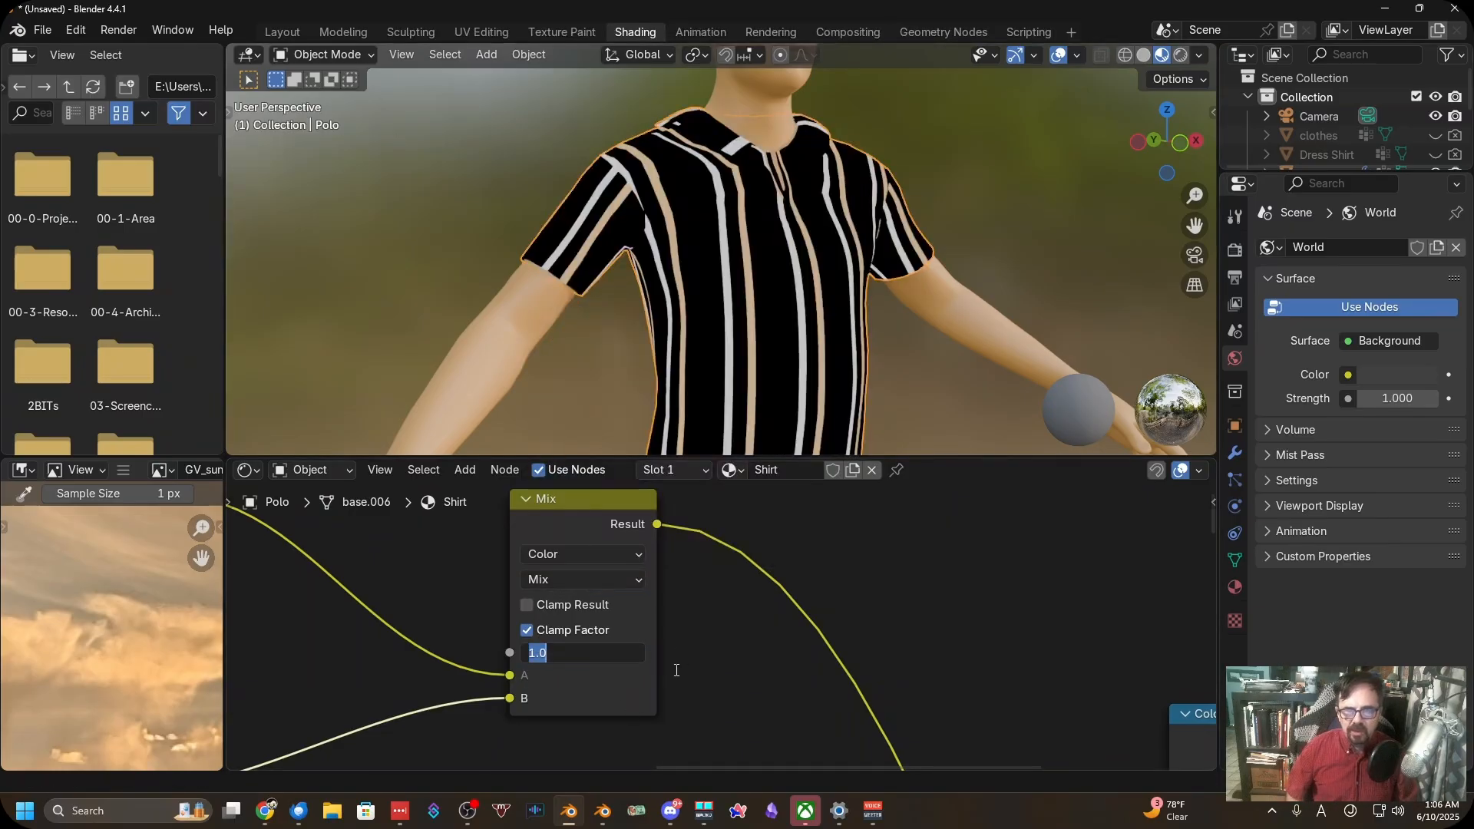
text(.5)
key(Return)
Duplicate the striped lower Color Ramp and replace the checkerboard's black-and-white upper Color Ramp with the copy, feeding the Mix node's A input
scroll(461, 699, down, 2)
middle_drag(481, 665, 875, 484)
middle_drag(643, 599, 682, 689)
scroll(687, 569, down, 1)
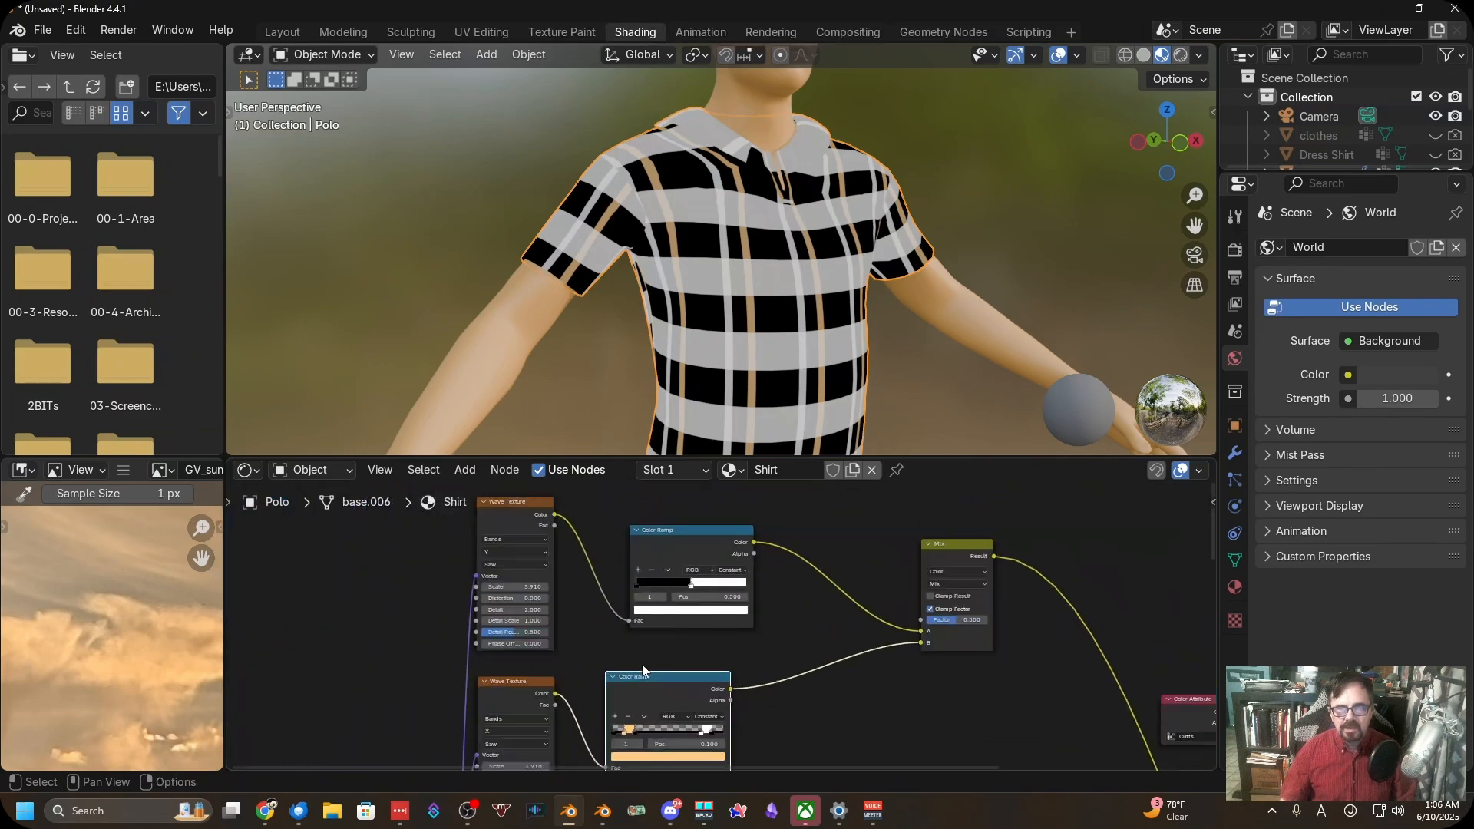
key(shift+d)
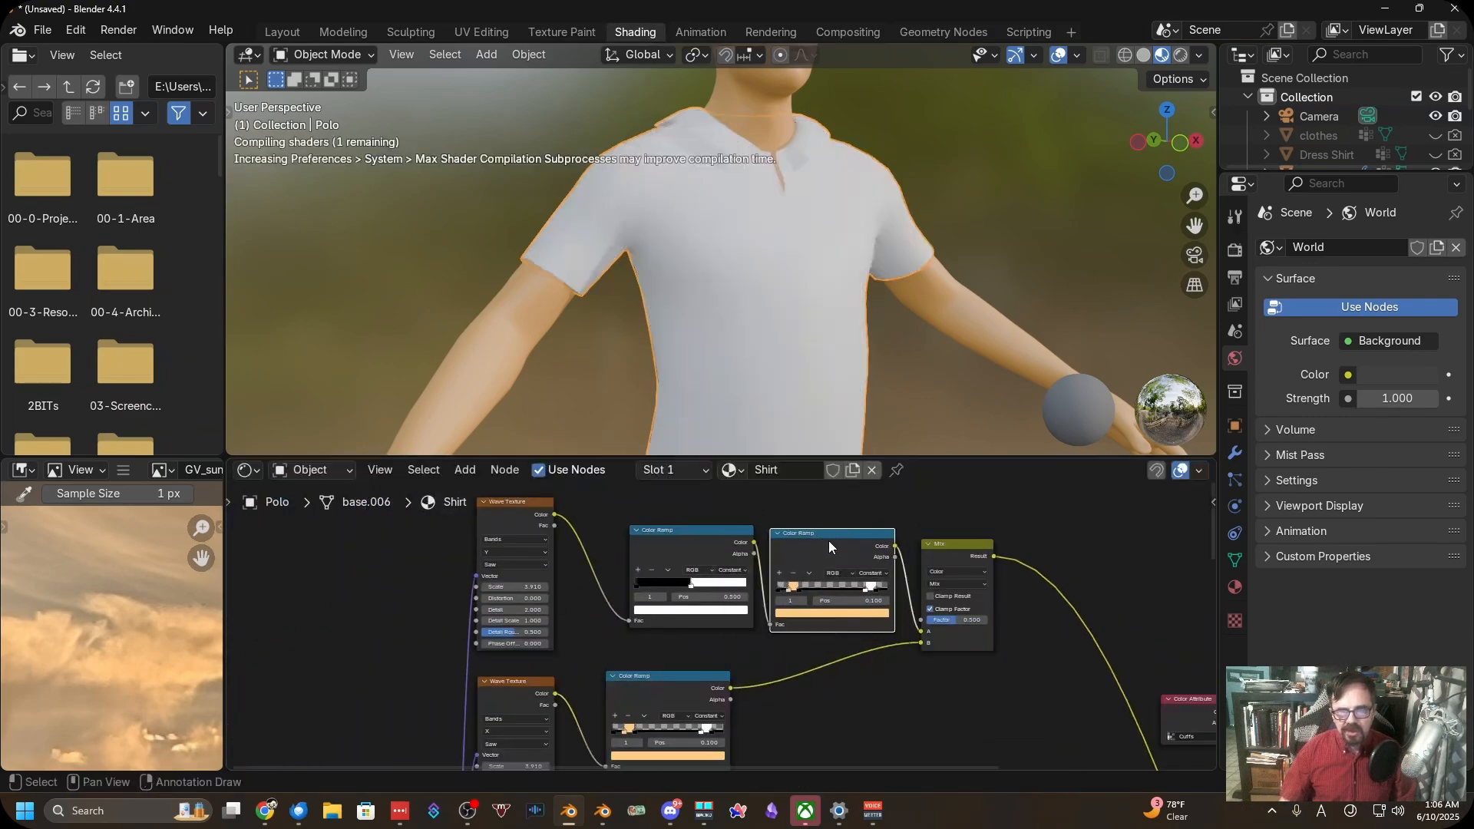
click(827, 541)
click(691, 540)
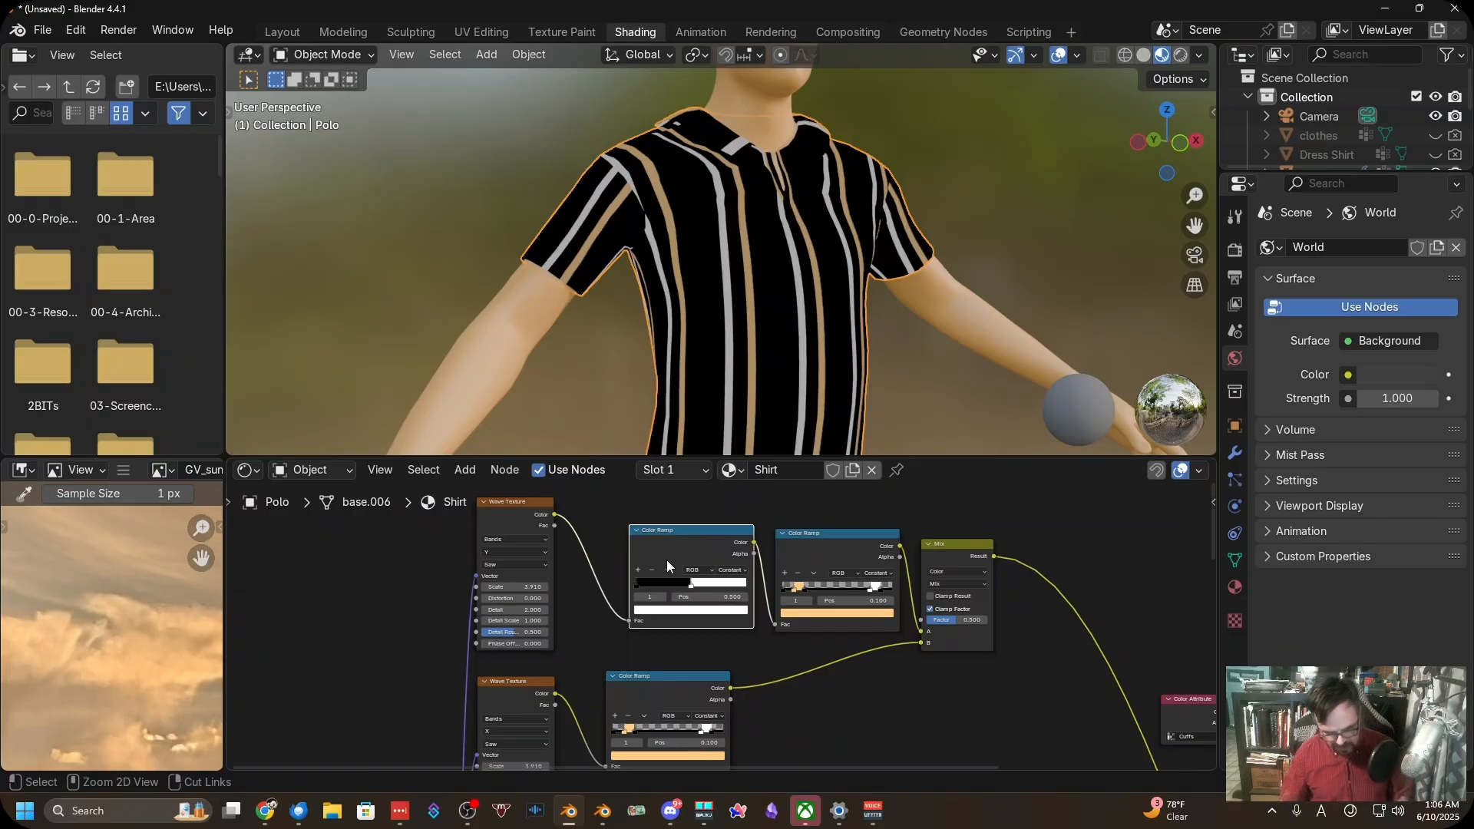
key(ctrl+x)
drag(837, 533, 671, 548)
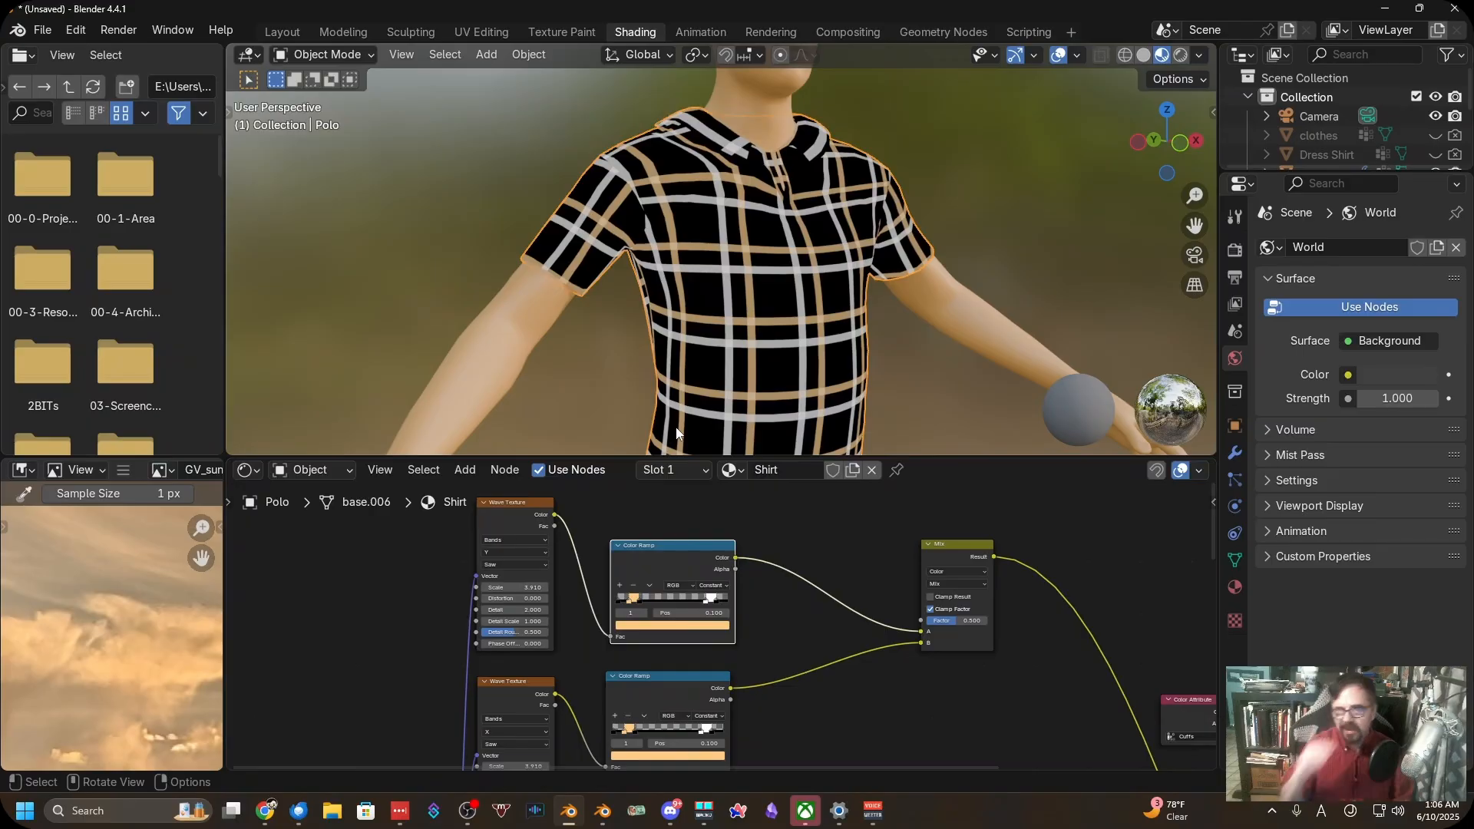
Move the striped pattern's Mix node down, closer to the Mix node of the sunset plaid
scroll(683, 387, down, 5)
middle_drag(891, 668, 772, 549)
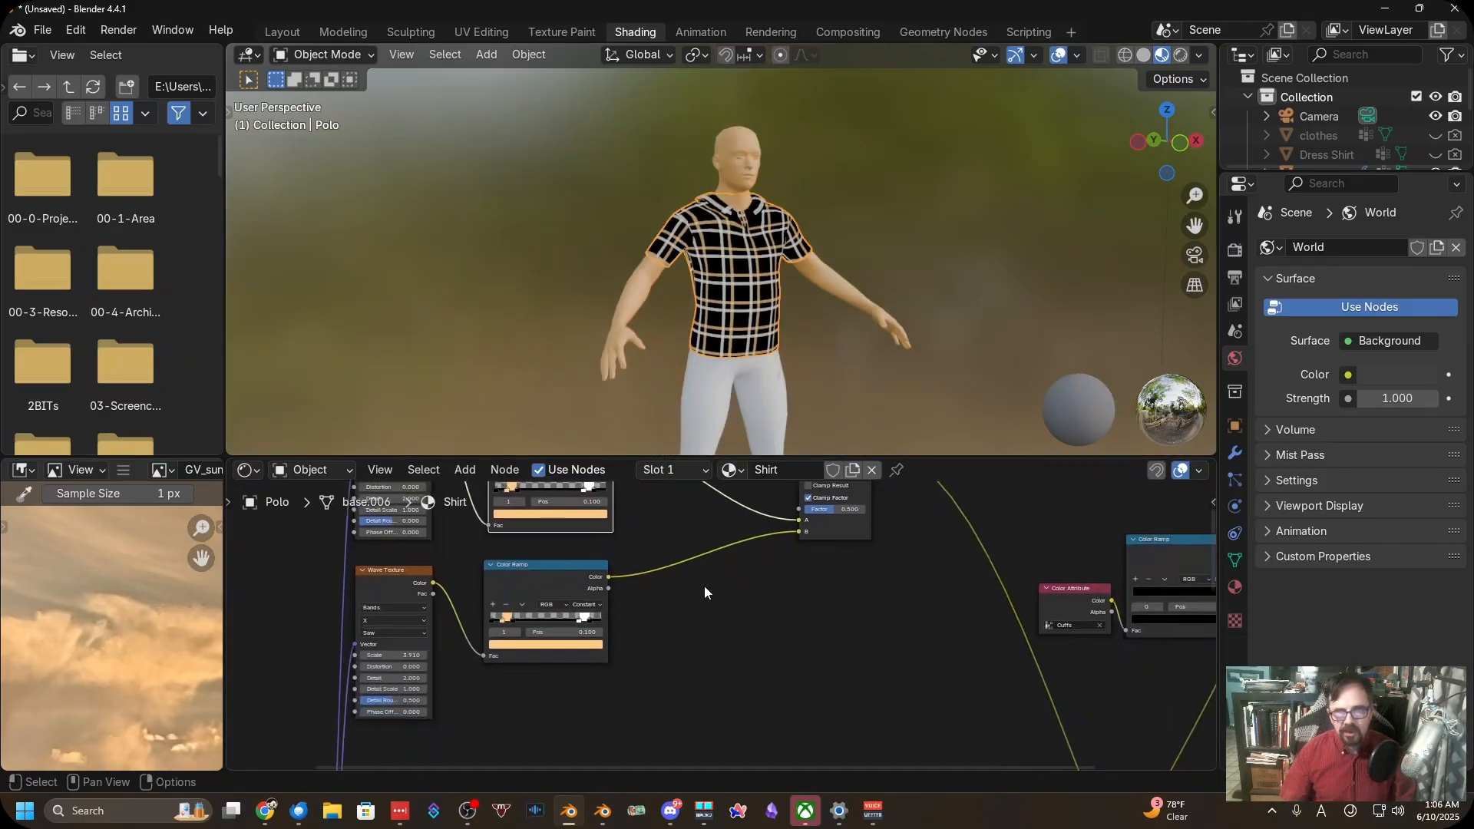
scroll(718, 633, down, 6)
middle_drag(877, 647, 747, 535)
shift+middle_drag(698, 668, 701, 774)
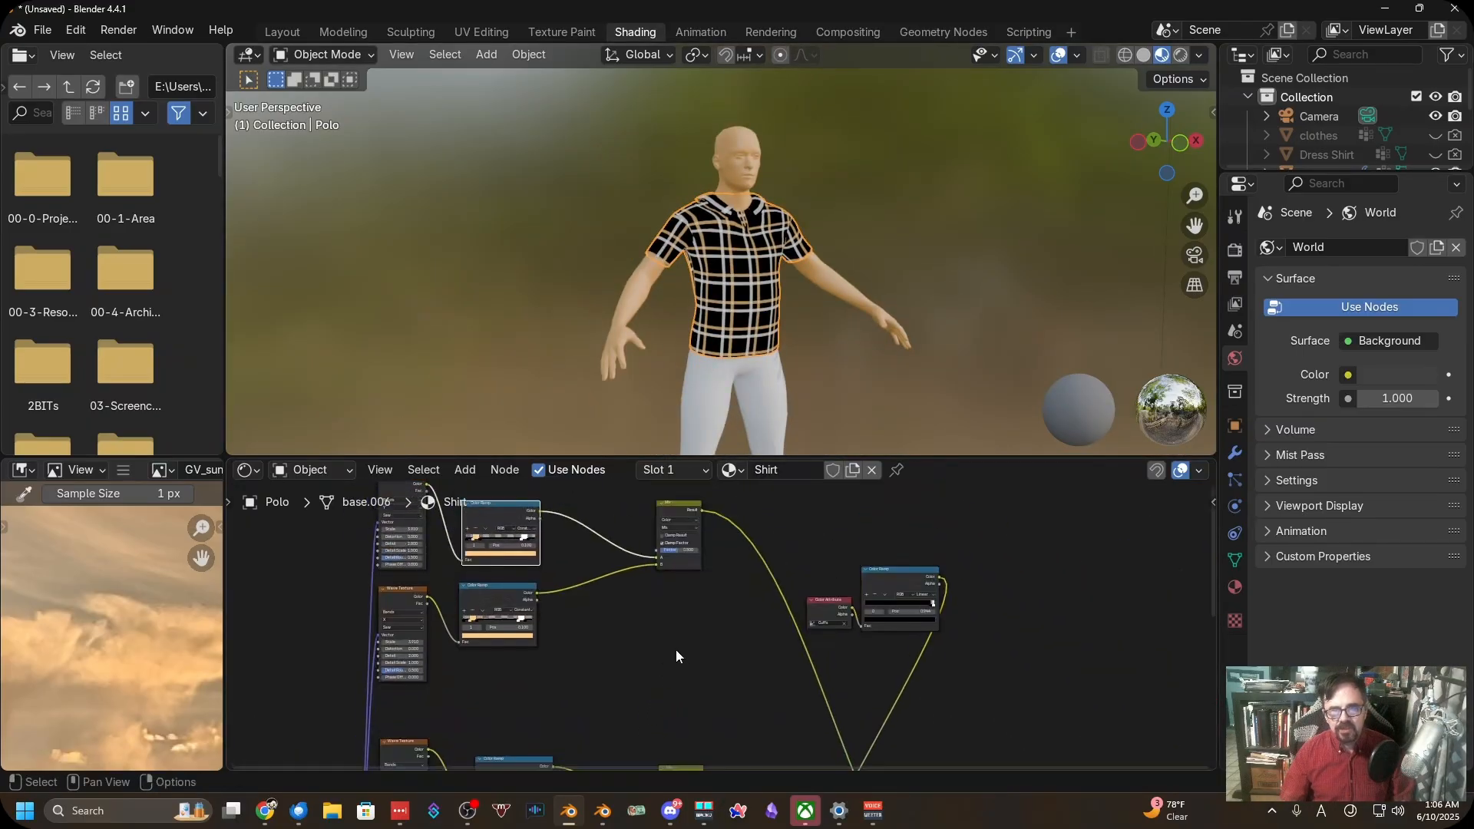
drag(666, 507, 667, 644)
Try to place a duplicated Mix node beside the striped pattern's Mix node
shift+middle_drag(676, 712, 525, 677)
scroll(578, 670, up, 1)
click(362, 568)
key(shift+d)
click(434, 552)
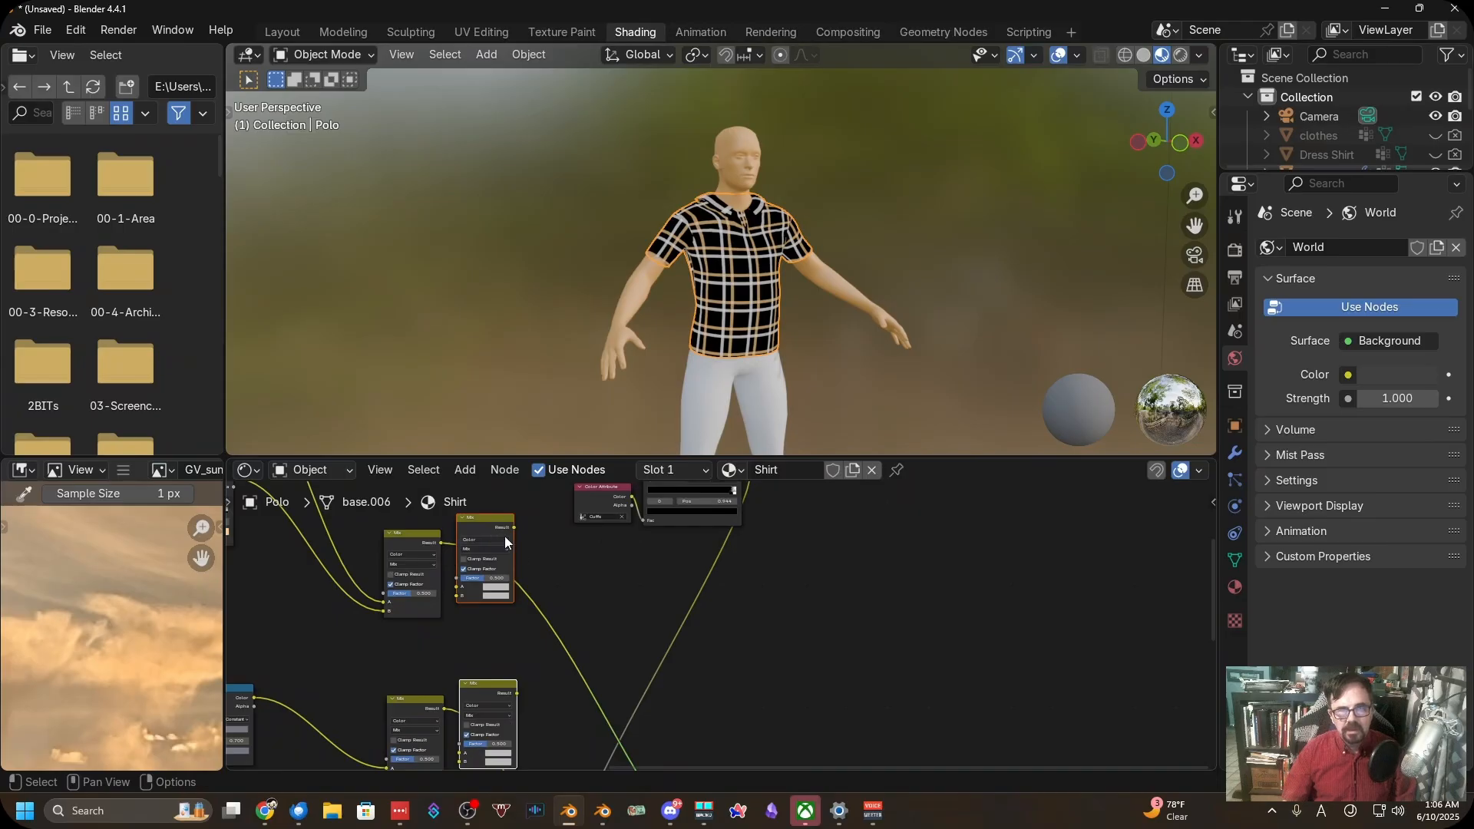
scroll(518, 566, up, 1)
middle_drag(511, 623, 591, 562)
scroll(574, 671, down, 1)
key(ctrl+z)
scroll(546, 638, down, 1)
Insert a duplicate Mix node after the striped pattern's Mix node and connect the sunset plaid's Mix result to its B input
click(630, 601)
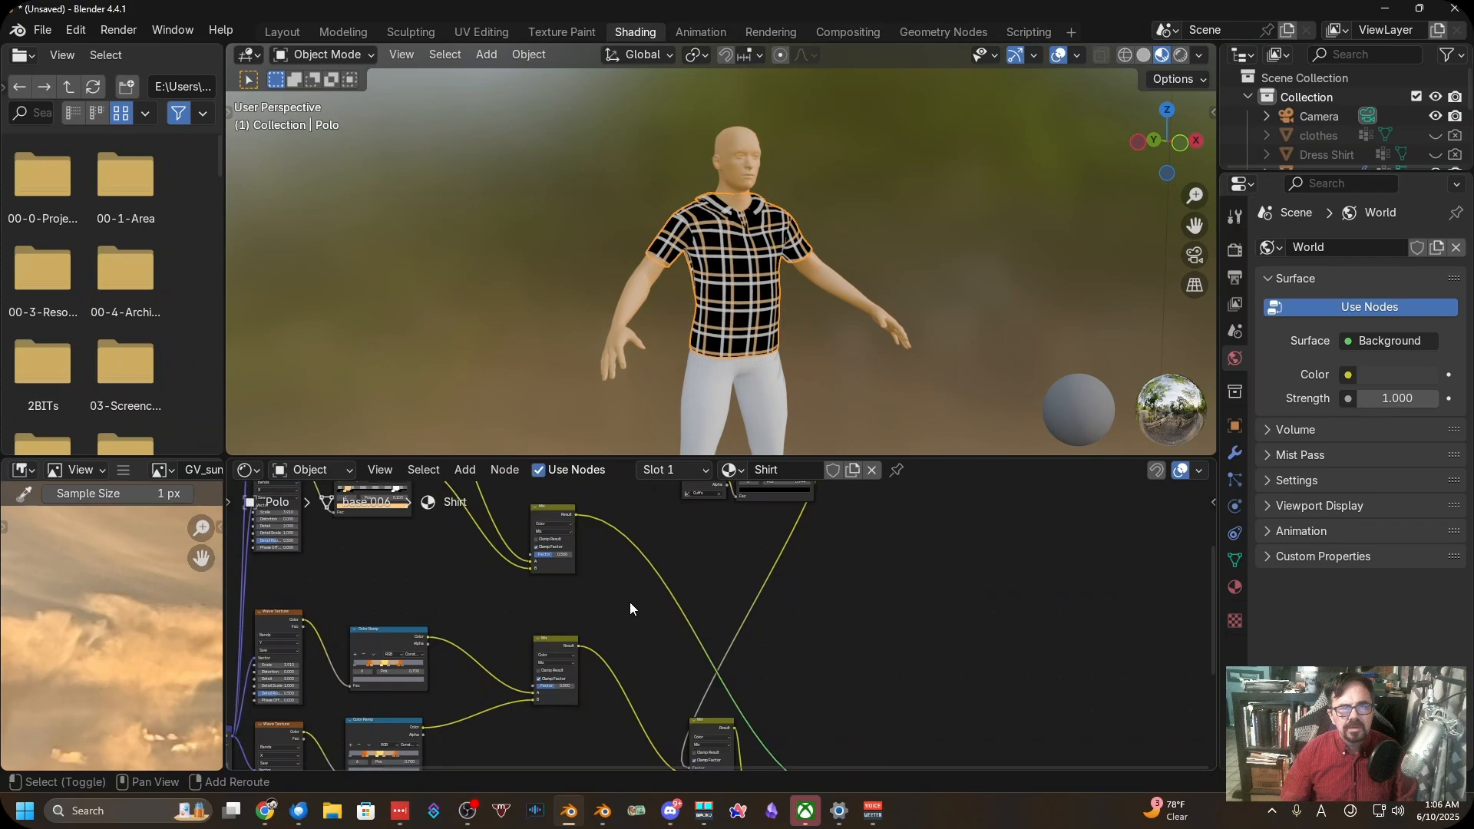
click(545, 645)
key(shift+d)
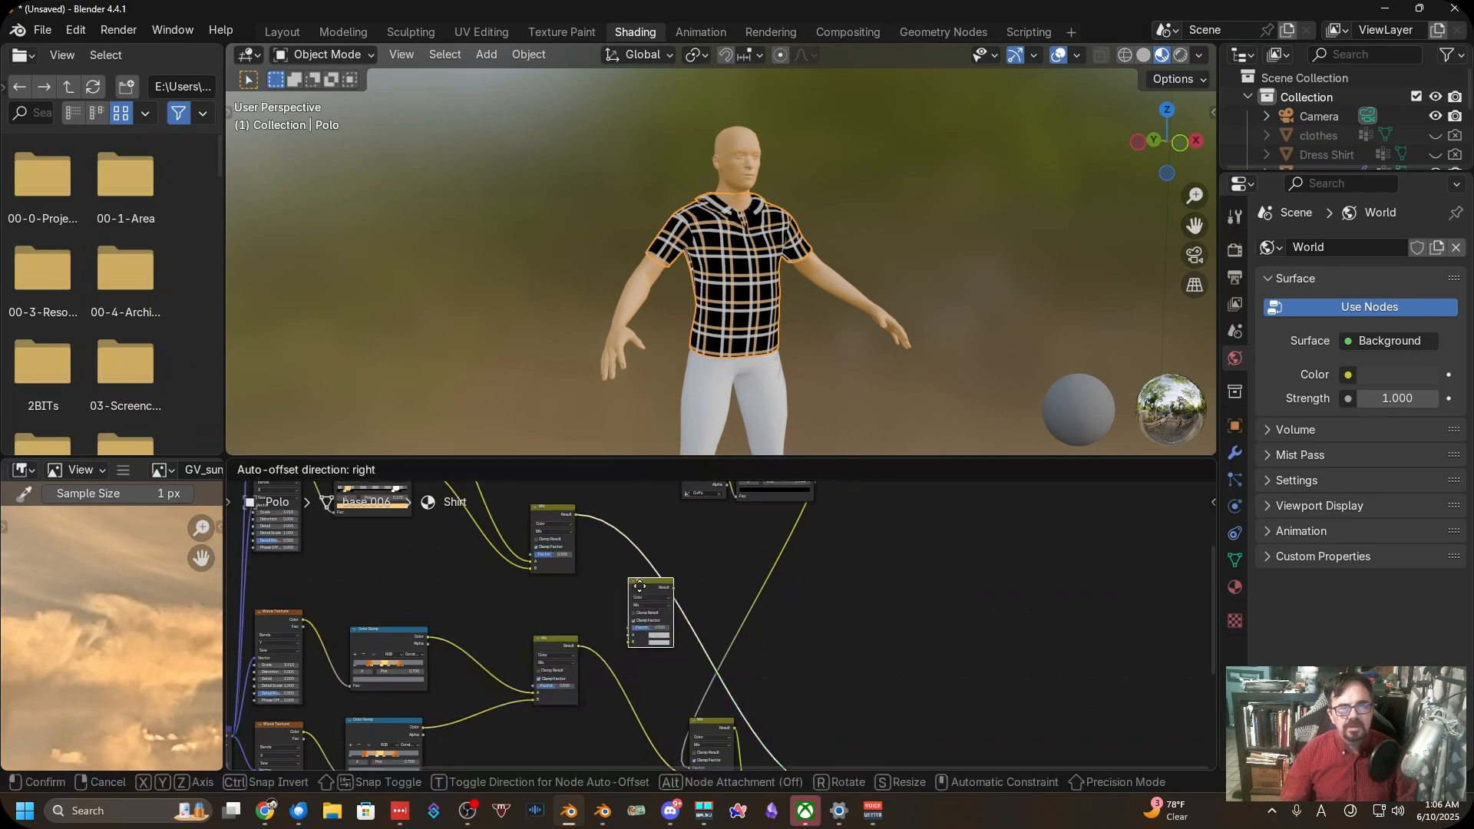
click(644, 581)
scroll(723, 623, up, 2)
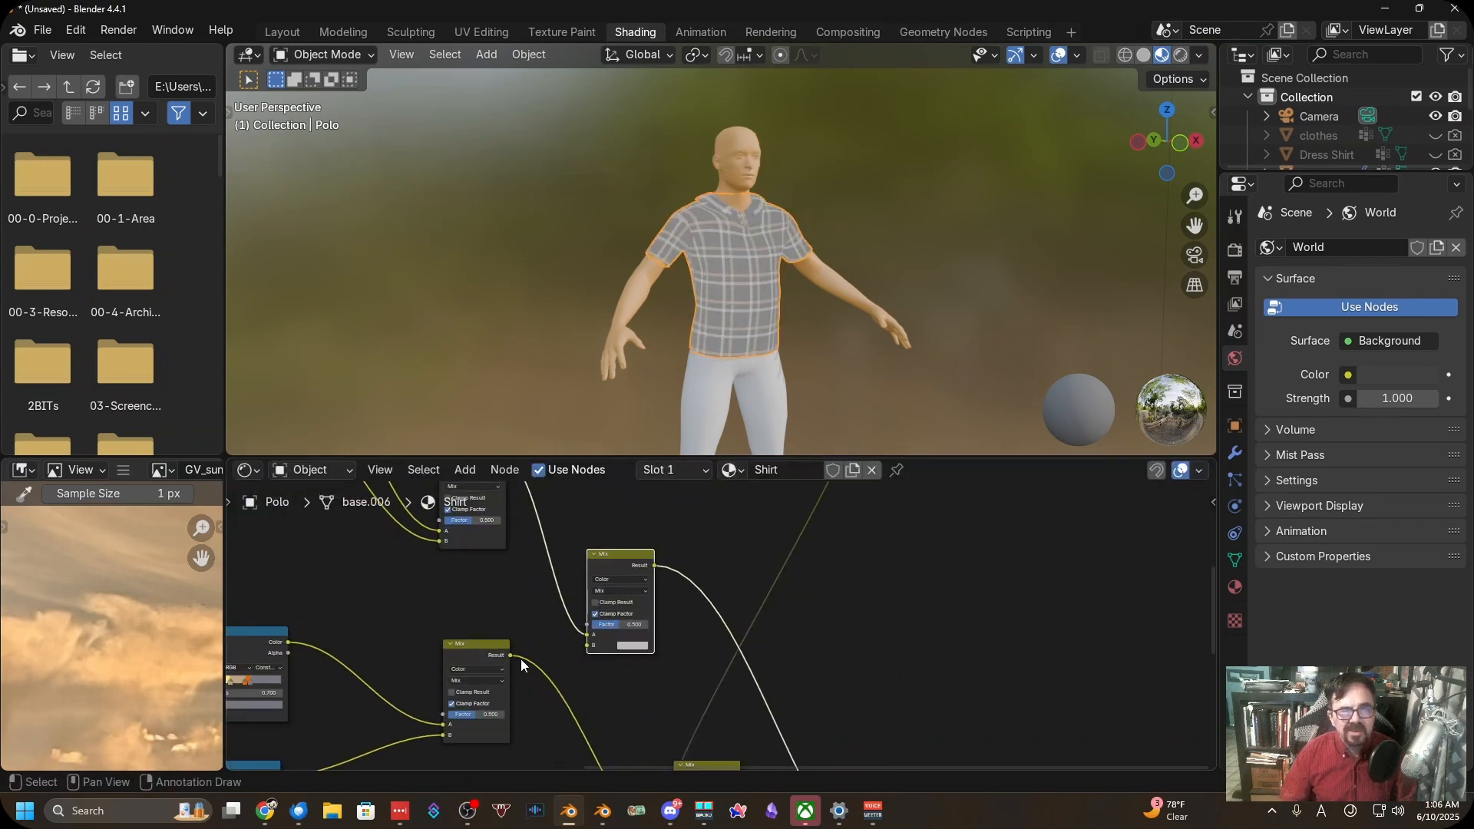
drag(510, 655, 591, 648)
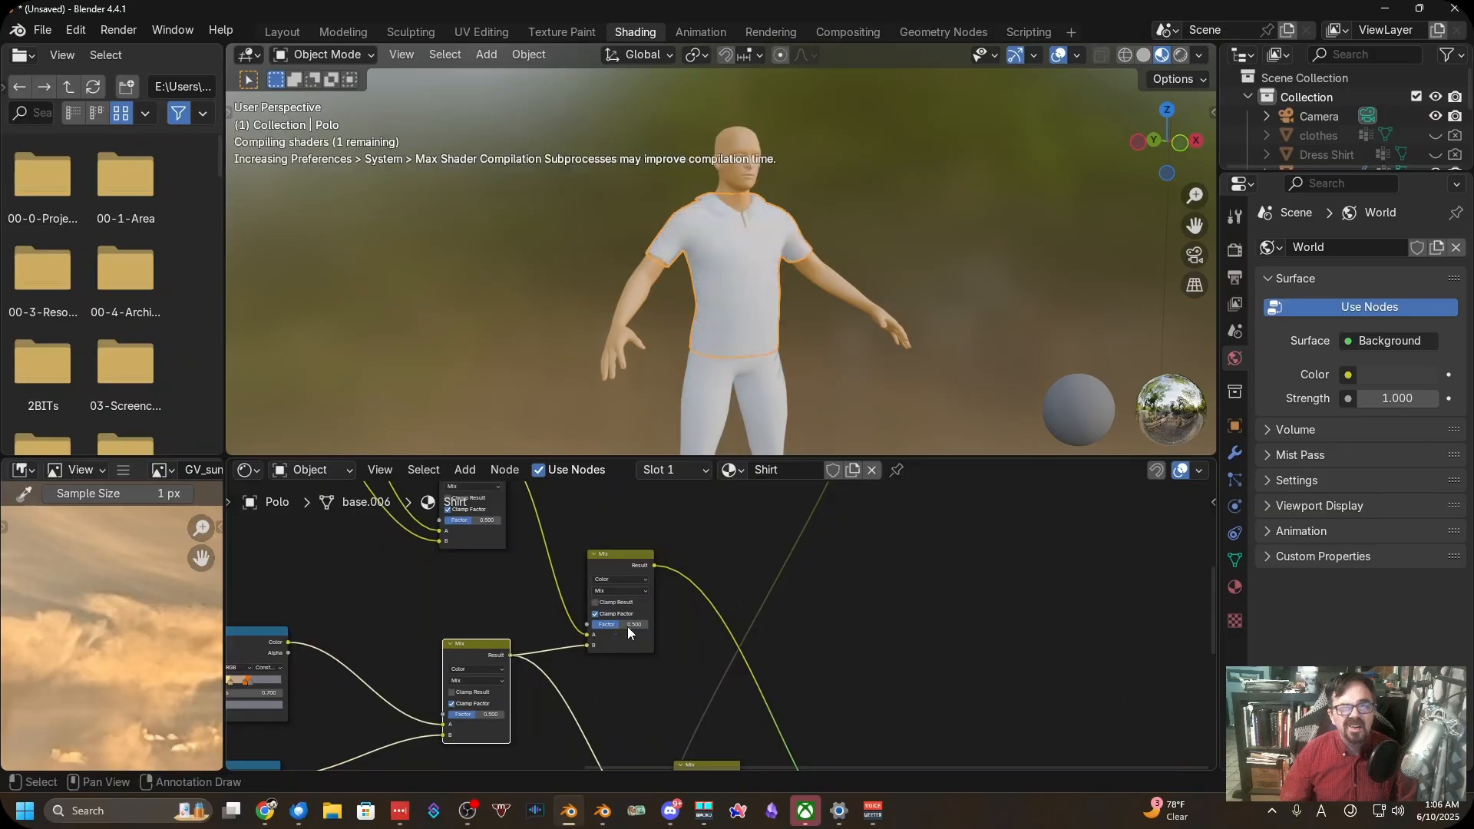
Examine the combined plaid on the polo shirt close up and from a distance, along with its node layout
scroll(665, 609, up, 2)
scroll(753, 371, up, 5)
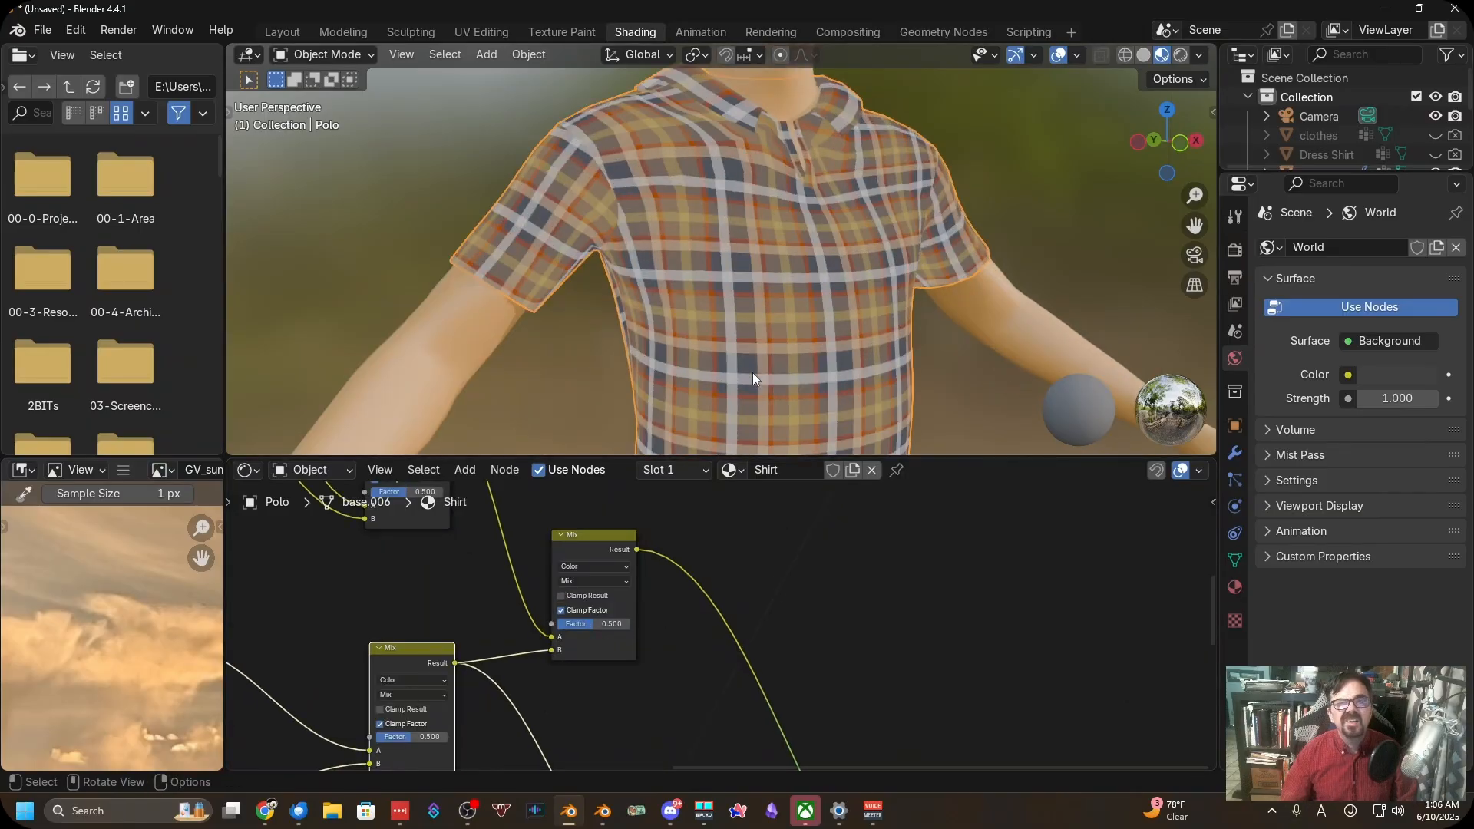
scroll(813, 644, down, 2)
middle_drag(806, 632, 767, 552)
scroll(767, 553, down, 3)
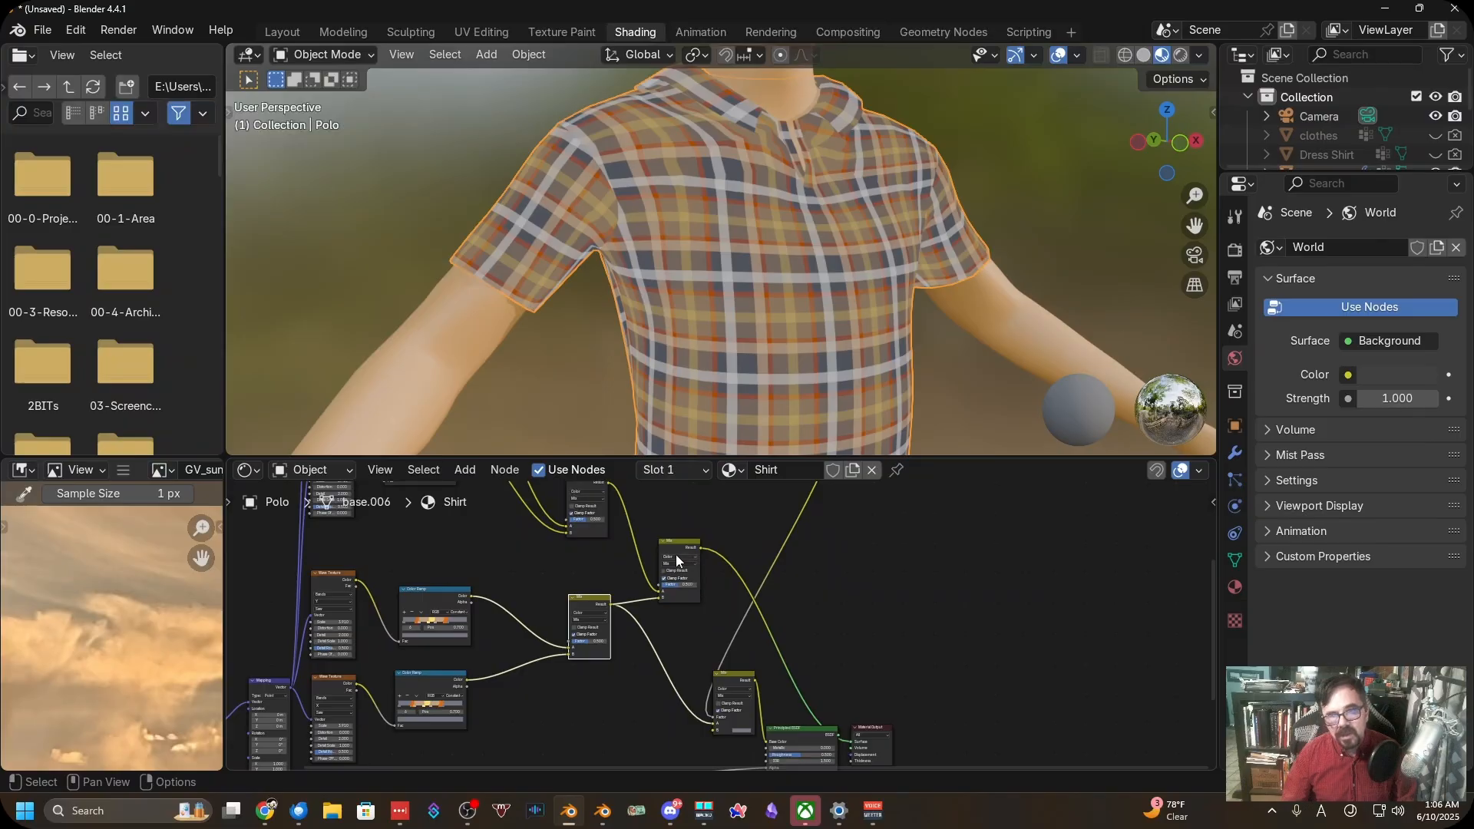
scroll(717, 367, up, 4)
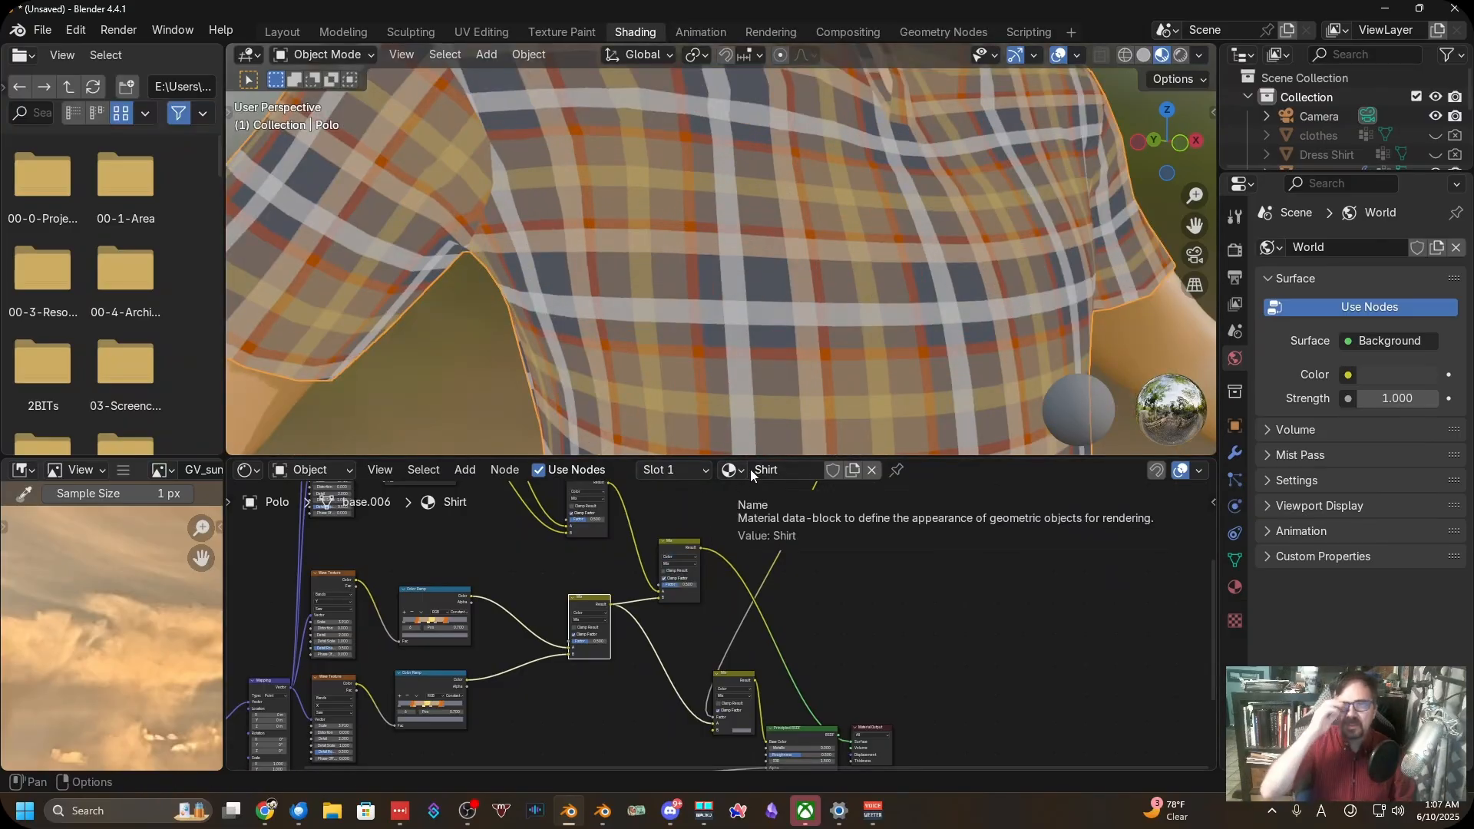
scroll(740, 219, down, 5)
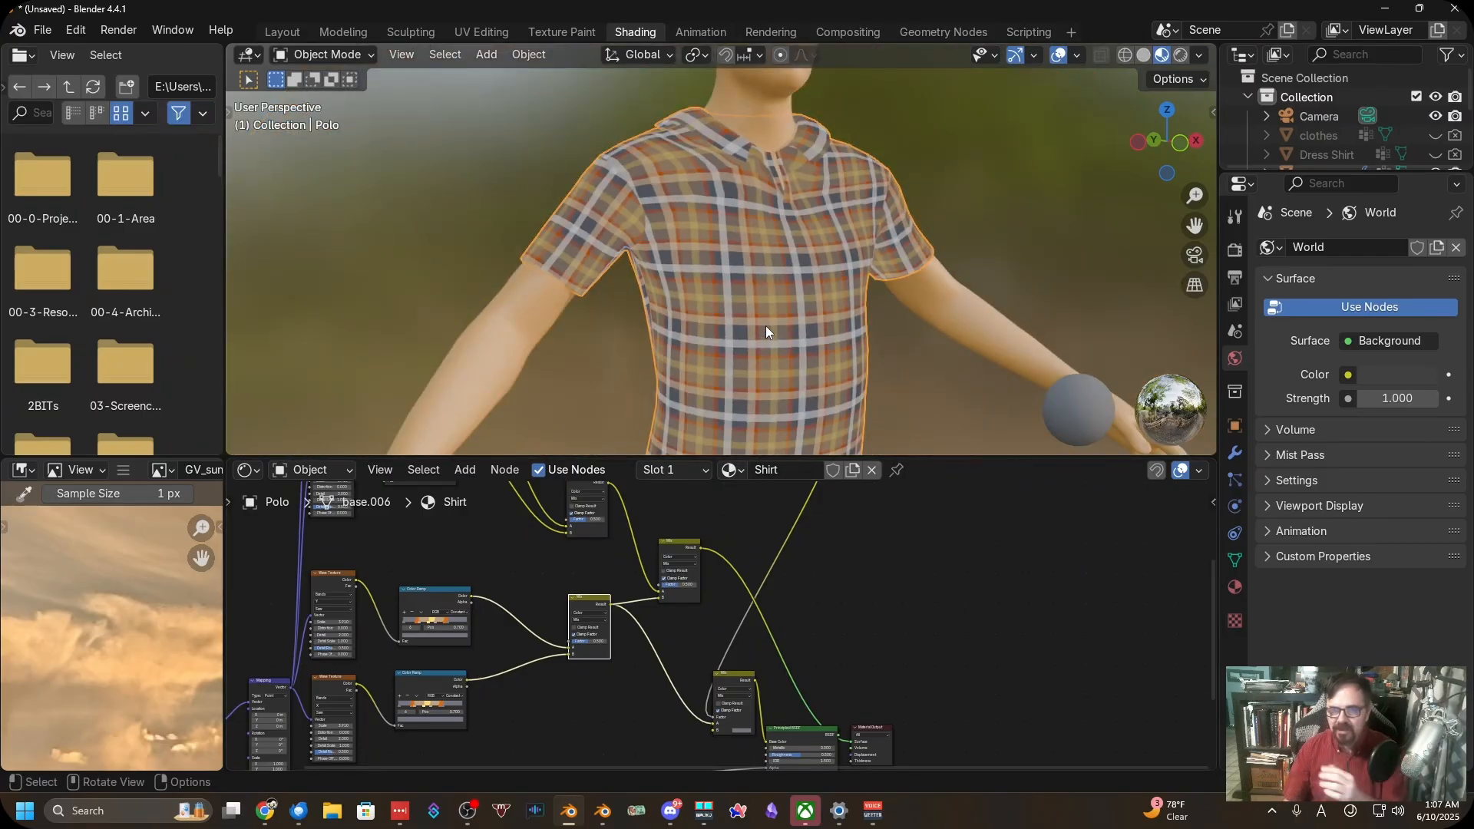
scroll(767, 398, up, 5)
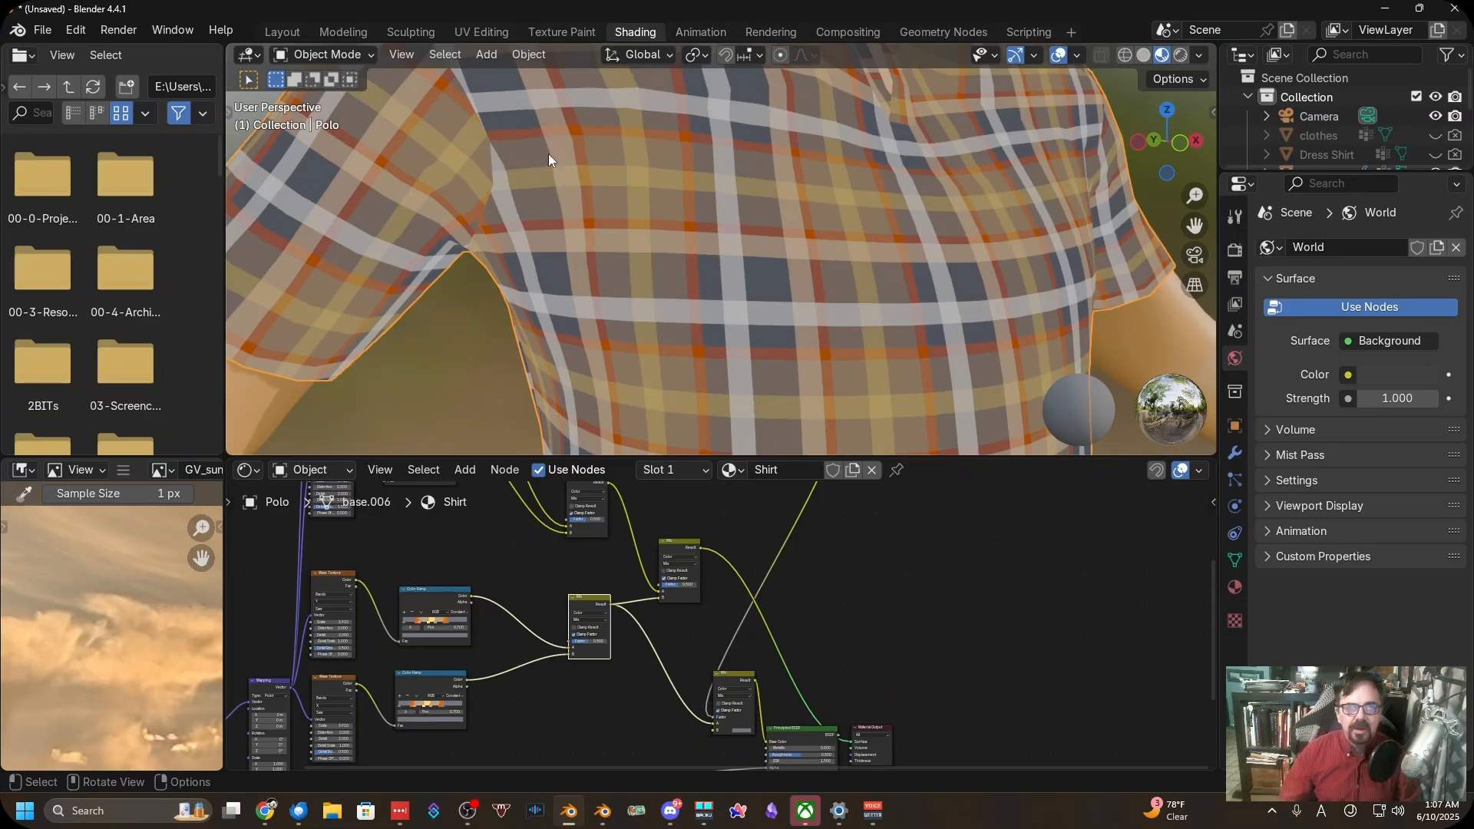
scroll(599, 330, down, 5)
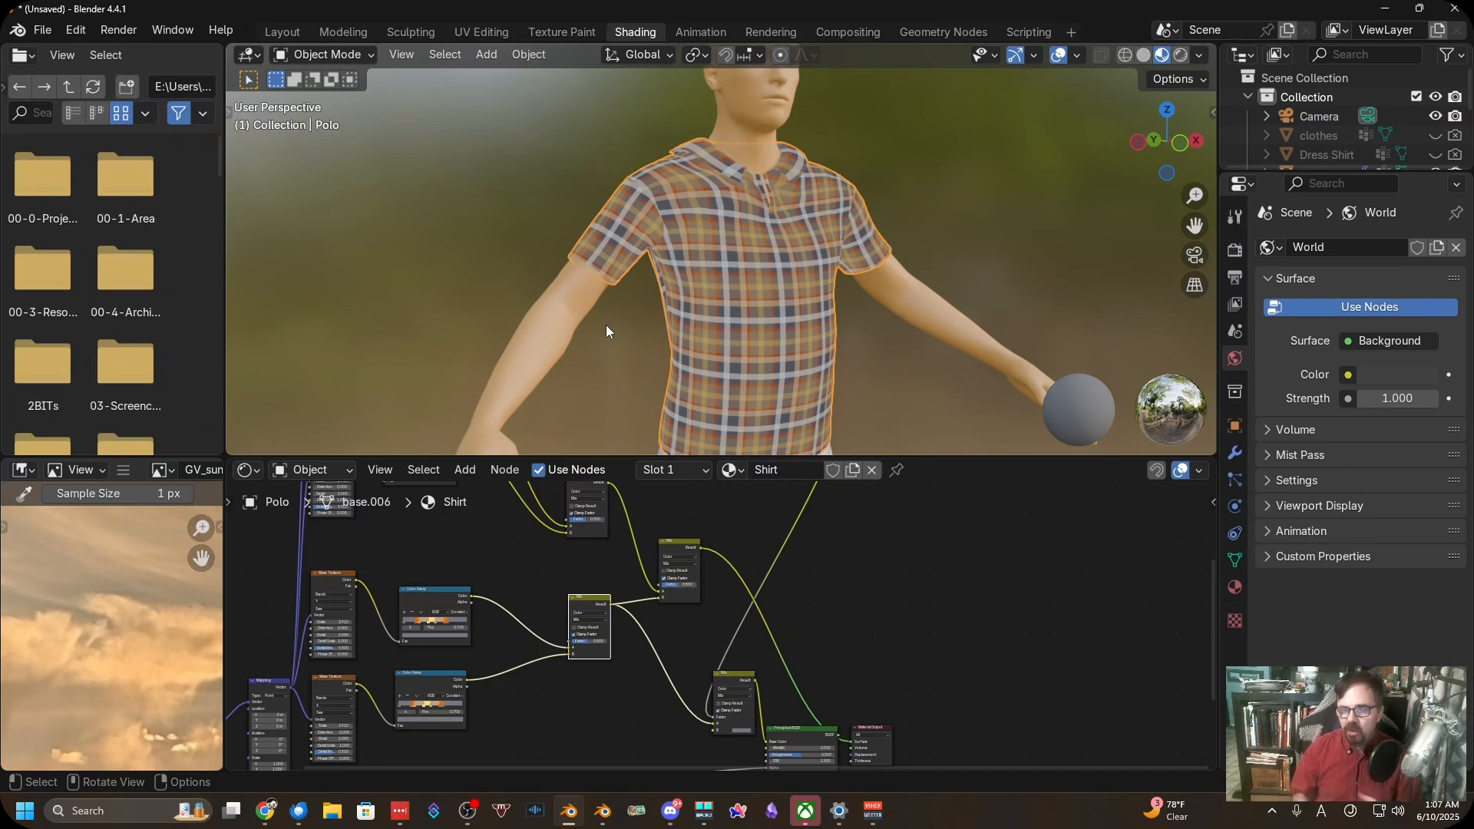
scroll(606, 328, up, 8)
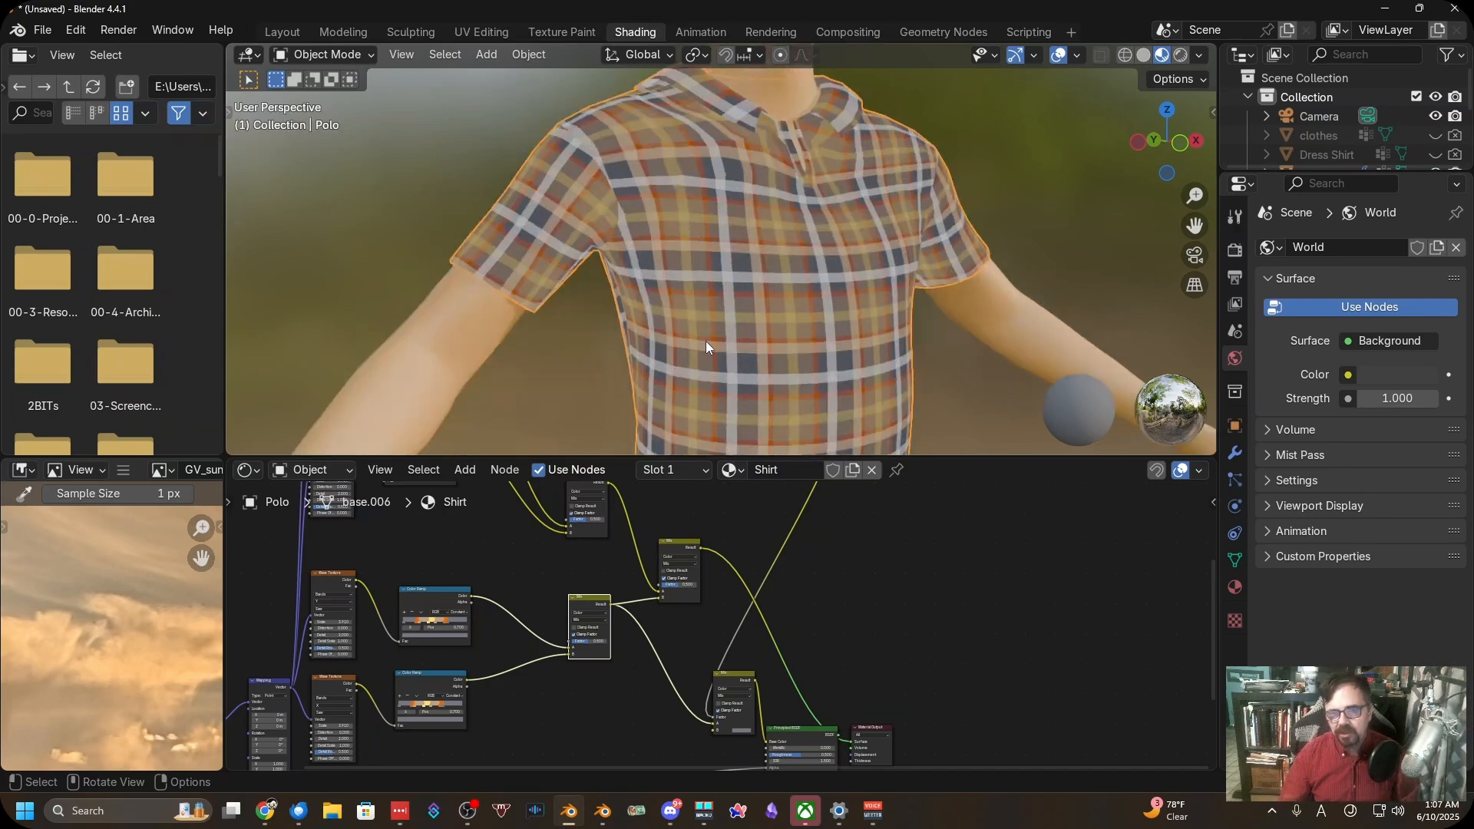
shift+middle_drag(768, 328, 698, 255)
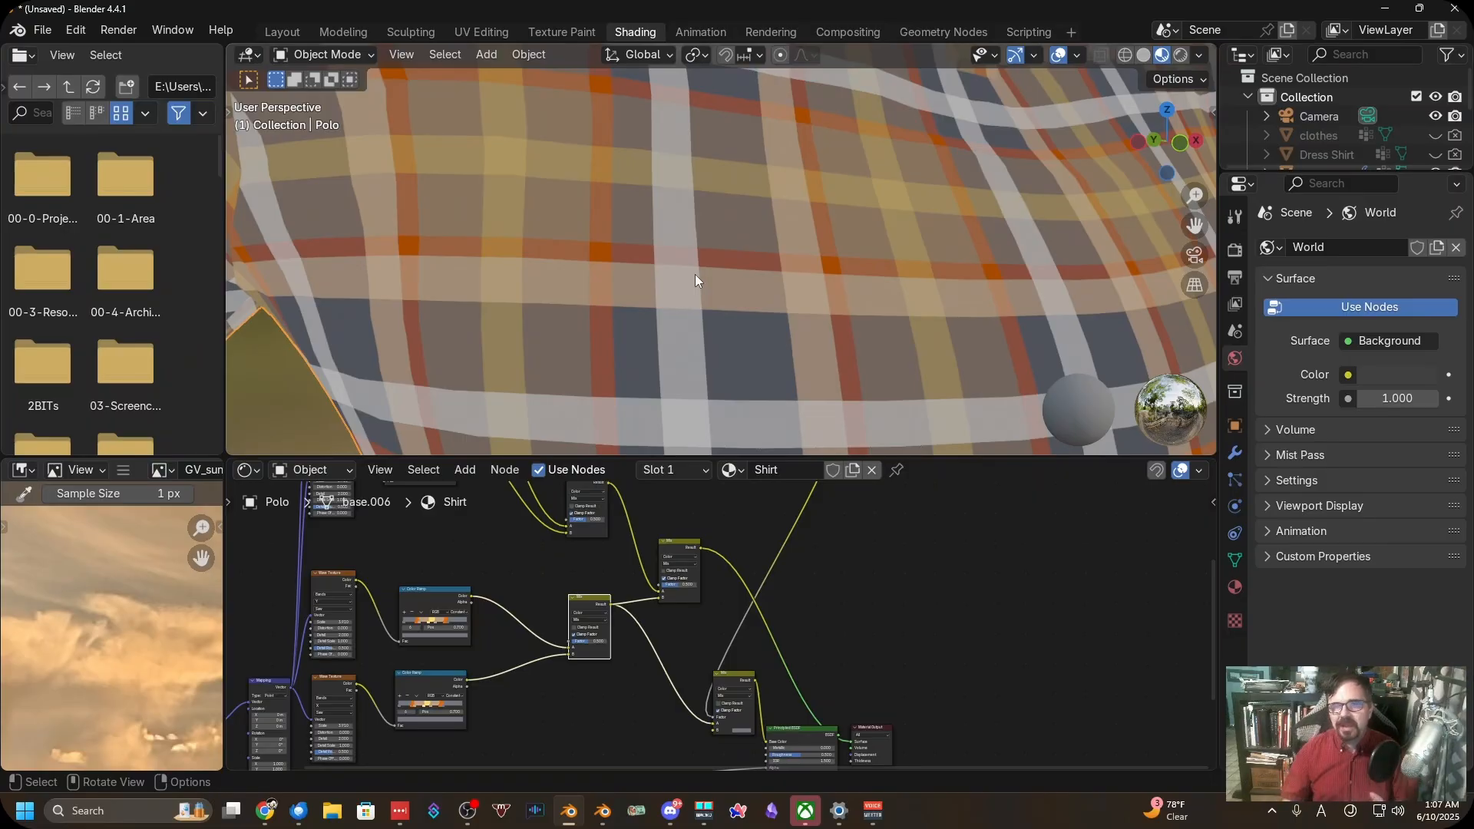
scroll(755, 325, down, 5)
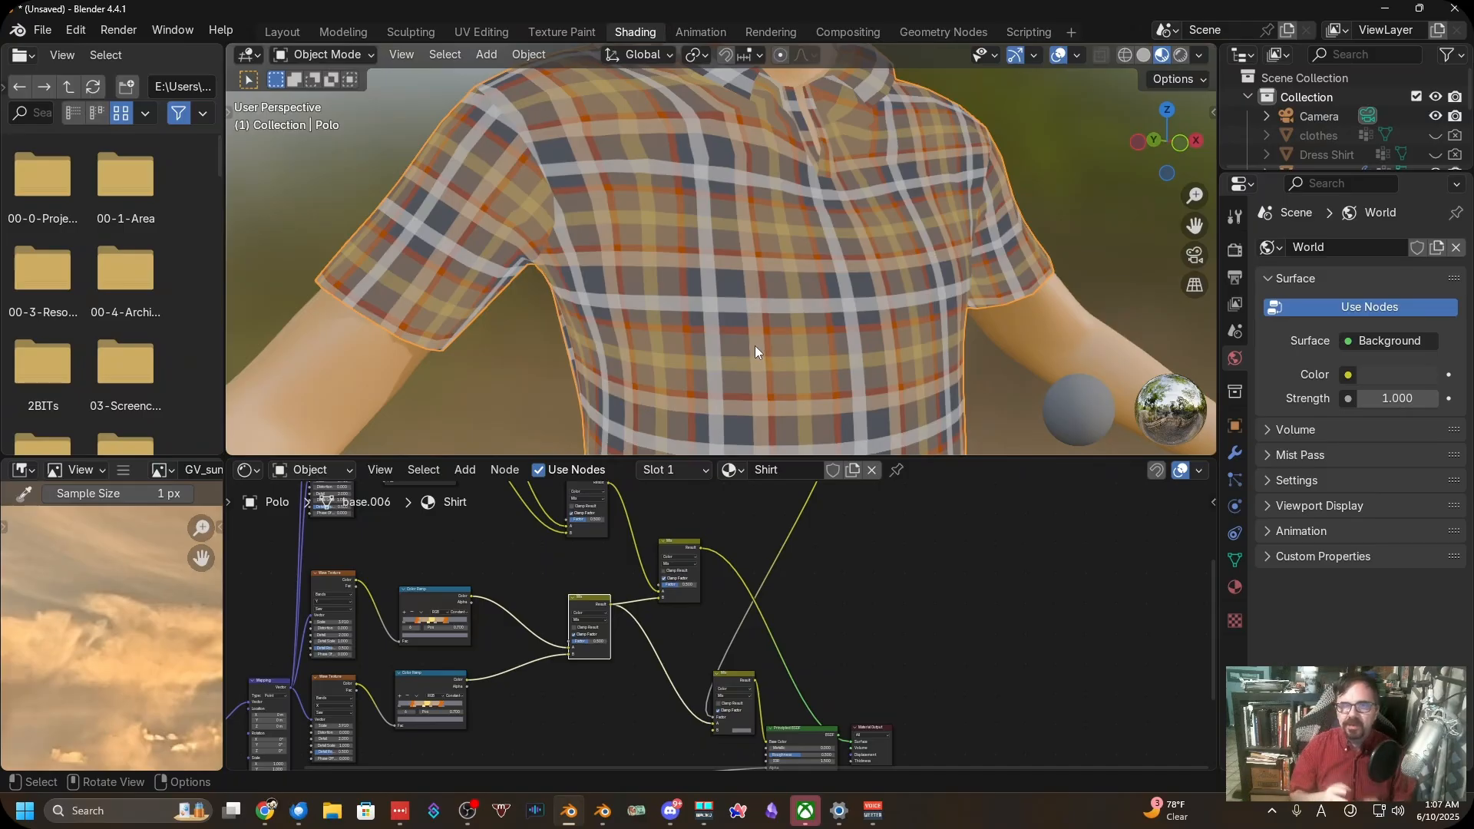
scroll(757, 343, down, 4)
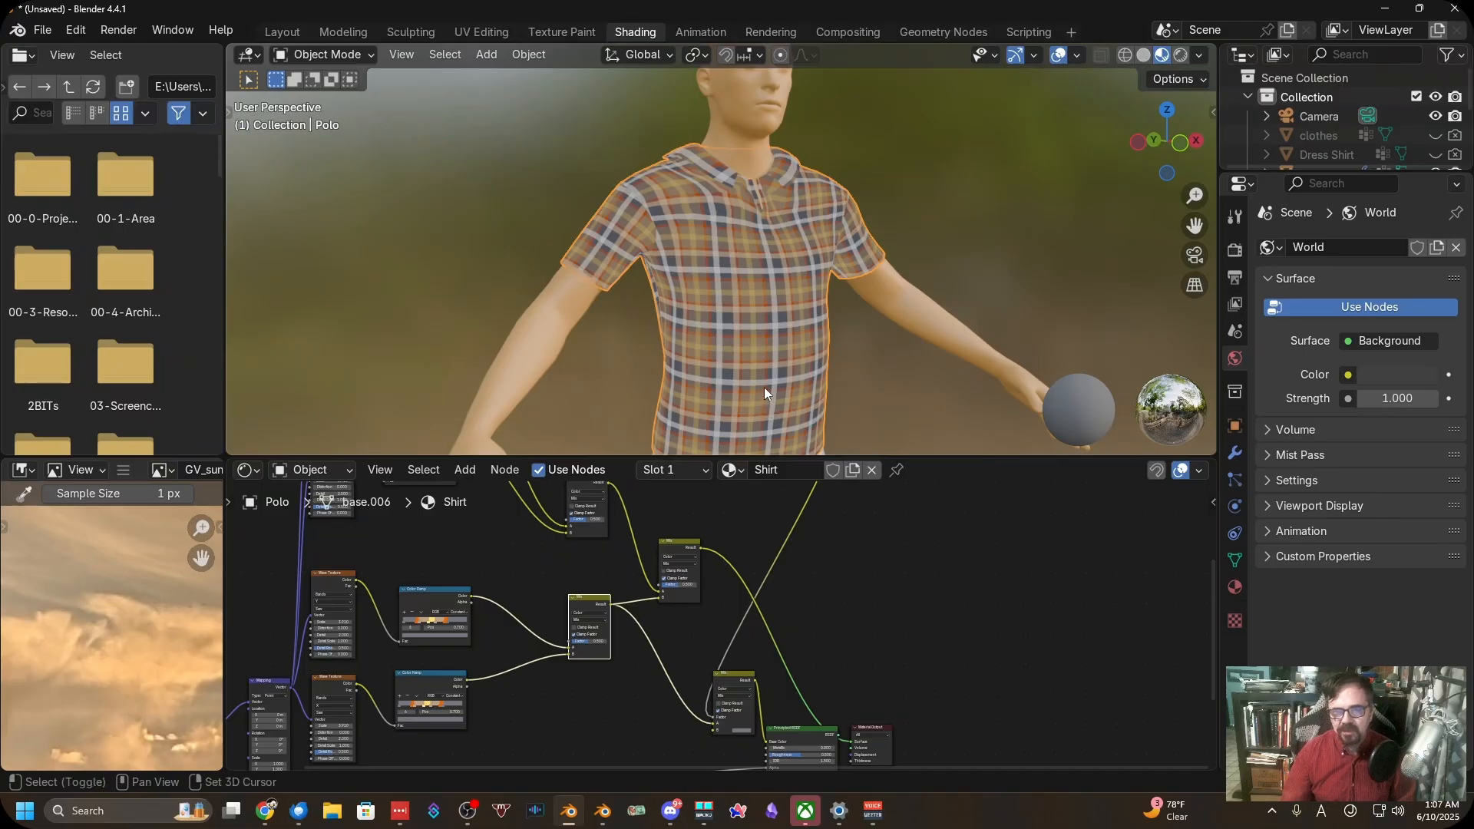
Try a slightly lower factor on the striped pattern's Mix node, and restore it to 0.5
scroll(763, 387, up, 2)
scroll(729, 545, down, 1)
scroll(865, 628, up, 5)
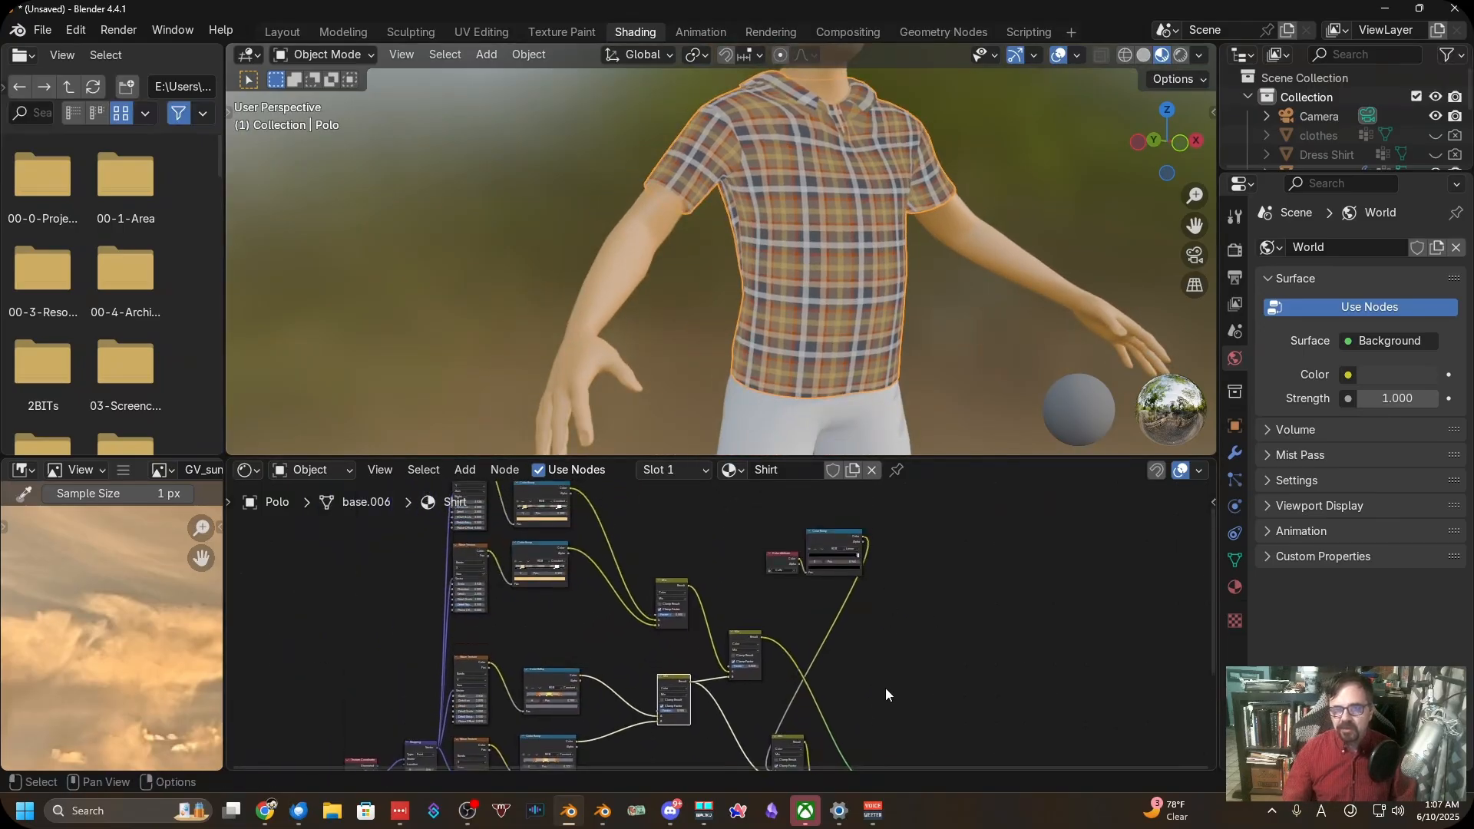
scroll(758, 626, up, 1)
shift+middle_drag(773, 691, 917, 530)
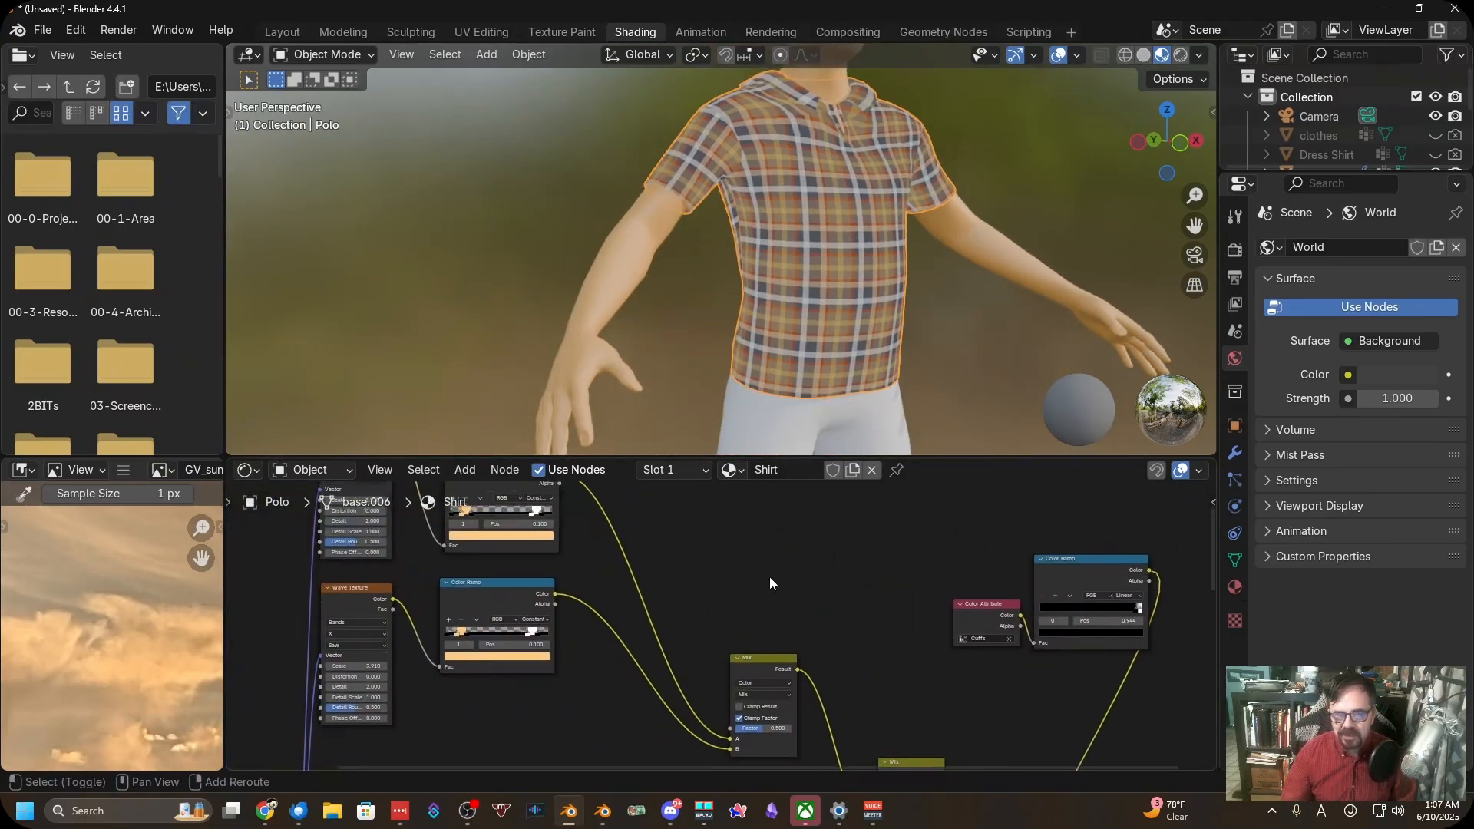
scroll(777, 592, up, 2)
shift+middle_drag(772, 554, 800, 438)
scroll(777, 593, up, 1)
scroll(780, 630, up, 7)
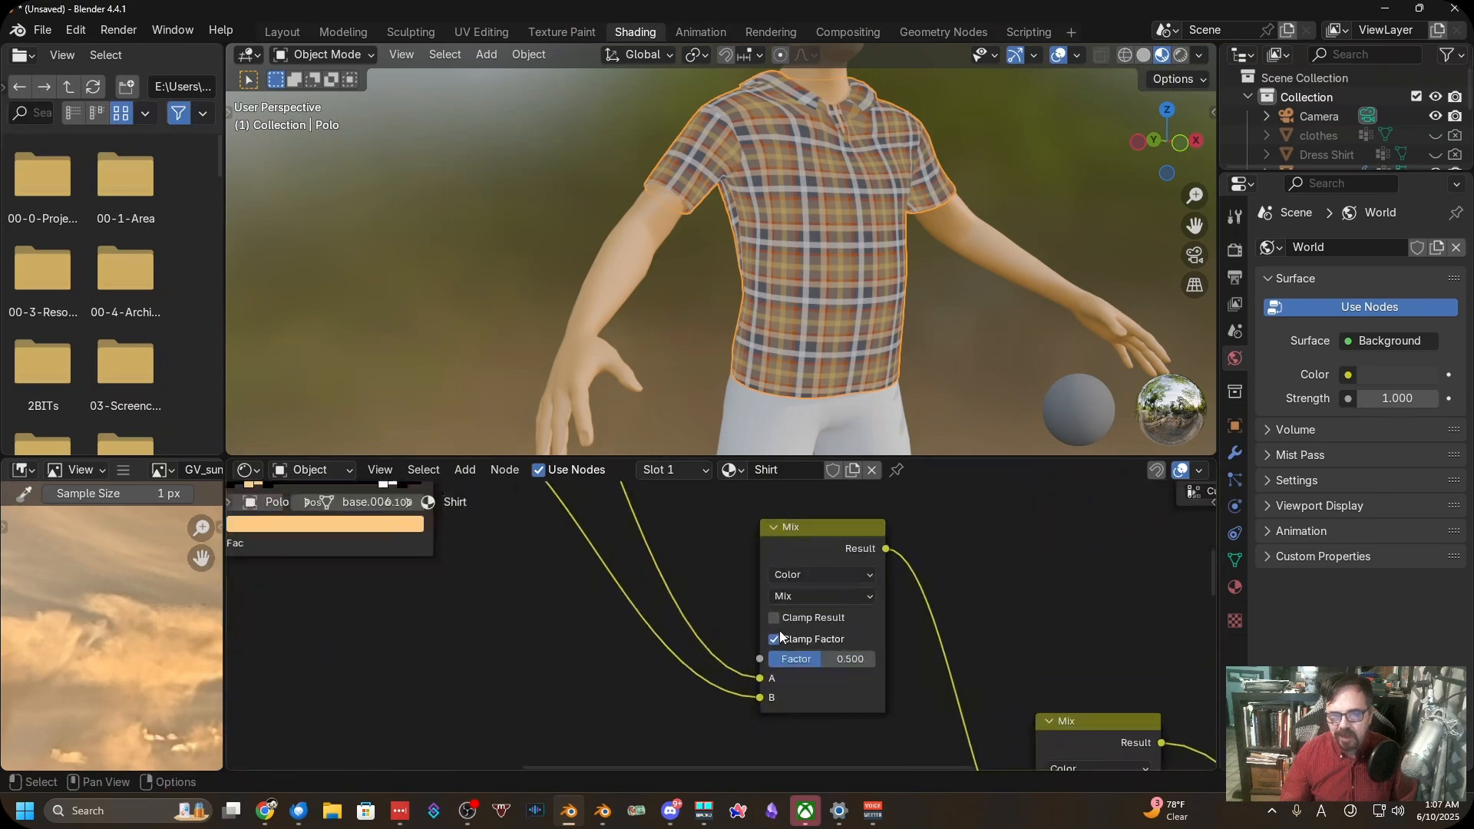
drag(871, 666, 835, 663)
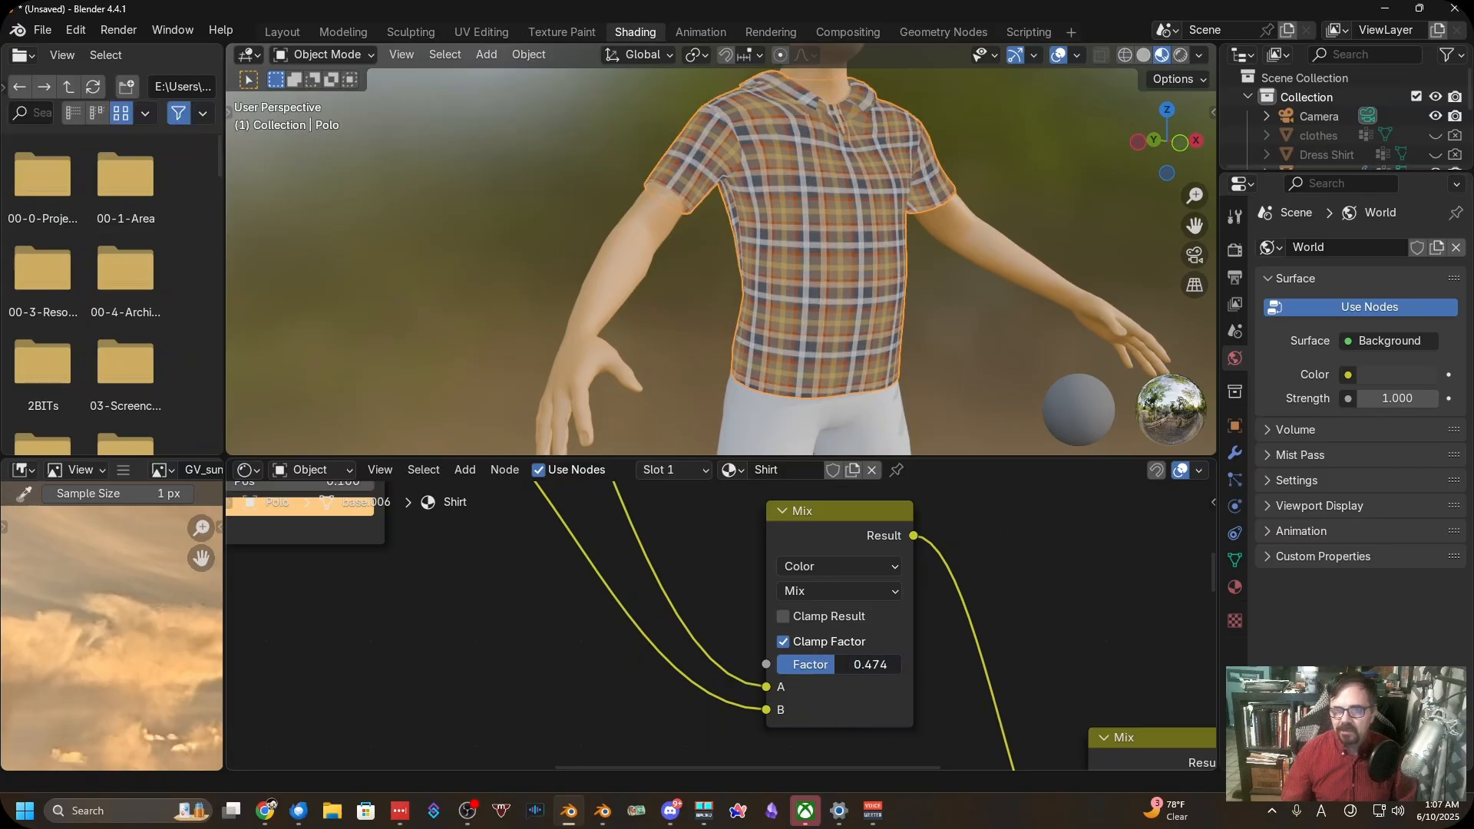
click(814, 665)
text(.5)
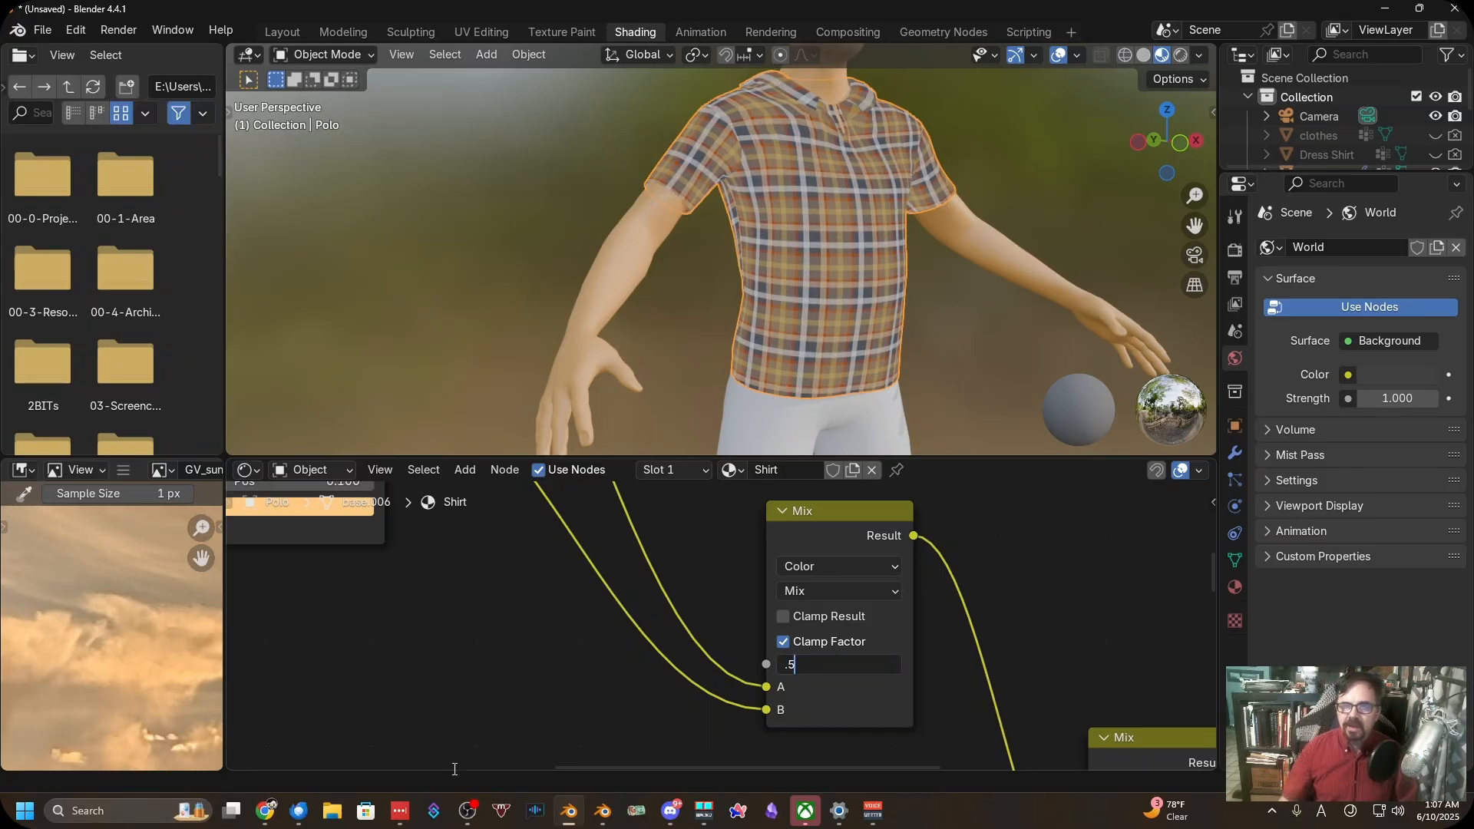
key(Return)
Examine the Wave Texture, Color Ramp and Mapping nodes that drive the striped and sunset plaid patterns
scroll(551, 725, down, 1)
middle_drag(550, 724, 1138, 736)
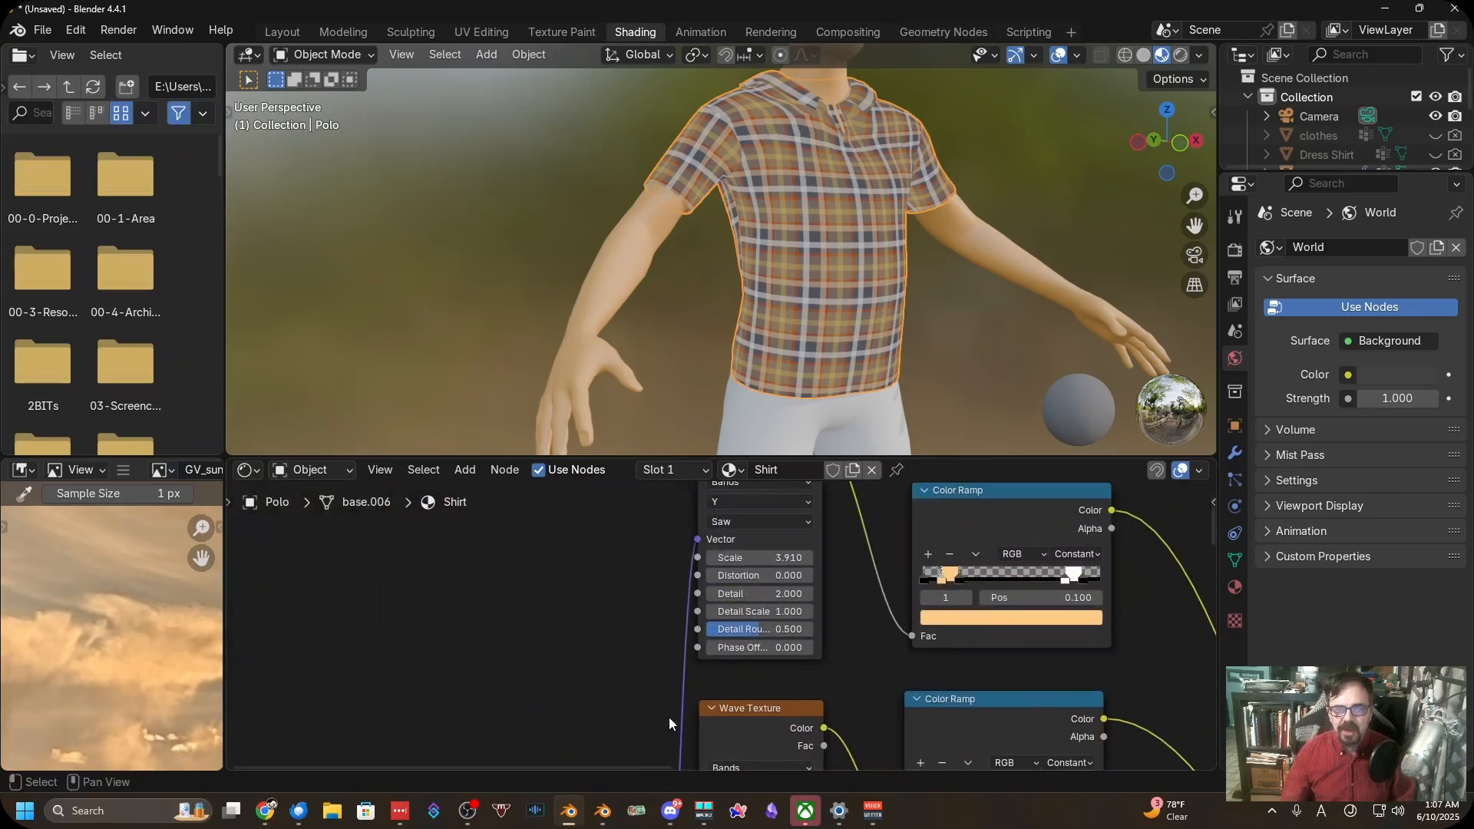
scroll(662, 707, down, 5)
middle_drag(613, 640, 737, 726)
scroll(622, 572, up, 7)
scroll(628, 573, down, 1)
scroll(636, 581, down, 2)
scroll(654, 599, up, 2)
scroll(681, 653, down, 2)
scroll(800, 645, down, 4)
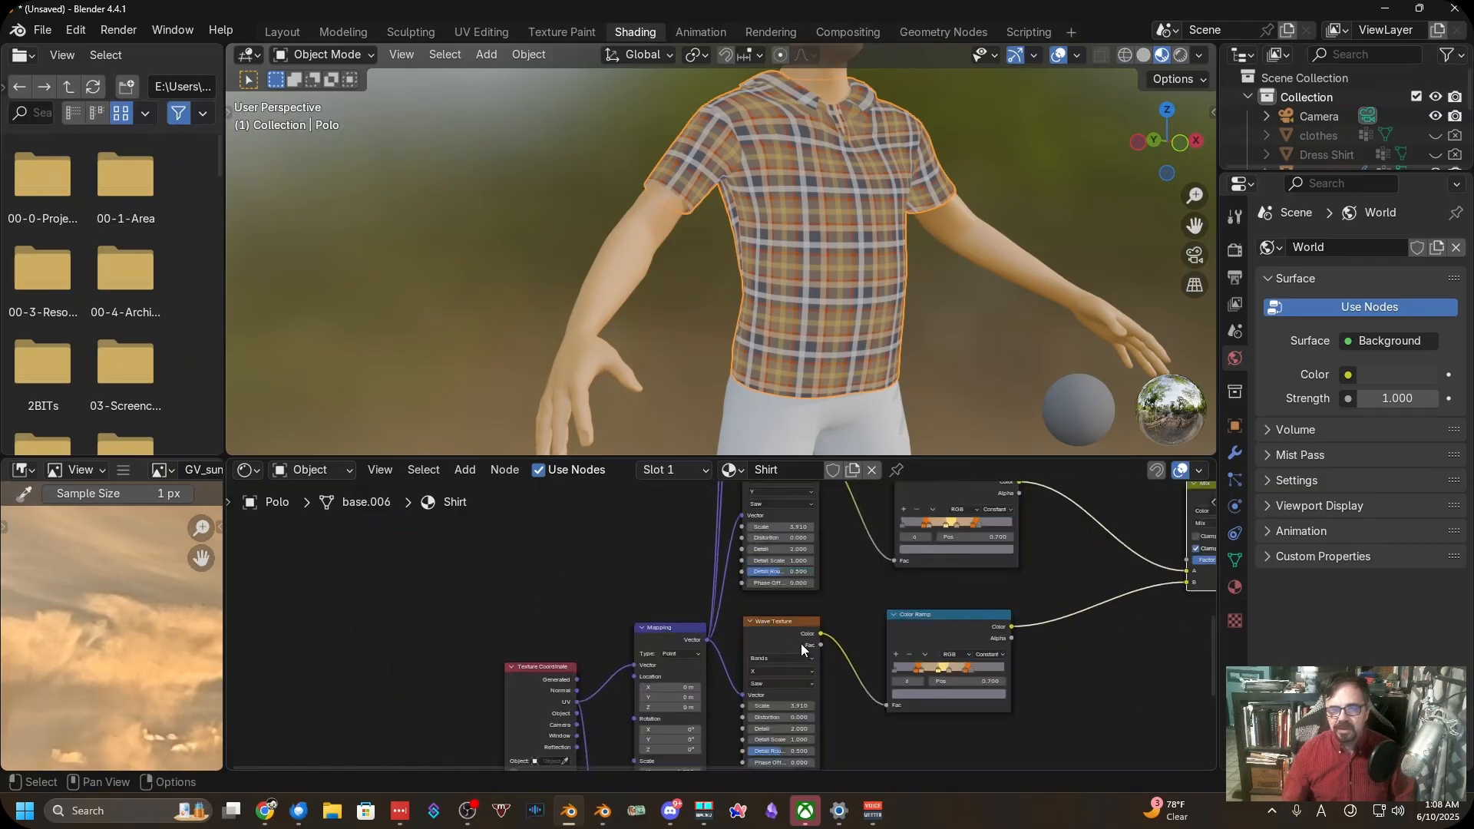
shift+middle_drag(800, 644, 796, 487)
Set the Scale of the sunset plaid's Y-direction Wave Texture to 7
key(ctrl+space)
scroll(825, 523, down, 5)
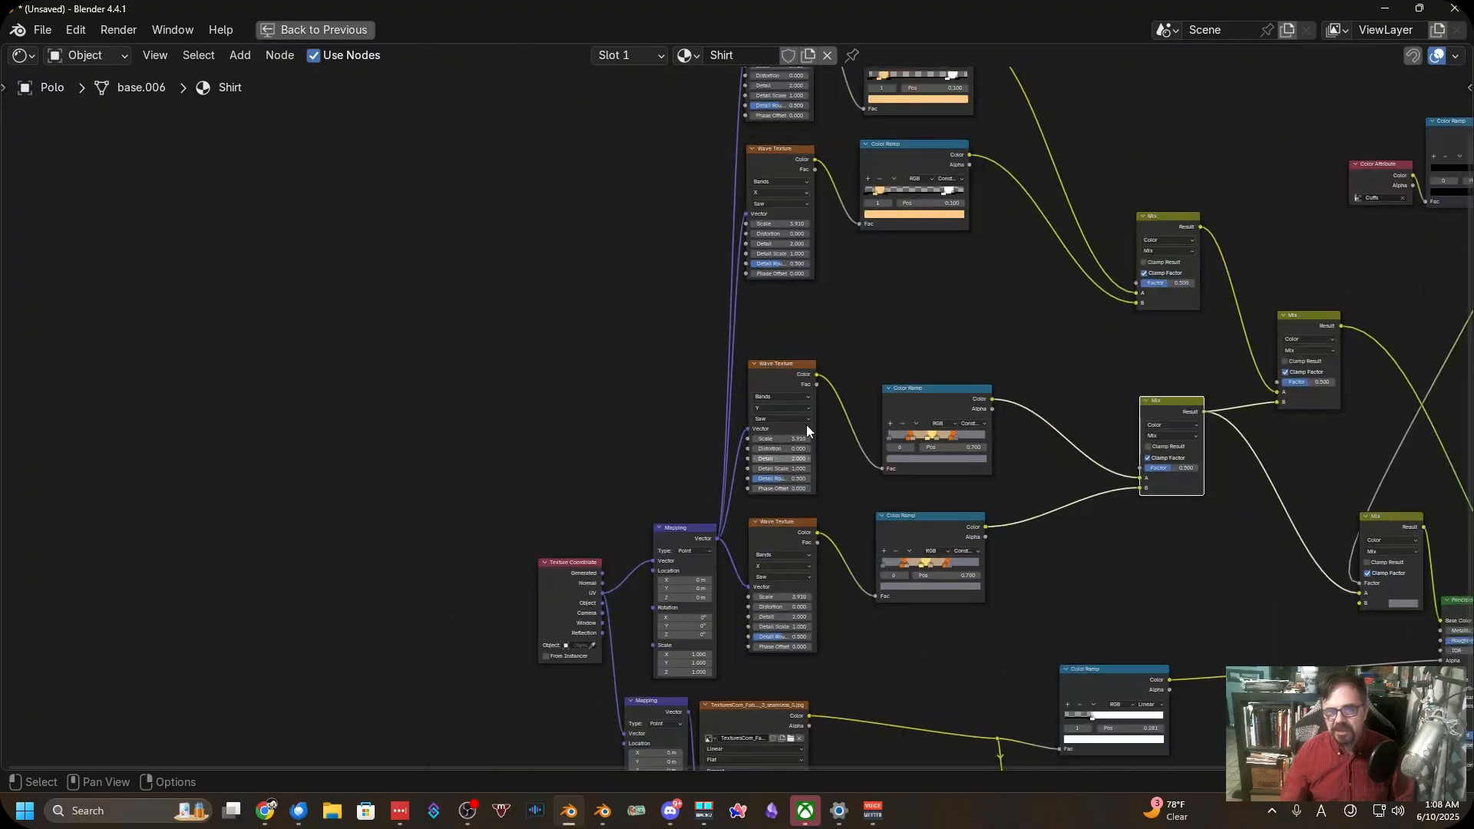
scroll(806, 425, up, 3)
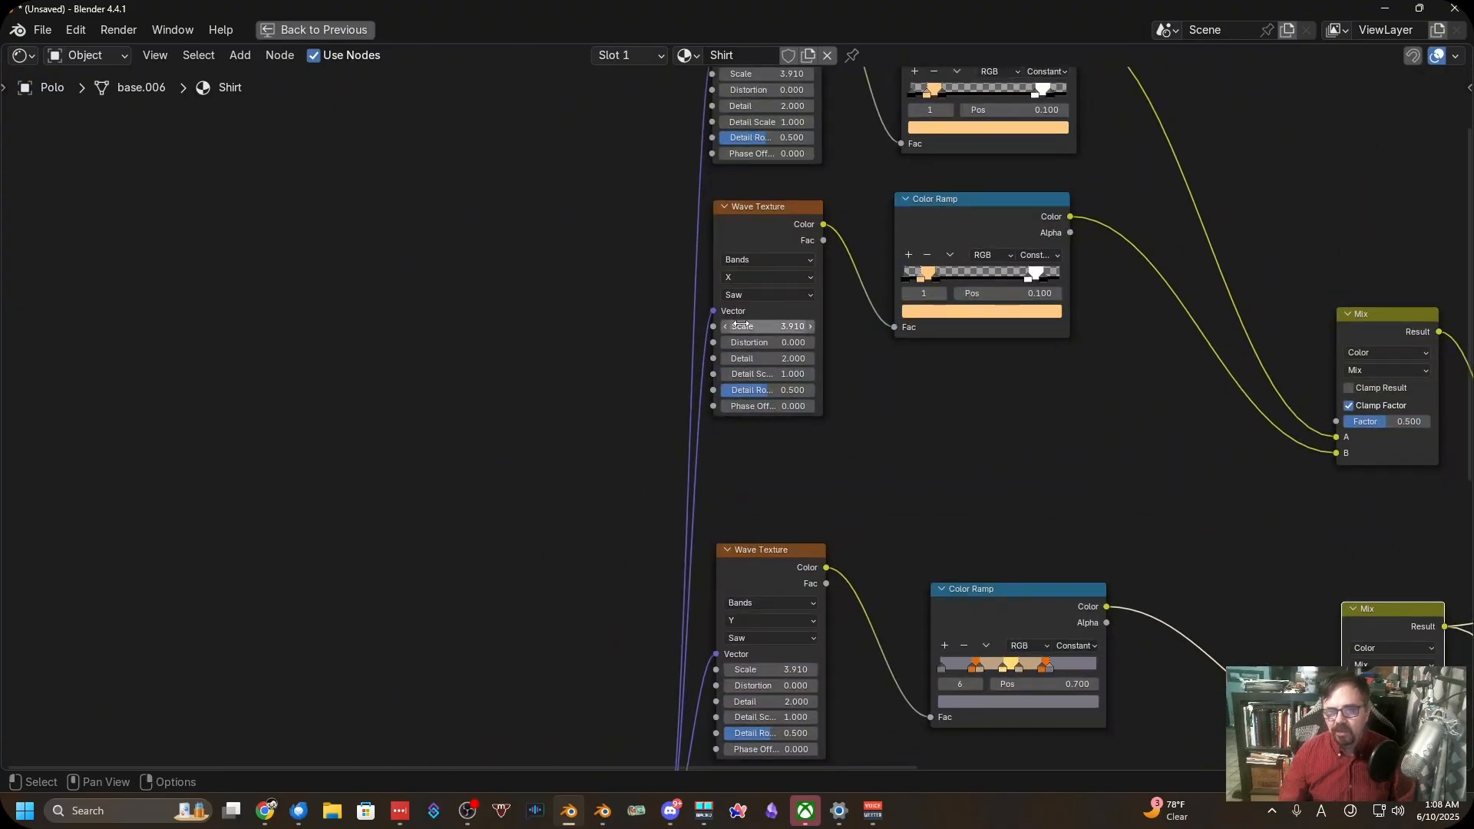
scroll(607, 401, down, 2)
shift+middle_drag(605, 403, 662, 375)
scroll(670, 398, up, 2)
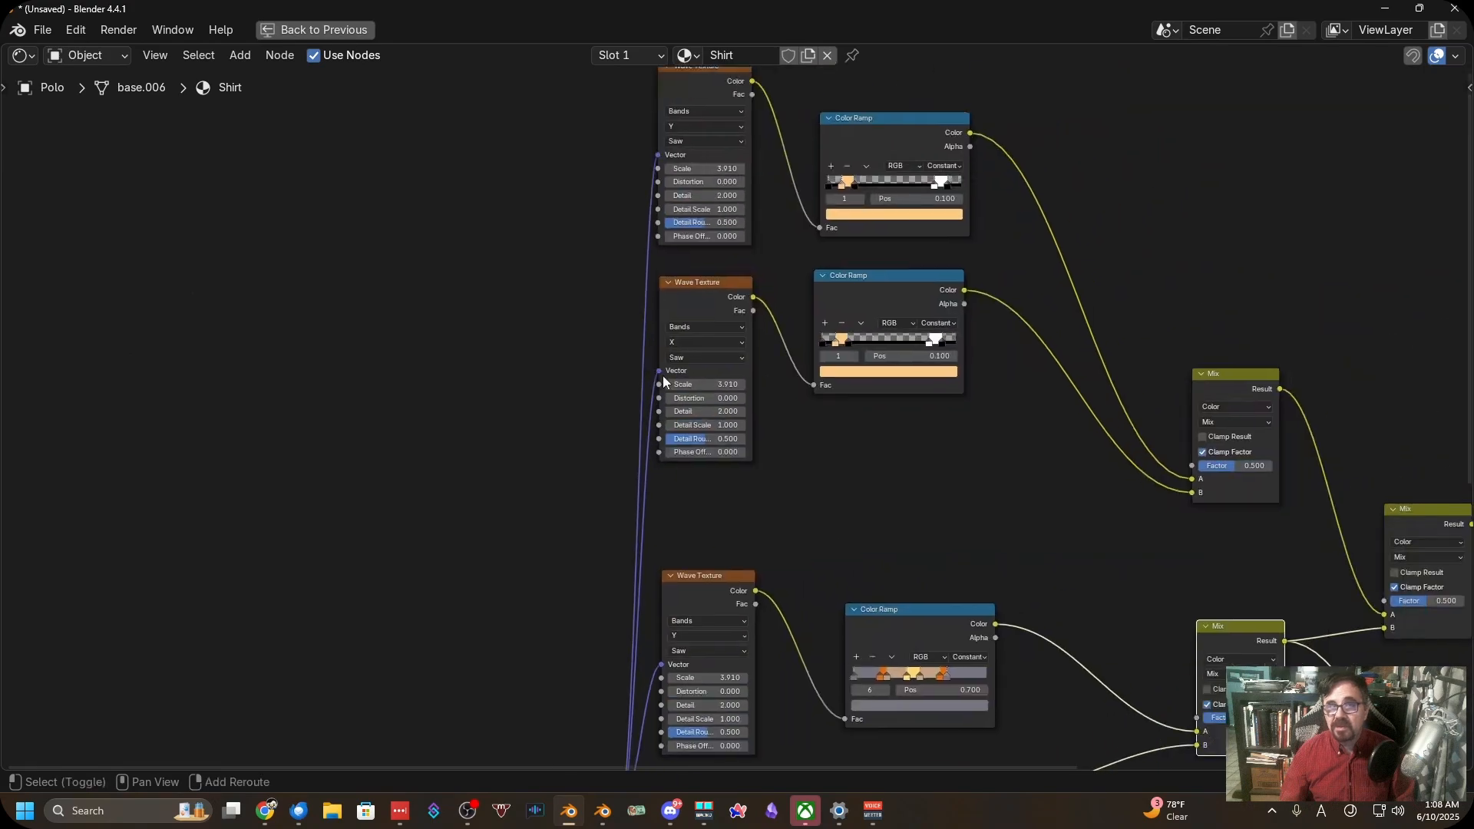
scroll(662, 376, up, 2)
shift+middle_drag(843, 558, 894, 315)
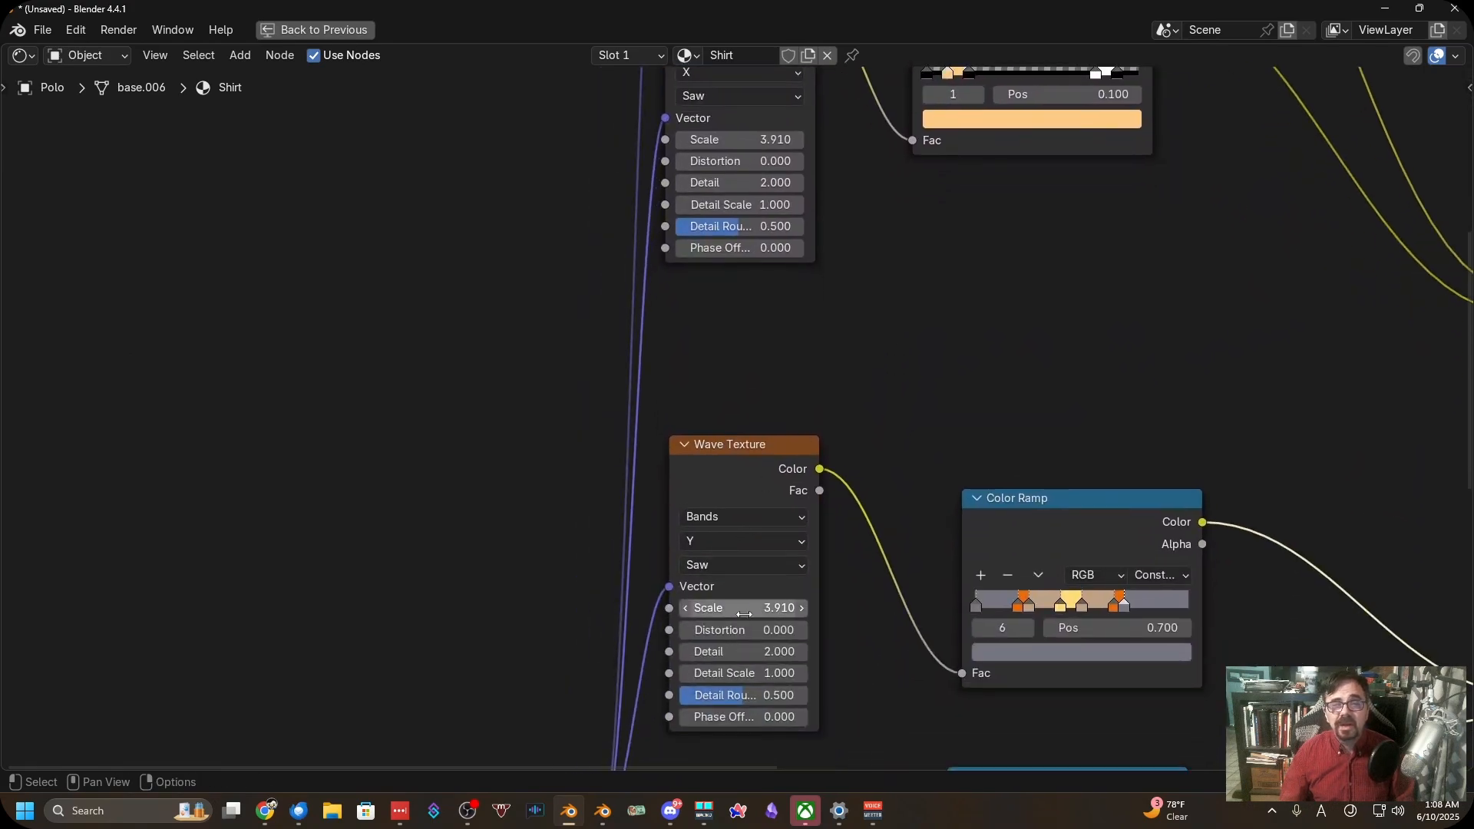
click(743, 614)
text(7)
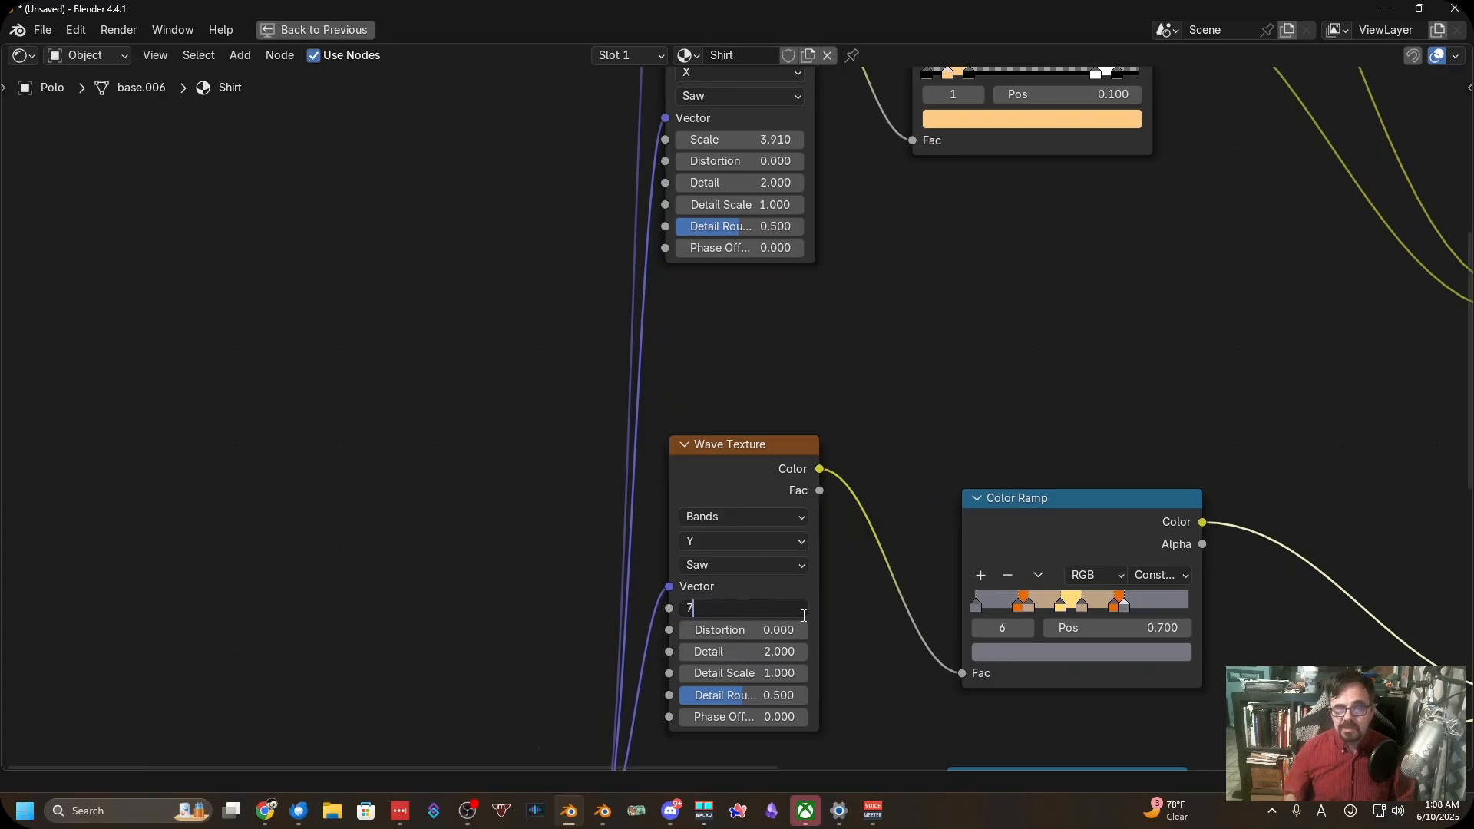
key(Return)
Set the Scale of the striped pattern's Y-direction Wave Texture to 7 and inspect the plaid on the polo shirt
shift+middle_drag(975, 242, 1004, 770)
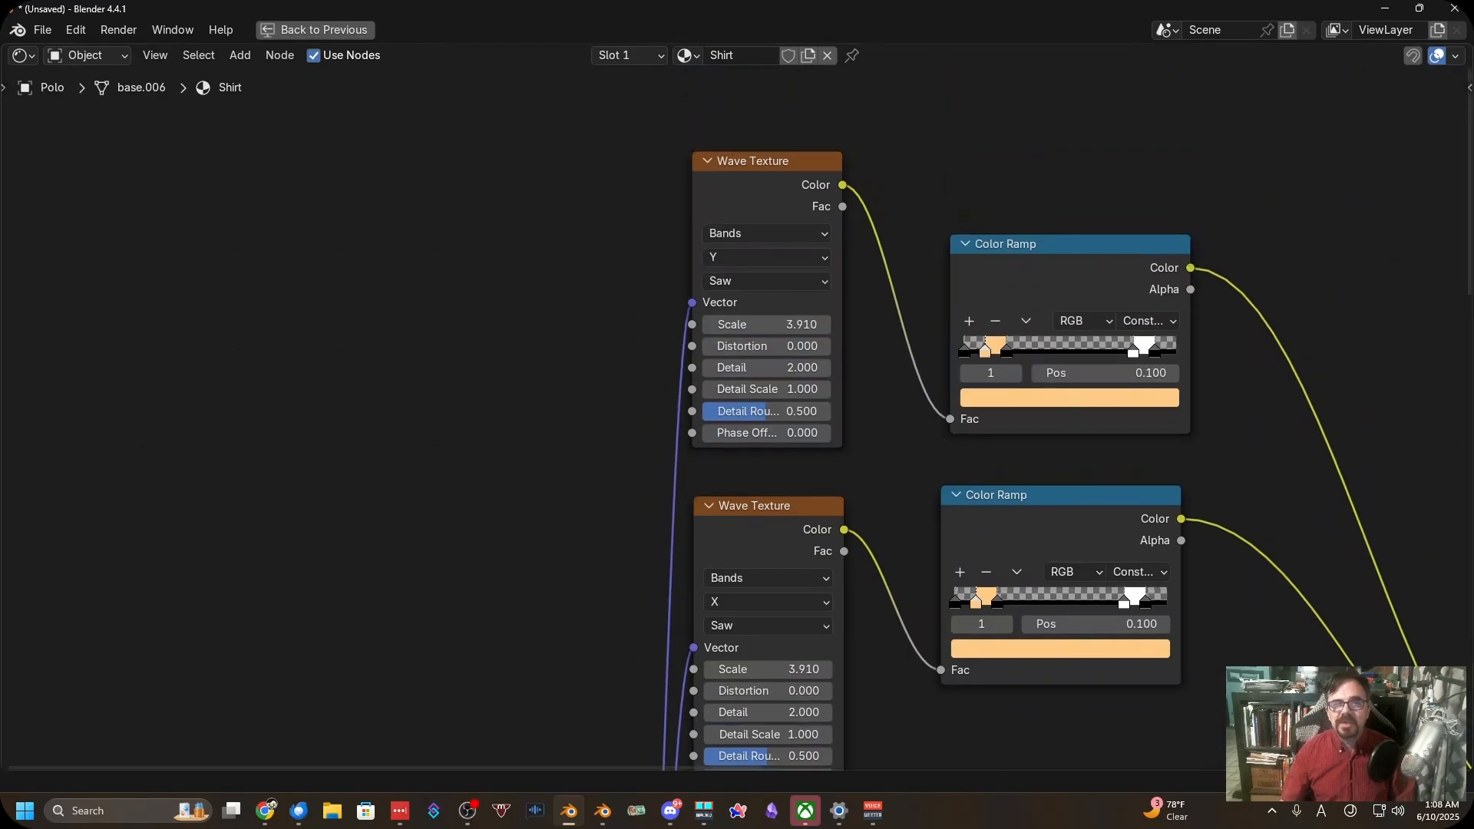
click(766, 327)
text(7)
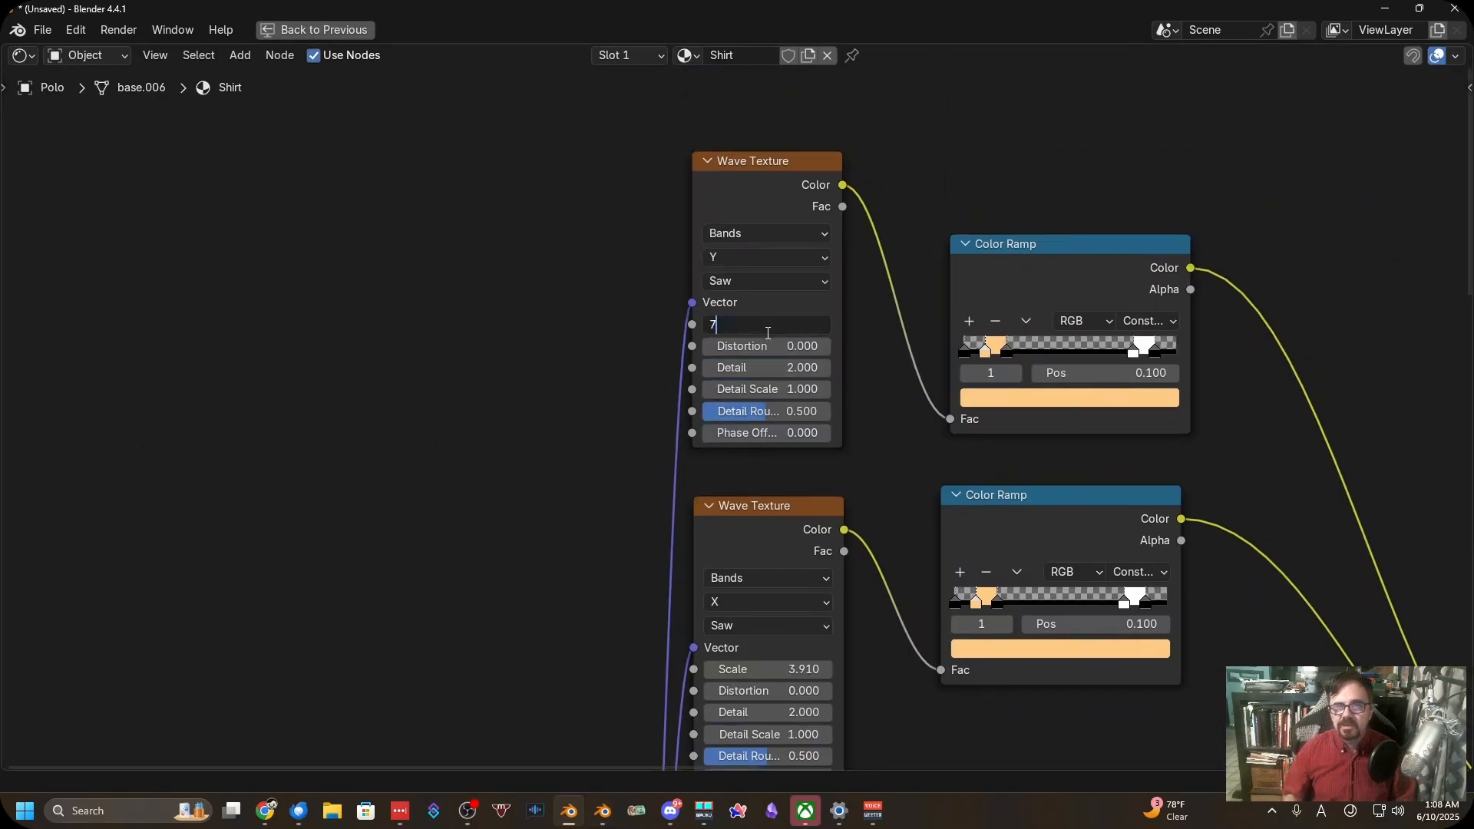
key(Return)
scroll(872, 356, down, 3)
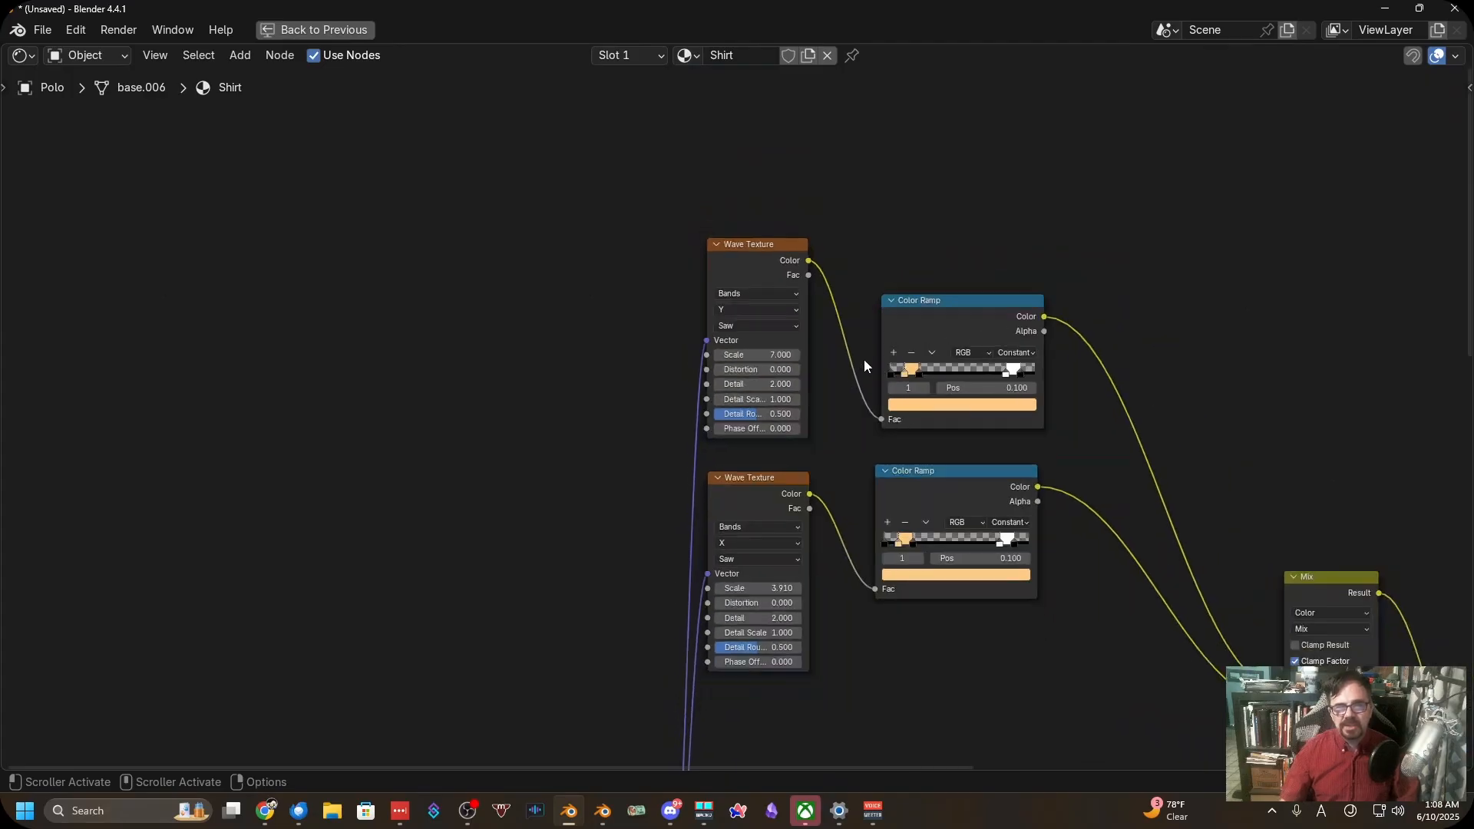
key(ctrl+space)
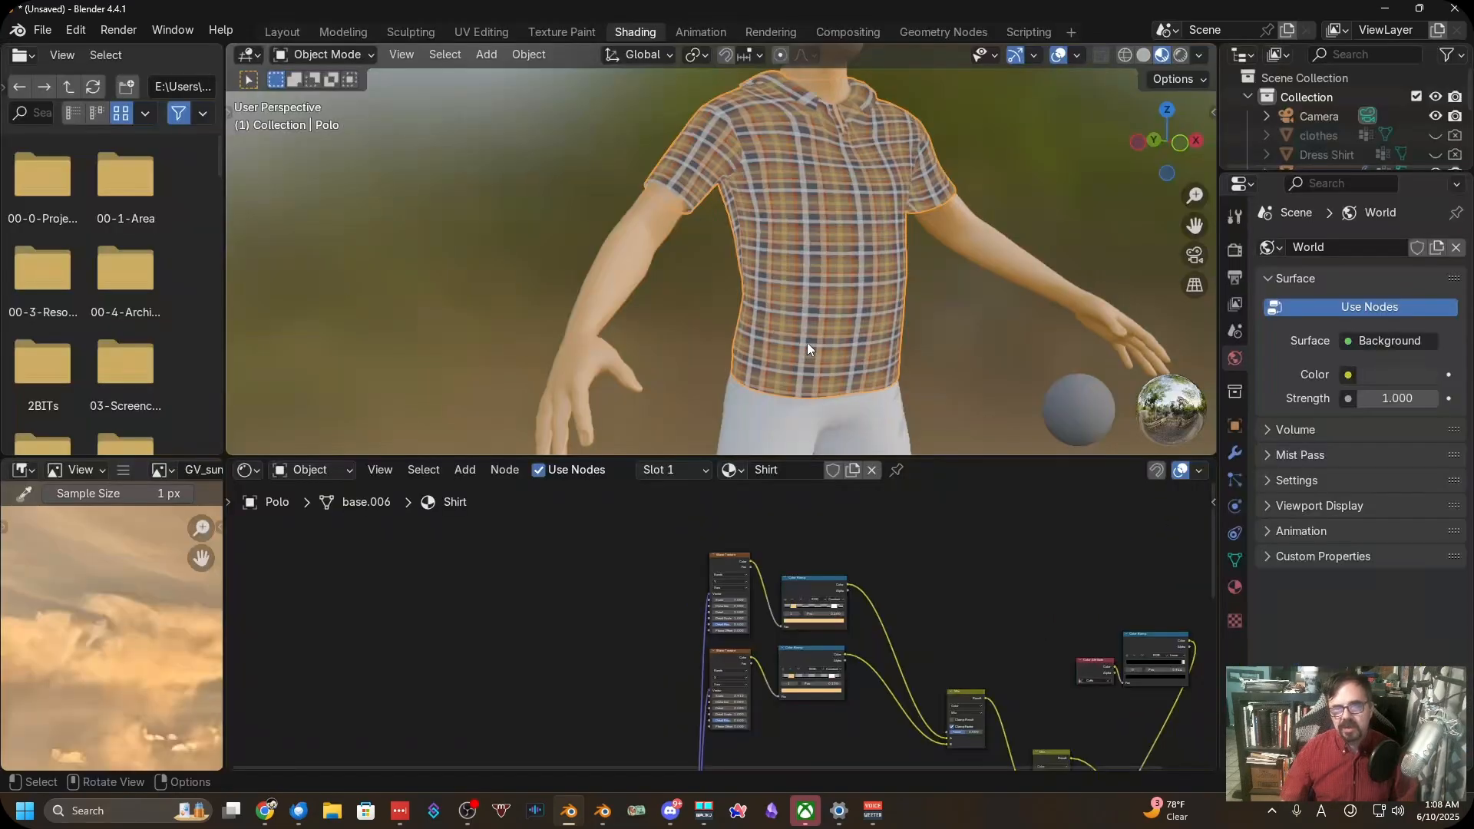
scroll(833, 339, up, 5)
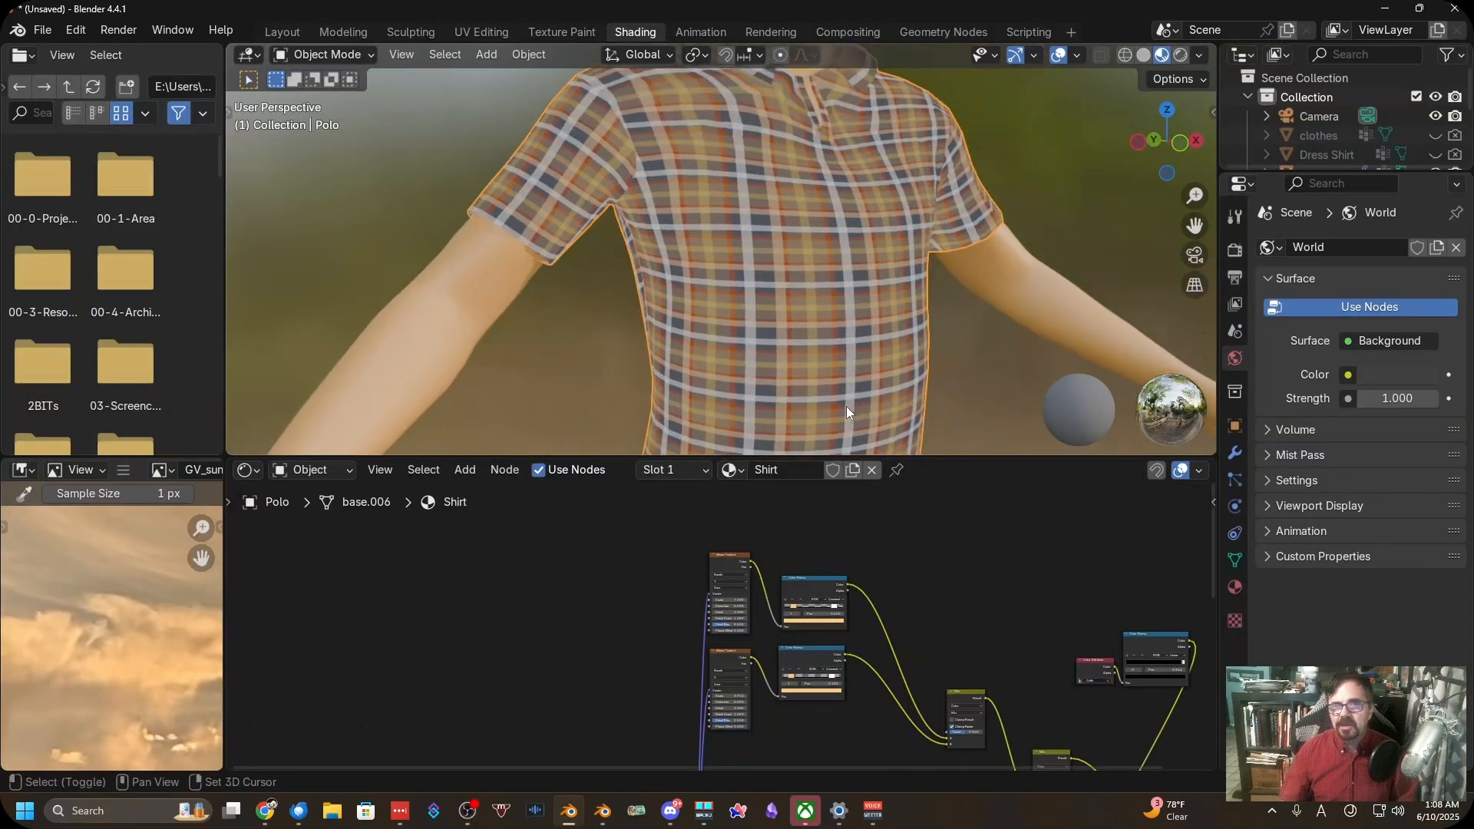
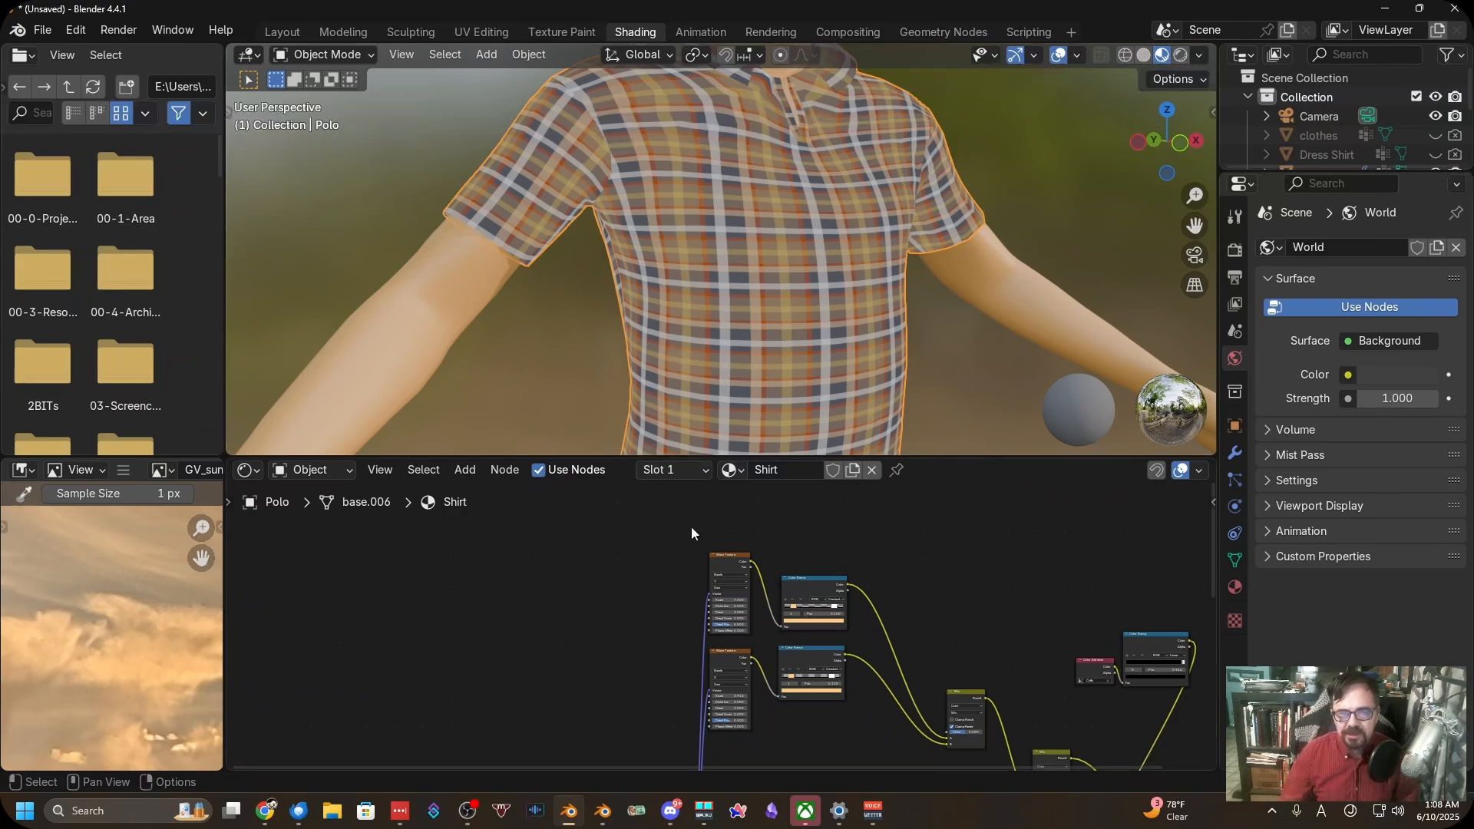
Duplicate the polo's Shirt material as a new separate material assigned to the shirt
scroll(685, 593, down, 5)
scroll(906, 584, down, 3)
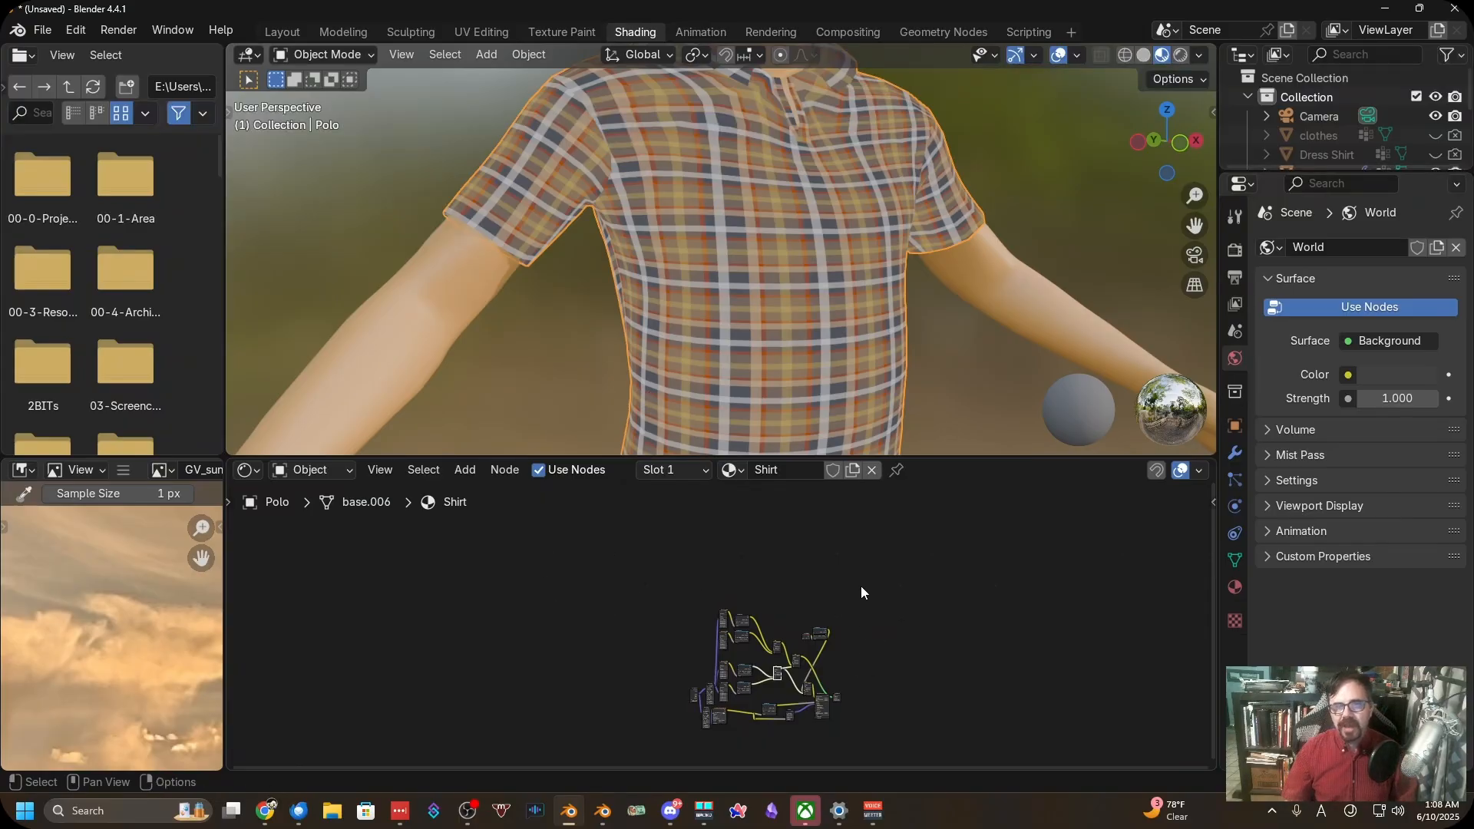
scroll(860, 586, down, 2)
scroll(833, 567, up, 6)
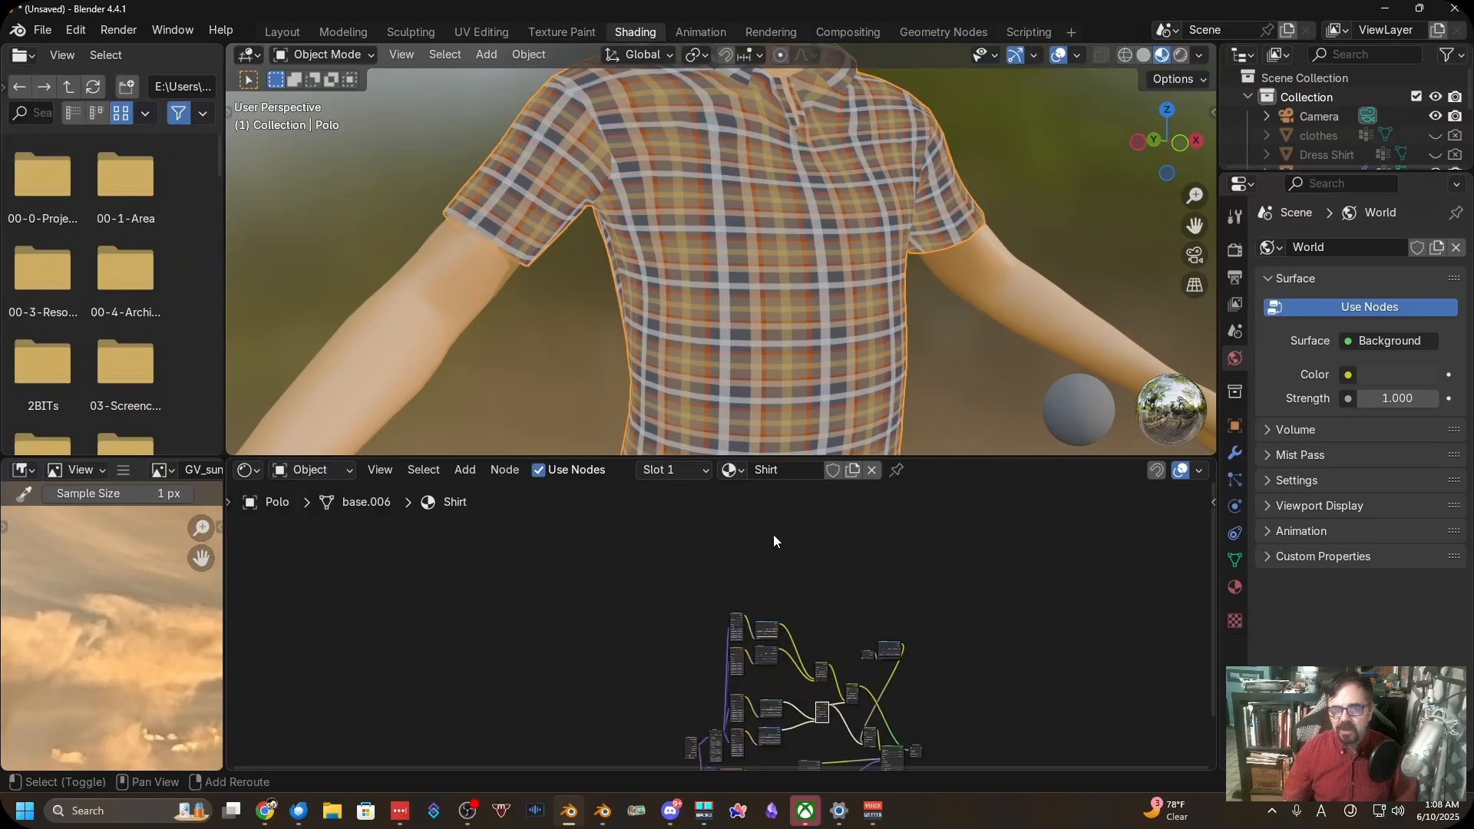
click(1235, 588)
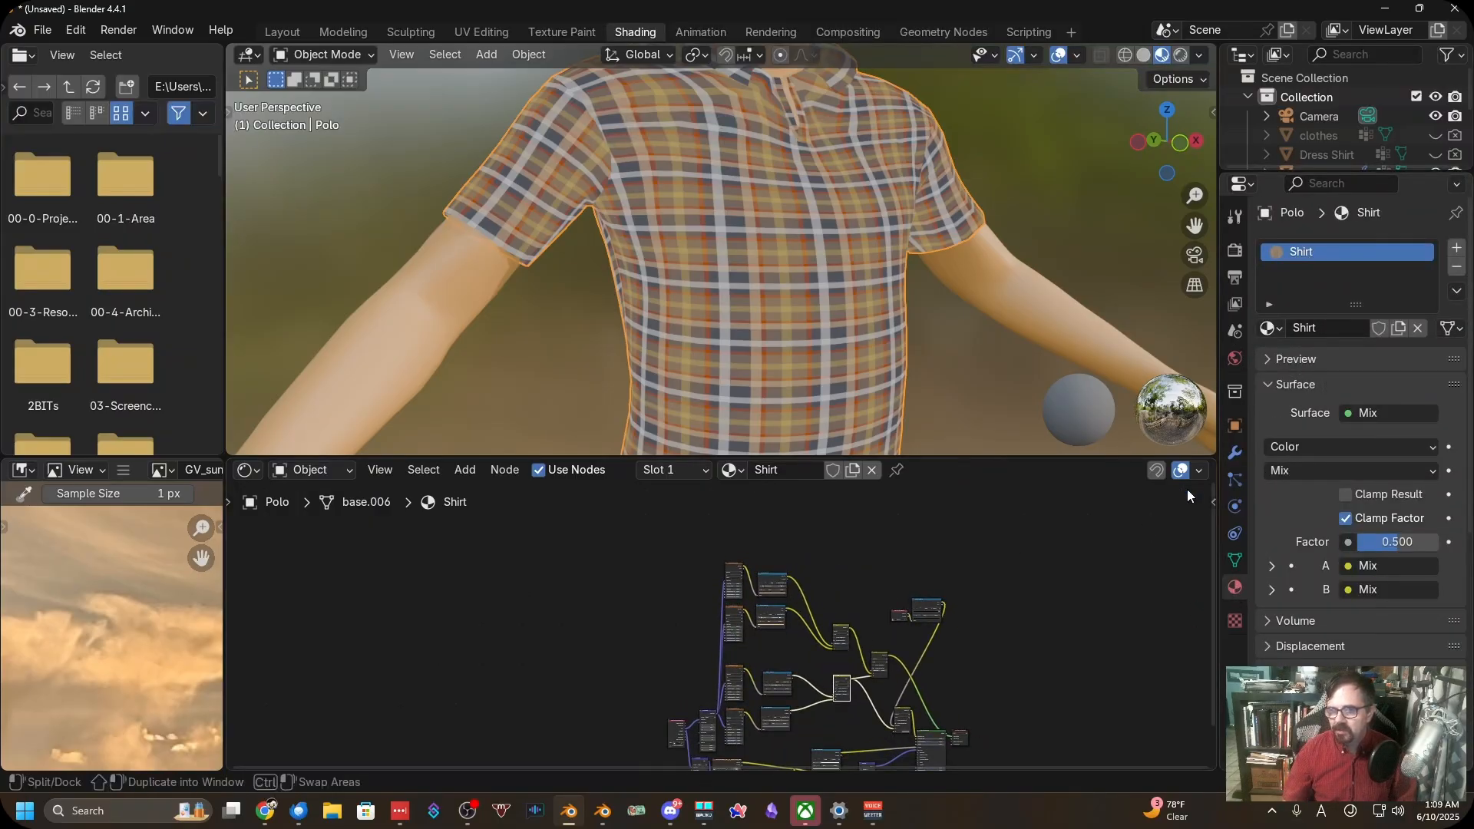
click(1398, 328)
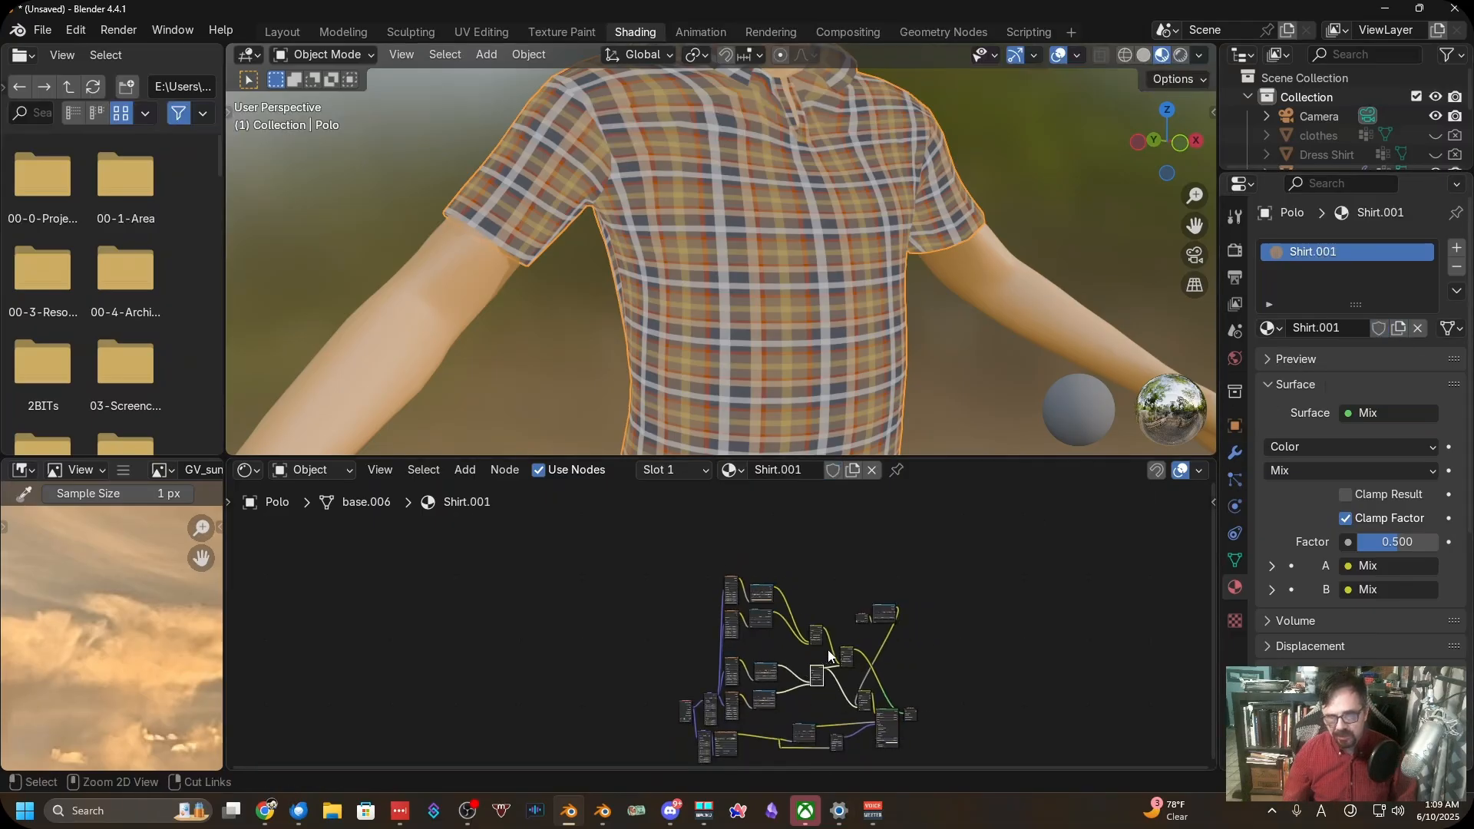
Select the Color Ramp fed by the sunset plaid's Y-direction Wave Texture in the duplicated material
key(ctrl+space)
scroll(831, 645, up, 6)
middle_drag(830, 645, 760, 585)
scroll(697, 548, up, 2)
scroll(729, 547, down, 6)
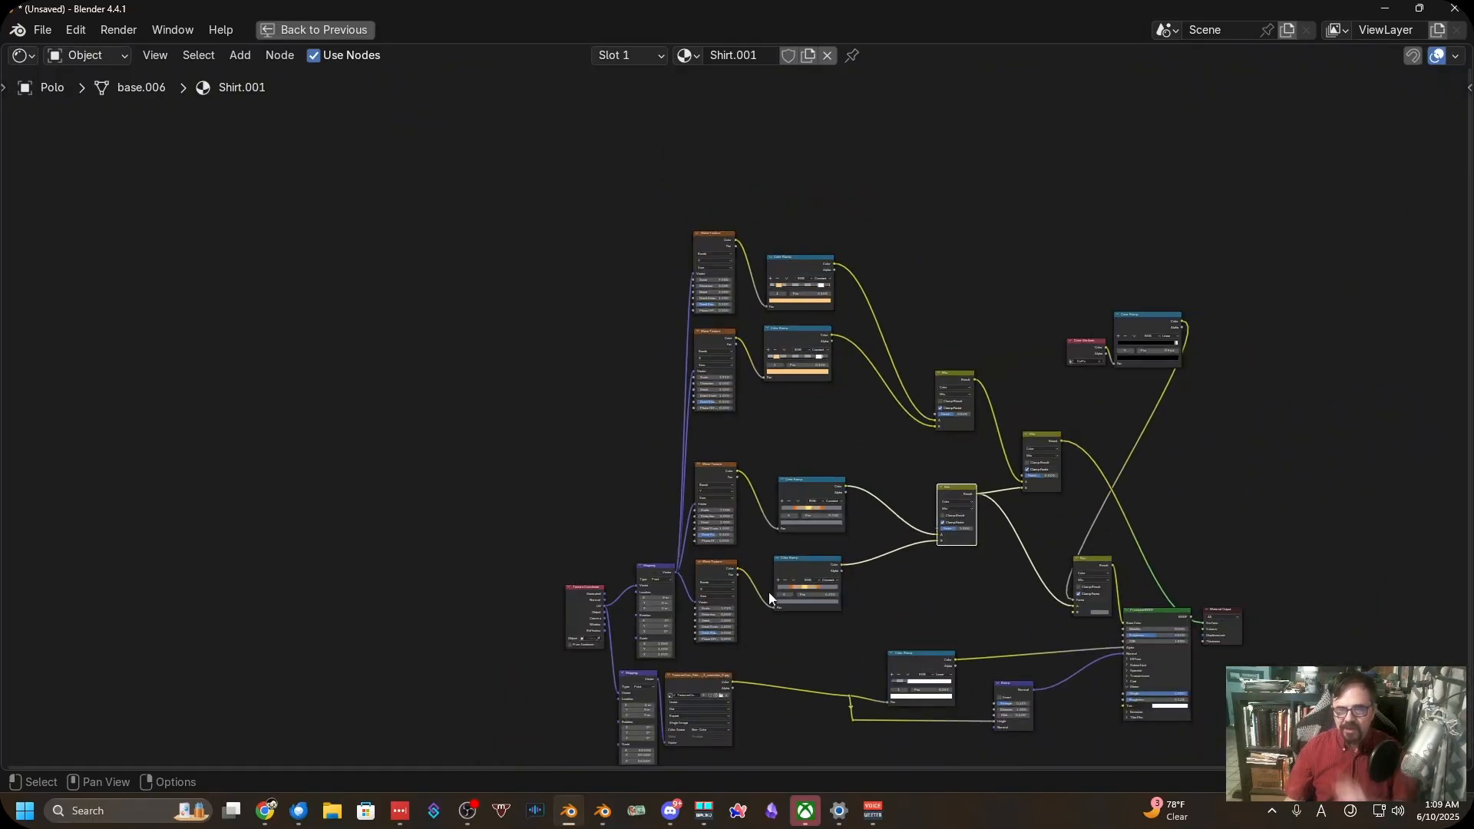
scroll(768, 591, up, 2)
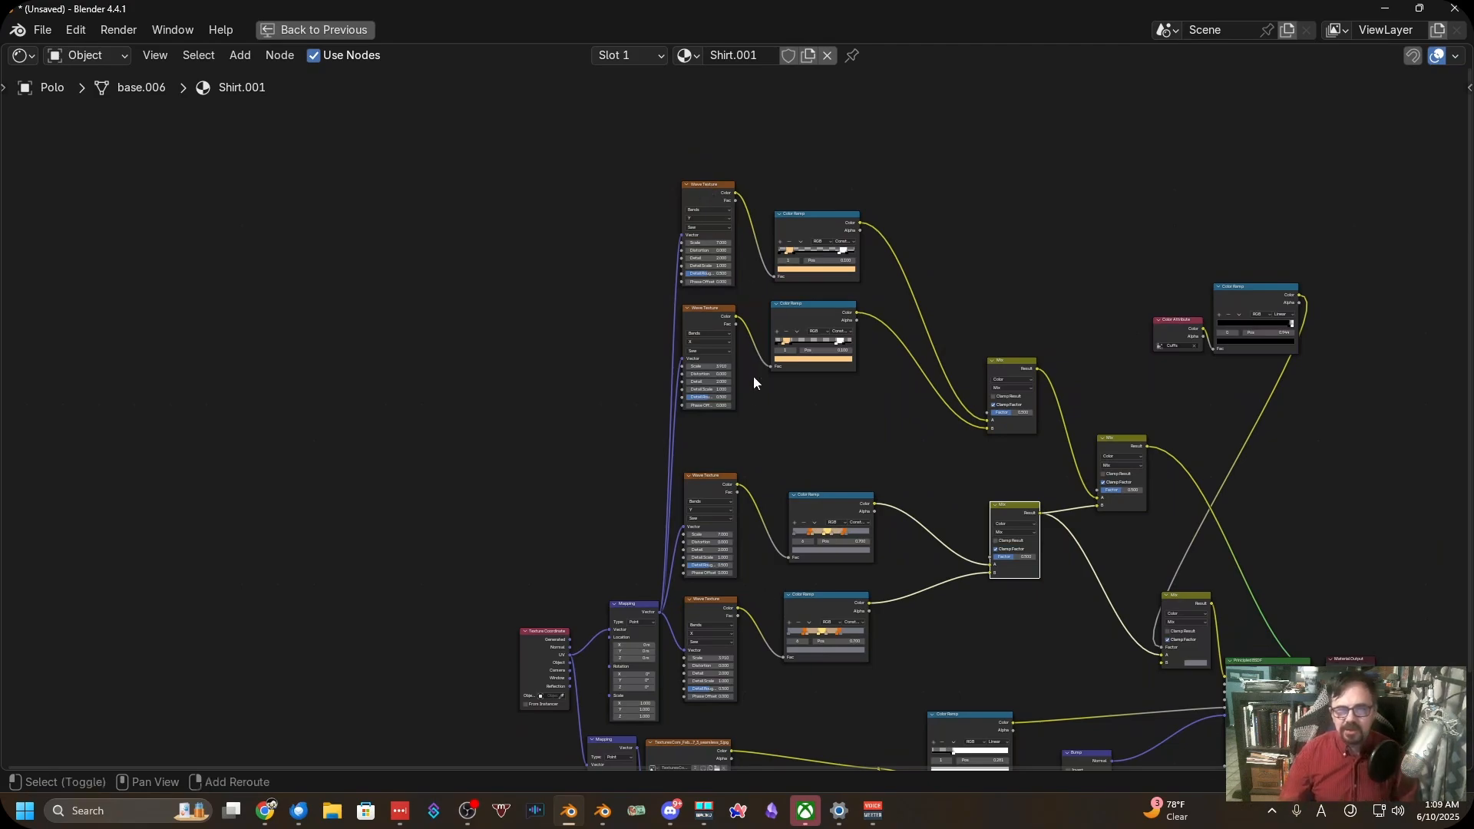
shift+middle_drag(738, 379, 629, 248)
scroll(663, 268, up, 8)
scroll(631, 249, up, 2)
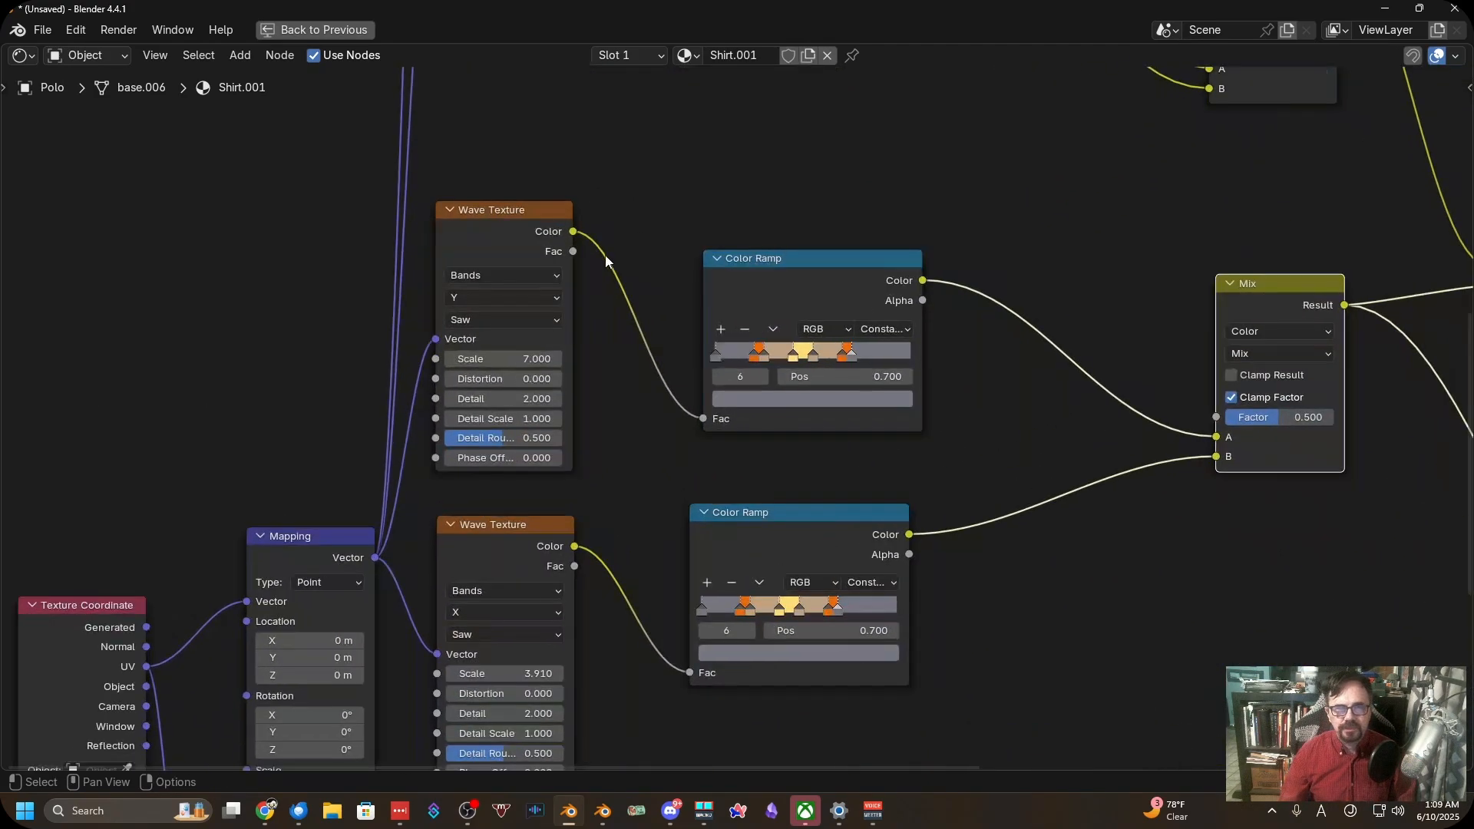
click(825, 270)
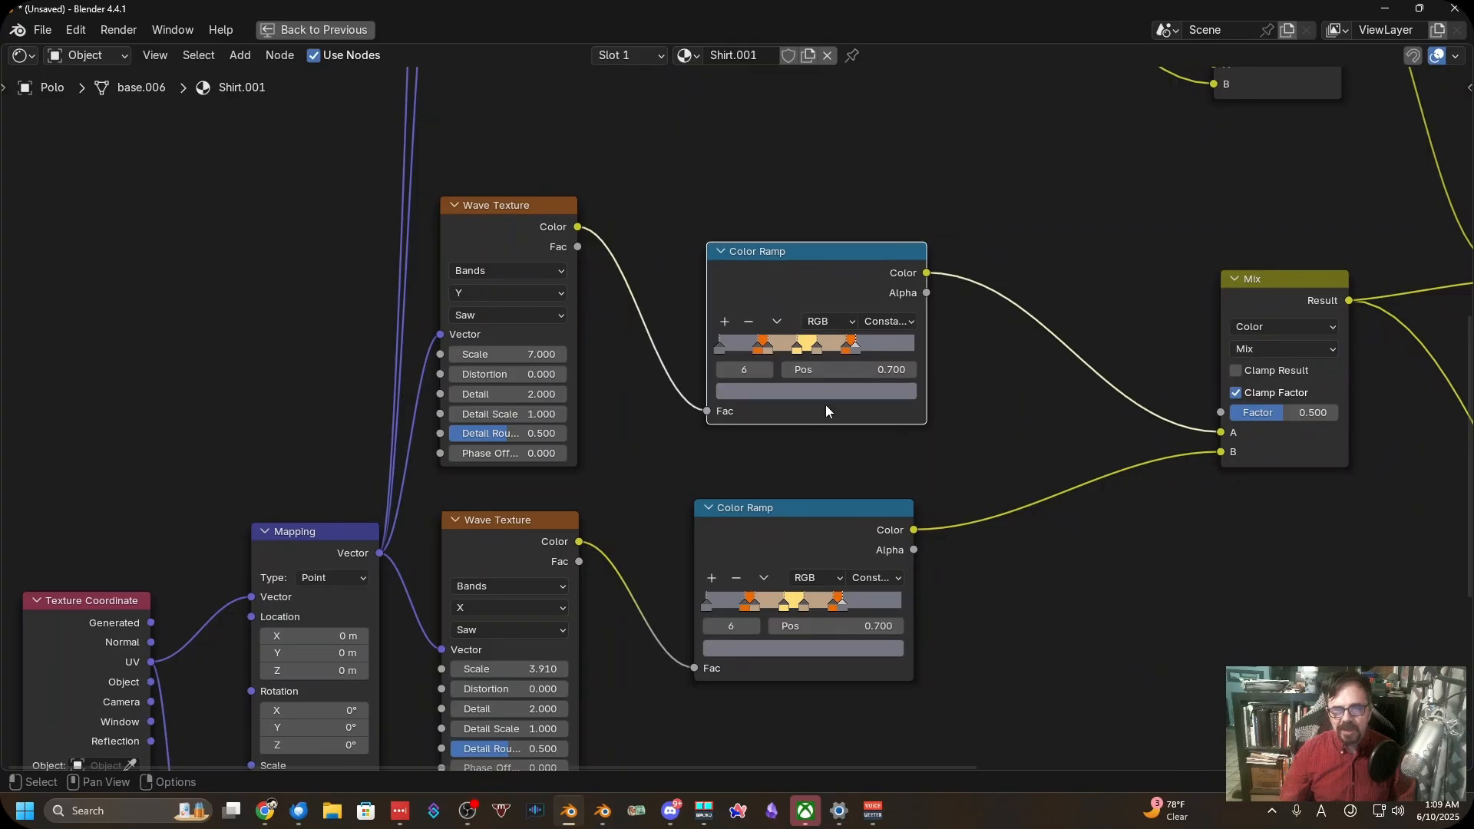
Reset the Color Ramps fed by the Wave Textures that feed the lower-left Mix node, and set both to Constant interpolation
drag(814, 293, 813, 298)
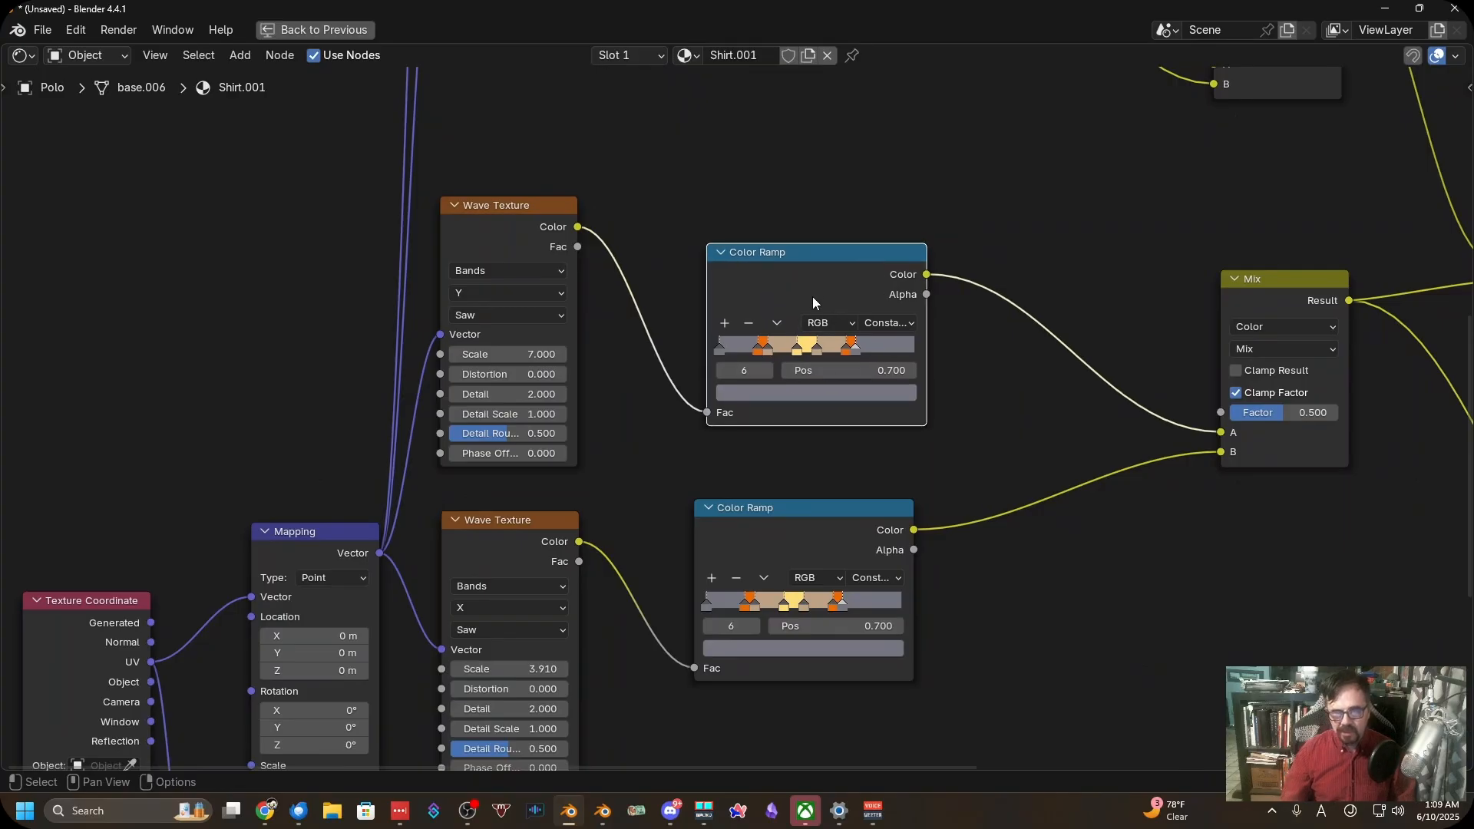
key(BackSpace)
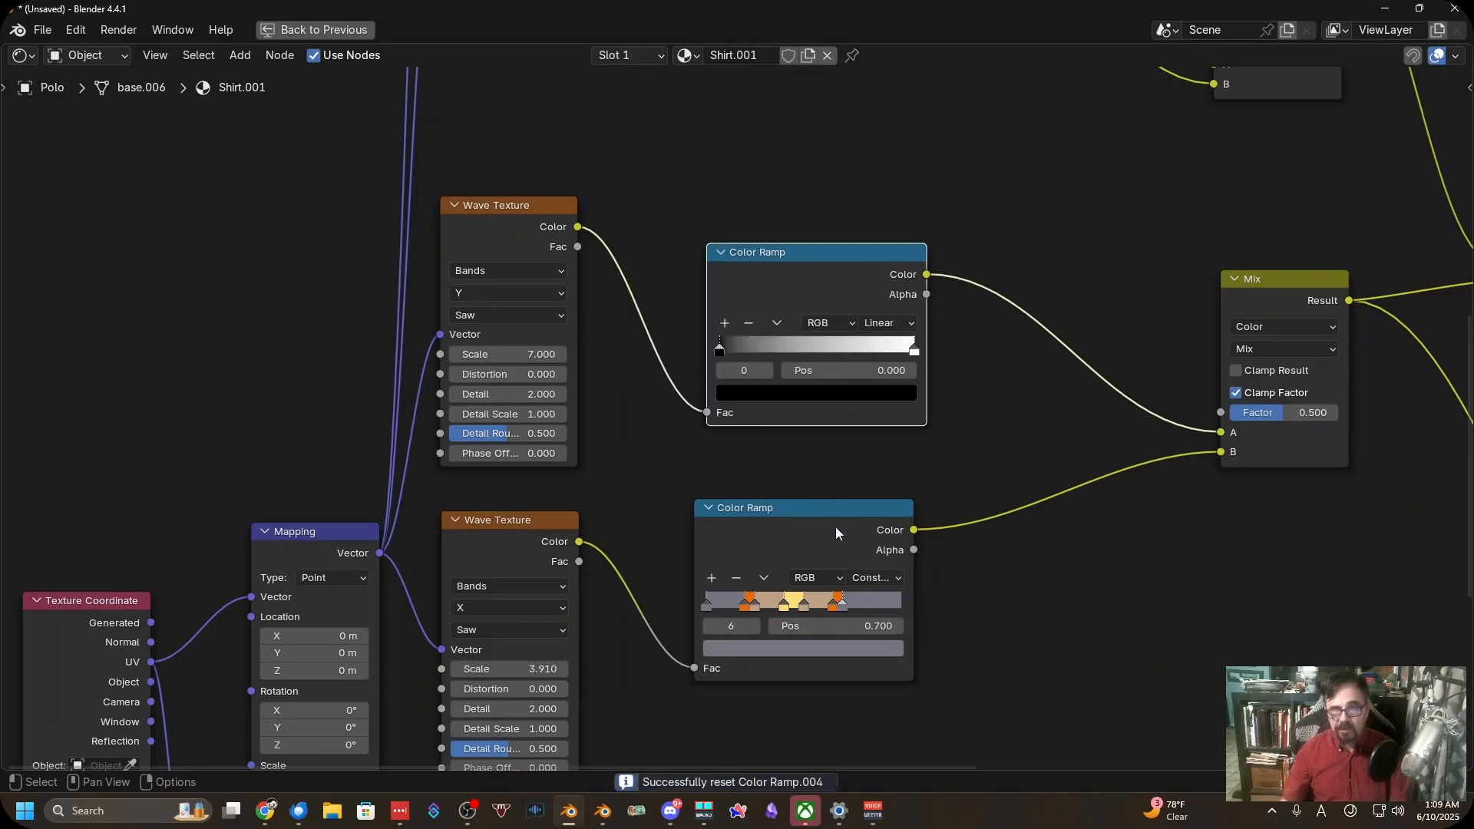
key(BackSpace)
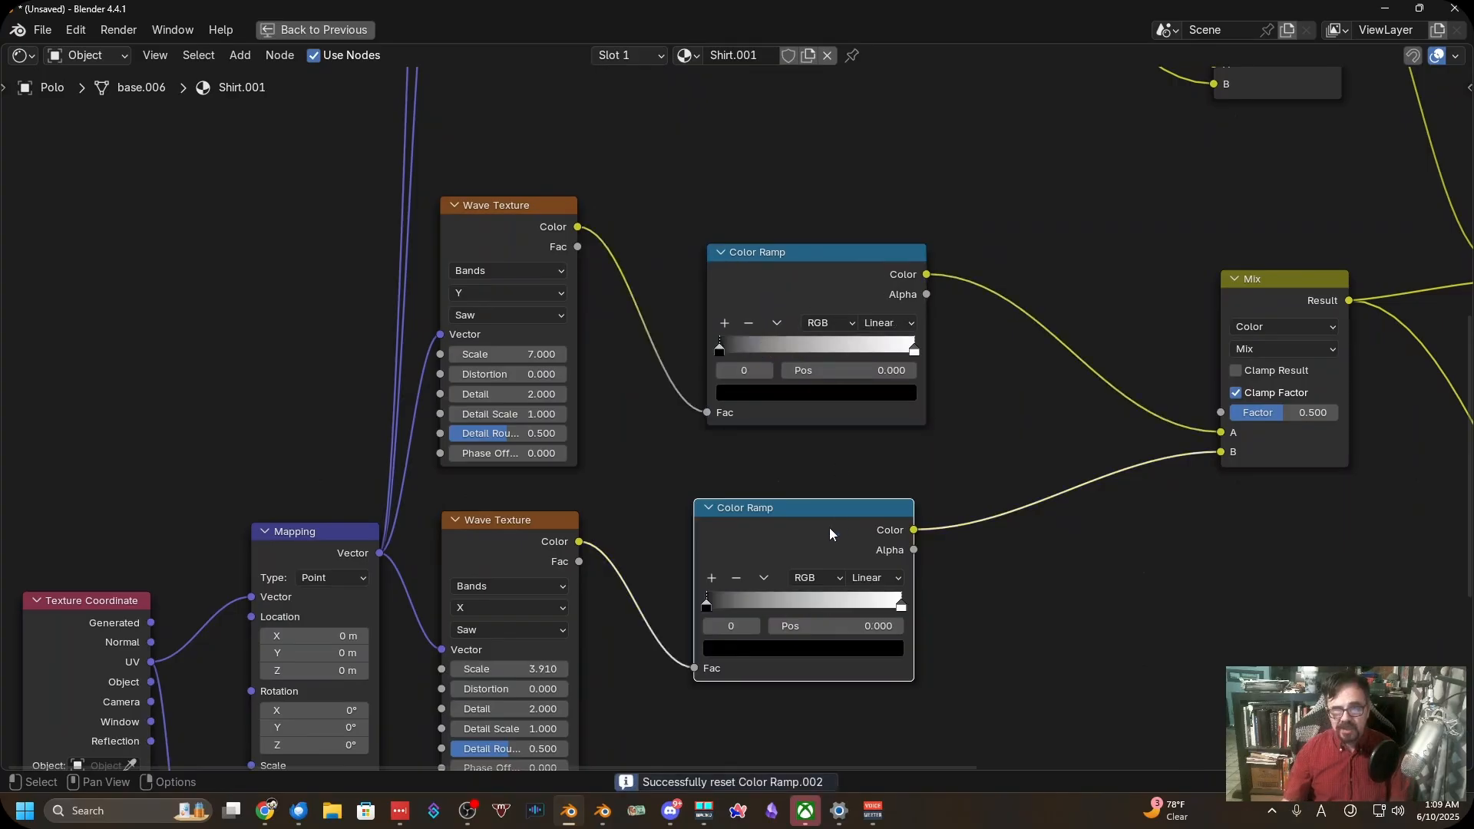
click(889, 323)
click(888, 442)
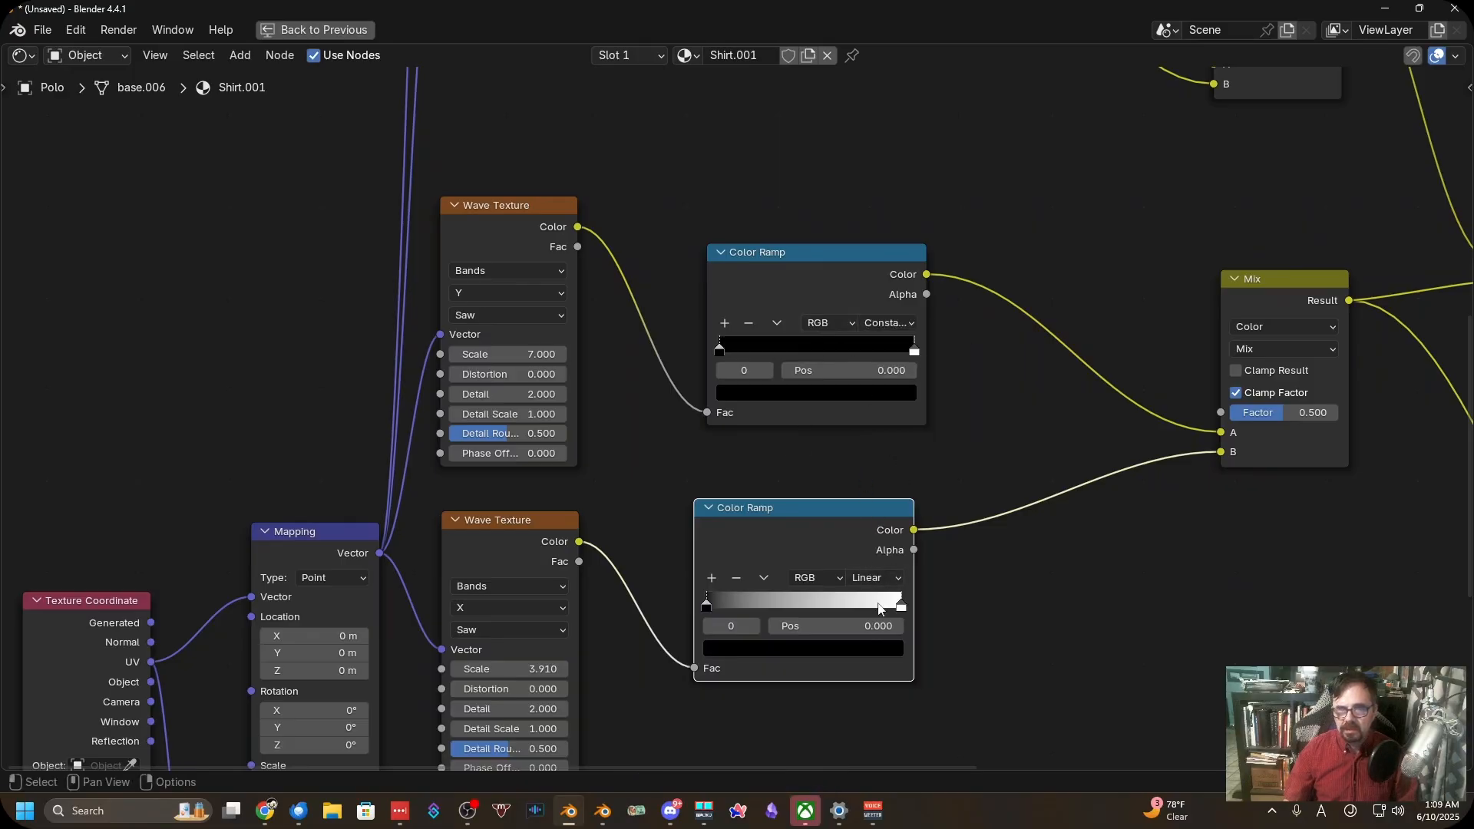
click(873, 580)
click(872, 698)
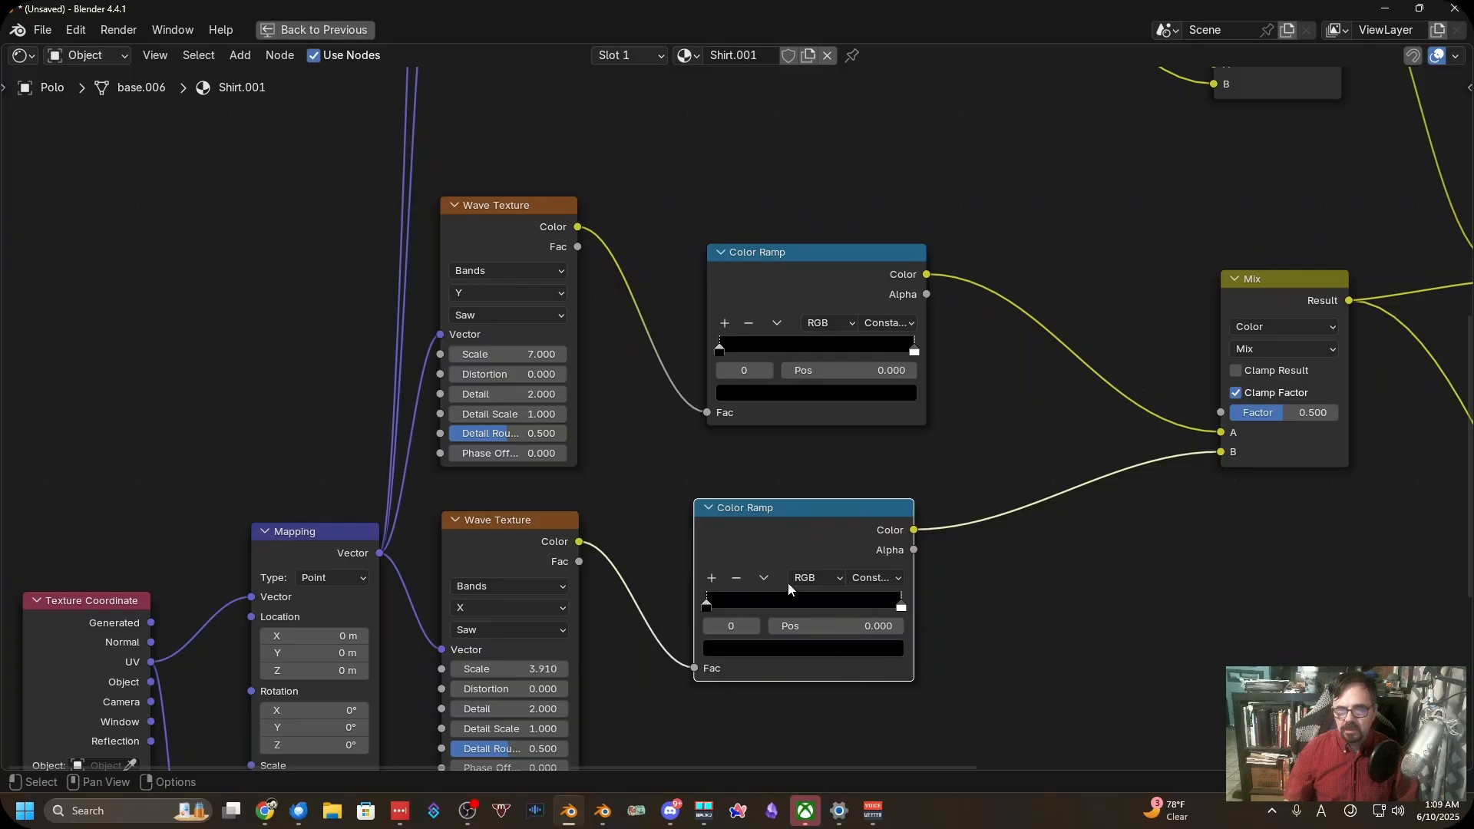
Set the white stop of the lower Color Ramp, fed by the X-direction Wave Texture, to position 0.5
click(902, 606)
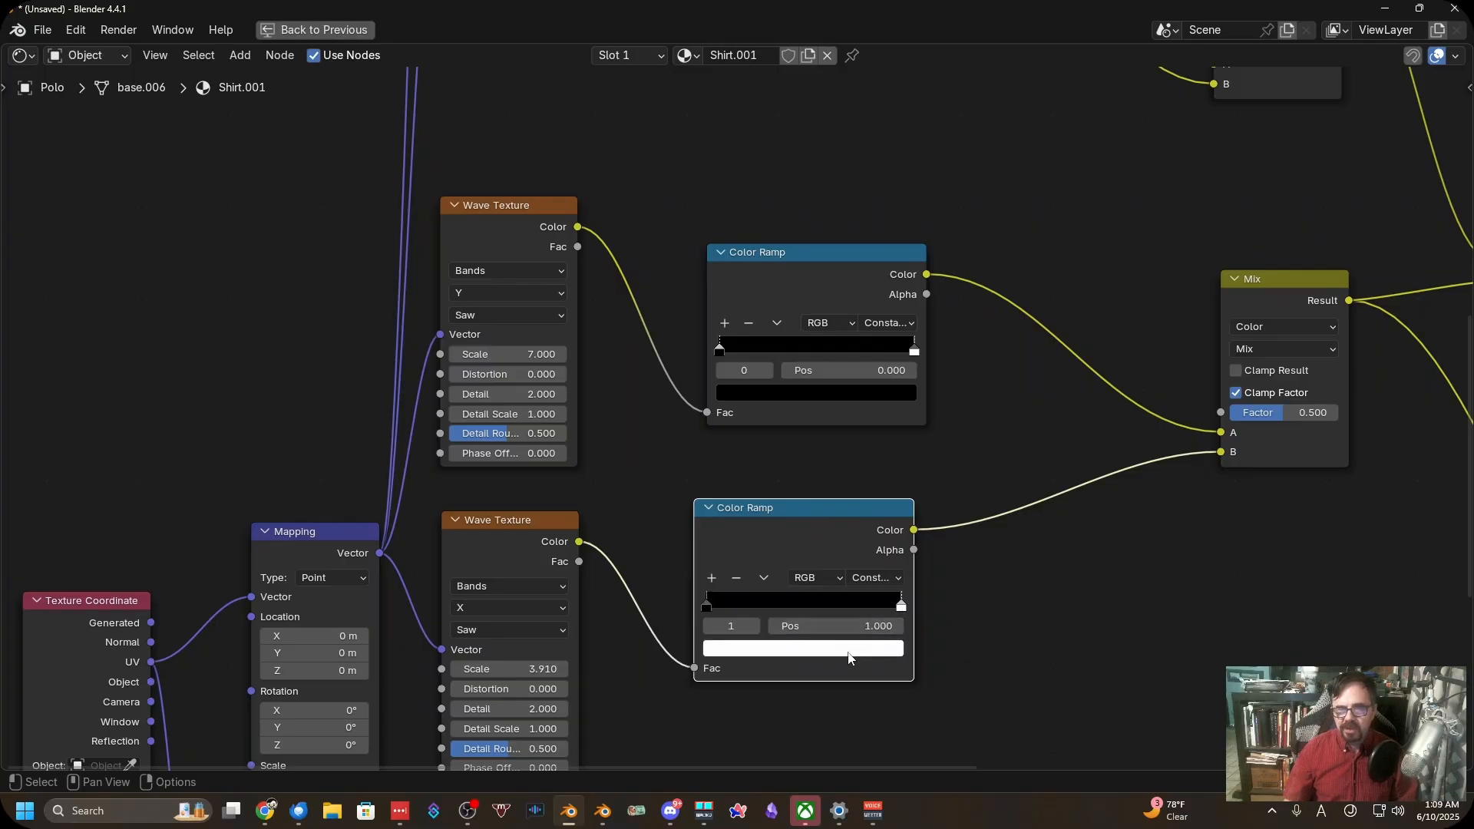
click(849, 653)
click(863, 636)
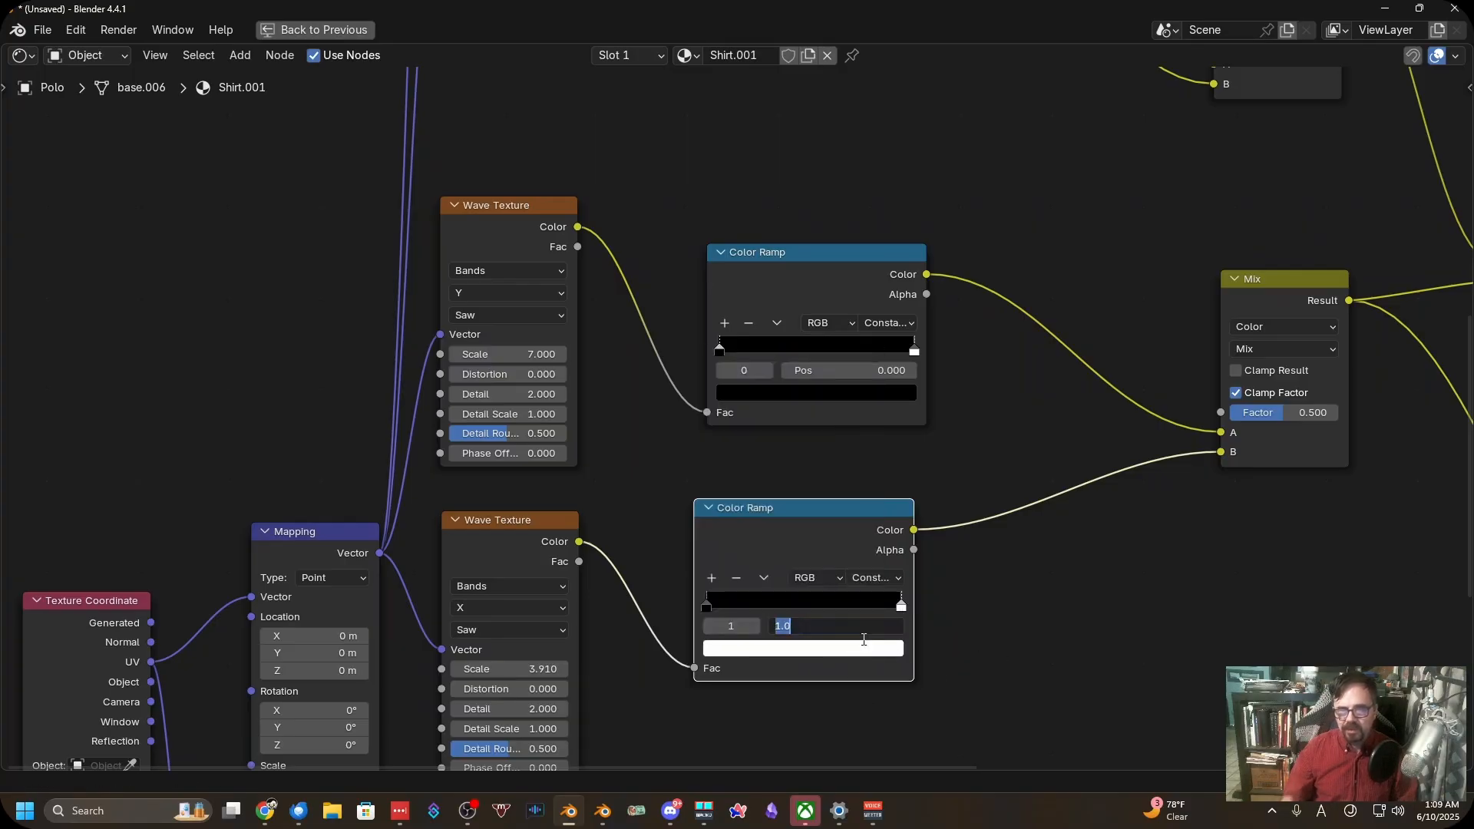
text(.5)
key(Return)
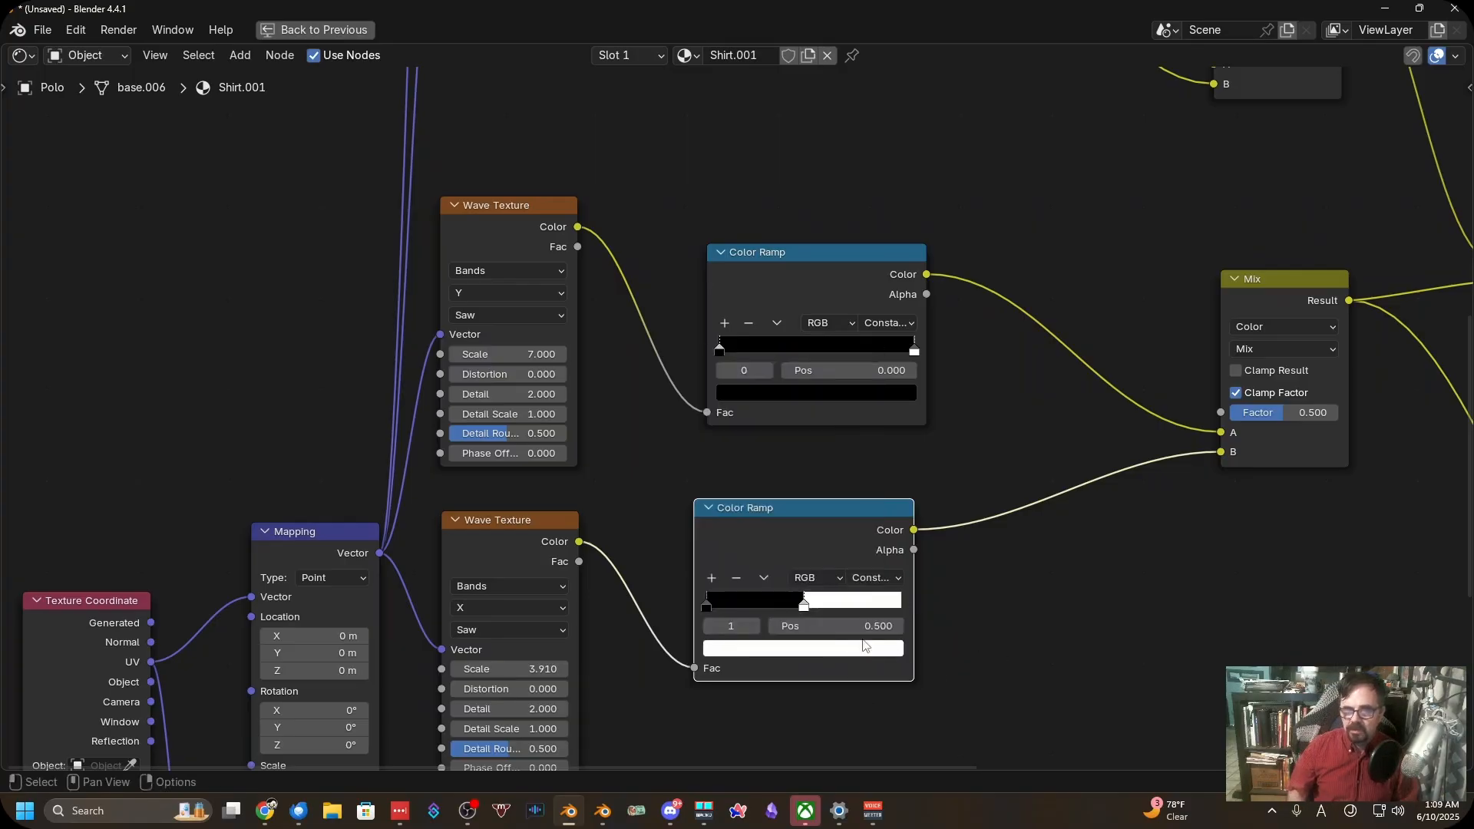
Set the upper Color Ramp's black stop to position 0.5 and shift the two Color Ramps closer together
click(905, 374)
text(.5)
key(Return)
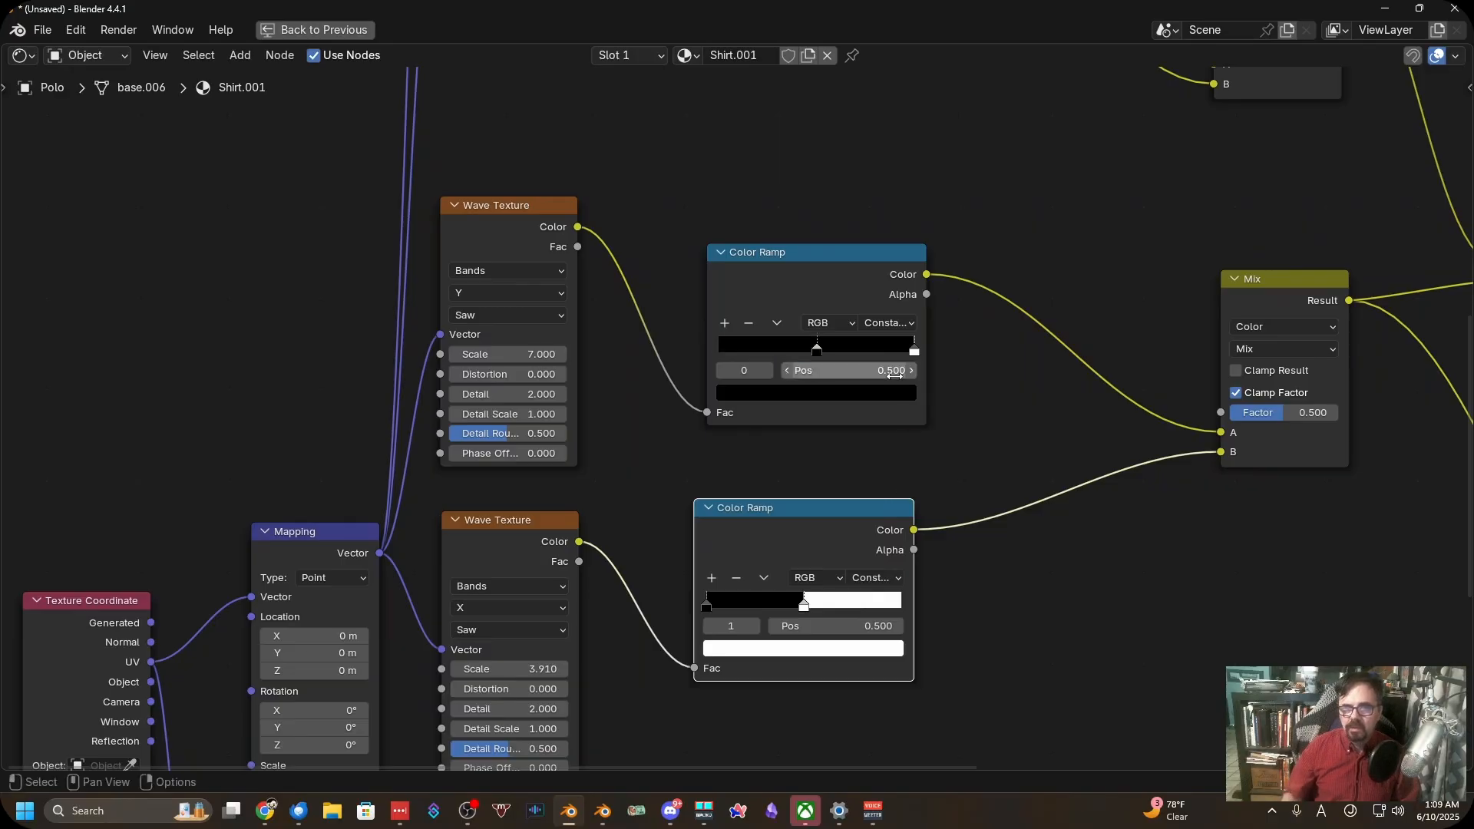
drag(829, 275, 807, 278)
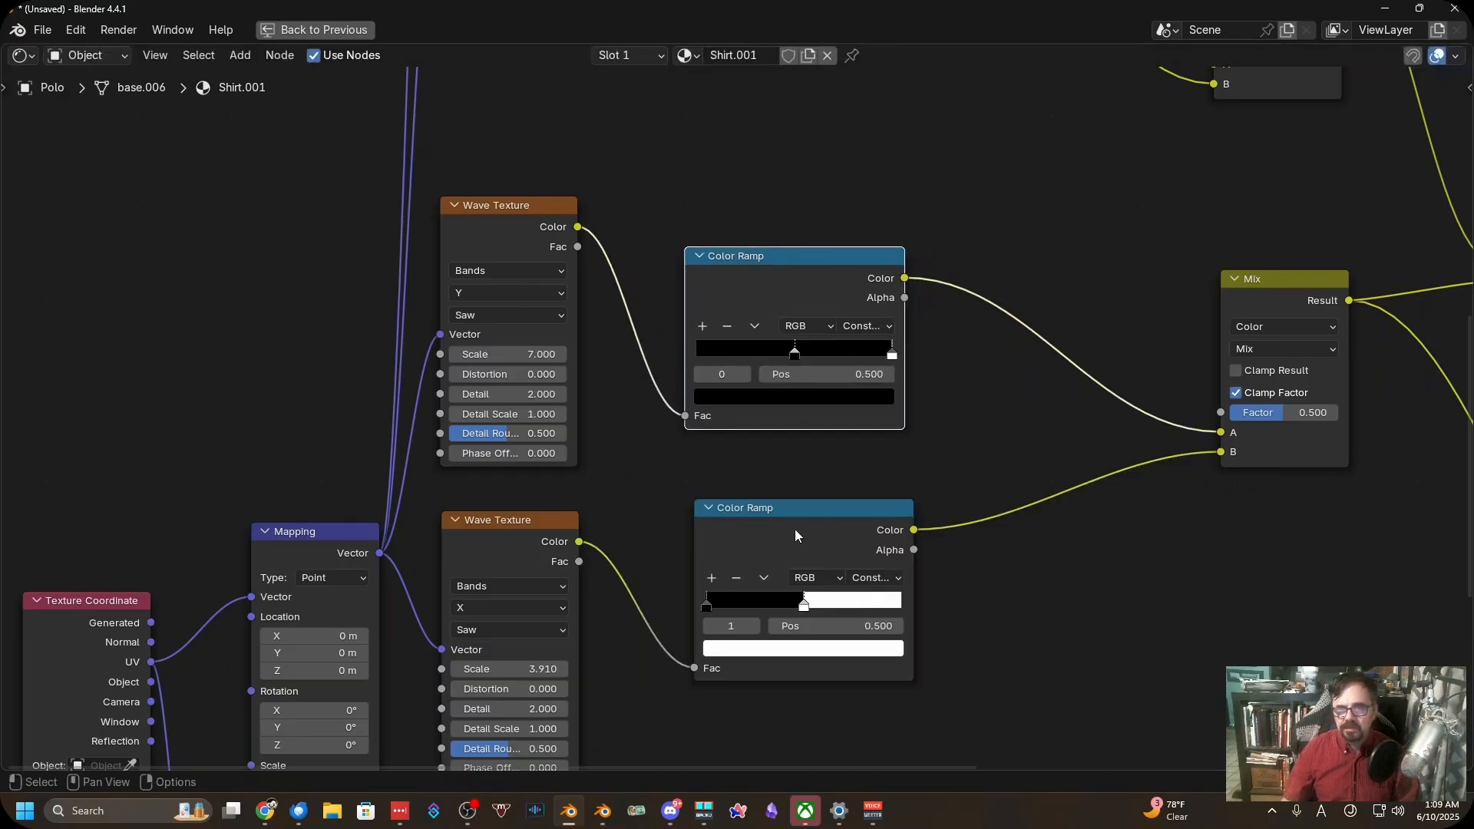
drag(795, 535, 791, 498)
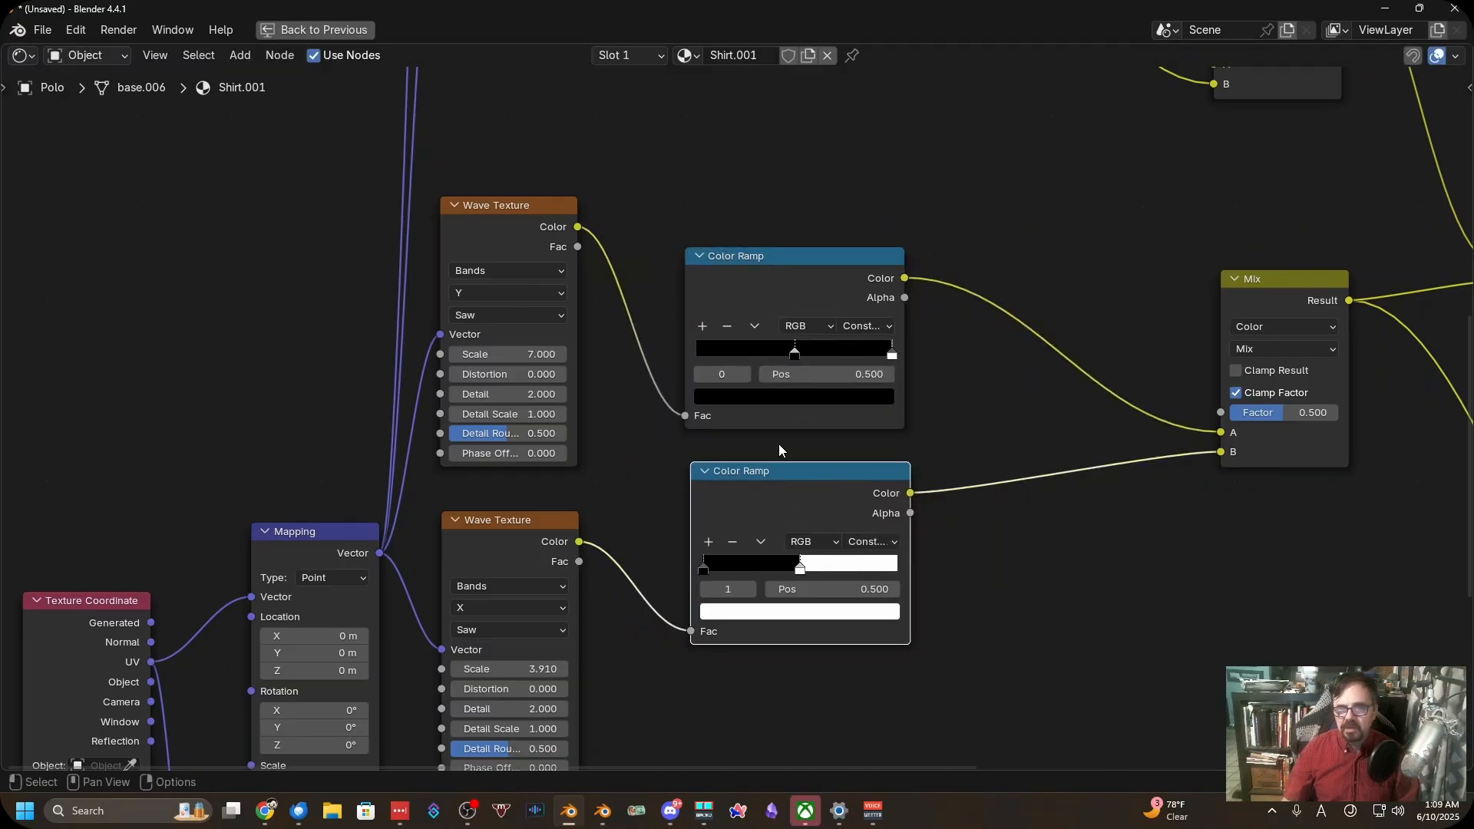
Return the upper Color Ramp's black stop to position 0 and set its white stop to 0.5
drag(794, 353, 645, 365)
click(891, 355)
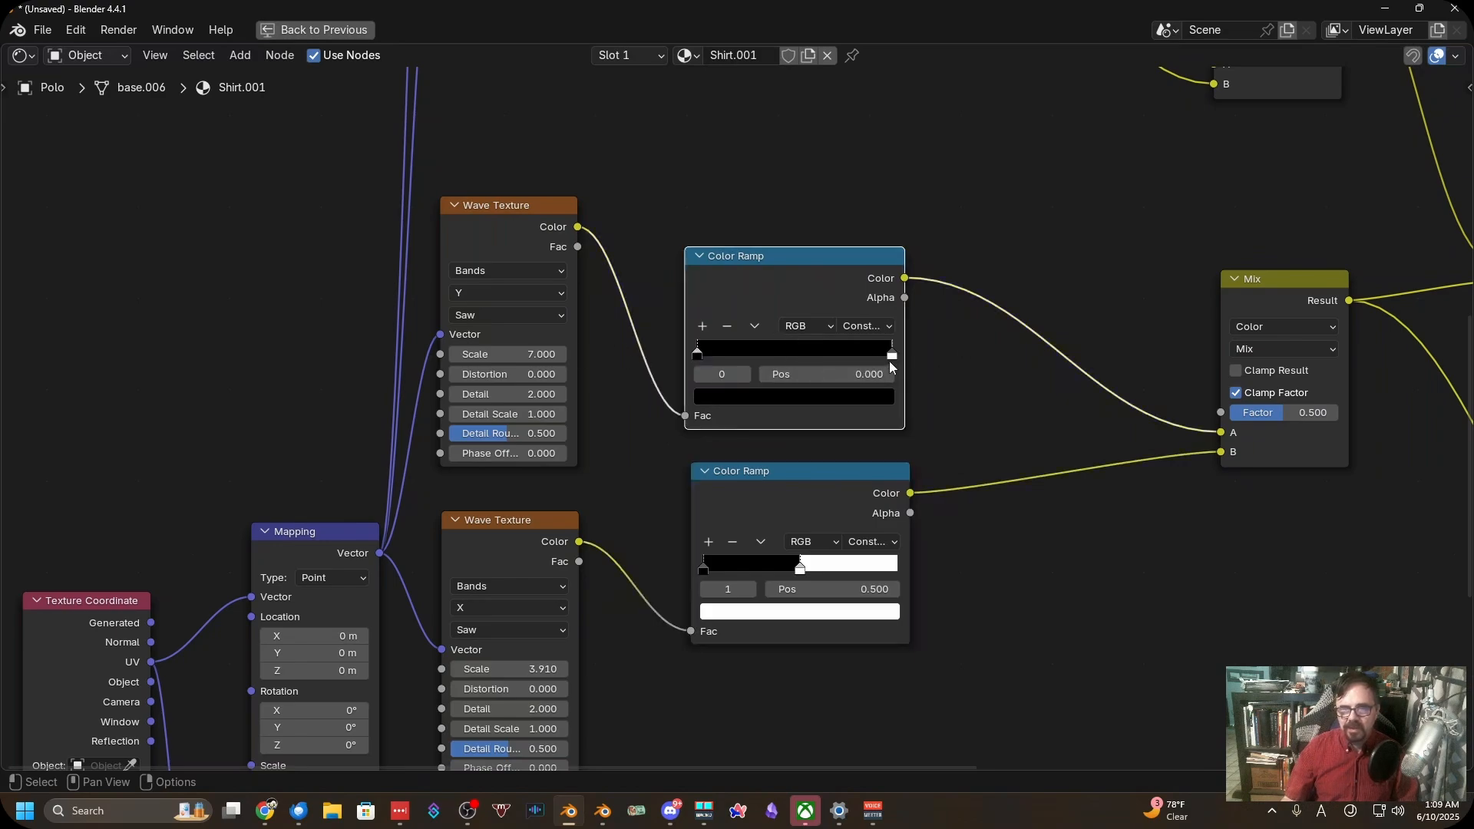
click(892, 356)
double_click(844, 374)
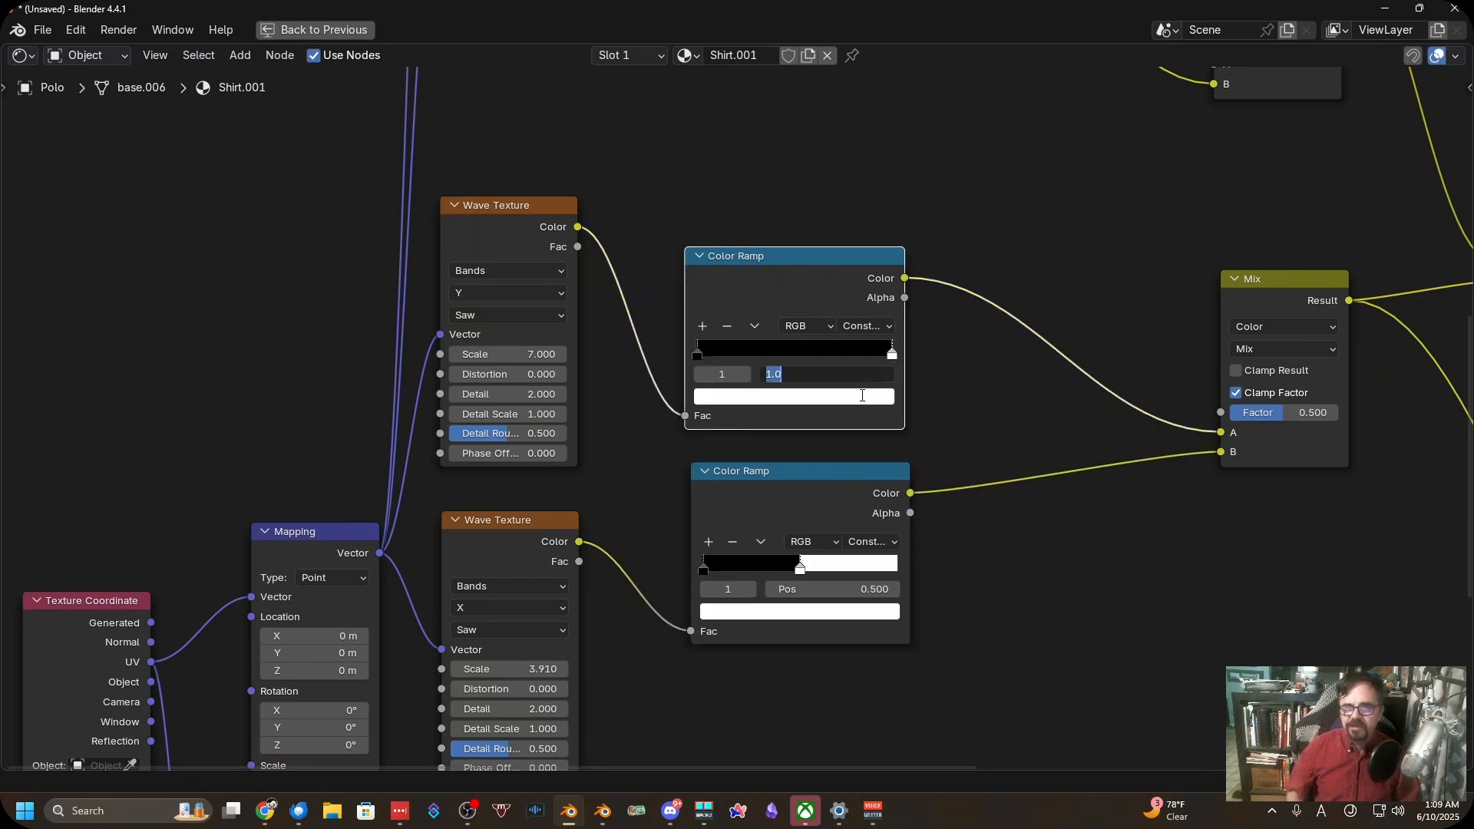
key(Return)
Align the two black-and-white Color Ramps and move their shared Mix node close beside them
scroll(875, 403, down, 3)
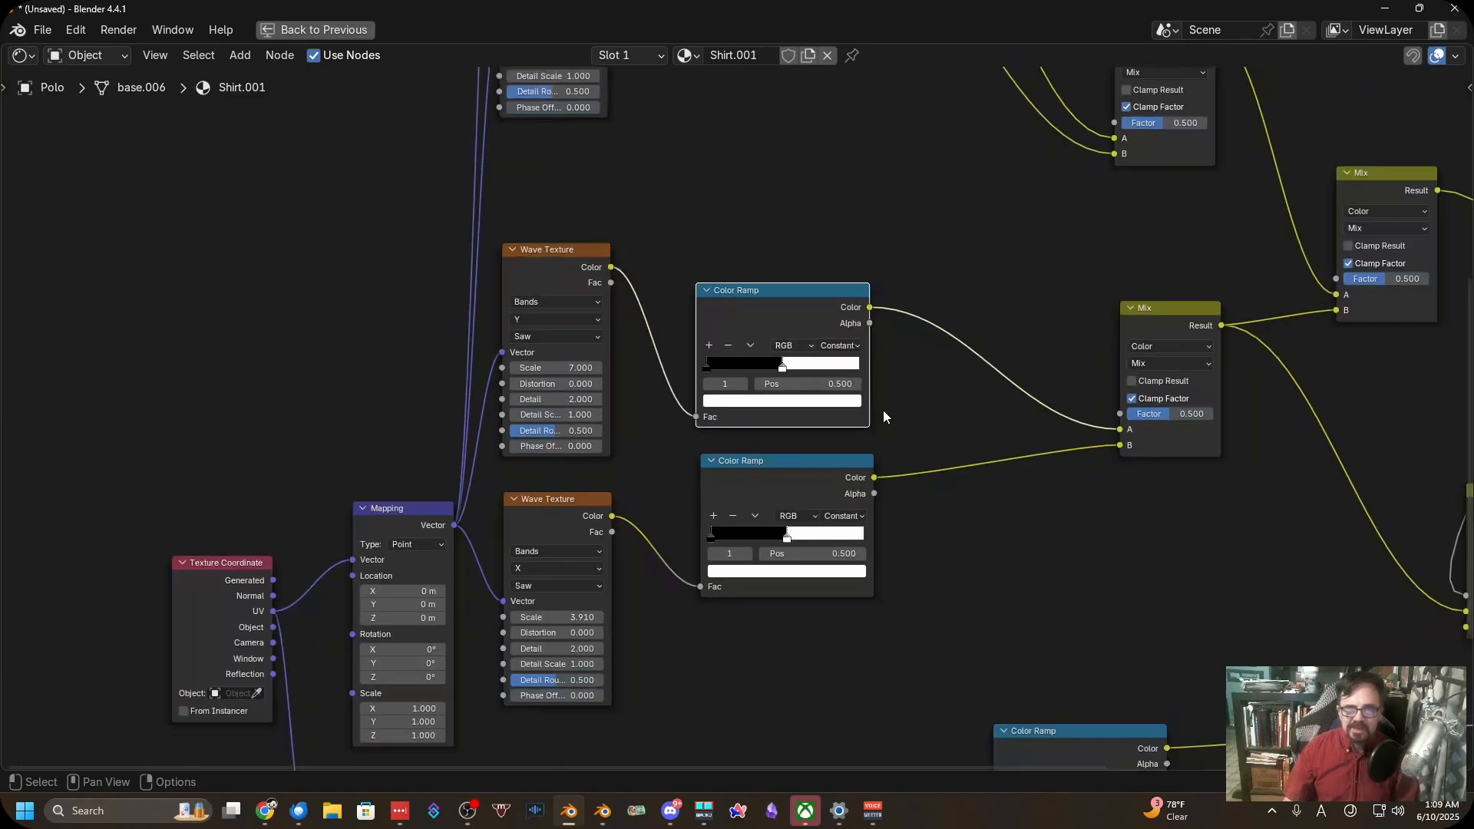
middle_drag(882, 410, 815, 519)
drag(742, 503, 738, 503)
click(721, 397)
scroll(946, 413, down, 2)
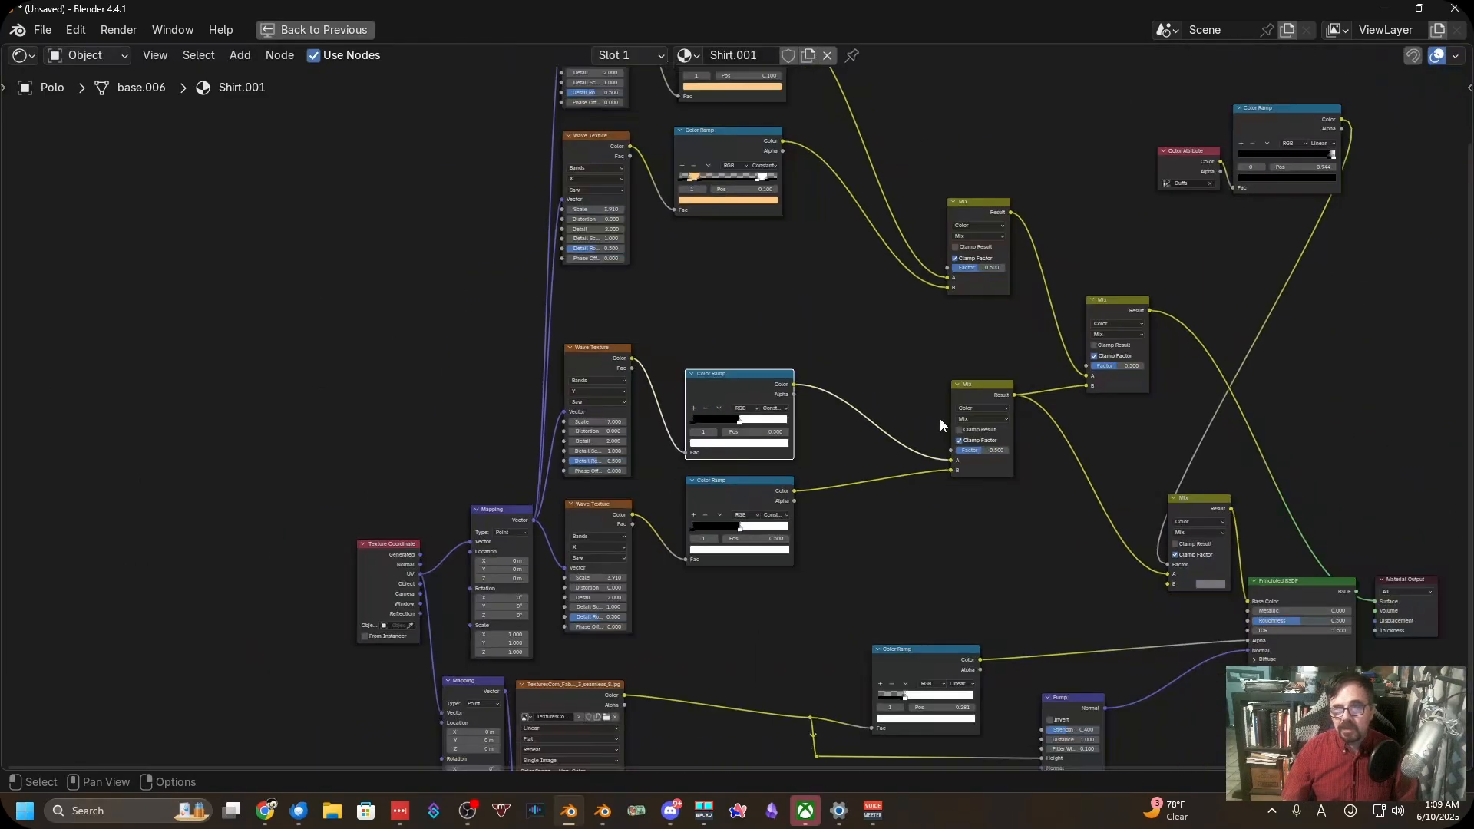
middle_drag(939, 418, 805, 462)
scroll(799, 462, up, 5)
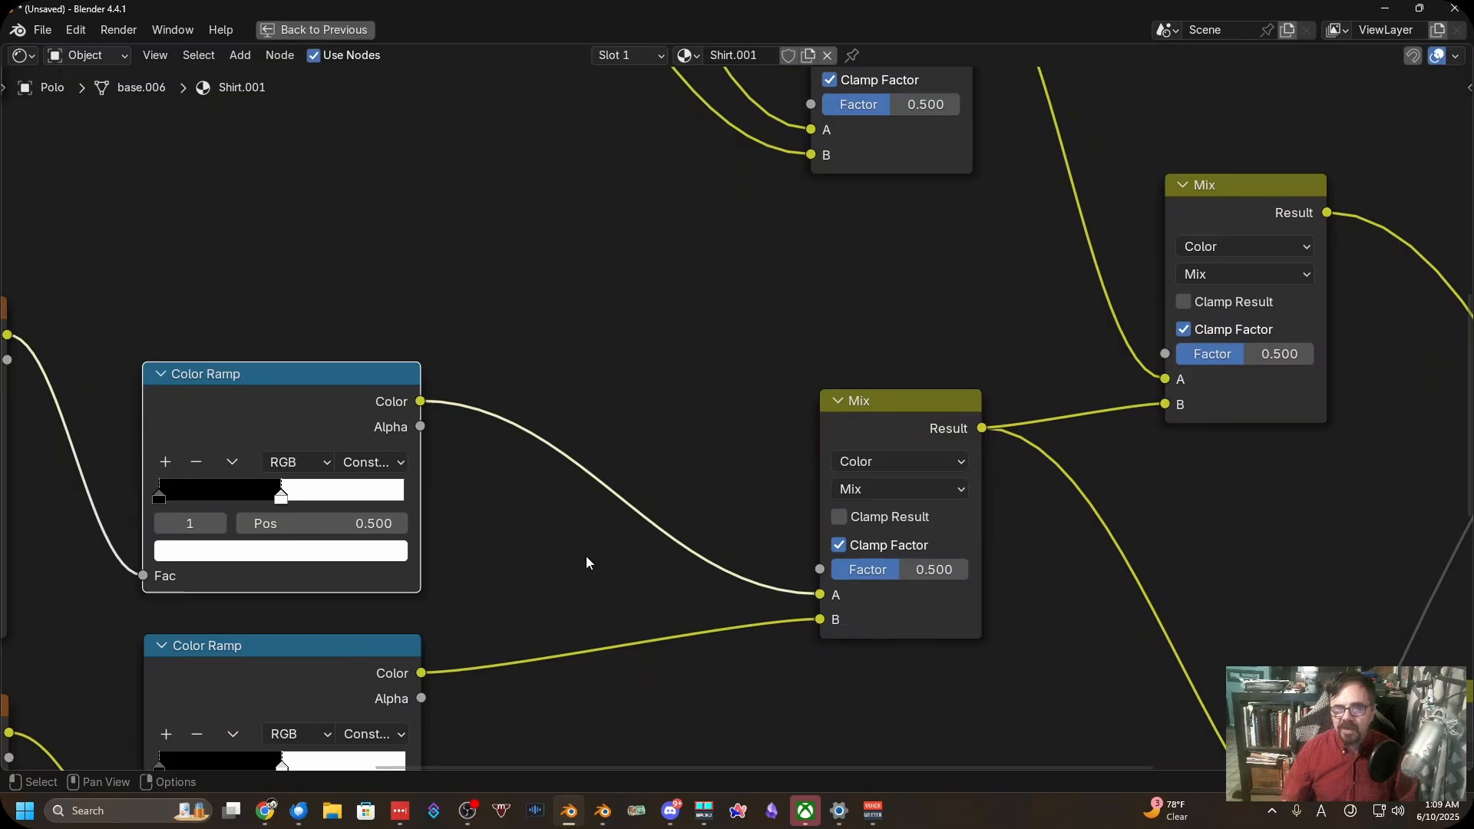
drag(851, 416, 527, 449)
scroll(620, 440, down, 7)
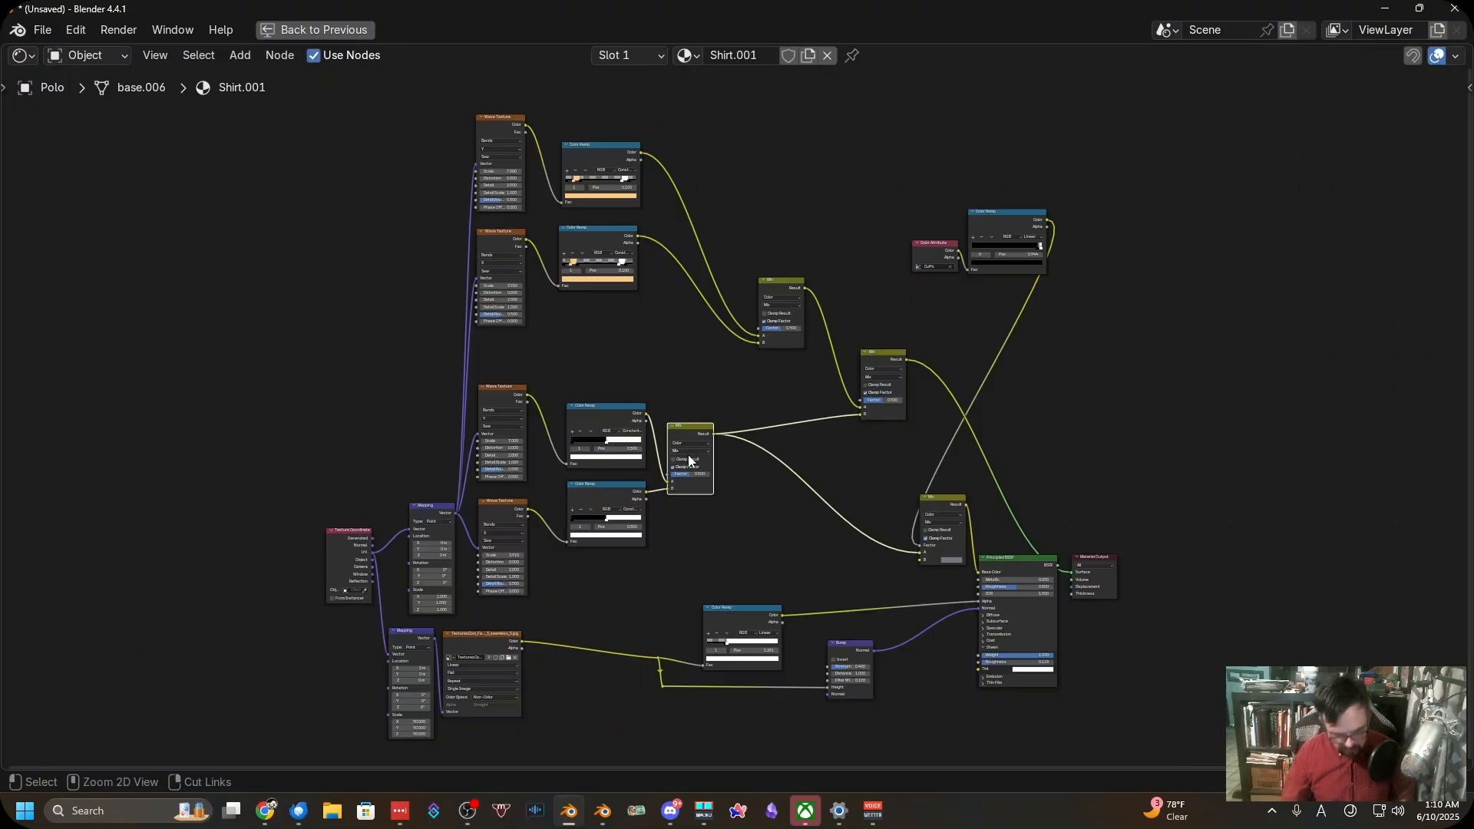
scroll(721, 422, up, 1)
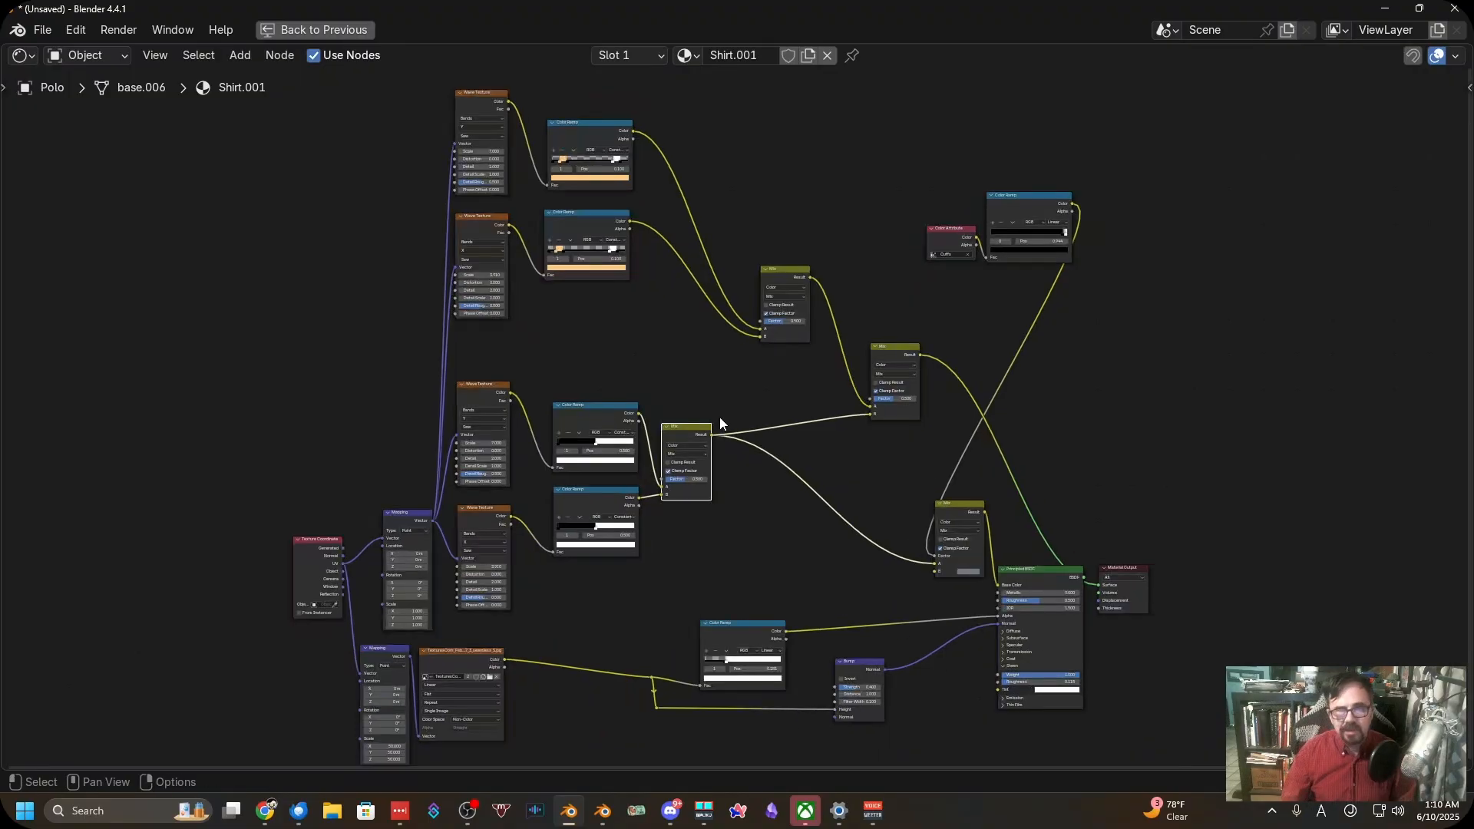
Undo the node moves and Color Ramp edits back to the multicolor constant ramps
key(ctrl+z)
key(ctrl+z)
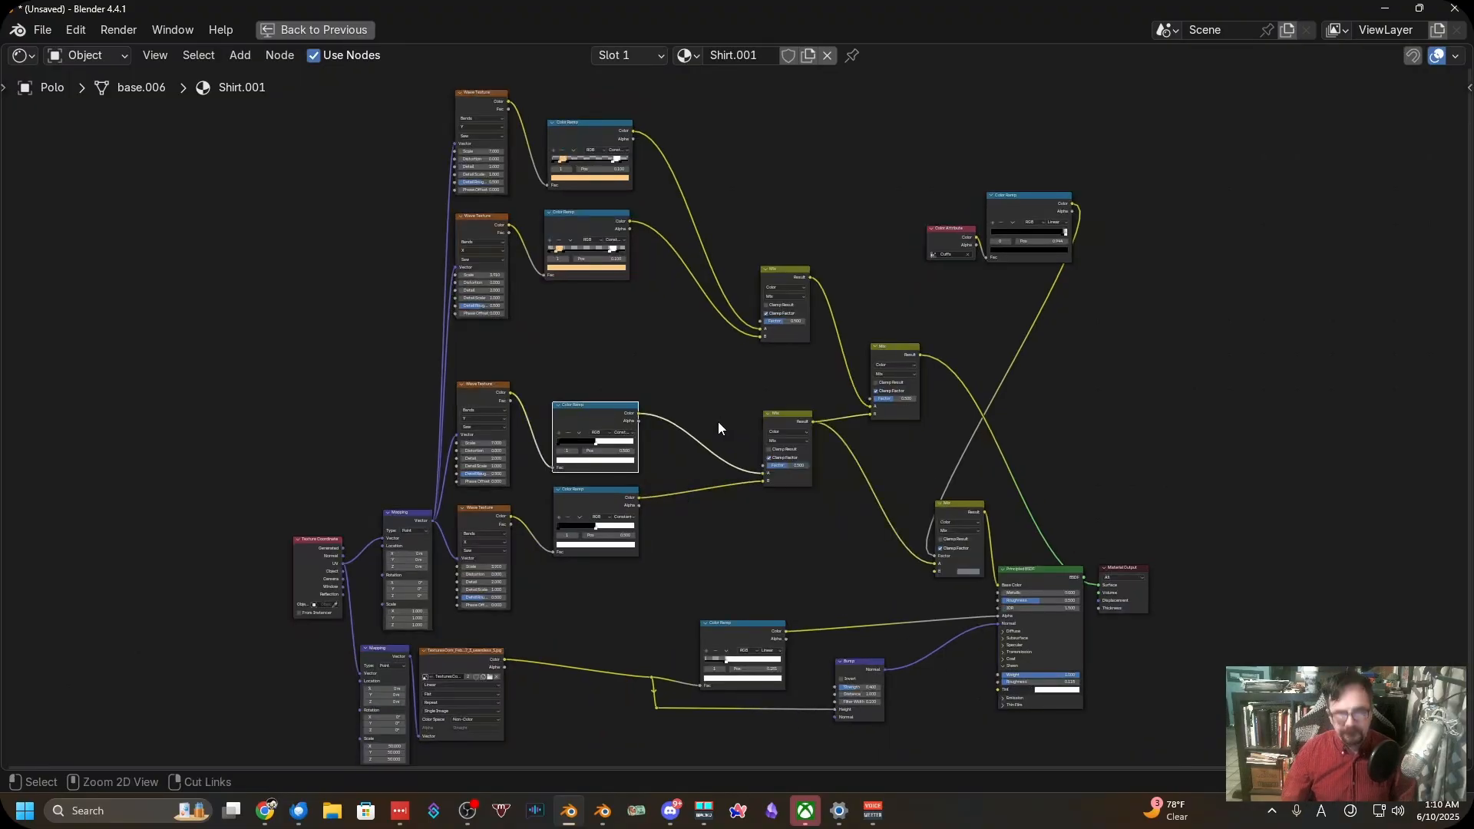
key(ctrl+z)
key(ctrl+z)
key(ctrl+z)
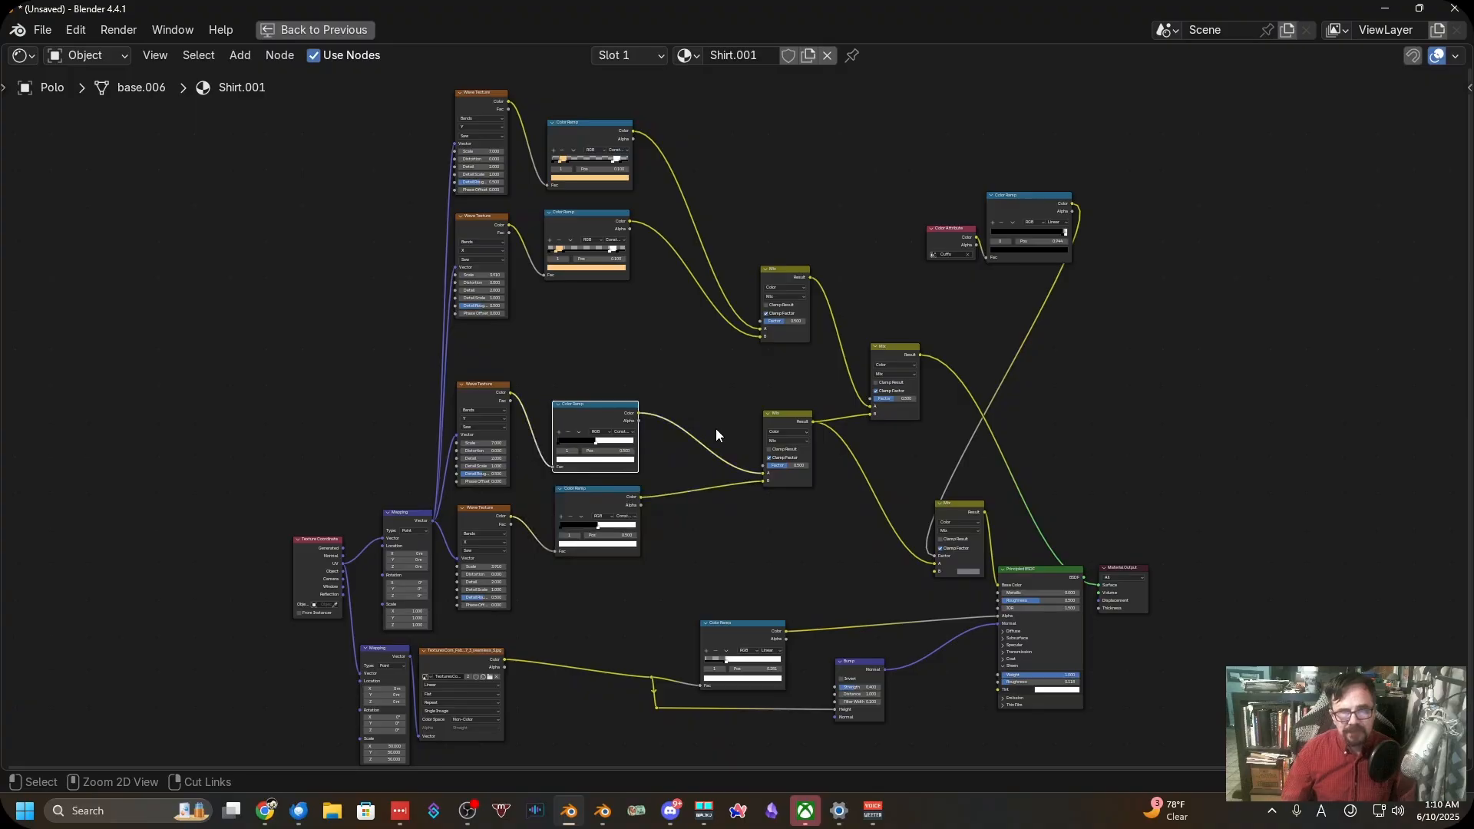
key(ctrl+z)
key(ctrl+z)
key(ctrl+z)
key(ctrl+z)
key(ctrl+z)
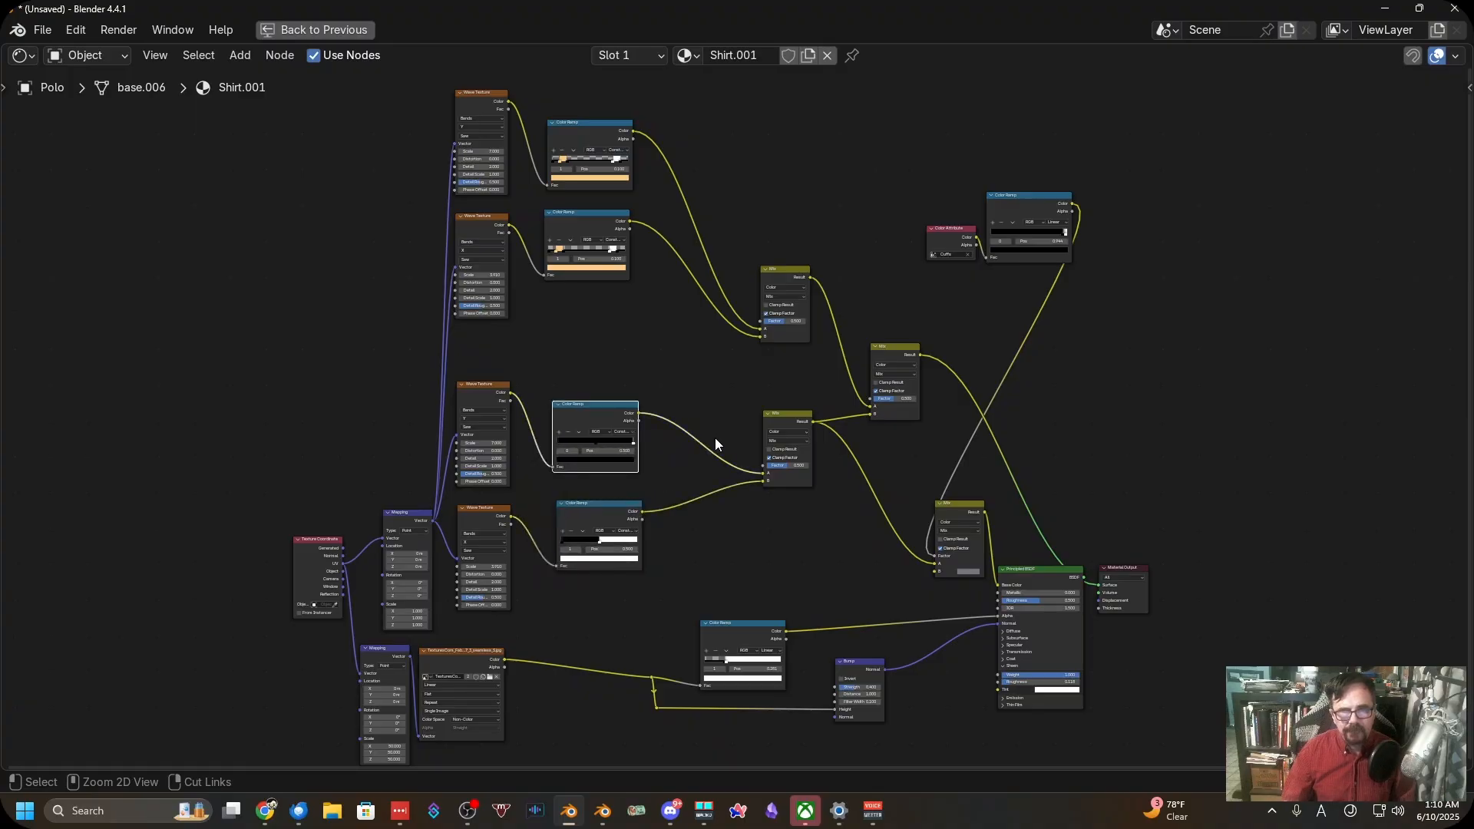
key(ctrl+z)
key(ctrl+z)
key(ctrl+z)
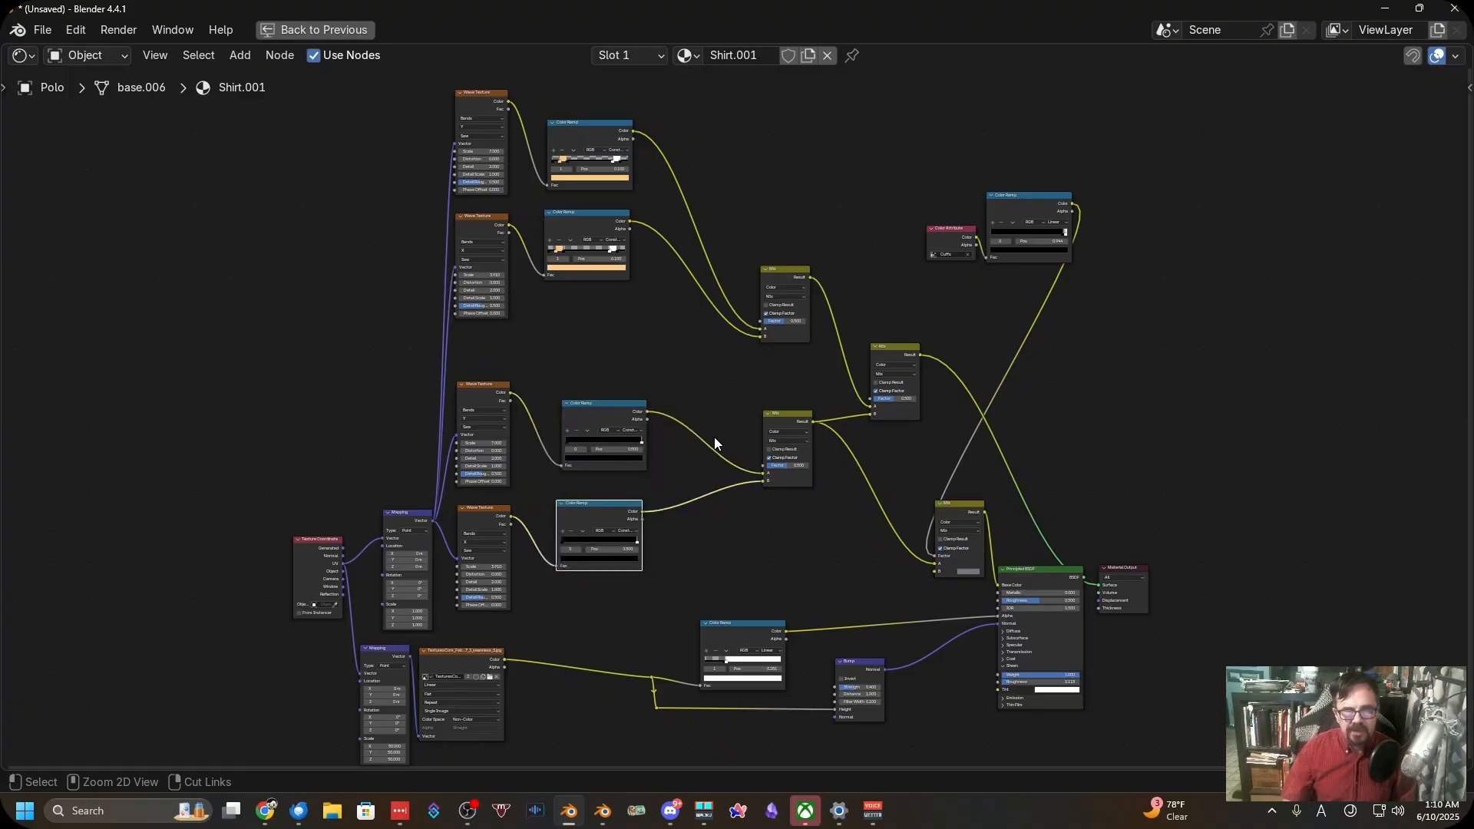
key(ctrl+z)
key(ctrl+z)
key(ctrl+z)
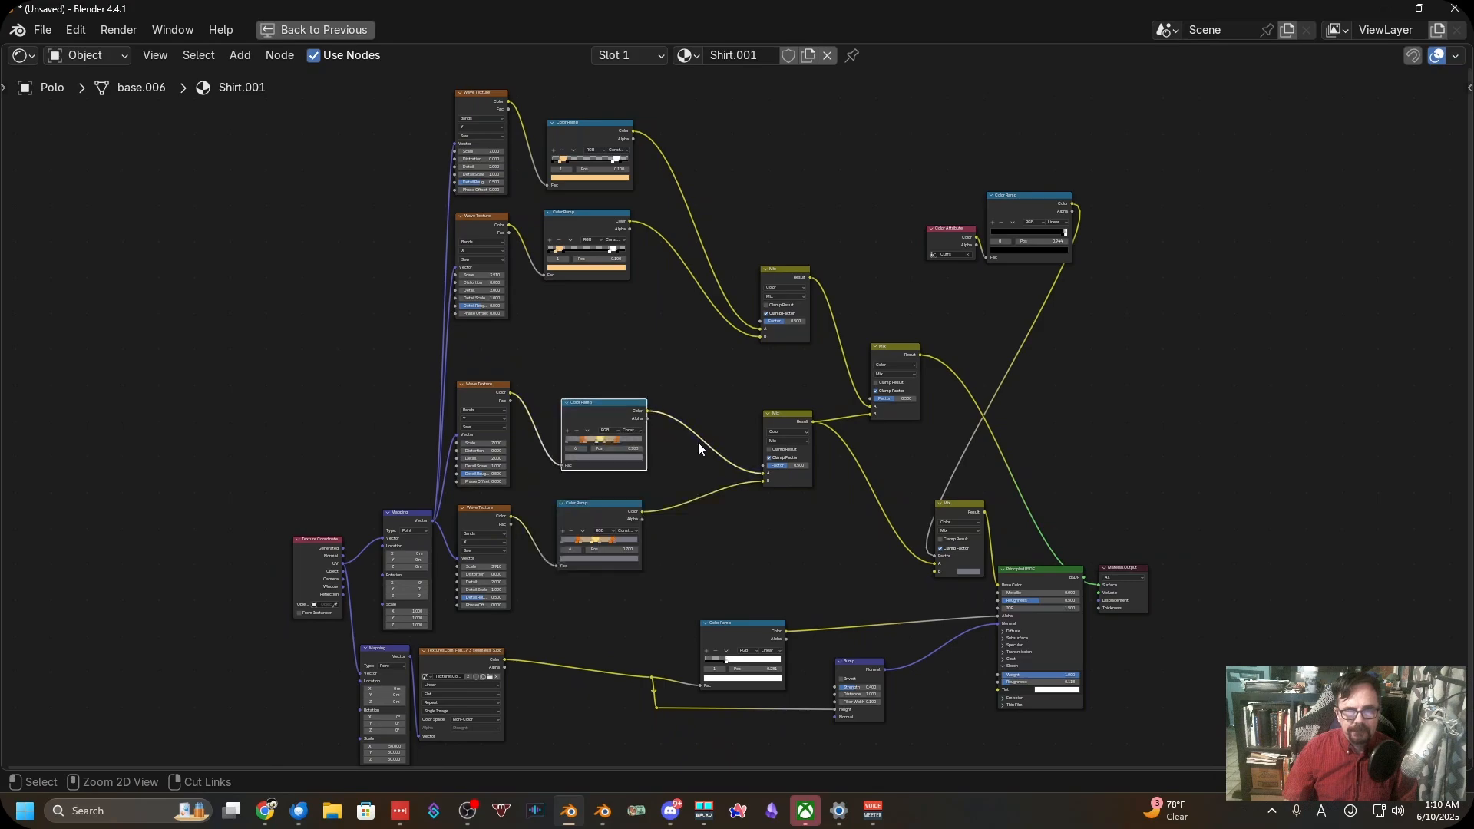
Duplicate the lower multicolor Color Ramp and place the unconnected copy in the empty space beyond the Mix nodes
click(591, 505)
key(shift+d)
click(1149, 394)
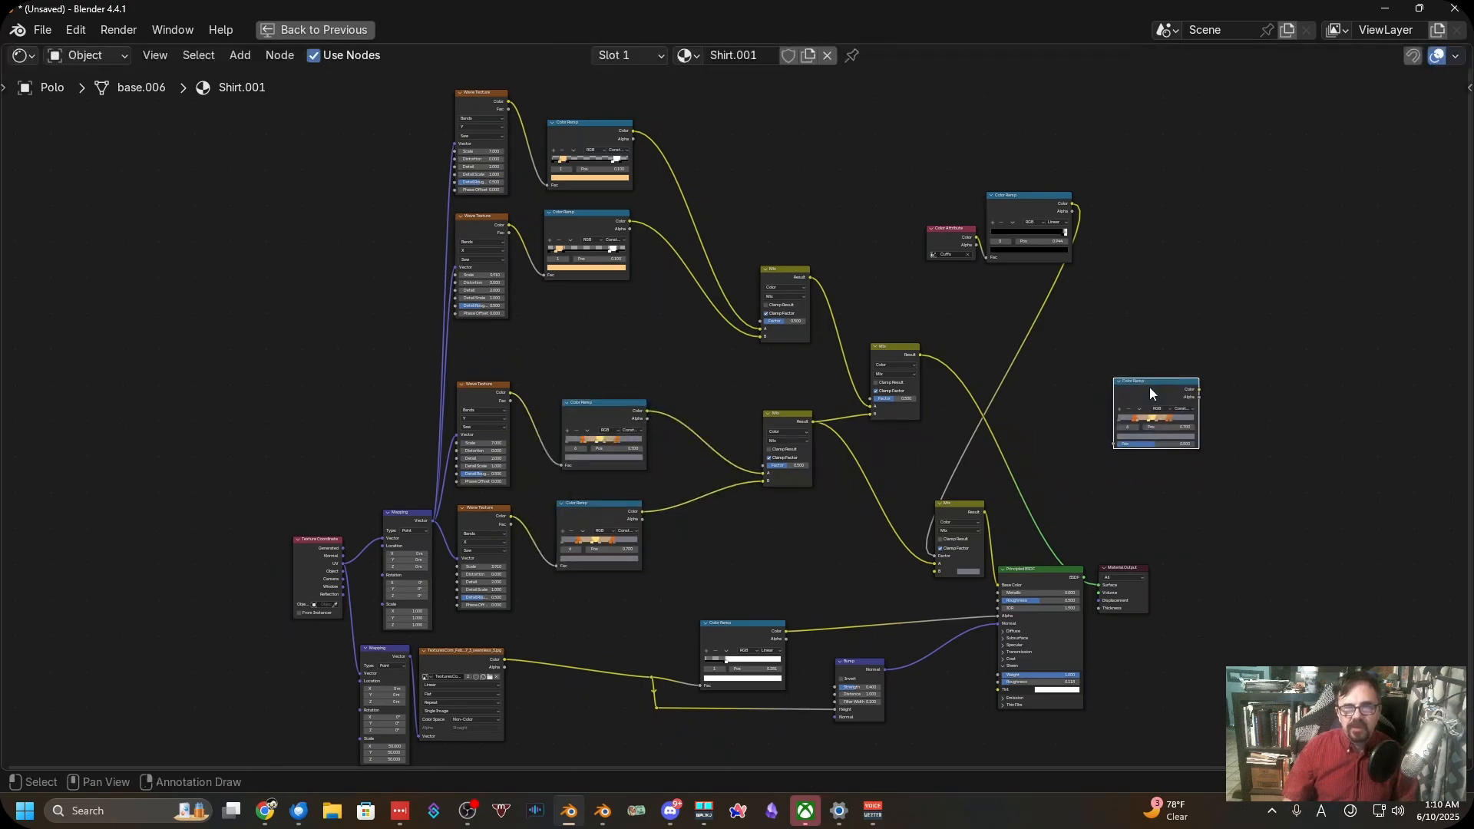
Reset both connected multicolor Color Ramps to the default black-to-white gradient
scroll(734, 442, up, 2)
click(553, 564)
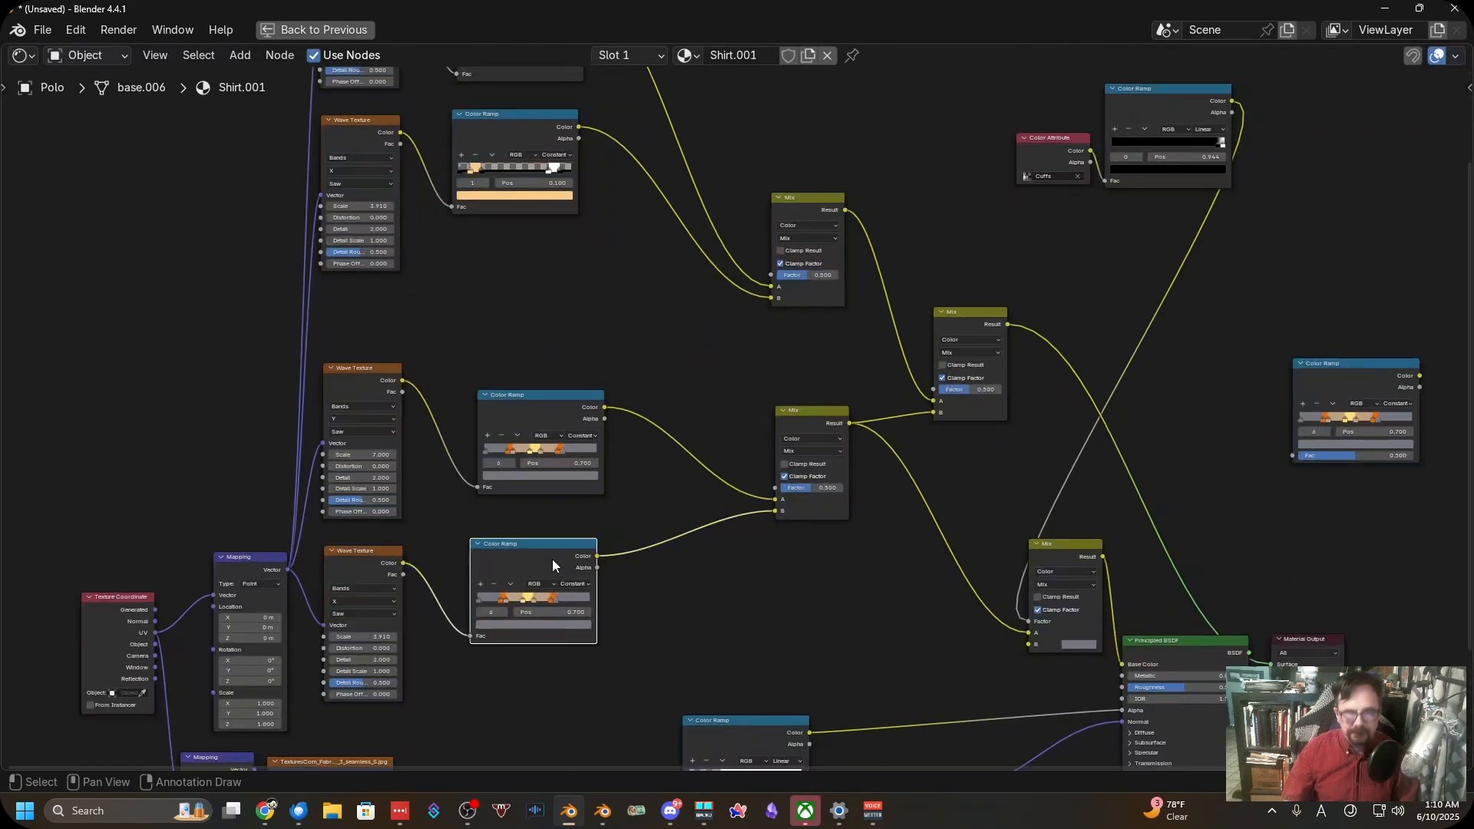
key(BackSpace)
click(572, 488)
key(BackSpace)
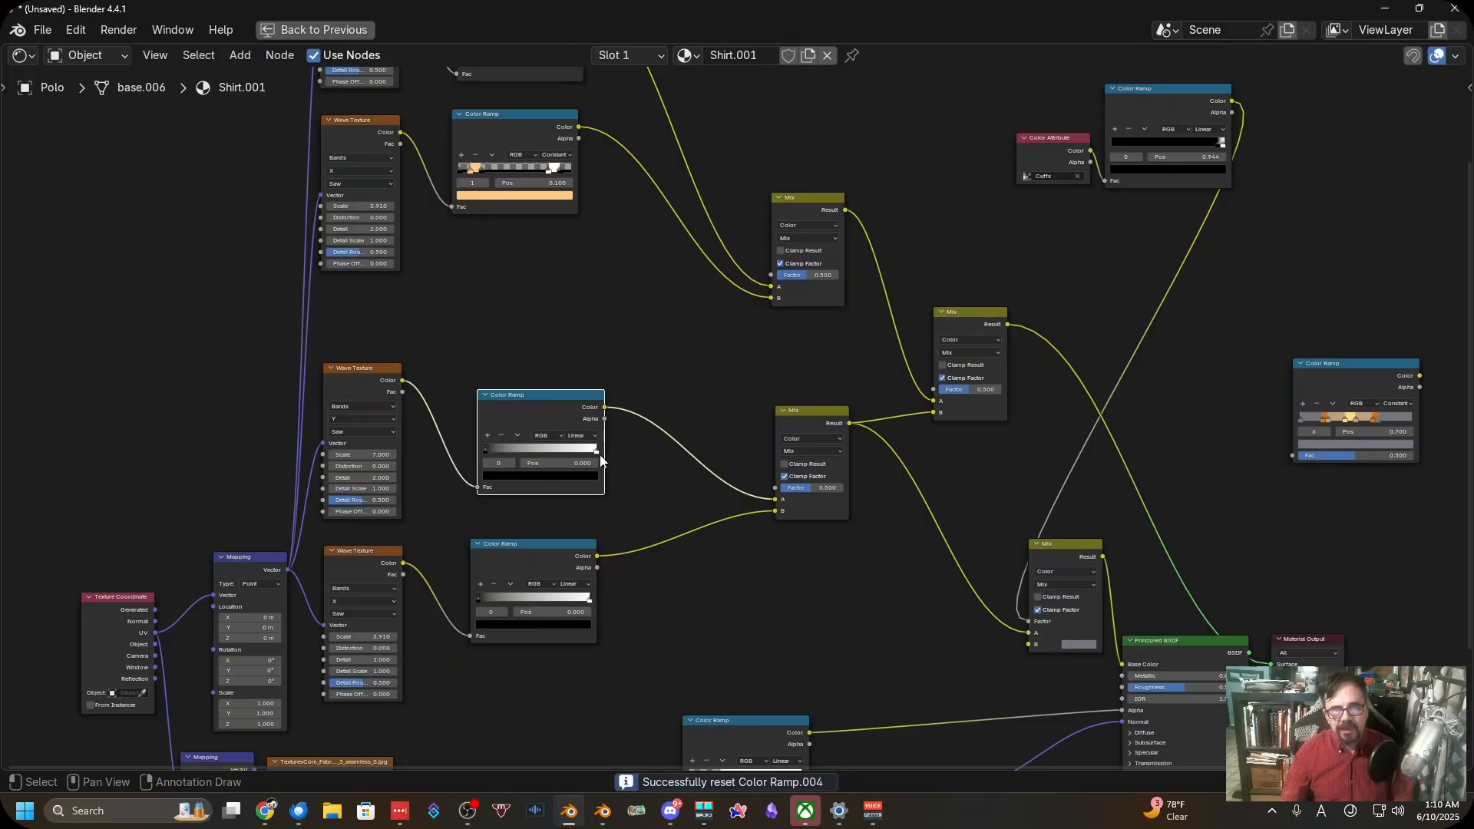
Set the Y-direction wave's Color Ramp to Constant interpolation with its white stop at position 0.5
scroll(601, 460, up, 3)
click(582, 438)
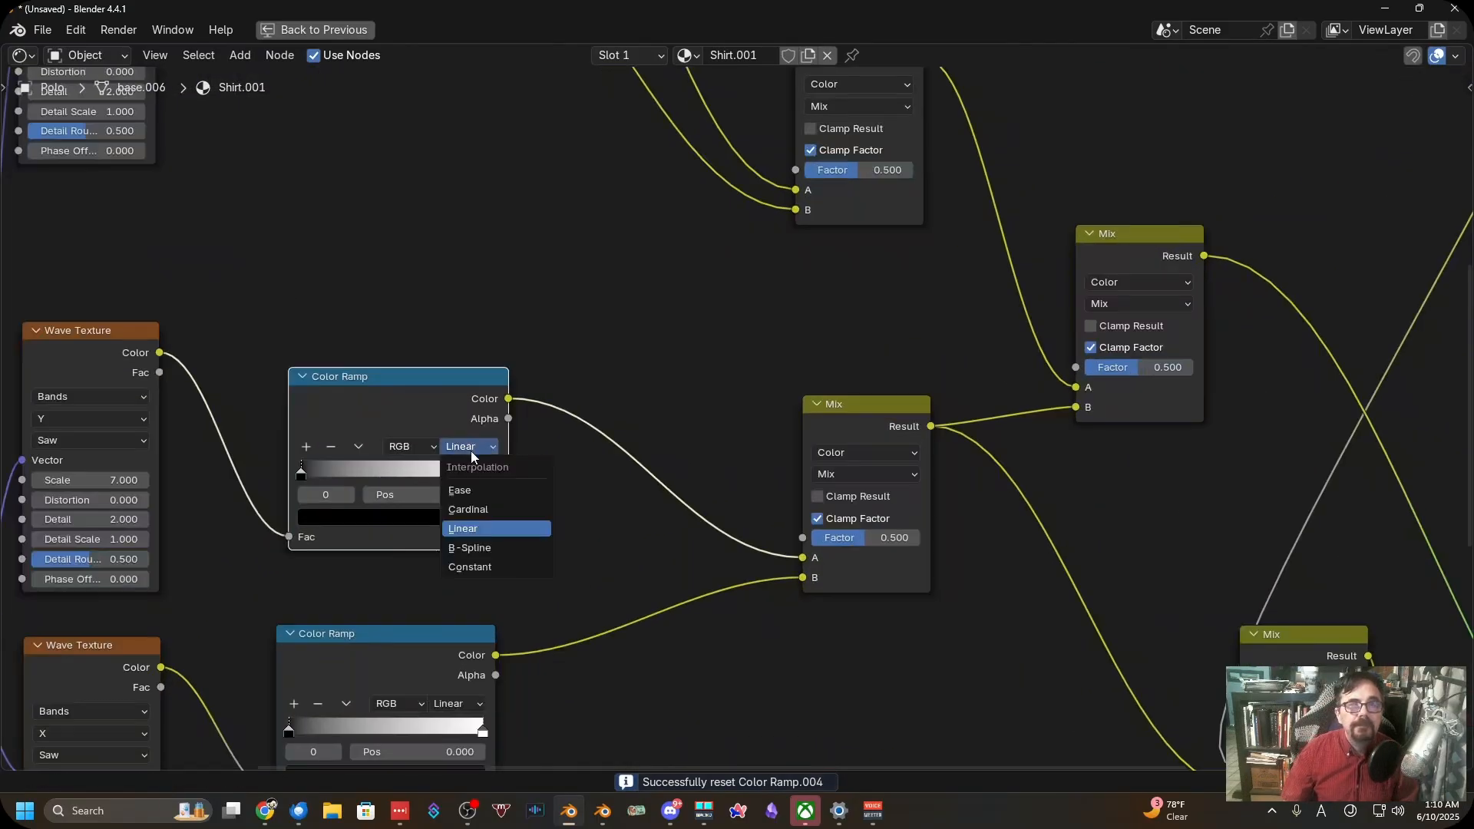
click(484, 567)
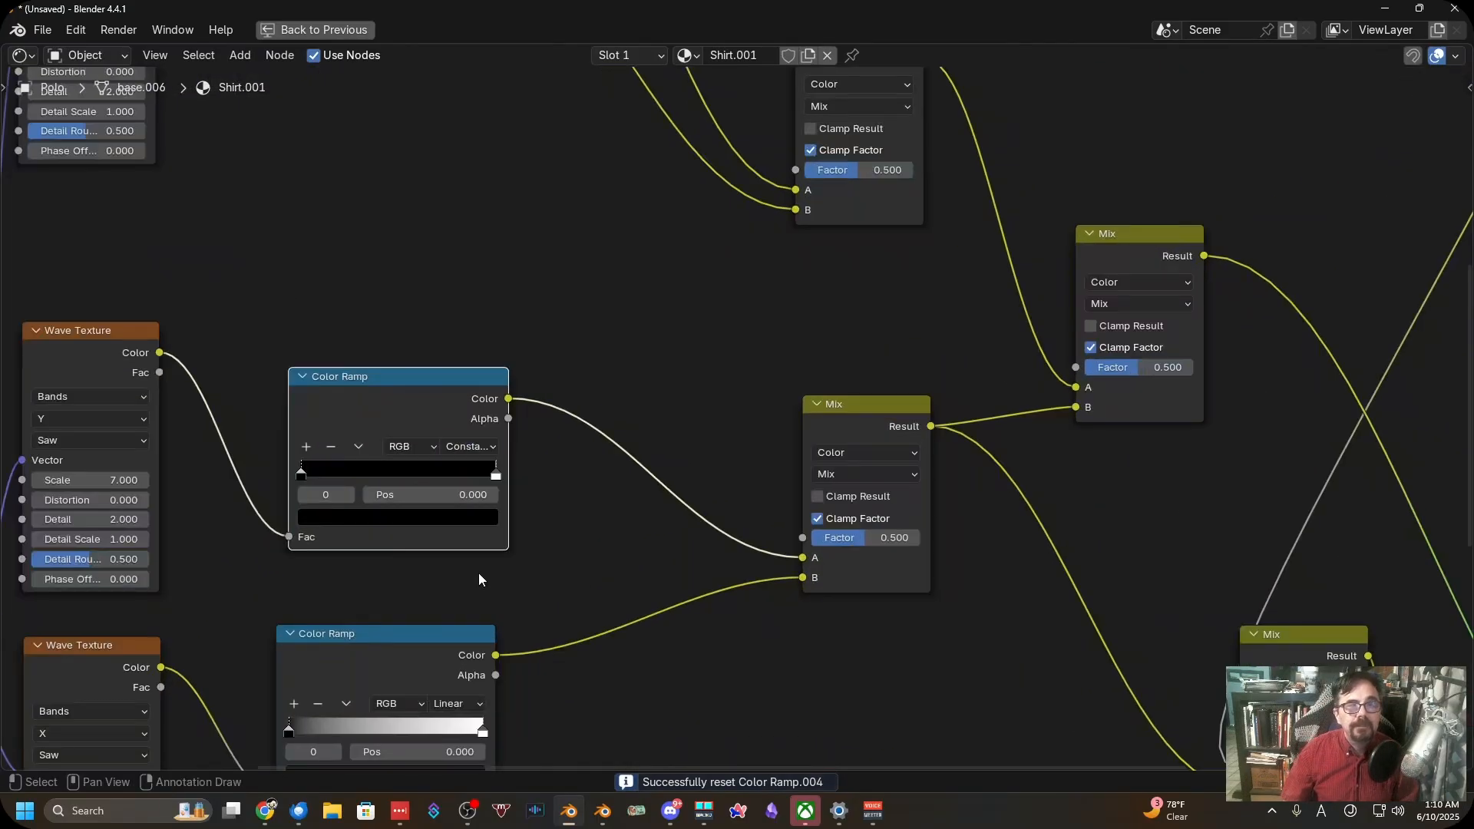
click(497, 477)
click(471, 499)
text(.5)
key(Return)
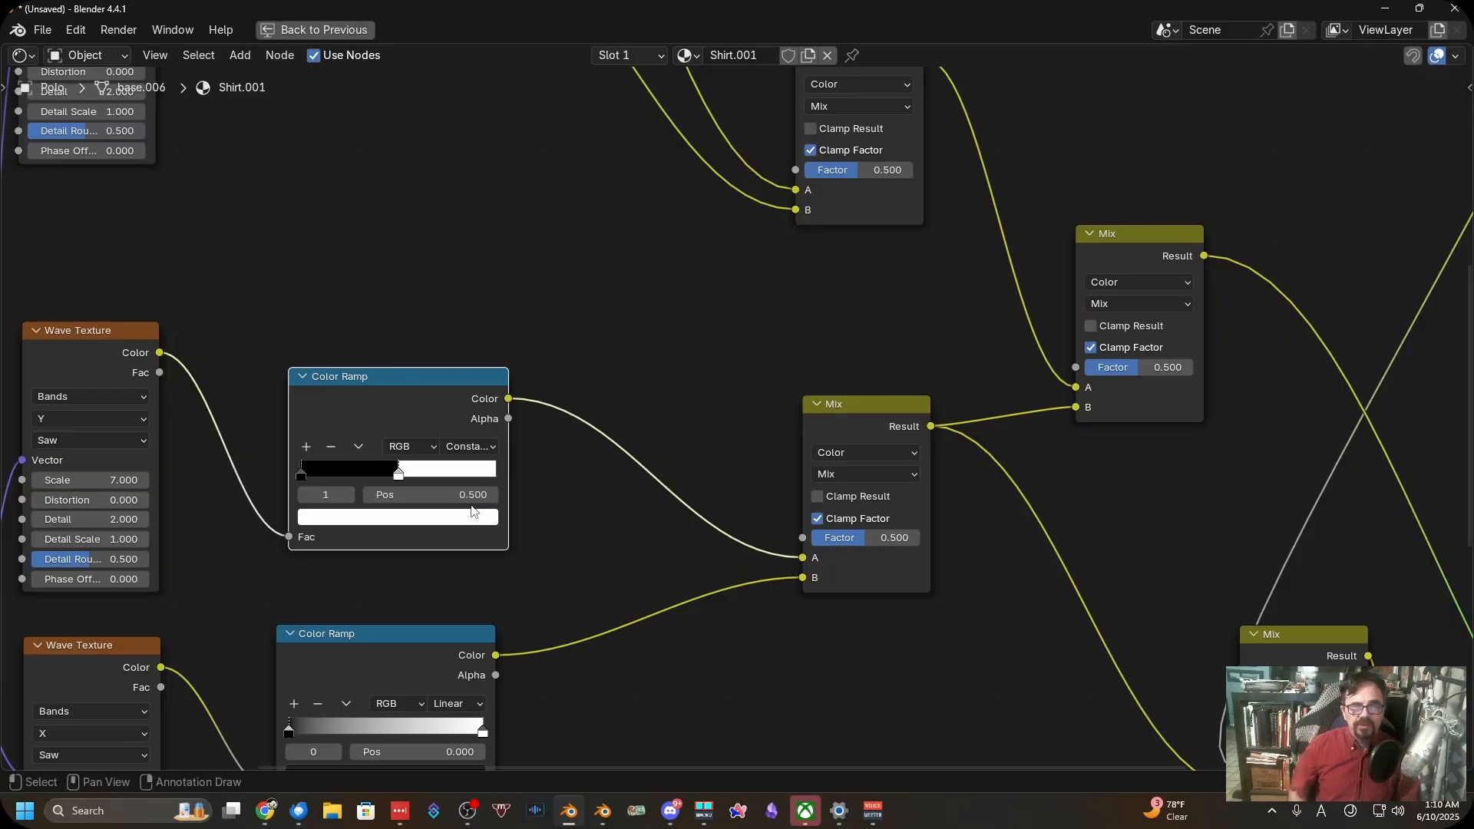
Set the X-direction wave's Color Ramp to Constant interpolation and its black stop to position 0.5
click(445, 703)
click(453, 684)
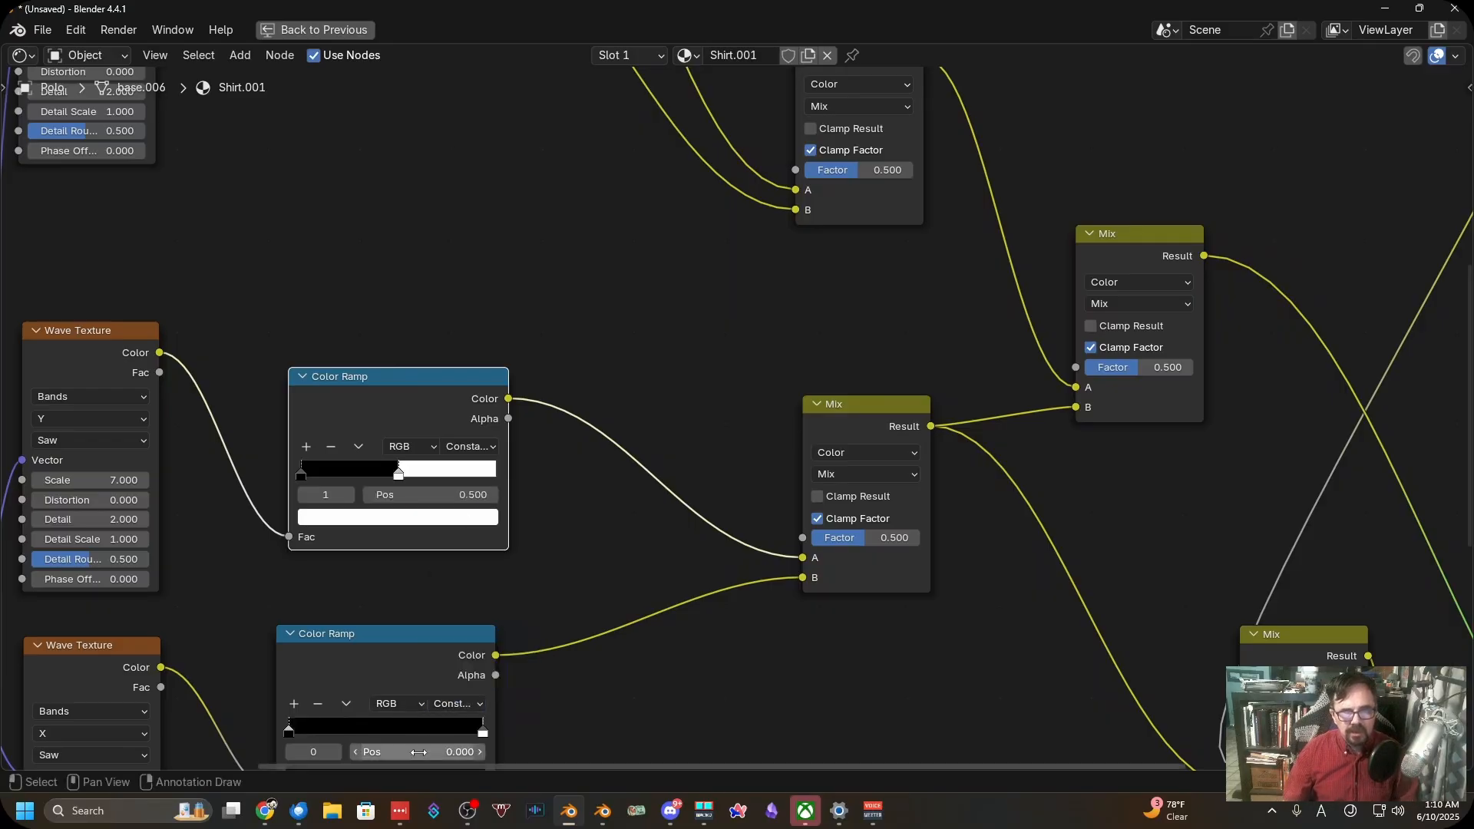
middle_drag(463, 753, 503, 643)
click(503, 643)
text(.5)
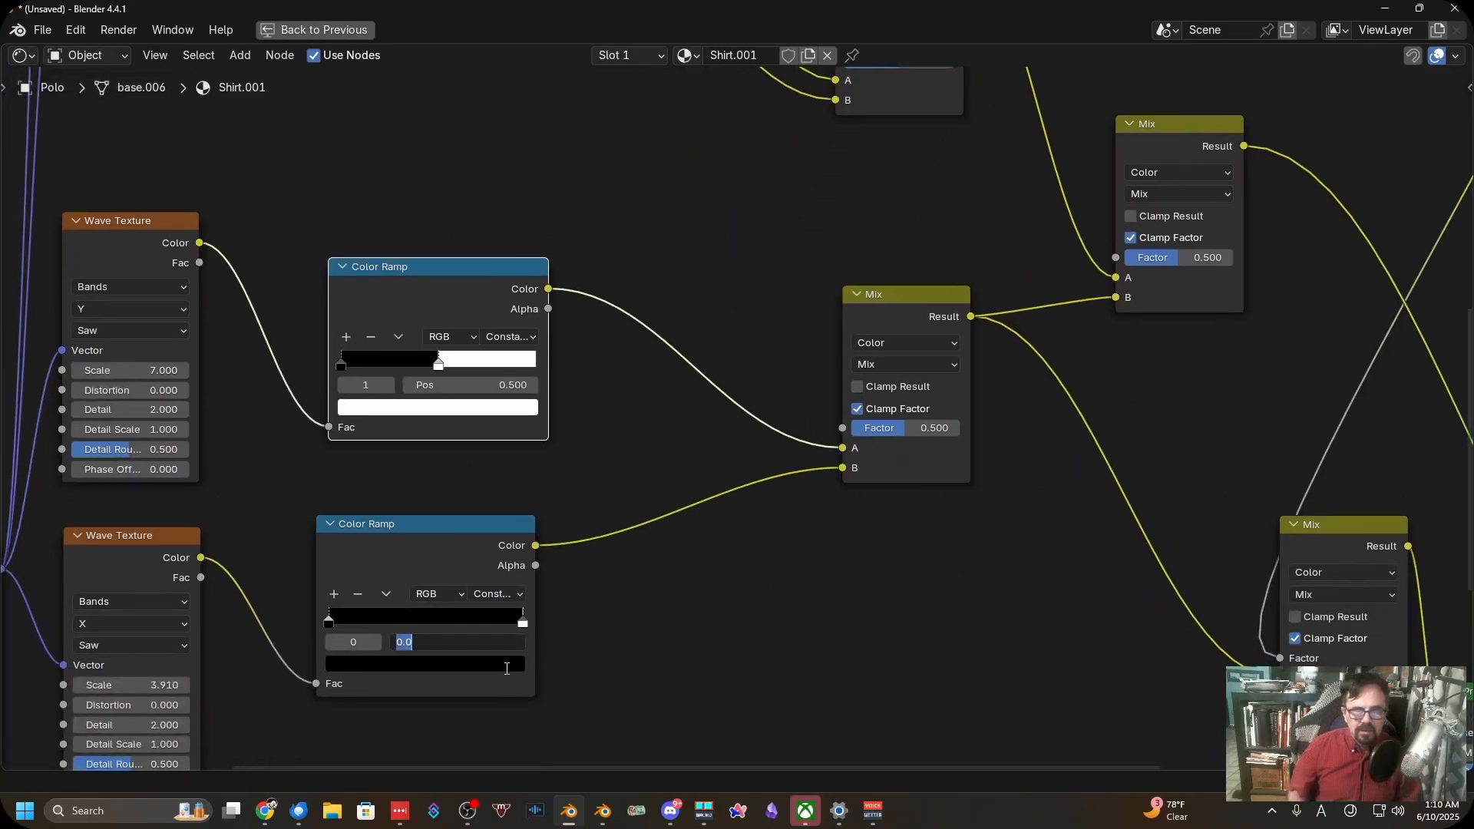
key(Return)
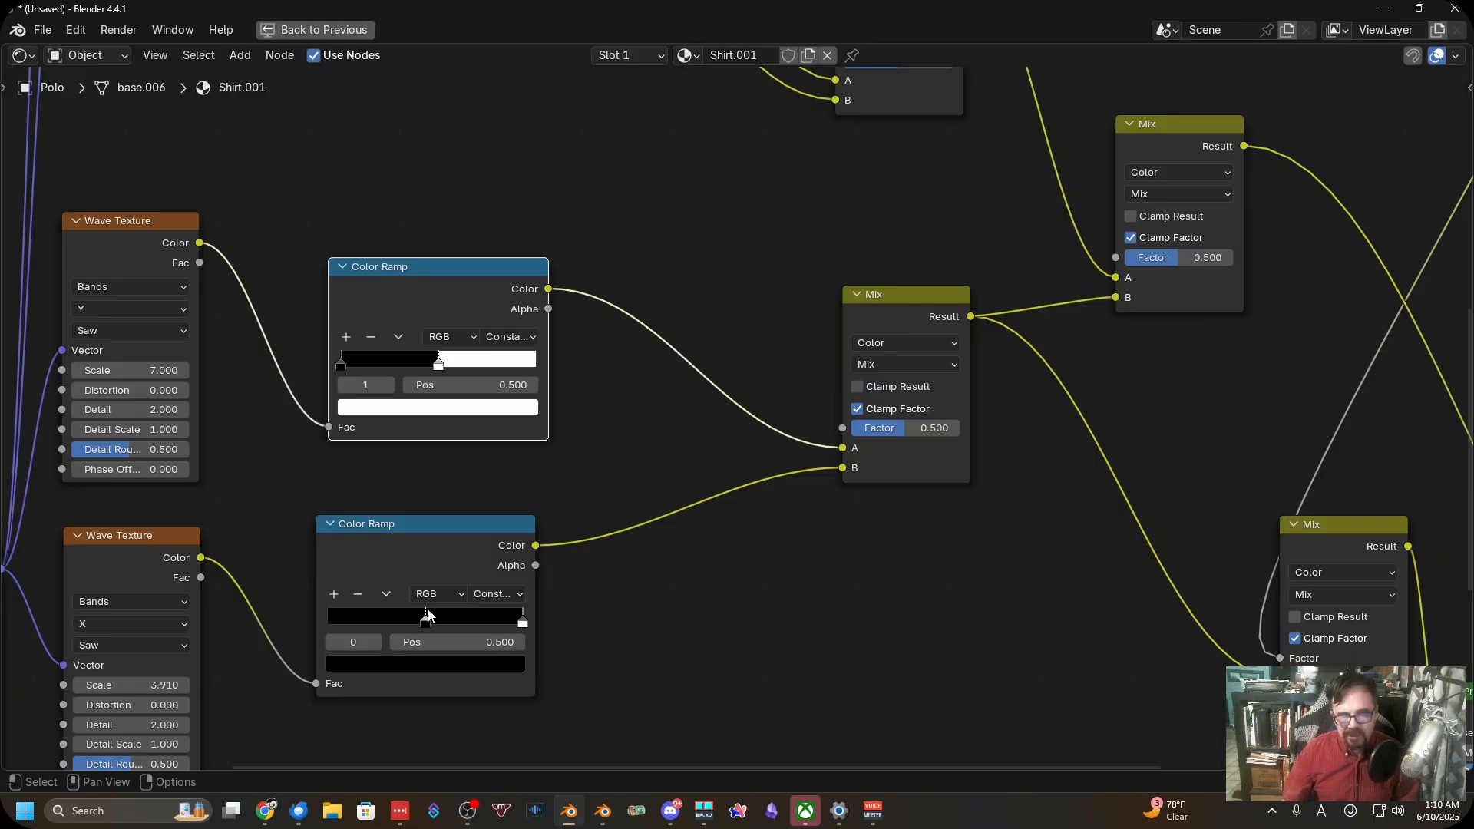
Return the X-direction wave's black ramp stop to the start of the gradient and set its white stop to position 0.5
click(523, 623)
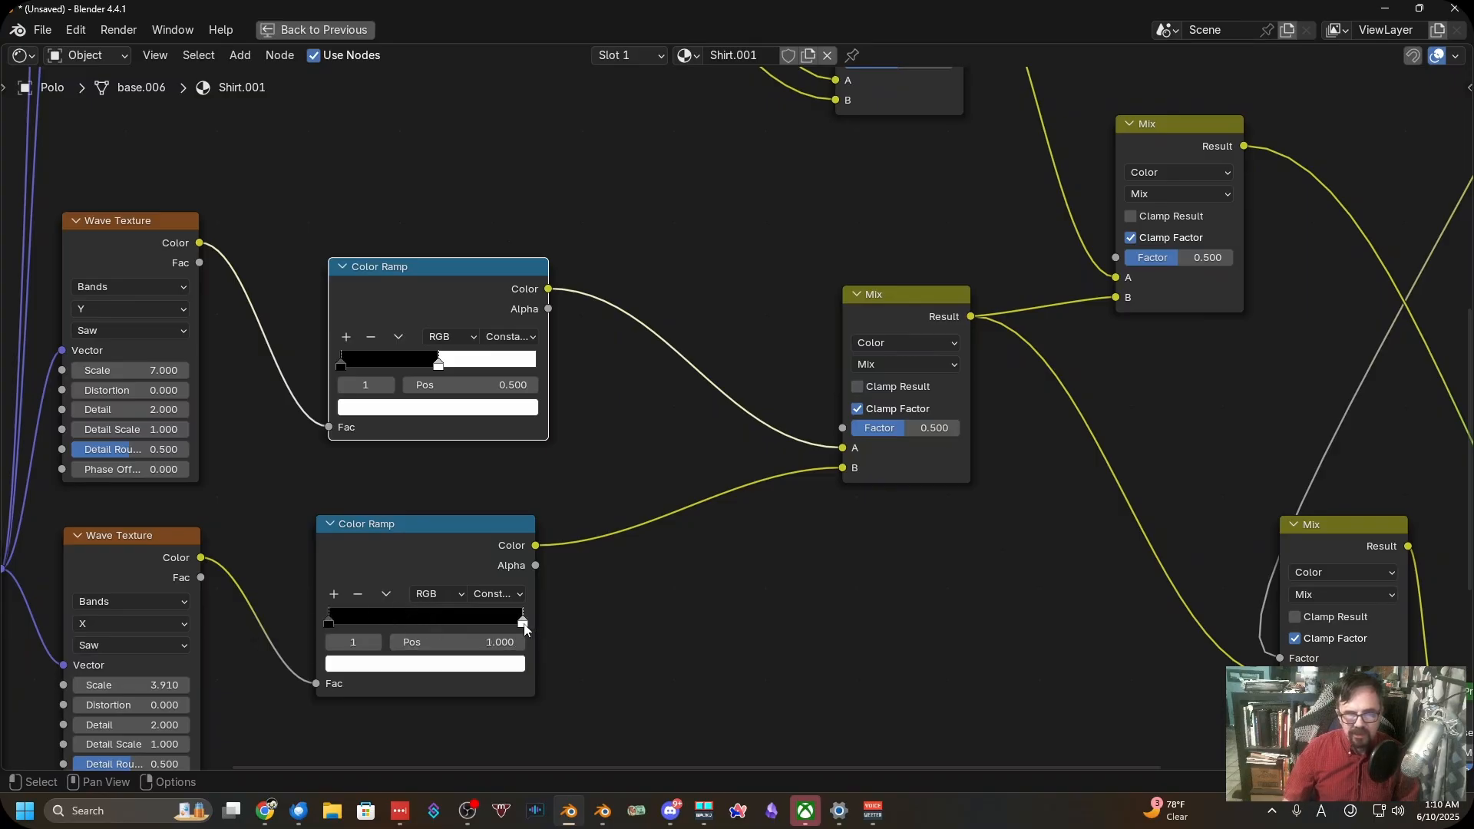
click(508, 668)
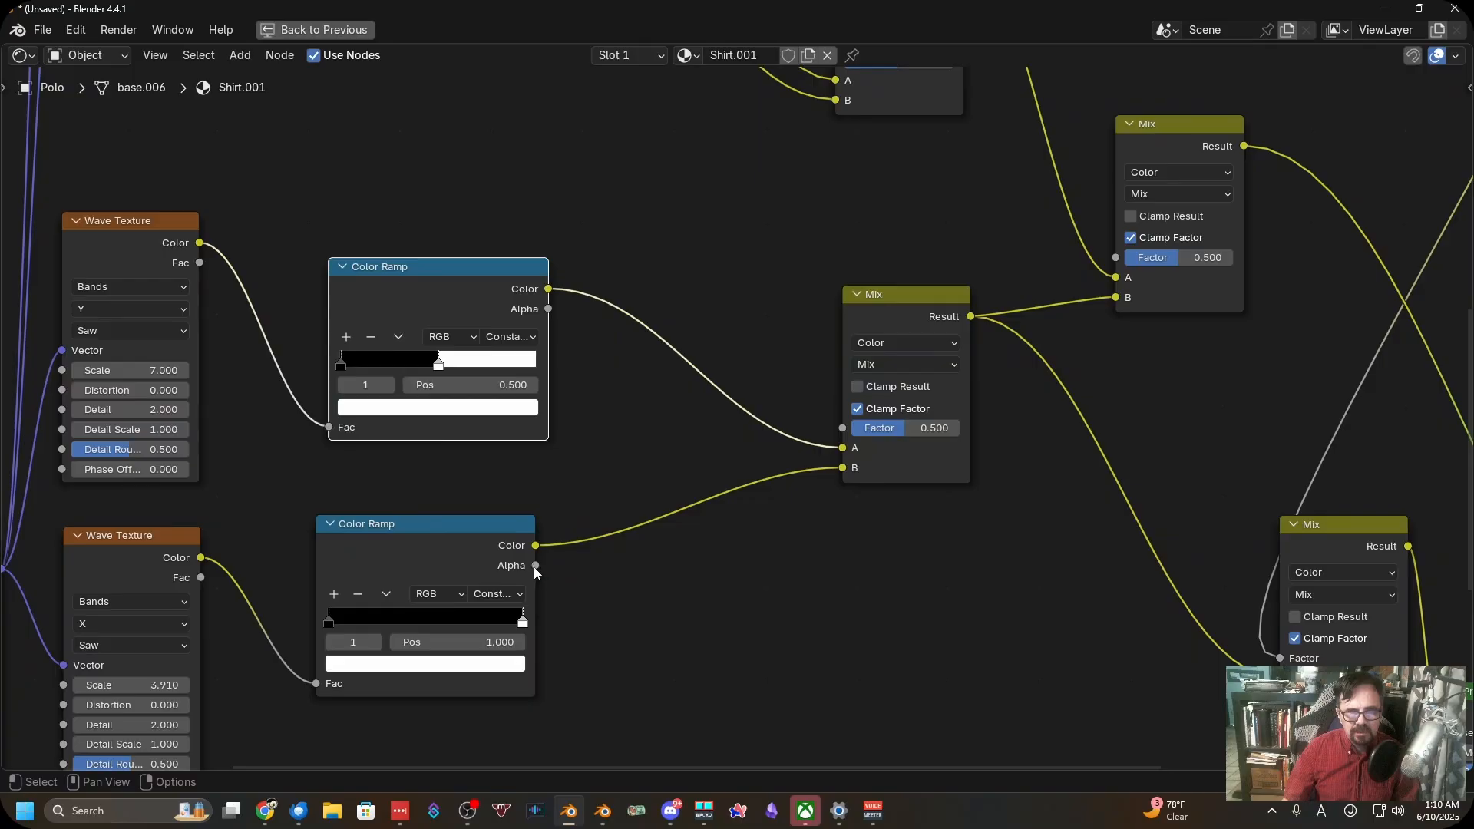
middle_drag(628, 613, 778, 601)
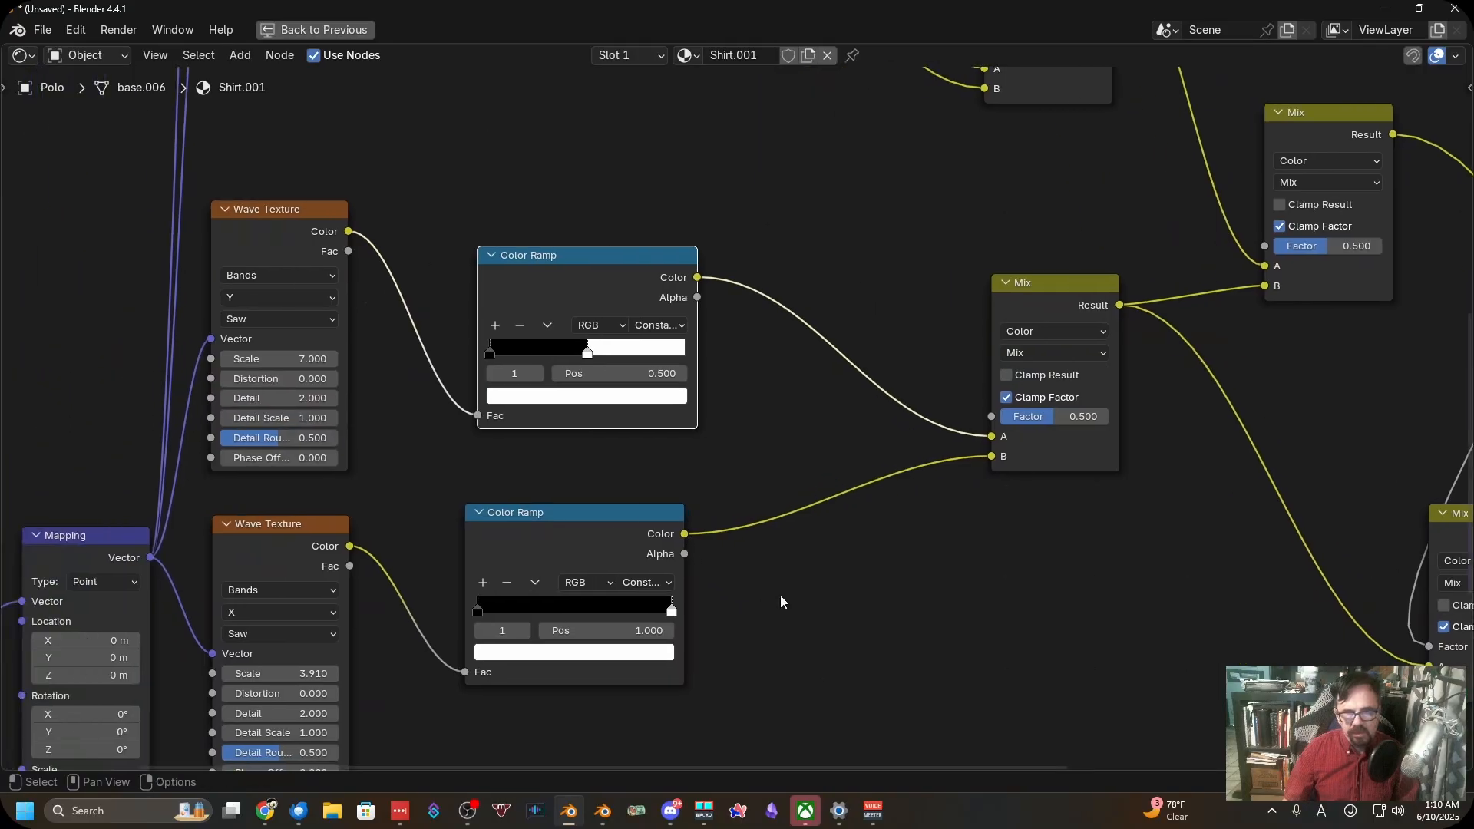
scroll(777, 595, up, 2)
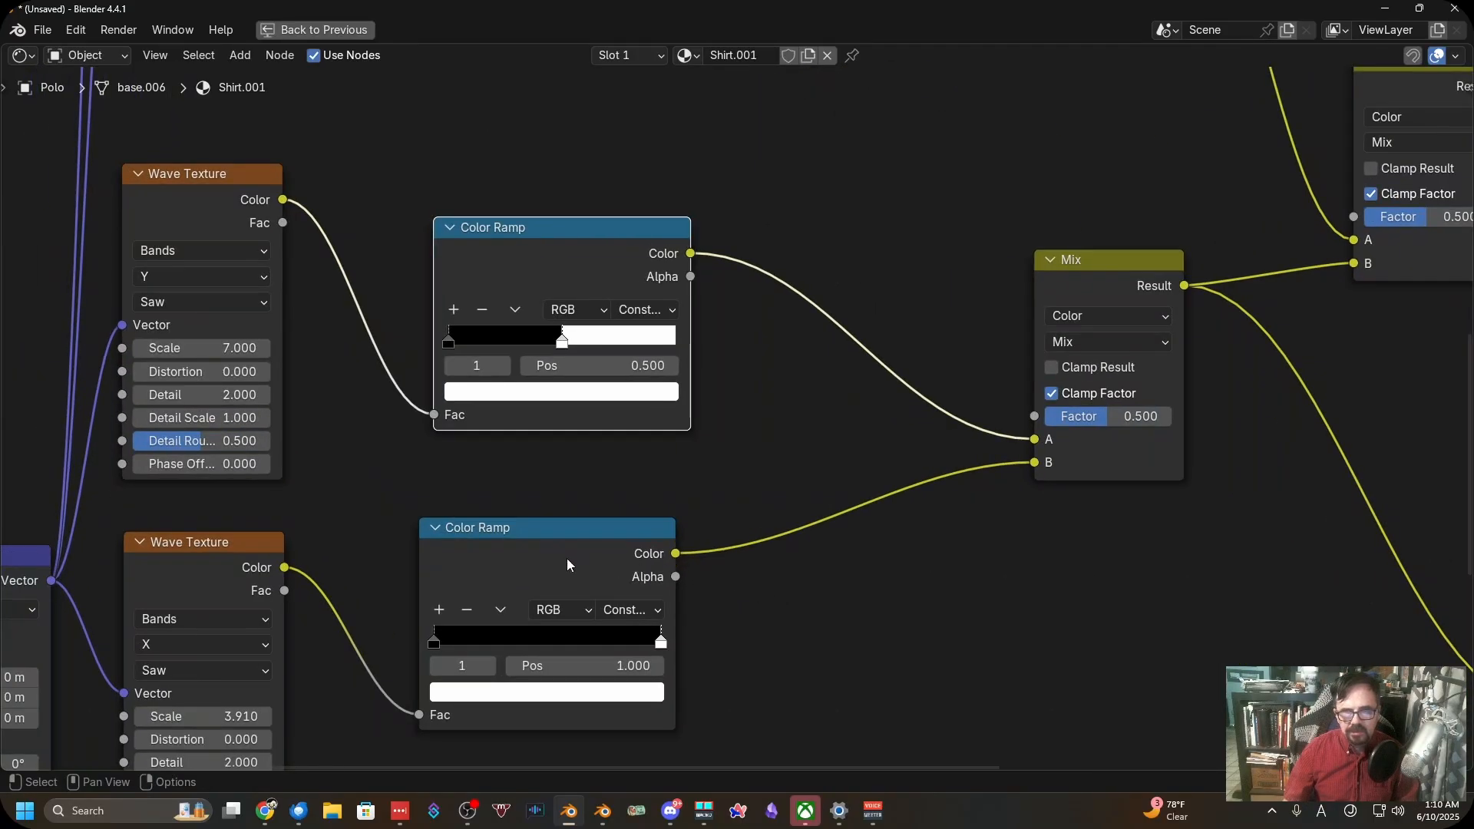
click(602, 694)
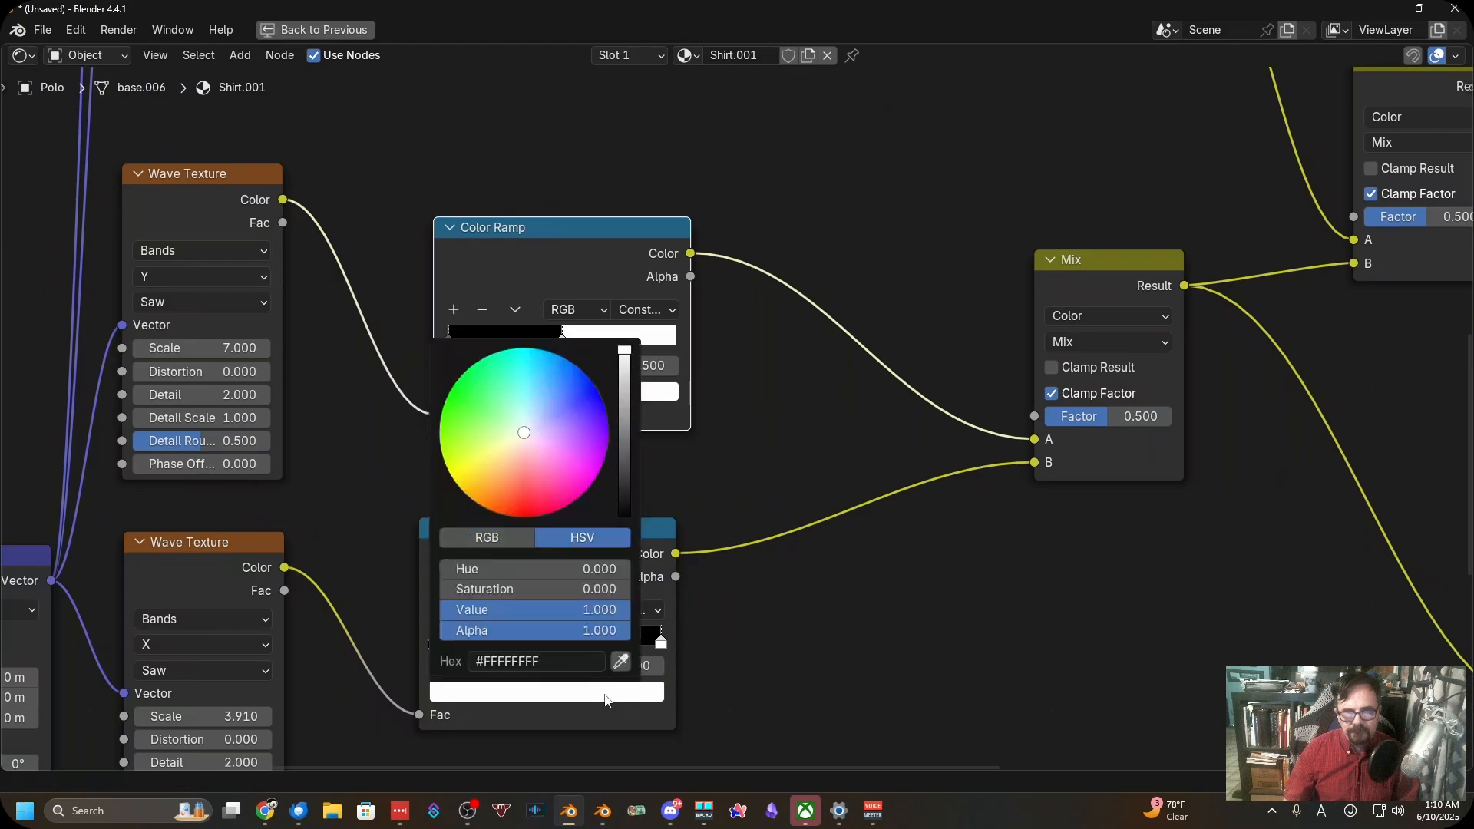
click(633, 665)
text(.5)
key(Return)
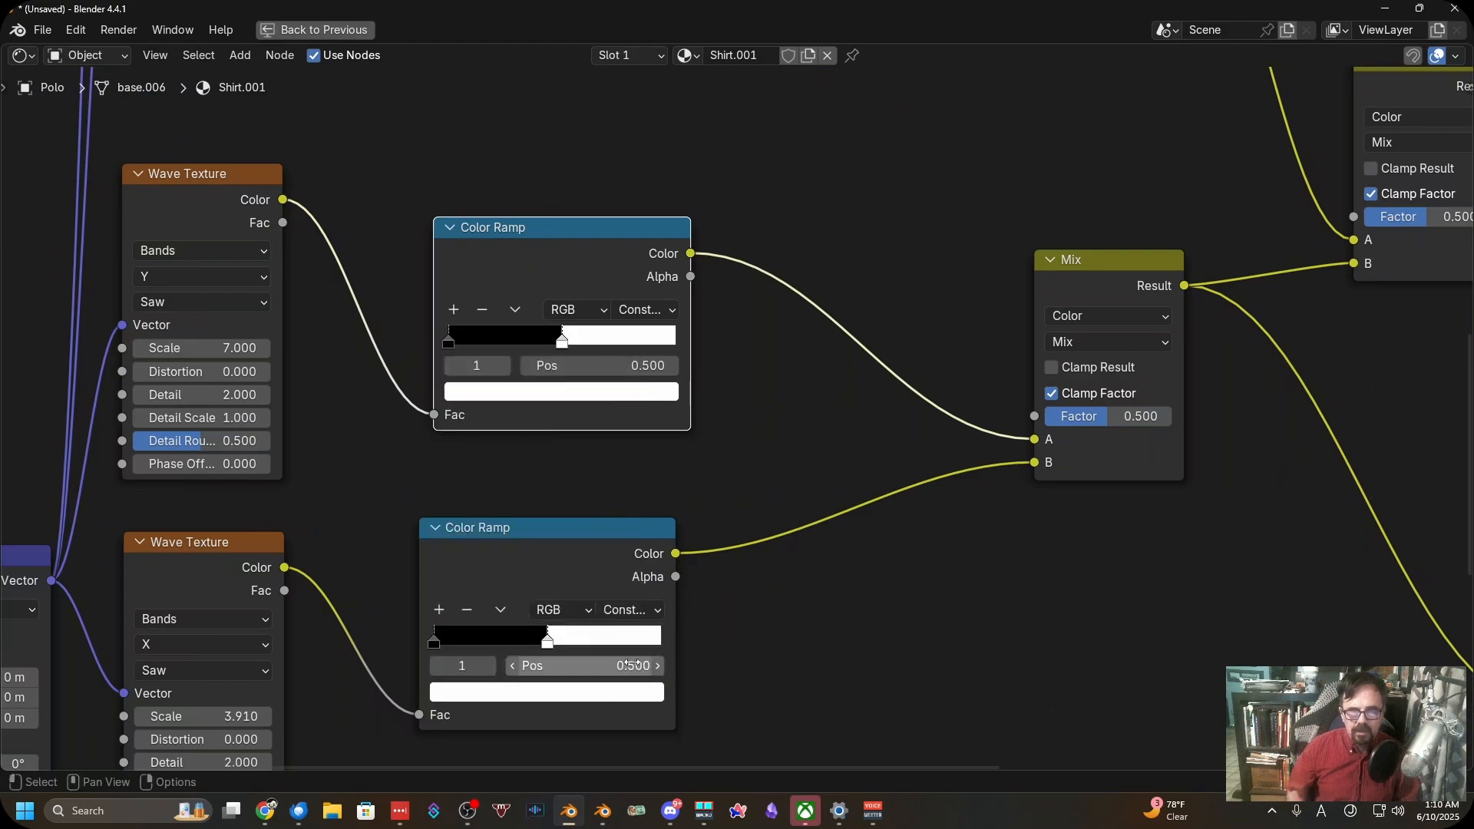
Add a Value node just above the Texture Coordinate node
scroll(629, 651, down, 4)
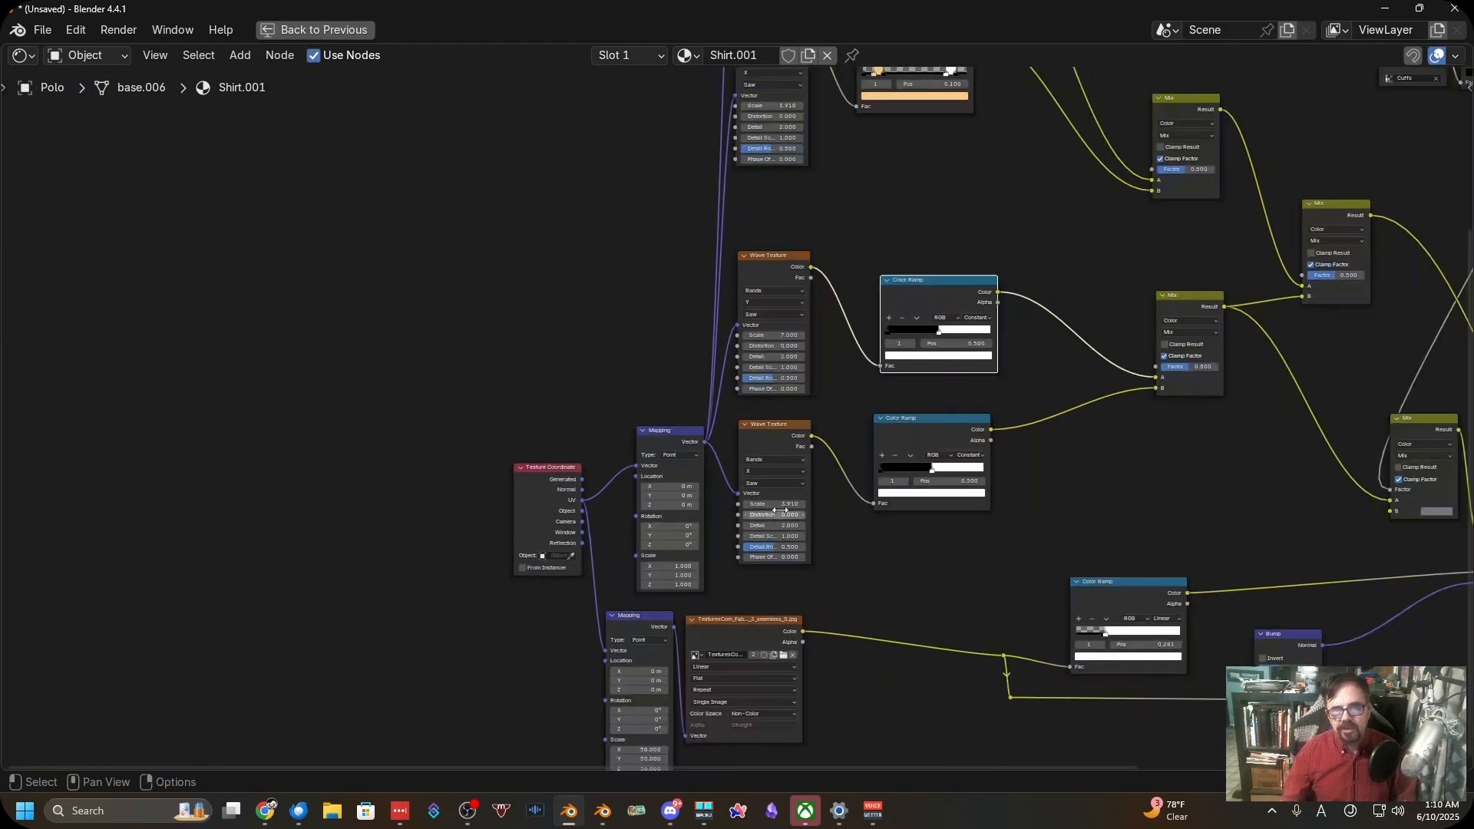
middle_drag(591, 510, 540, 480)
middle_drag(513, 411, 527, 466)
scroll(527, 467, up, 4)
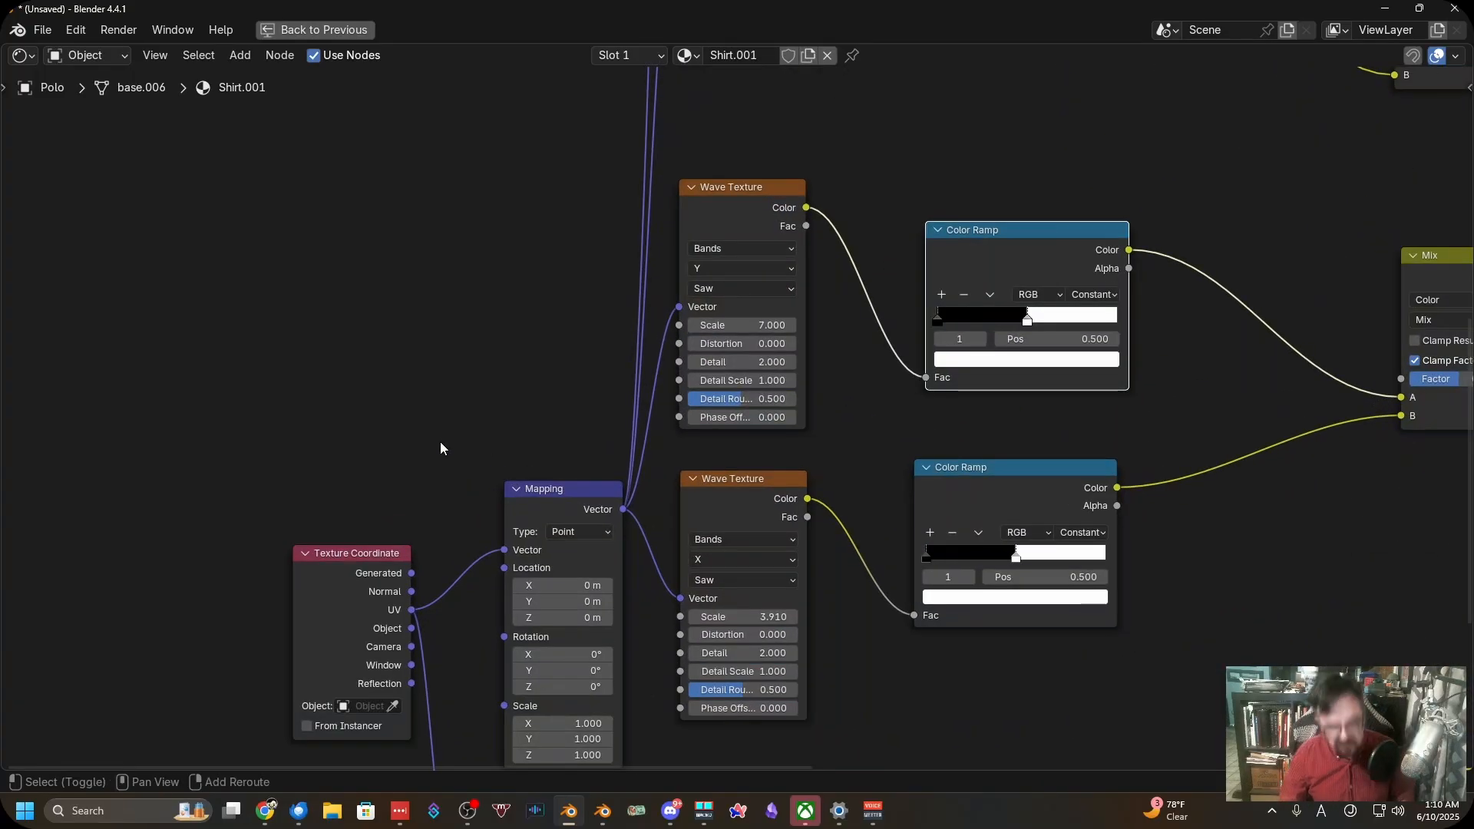
key(shift+a)
mouse_move(360, 402)
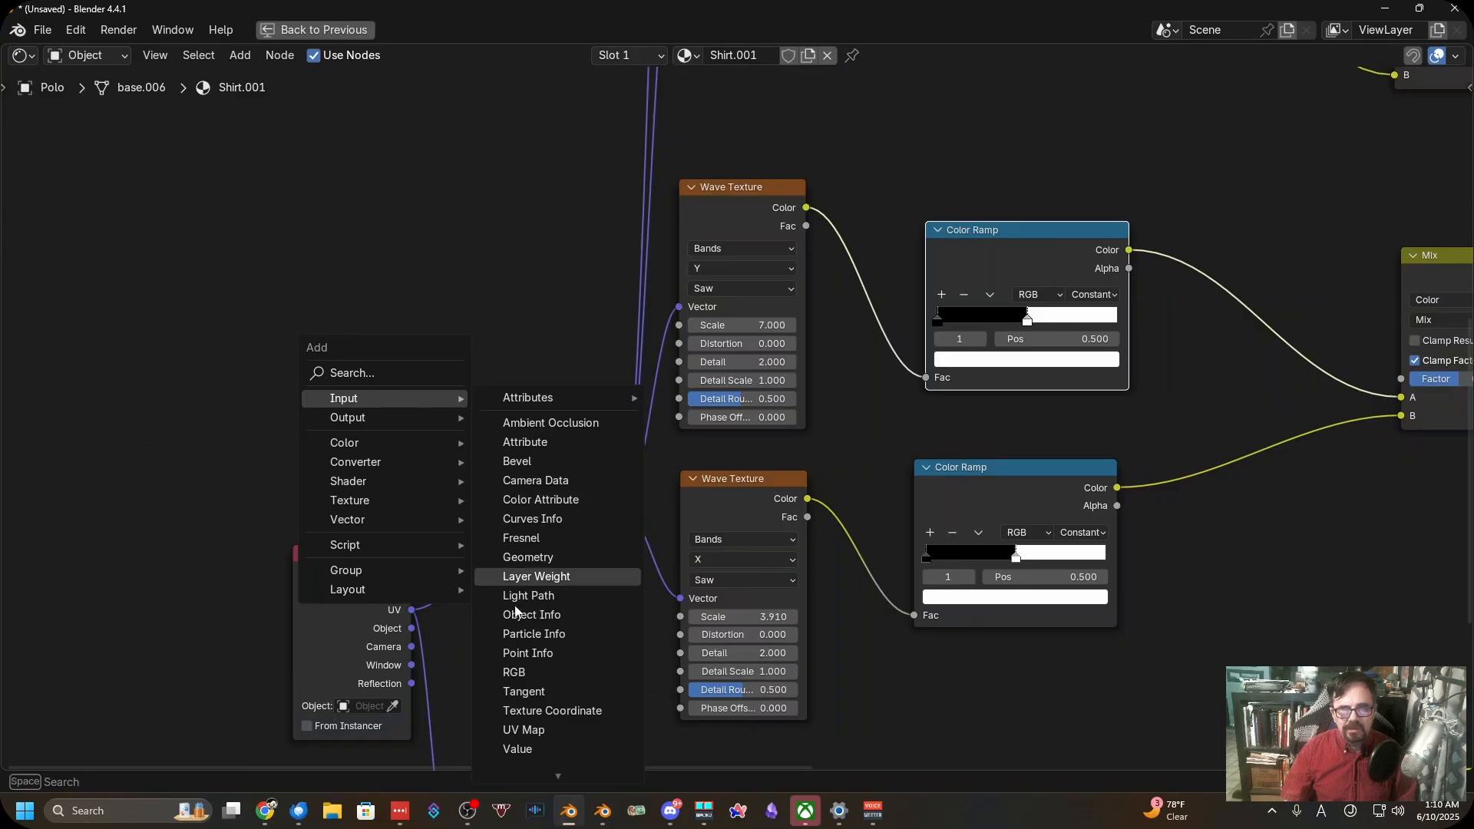
click(519, 730)
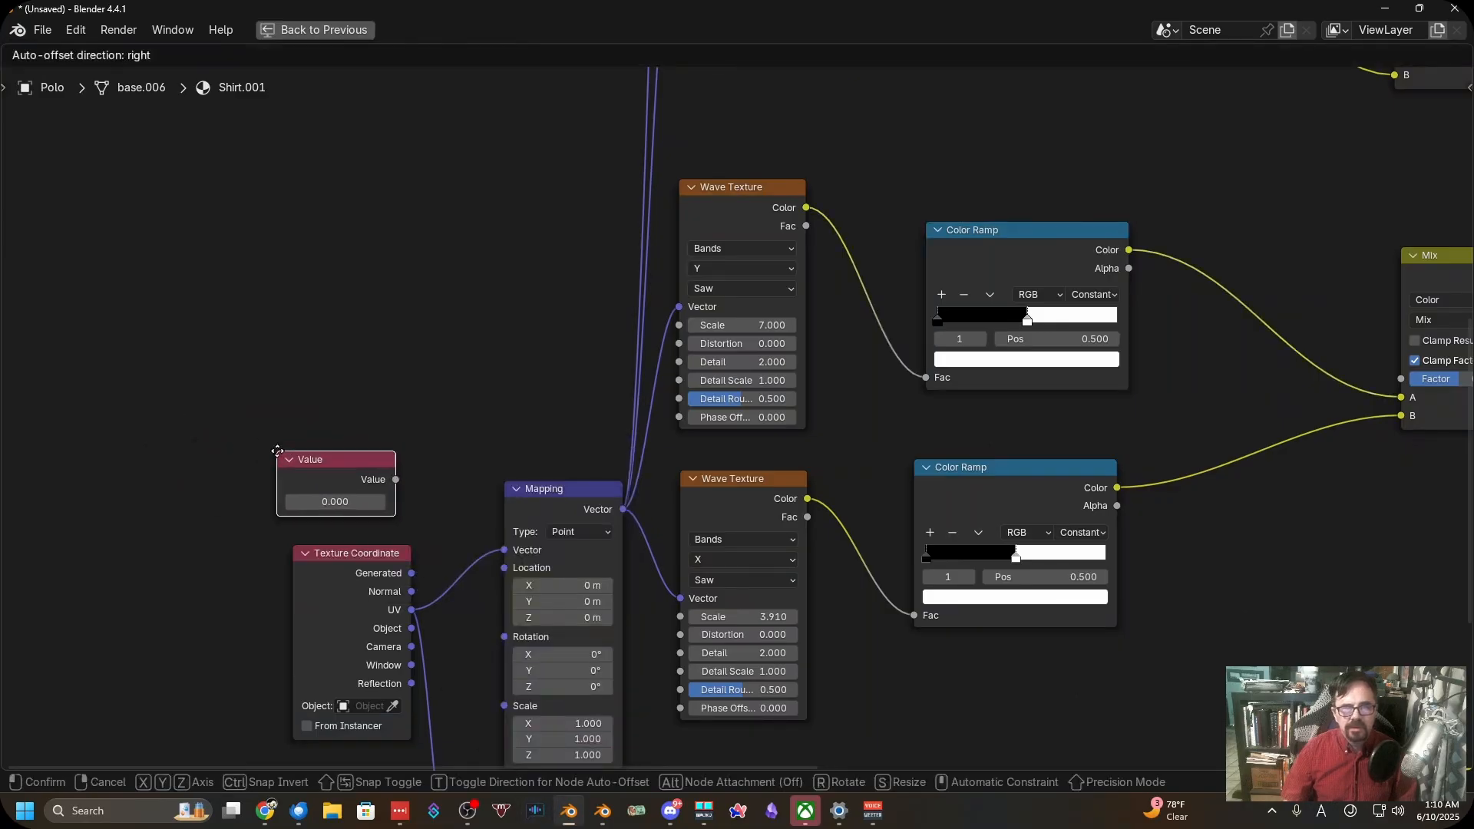
click(397, 434)
Connect the Value node's output to the Scale inputs of the lower X- and Y-direction Wave Textures
middle_drag(397, 428, 333, 386)
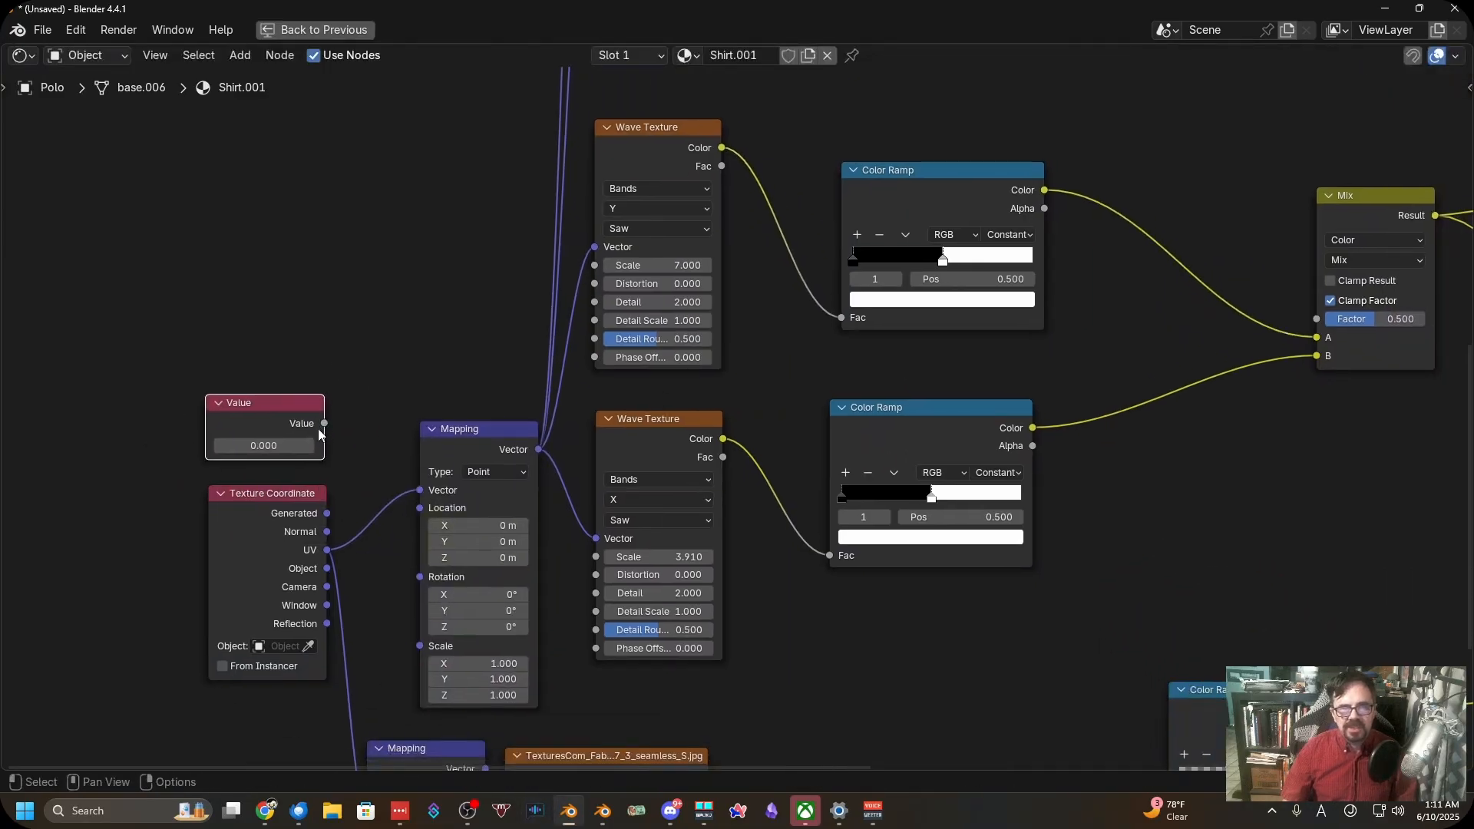
drag(324, 424, 399, 446)
drag(604, 550, 598, 556)
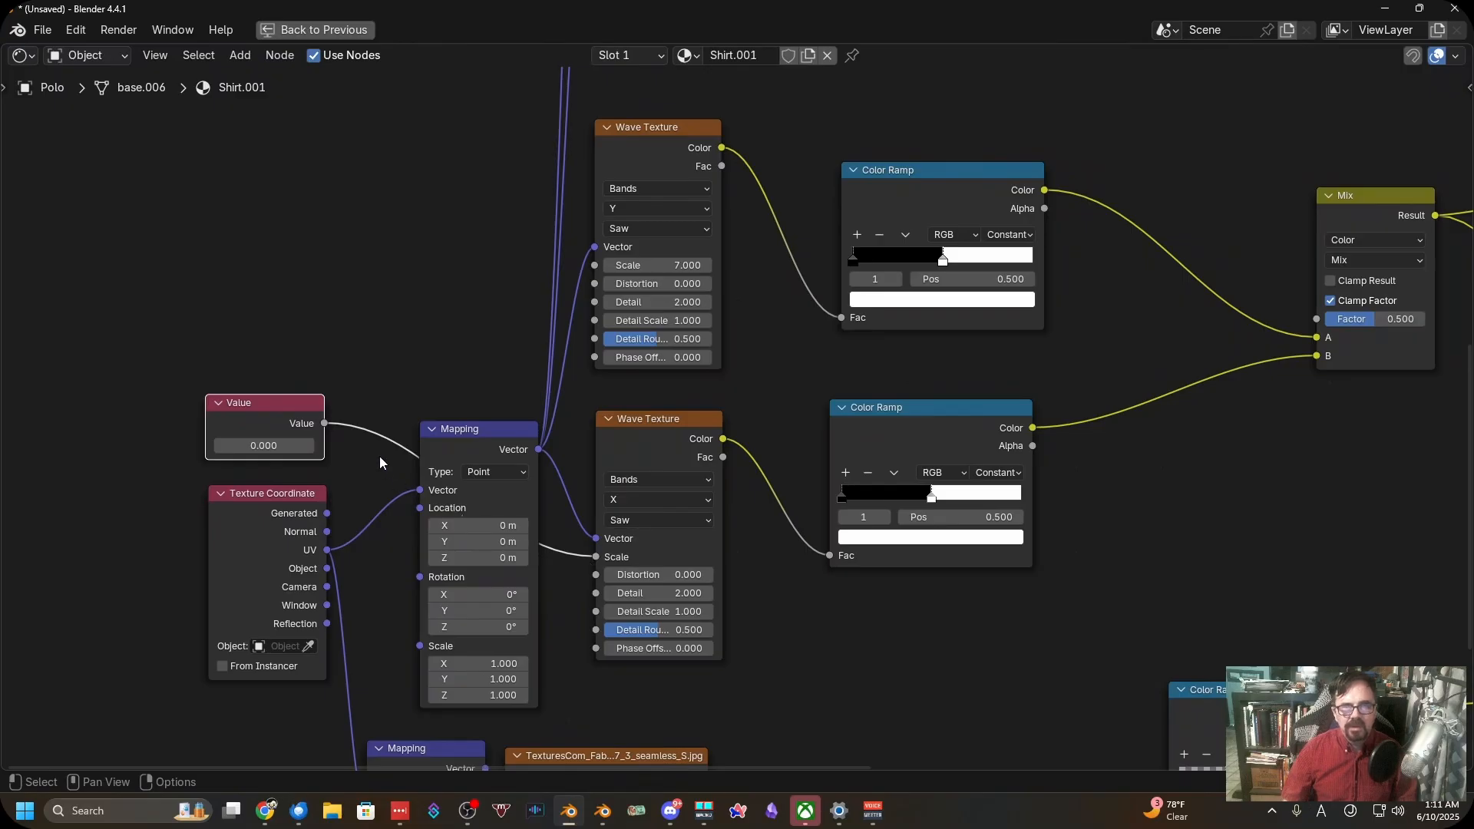
middle_drag(379, 460, 360, 508)
drag(319, 494, 591, 338)
Connect the same Value output to the Scale inputs of the upper X- and Y-direction Wave Textures and clear the selection
scroll(427, 330, down, 3)
middle_drag(429, 517, 424, 624)
drag(454, 665, 643, 292)
shift+middle_drag(452, 512, 435, 555)
drag(418, 719, 596, 189)
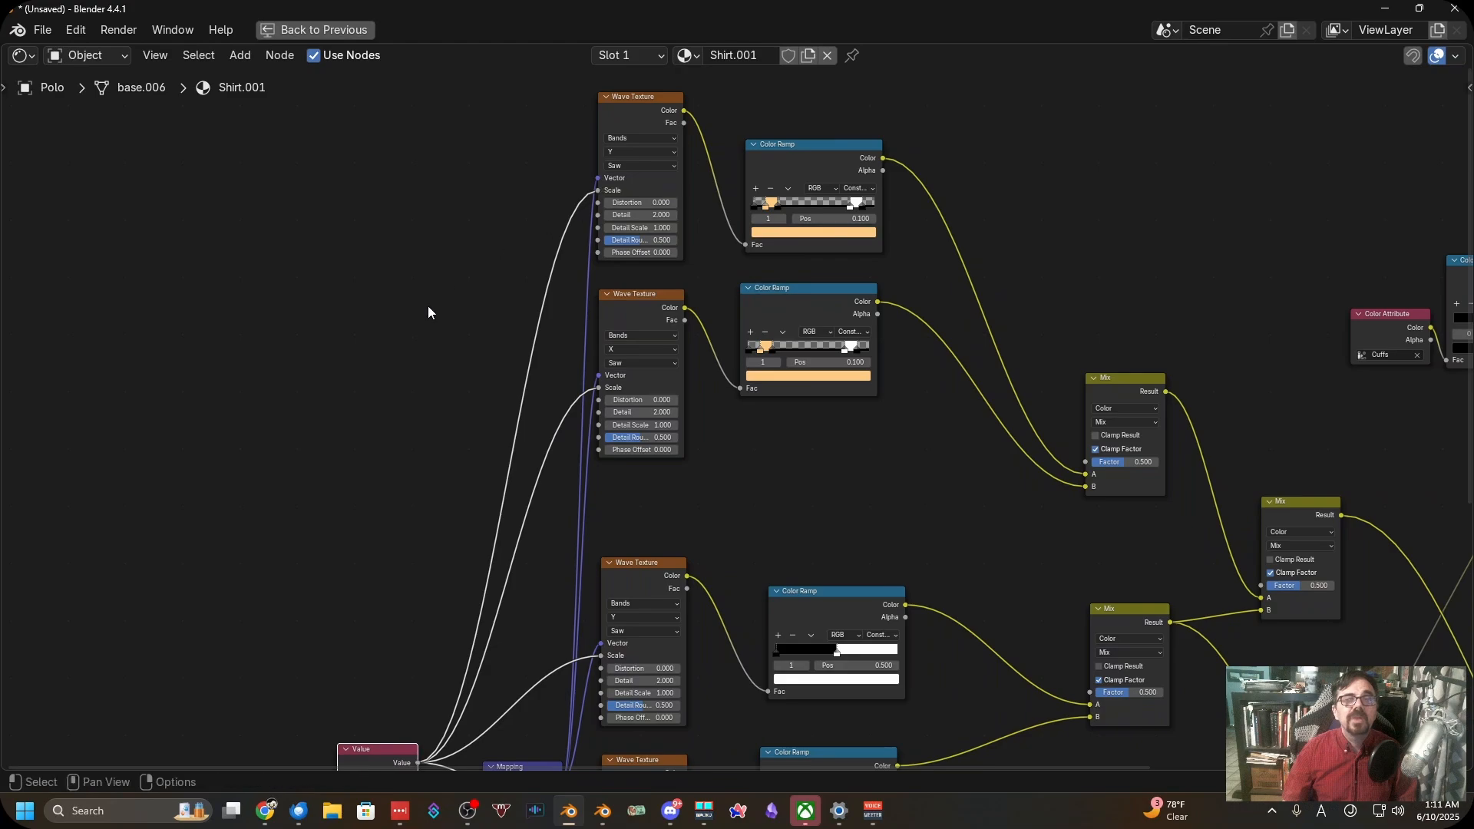
scroll(461, 338, down, 4)
shift+middle_drag(539, 433, 528, 299)
scroll(560, 370, up, 5)
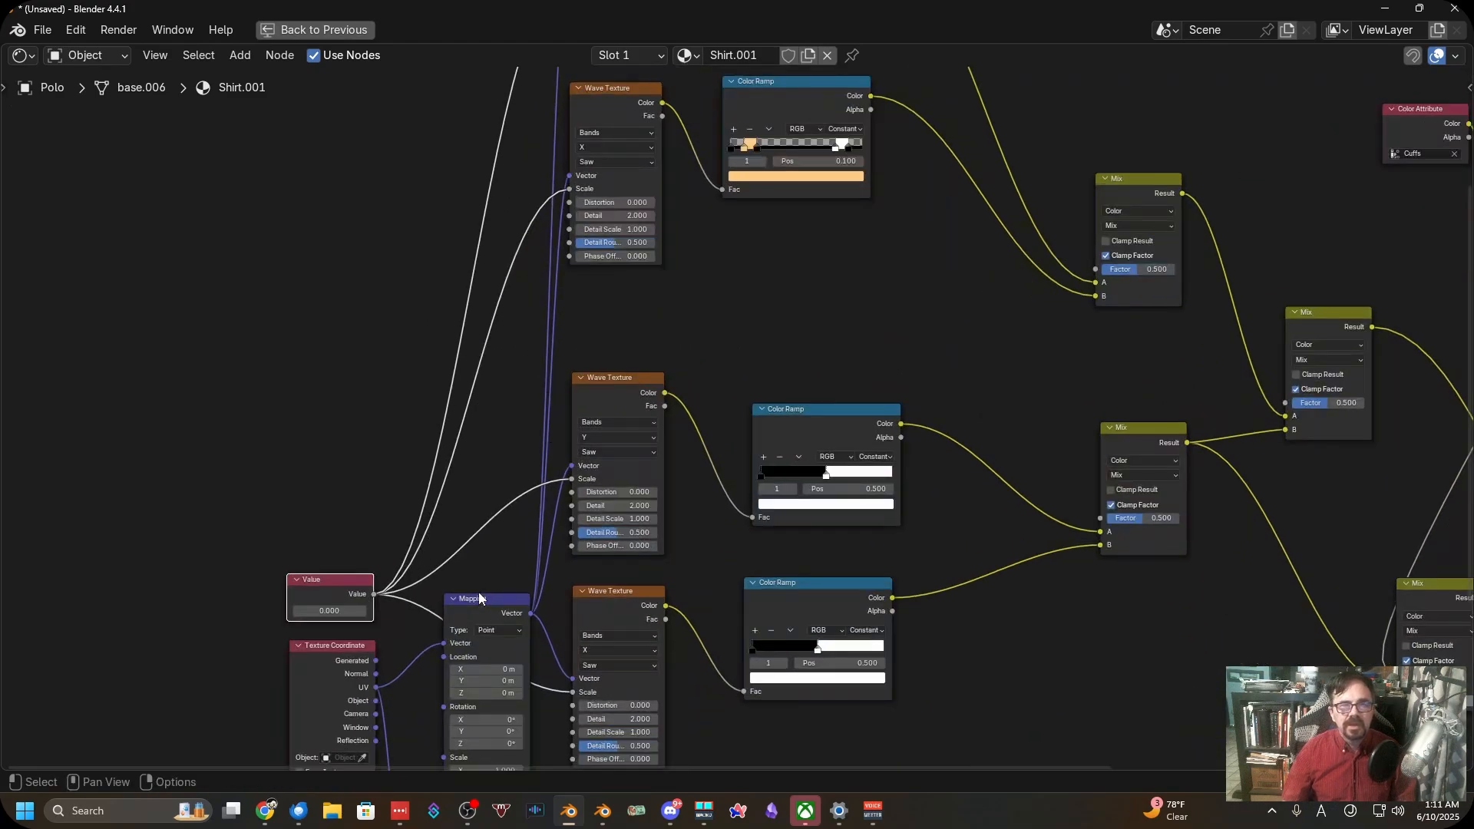
click(544, 572)
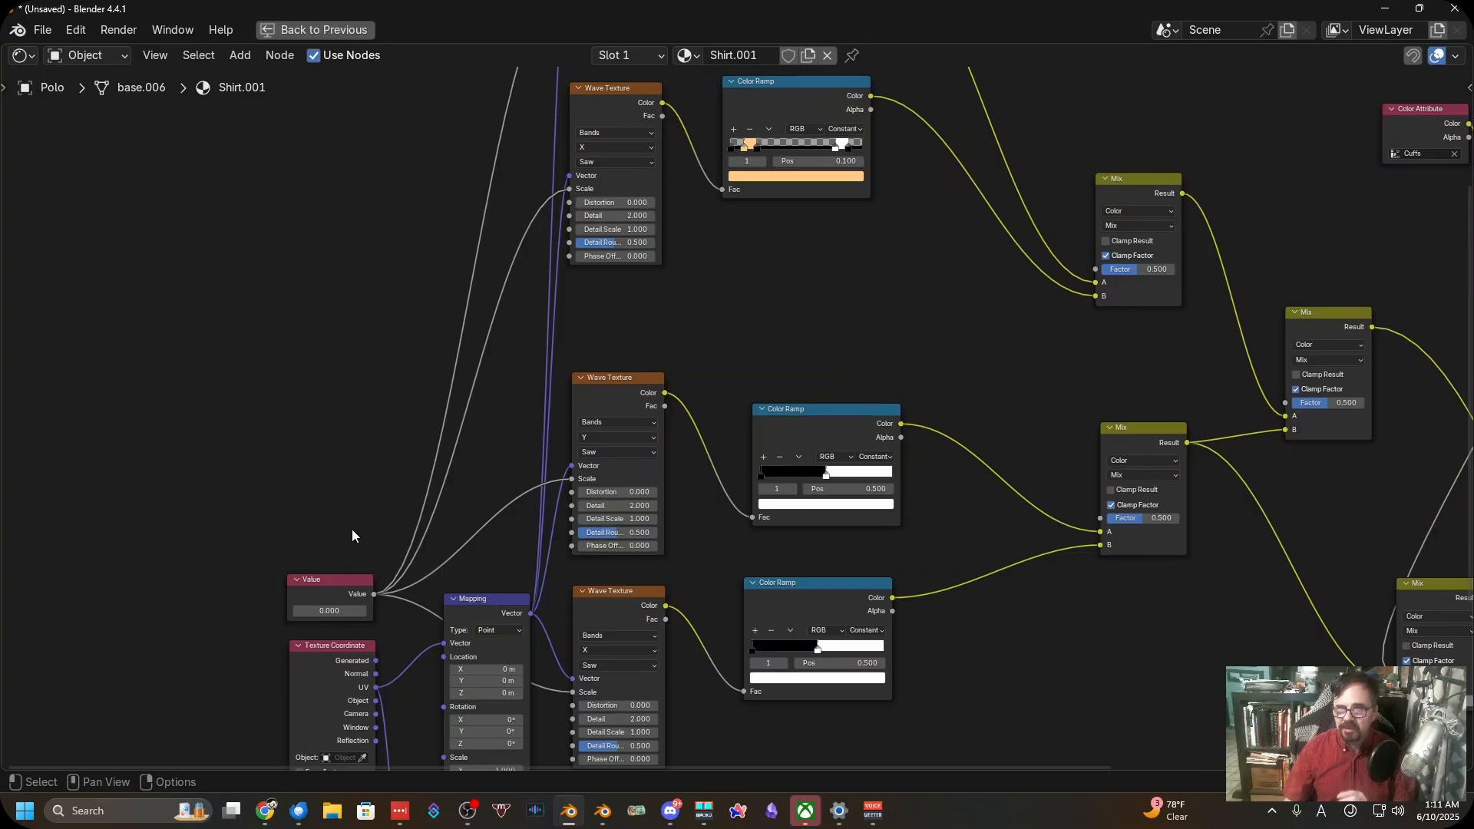
Duplicate the Mapping node that feeds the waves, keeping its UV input link, and place the copy above the Value node
scroll(485, 520, up, 2)
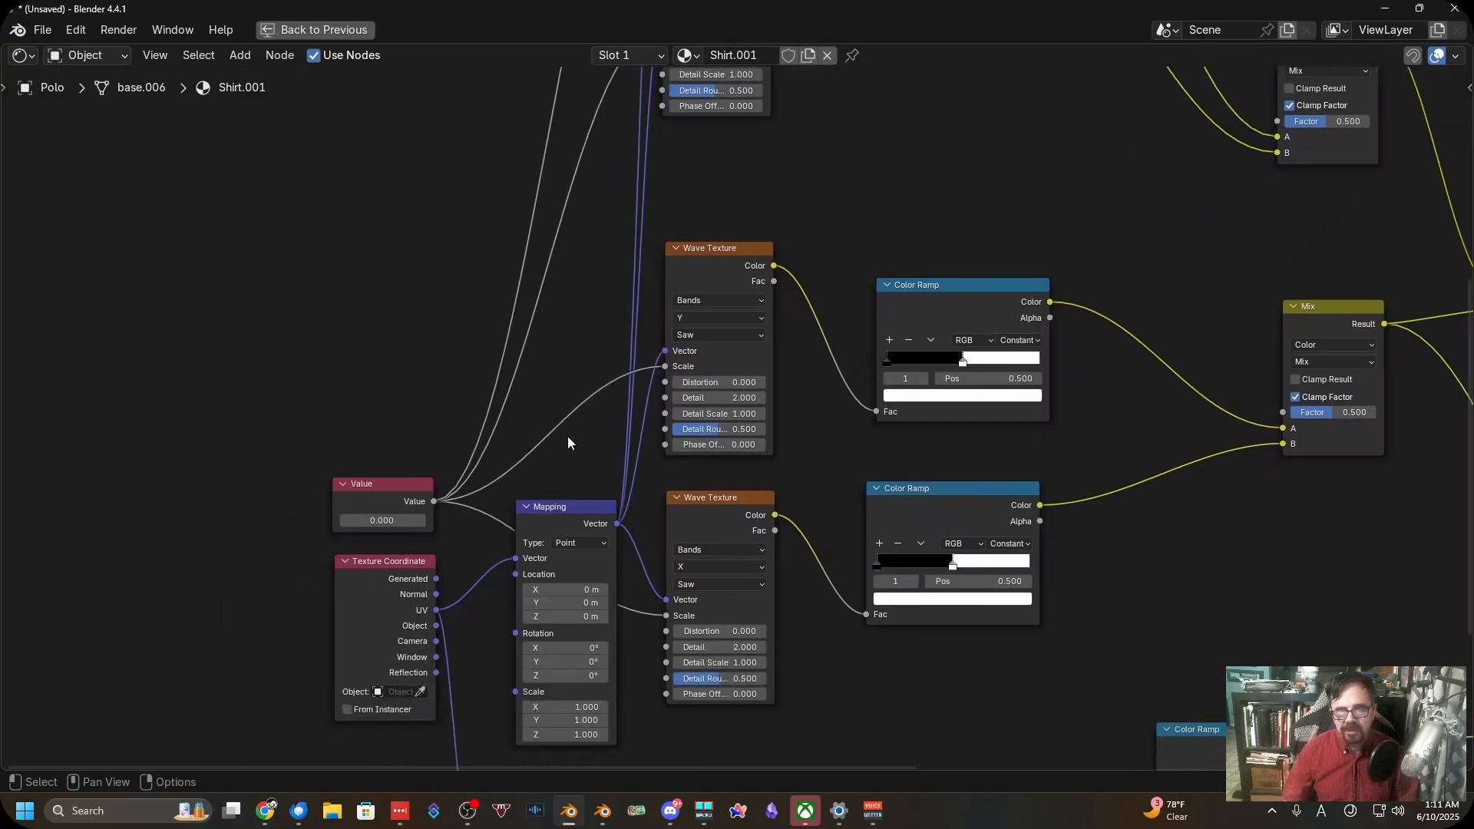
middle_drag(576, 454, 669, 478)
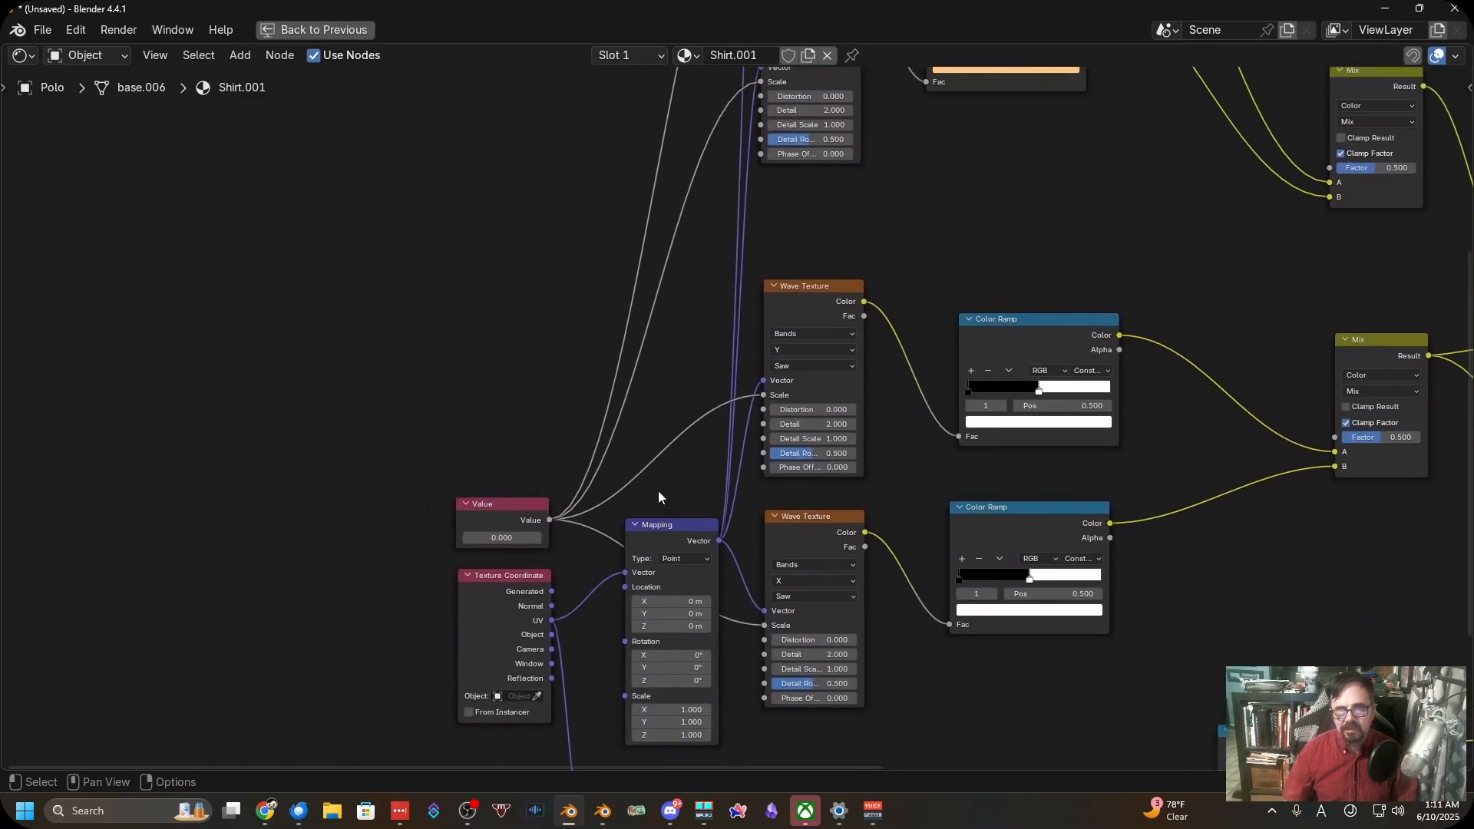
scroll(679, 504, down, 1)
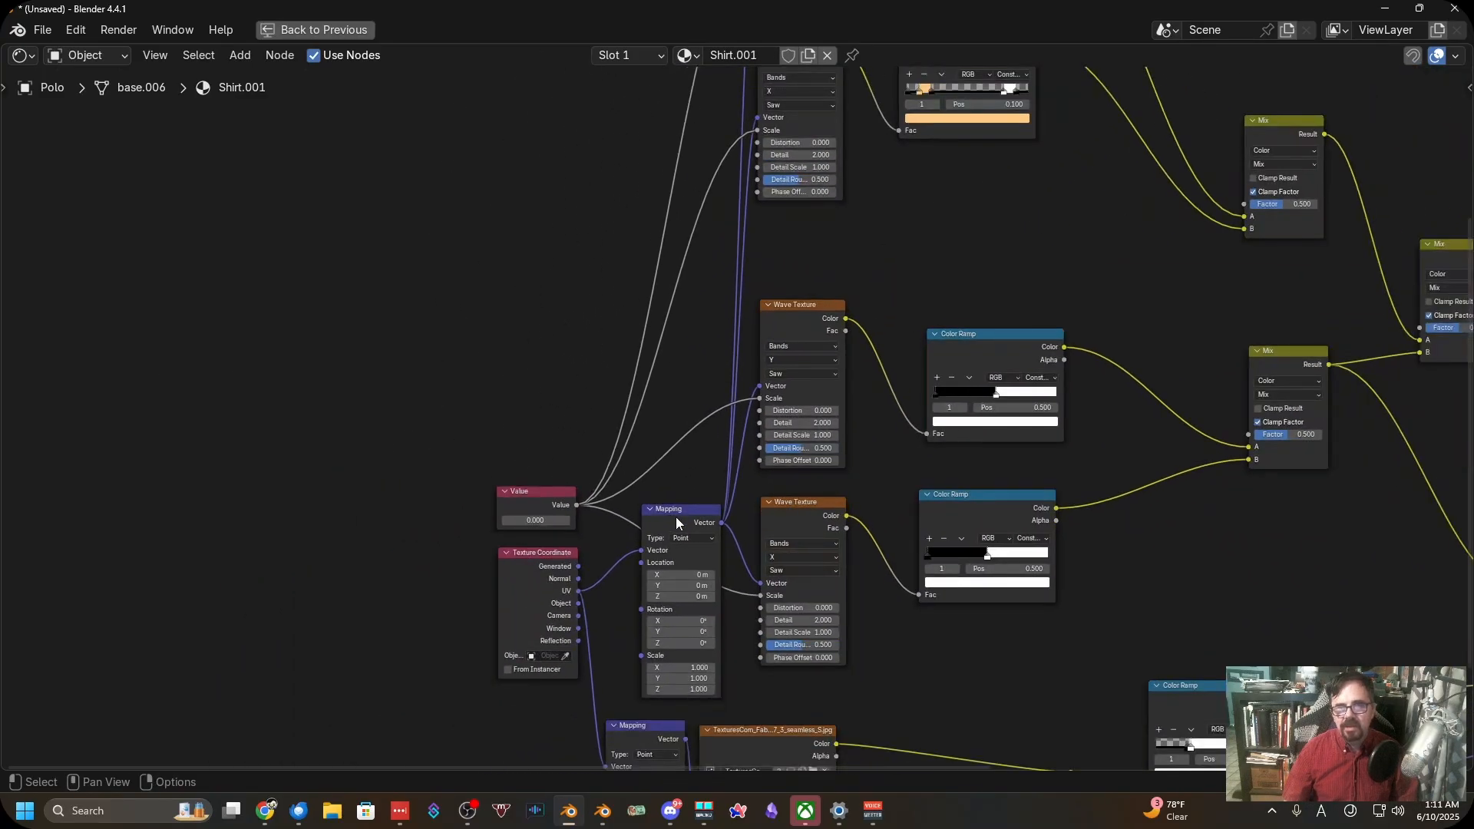
middle_drag(677, 518, 681, 533)
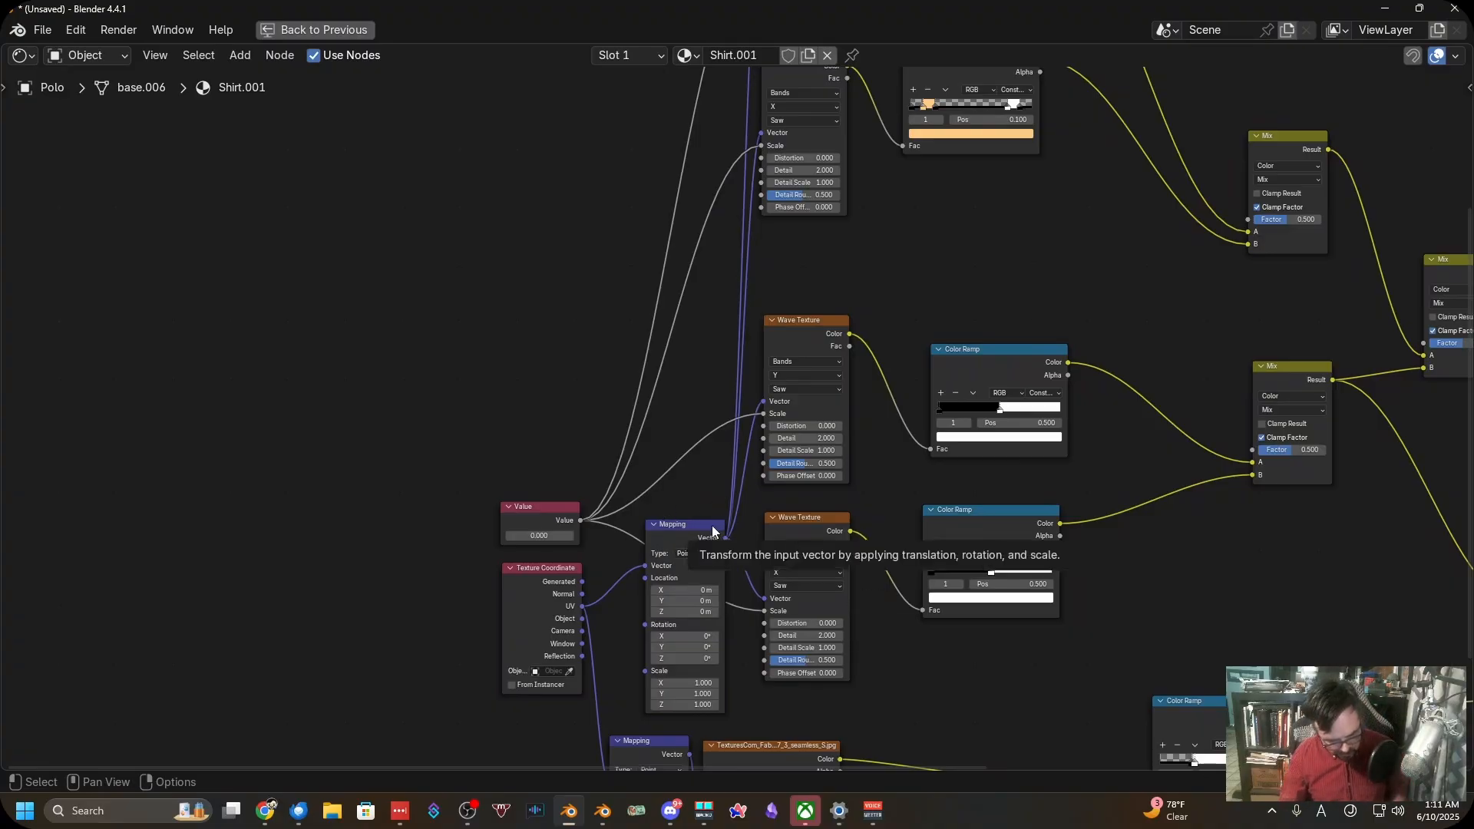
click(668, 546)
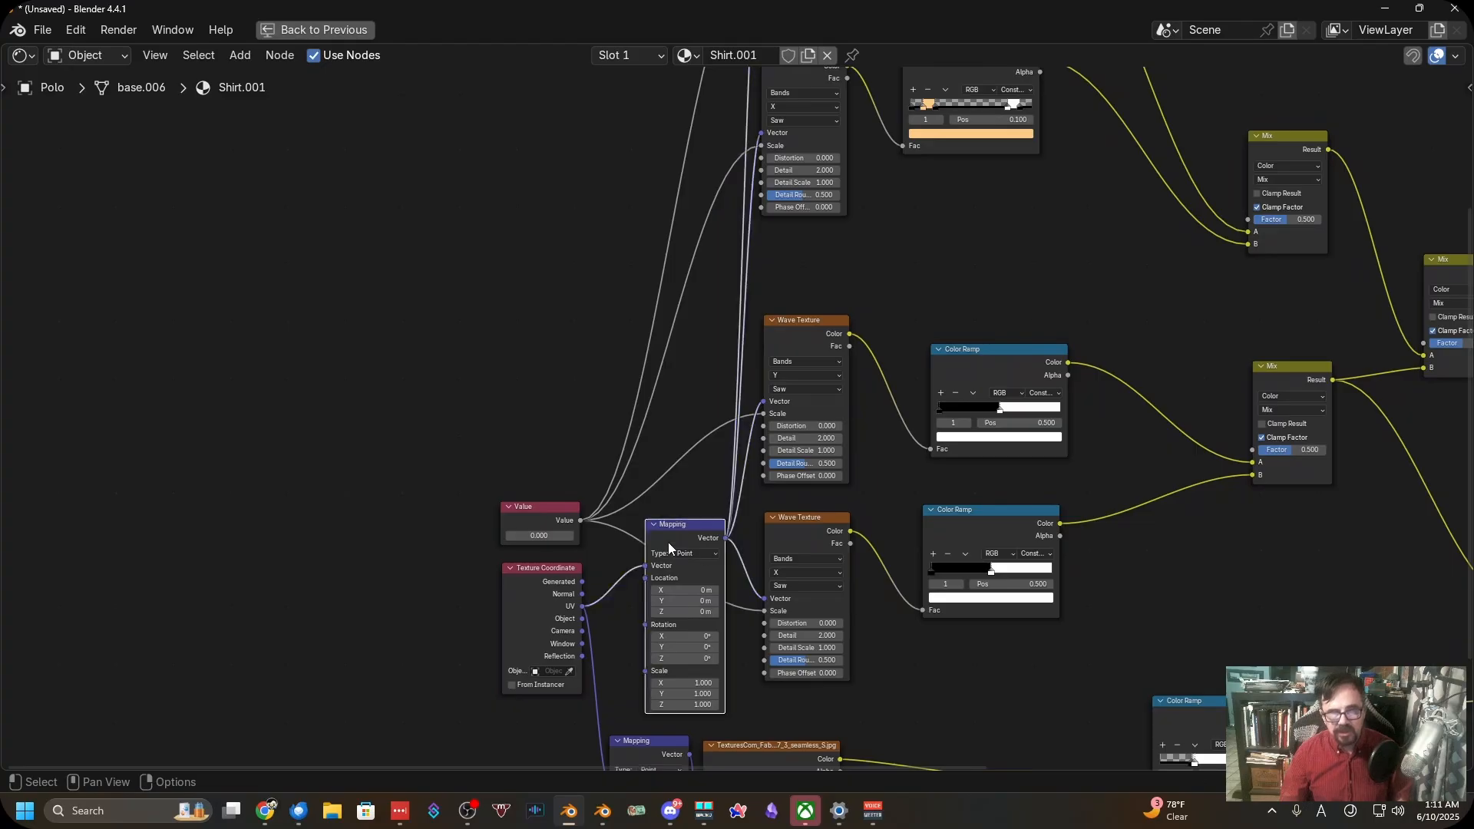
key(shift+d)
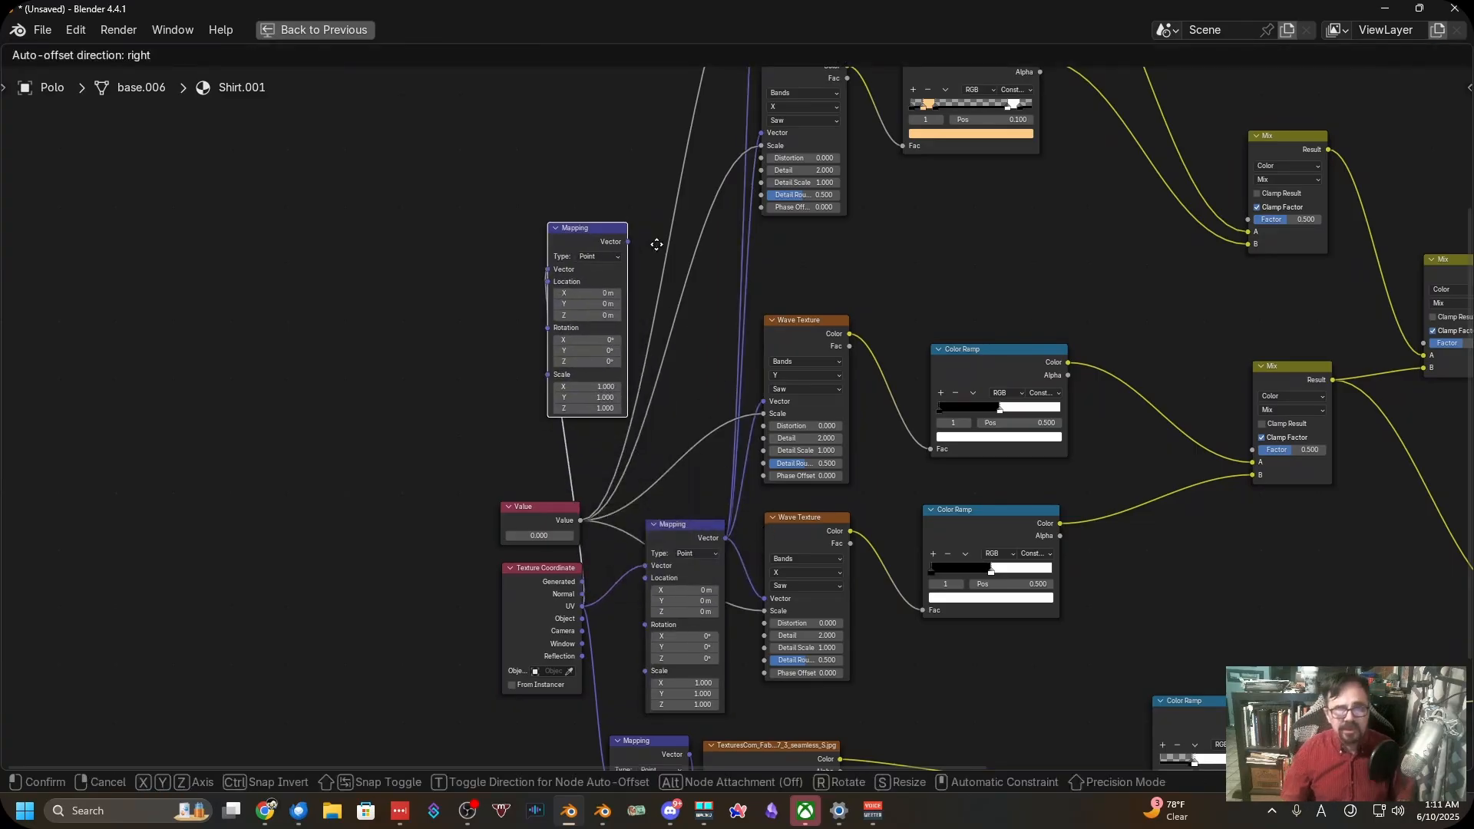
click(631, 295)
Set the duplicated Mapping node's Z rotation to 180° and move the node clear of the Value links
scroll(638, 337, up, 5)
double_click(641, 426)
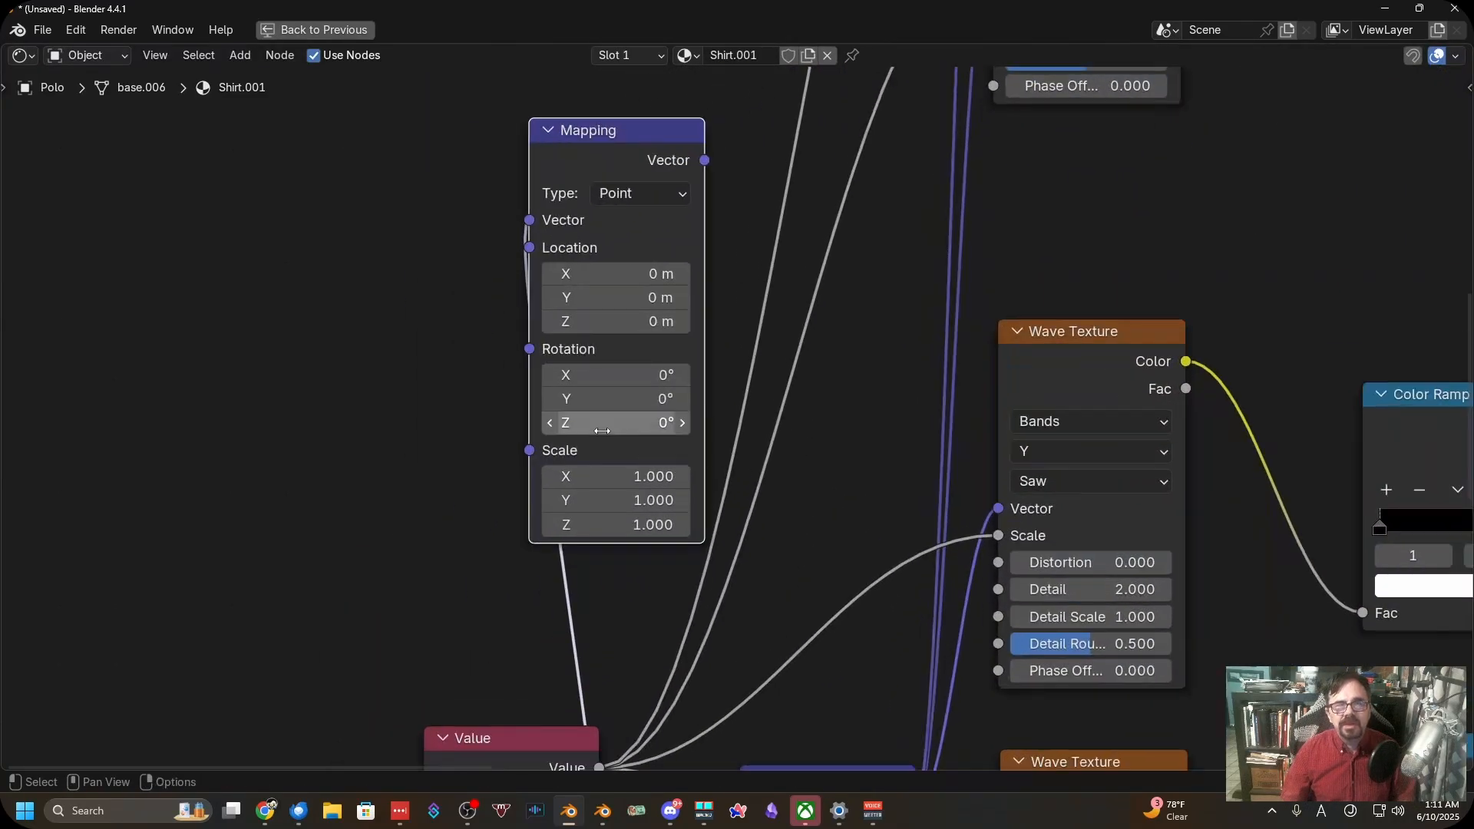
text(18)
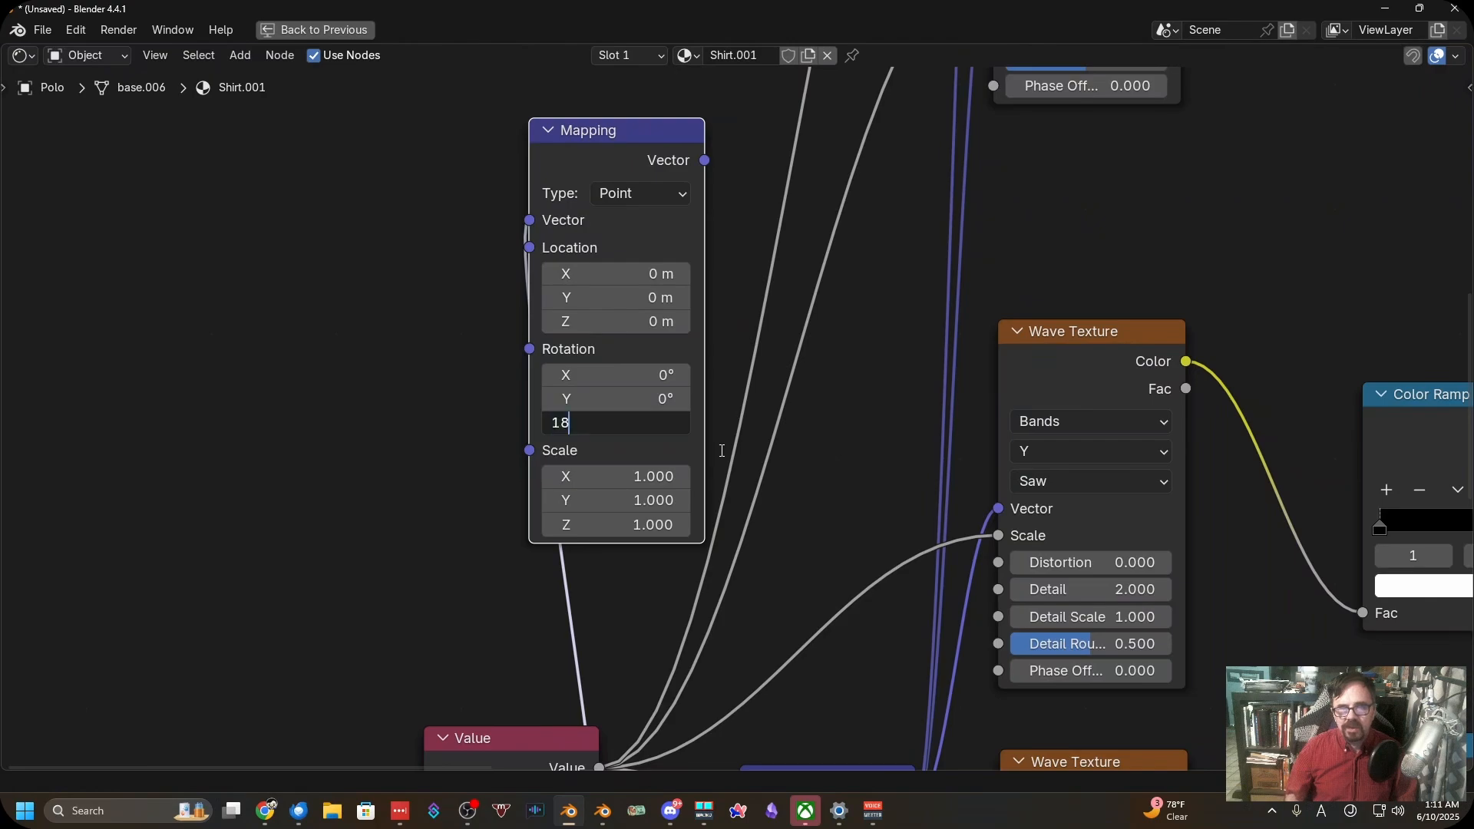
text(0)
key(Return)
scroll(720, 450, down, 3)
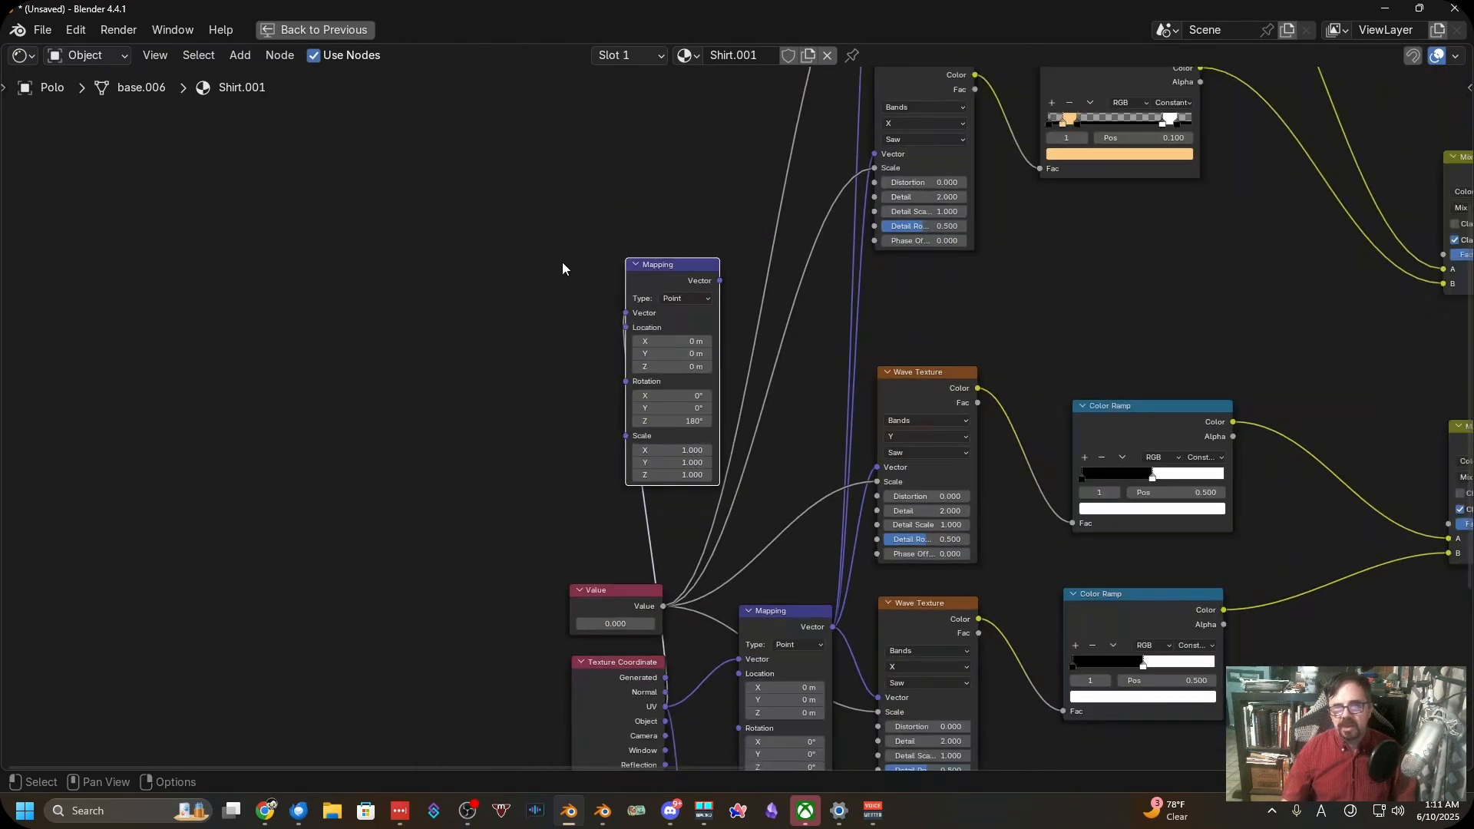
mouse_move(657, 264)
mouse_down()
mouse_move(769, 296)
mouse_move(661, 201)
mouse_move(745, 218)
mouse_move(794, 261)
mouse_move(445, 272)
mouse_up()
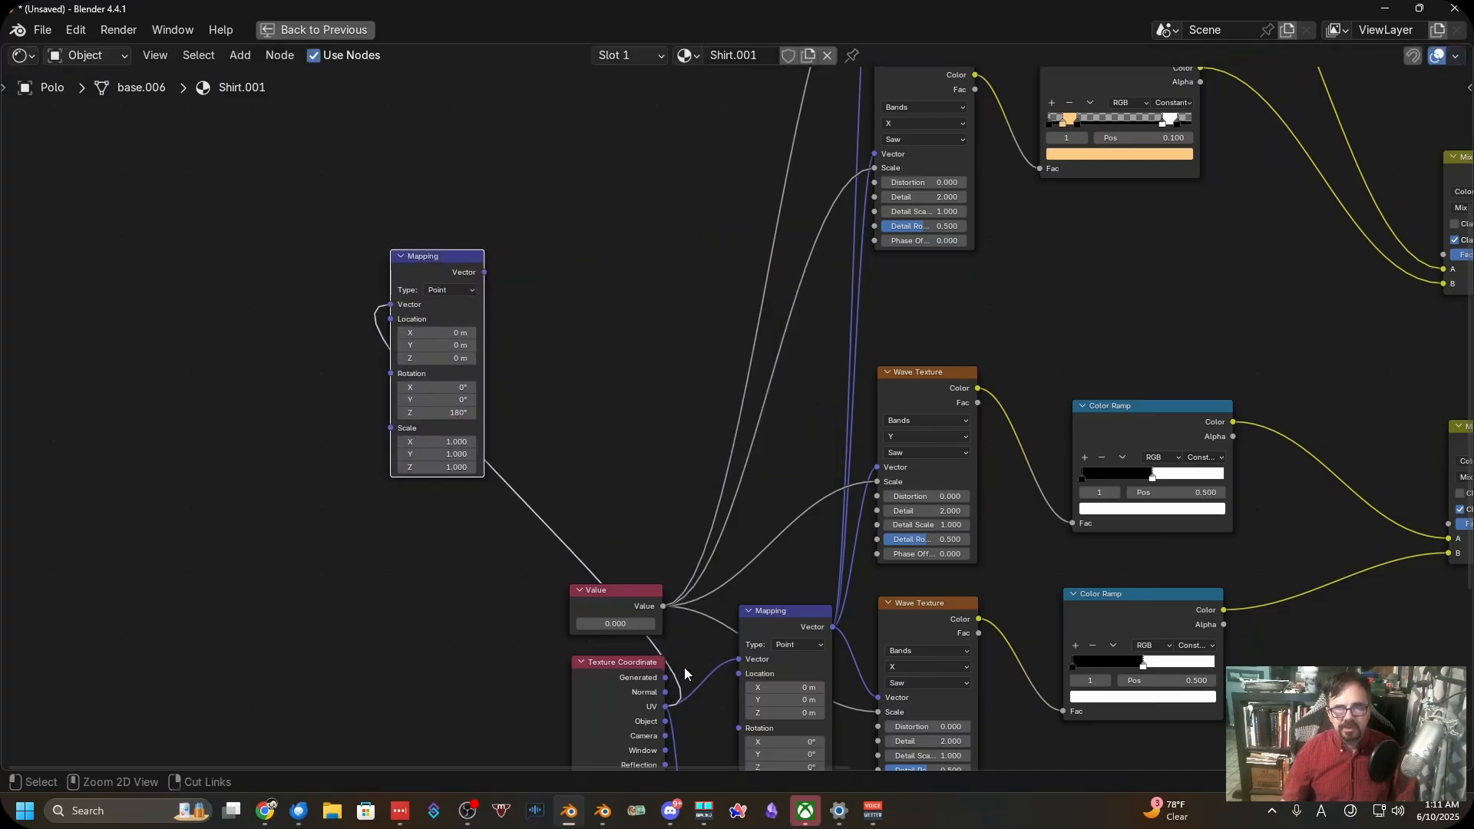
Add two reroute points to the Value links, one beside the Value node and one above it for the lower Y-direction wave
shift+right_drag(694, 631, 665, 455)
key(g)
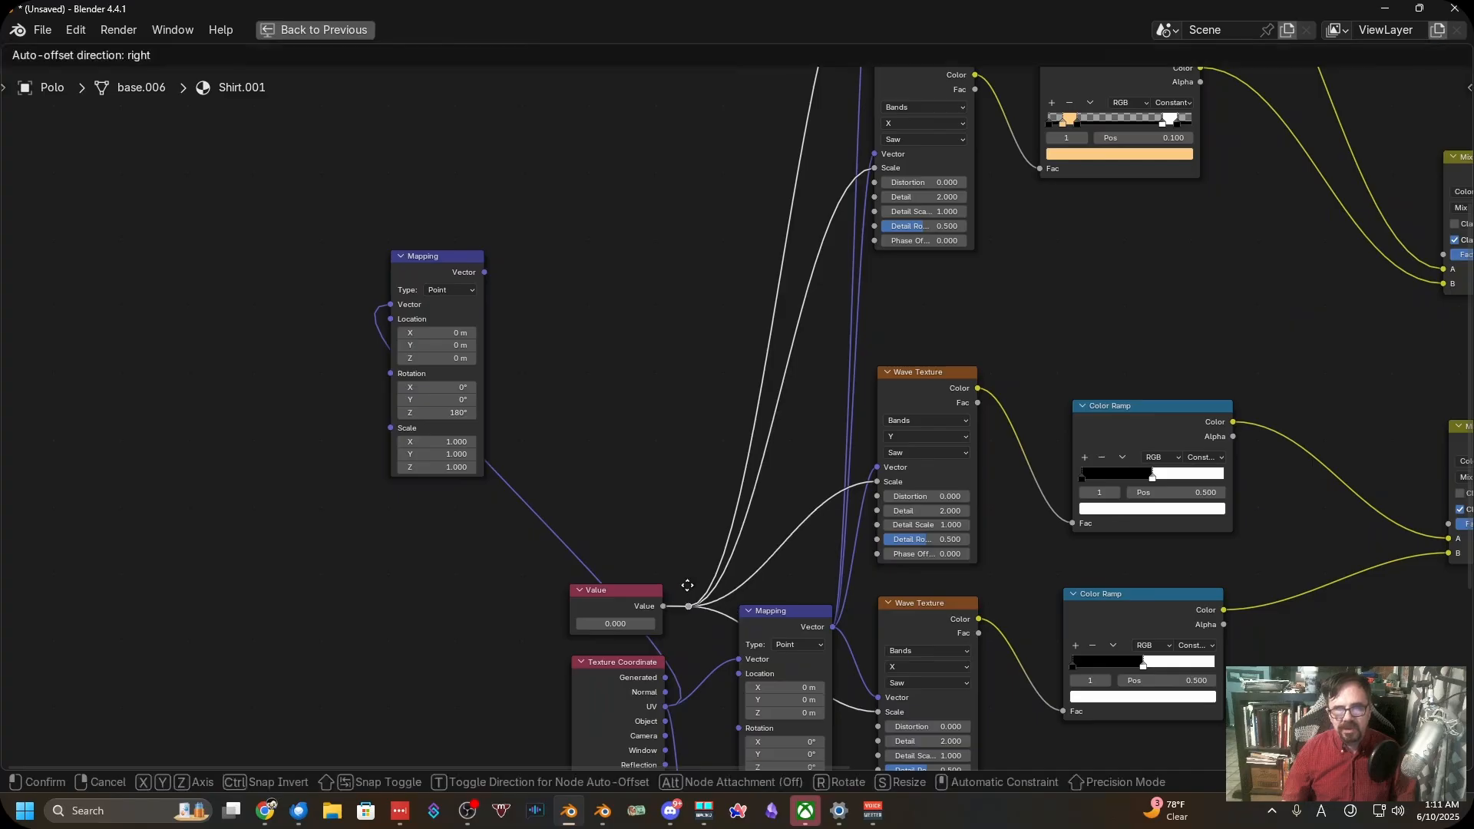
click(689, 631)
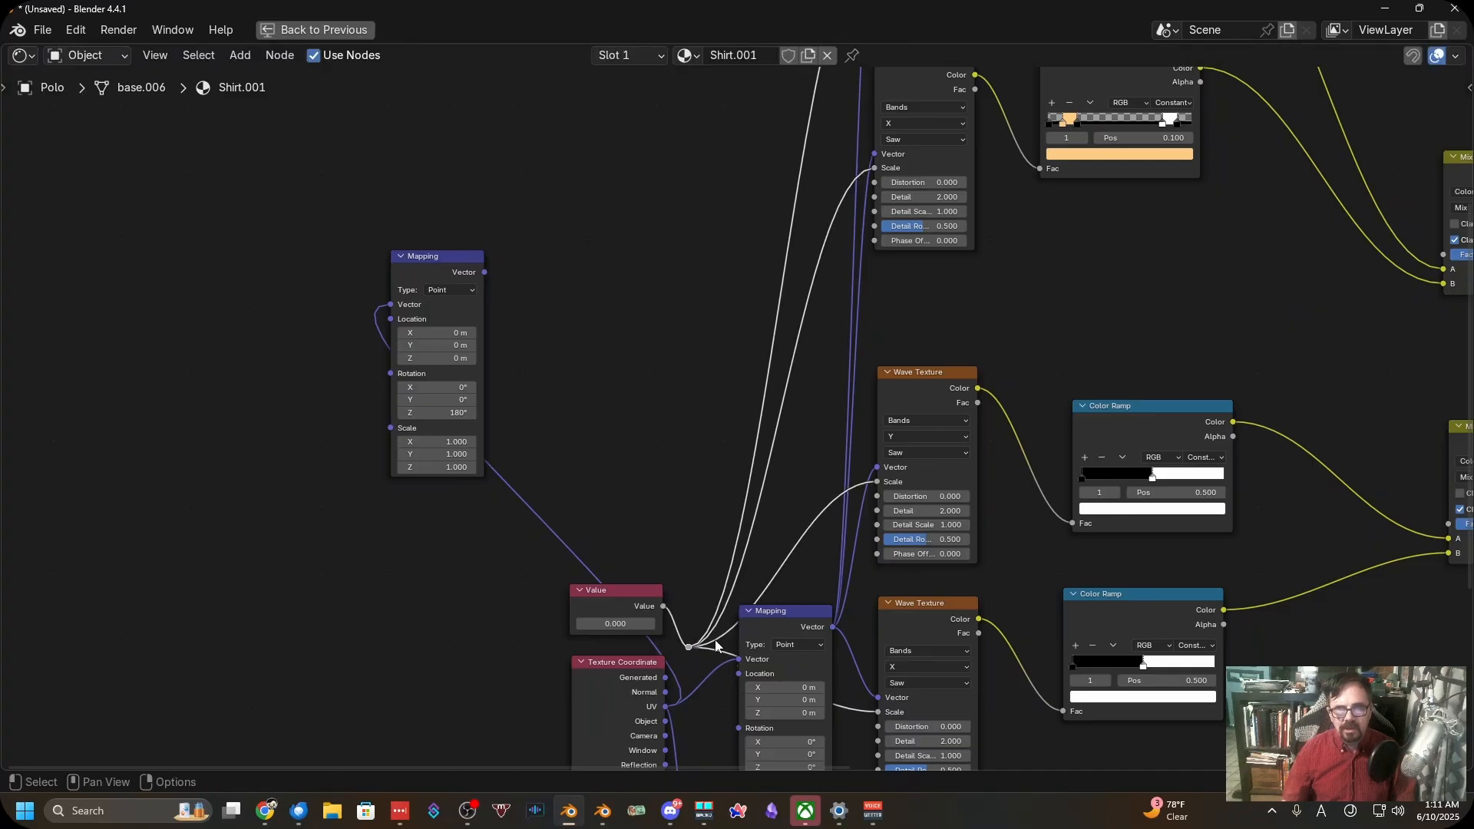
shift+right_drag(715, 645, 698, 597)
key(g)
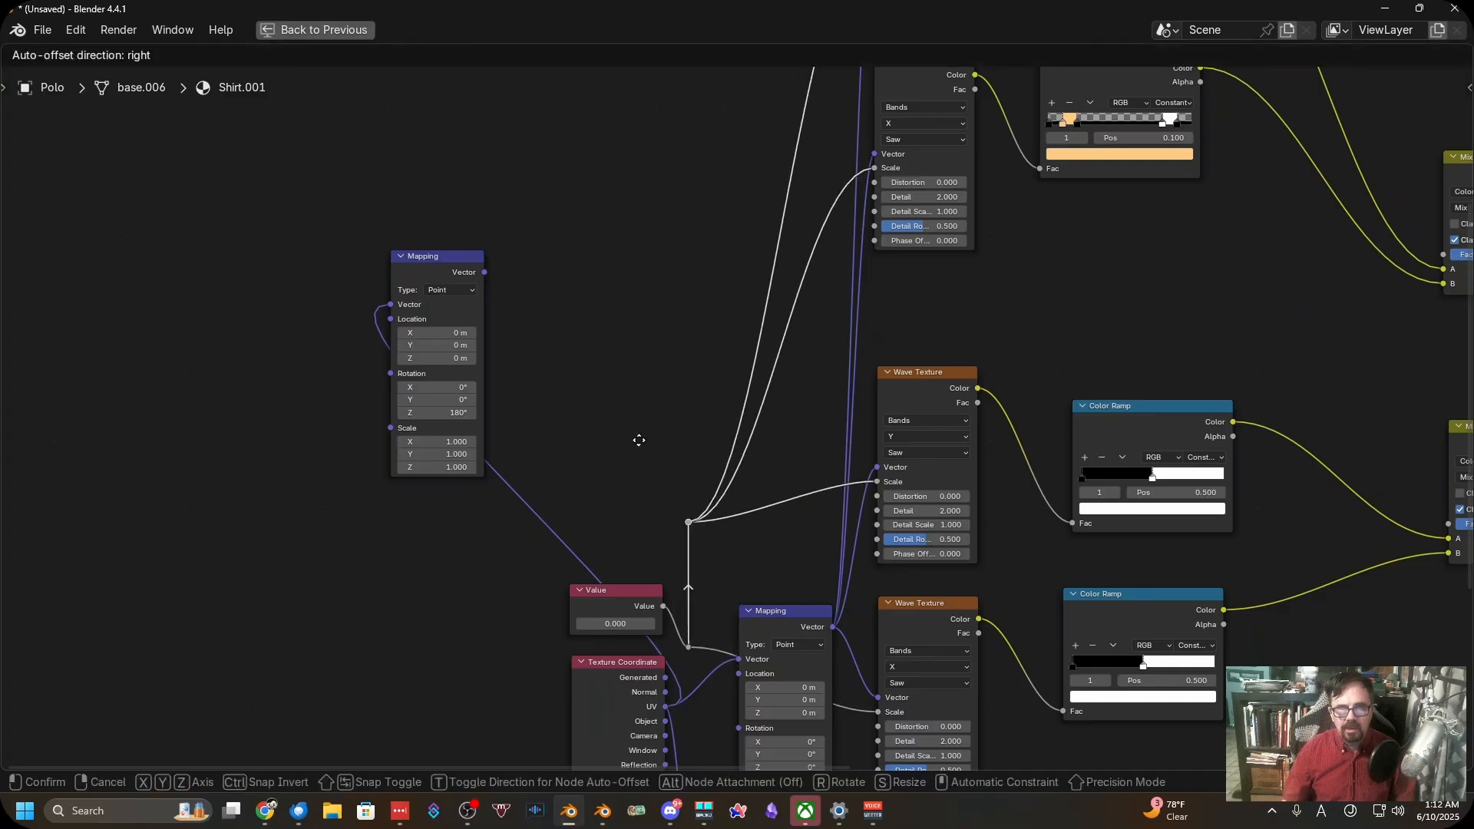
click(638, 440)
Add two more reroute points higher on the Value links, beside the upper X- and Y-direction Wave Textures
shift+right_drag(685, 284, 683, 280)
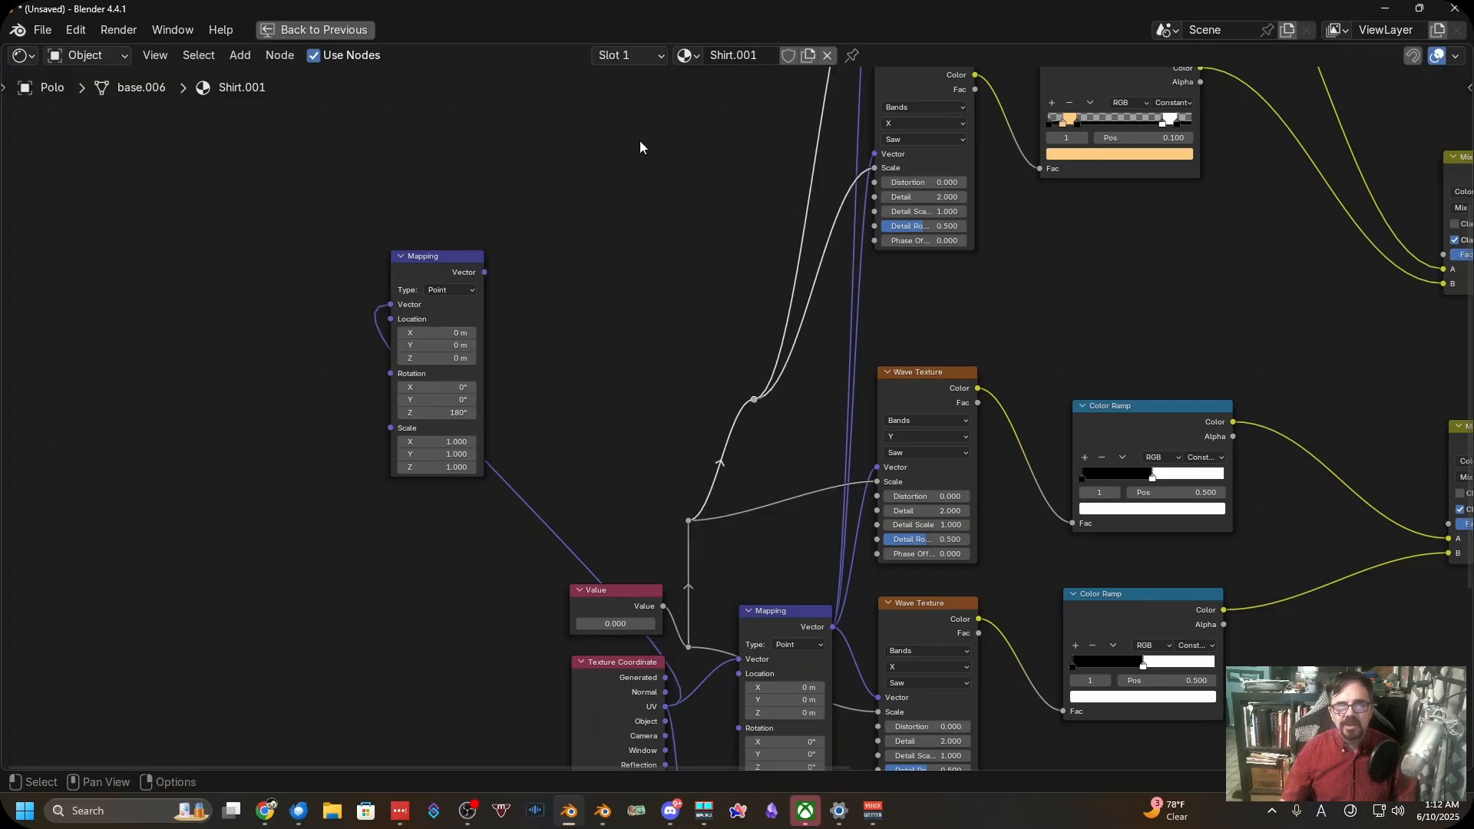
key(g)
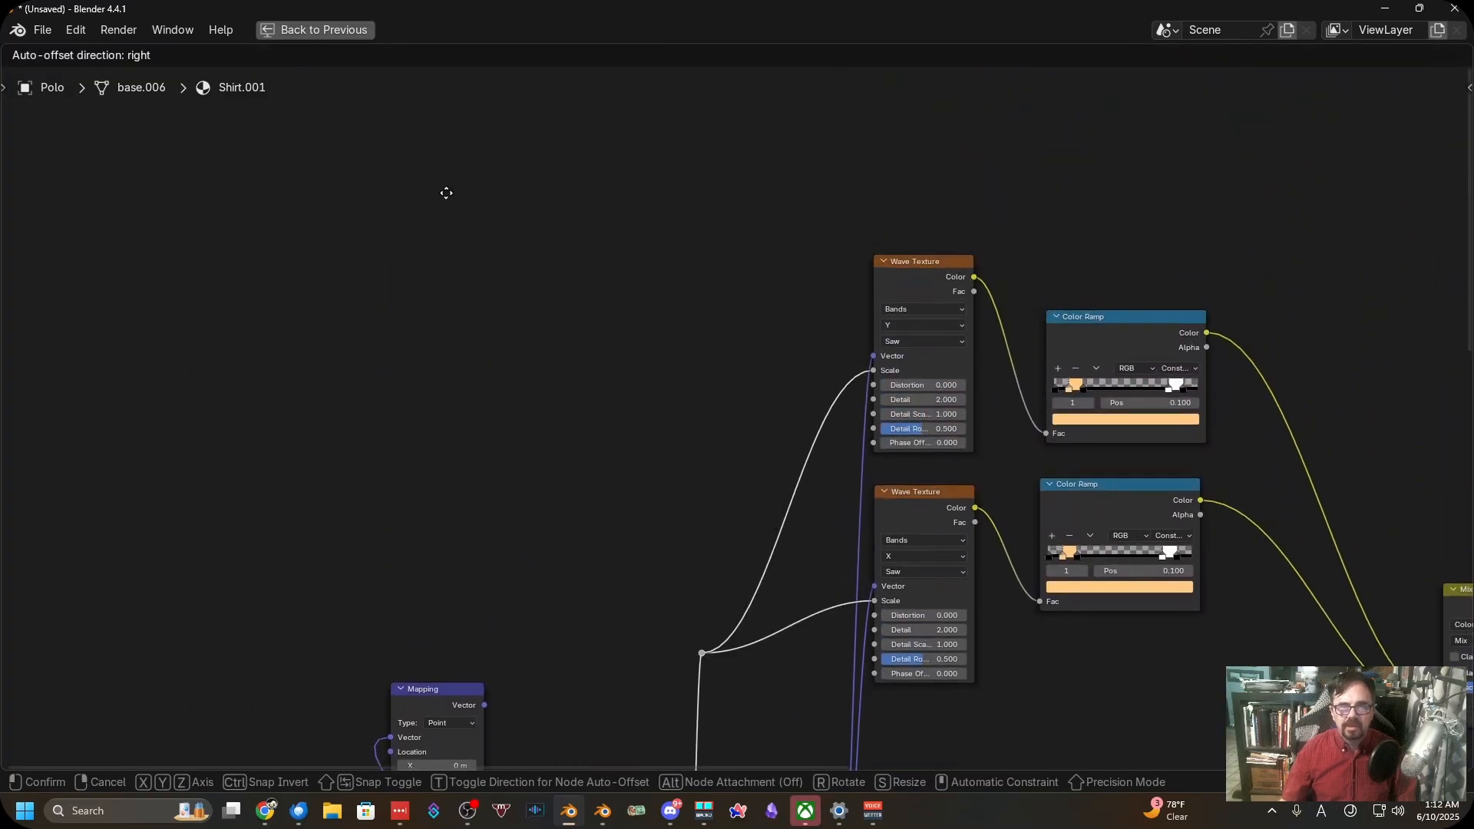
click(426, 188)
key(g)
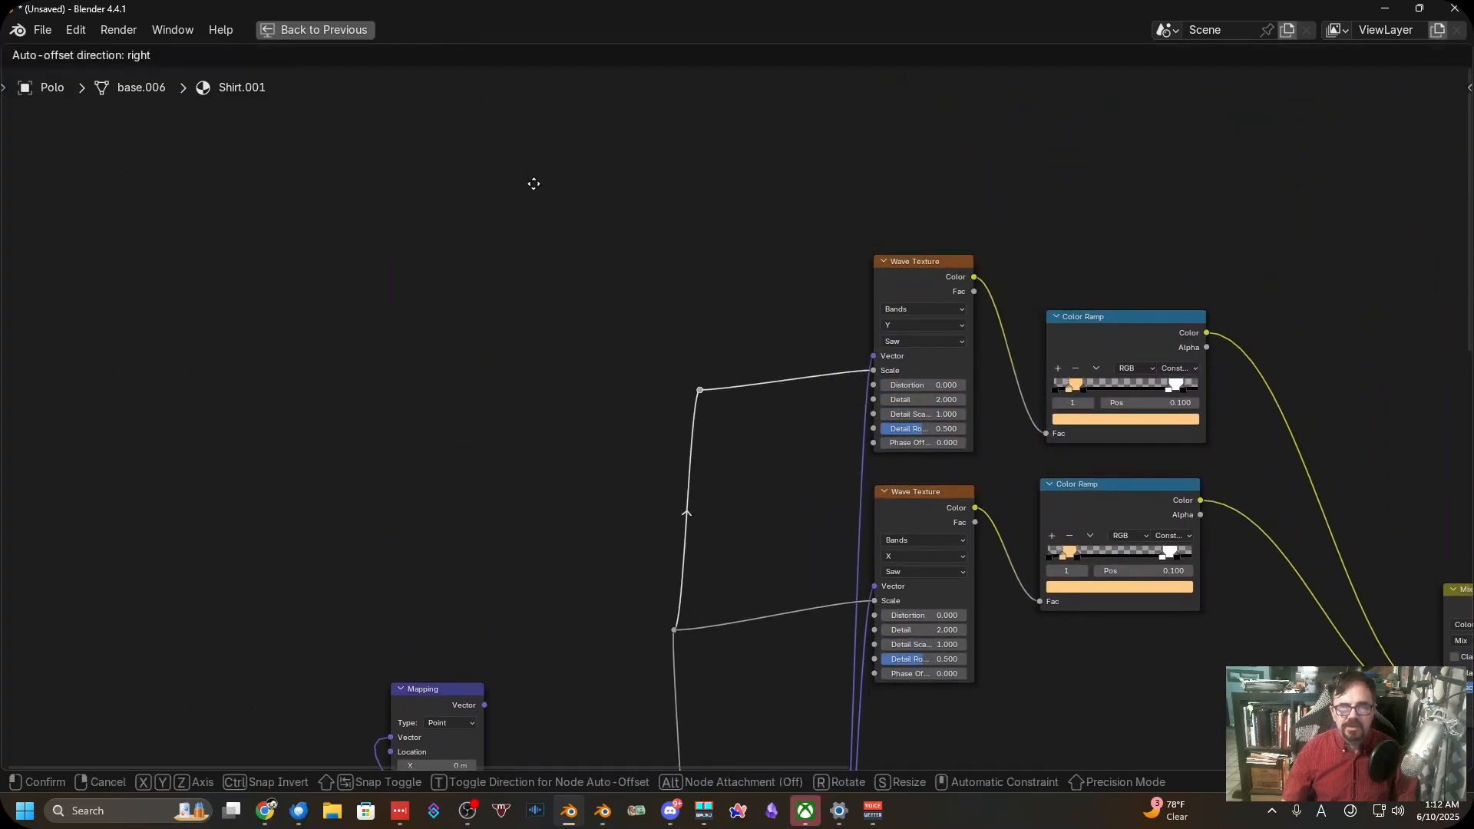
click(501, 197)
Move the duplicated Mapping node between the rerouted Value link and the Wave Textures, above the original Mapping node
scroll(571, 471, down, 2)
middle_drag(571, 471, 532, 192)
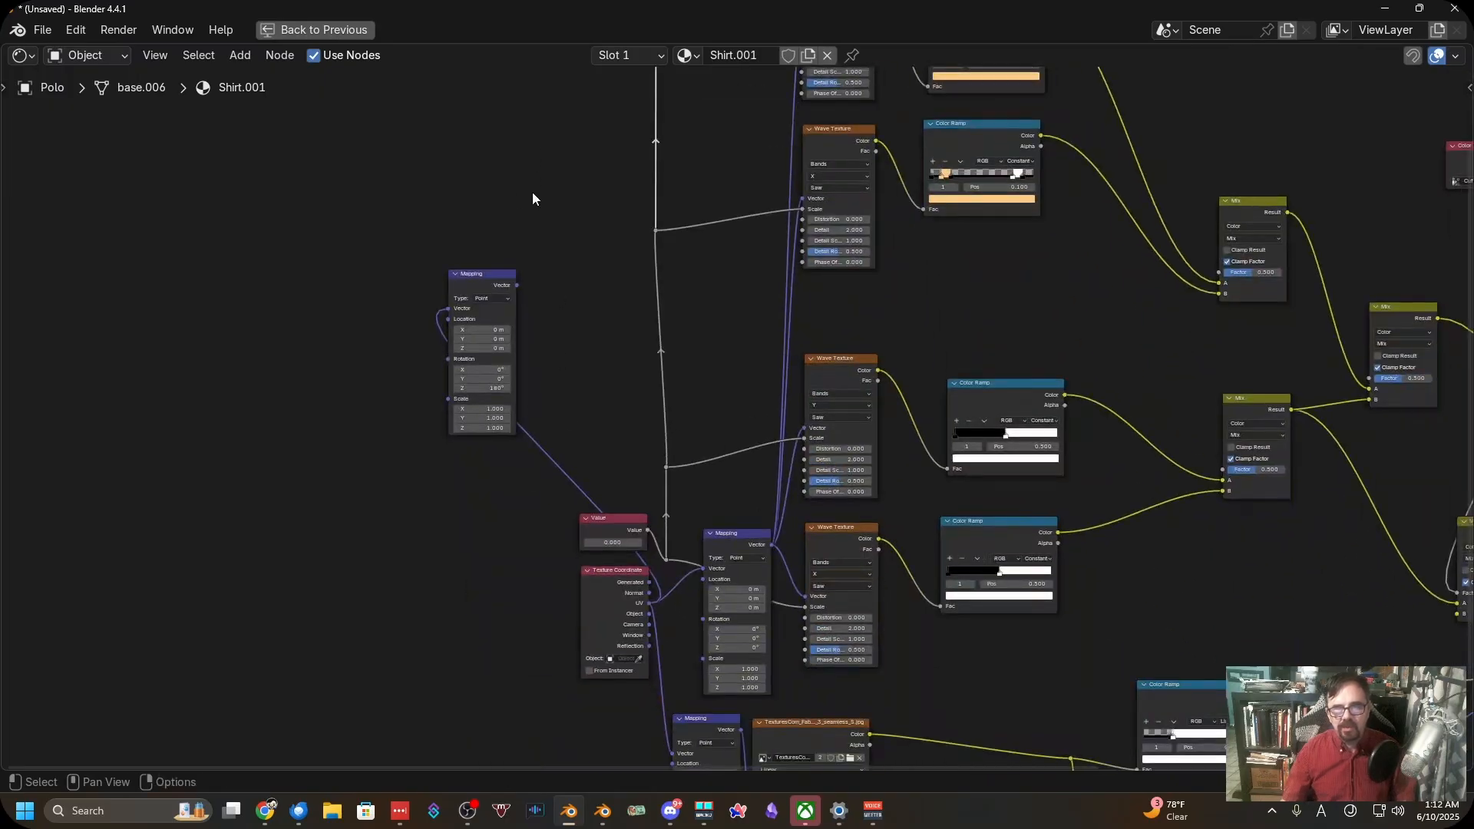
drag(476, 309, 722, 313)
Add one reroute point beside the Texture Coordinate's UV output and another on its link beside the fabric texture's Mapping node
scroll(586, 414, up, 3)
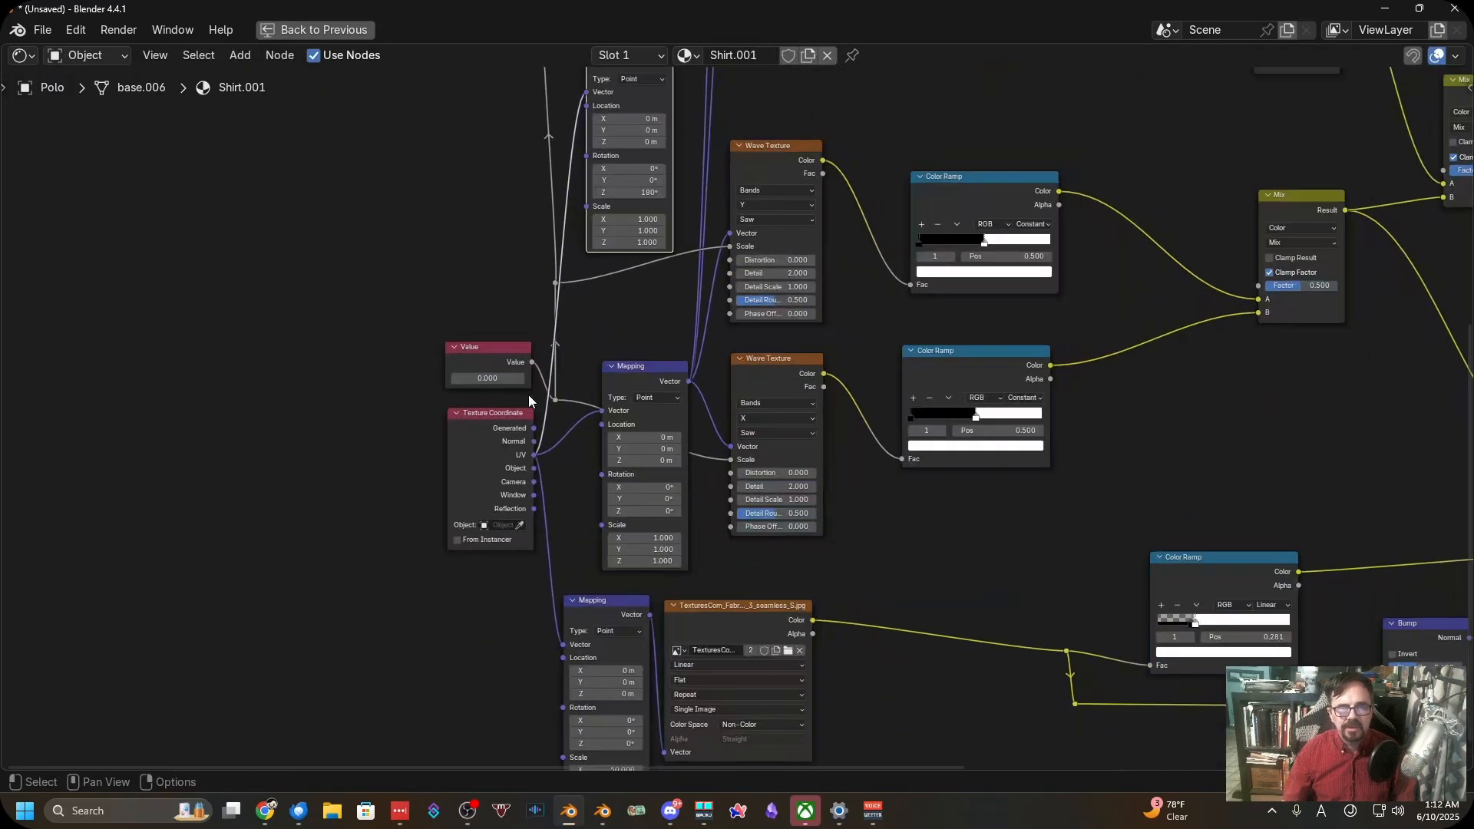
shift+right_drag(505, 541, 507, 540)
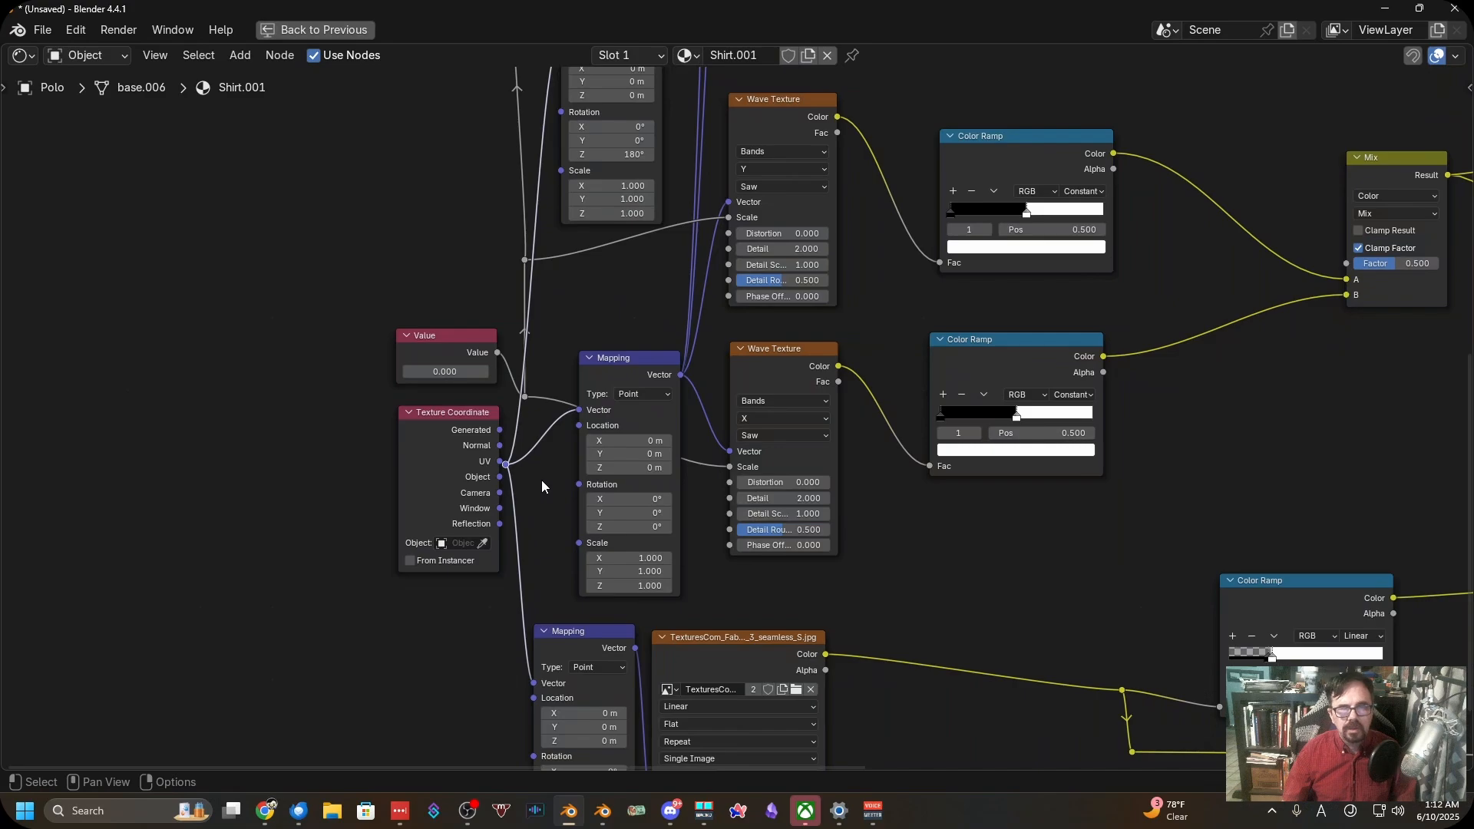
key(g)
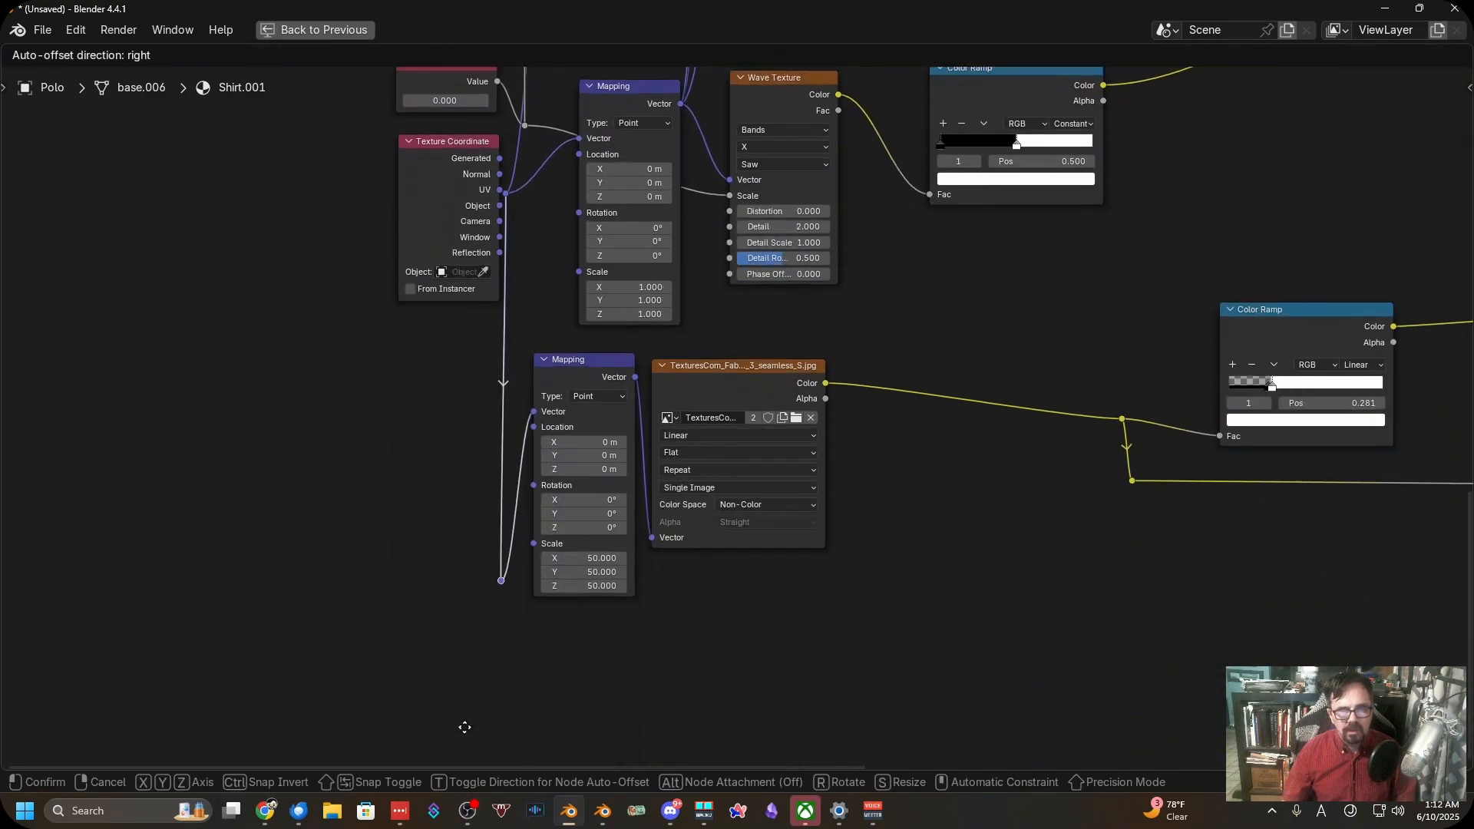
click(481, 554)
middle_drag(498, 312, 476, 536)
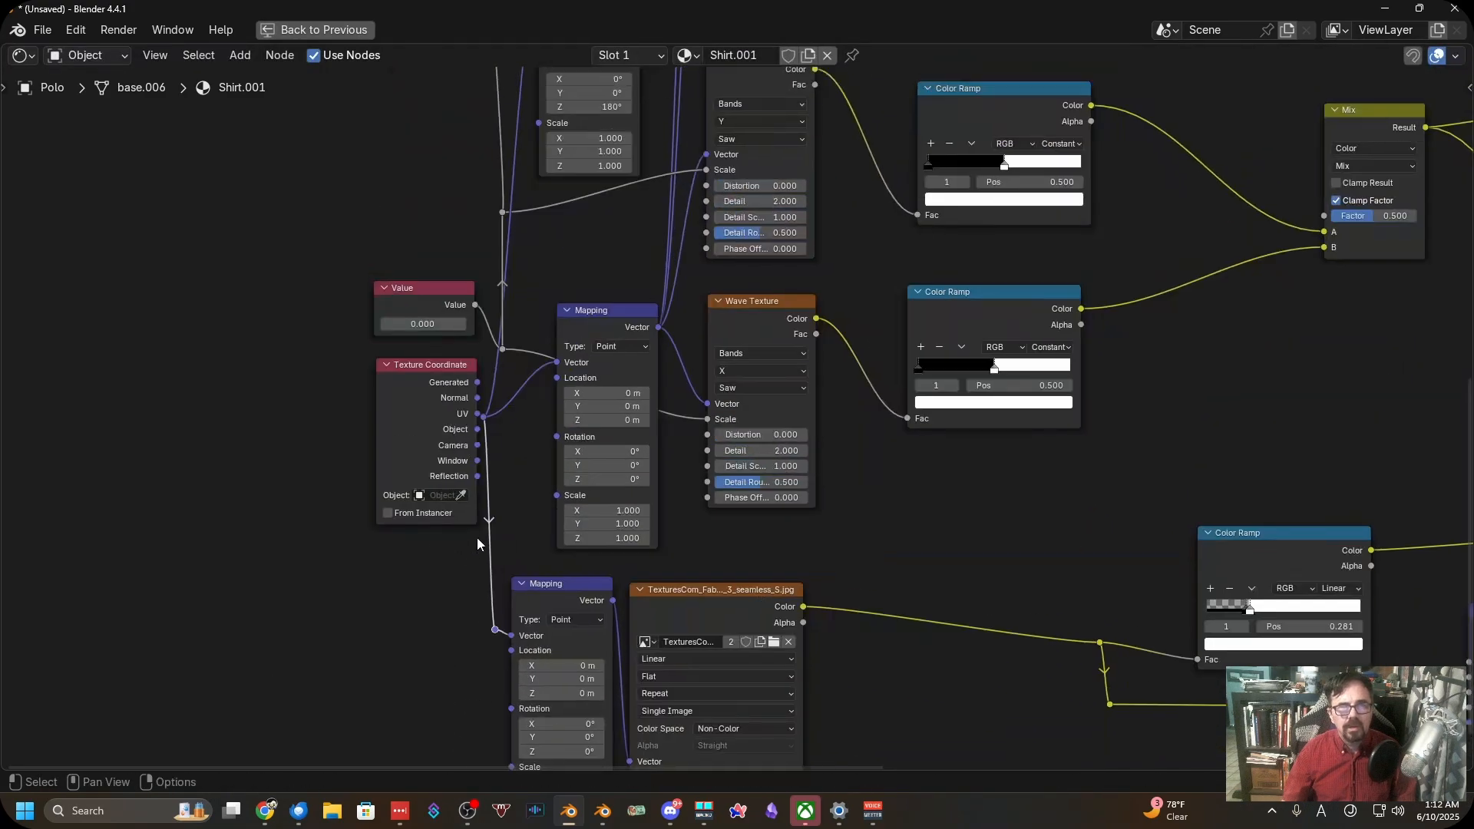
Add a reroute point to the UV link feeding the 180° Mapping node and place it beside that node's Vector input
scroll(481, 537, up, 4)
shift+middle_drag(407, 407, 565, 769)
shift+right_drag(528, 386, 525, 382)
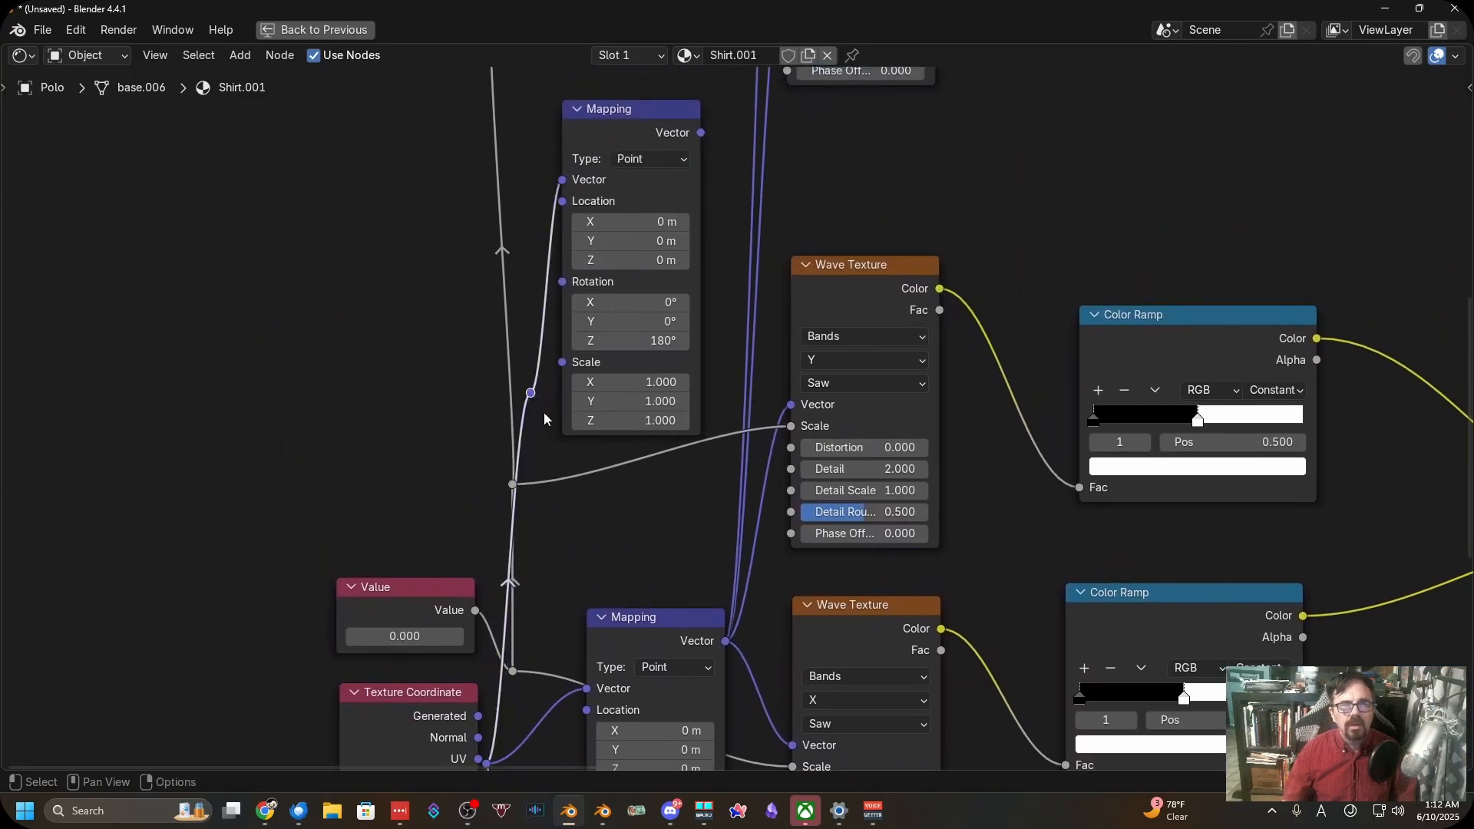
key(g)
click(492, 186)
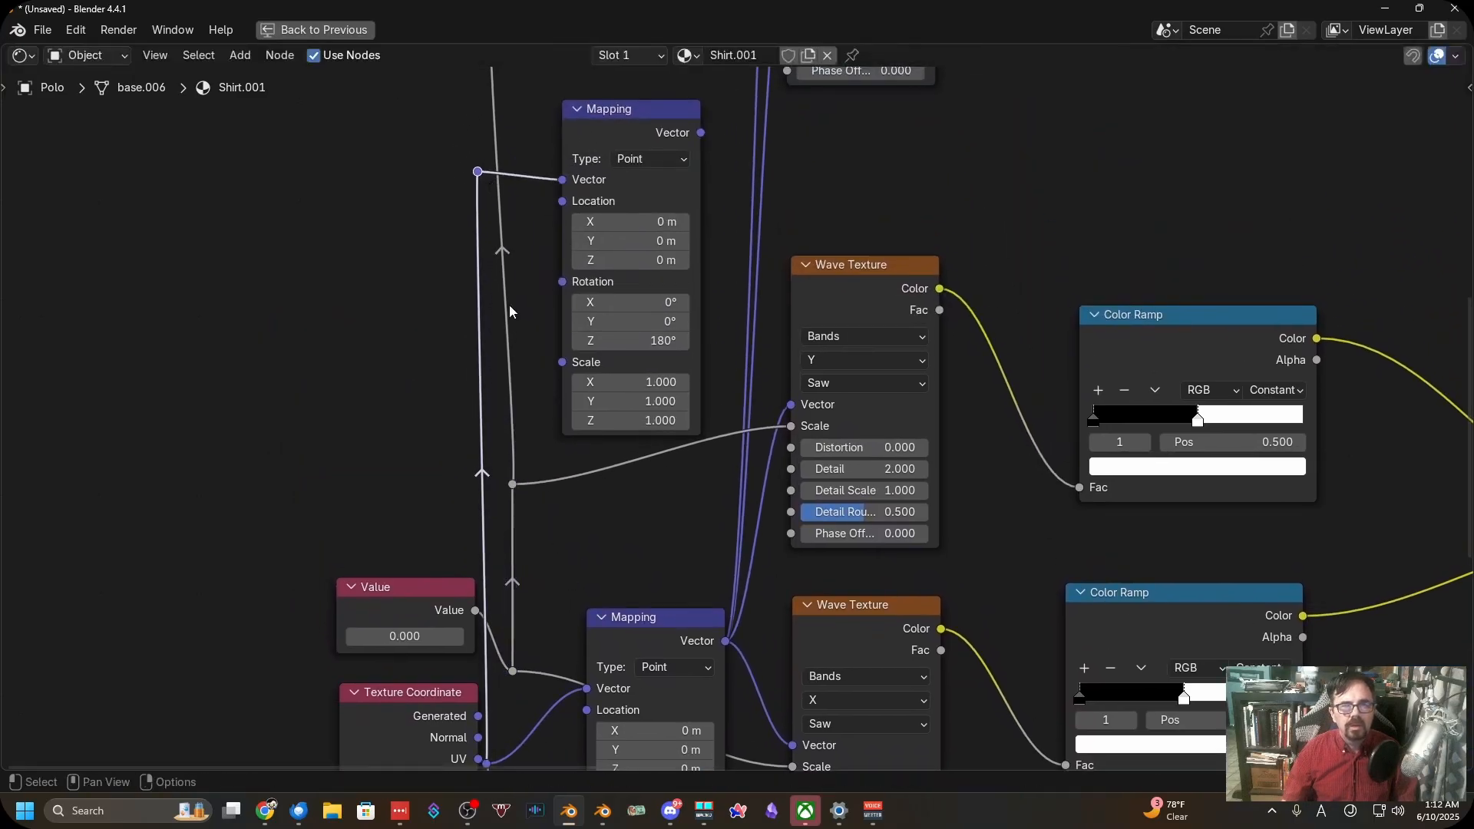
Move the Texture Coordinate and Value nodes farther from the rerouted links and nudge the 180° Mapping node
shift+middle_drag(427, 492, 400, 350)
scroll(405, 360, down, 3)
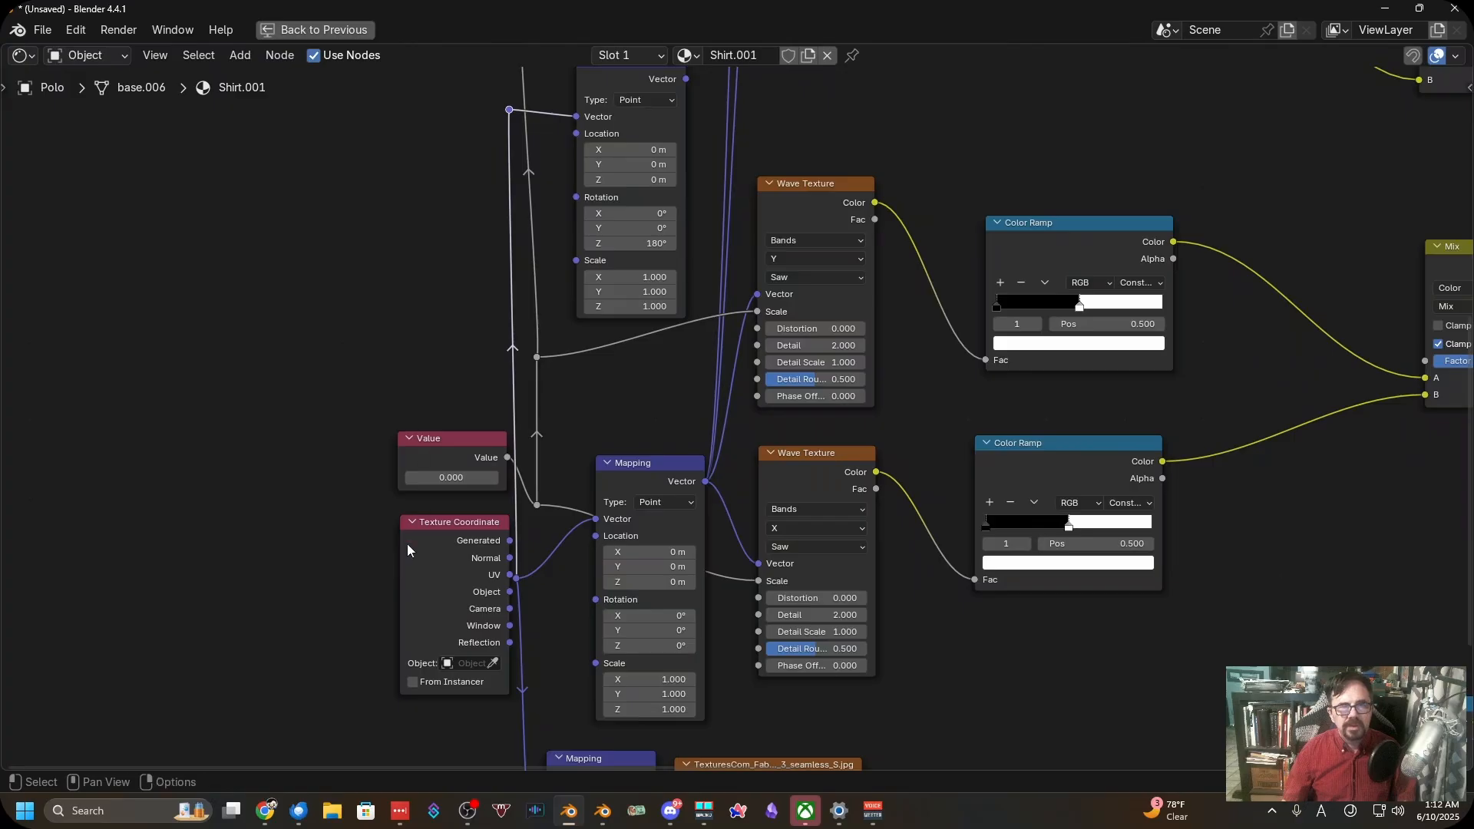
drag(407, 544, 350, 551)
drag(430, 461, 395, 477)
scroll(432, 443, down, 1)
scroll(431, 442, down, 1)
middle_drag(494, 385, 553, 459)
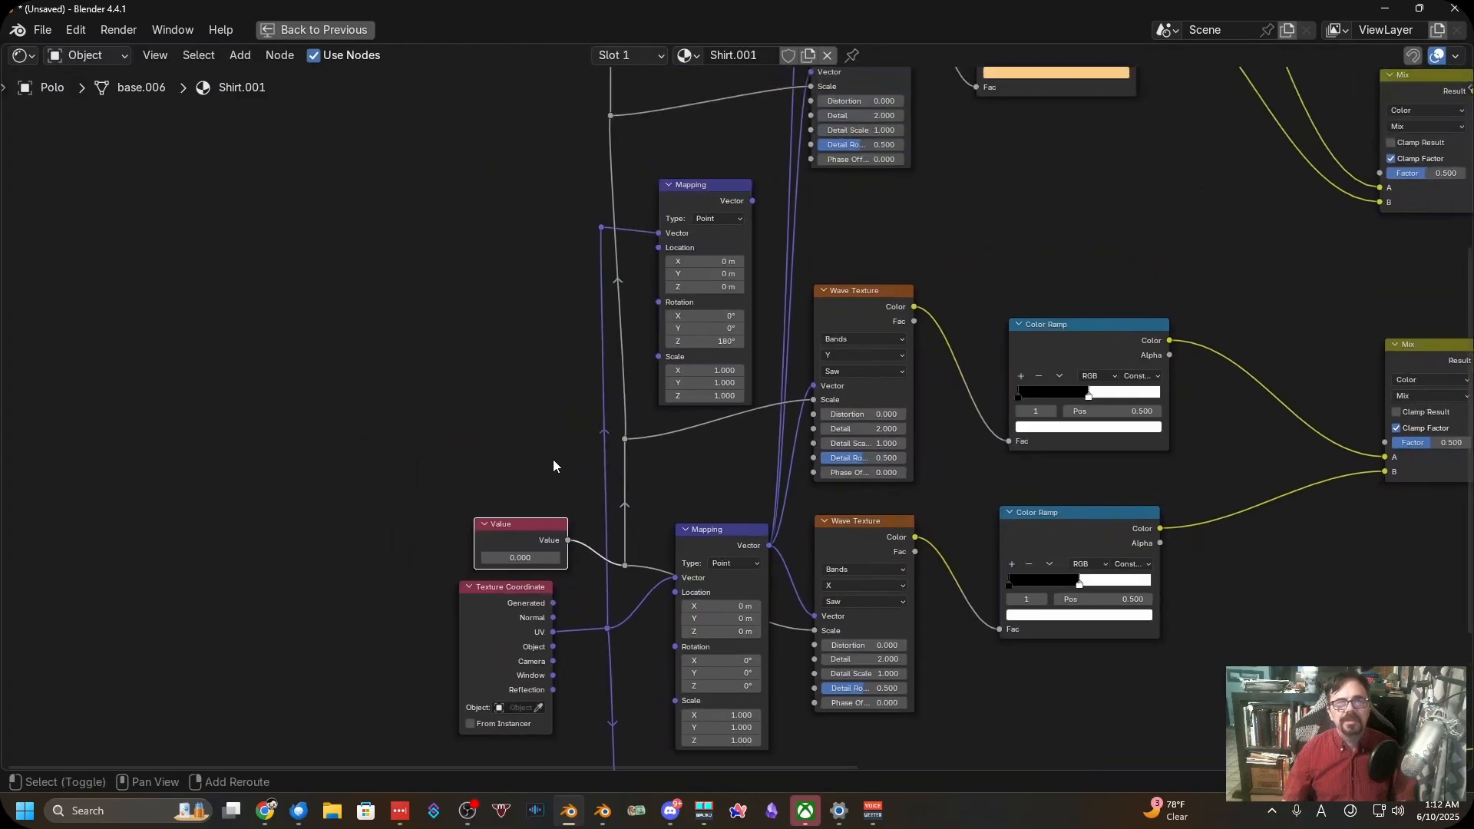
mouse_move(706, 215)
mouse_down()
mouse_move(684, 216)
mouse_move(715, 215)
mouse_up()
Connect the 180° Mapping node's Vector output to the Vector input of the topmost Y-direction Wave Texture
middle_drag(835, 500, 672, 348)
scroll(676, 361, down, 2)
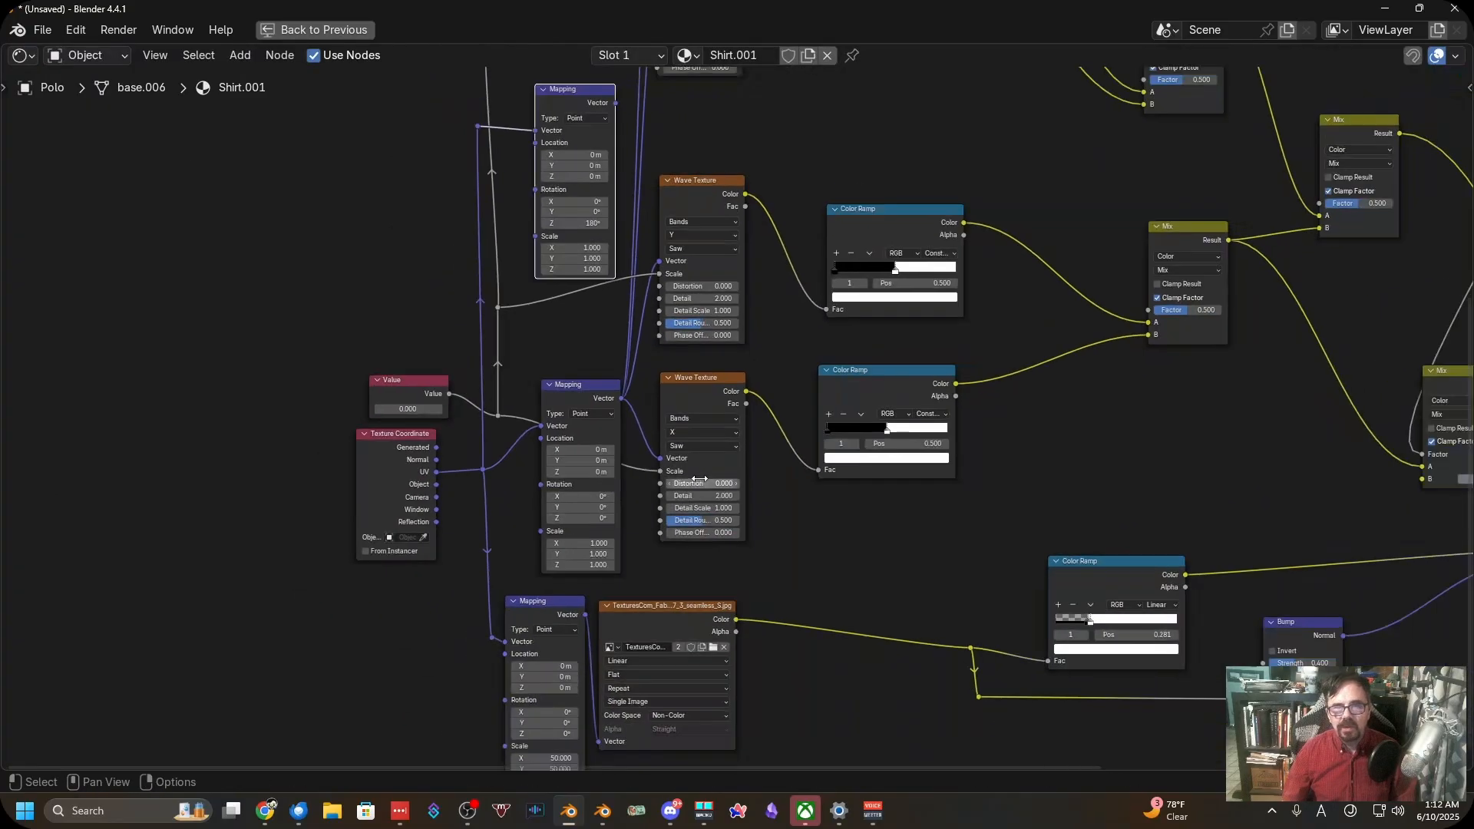
middle_drag(687, 491, 697, 697)
middle_drag(615, 509, 626, 620)
scroll(625, 443, up, 1)
middle_drag(517, 215, 543, 392)
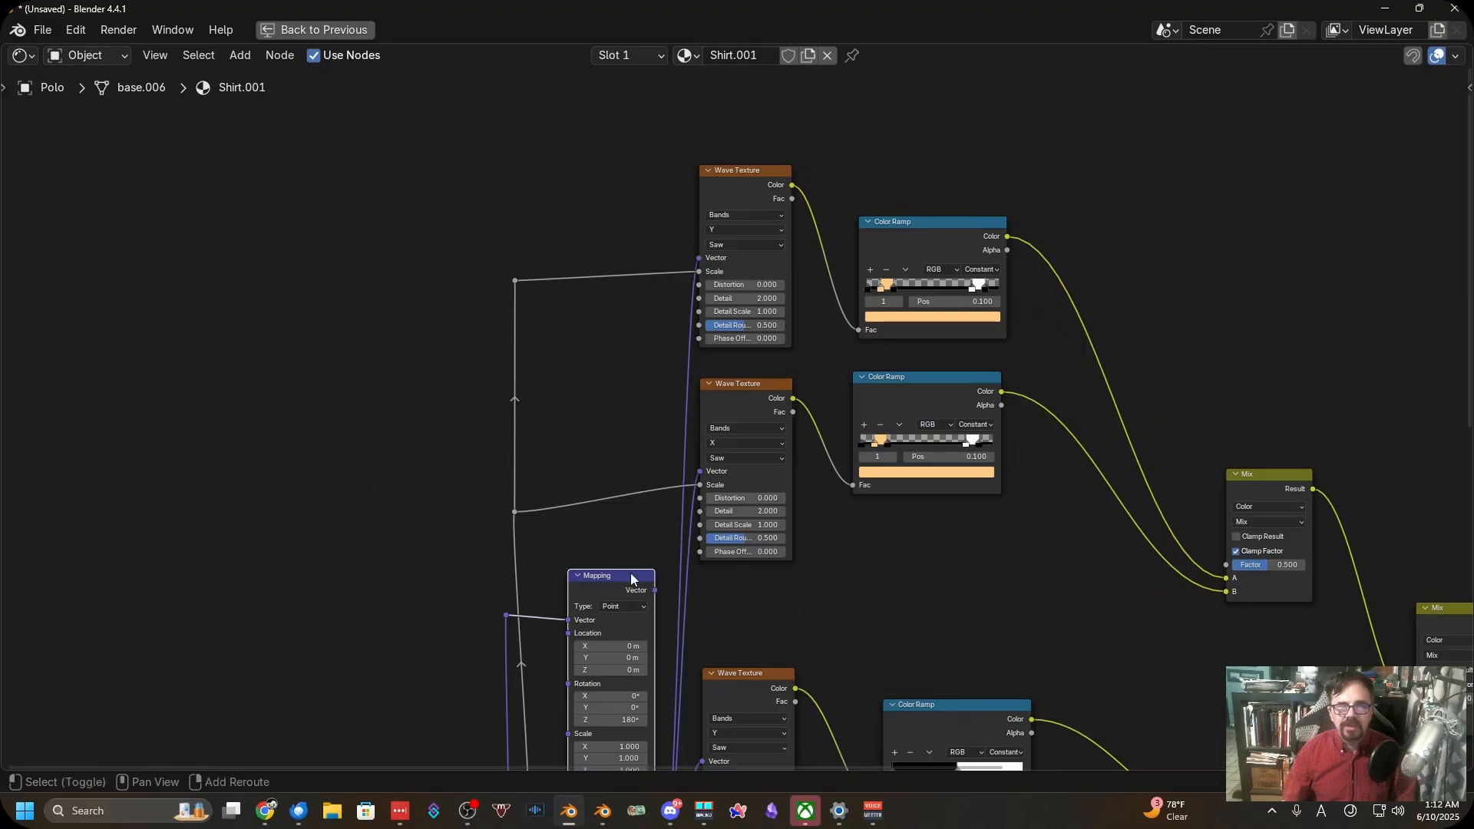
middle_drag(630, 590, 604, 572)
drag(603, 575, 647, 243)
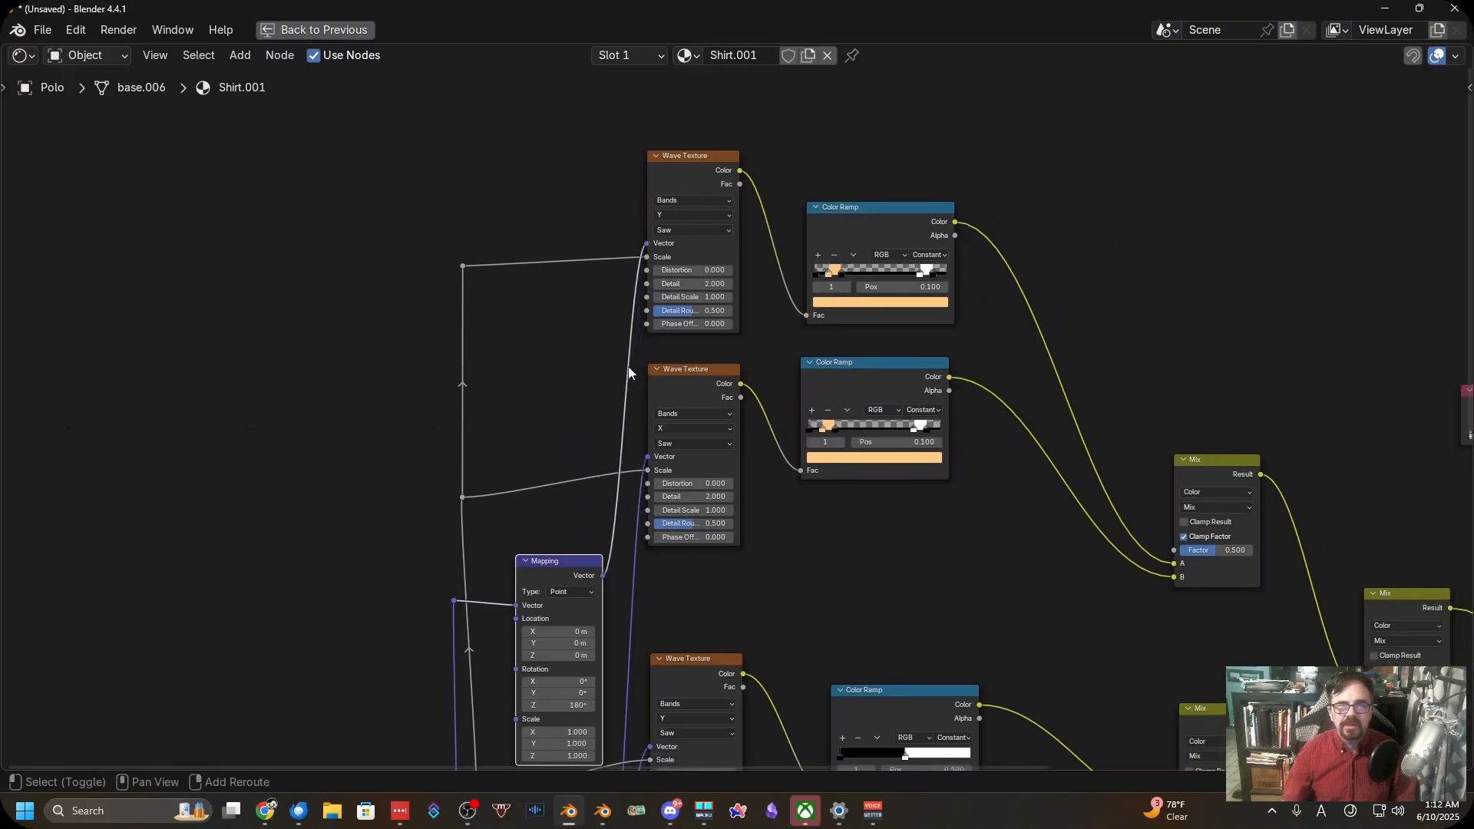
Connect the 180° Mapping node's Vector output to the Vector input of the lower Y-direction Wave Texture
middle_drag(561, 673, 506, 321)
scroll(537, 468, up, 2)
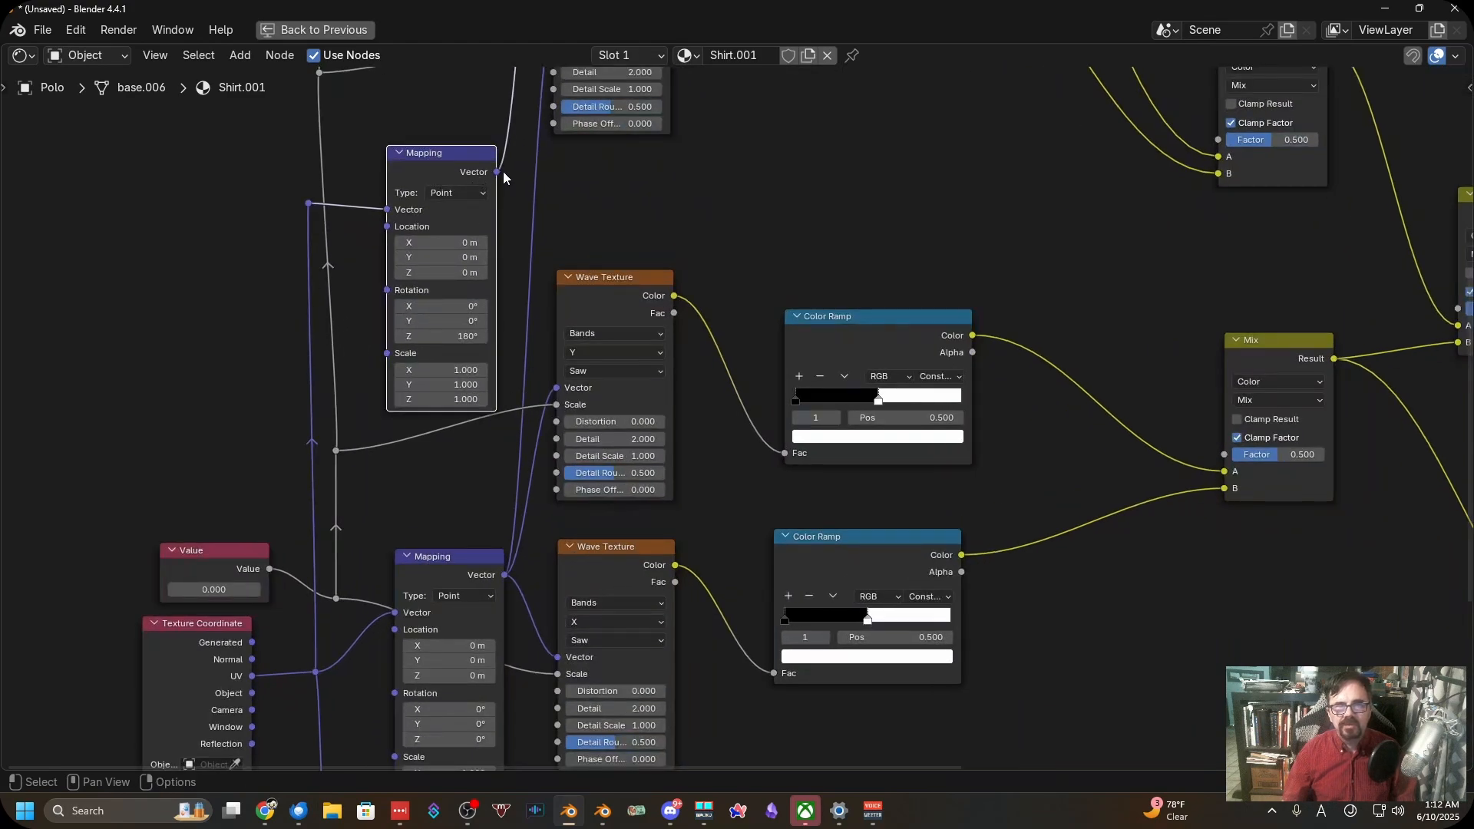
drag(499, 172, 559, 393)
scroll(558, 393, down, 3)
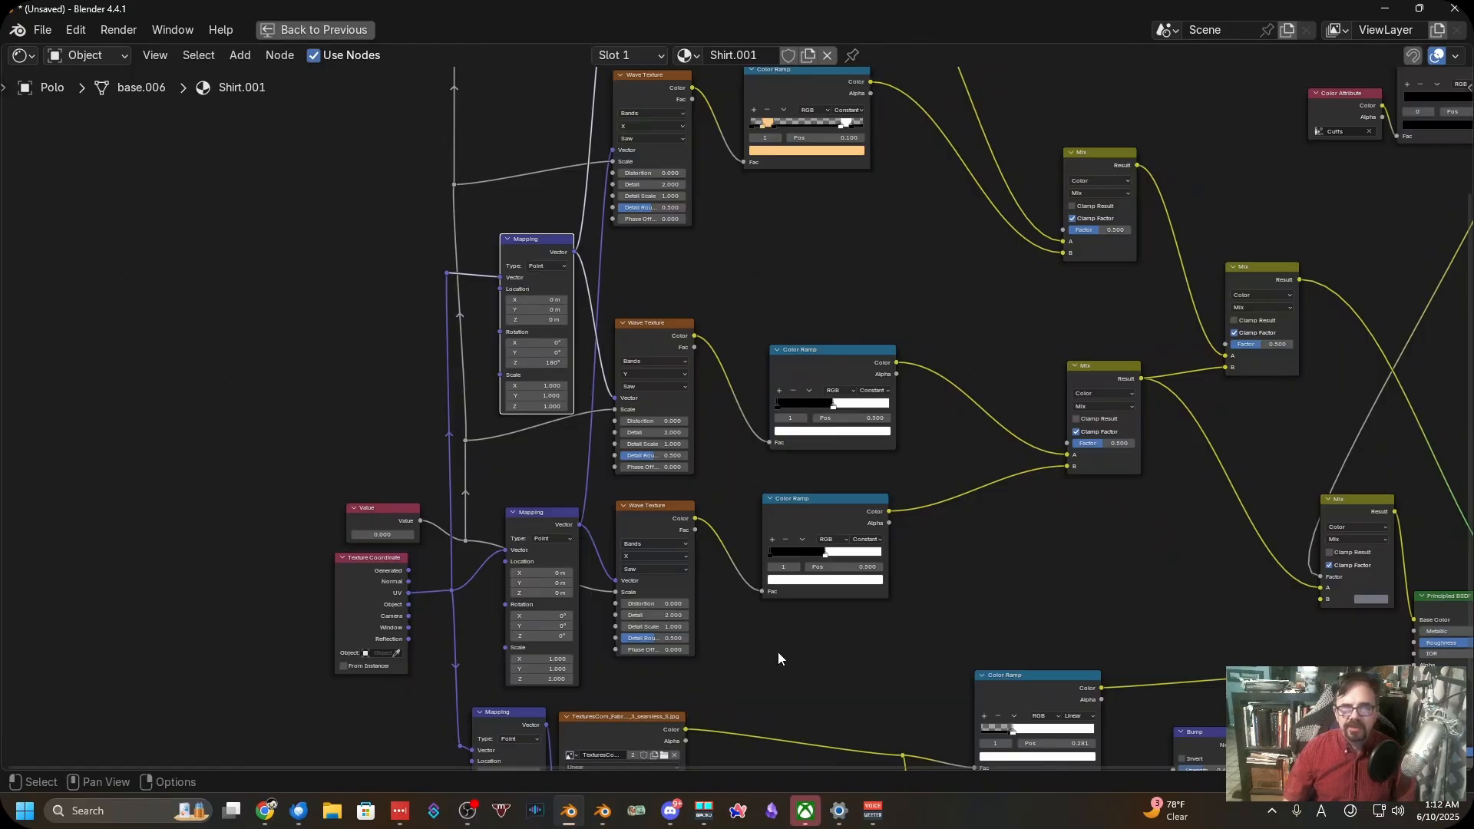
Set the bands direction to Diagonal on the two lower Wave Textures that feed the black-and-white Color Ramps
scroll(777, 659, up, 3)
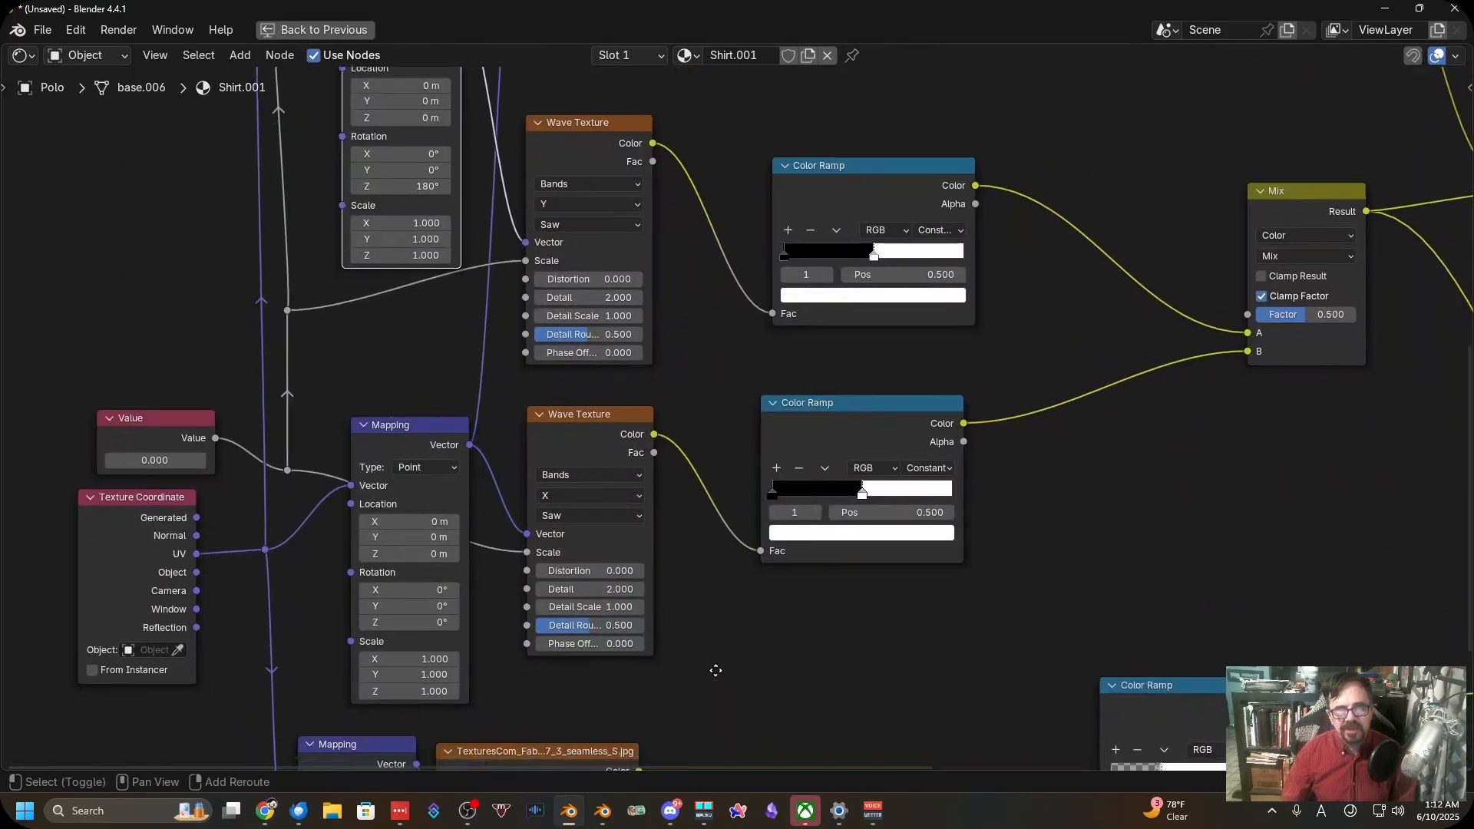
shift+middle_drag(715, 670, 723, 591)
scroll(532, 462, up, 2)
click(538, 415)
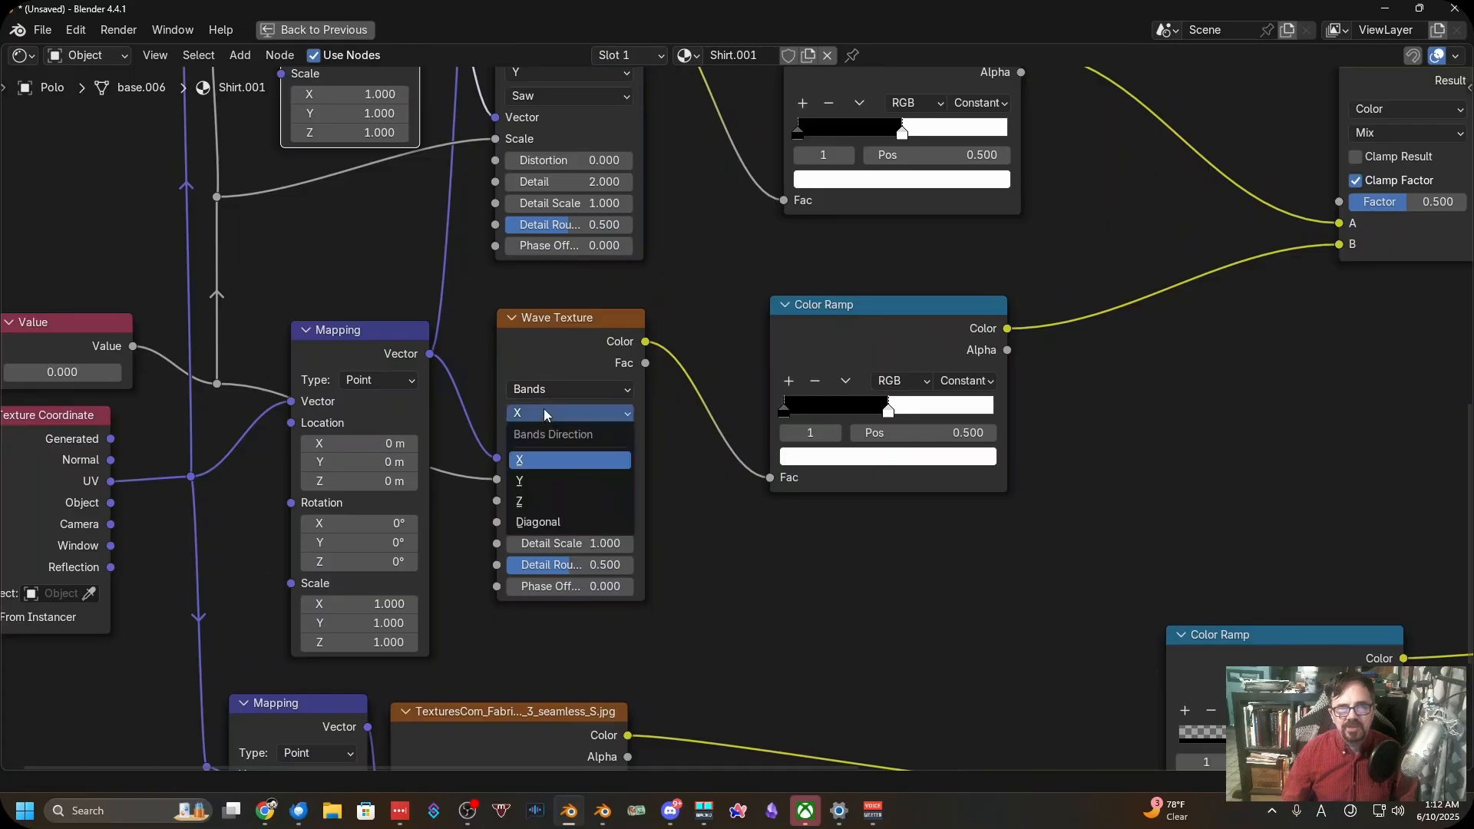
click(562, 523)
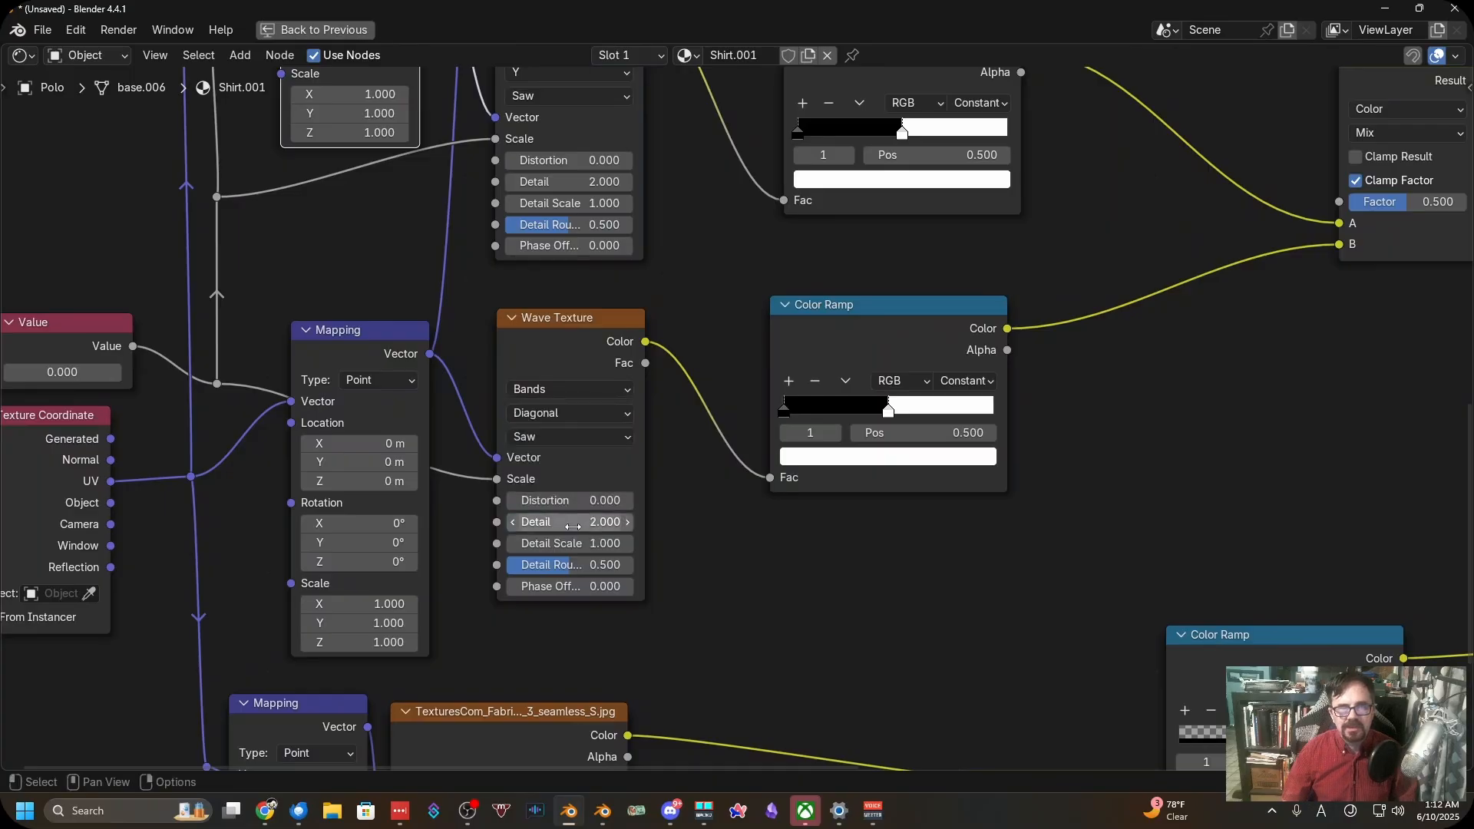
middle_drag(654, 495, 665, 25)
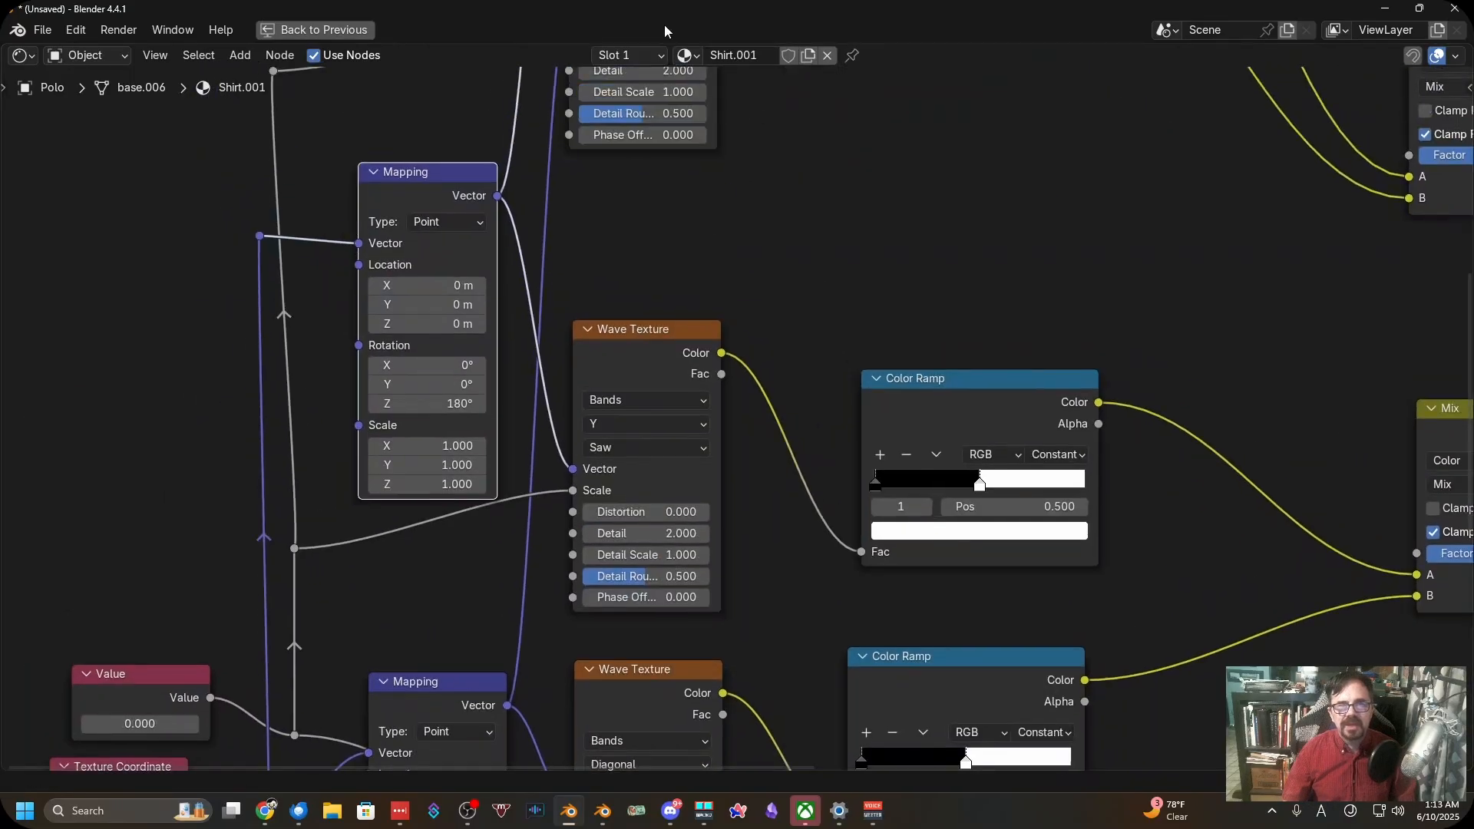
click(609, 424)
click(616, 537)
Set the bands direction to Diagonal on the two upper Wave Textures that feed the orange Color Ramps
middle_drag(625, 458, 645, 345)
click(693, 298)
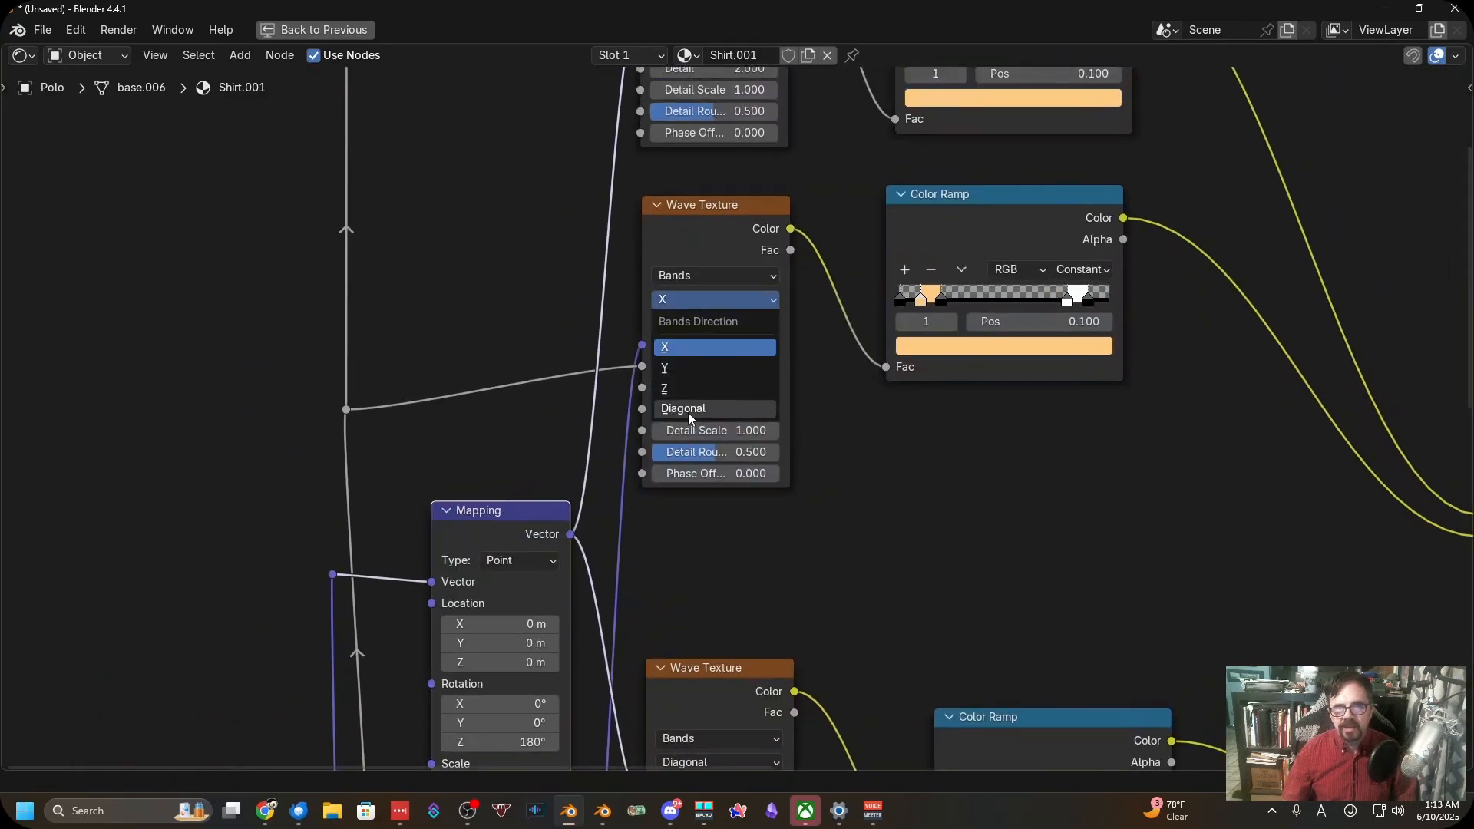
click(688, 413)
middle_drag(626, 272, 672, 625)
click(749, 315)
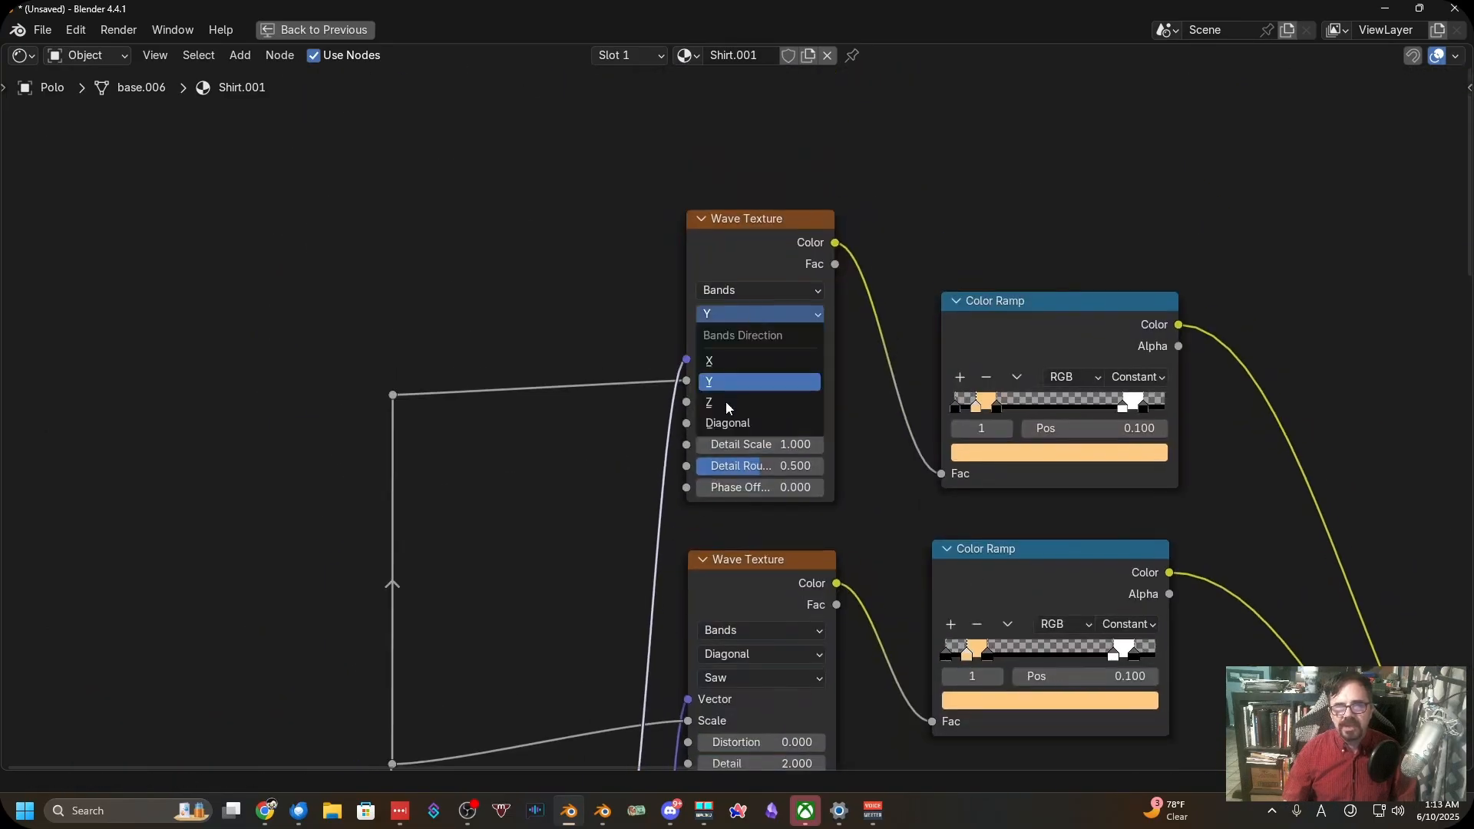
click(726, 423)
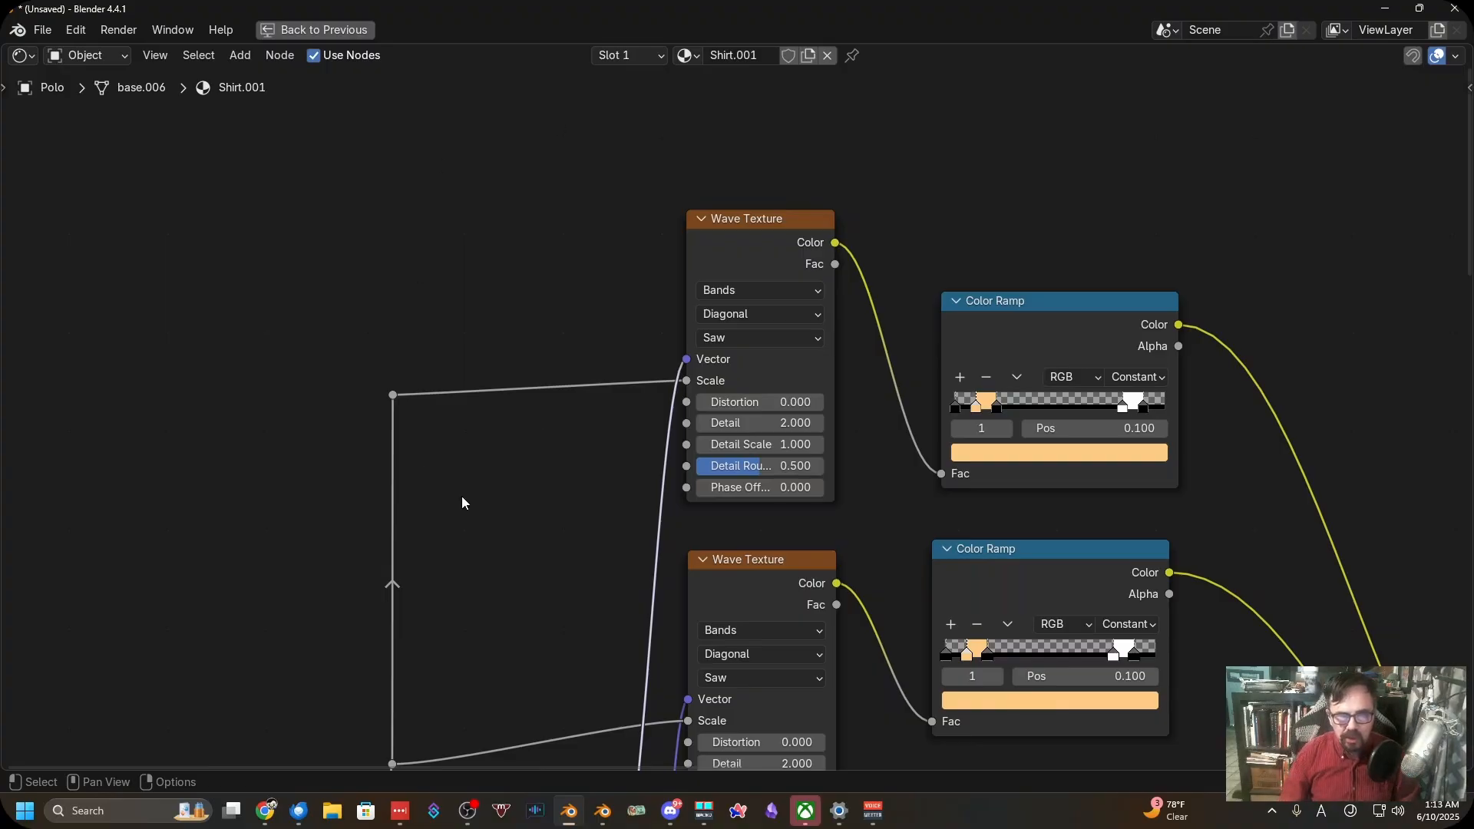
Restore the full Shading layout and preview the Mix node combining the two black-and-white Color Ramps on the shirt
scroll(462, 503, down, 1)
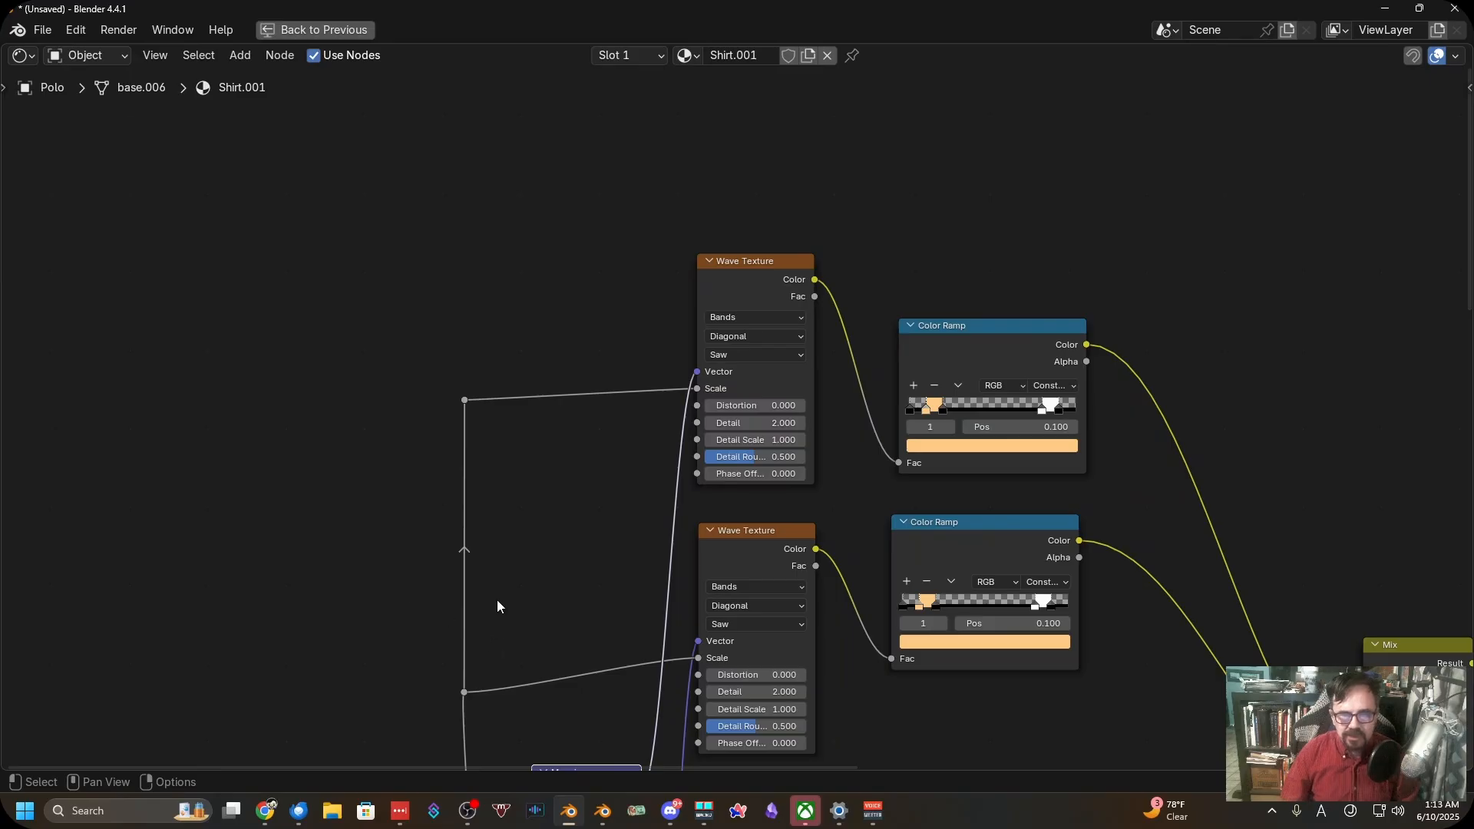
middle_drag(497, 607, 560, 382)
middle_drag(638, 490, 600, 421)
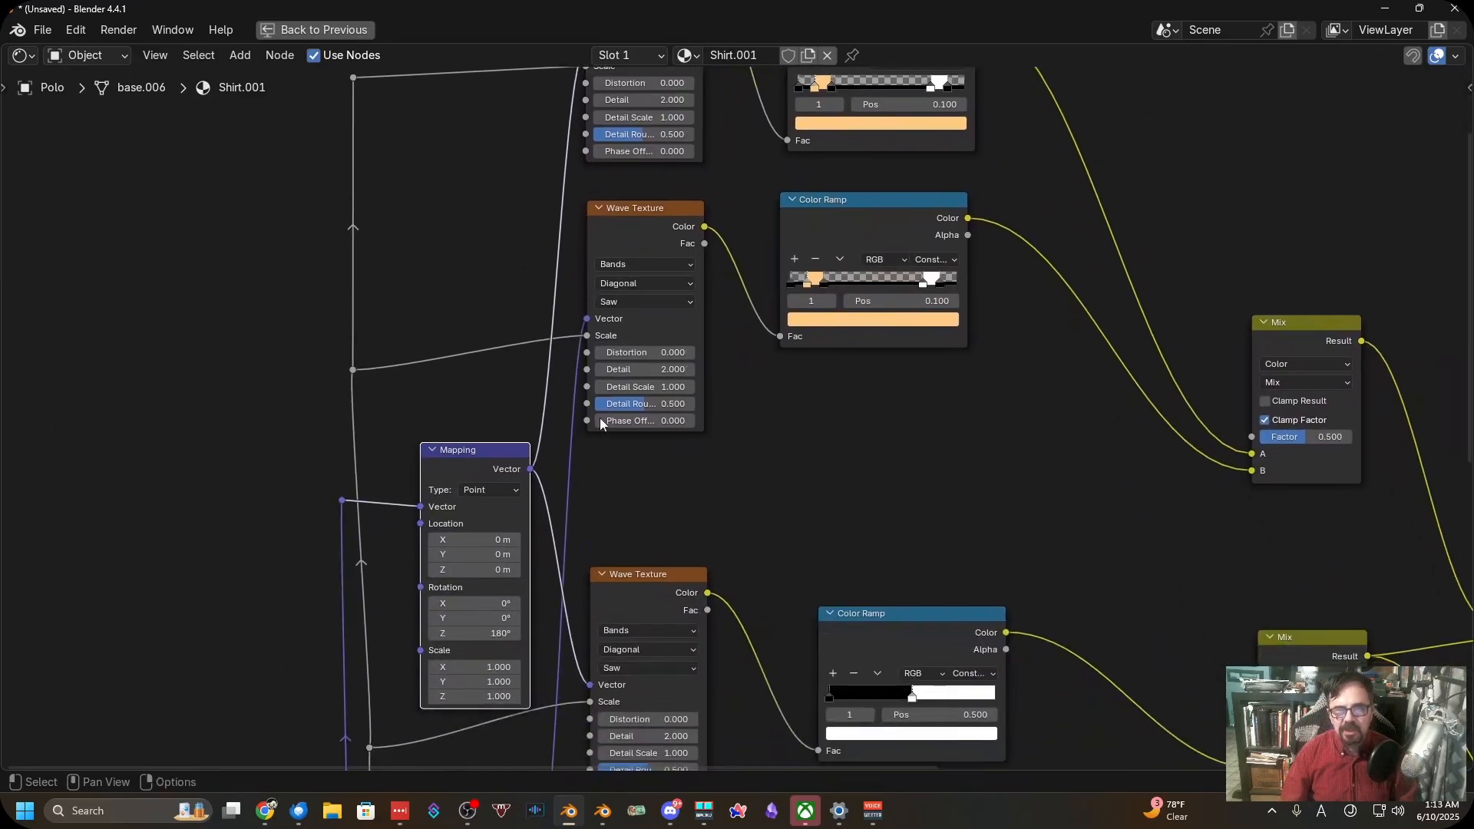
scroll(854, 488, down, 1)
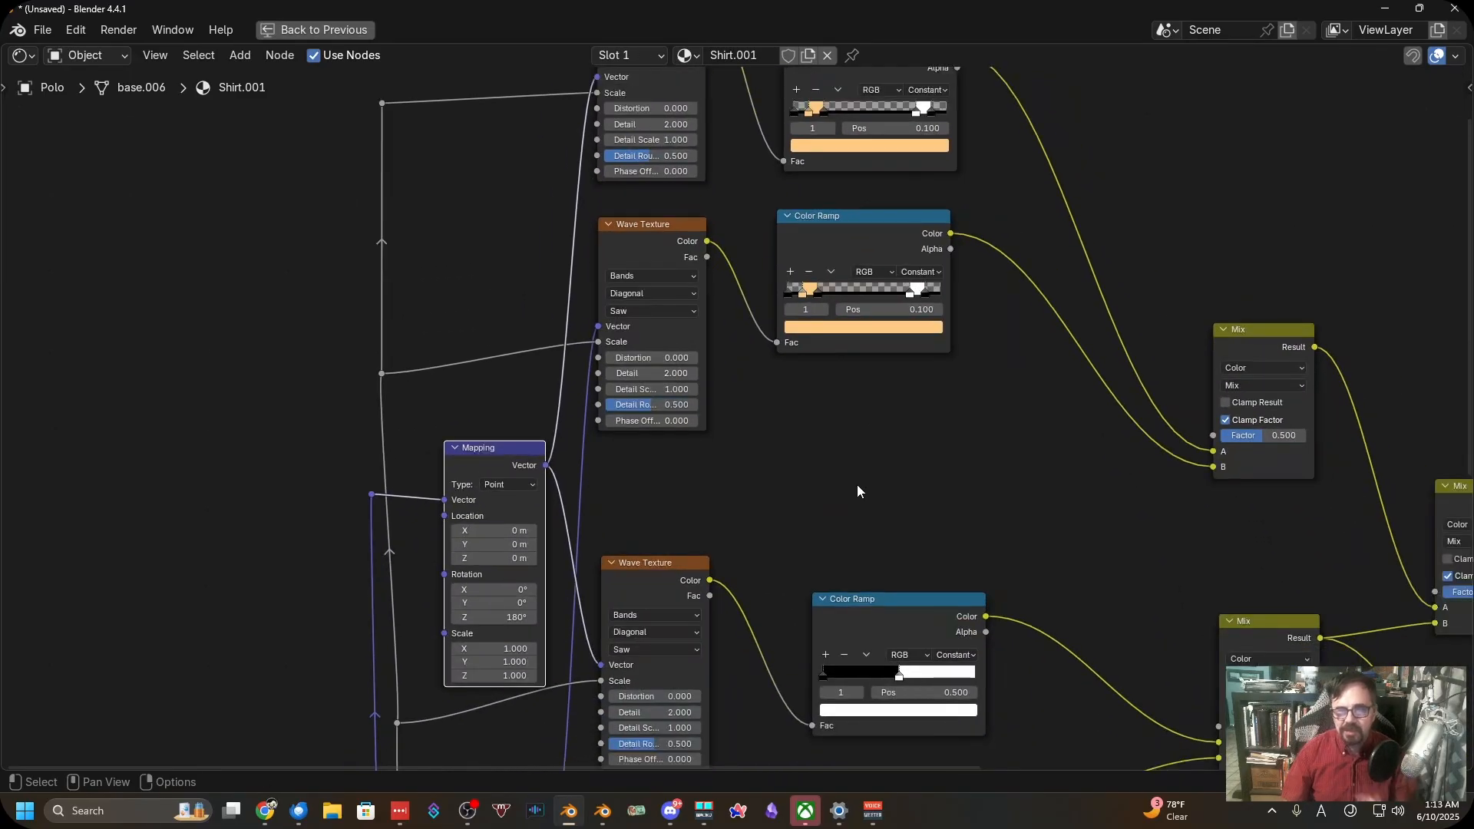
middle_drag(792, 467, 814, 391)
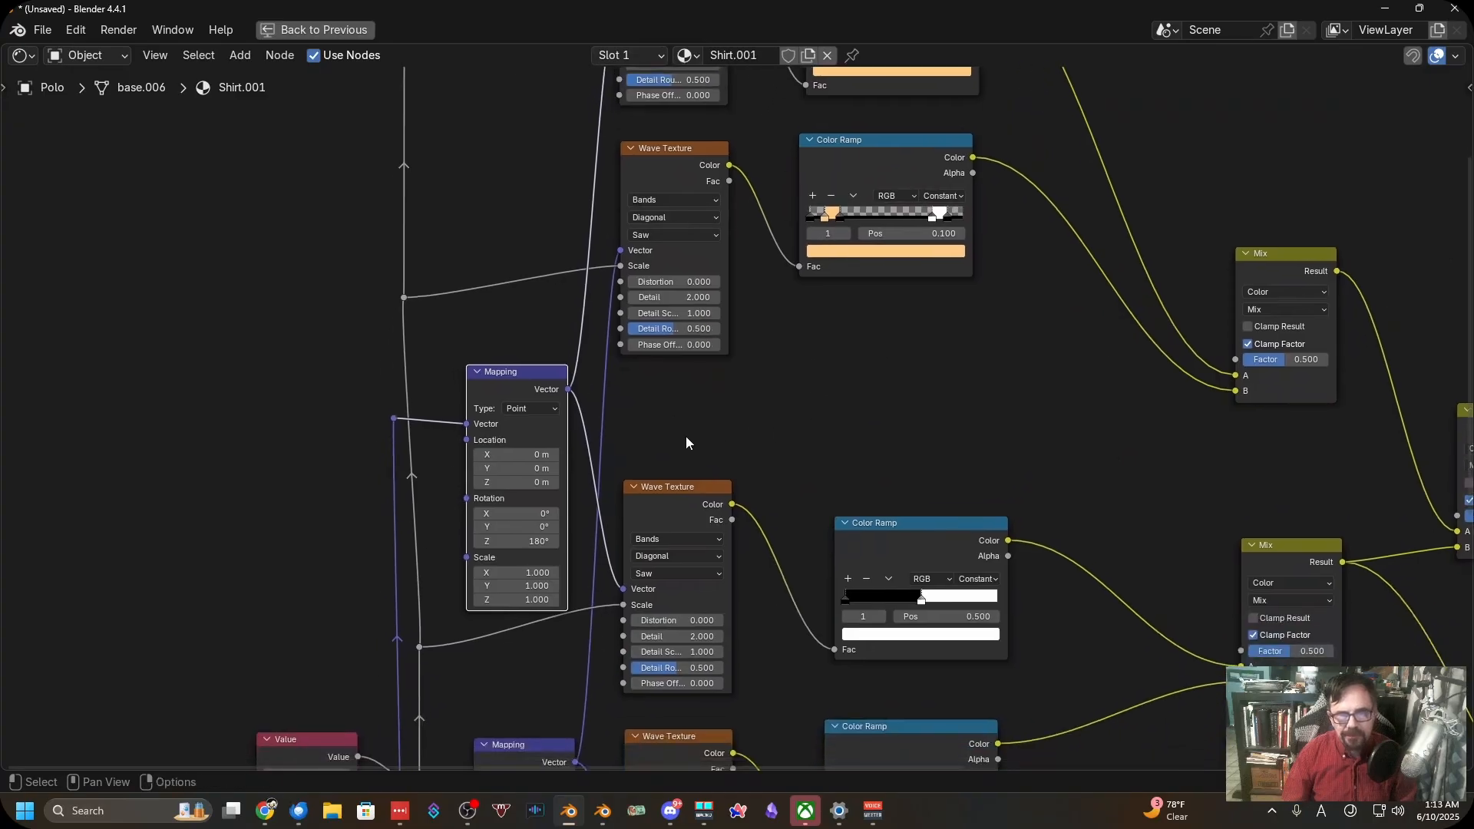
middle_drag(778, 437, 743, 379)
key(ctrl+space)
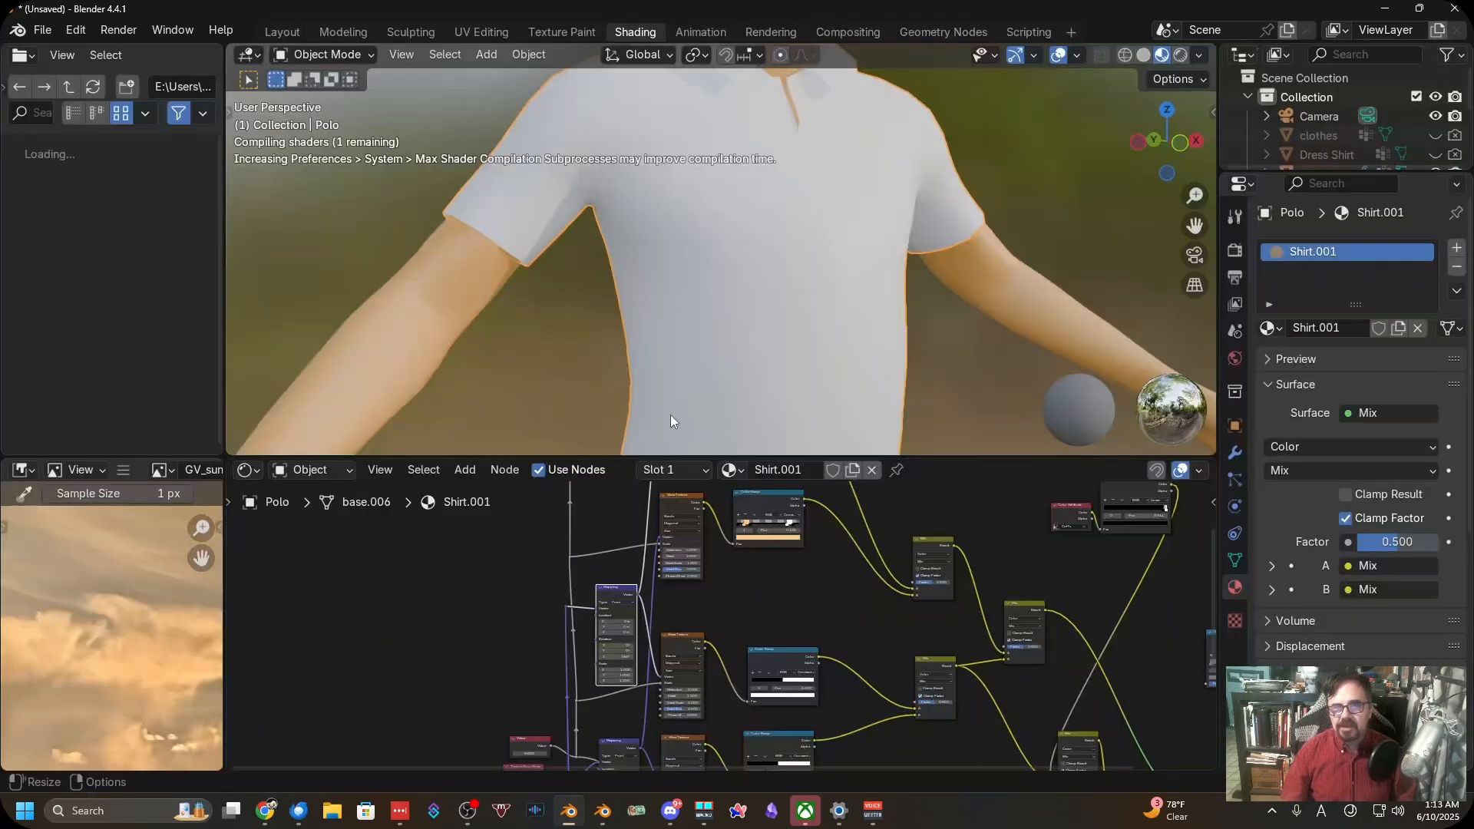
scroll(809, 582, down, 3)
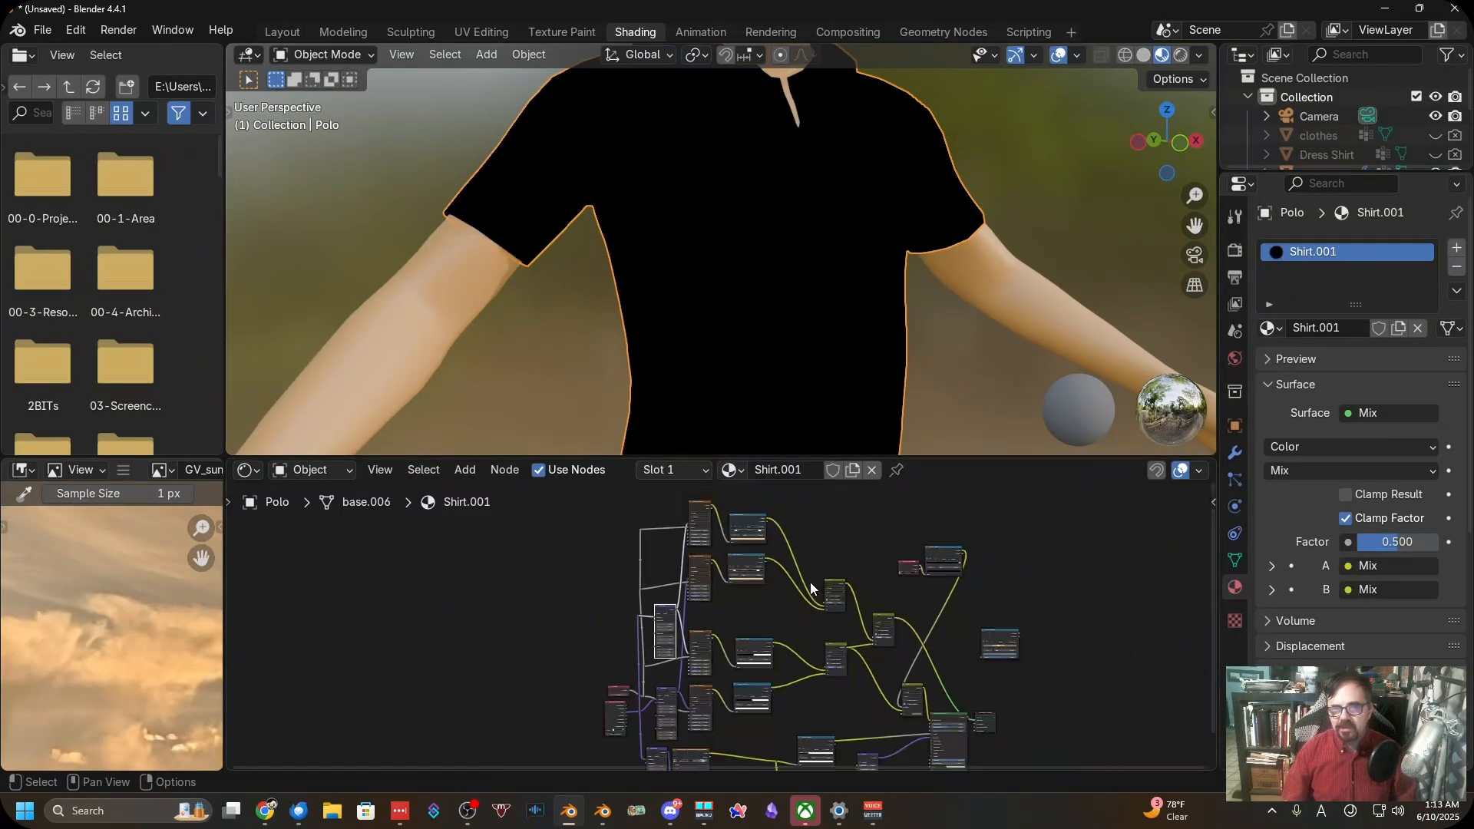
scroll(621, 530, up, 7)
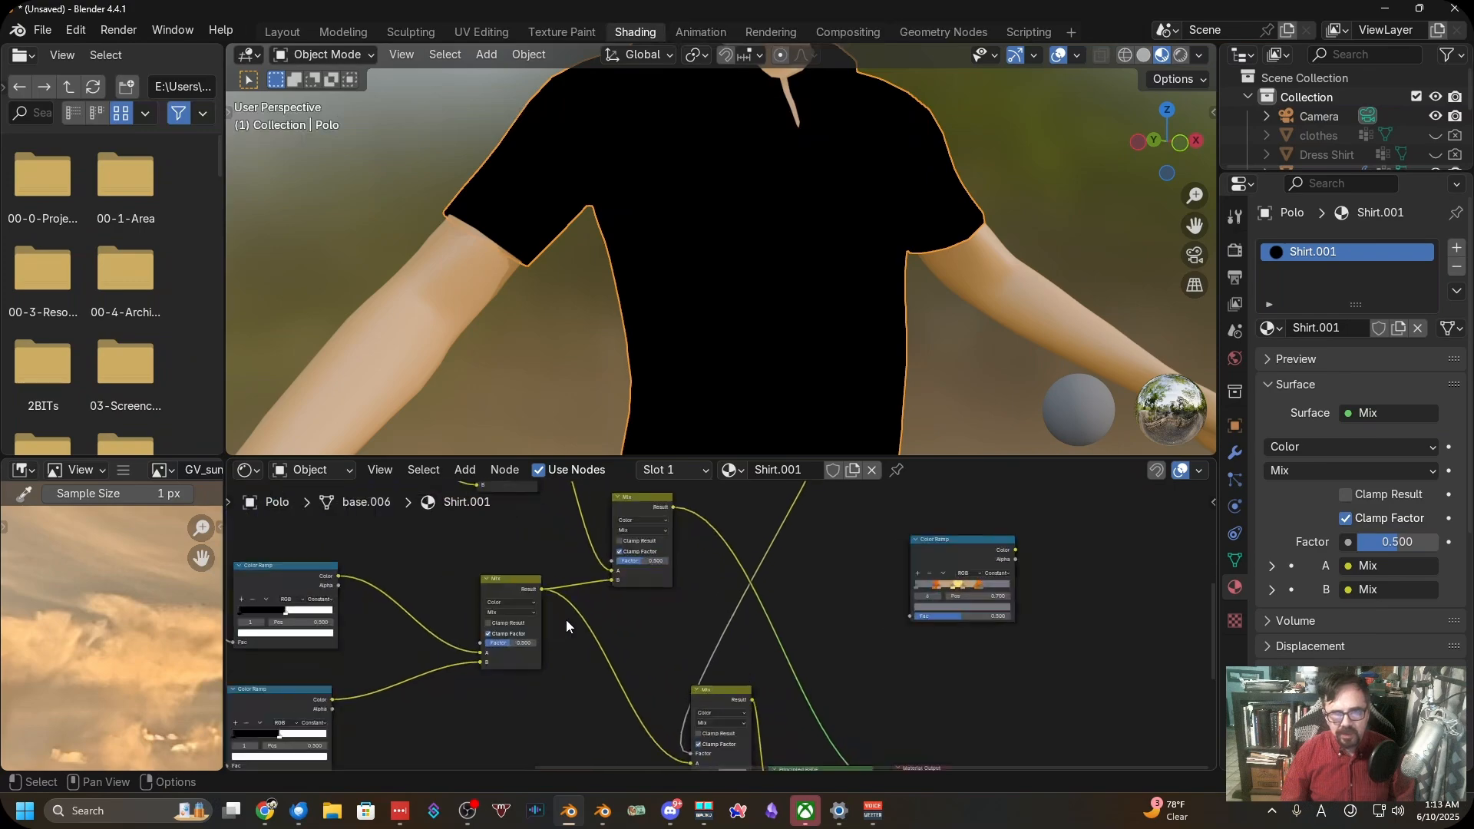
ctrl+shift+click(483, 564)
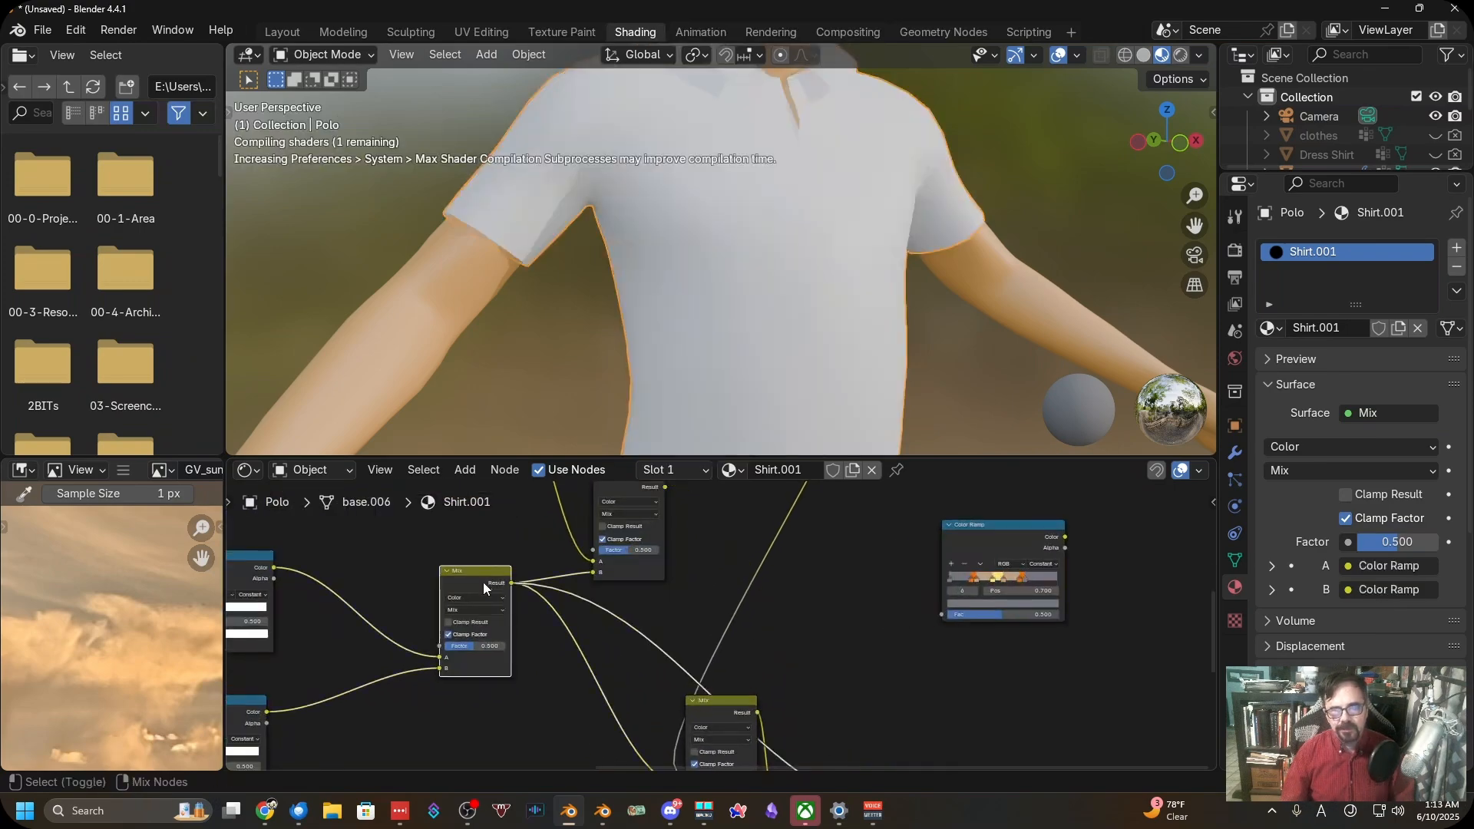
Set the Value node that drives the shared wave scale to 1
scroll(629, 597, up, 5)
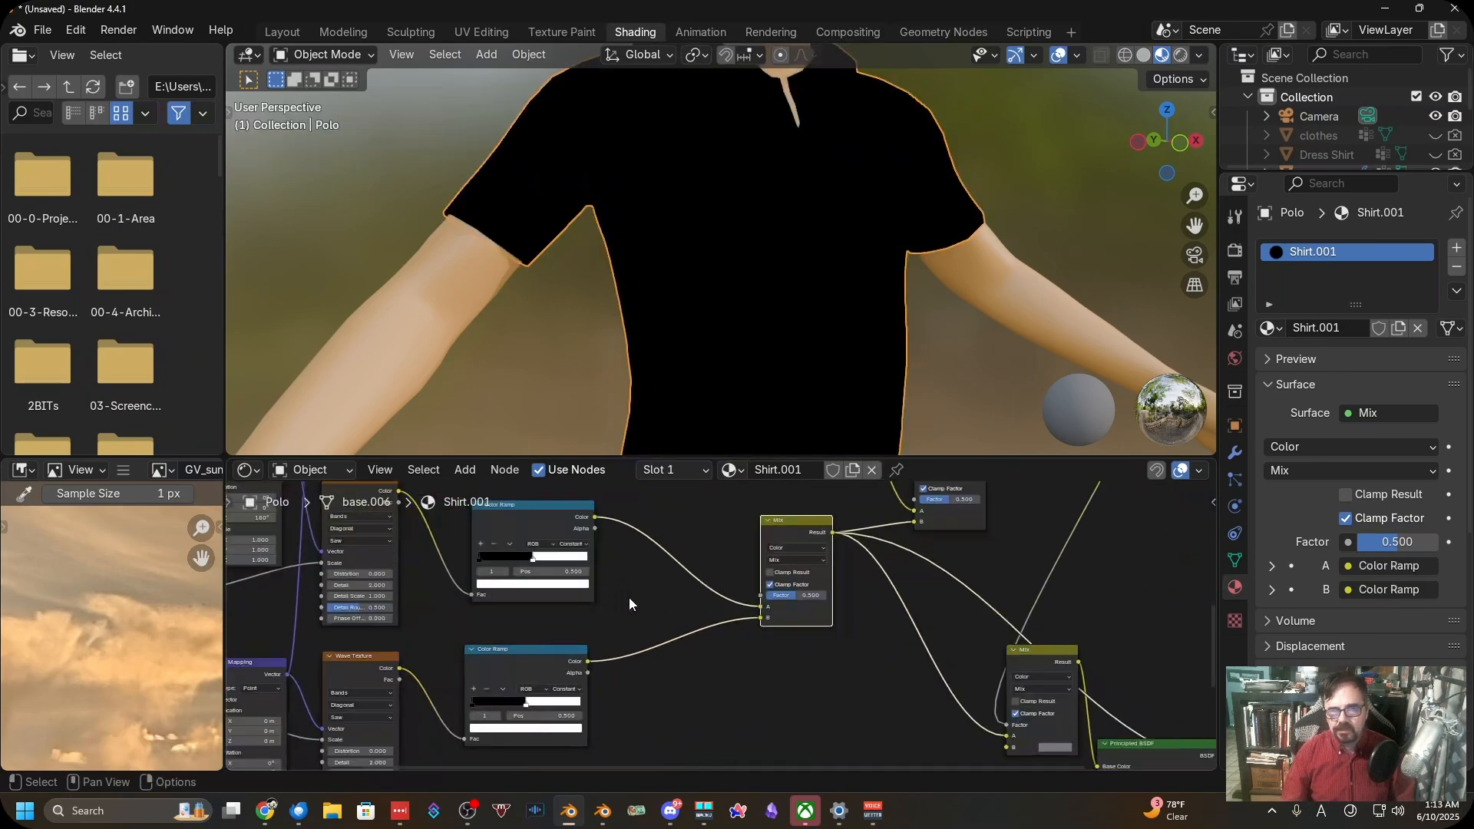
scroll(772, 552, down, 6)
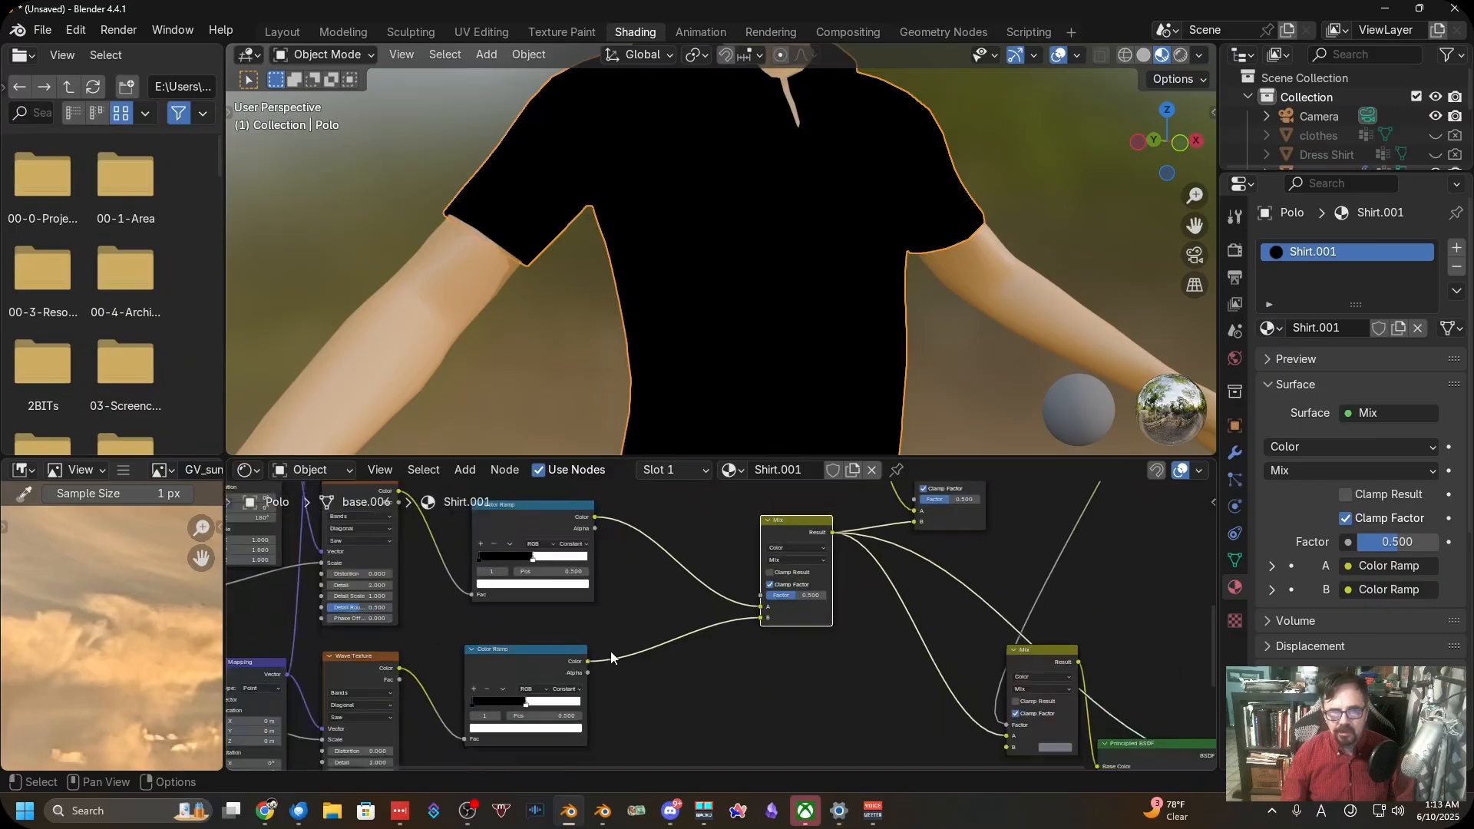
middle_drag(610, 651, 911, 560)
scroll(666, 625, up, 2)
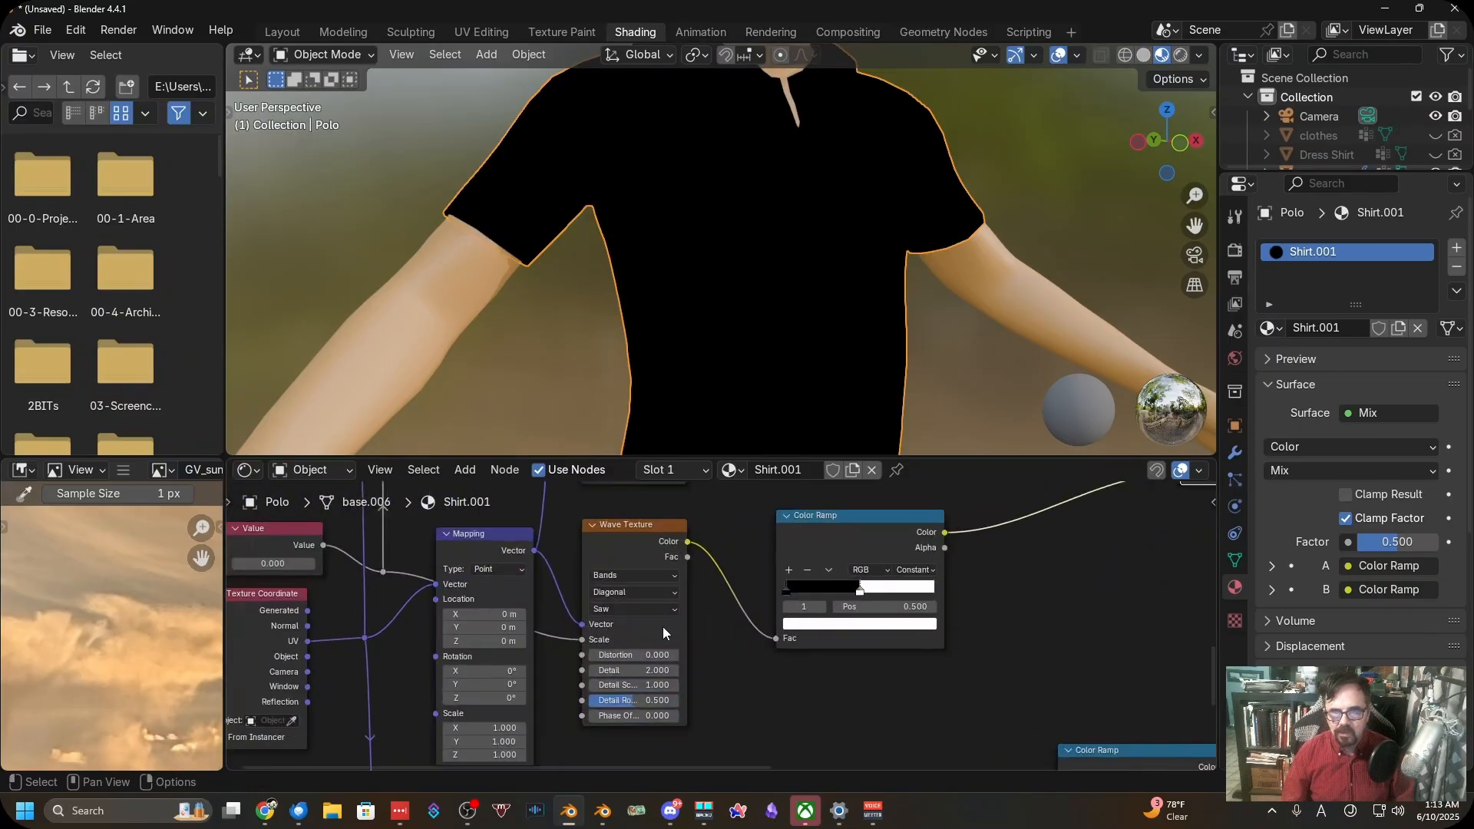
scroll(568, 629, up, 4)
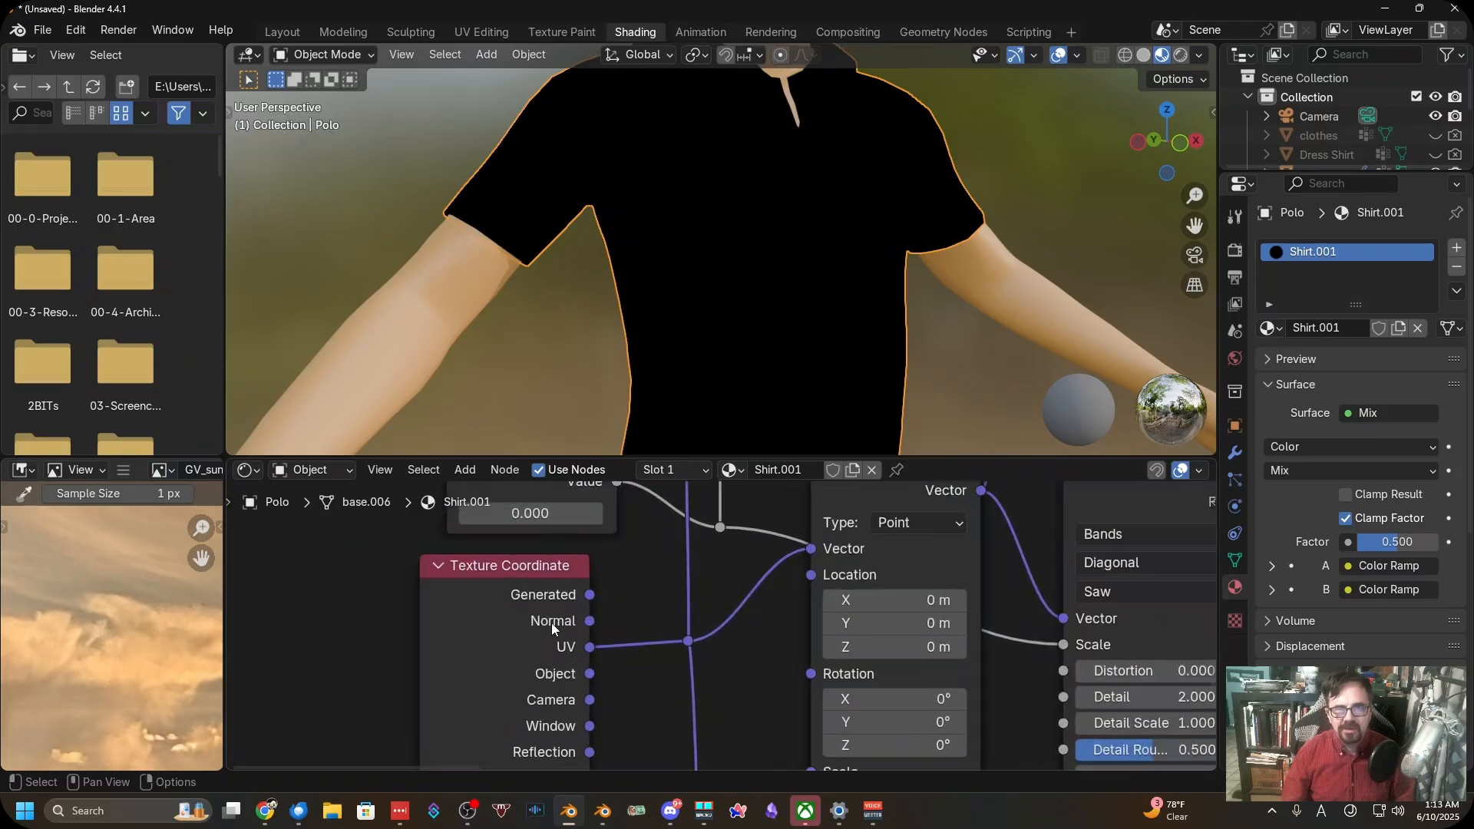
click(530, 513)
text(1)
key(Return)
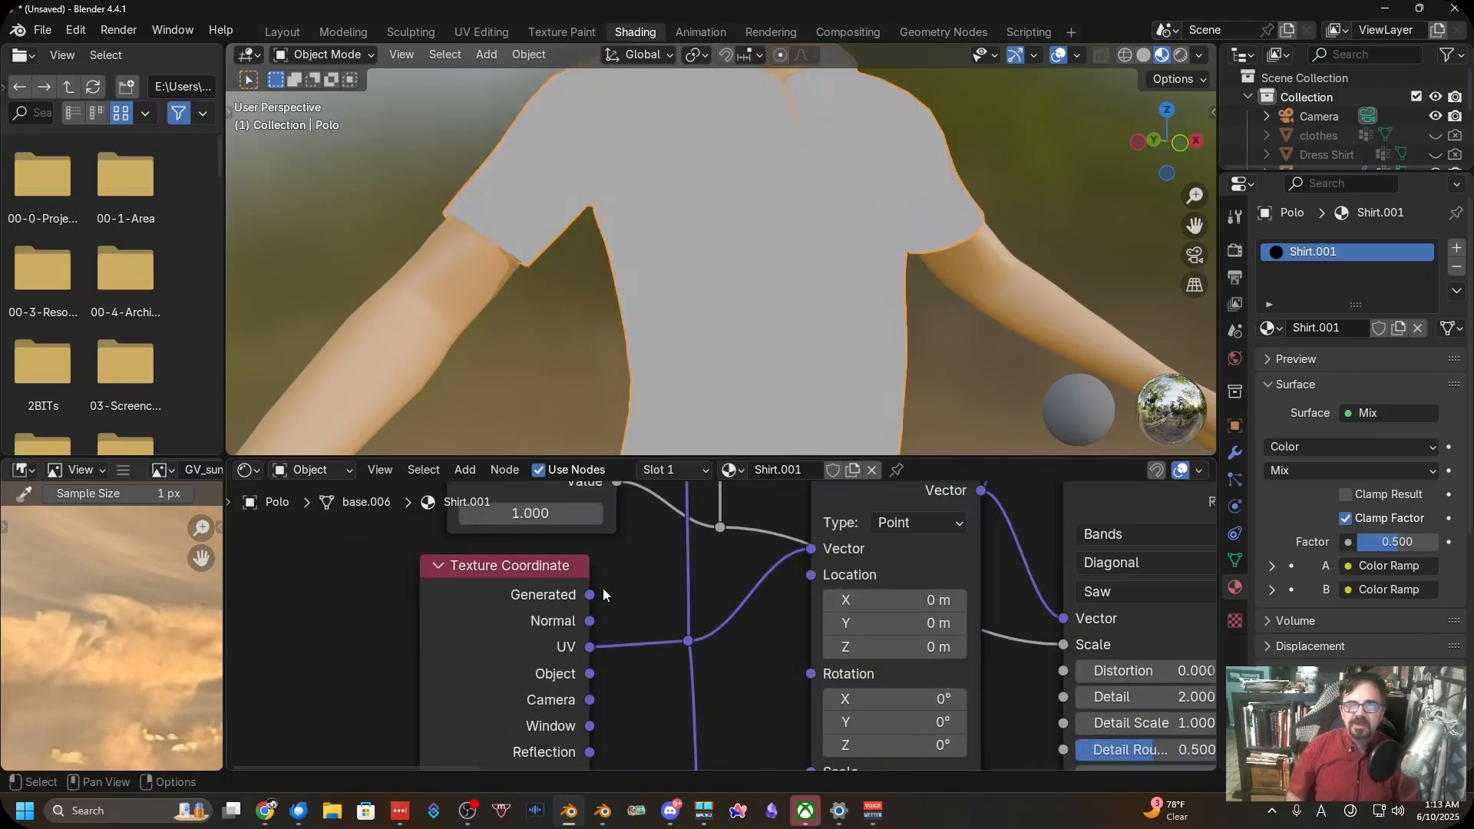
Set the shared wave scale in the Value node to 5 and check the shirt on the whole figure
click(538, 514)
text(5)
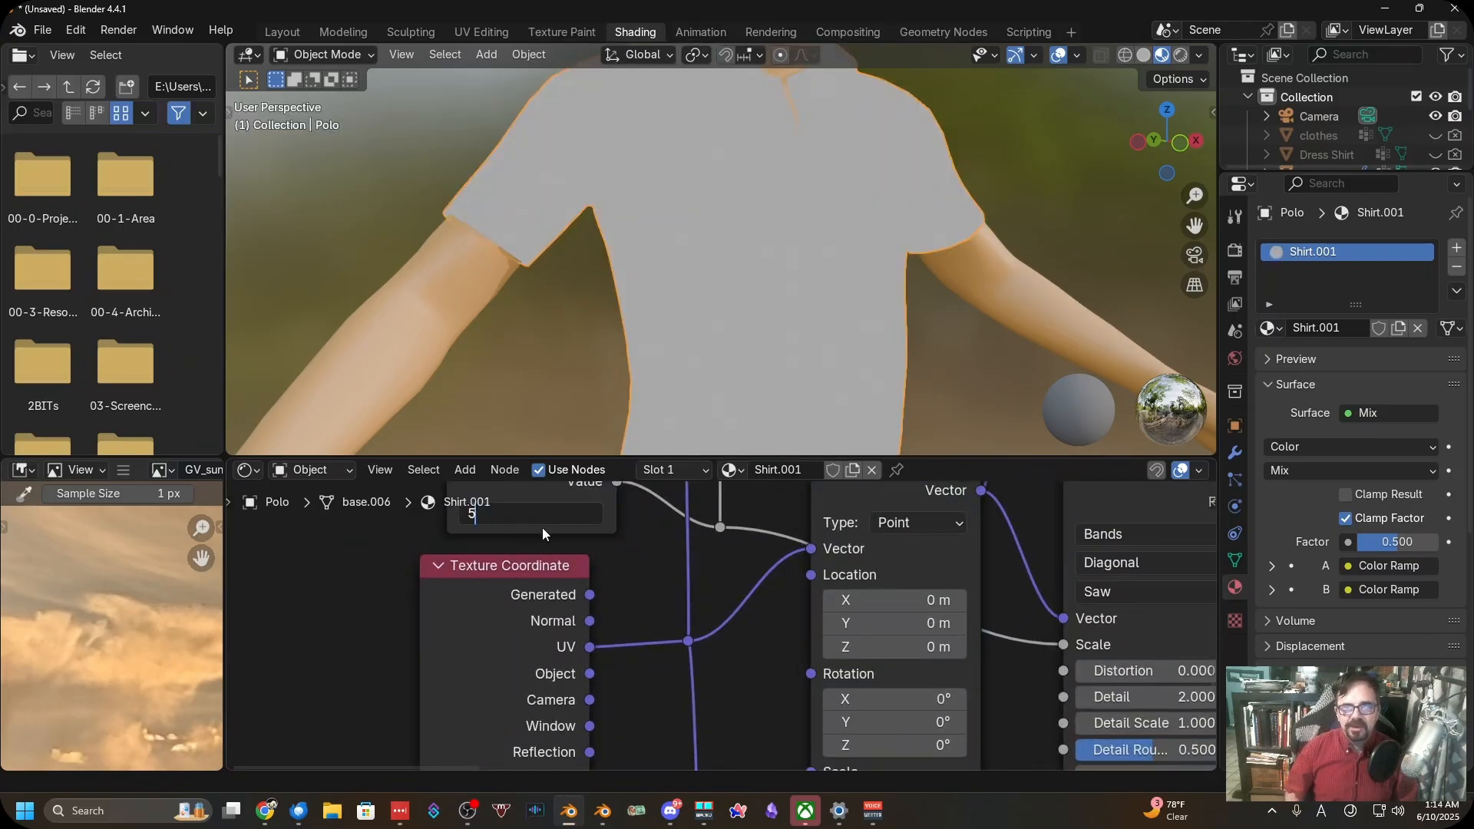
key(Return)
scroll(662, 330, down, 5)
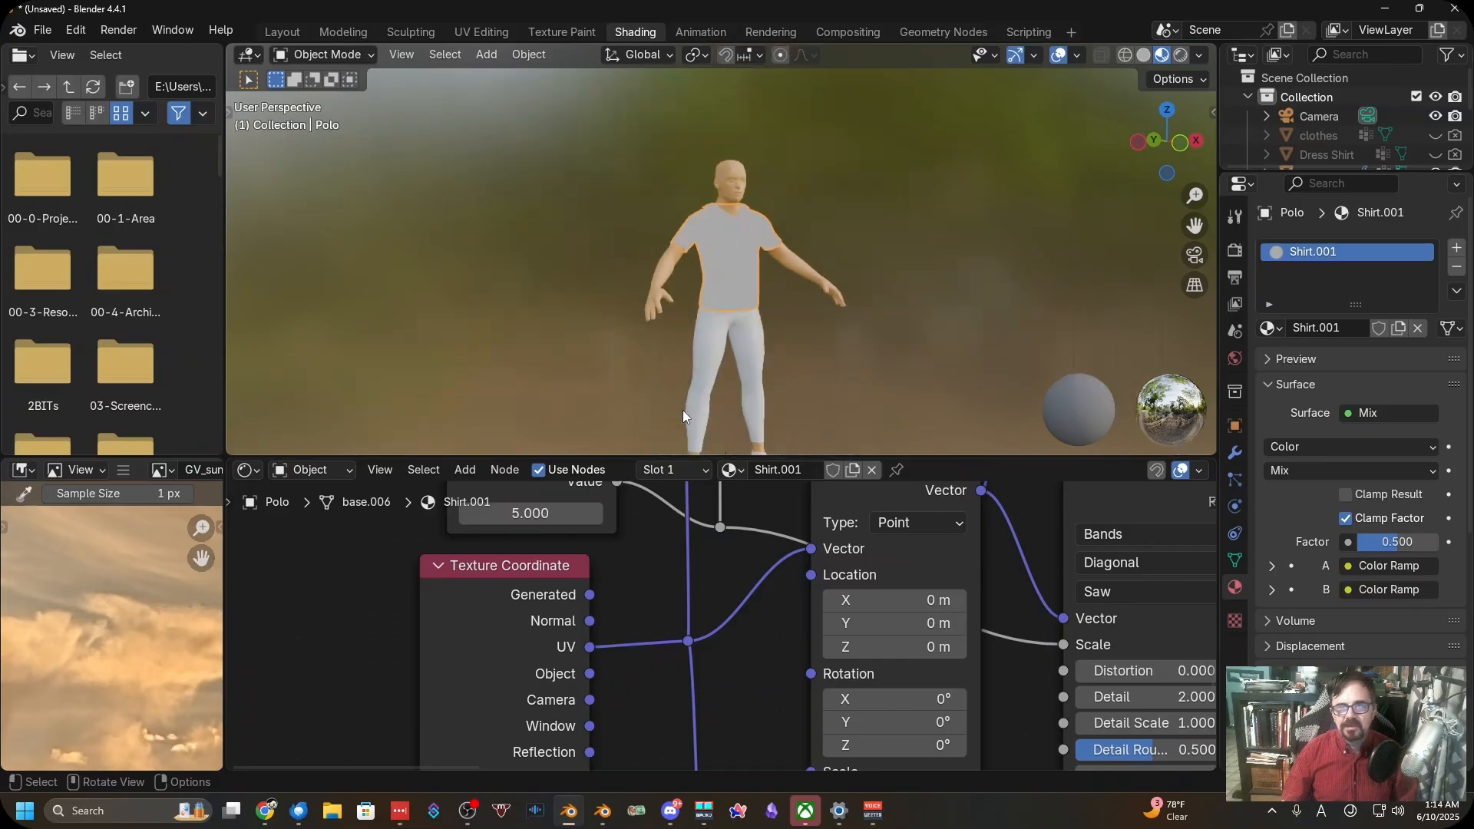
Preview the lower Wave Texture, its Color Ramp and the Mix node in turn on the shirt
scroll(683, 410, up, 2)
scroll(774, 344, up, 2)
scroll(780, 339, down, 2)
scroll(752, 629, down, 1)
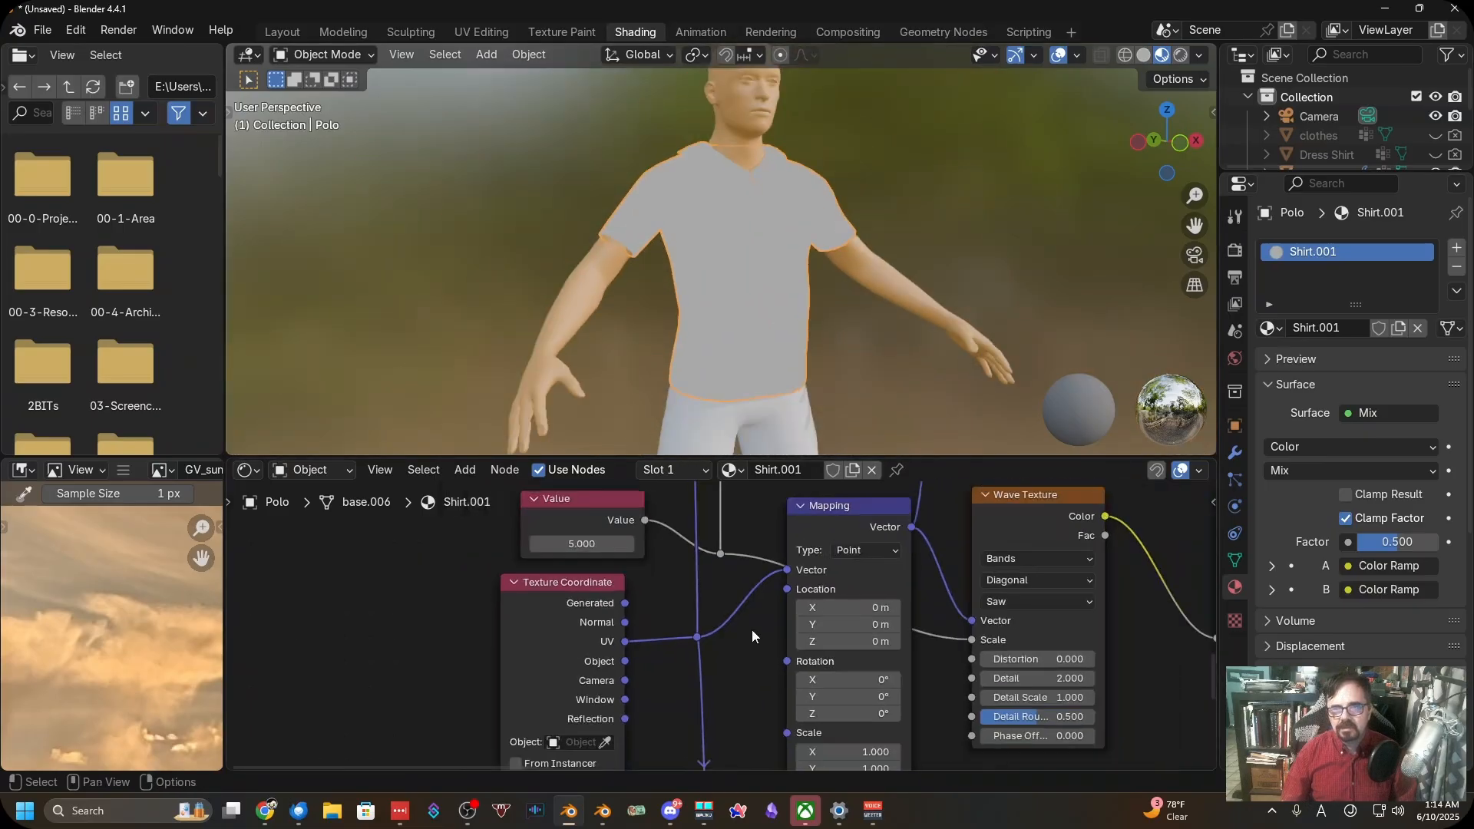
scroll(666, 608, down, 2)
drag(588, 528, 571, 535)
shift+middle_drag(1005, 637, 706, 664)
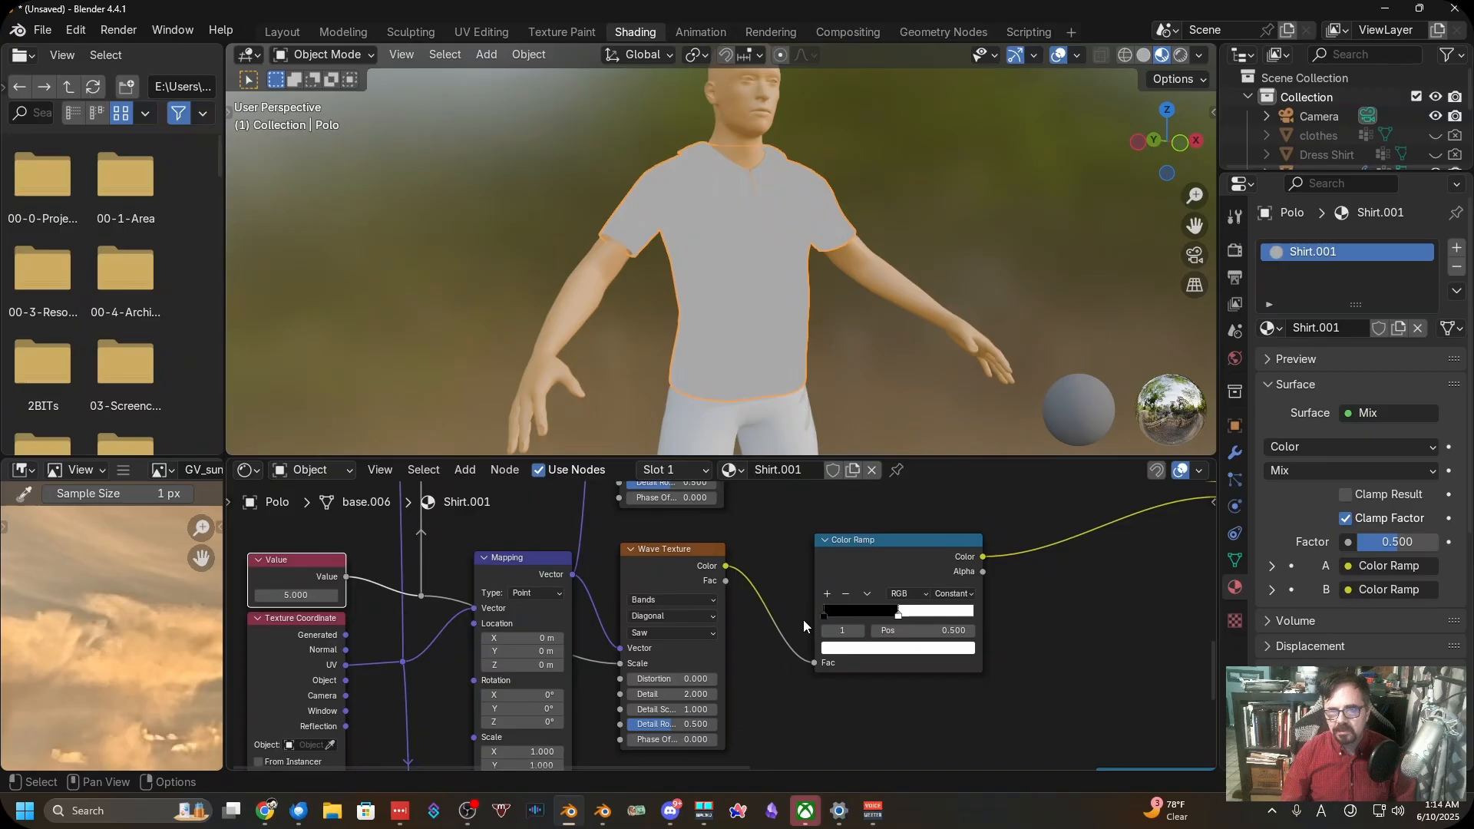
ctrl+shift+click(653, 565)
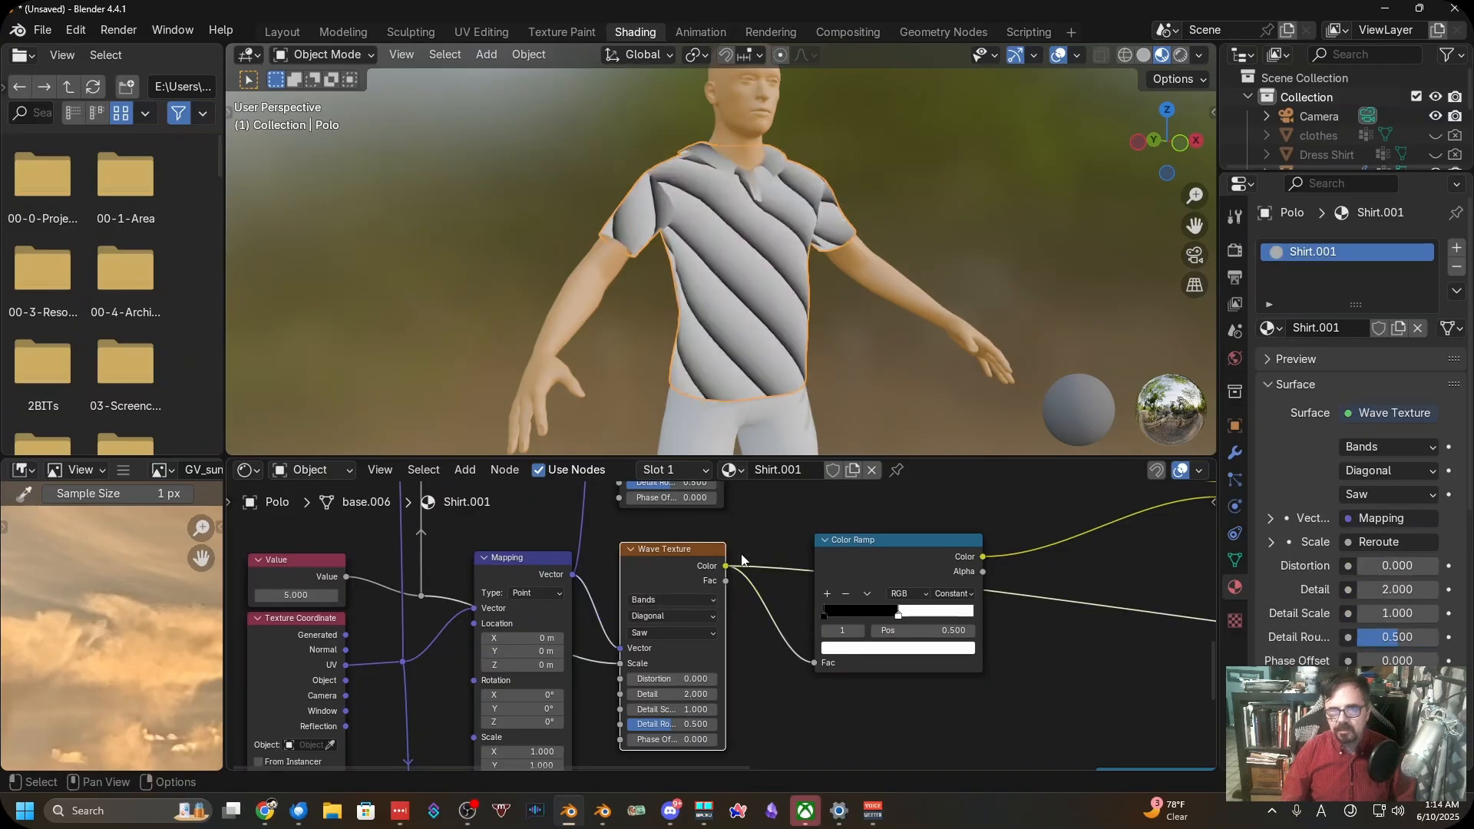
ctrl+shift+click(864, 551)
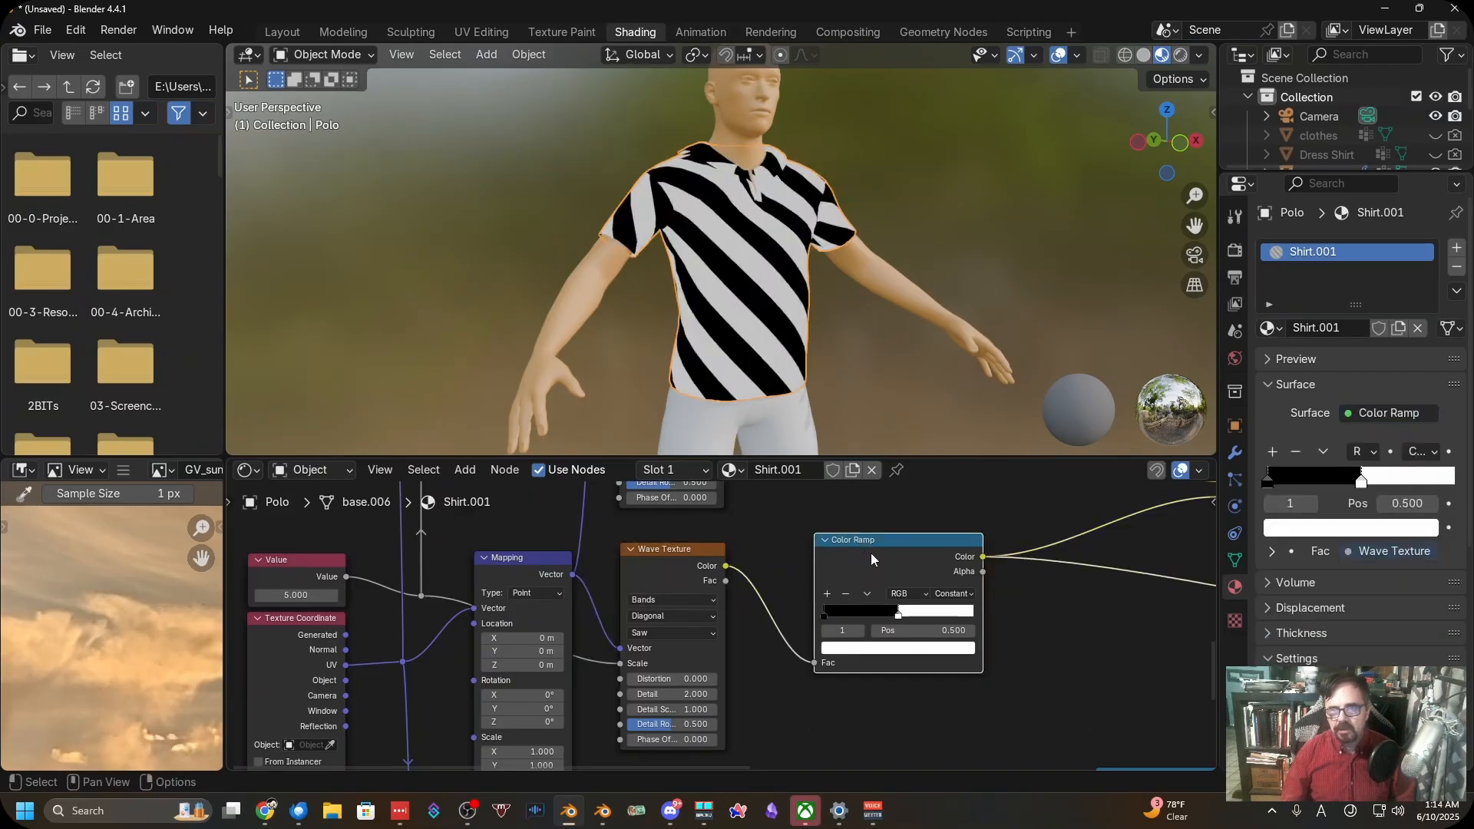
scroll(872, 553, down, 4)
shift+middle_drag(1066, 589, 819, 735)
ctrl+shift+click(859, 588)
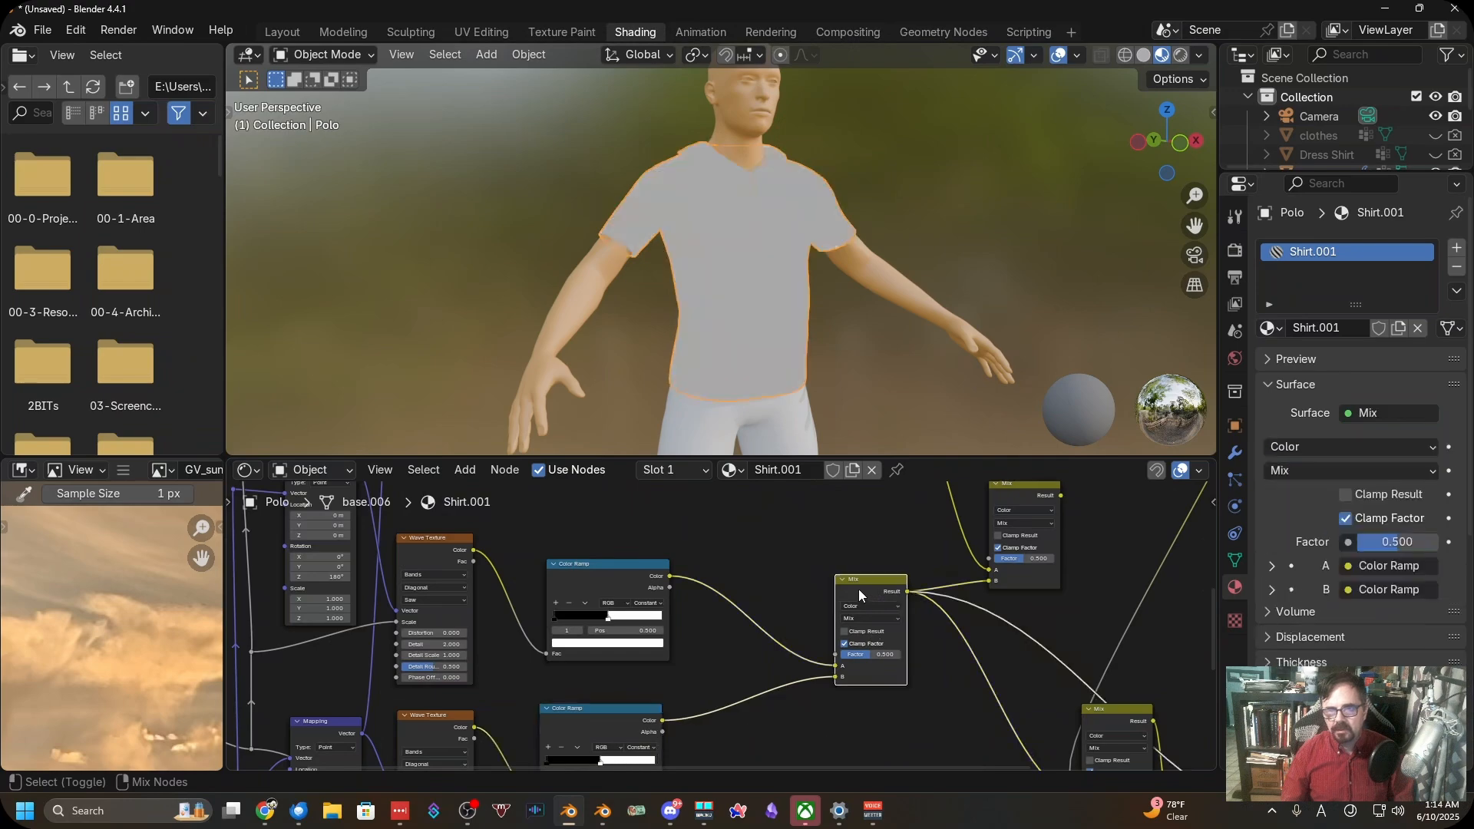
Preview the upper and lower diagonal wave branches' Color Ramps on the shirt to compare their stripe directions
shift+middle_drag(483, 635, 833, 662)
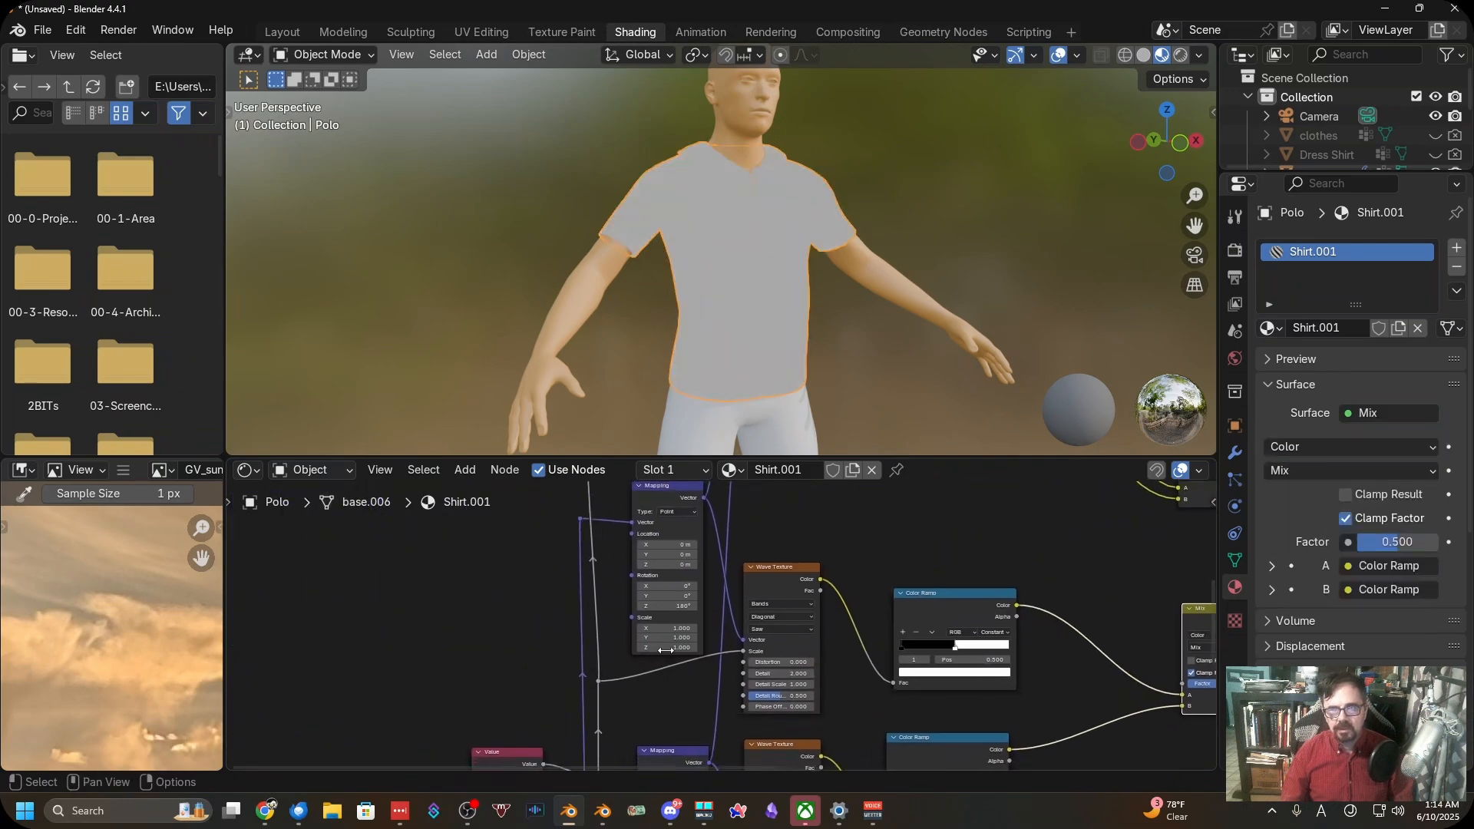
scroll(645, 645, down, 3)
middle_drag(622, 617, 716, 762)
scroll(661, 612, up, 3)
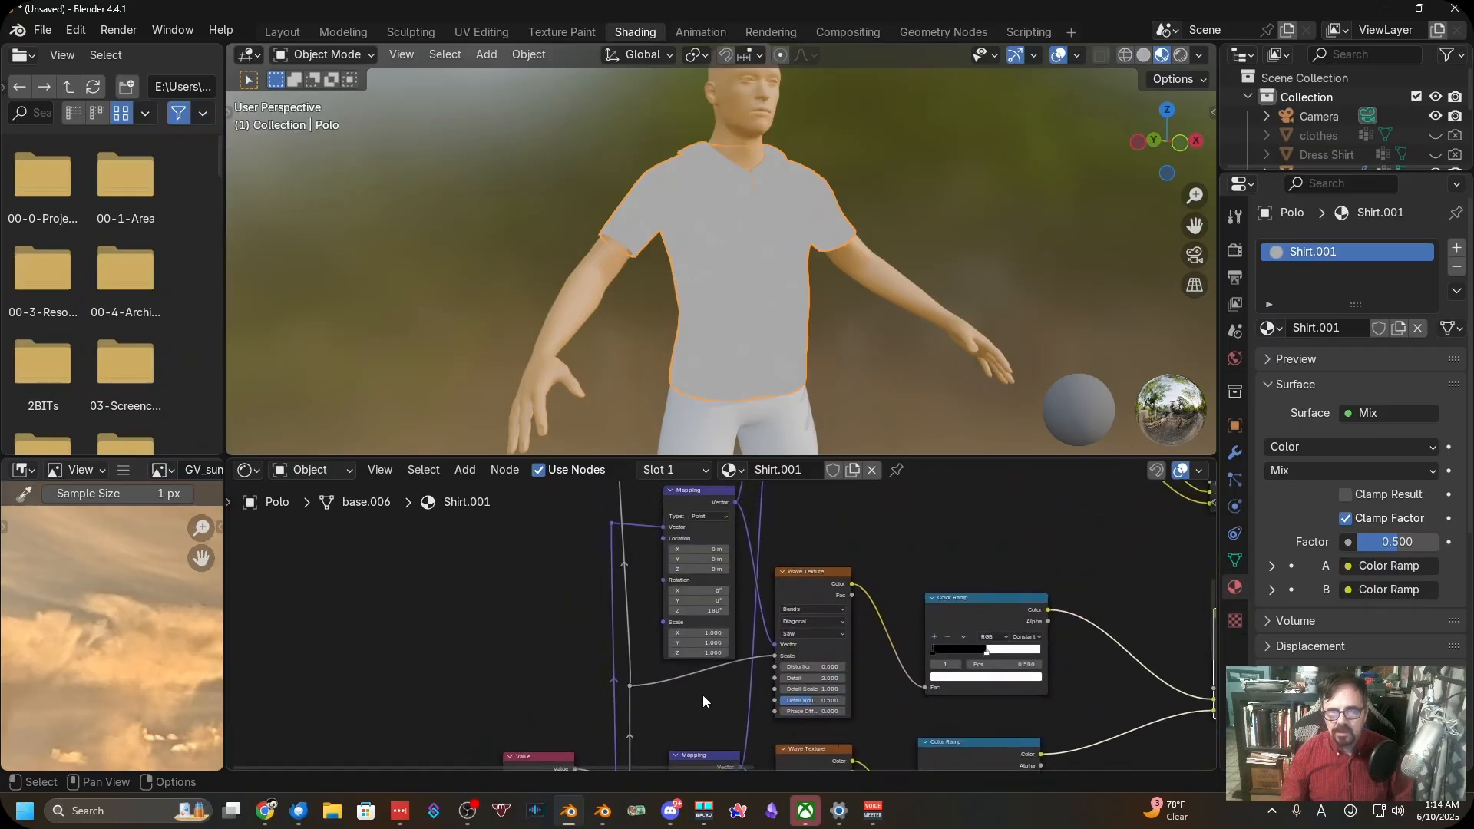
middle_drag(703, 694, 672, 719)
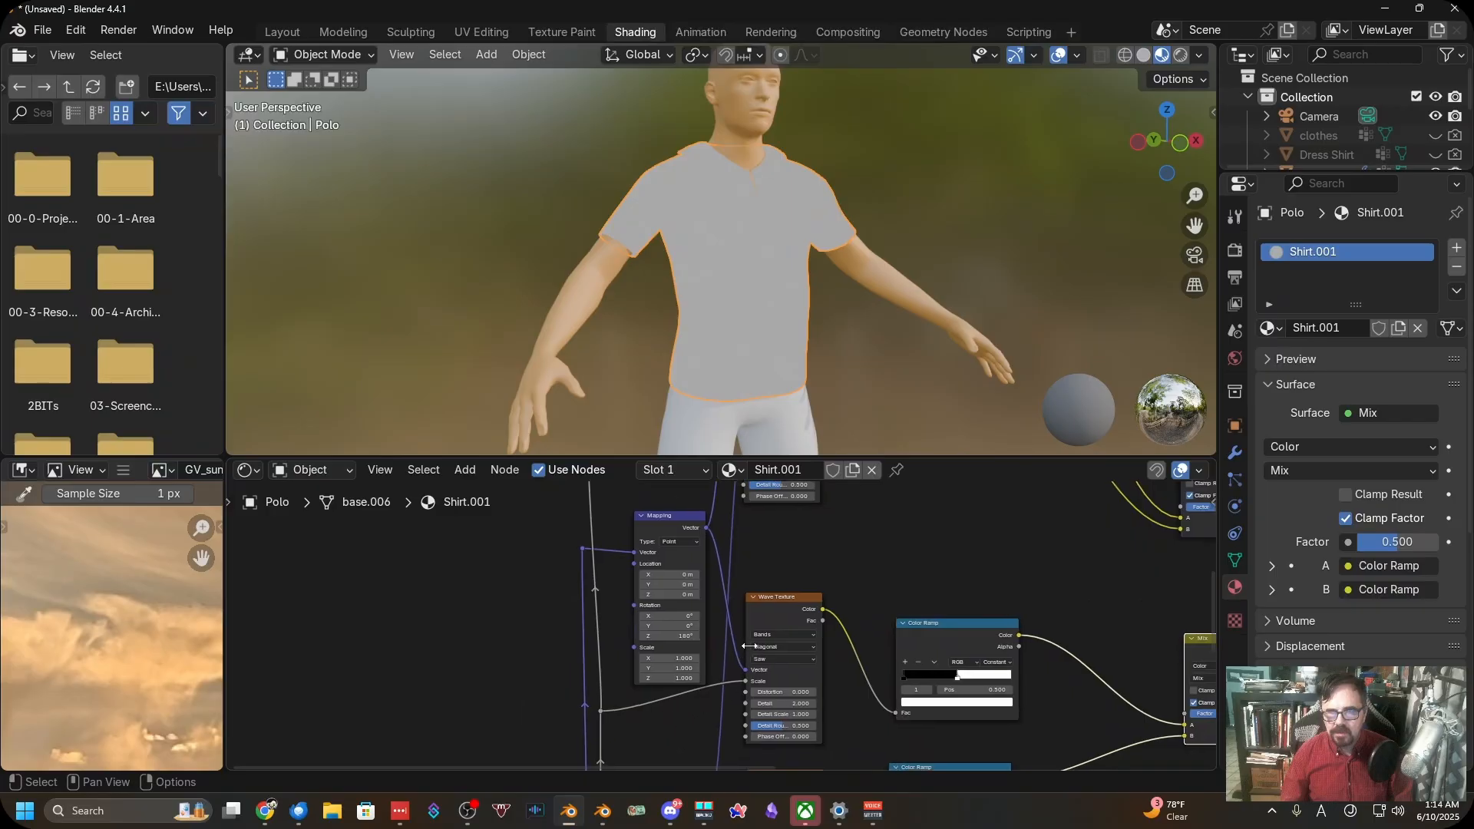
ctrl+shift+click(777, 615)
ctrl+shift+click(952, 631)
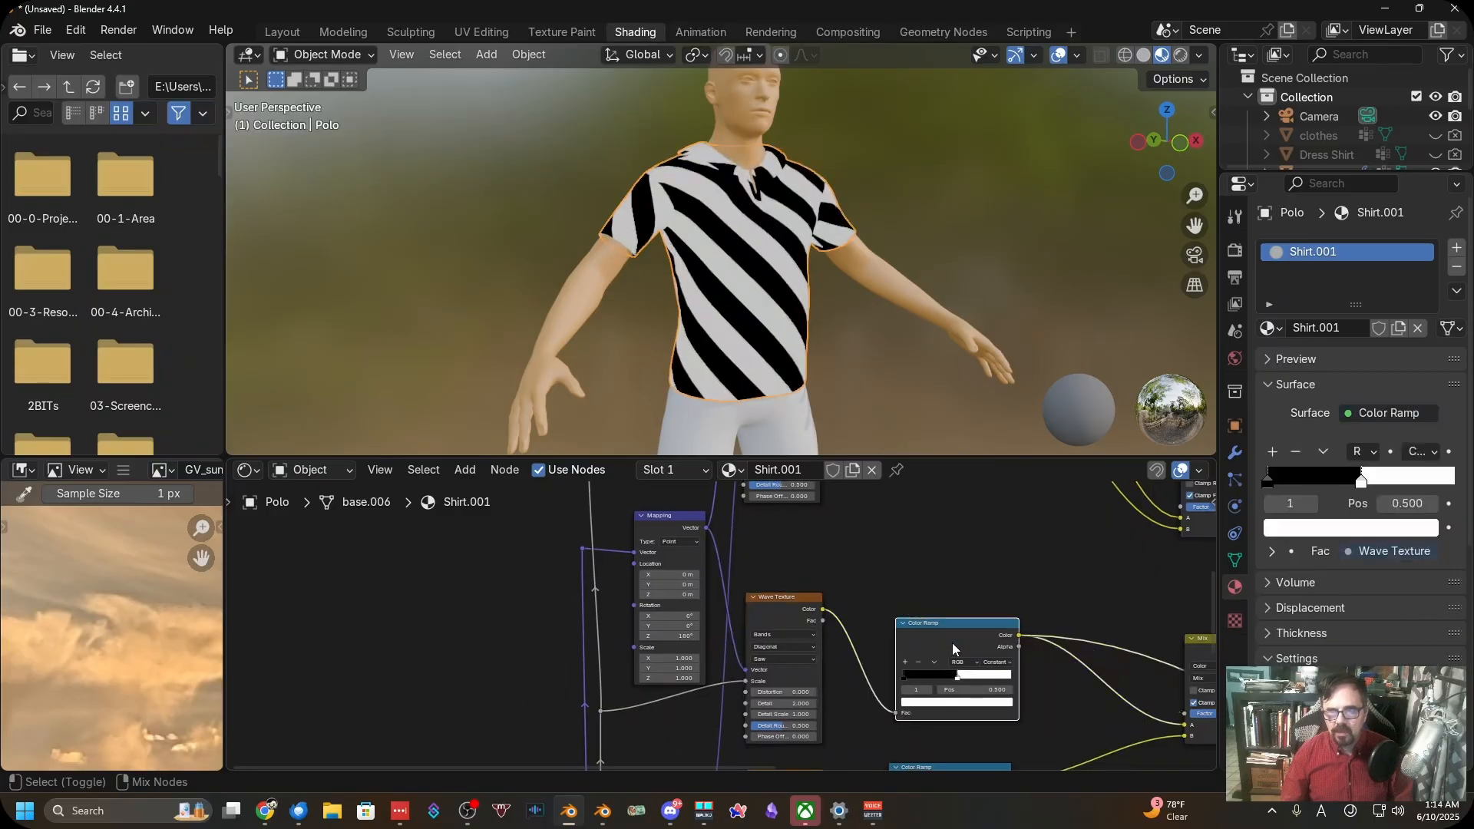
middle_drag(764, 654, 714, 769)
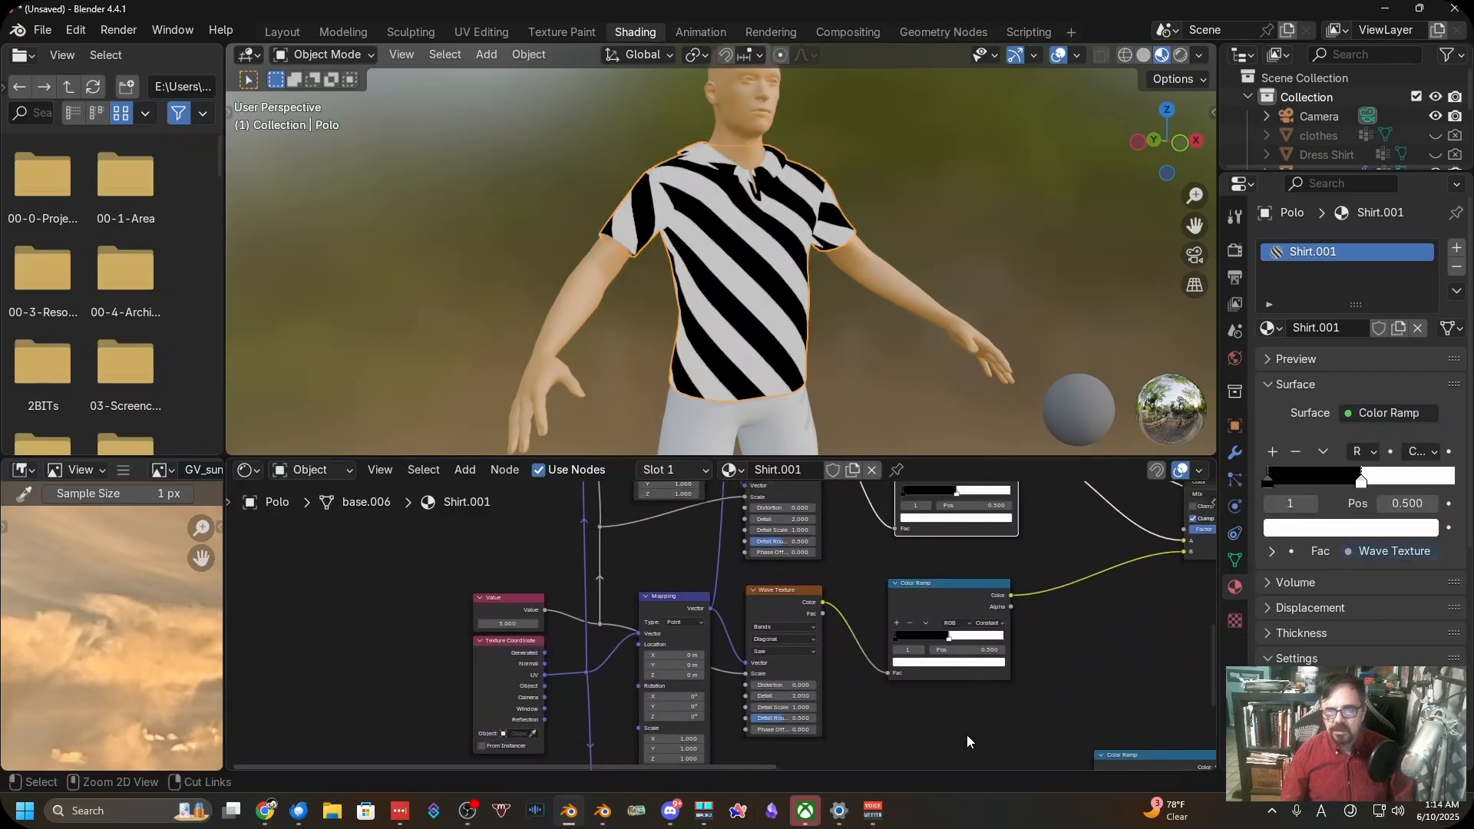
ctrl+shift+click(936, 590)
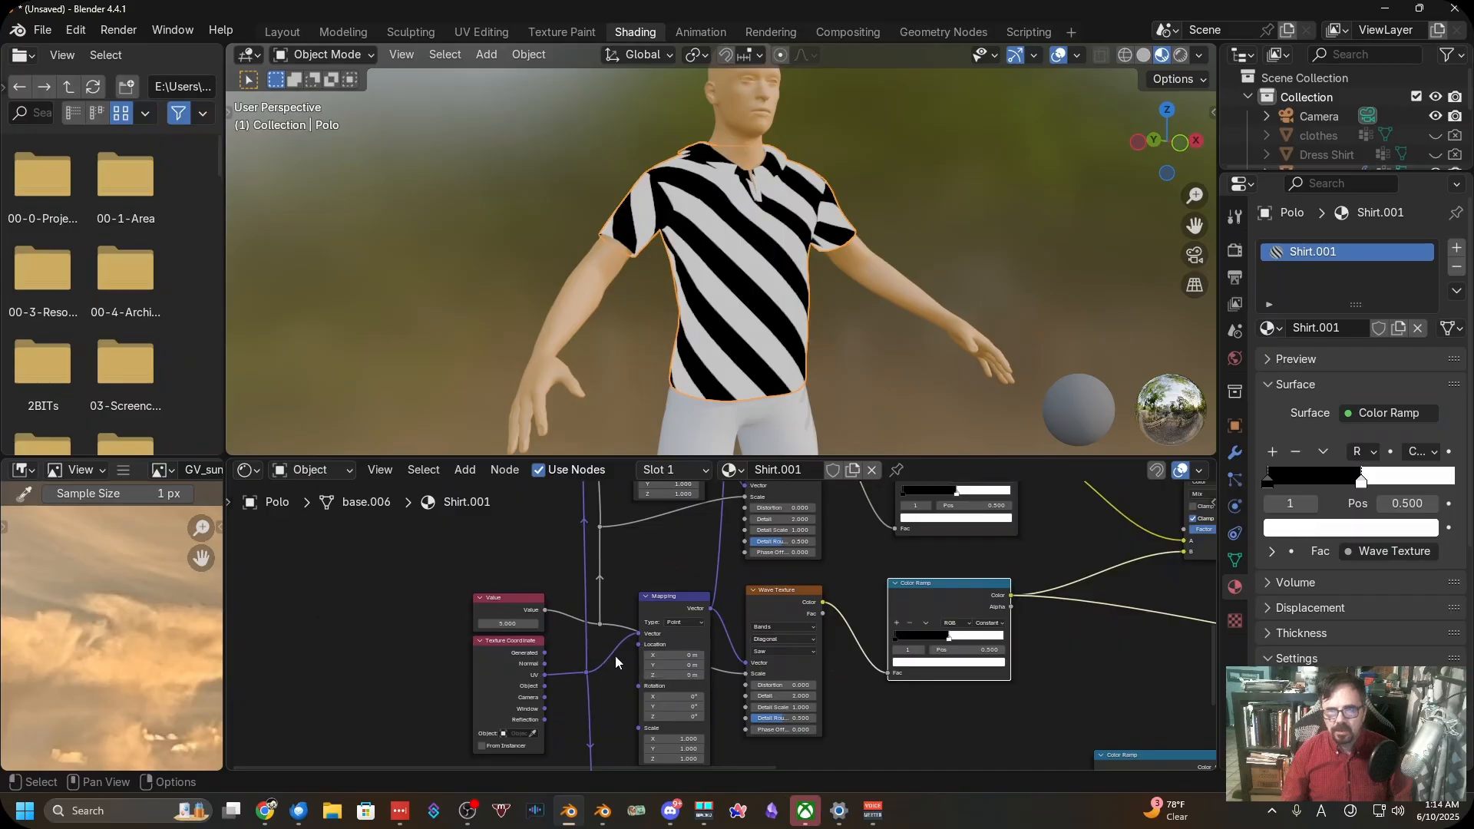
Set the upper Mapping node's Z rotation to 90° and preview the Mix node on the shirt
middle_drag(625, 650, 671, 510)
scroll(705, 618, up, 7)
scroll(705, 618, up, 3)
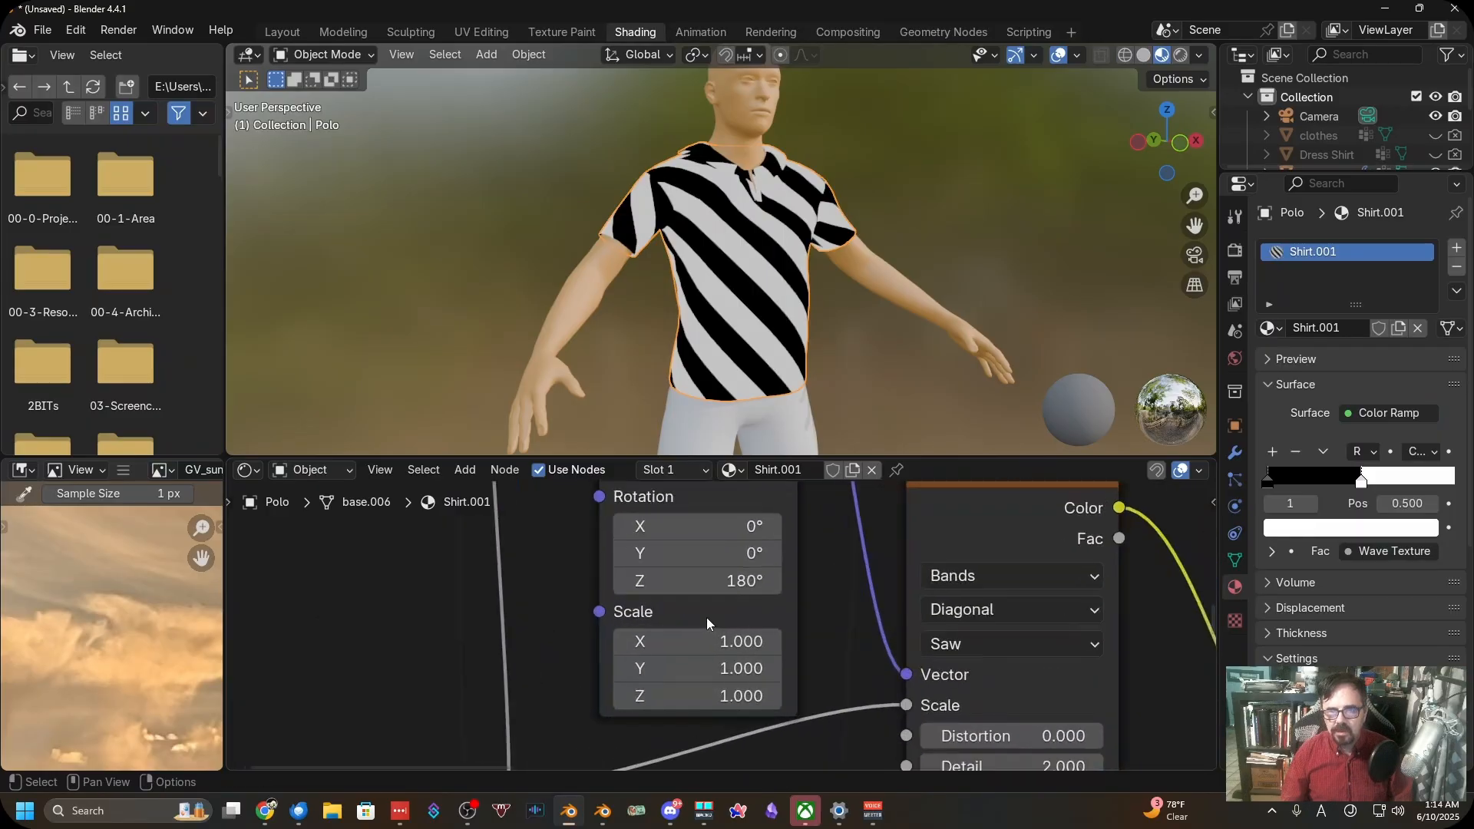
click(713, 585)
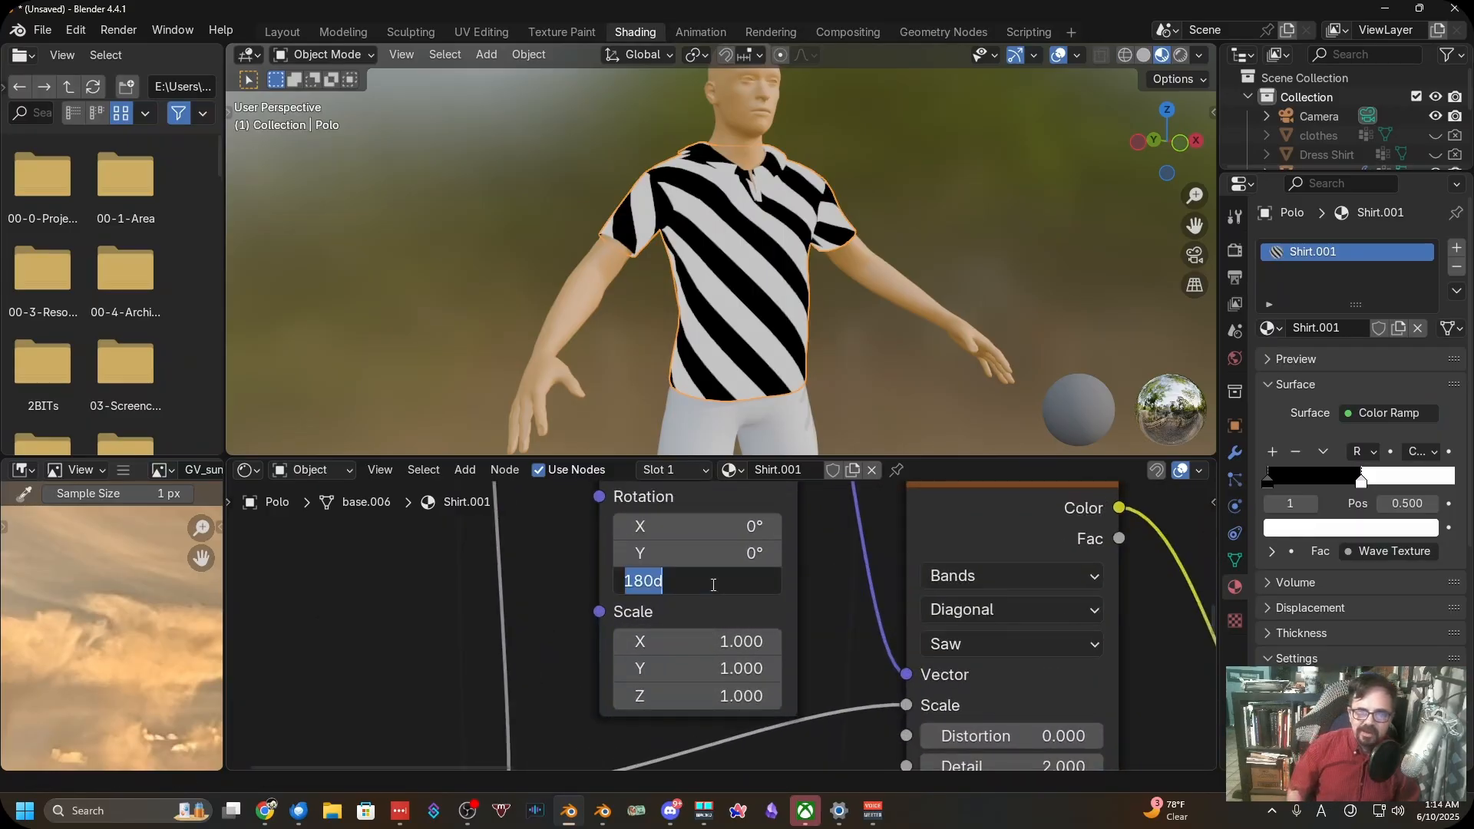
text(9)
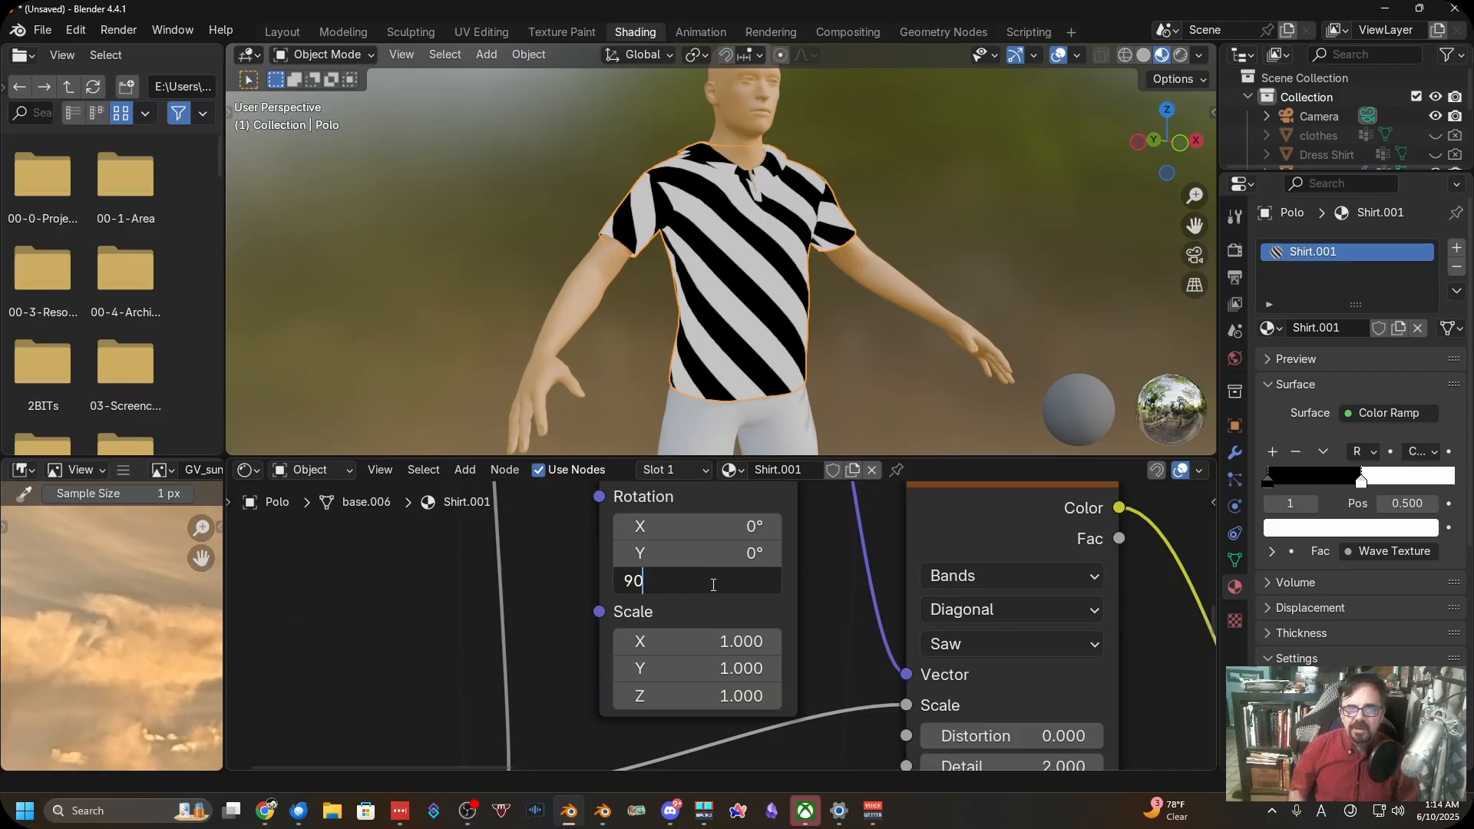
text(0)
key(Return)
scroll(713, 585, down, 6)
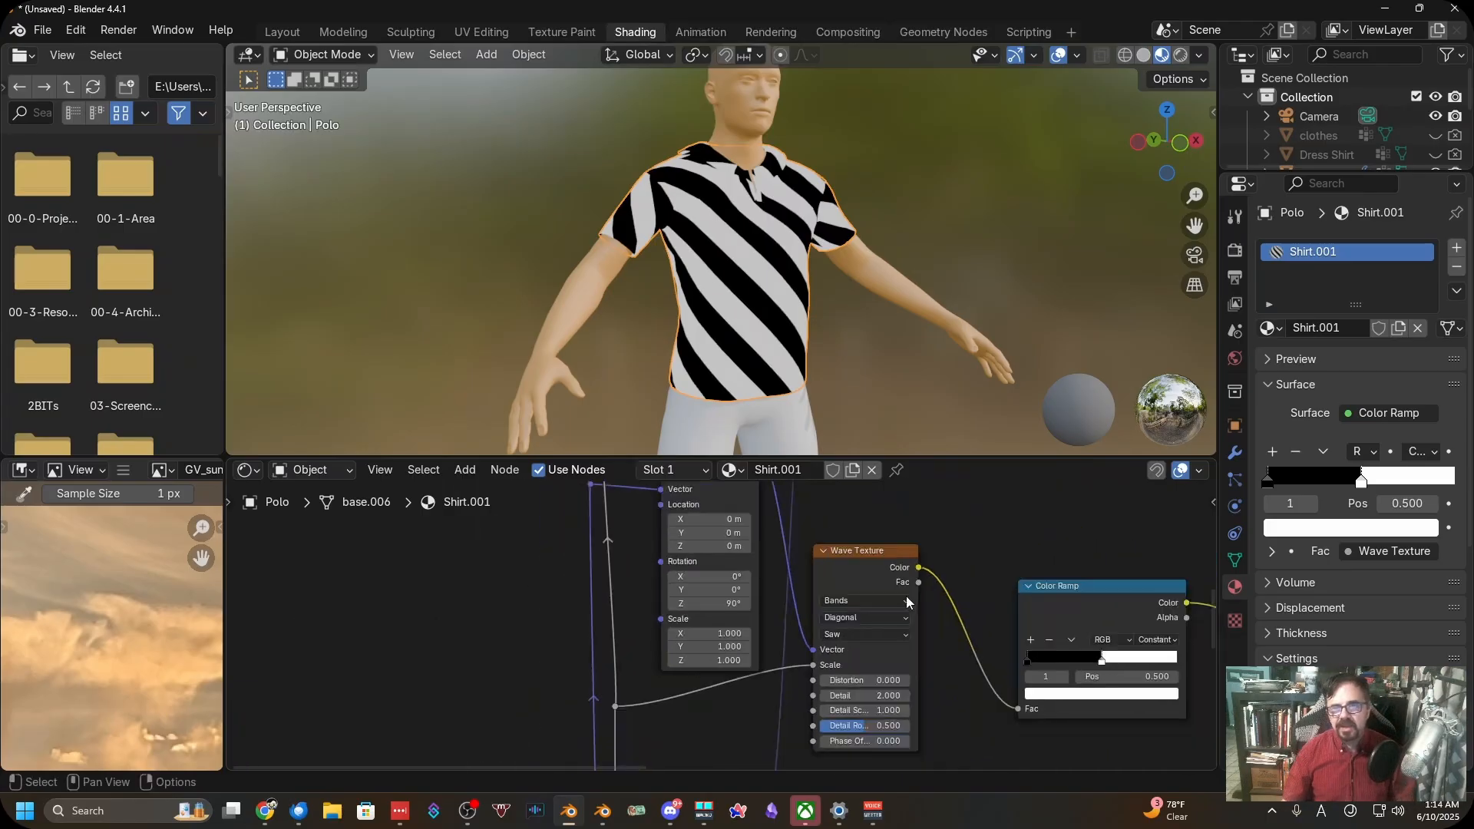
ctrl+shift+click(997, 610)
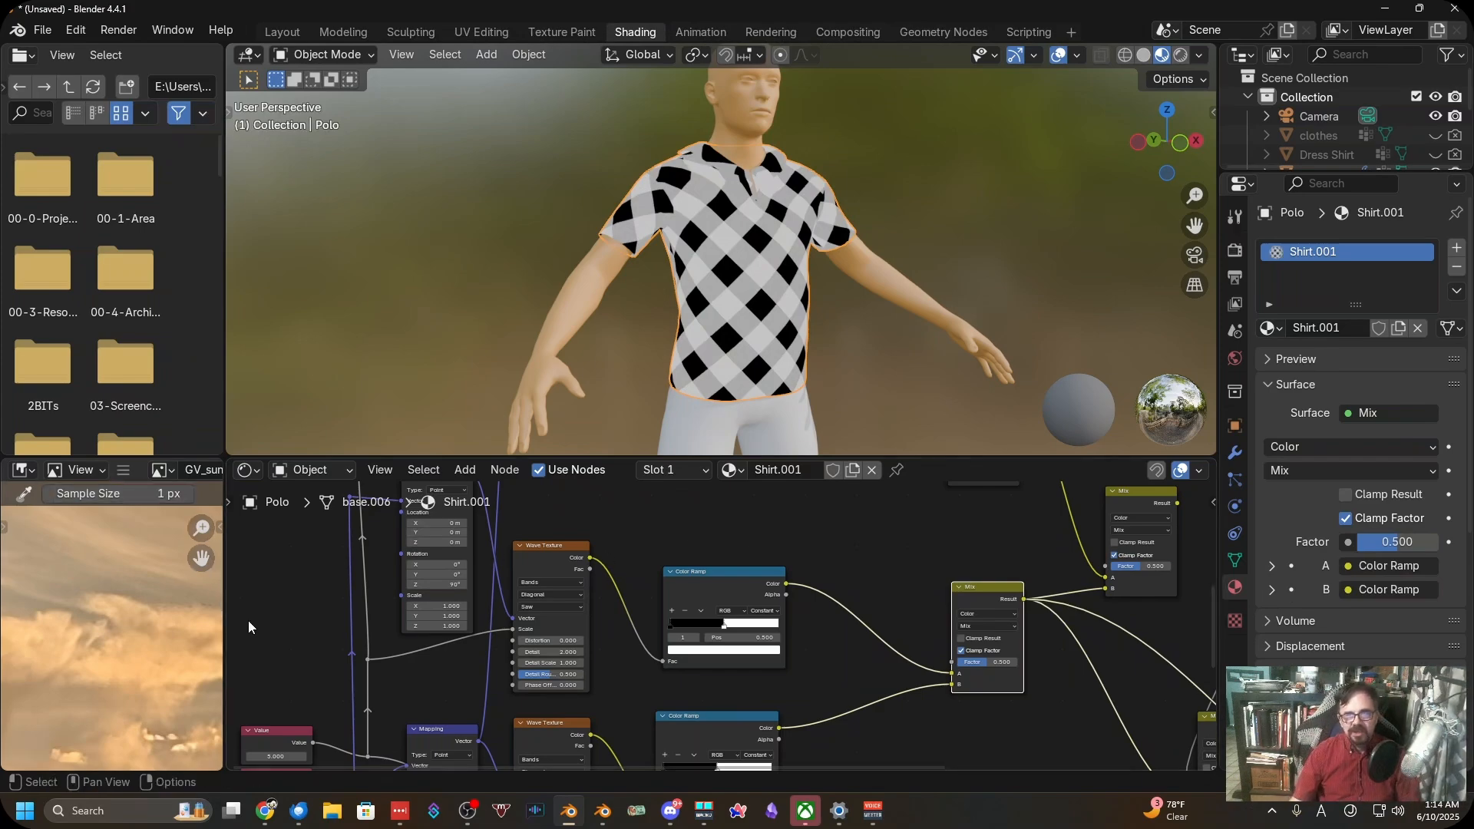
shift+middle_drag(294, 632, 368, 519)
scroll(394, 571, up, 5)
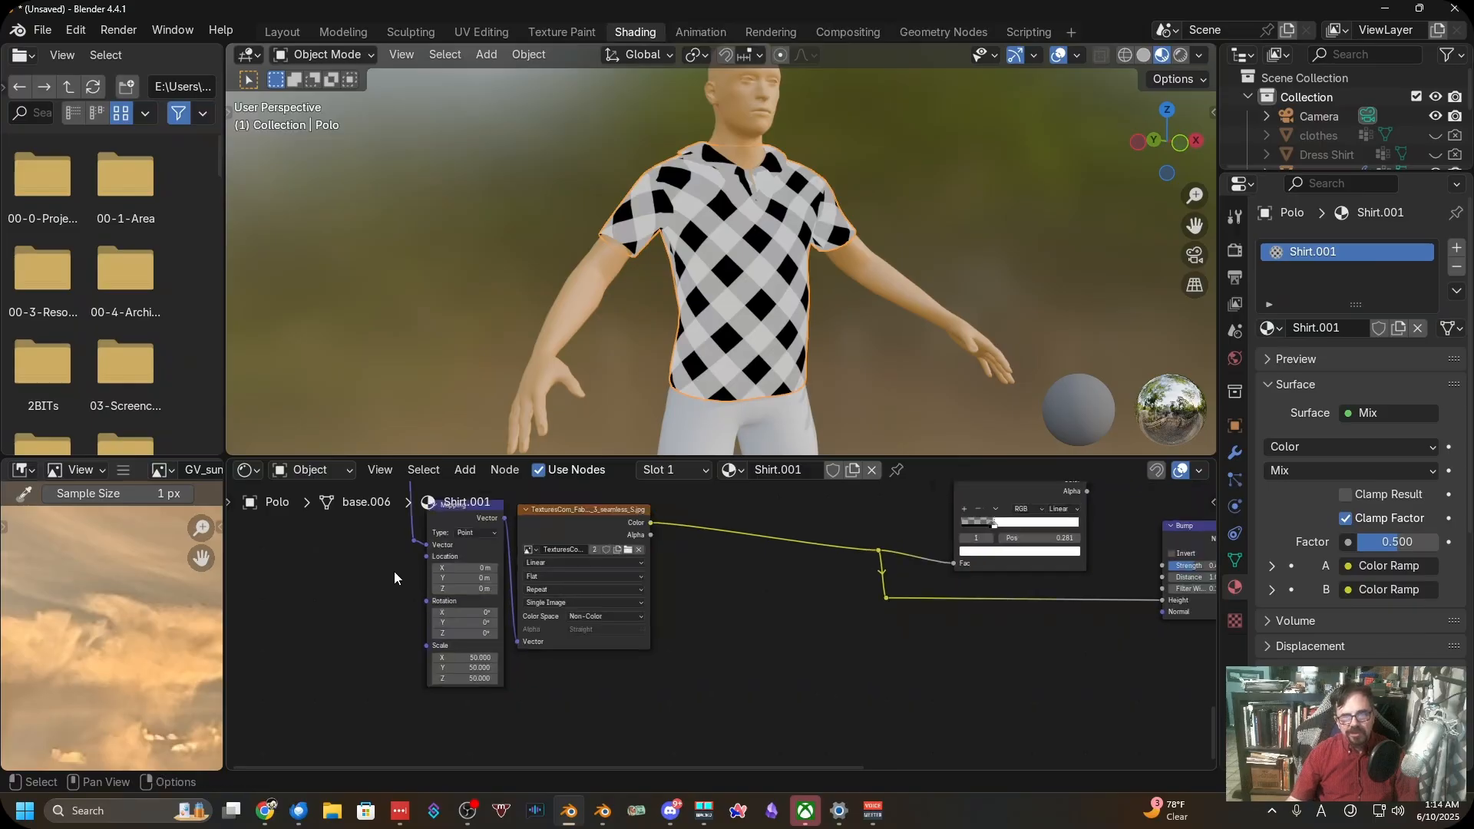
shift+middle_drag(429, 690, 616, 733)
scroll(621, 721, up, 3)
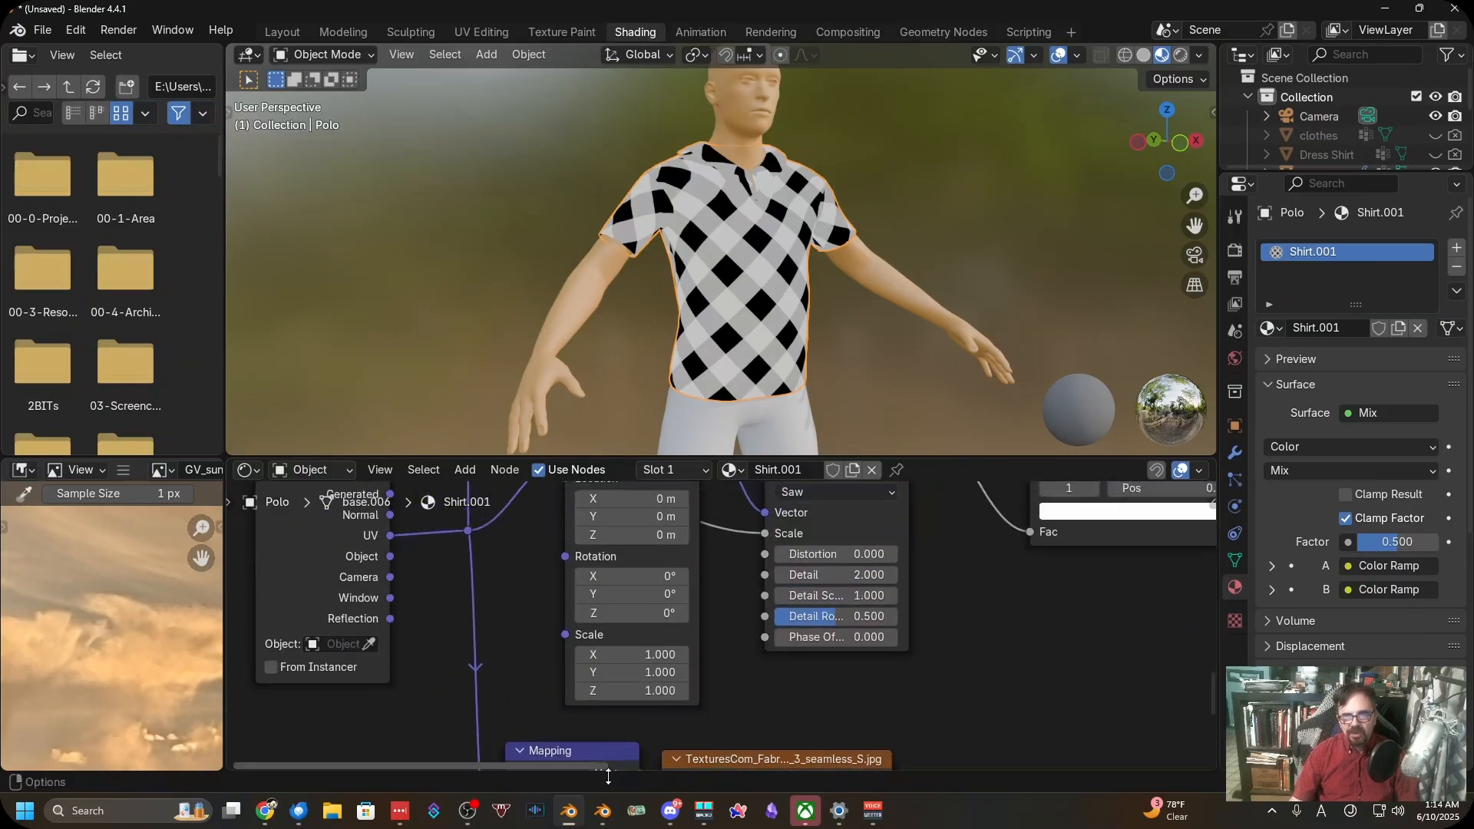
scroll(601, 733, up, 1)
scroll(600, 729, up, 2)
click(661, 658)
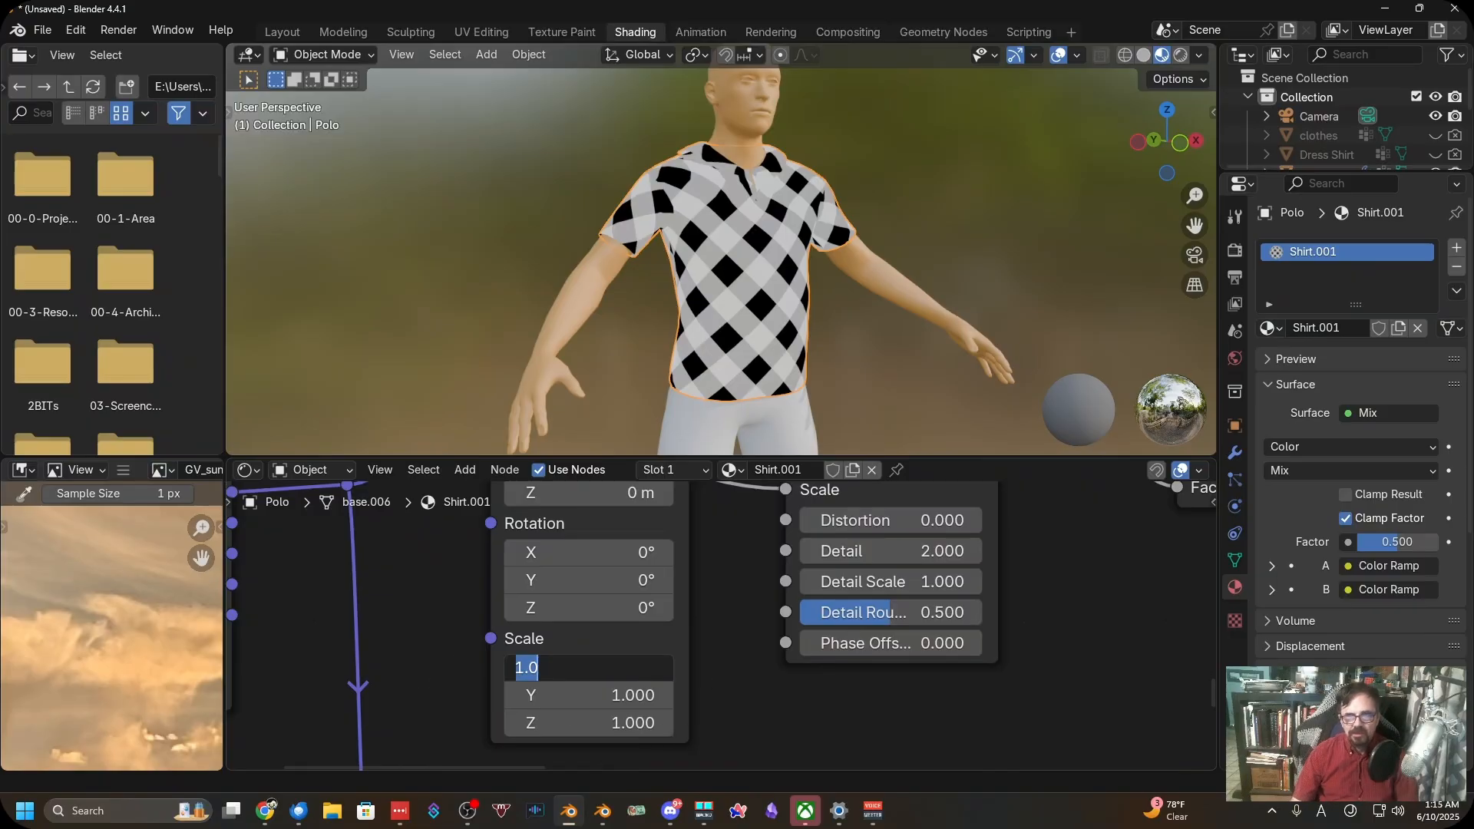
click(739, 689)
Add a reroute point on the links leaving the lower Mapping node's Vector output
scroll(739, 689, down, 6)
middle_drag(740, 688, 746, 765)
scroll(741, 609, down, 6)
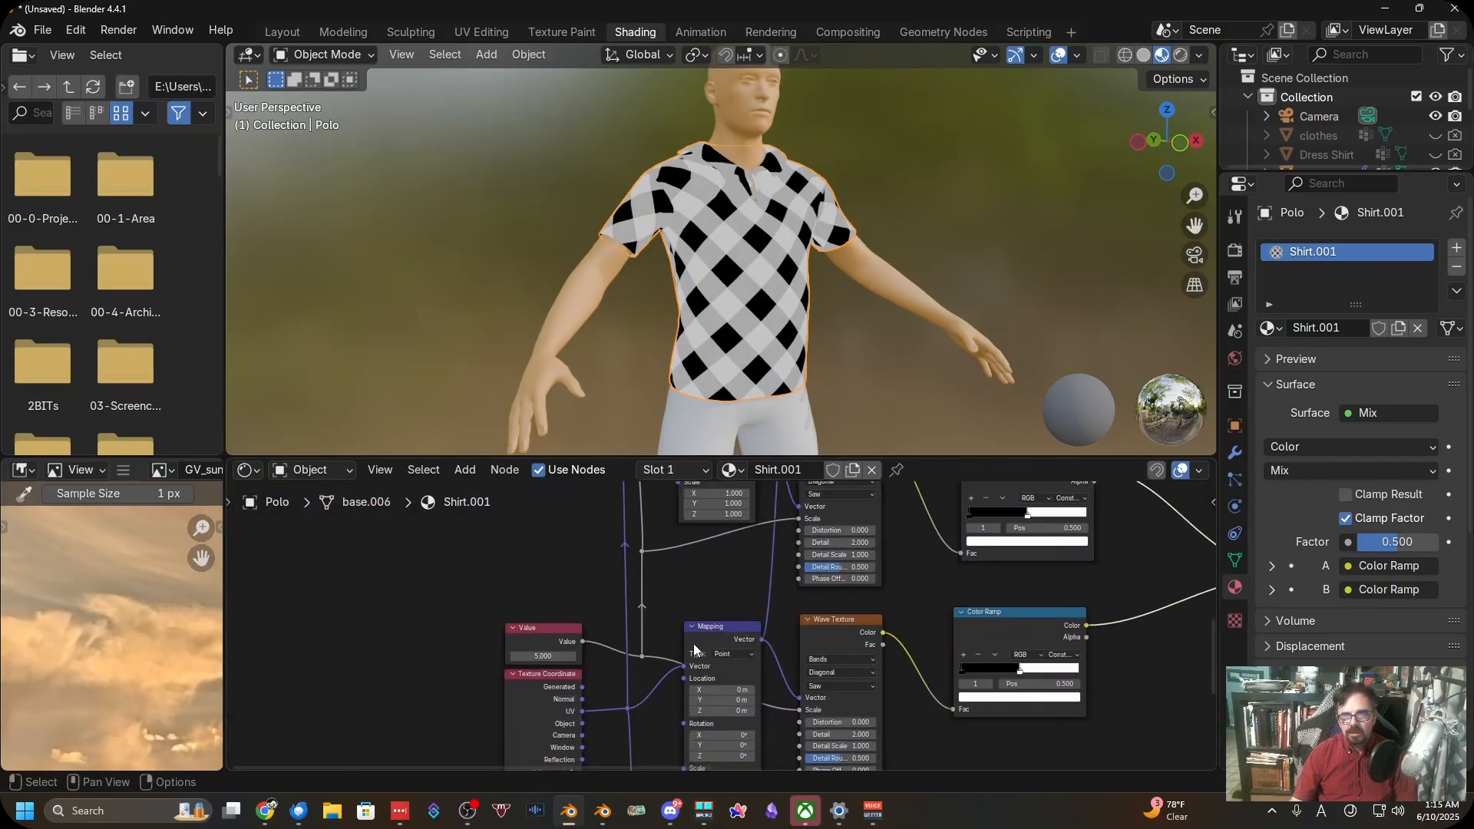
middle_drag(724, 625, 730, 672)
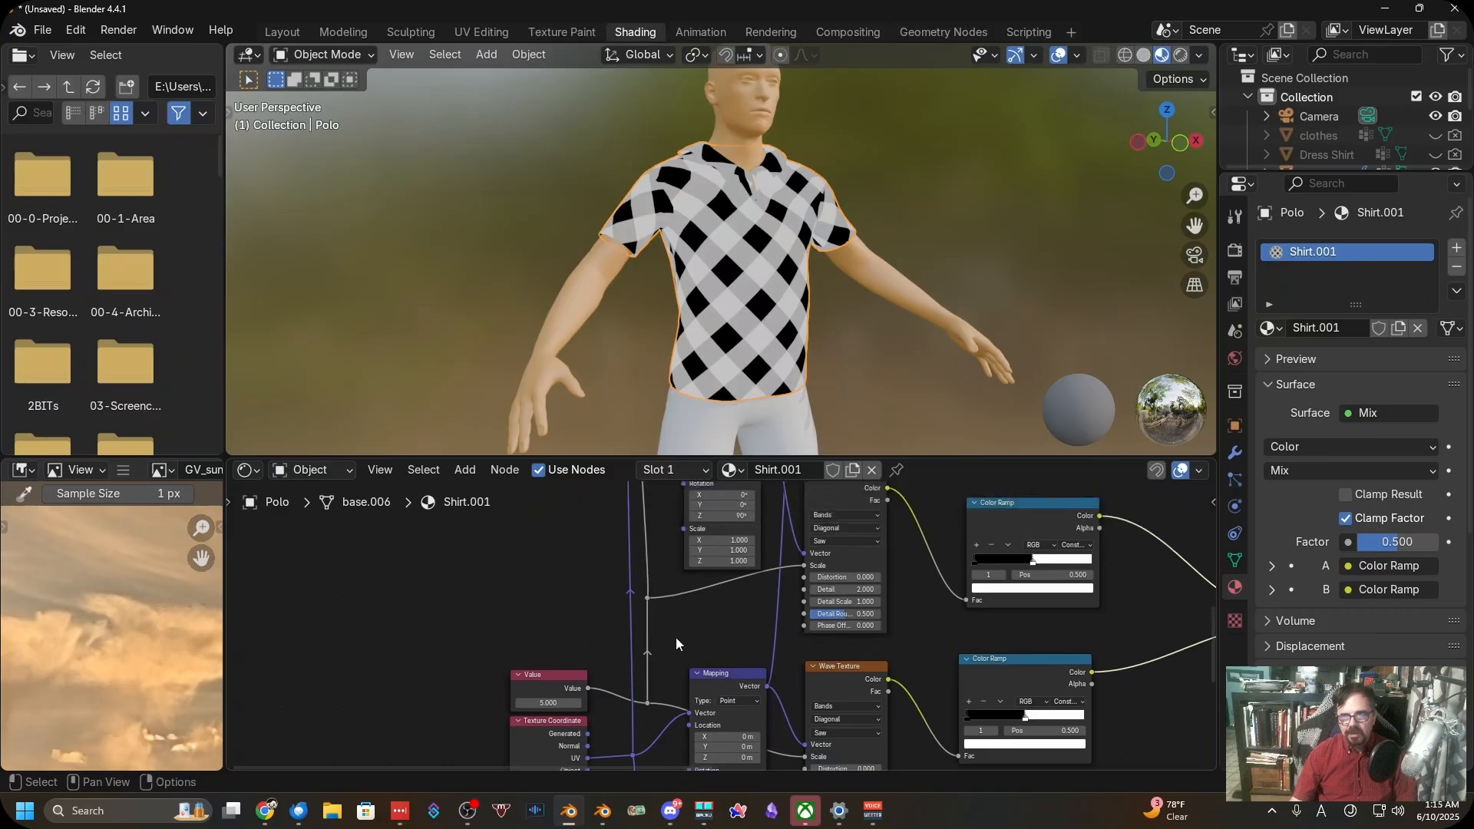
scroll(727, 651, down, 2)
ctrl+right_drag(766, 691, 764, 637)
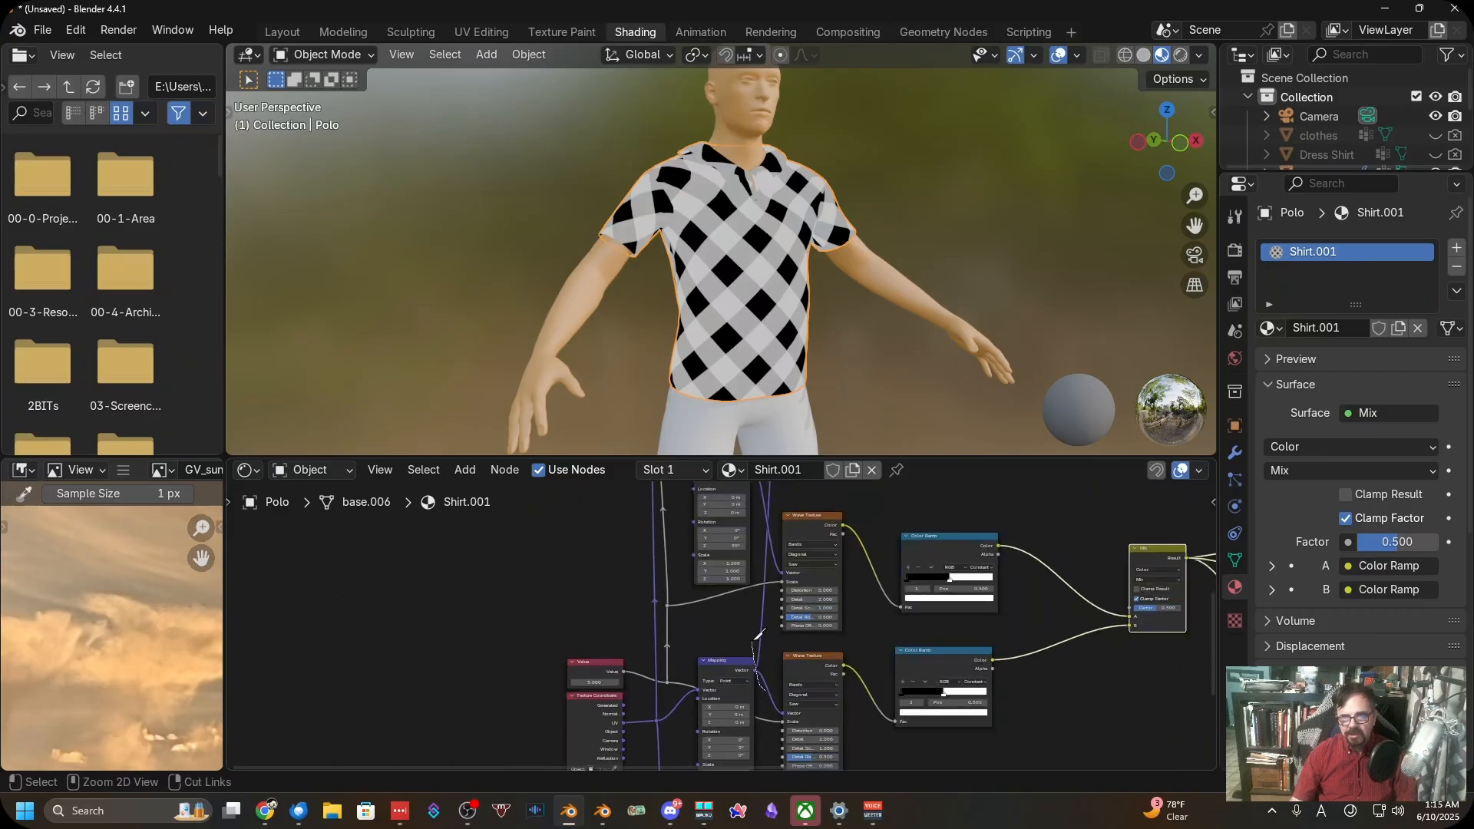
key(ctrl+z)
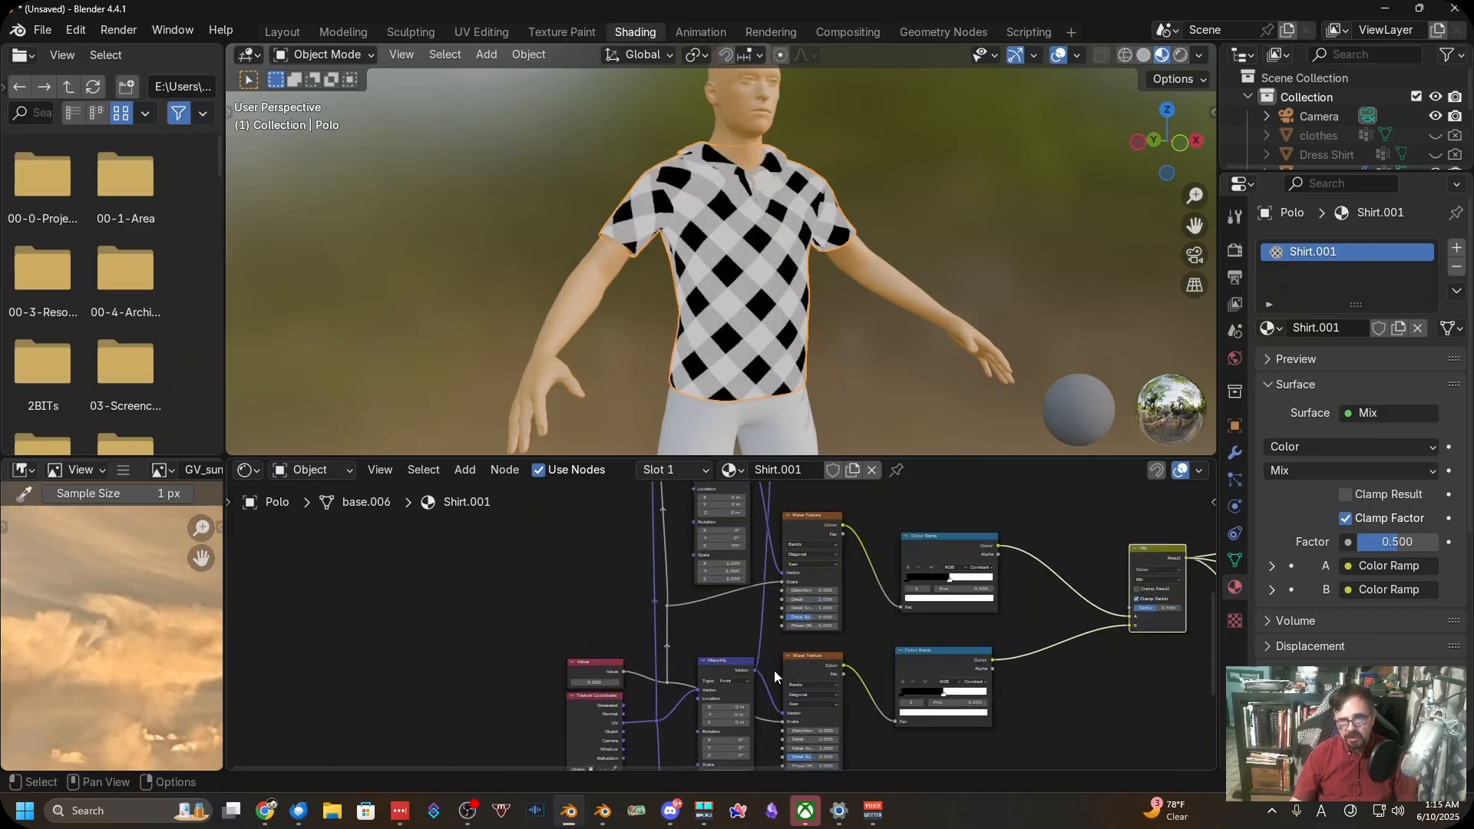
drag(755, 670, 777, 717)
key(g)
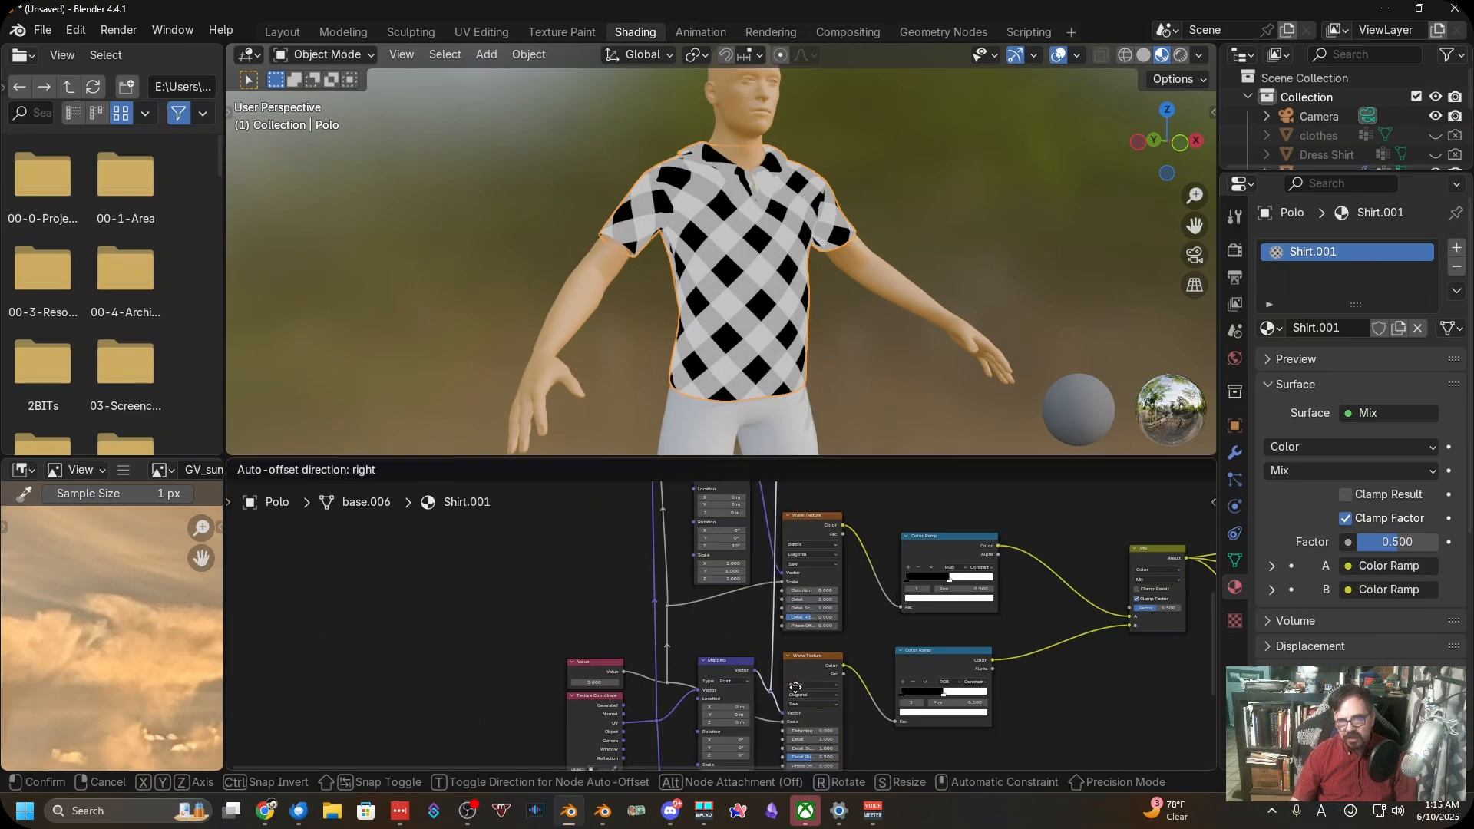
right_click(787, 667)
Add another reroute point on the lower Mapping node's upward vector link, between the two Wave Textures
shift+right_drag(777, 632, 681, 589)
key(ctrl+z)
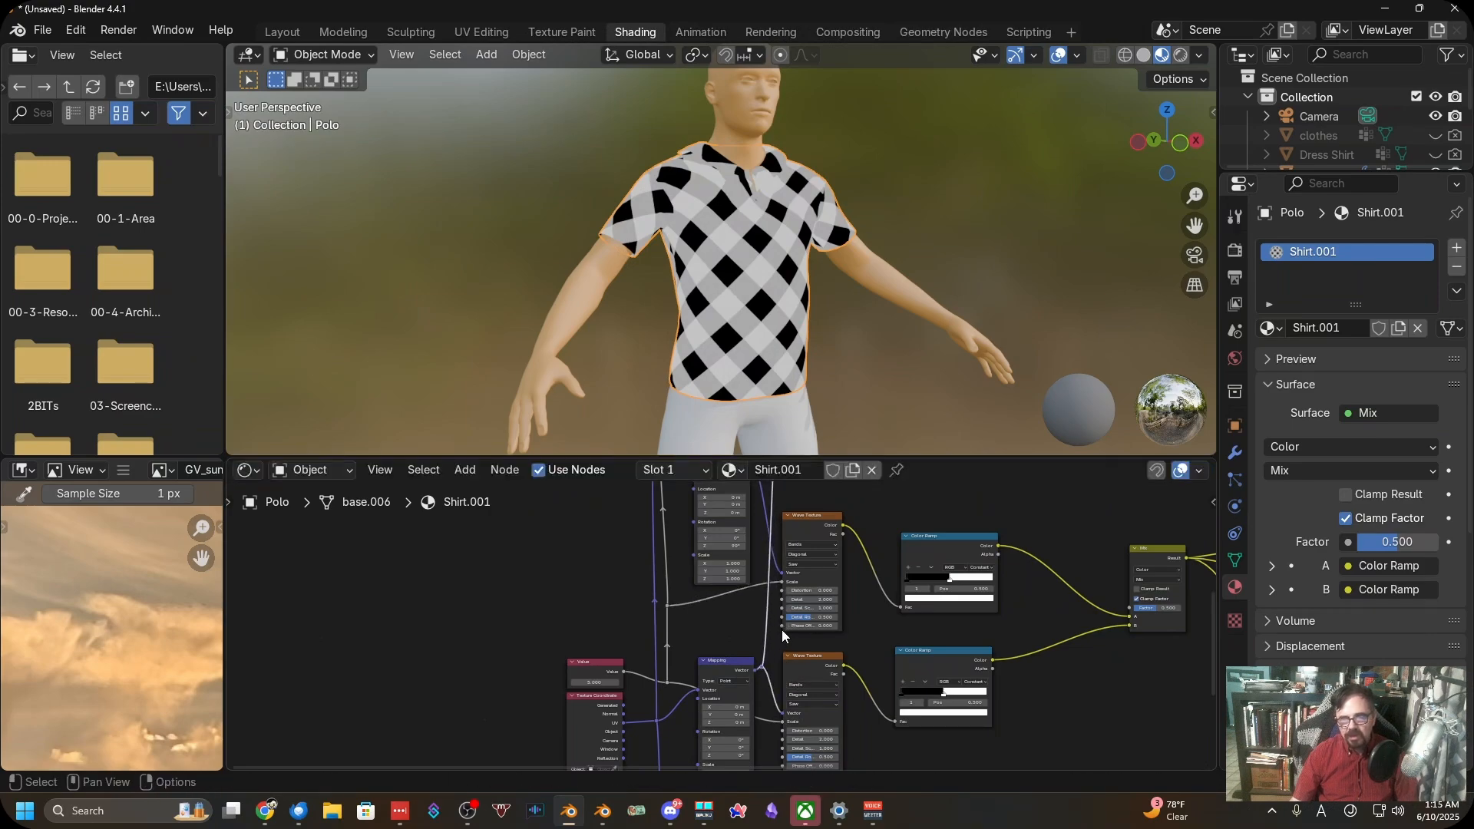
shift+right_drag(783, 629, 757, 624)
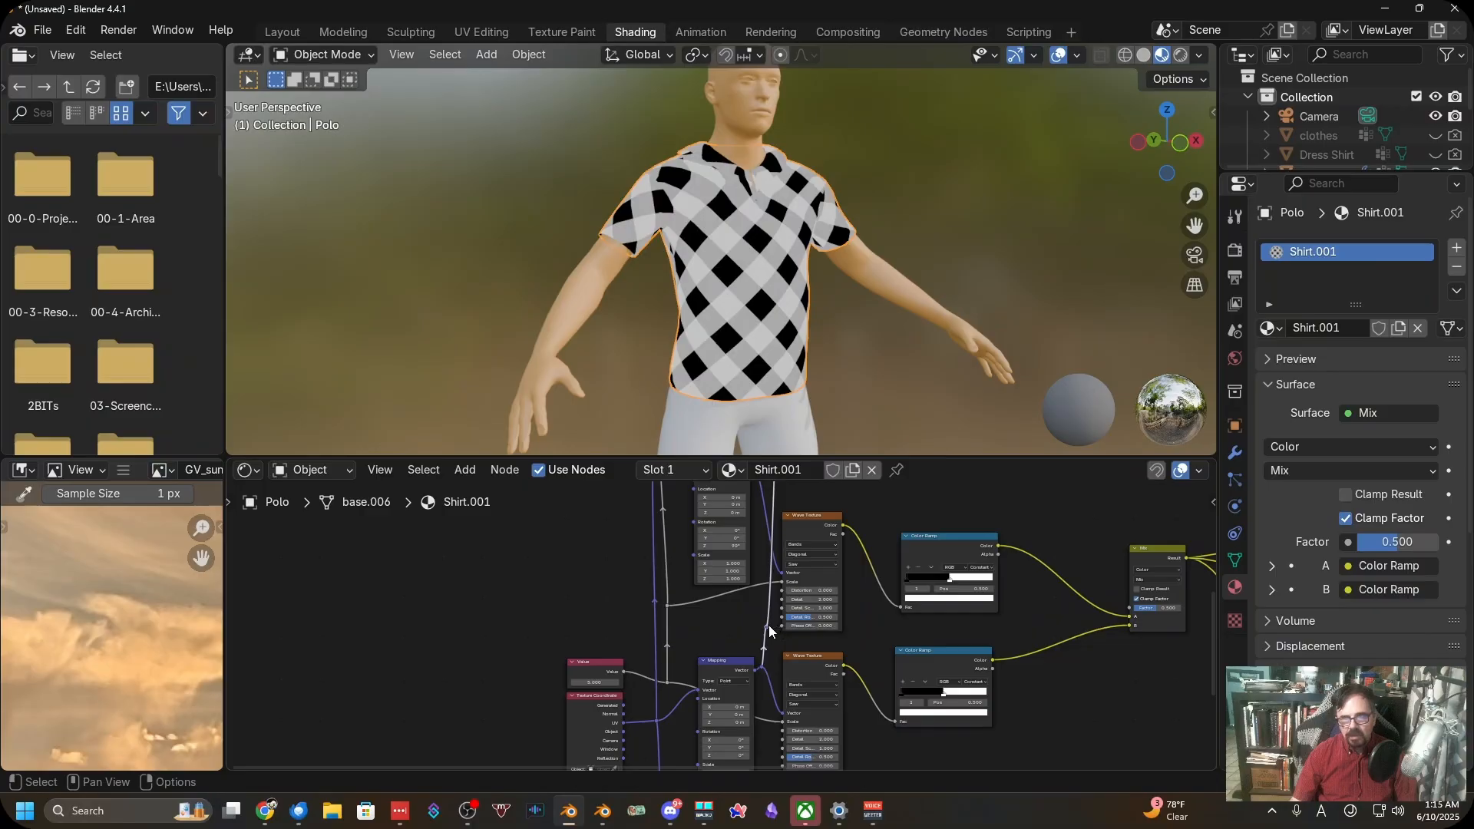
key(g)
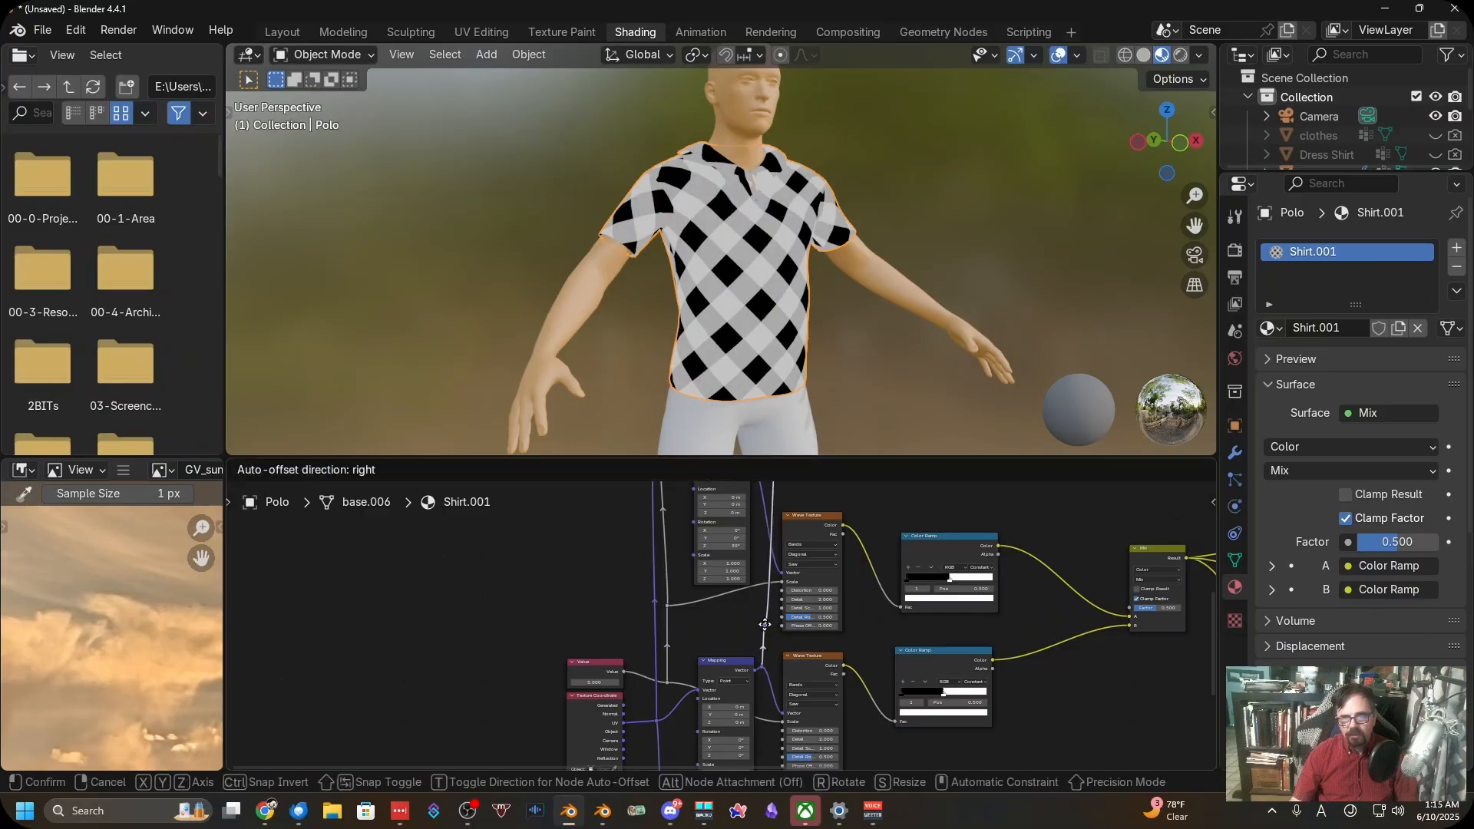
click(765, 623)
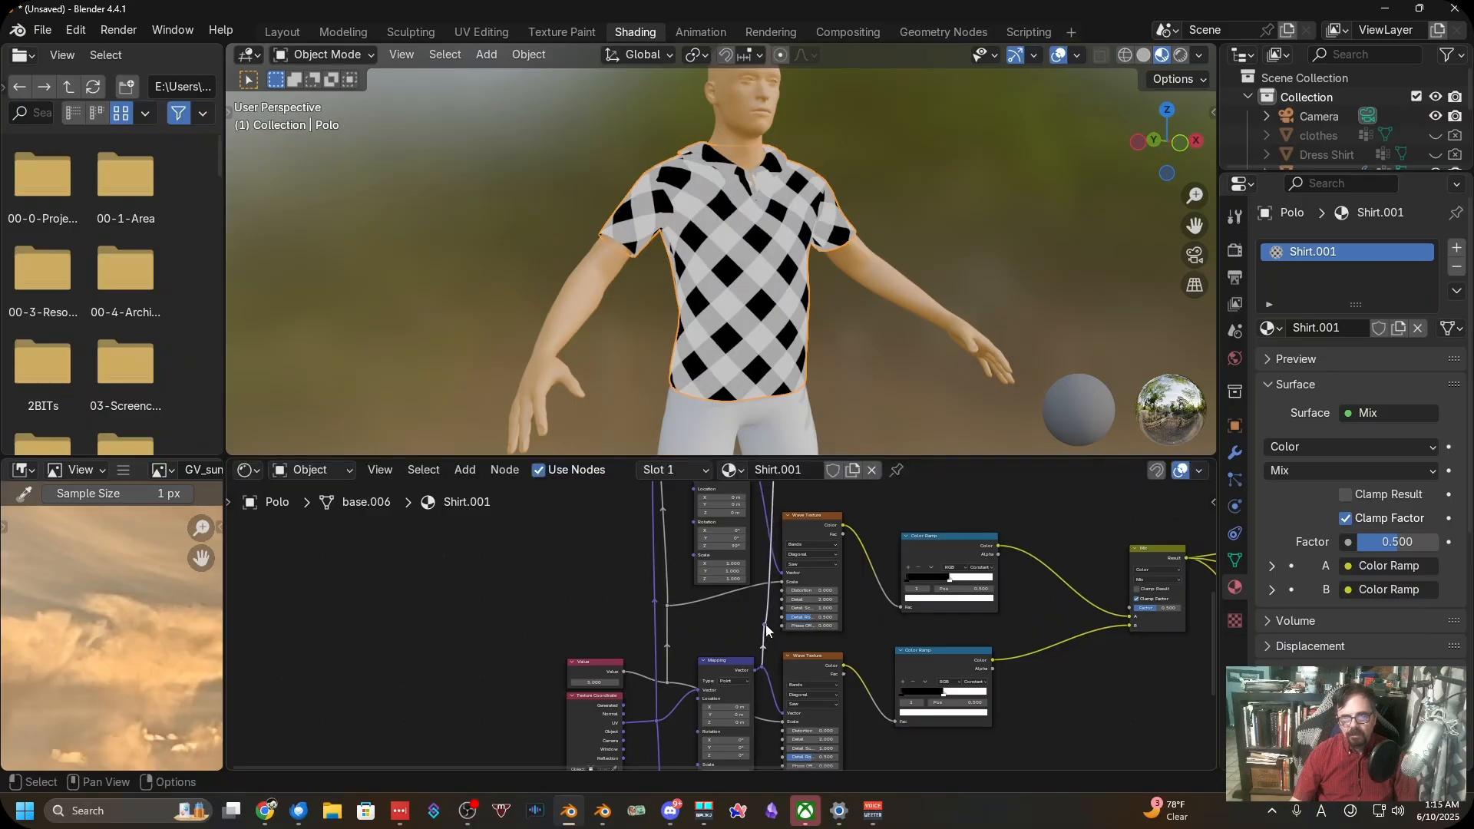
middle_drag(766, 624, 764, 643)
scroll(749, 656, down, 1)
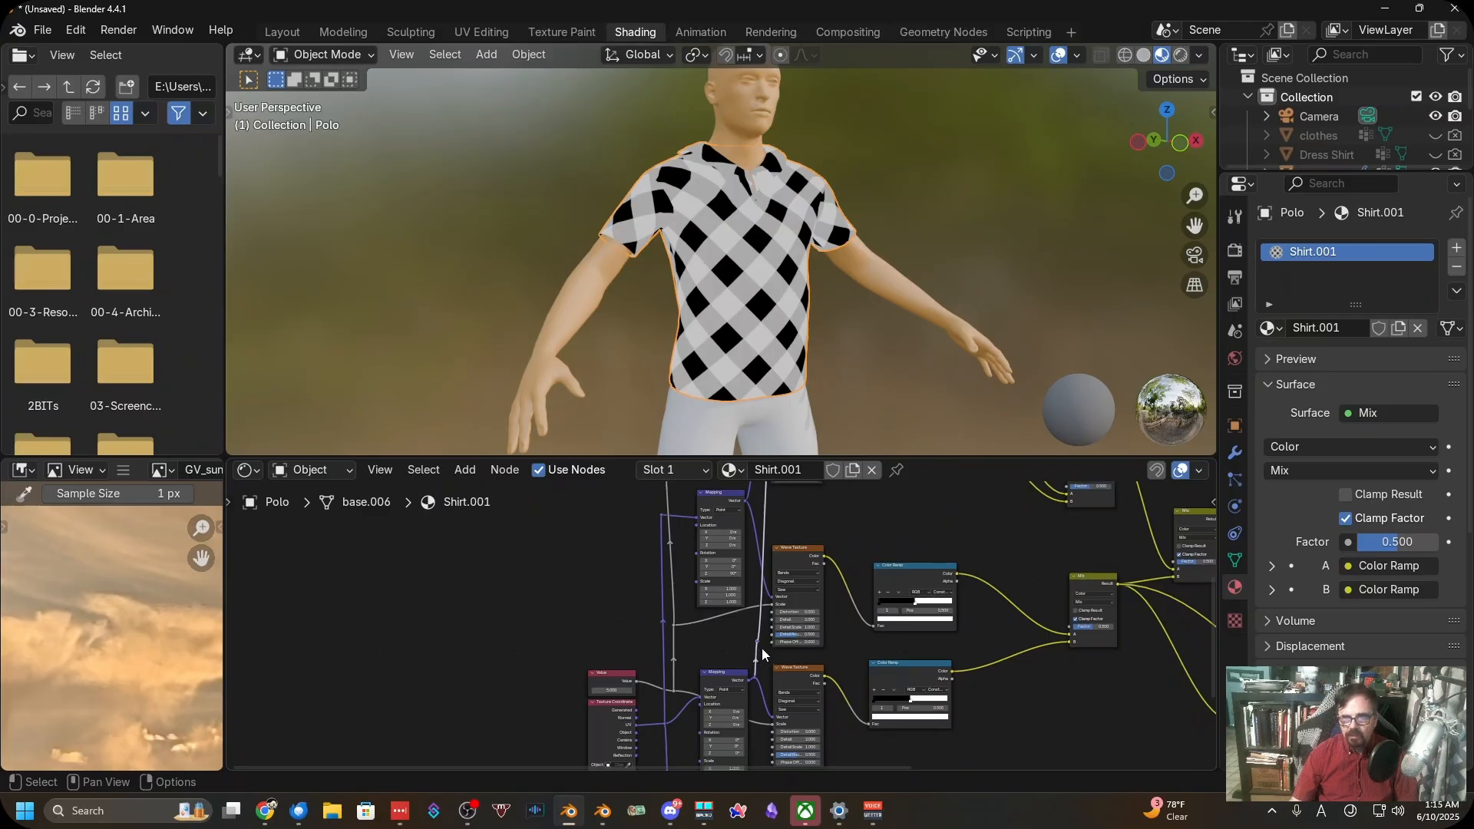
Link the lower Mapping's vector reroute to the upper Mapping's Vector input and route the link around it with a reroute
drag(762, 645, 654, 519)
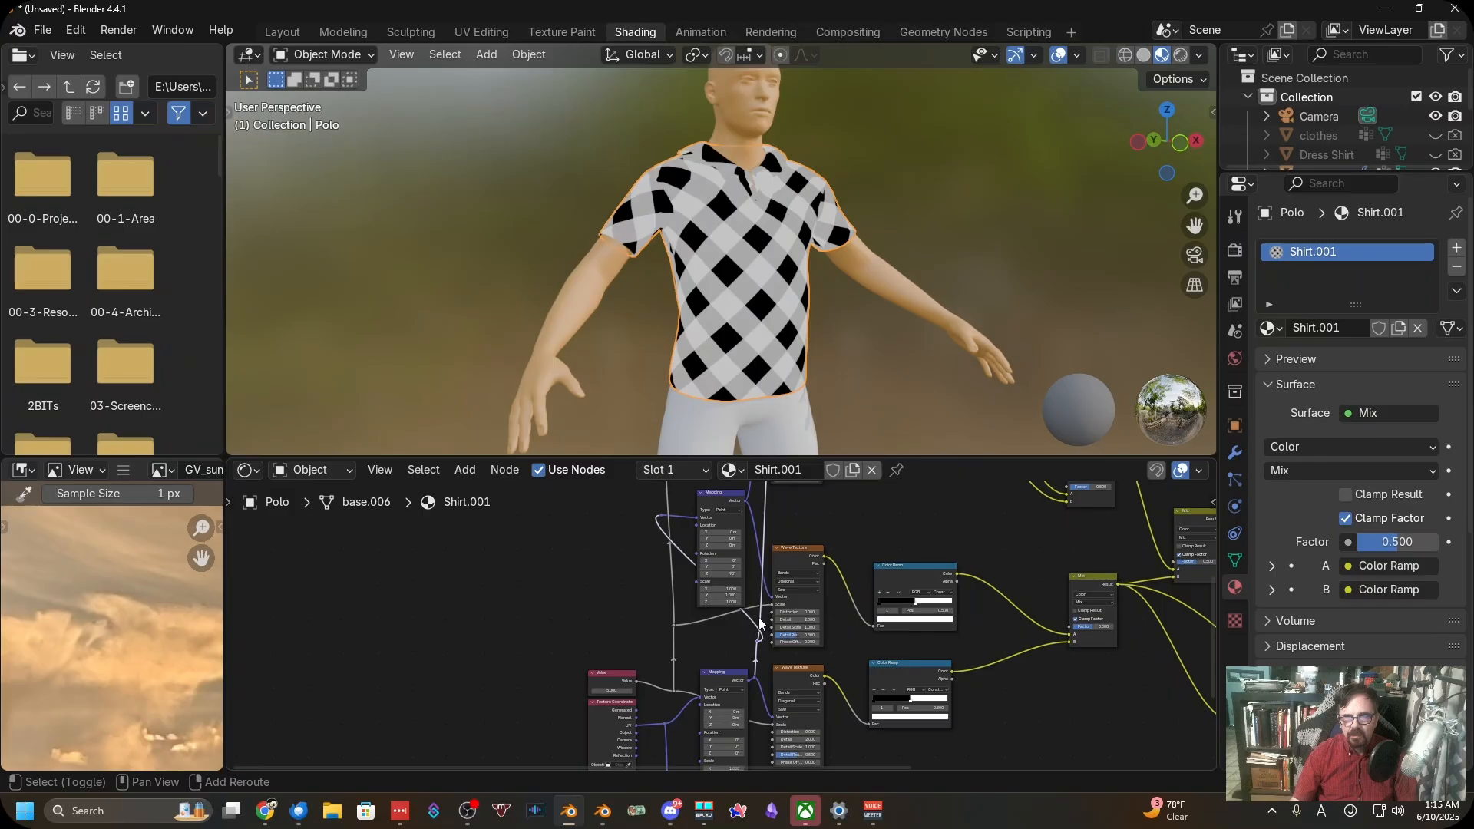
key(g)
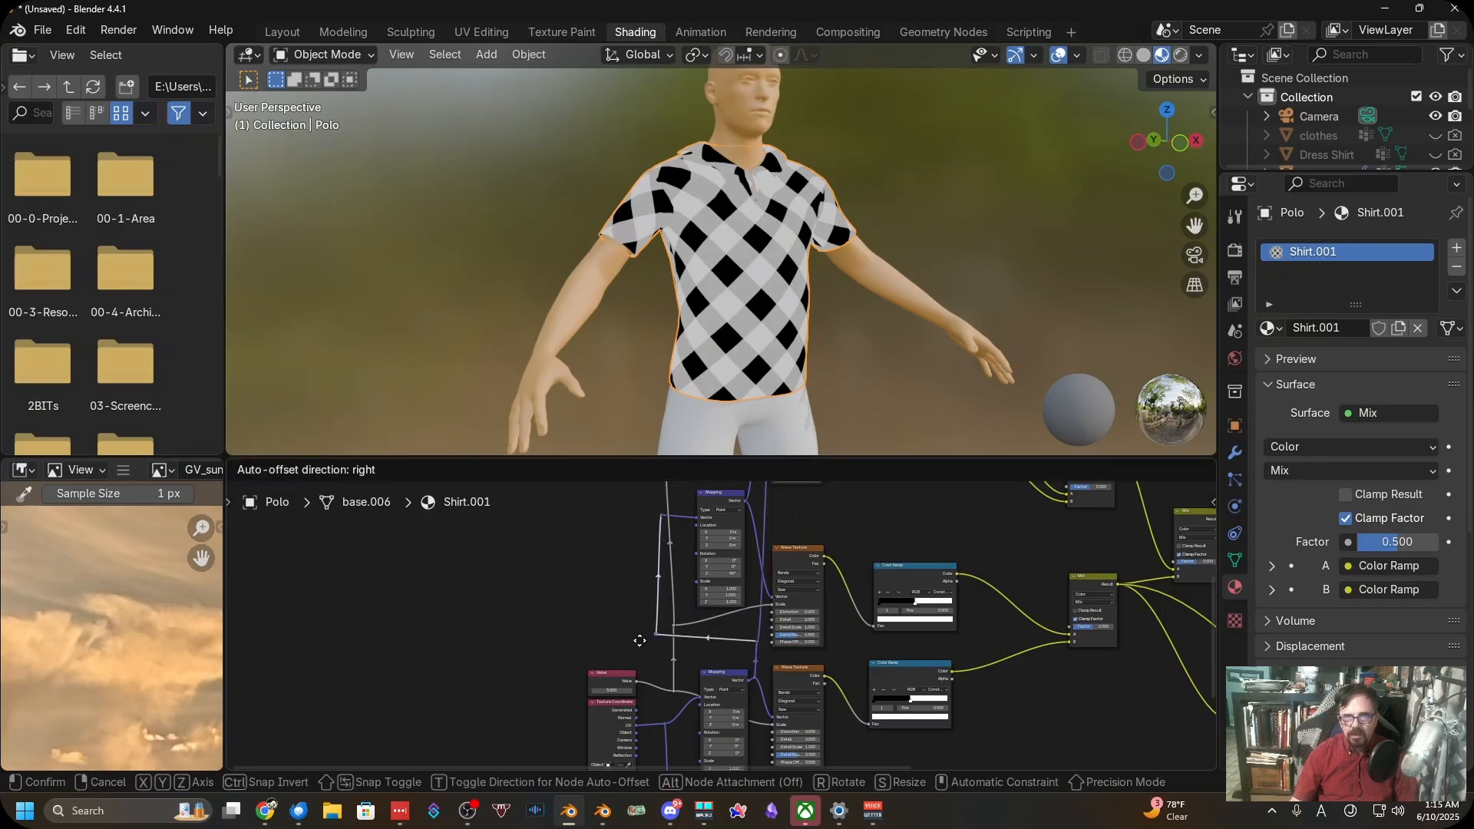
click(640, 644)
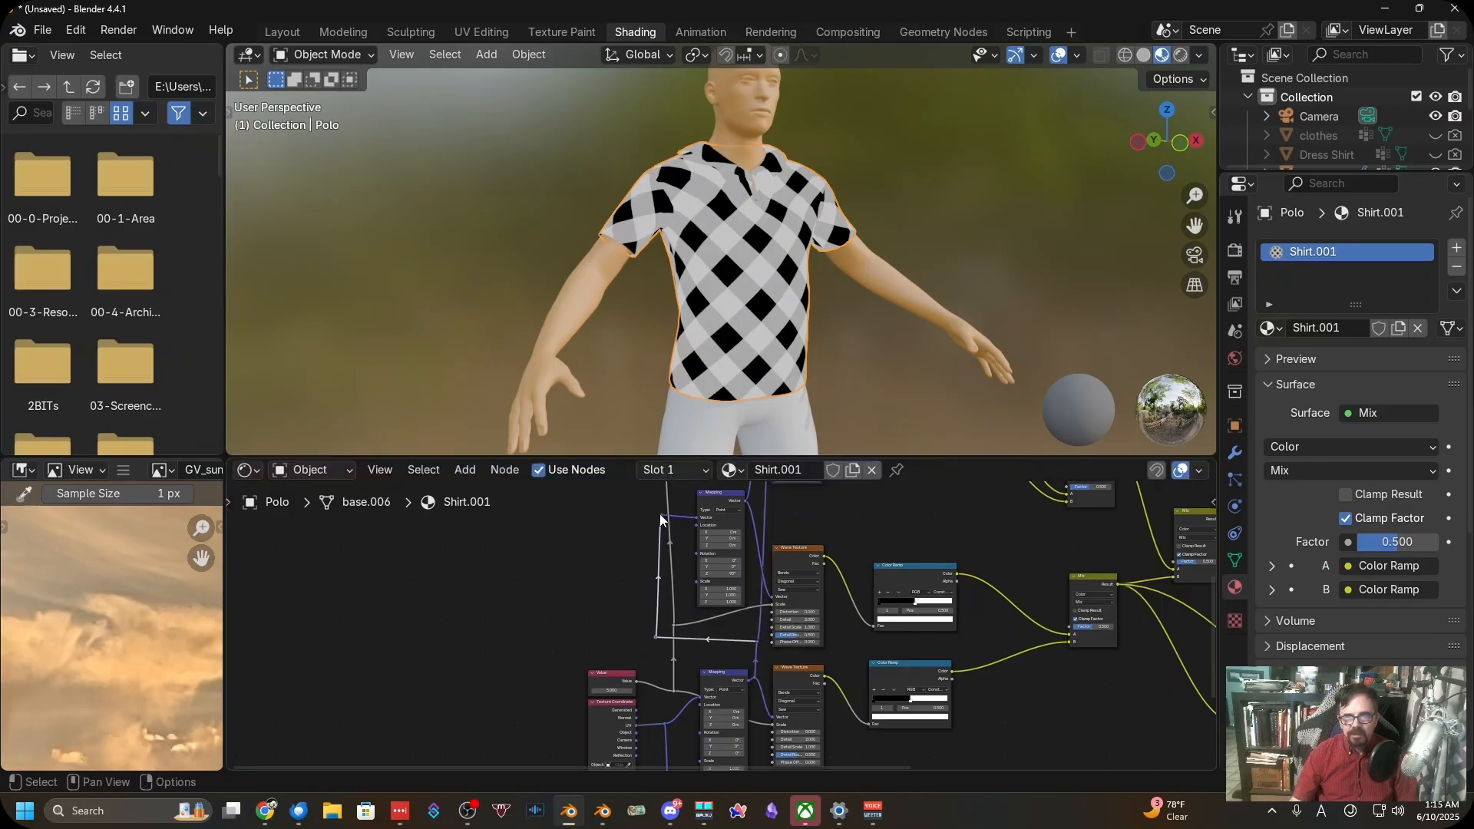
drag(661, 516, 652, 522)
Set the lower Mapping node's X scale to 2 to stretch the checks into diamonds
middle_drag(679, 670, 669, 548)
scroll(732, 628, up, 3)
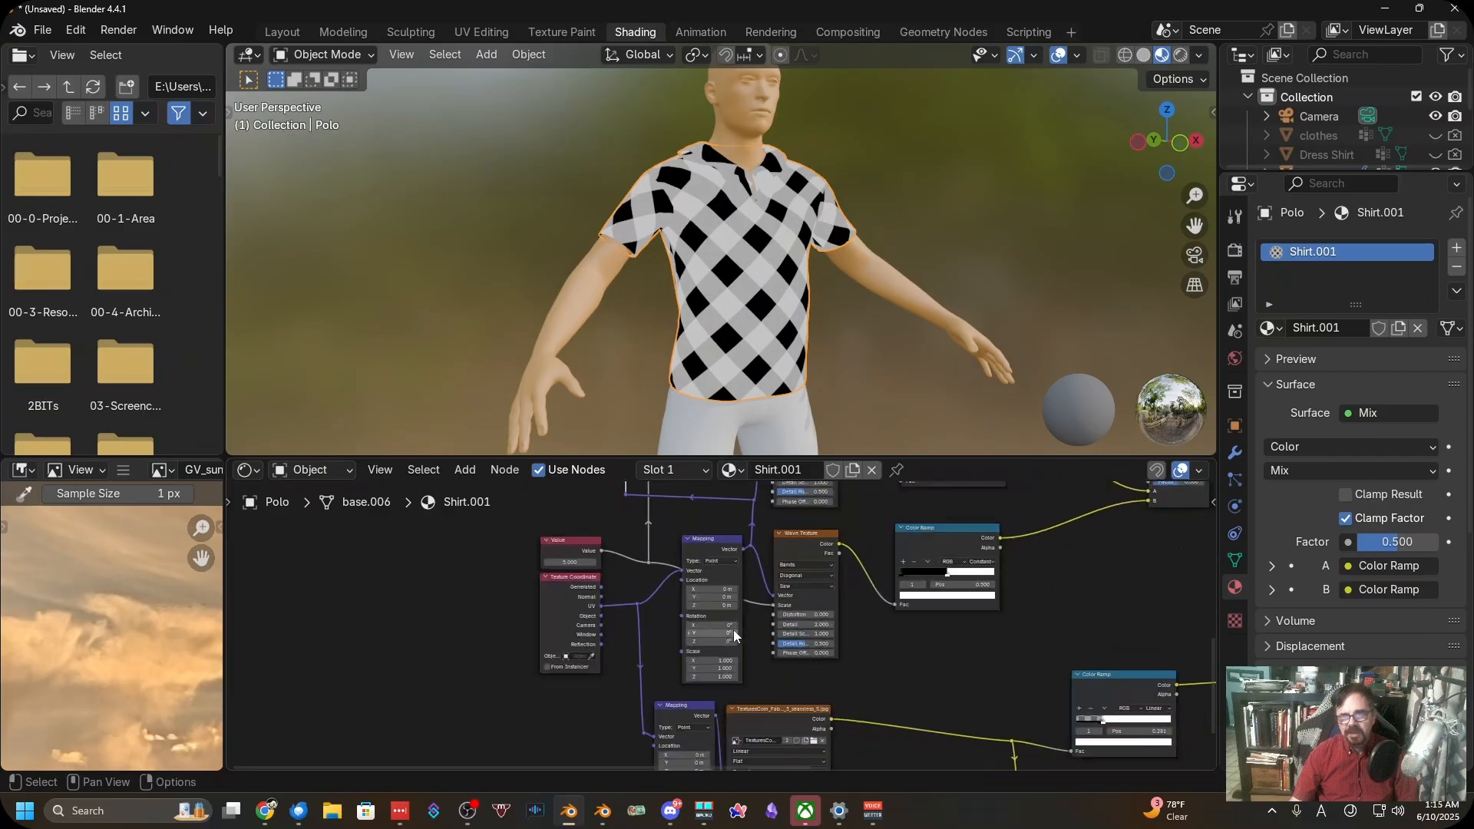
scroll(734, 630, up, 6)
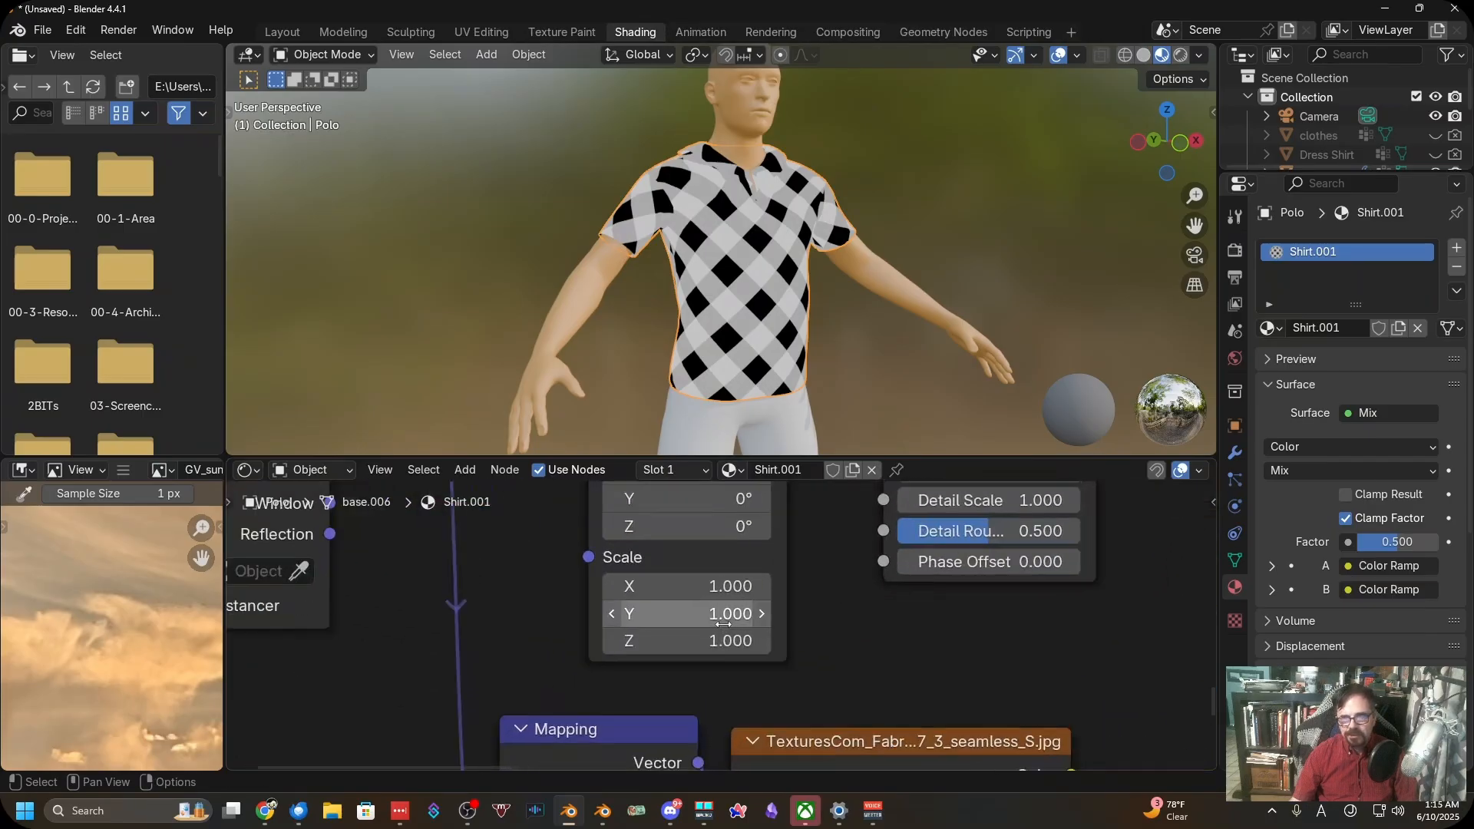
click(679, 593)
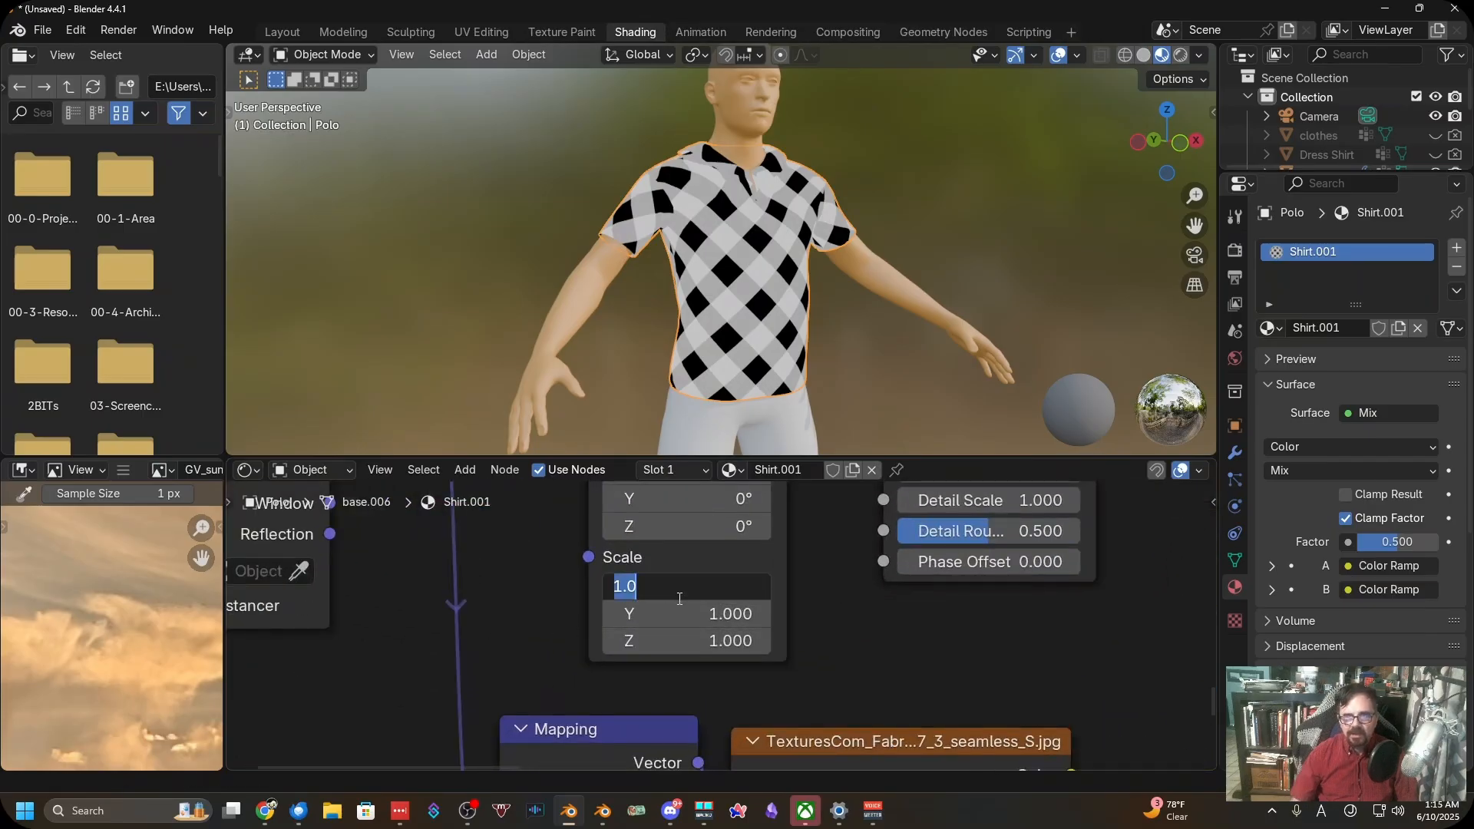
text(x)
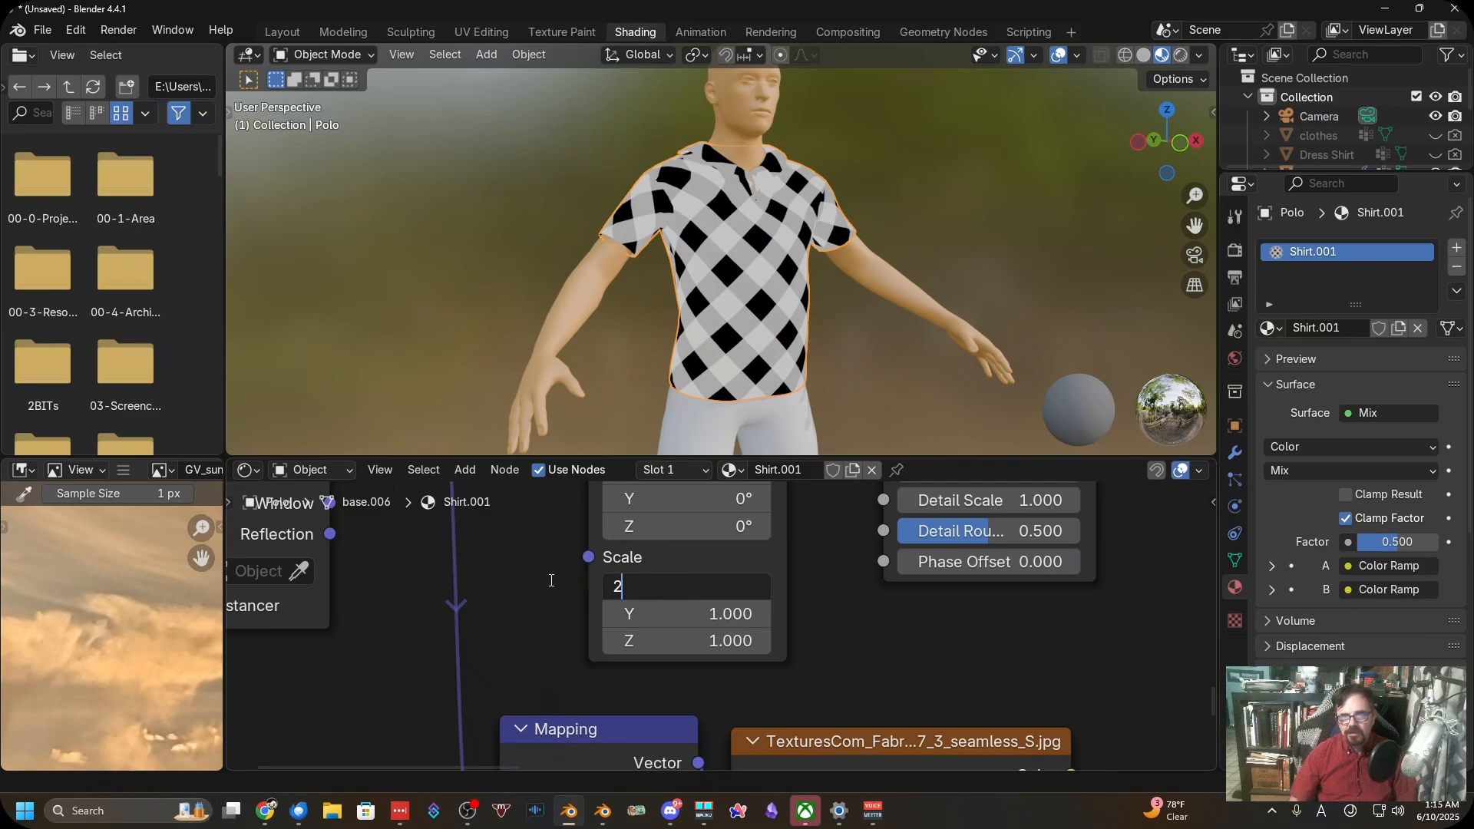
key(Return)
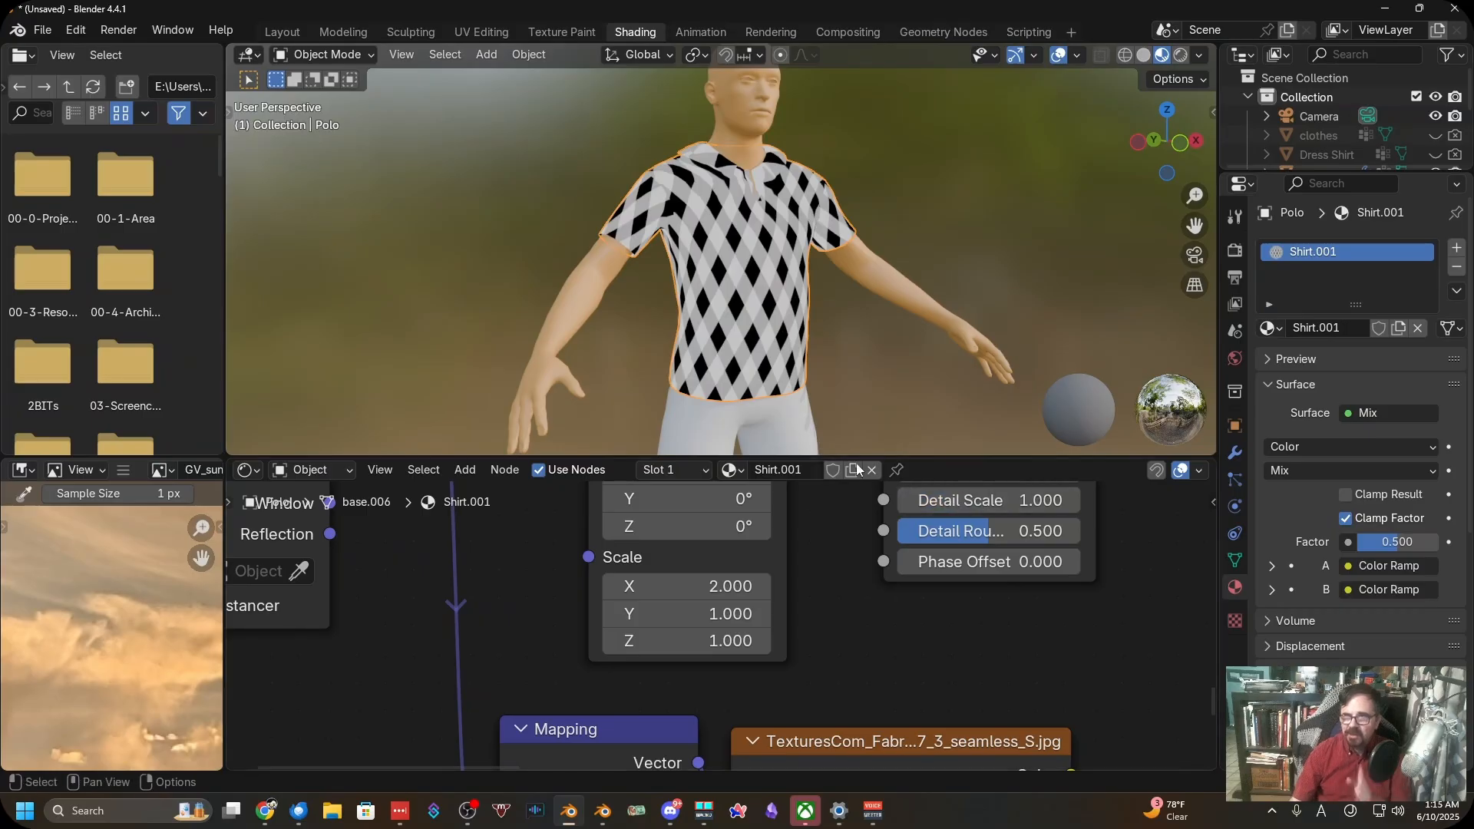
Place the multicolour Color Ramp beside the Mix node, feed its Fac from the Mix result, and preview it on the shirt
scroll(861, 619, down, 5)
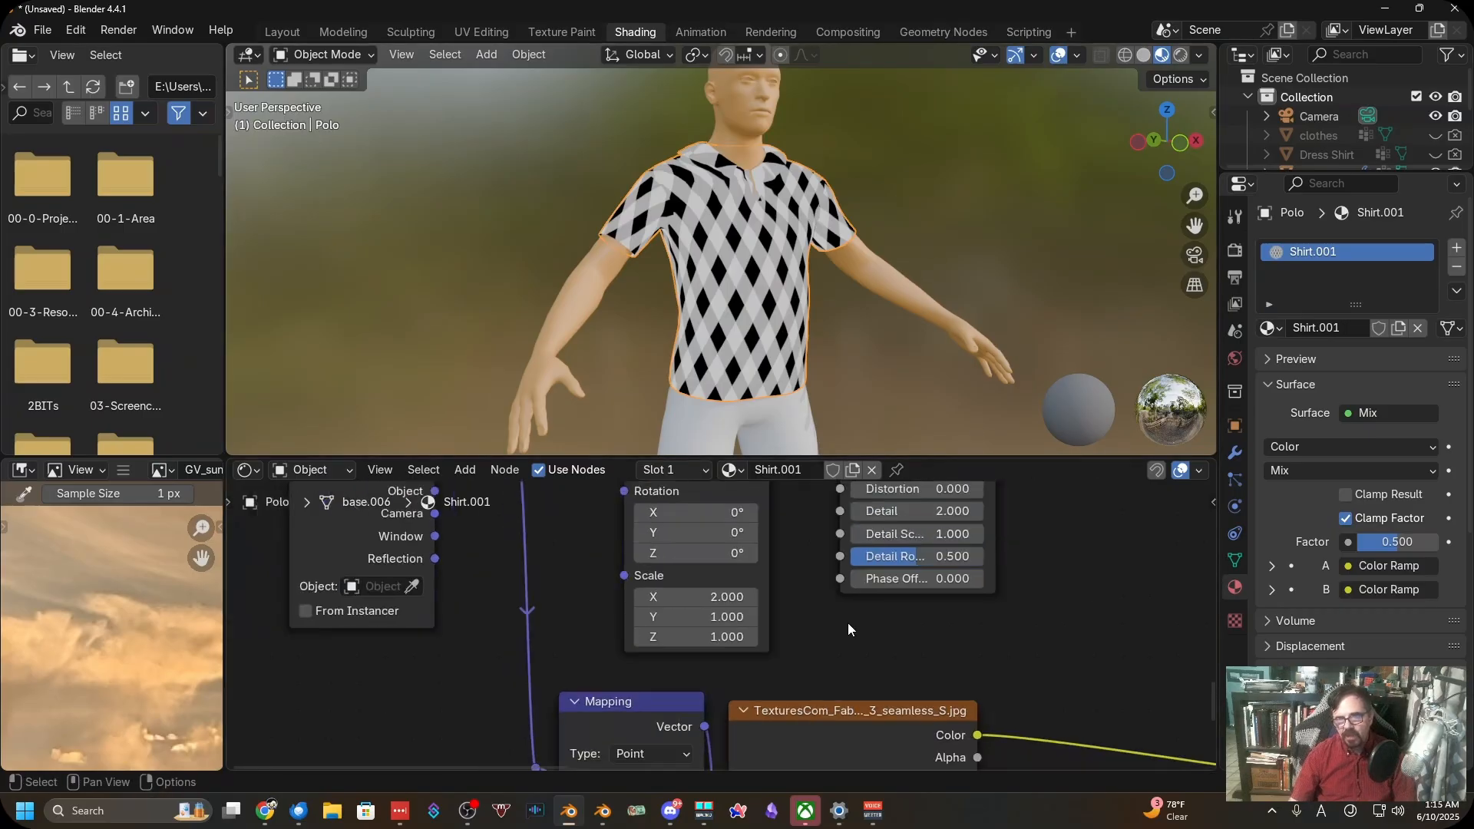
scroll(837, 661, up, 3)
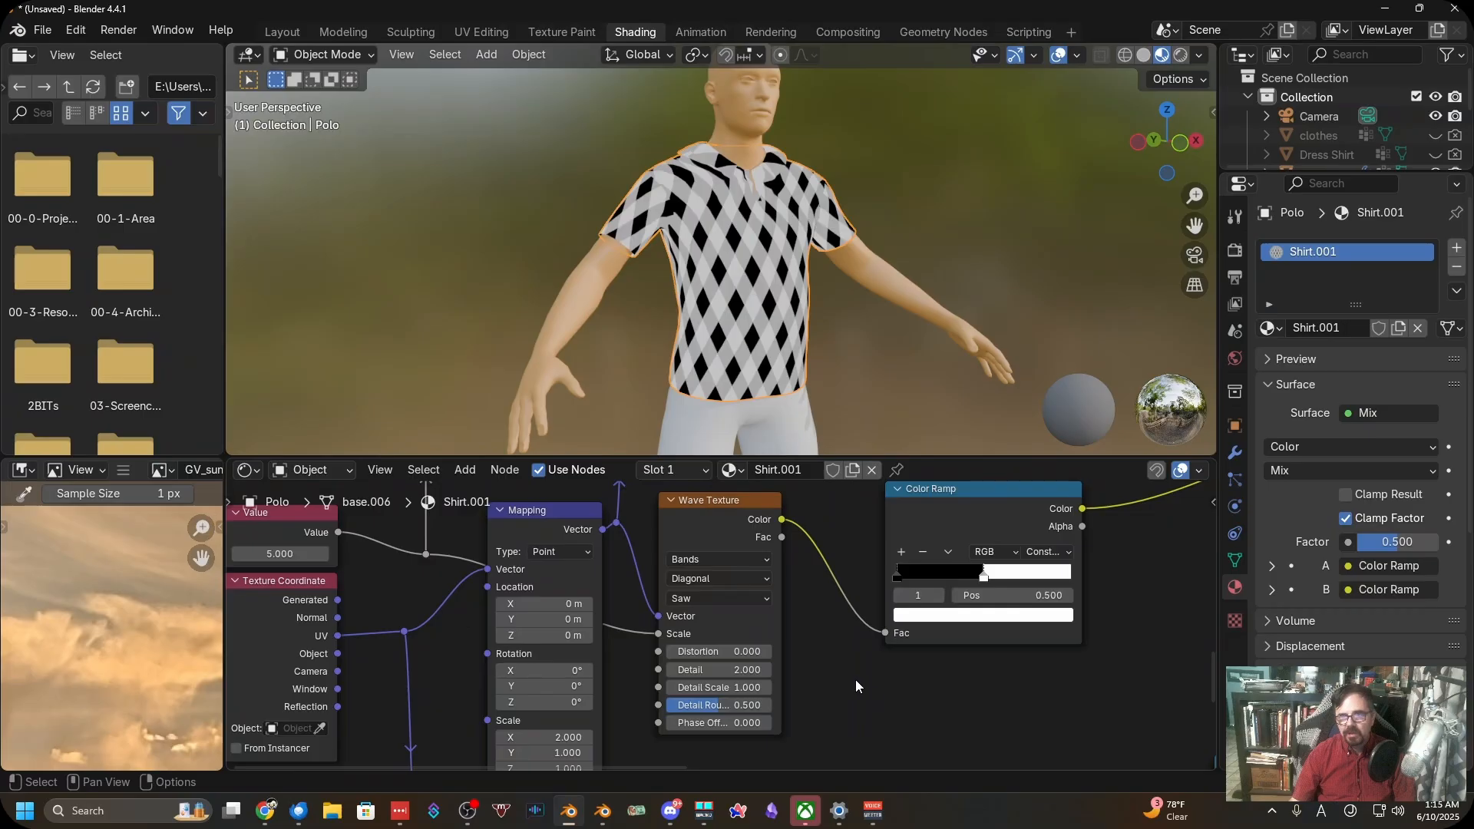
middle_drag(855, 679, 797, 704)
scroll(799, 577, down, 4)
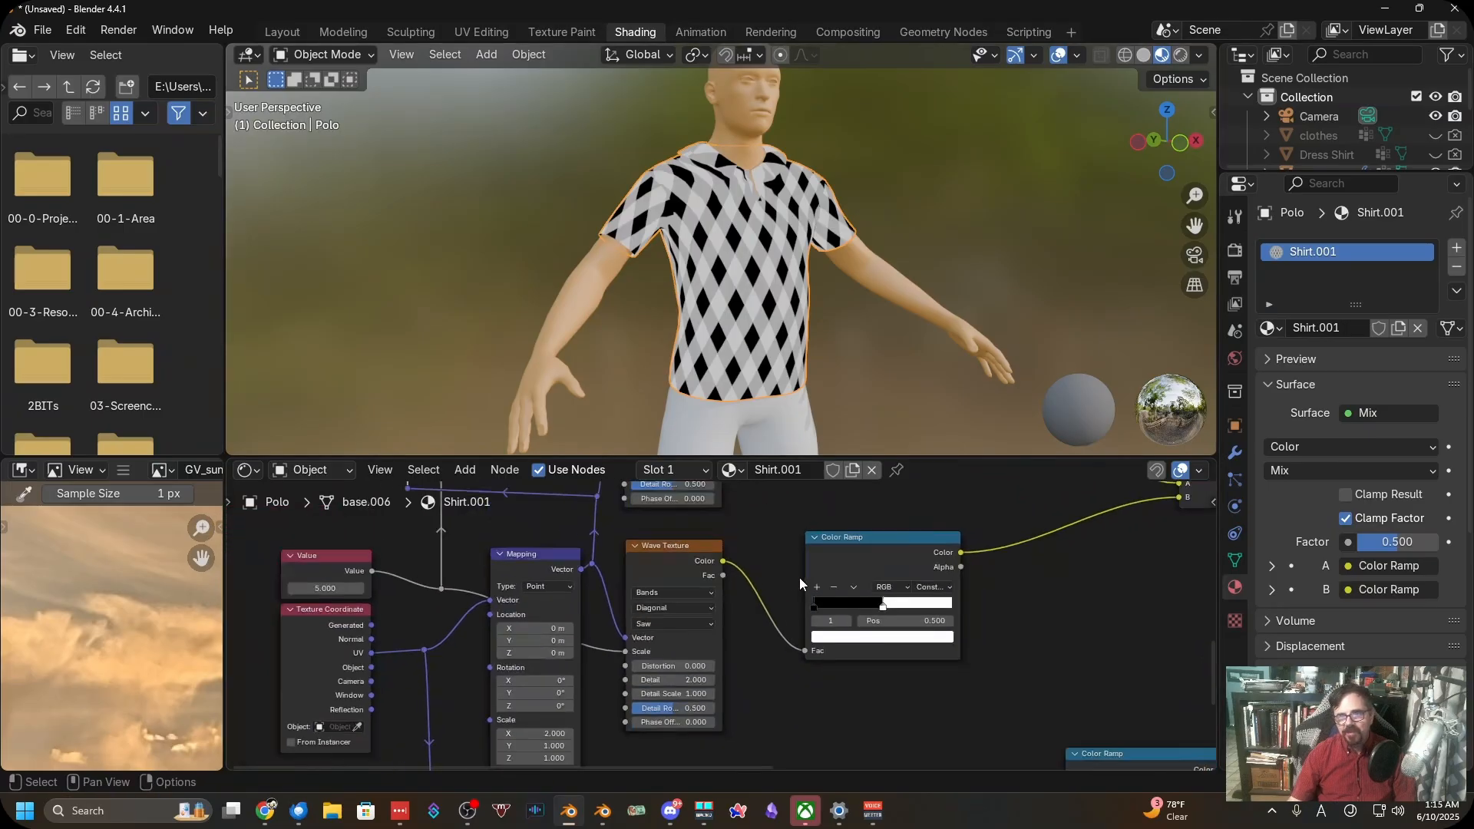
middle_drag(799, 647, 728, 615)
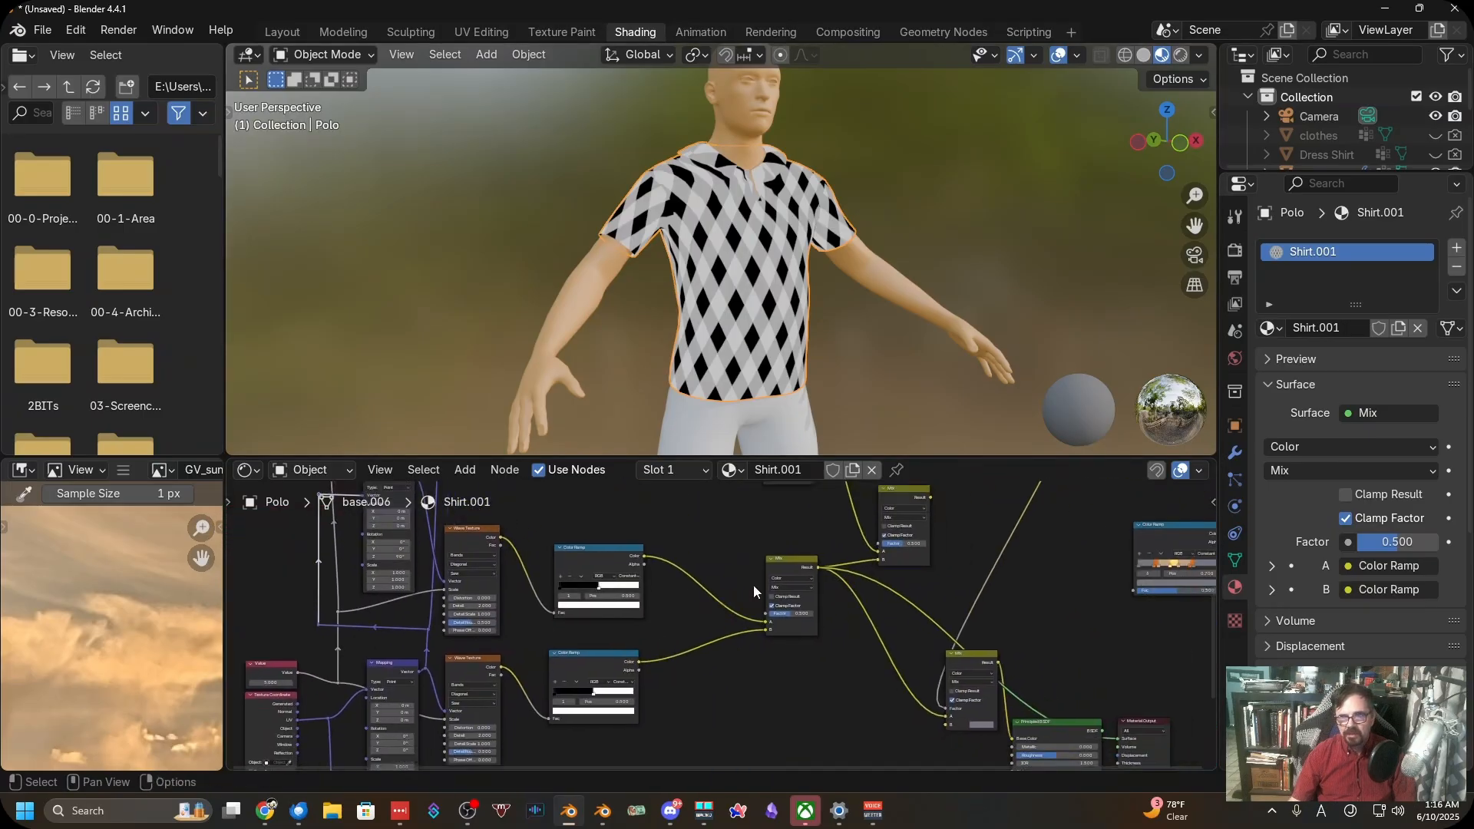
drag(790, 568, 726, 607)
middle_drag(790, 590, 642, 640)
drag(1039, 592, 767, 649)
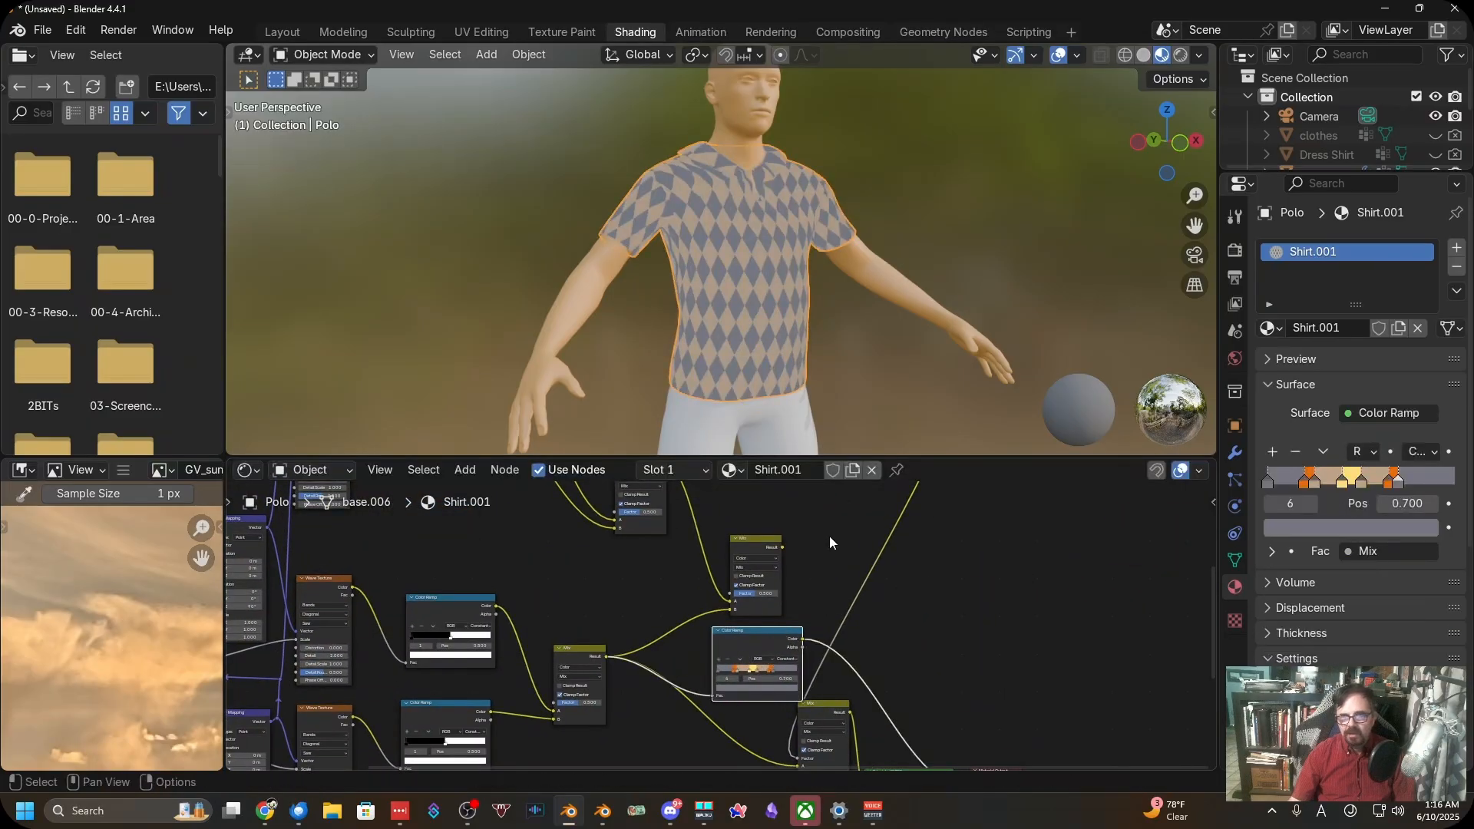
Spread out the multicolour ramp's stops, moving the last grey stop to 1.000 and the second orange stop to 0.910
scroll(829, 542, up, 1)
scroll(789, 421, up, 2)
scroll(811, 423, up, 1)
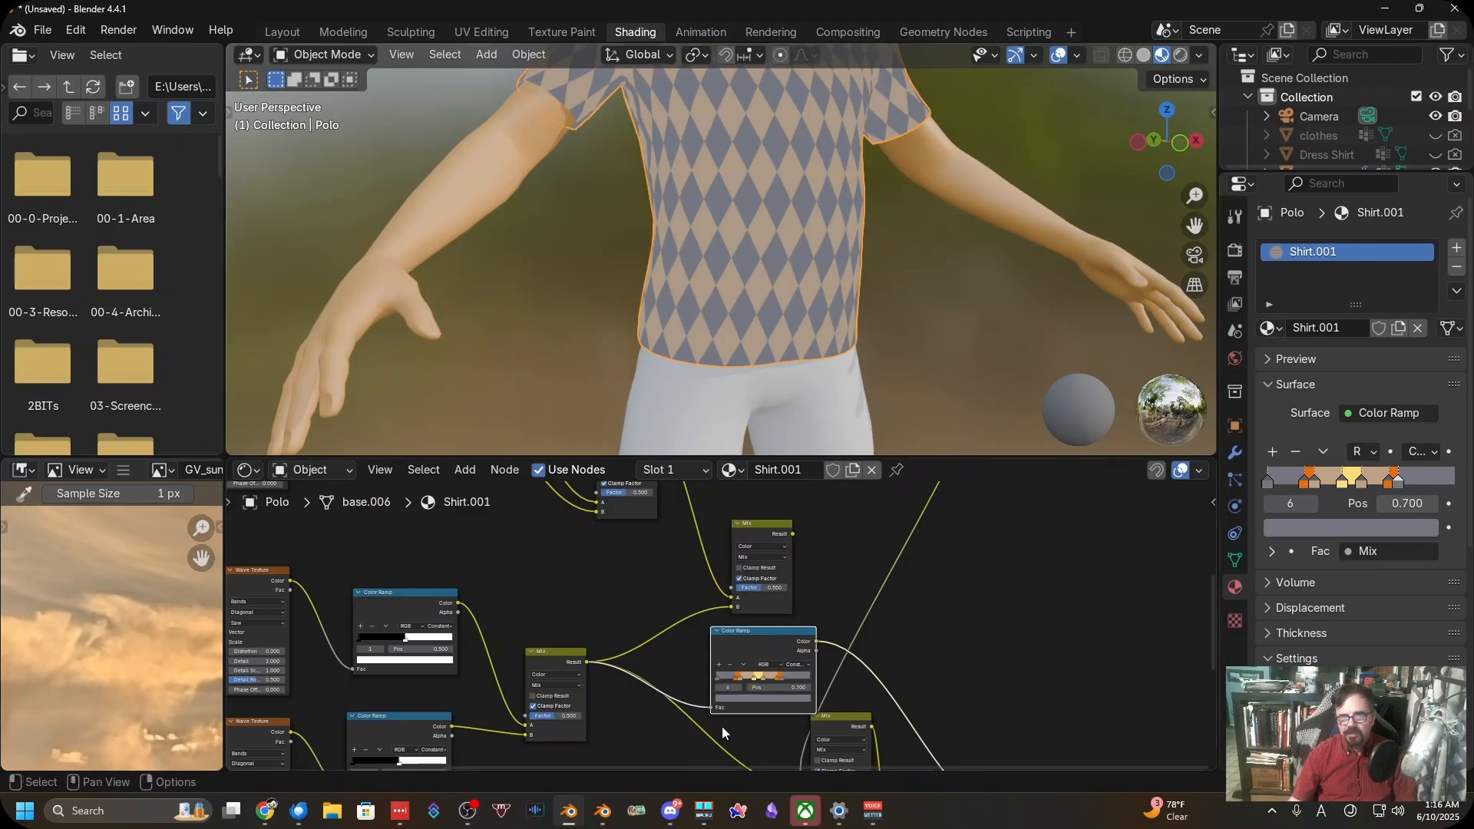
scroll(790, 585, up, 4)
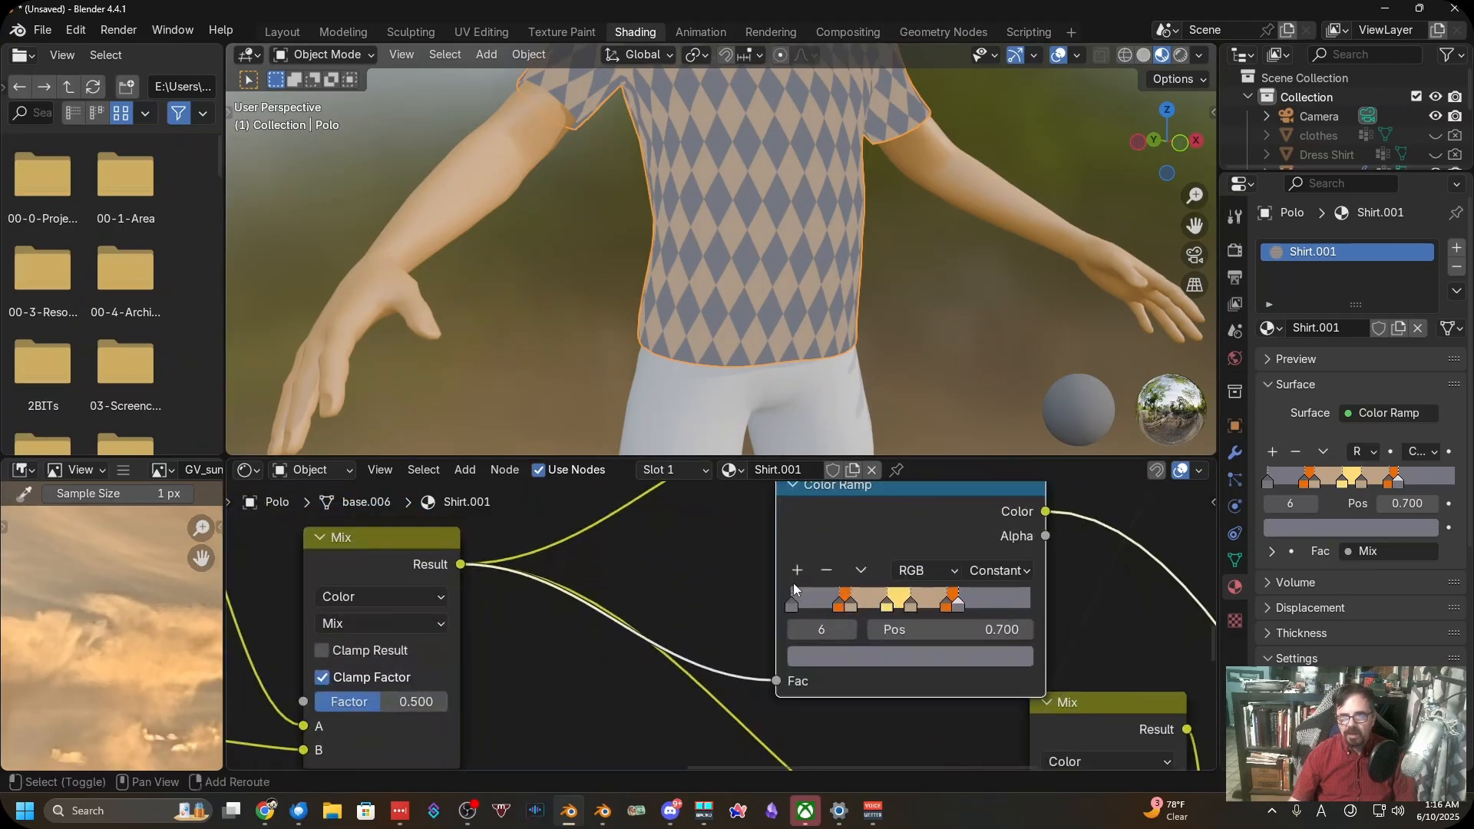
scroll(793, 590, up, 4)
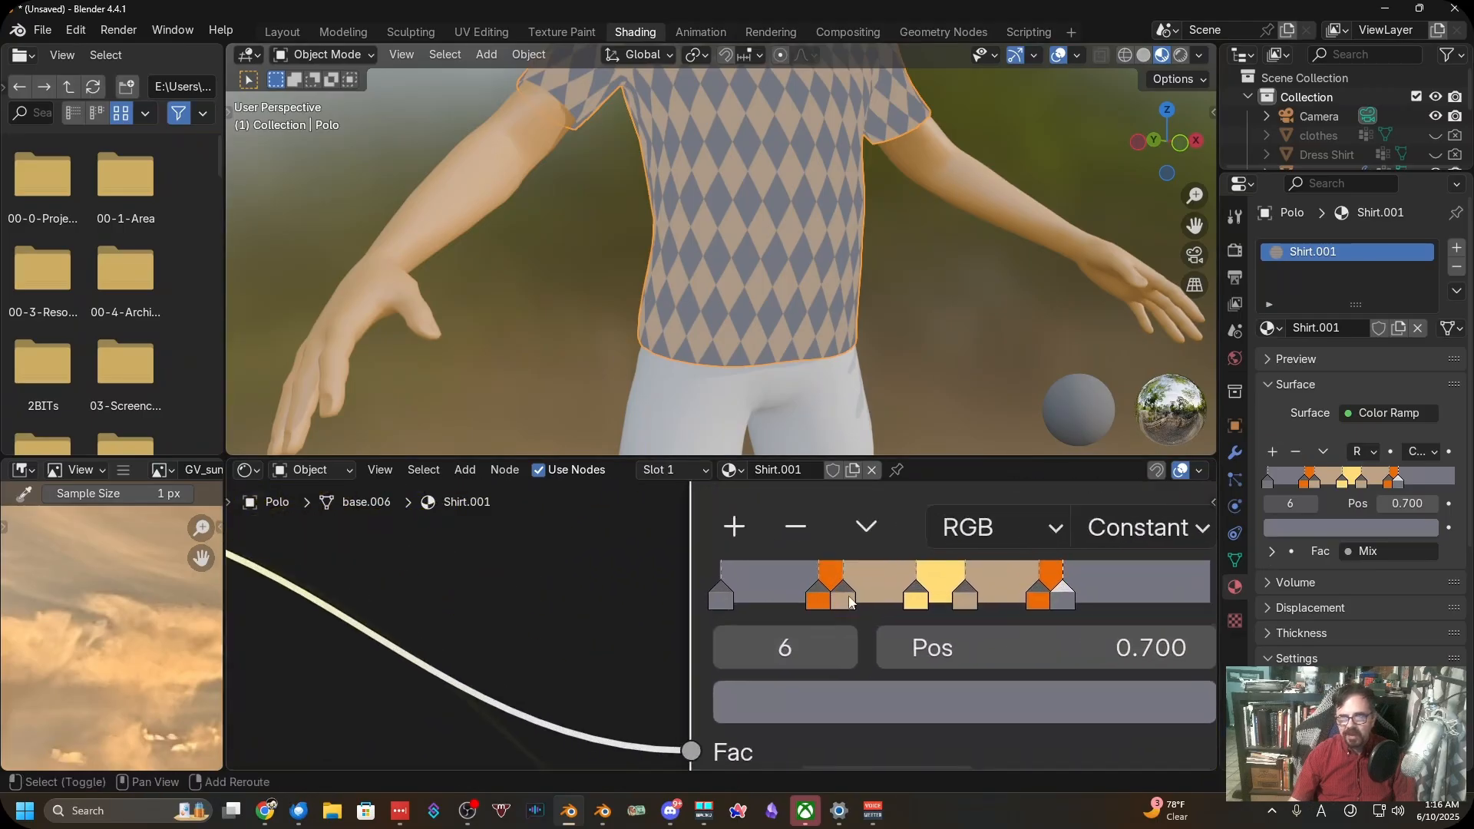
shift+middle_drag(849, 597, 840, 622)
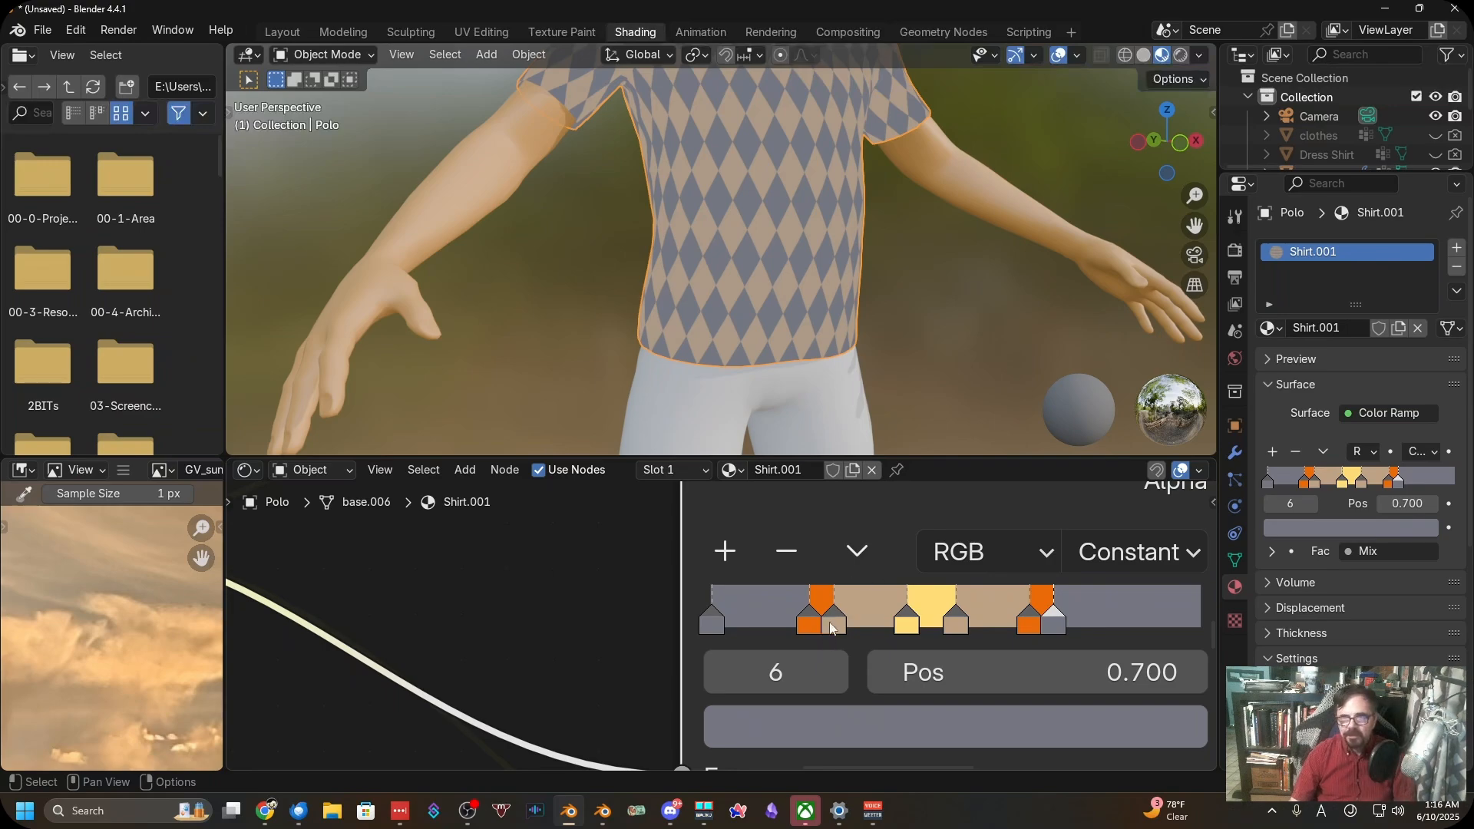
drag(835, 616, 932, 618)
drag(1060, 623, 1201, 623)
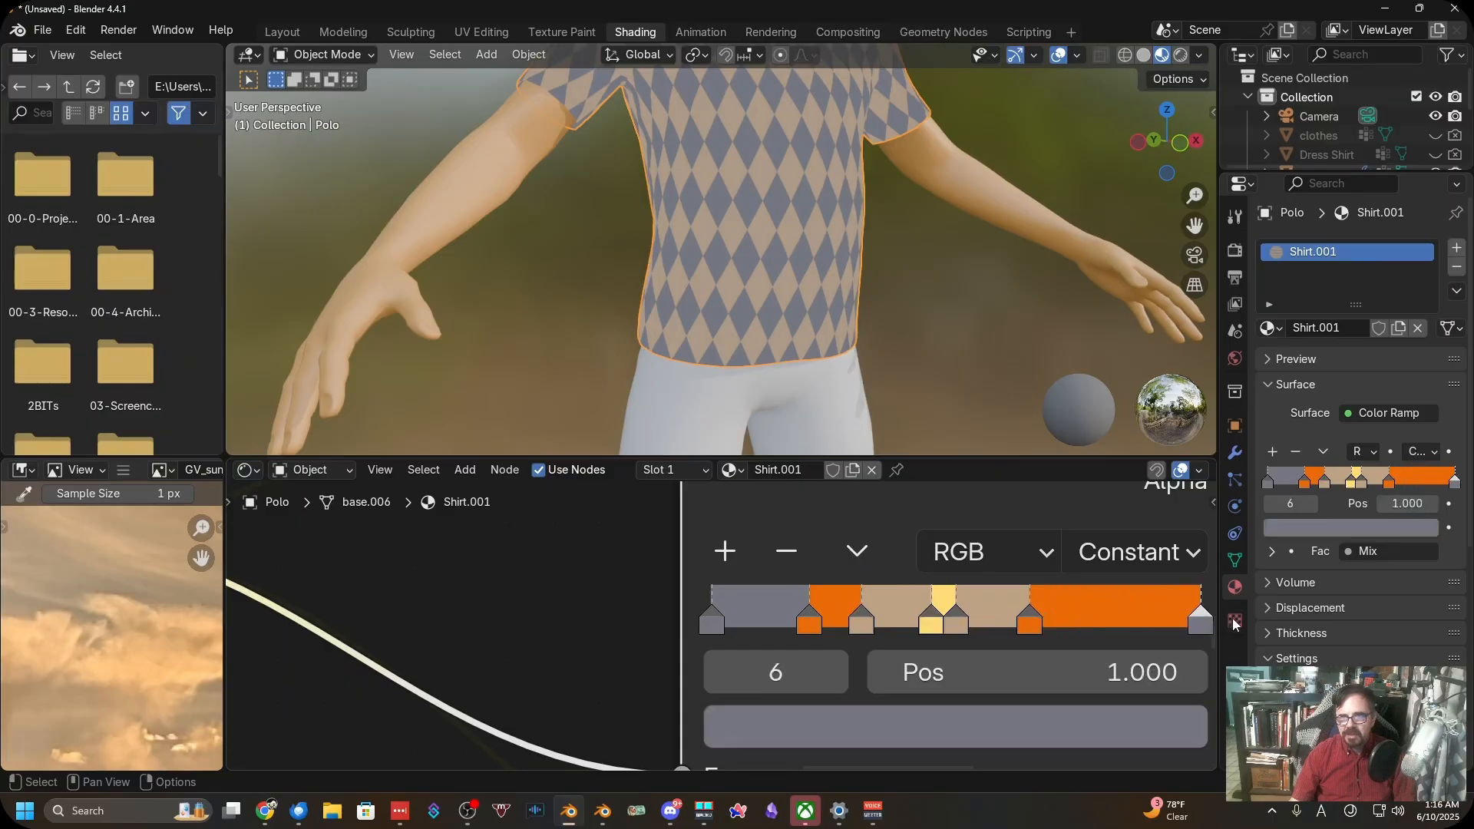
drag(1032, 610, 1156, 614)
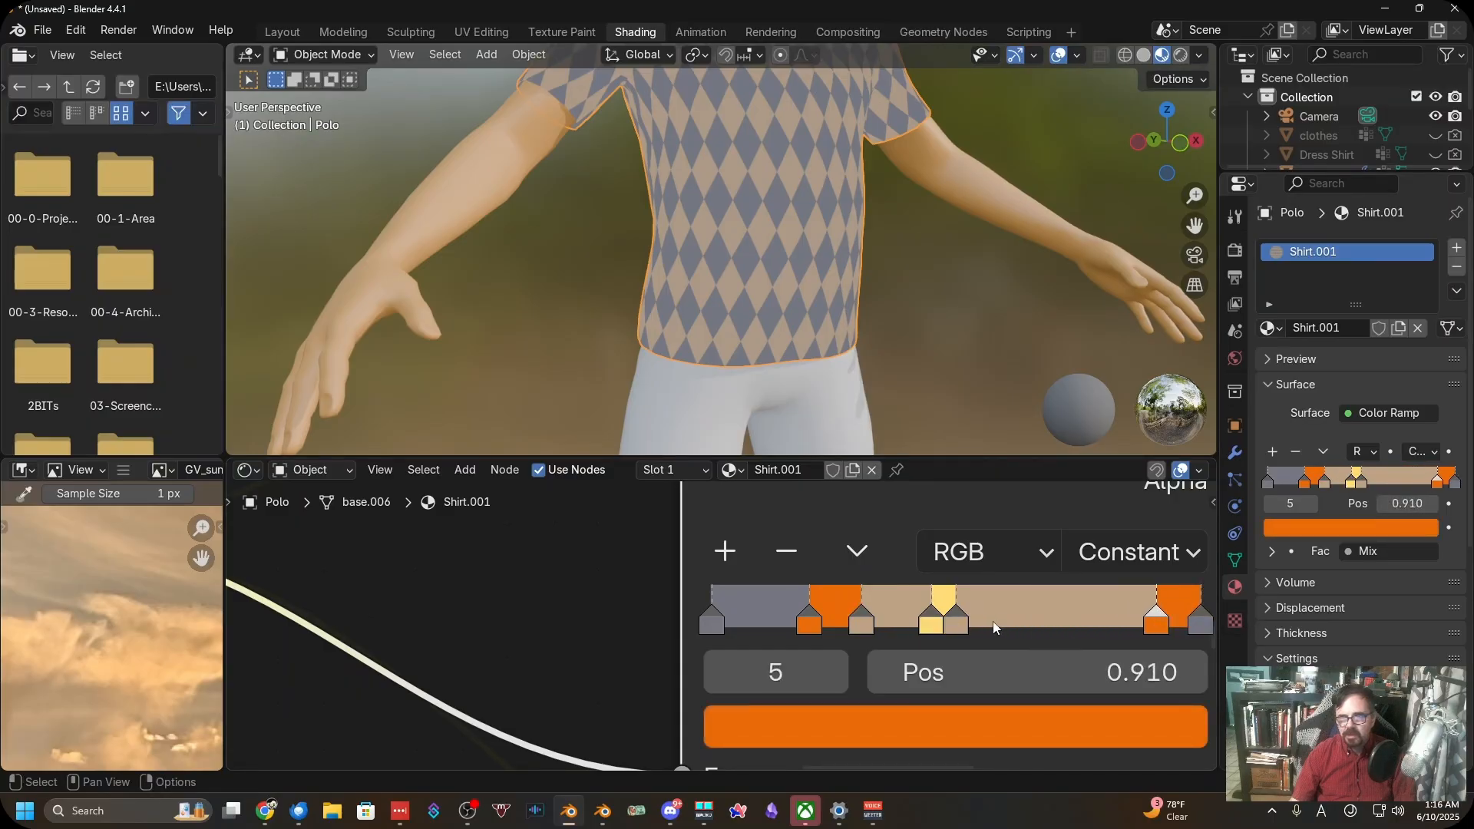
Shift the multicolour ramp's yellow and tan stops toward the white end, ending with the first tan stop at 0.527
drag(960, 610, 1034, 614)
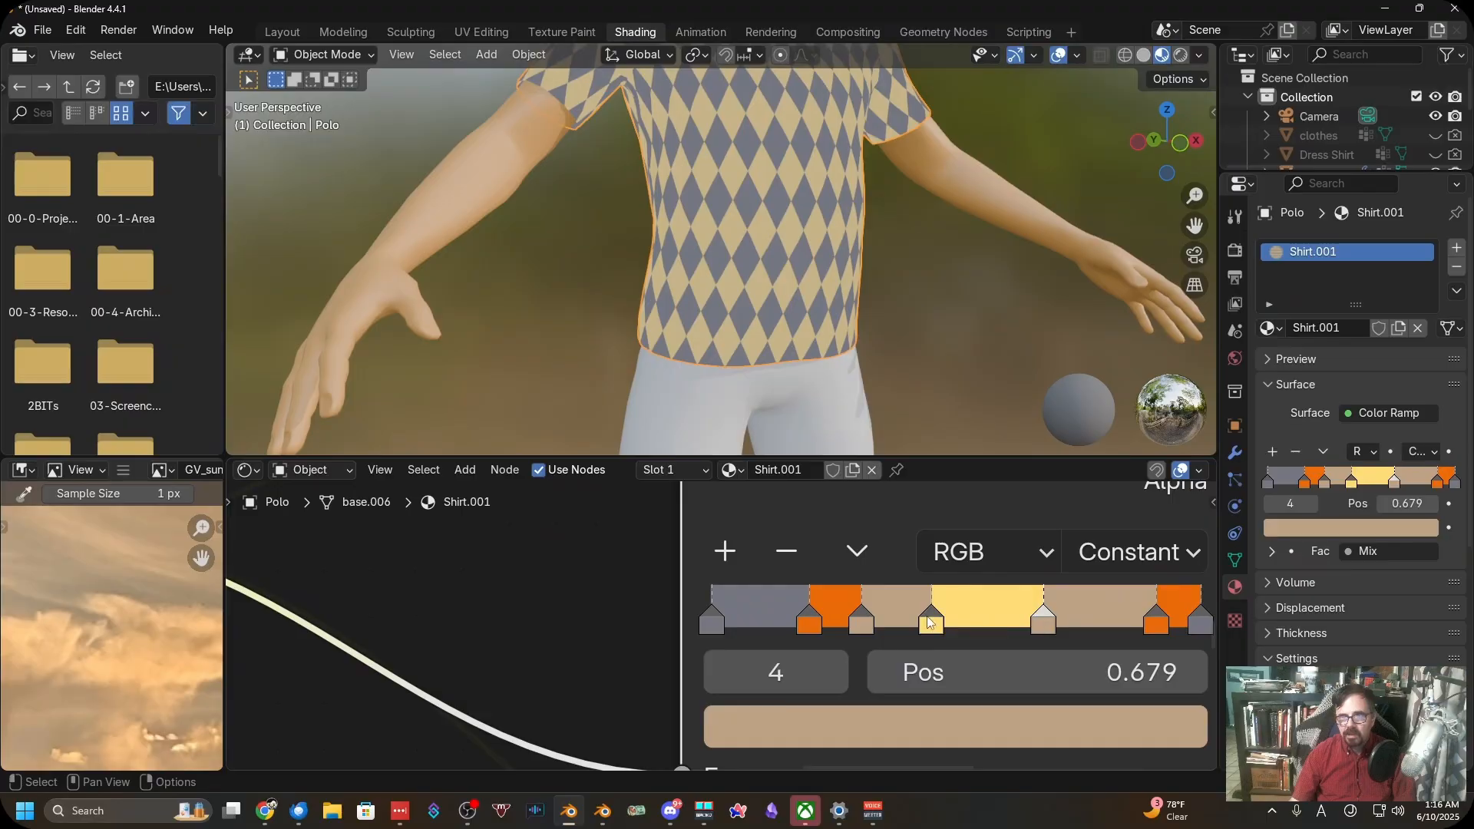
drag(929, 622, 972, 622)
click(868, 623)
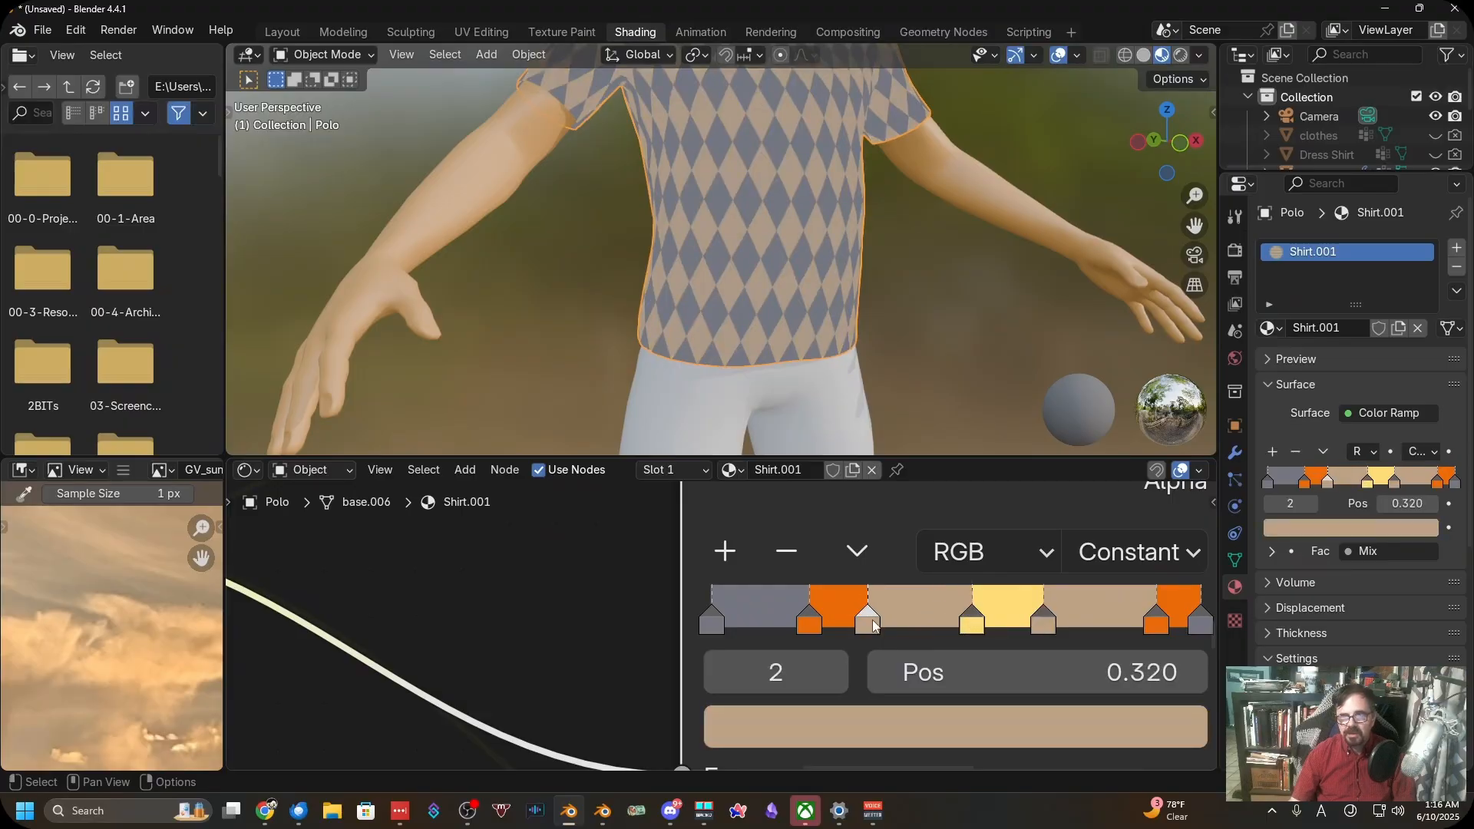
drag(873, 626, 967, 624)
Preview the Mix node's mask on the shirt, and return the preview to the multicolour Color Ramp for comparison
scroll(665, 591, down, 6)
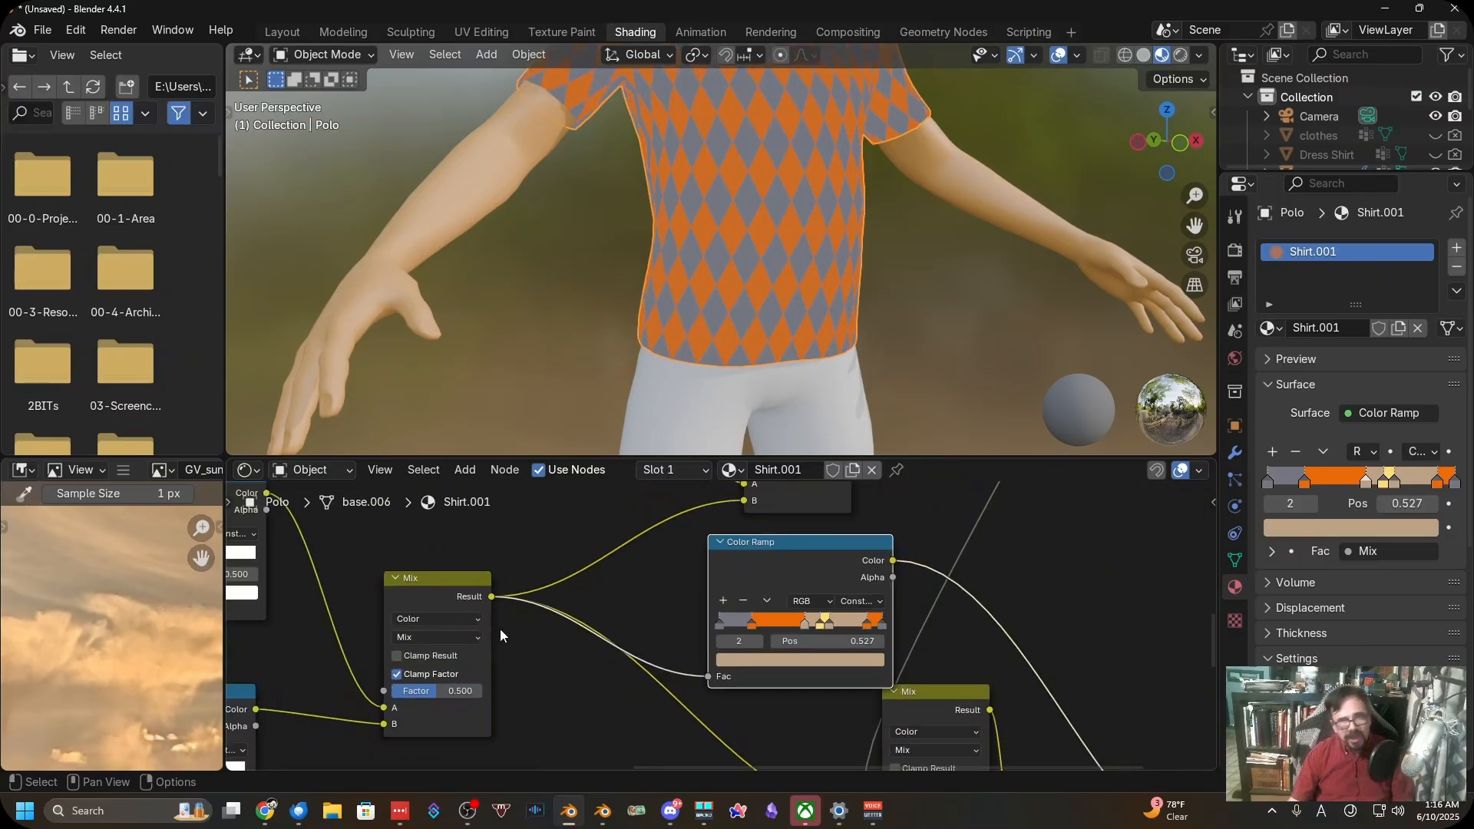
middle_drag(562, 688, 652, 688)
ctrl+shift+click(527, 598)
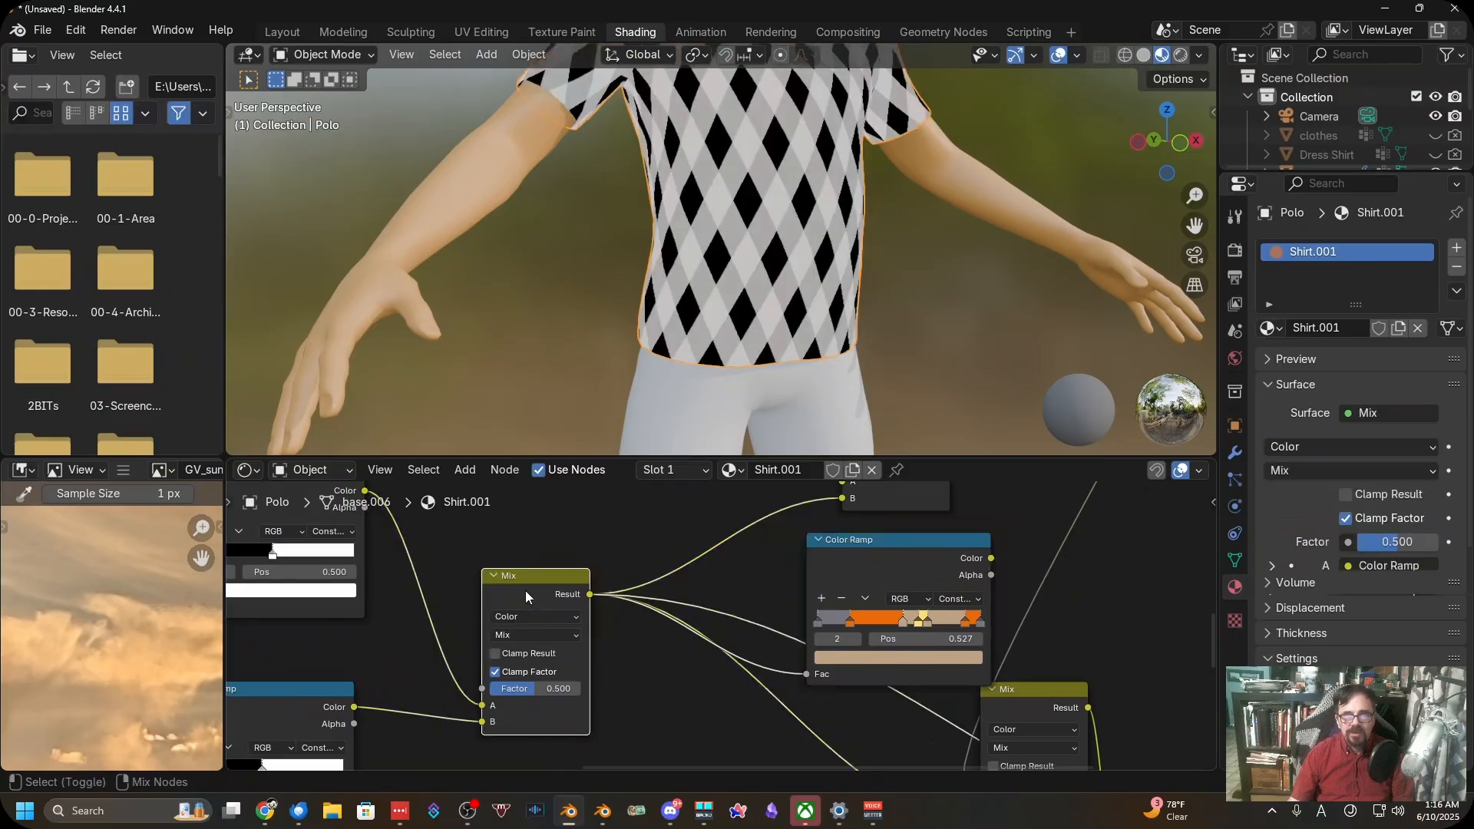
scroll(622, 599, up, 2)
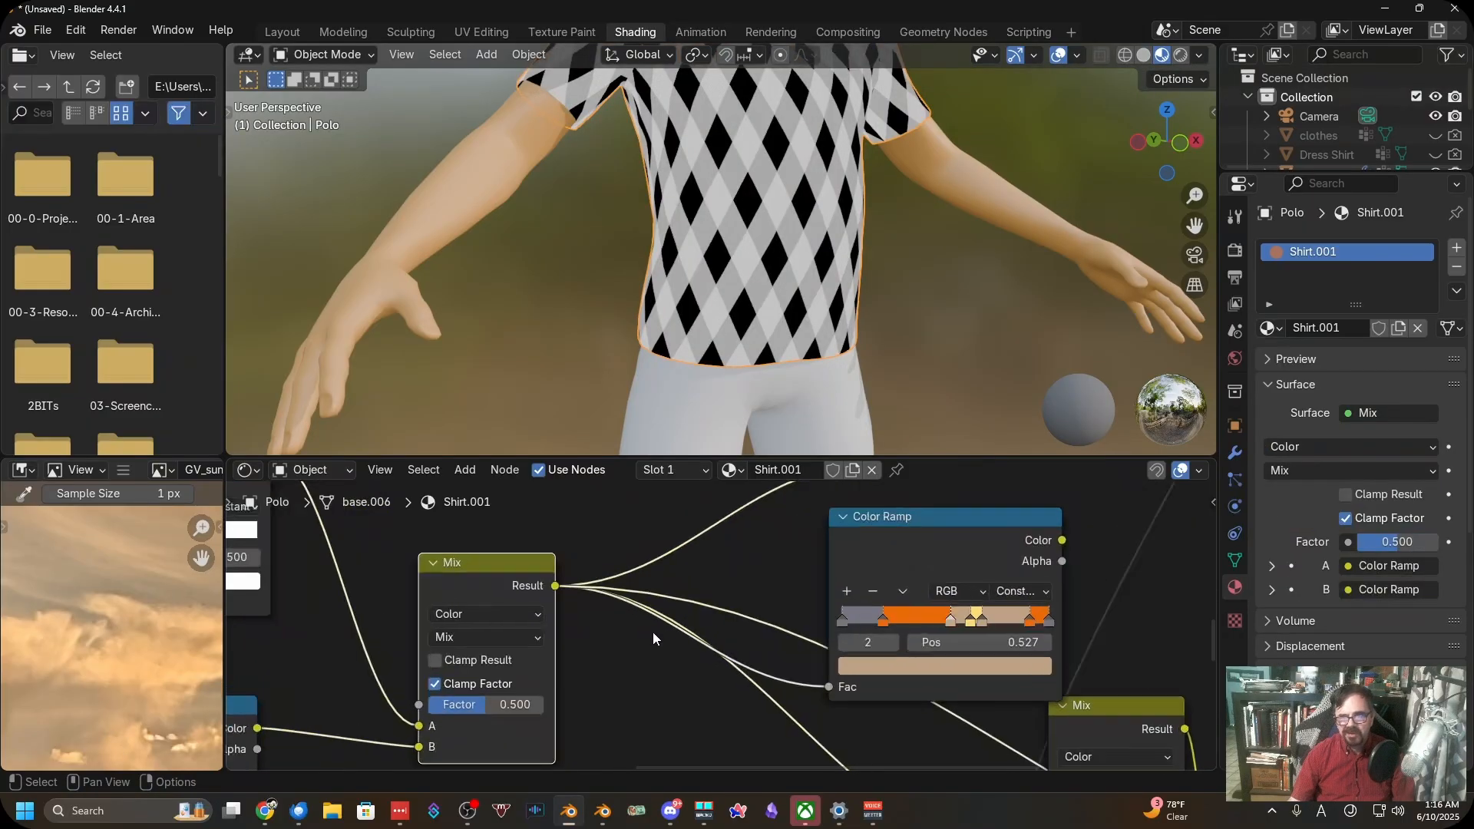
middle_drag(920, 581, 762, 661)
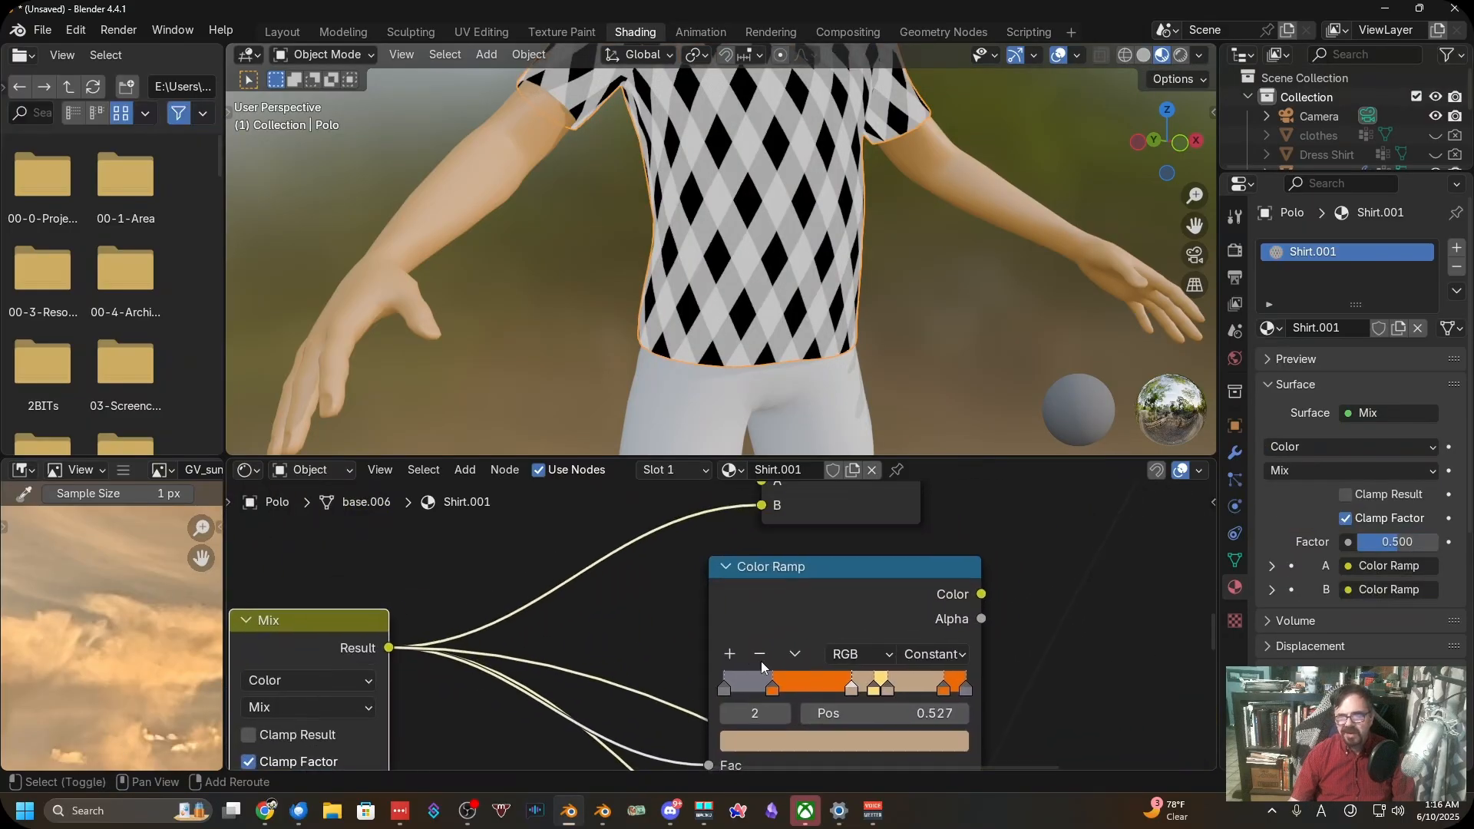
ctrl+shift+click(840, 600)
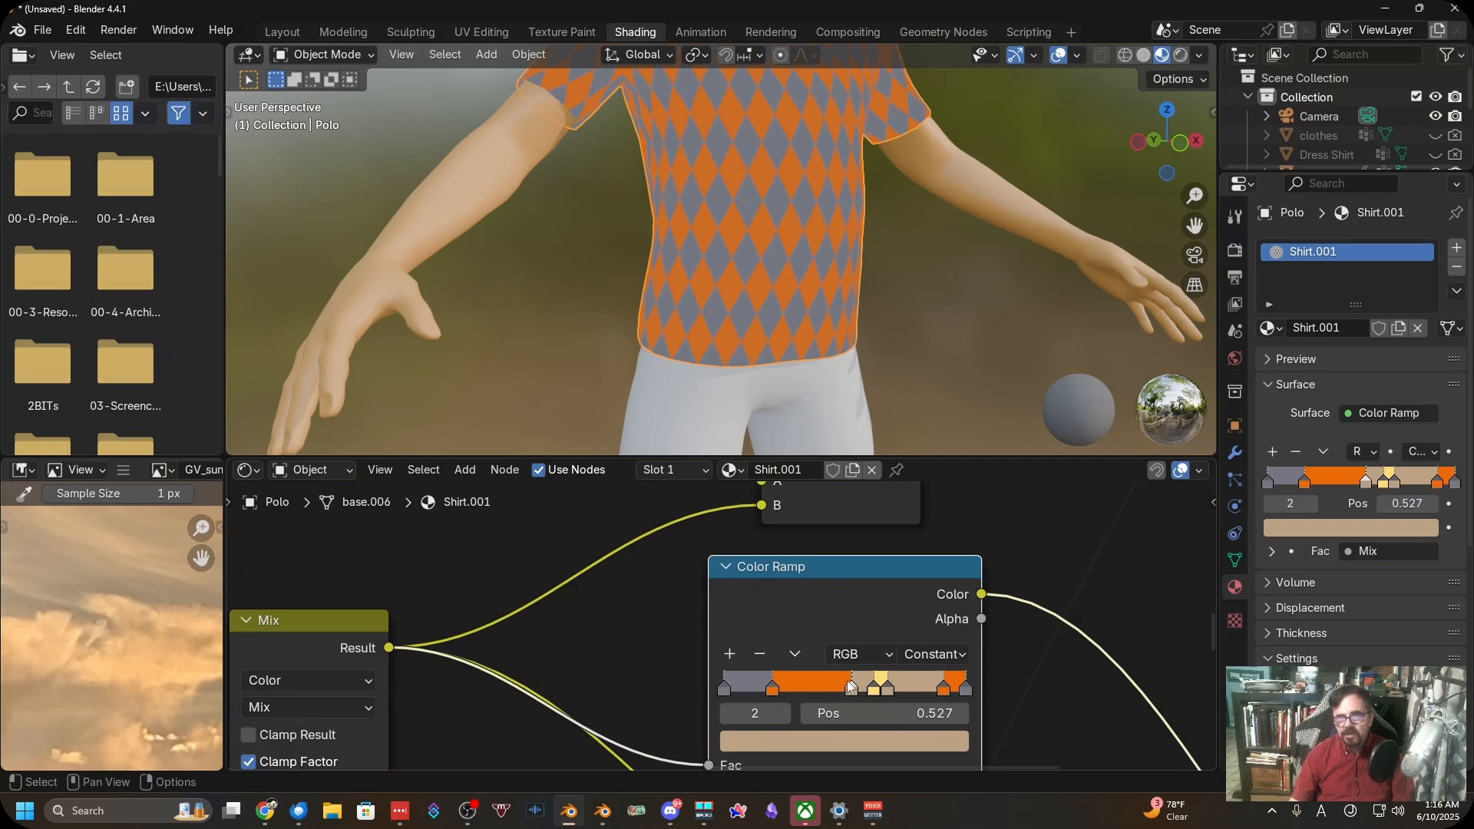
Reposition the ramp's stops with the first orange at 0.133, first tan at 0.439, yellow at 0.551 and last grey at 0.989
mouse_move(945, 691)
mouse_down()
mouse_move(912, 689)
mouse_move(1007, 680)
mouse_move(962, 687)
mouse_up()
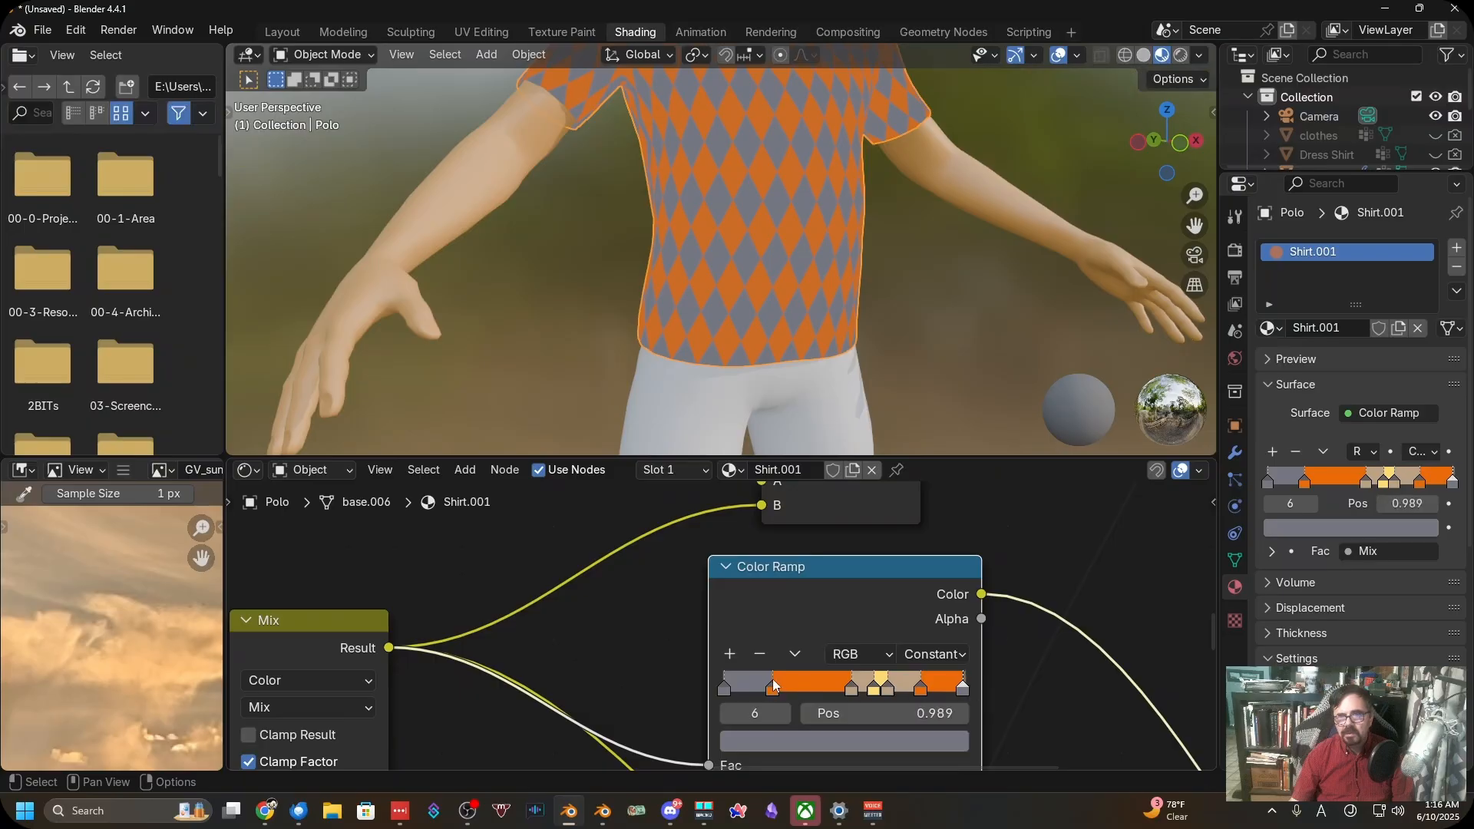
click(772, 686)
drag(773, 684, 759, 688)
click(828, 681)
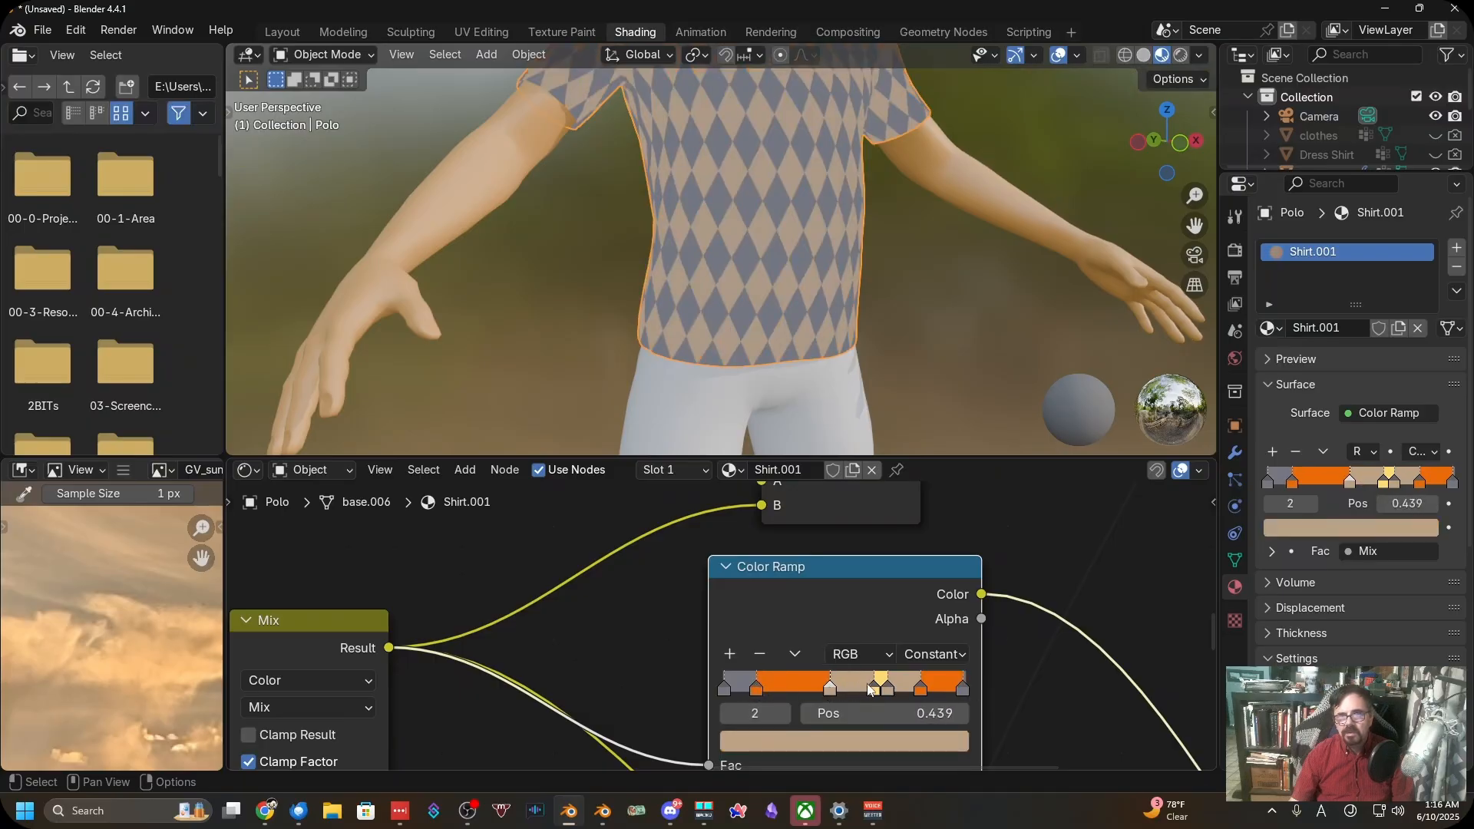
drag(874, 688, 855, 688)
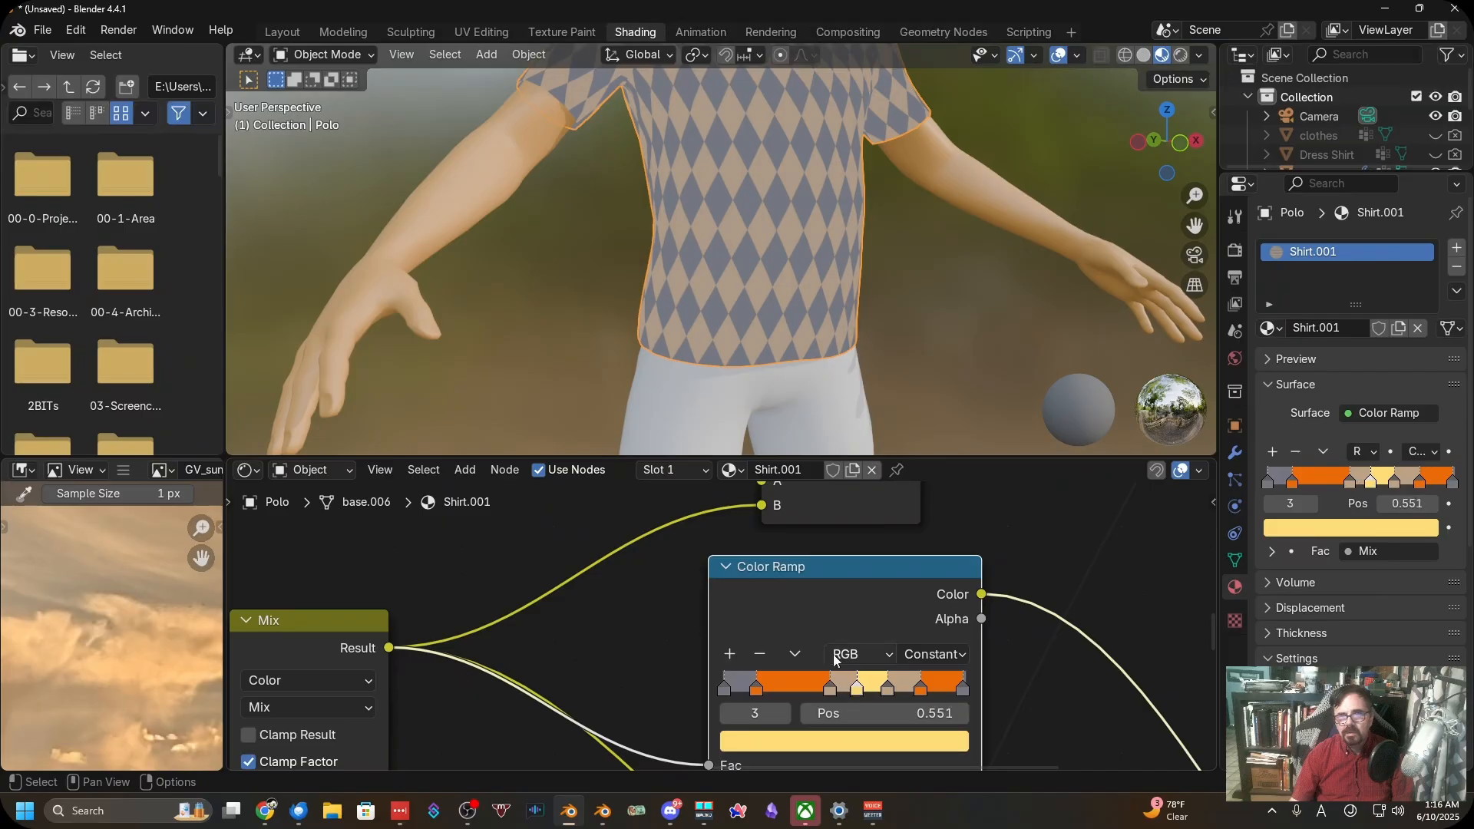
scroll(833, 659, down, 2)
scroll(825, 661, up, 3)
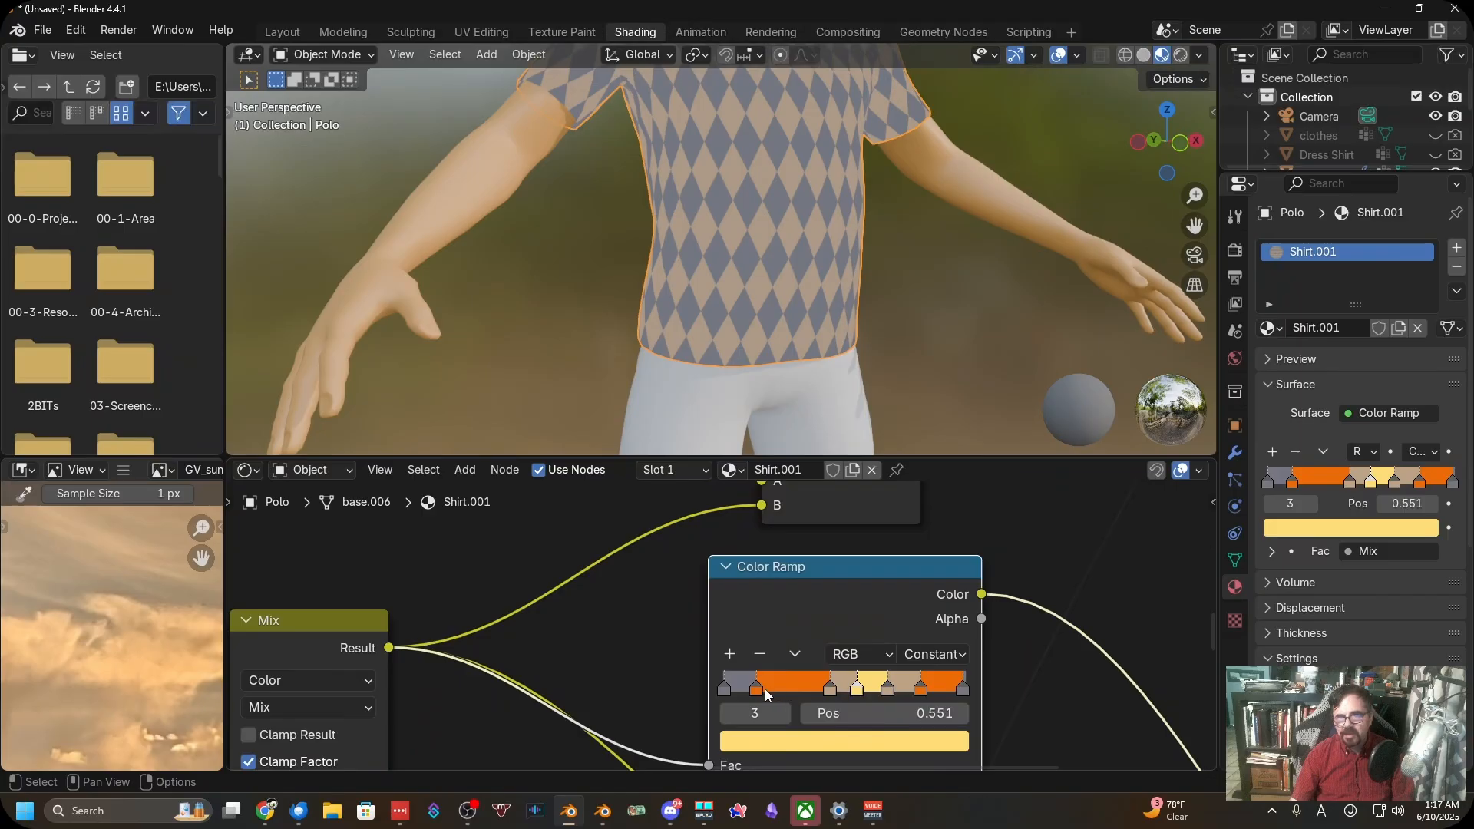
Delete both tan stops, the second orange stop and the last grey stop, keeping one grey, one orange and one yellow
click(829, 689)
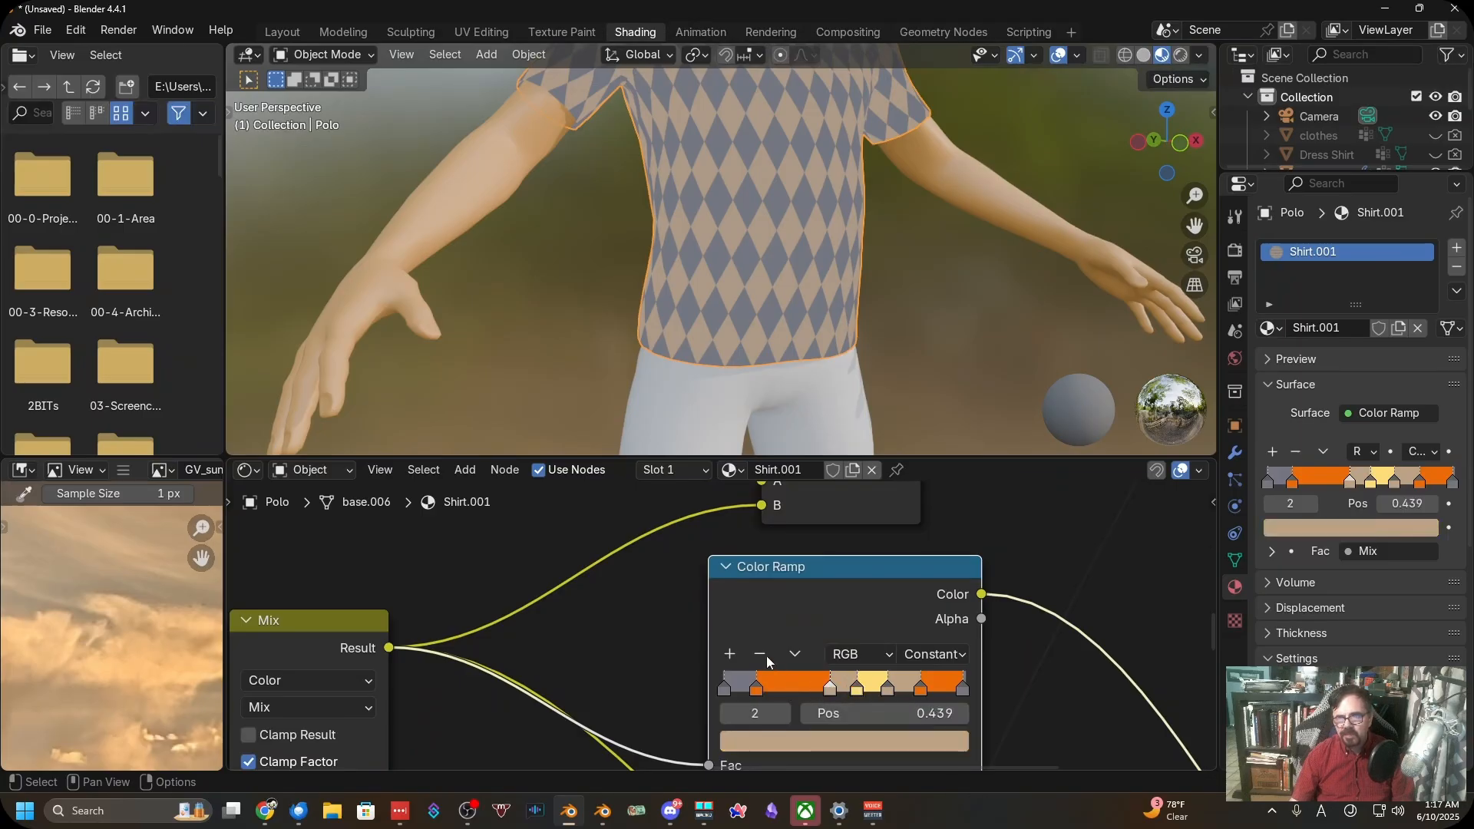
click(762, 657)
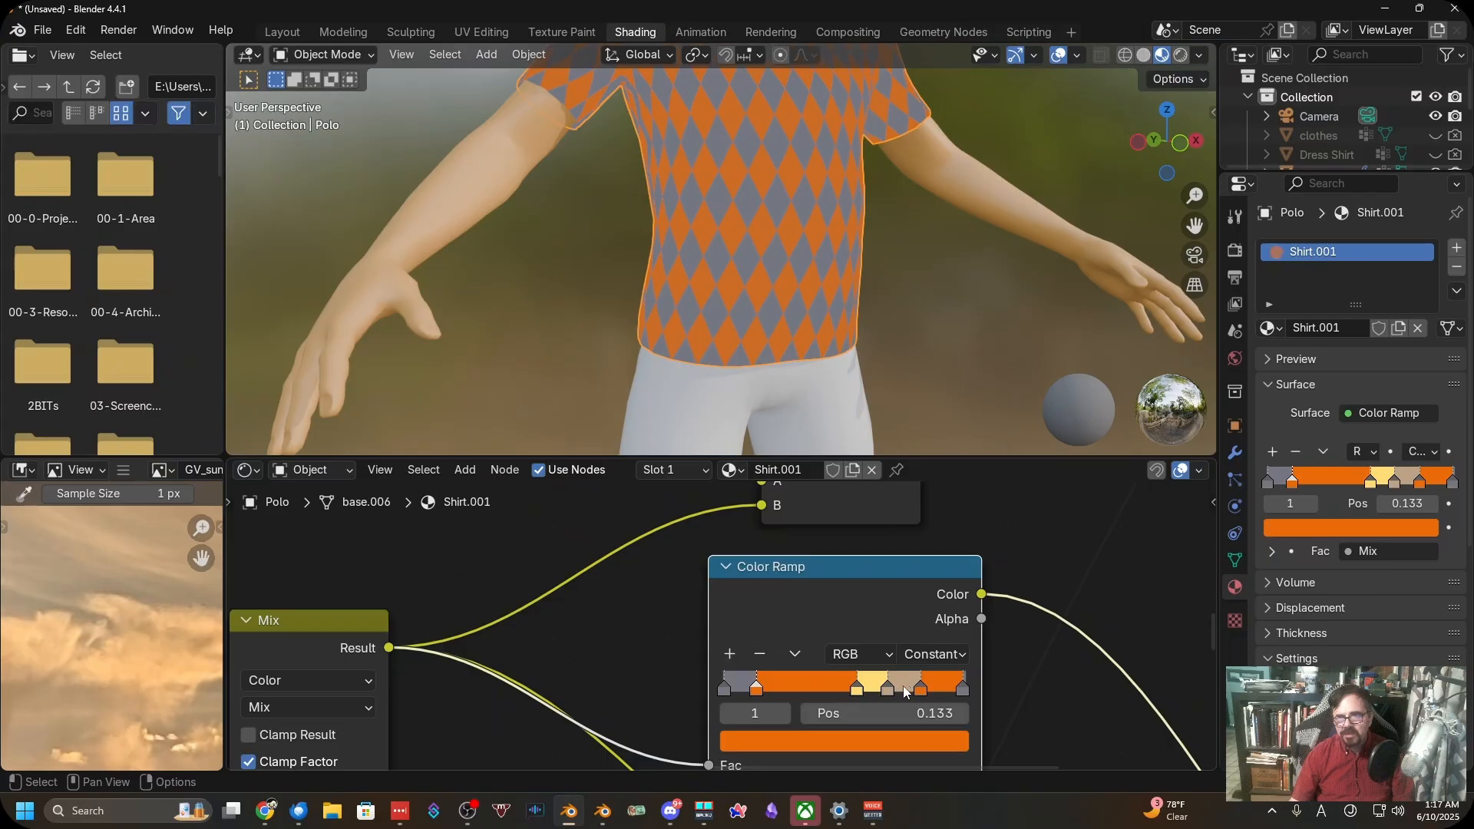
click(886, 690)
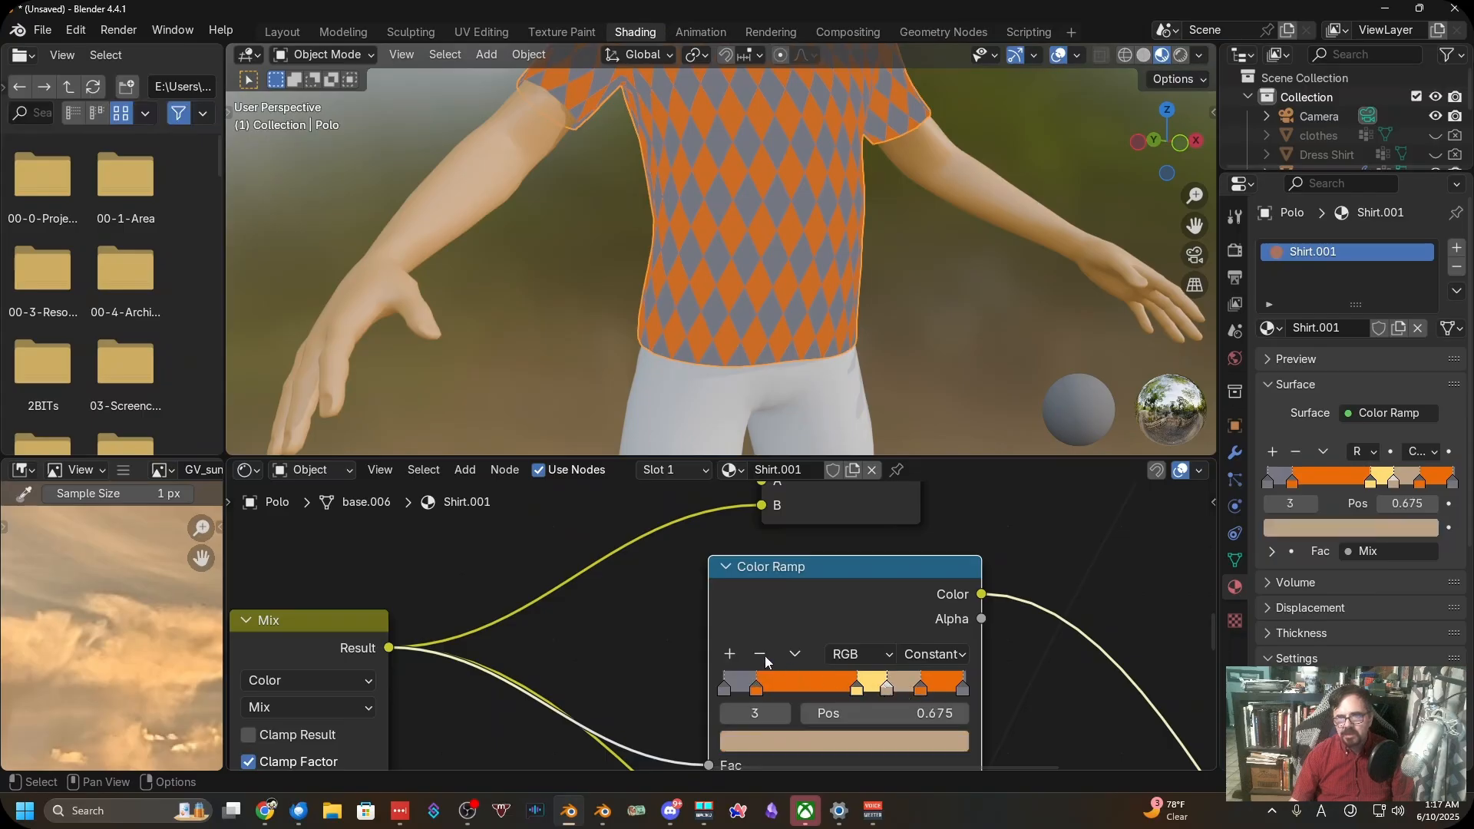
click(759, 655)
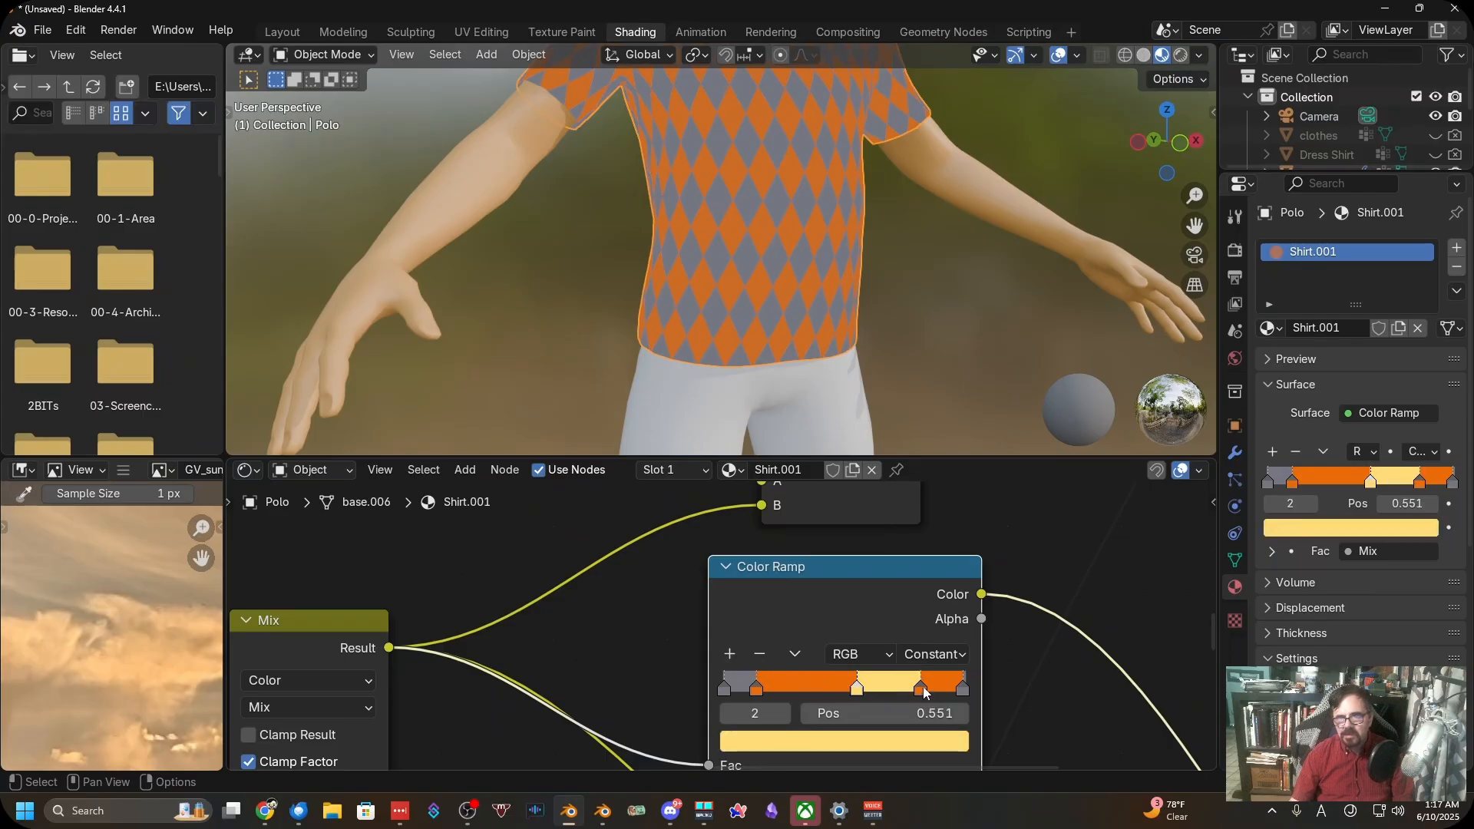
click(922, 689)
click(760, 657)
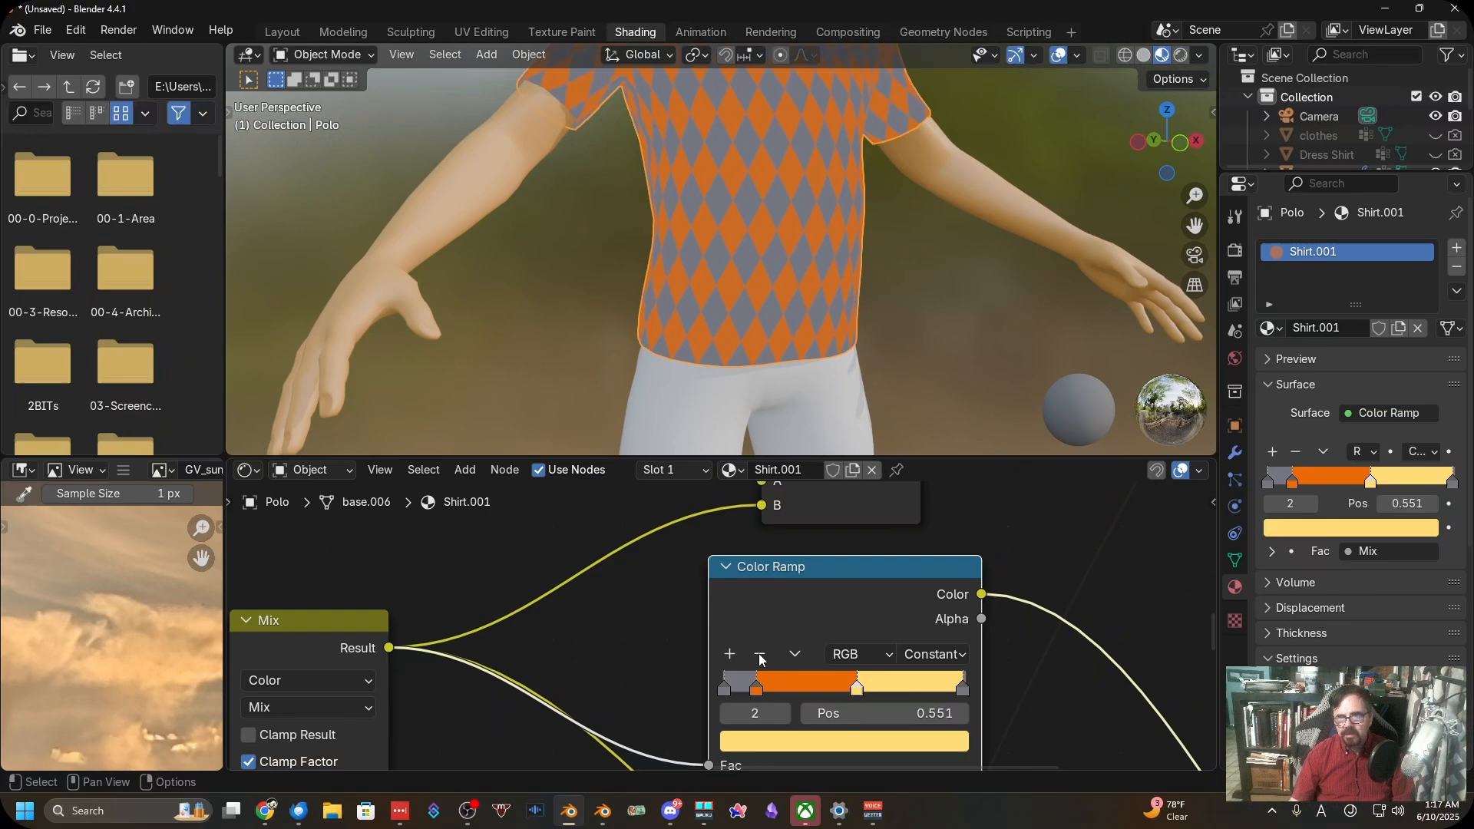
click(960, 689)
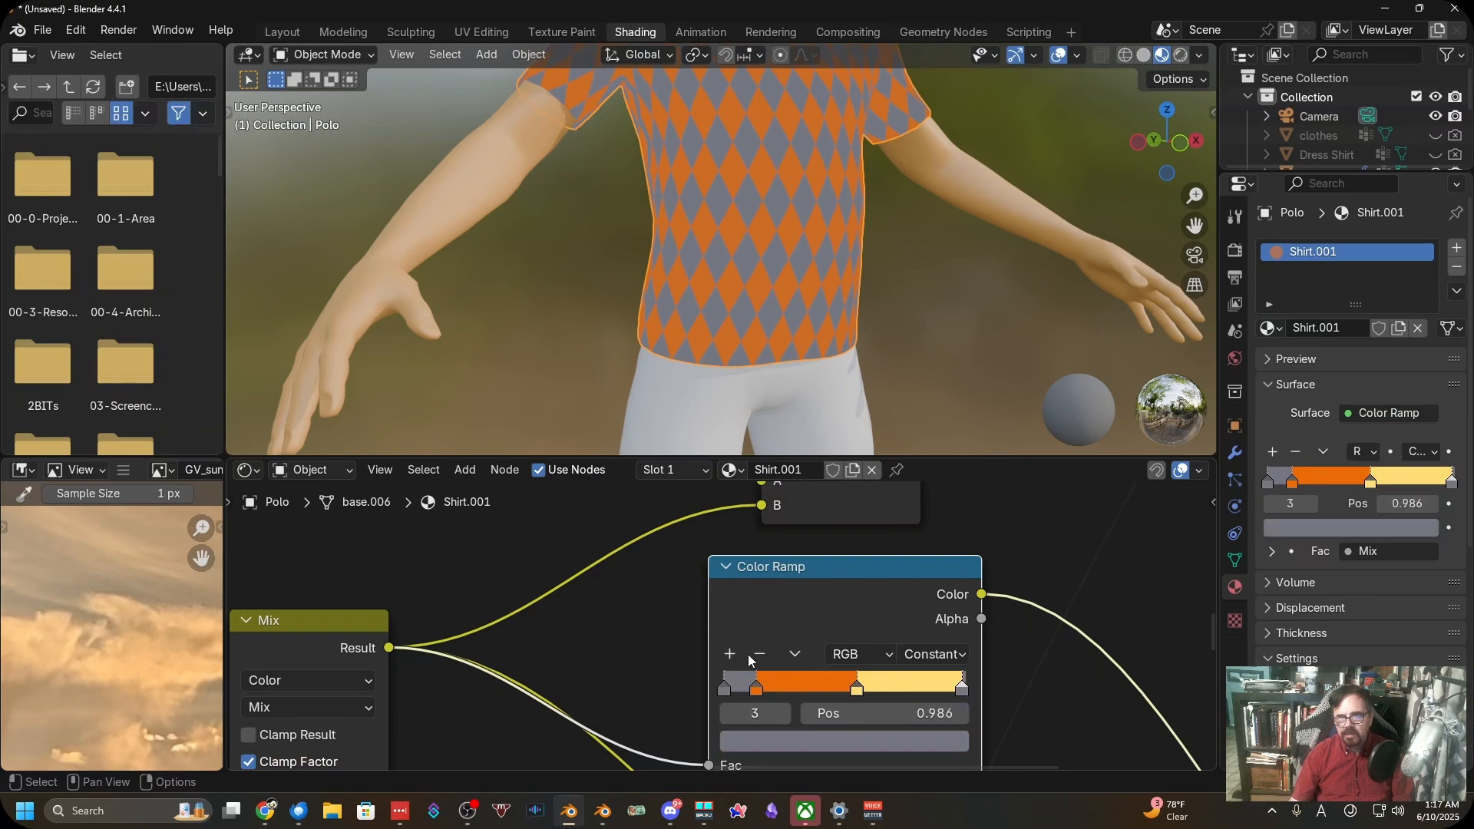
click(759, 657)
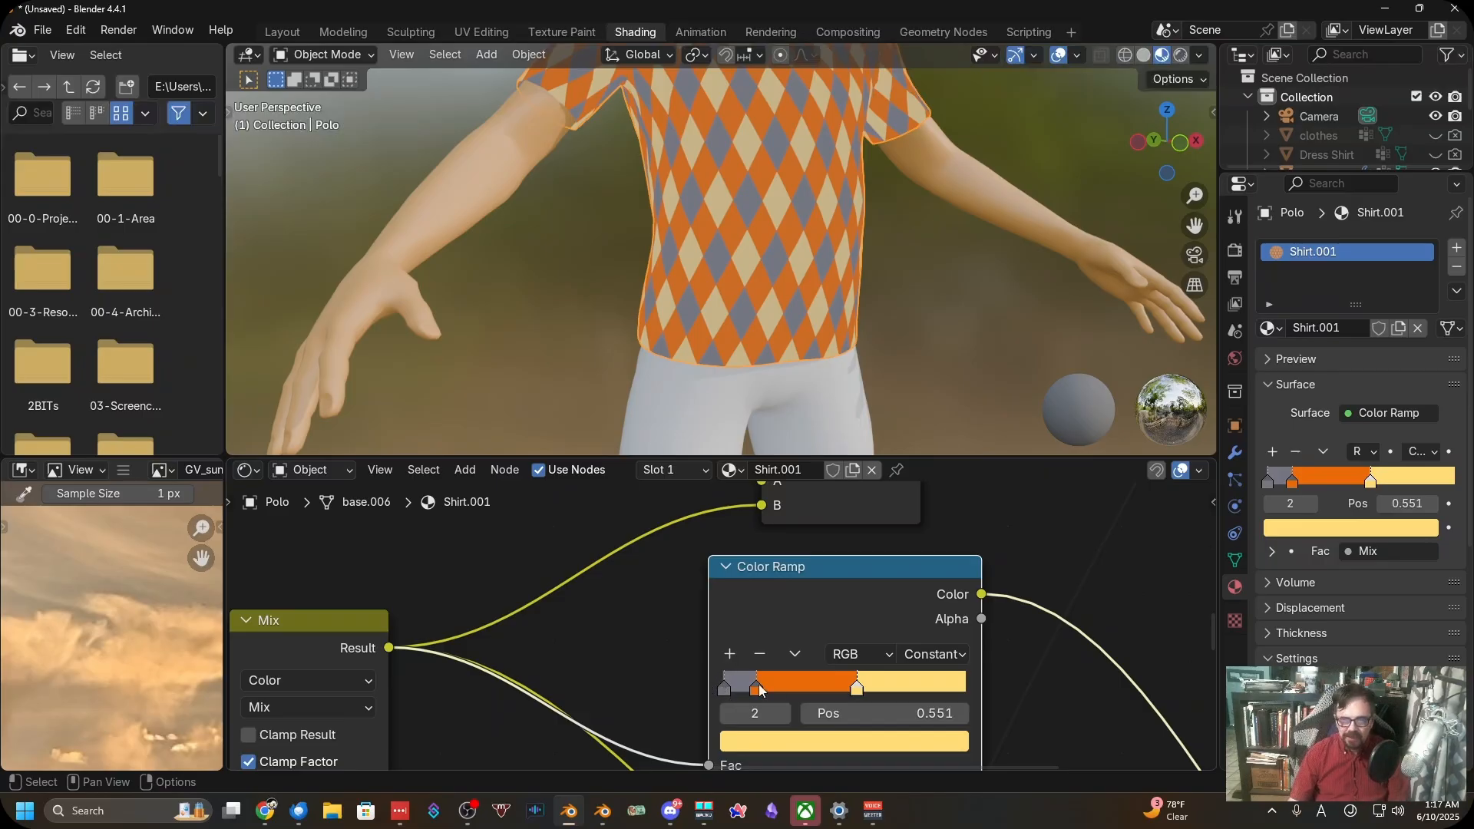
Reposition the three-colour ramp's stops, with yellow at 0.796 and orange at 0.302
drag(758, 686, 916, 688)
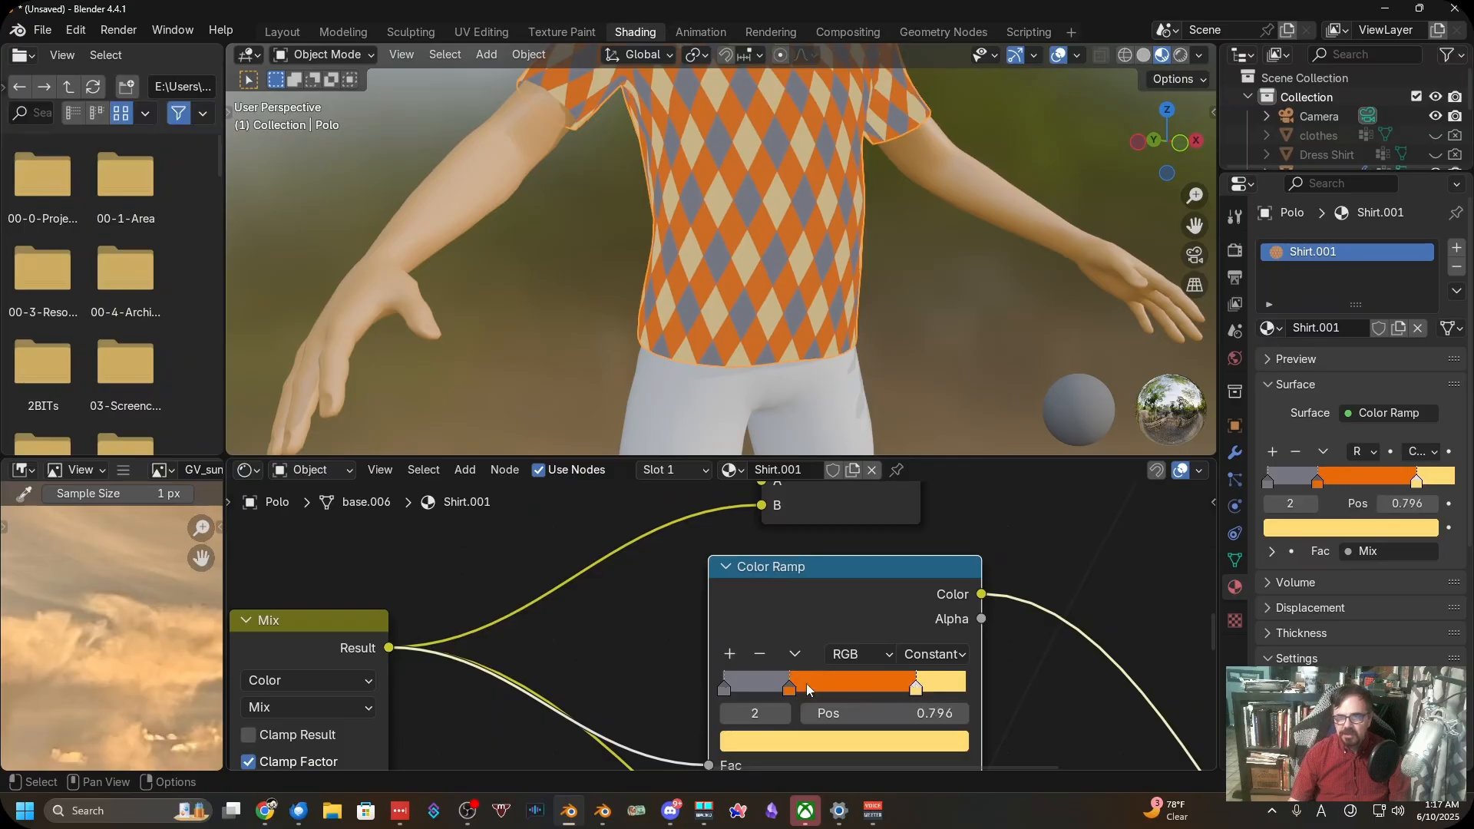
drag(791, 689, 800, 691)
scroll(683, 416, down, 5)
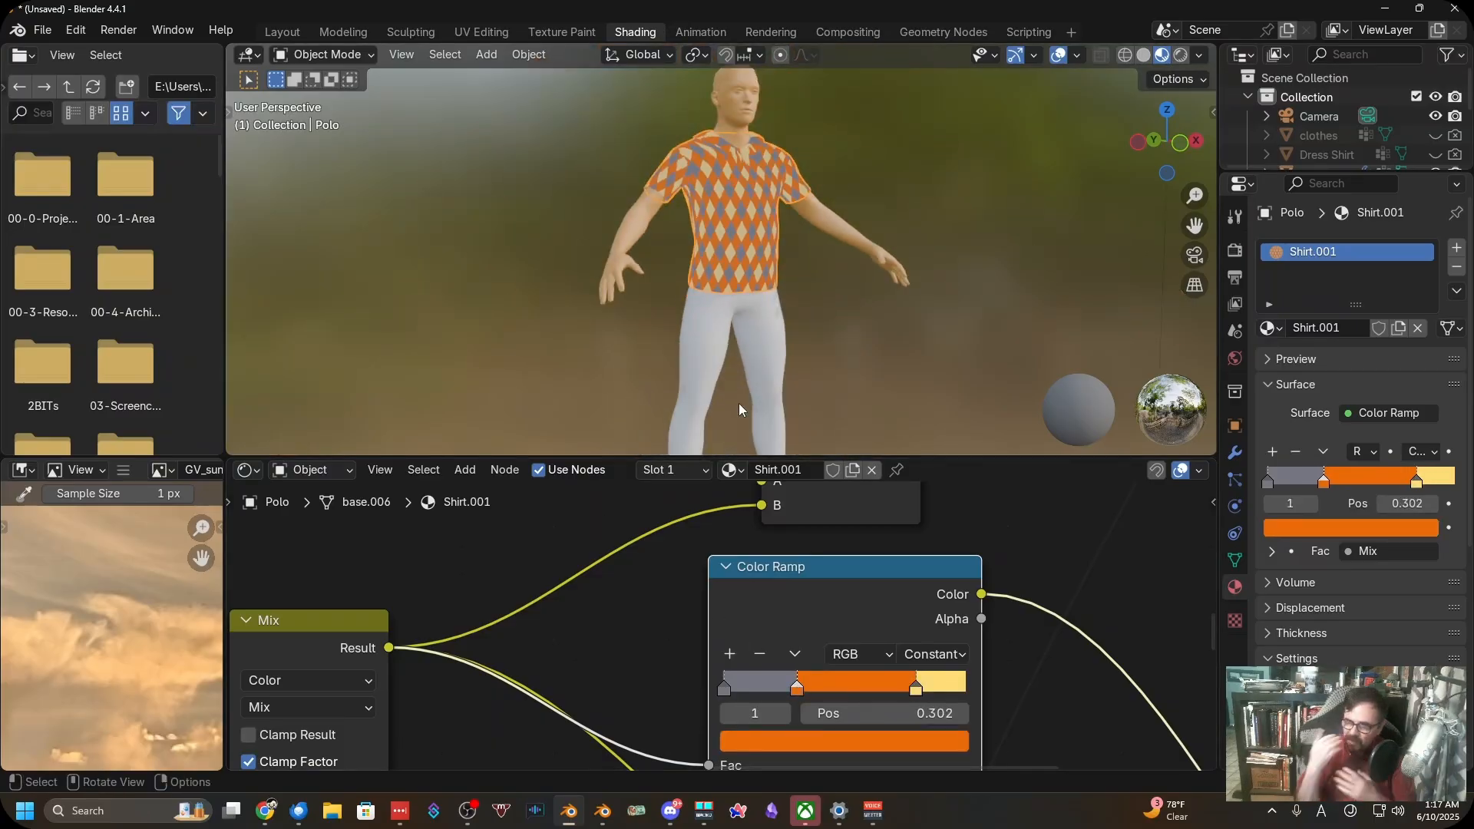
scroll(859, 617, down, 3)
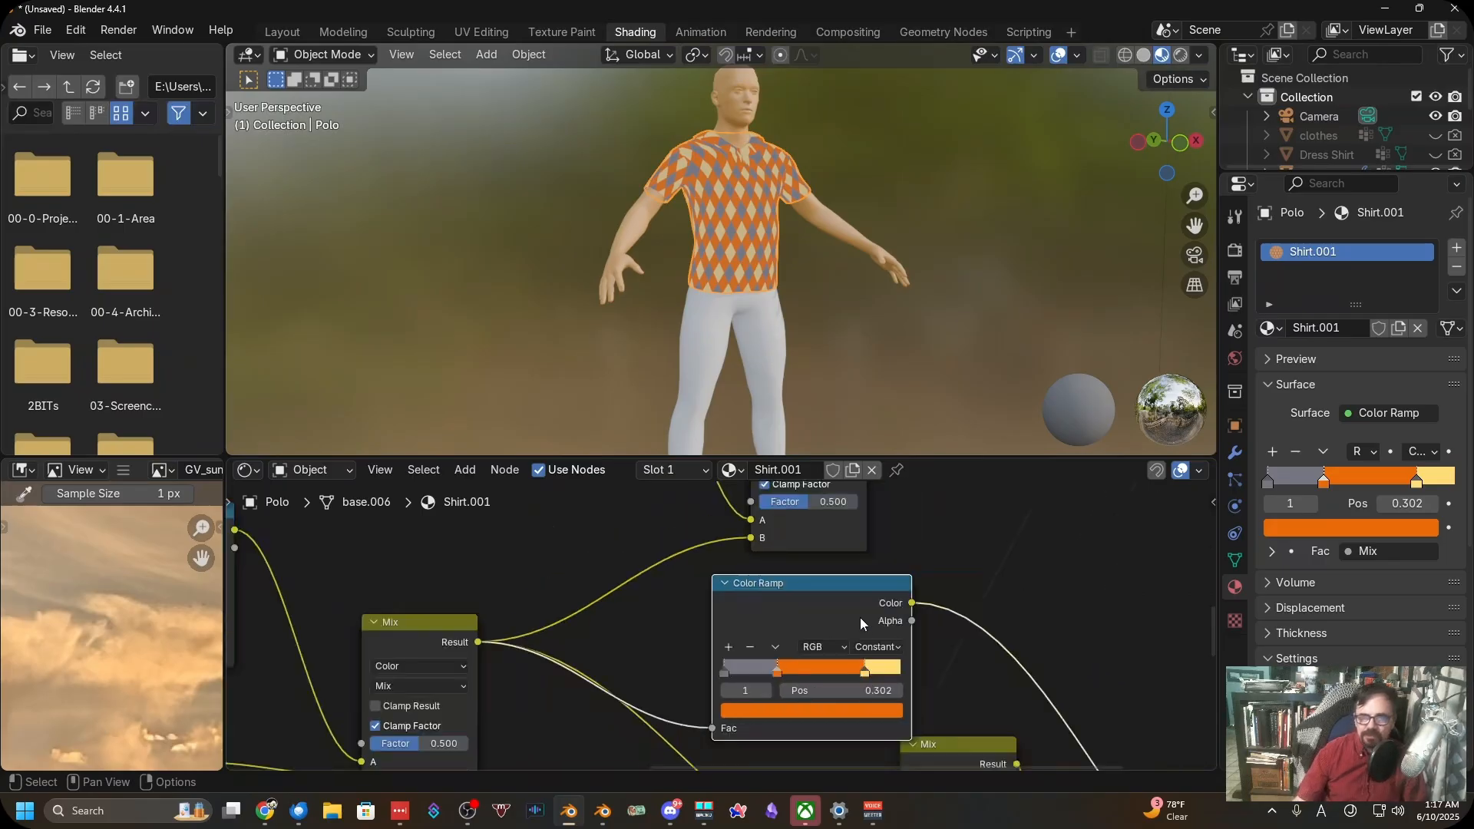
Connect the three-colour Color Ramp's colour output to input A of the Mix node that feeds the Principled BSDF
drag(817, 563, 686, 615)
scroll(732, 628, down, 3)
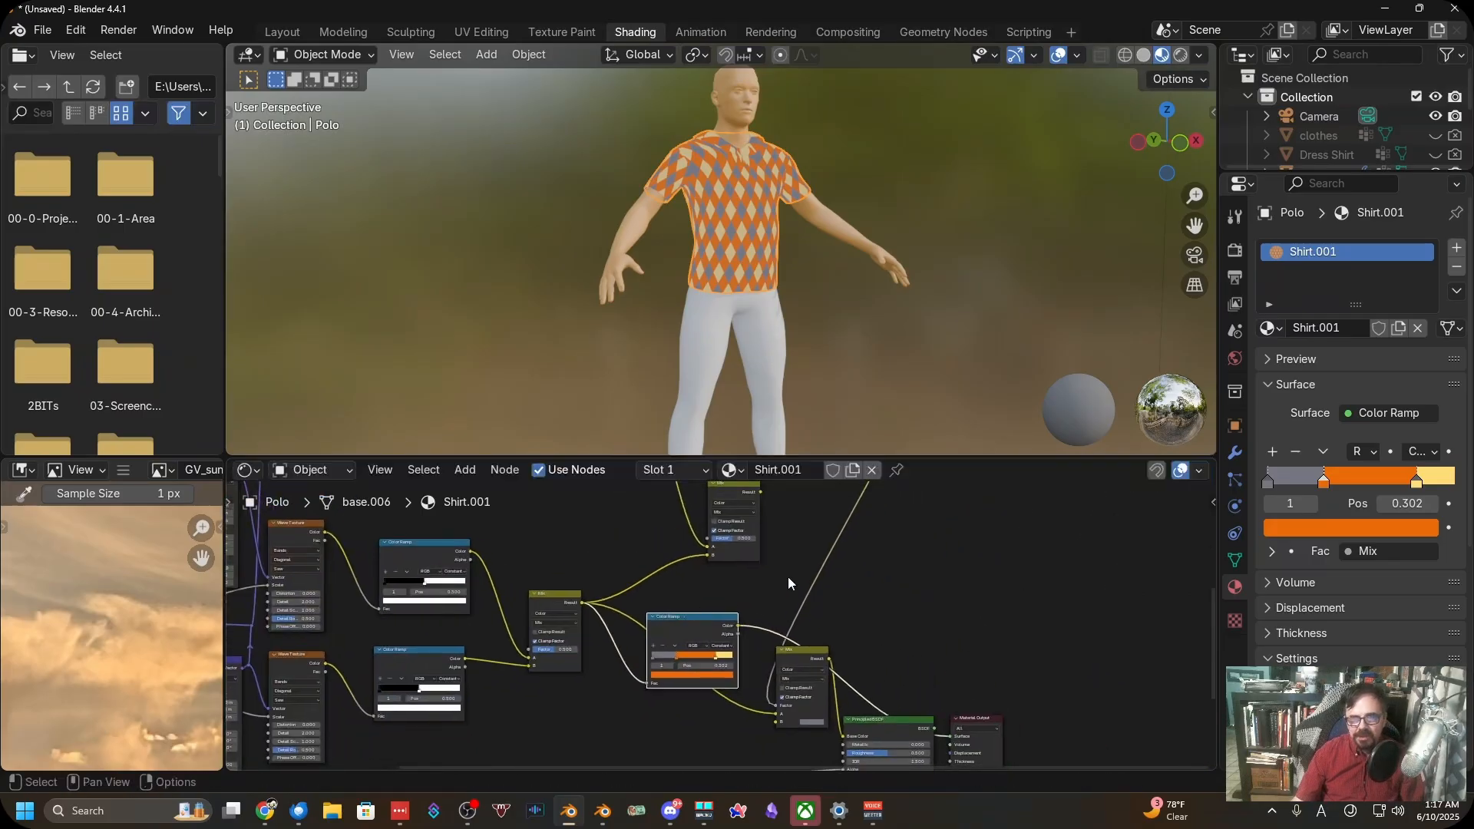
middle_drag(751, 581, 760, 700)
scroll(770, 707, down, 3)
scroll(765, 686, up, 3)
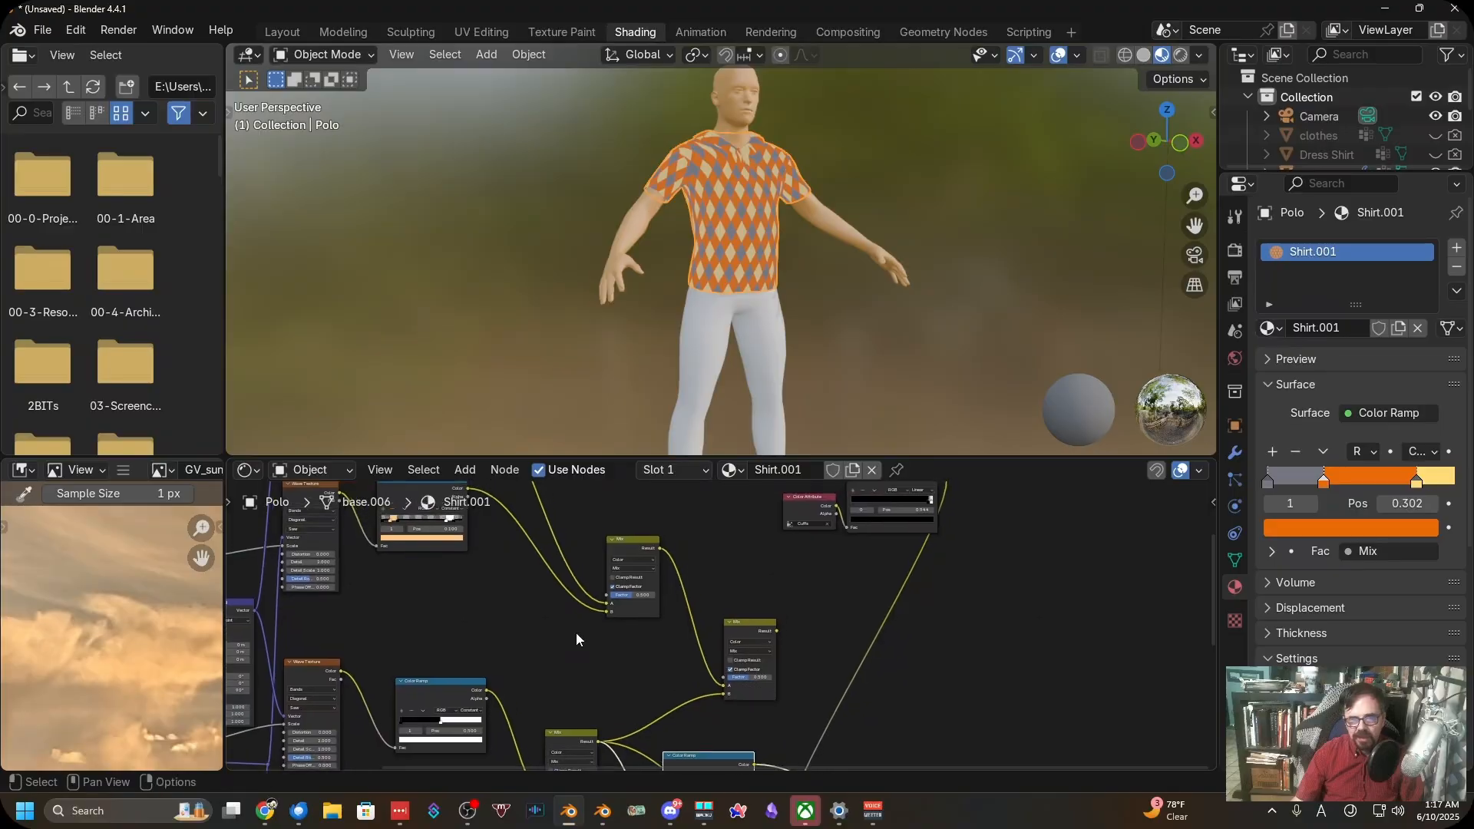
shift+middle_drag(494, 589, 537, 709)
scroll(453, 615, down, 1)
shift+middle_drag(725, 653, 641, 555)
scroll(737, 681, up, 1)
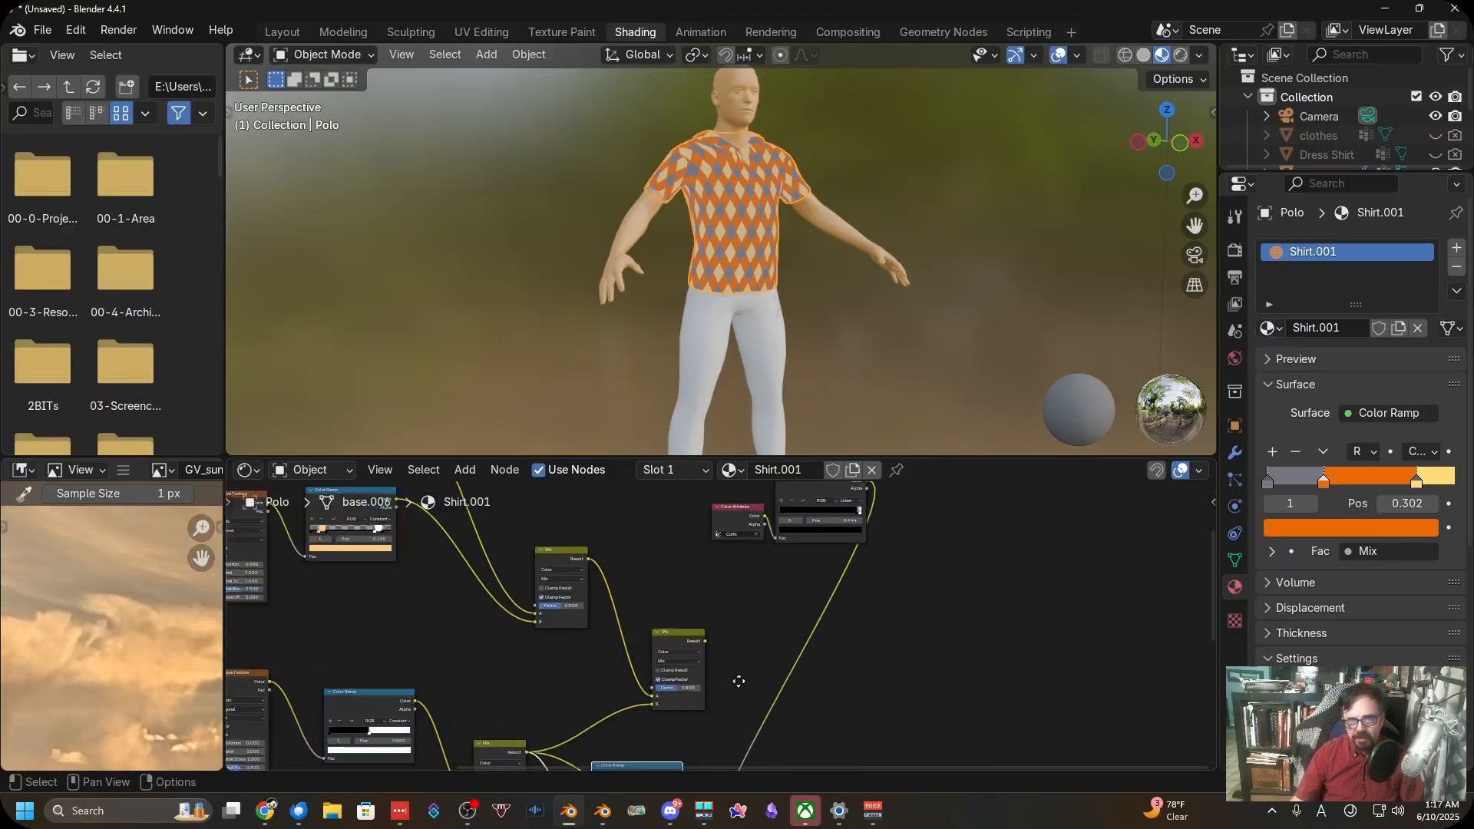
middle_drag(737, 681, 683, 558)
middle_drag(643, 682, 626, 672)
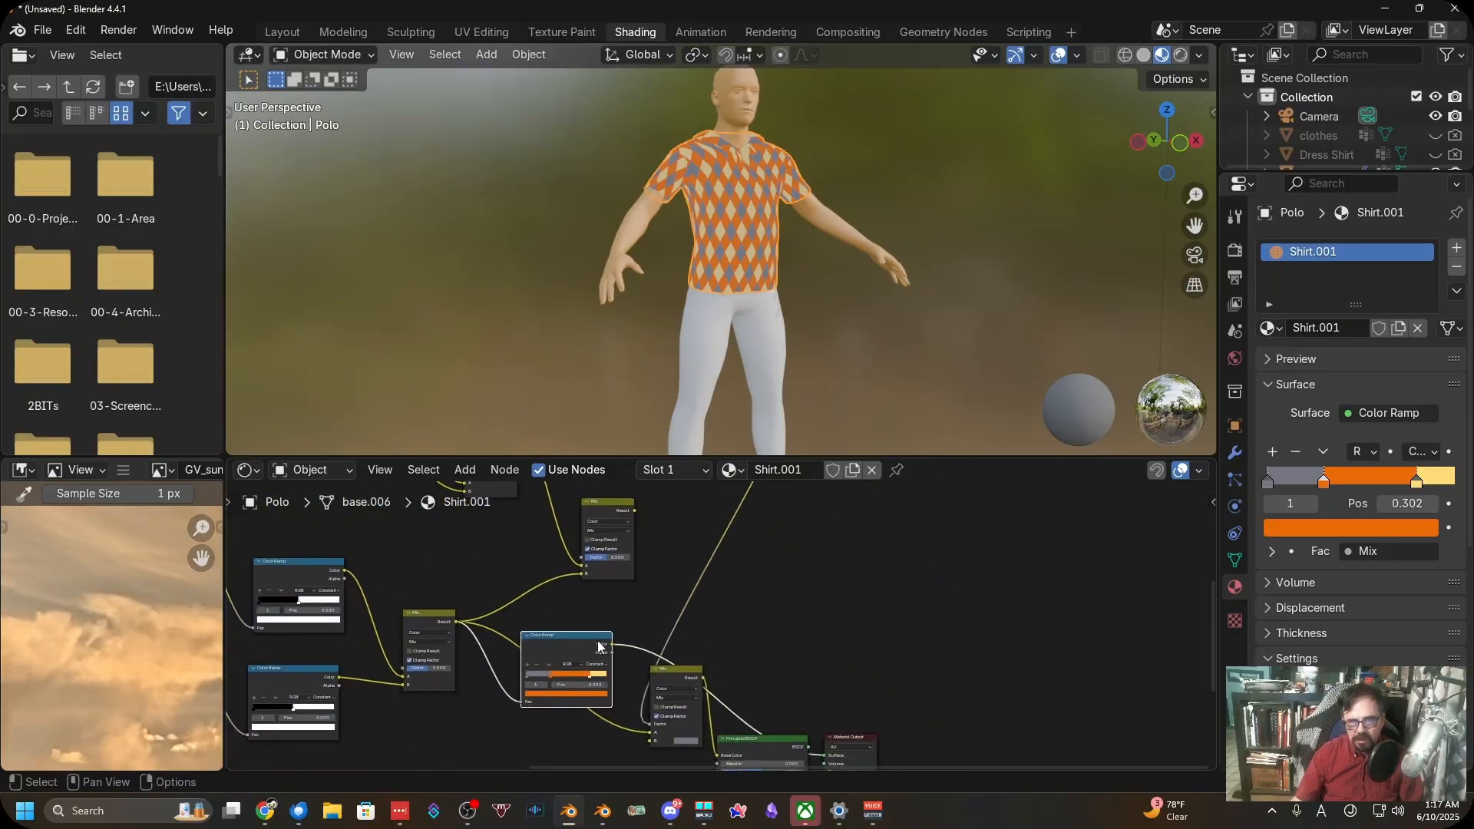
middle_drag(638, 617, 700, 591)
scroll(614, 614, up, 6)
drag(665, 543, 747, 701)
scroll(790, 597, down, 4)
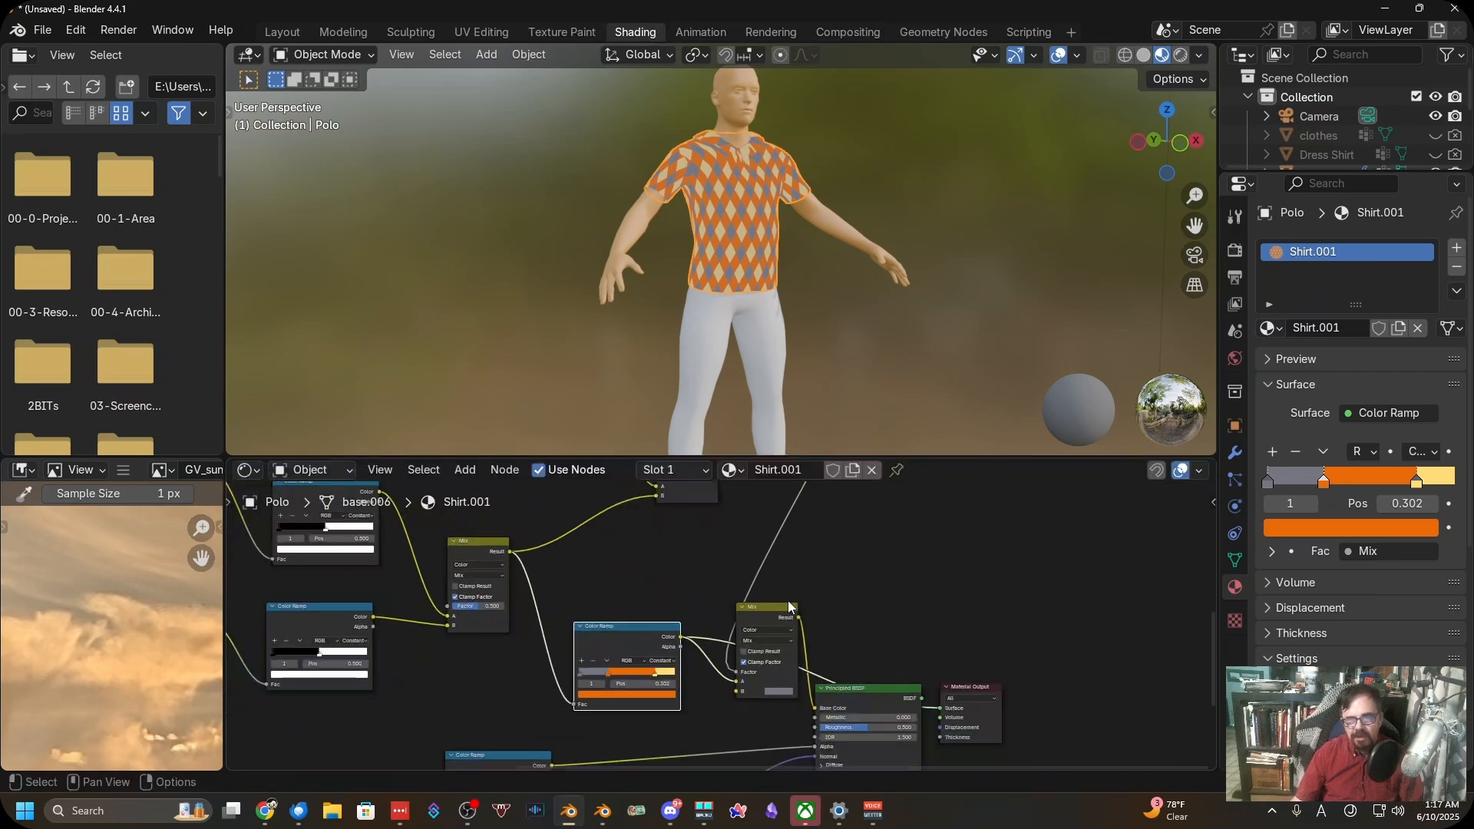
Connect the result of the upper Mix combining stripes and diamonds to input A of the final Mix before the Principled BSDF
middle_drag(819, 554, 823, 655)
scroll(765, 665, down, 1)
scroll(760, 661, down, 2)
shift+middle_drag(731, 621, 705, 529)
scroll(677, 652, down, 3)
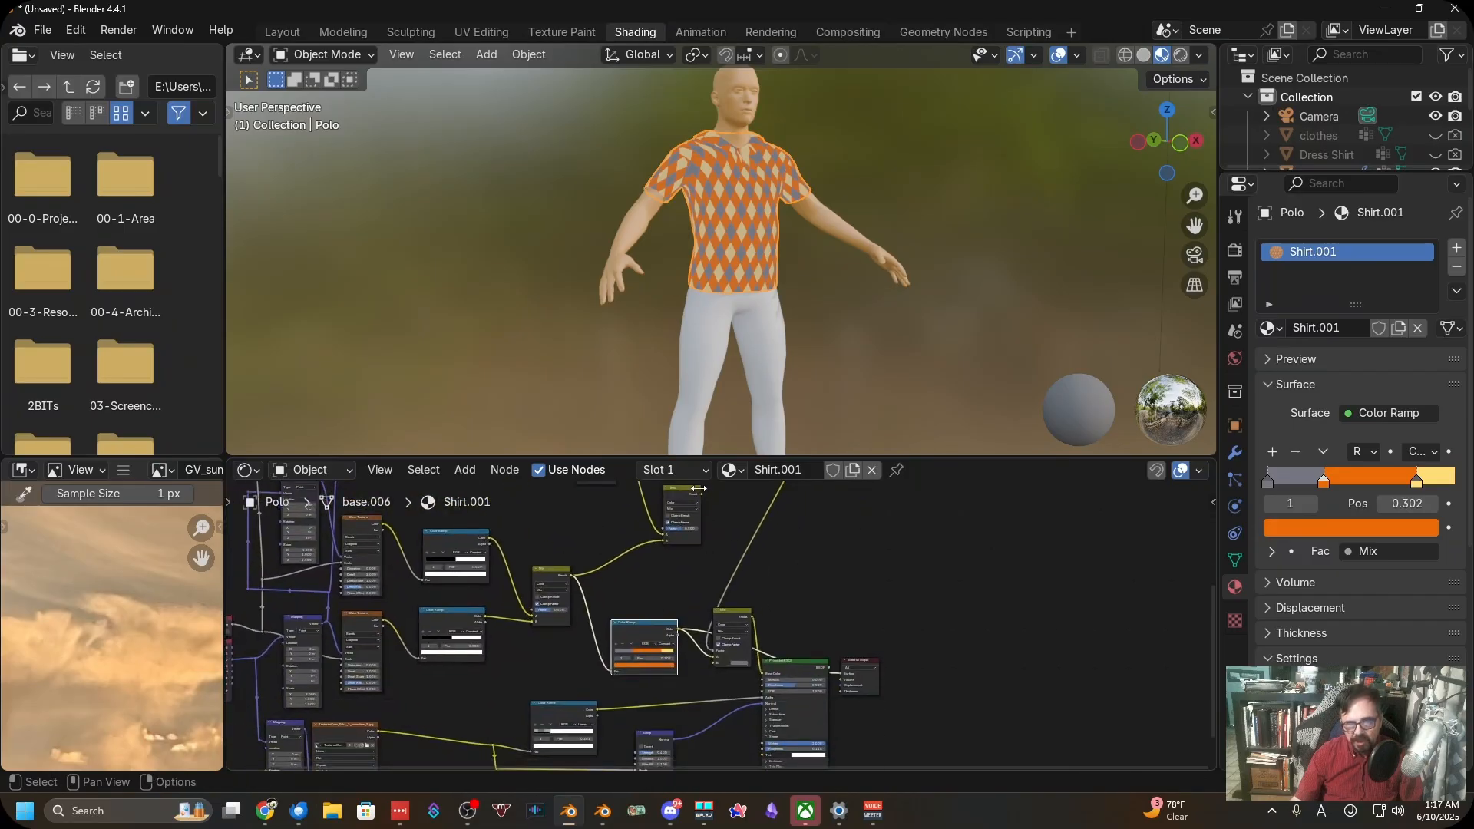
drag(700, 492, 716, 658)
shift+middle_drag(730, 651, 707, 743)
scroll(808, 575, up, 3)
scroll(714, 729, up, 2)
scroll(751, 624, up, 2)
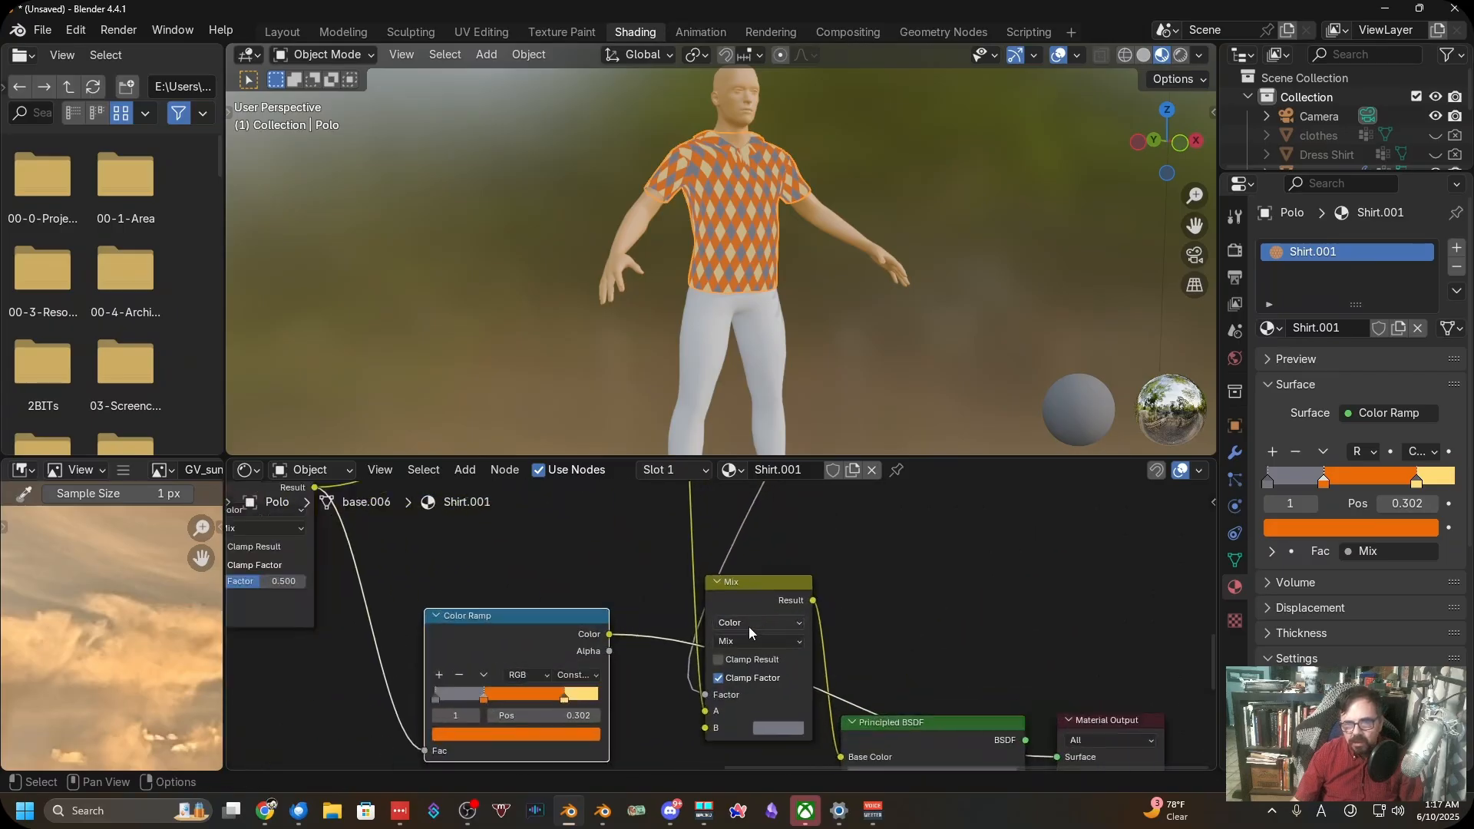
Move the final Mix node's incoming stripe link from input A to B, and connect the three-colour Color Ramp to A
scroll(749, 627, up, 1)
click(753, 623)
drag(807, 581, 882, 542)
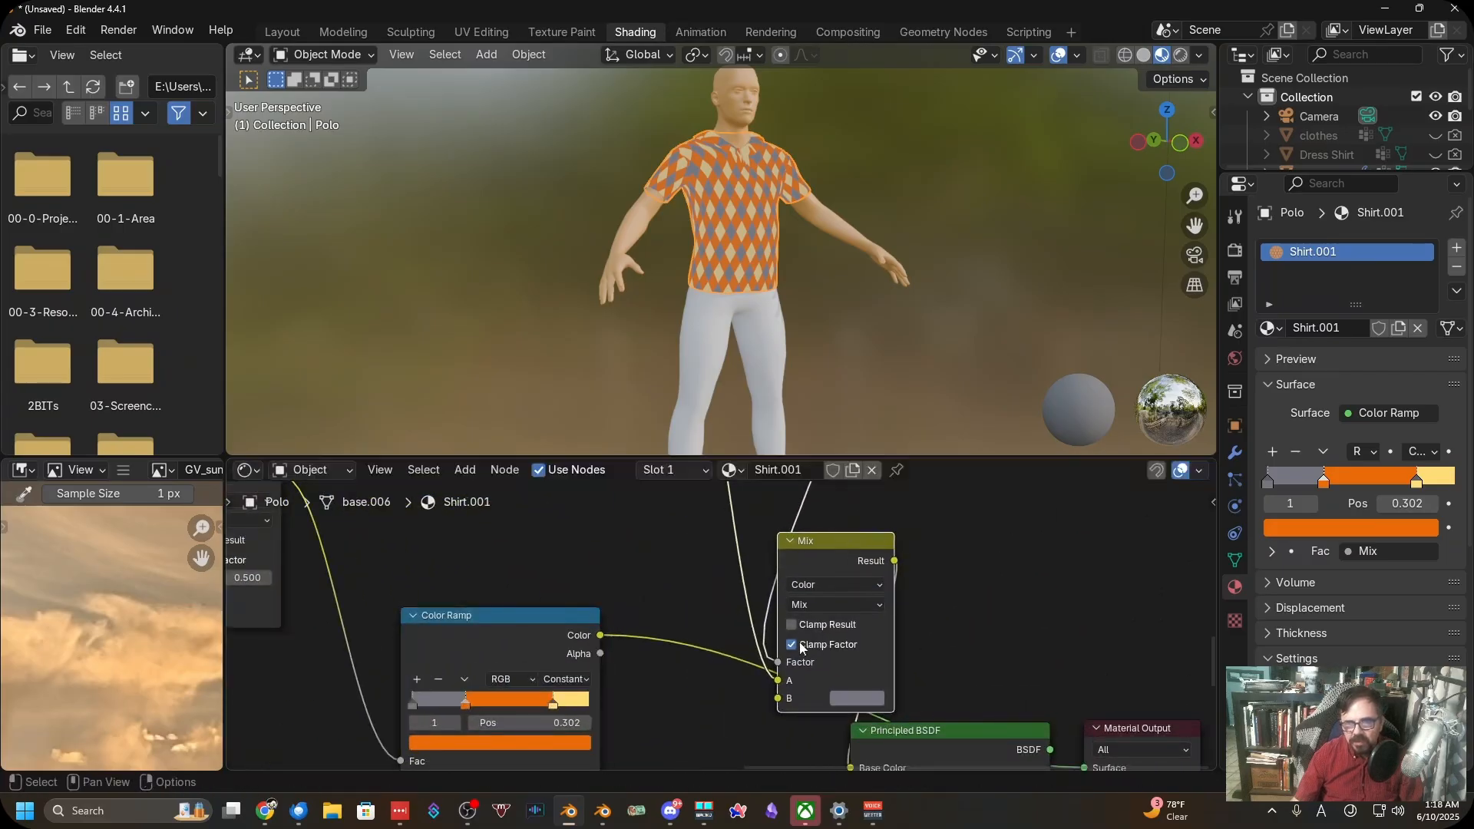
mouse_move(778, 681)
mouse_down()
mouse_move(748, 699)
mouse_move(777, 698)
mouse_up()
drag(601, 635, 777, 680)
middle_drag(914, 600, 882, 753)
scroll(887, 661, down, 2)
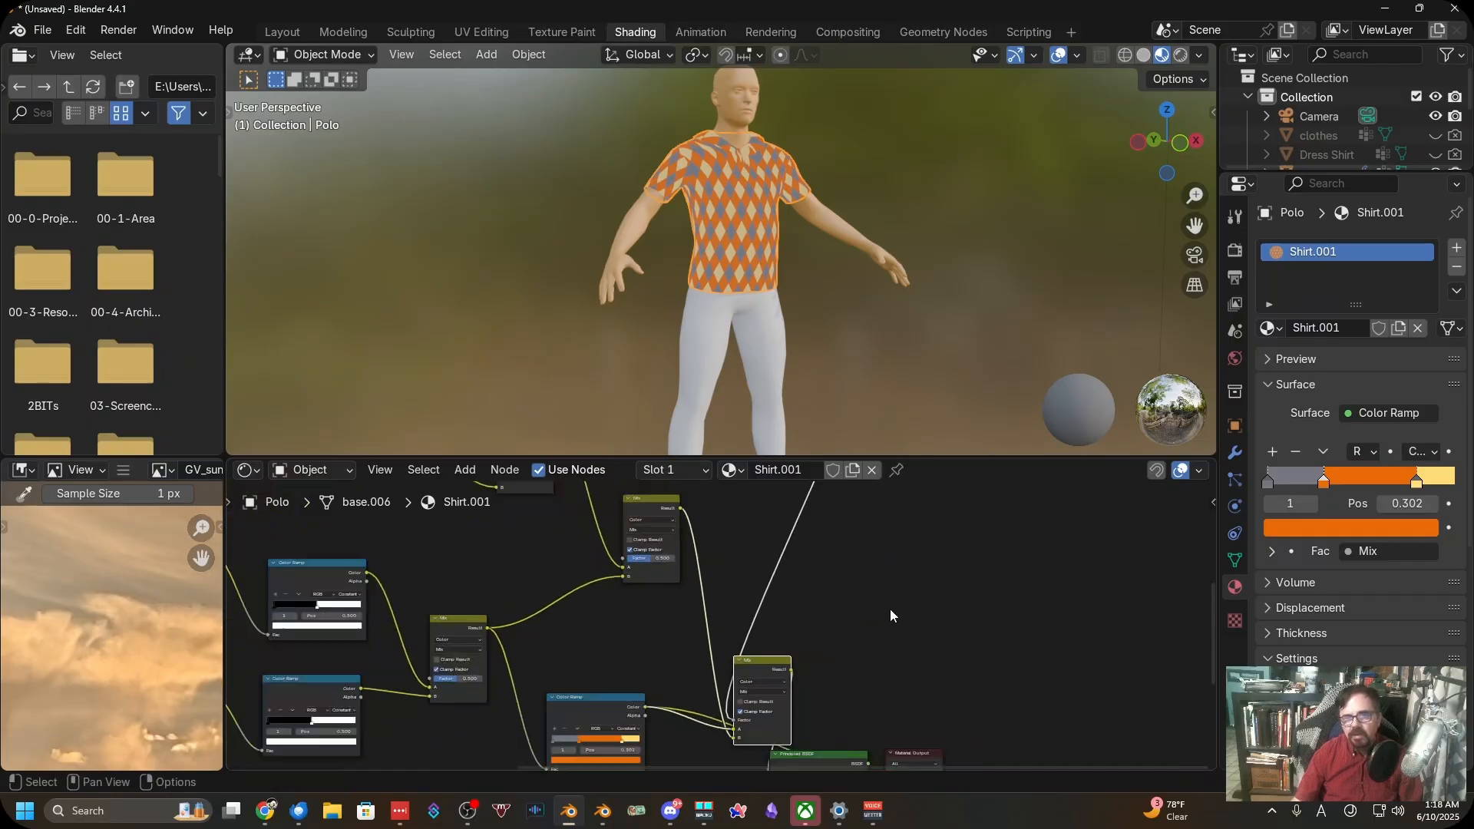
Move the final Mix node further along and insert a duplicate of it on the link coming from the upper stripe Mix
middle_drag(891, 609, 945, 567)
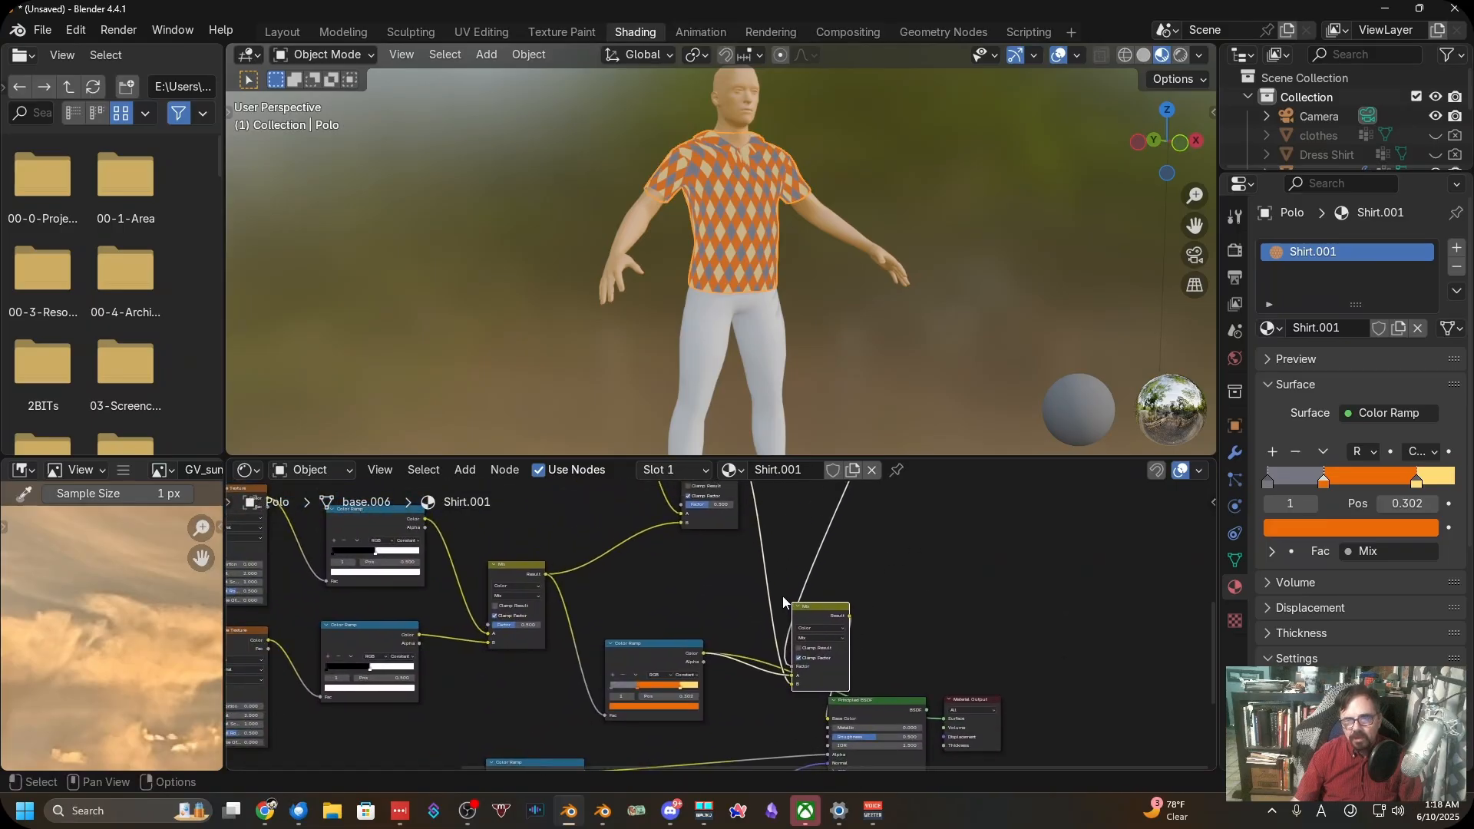
scroll(782, 596, up, 4)
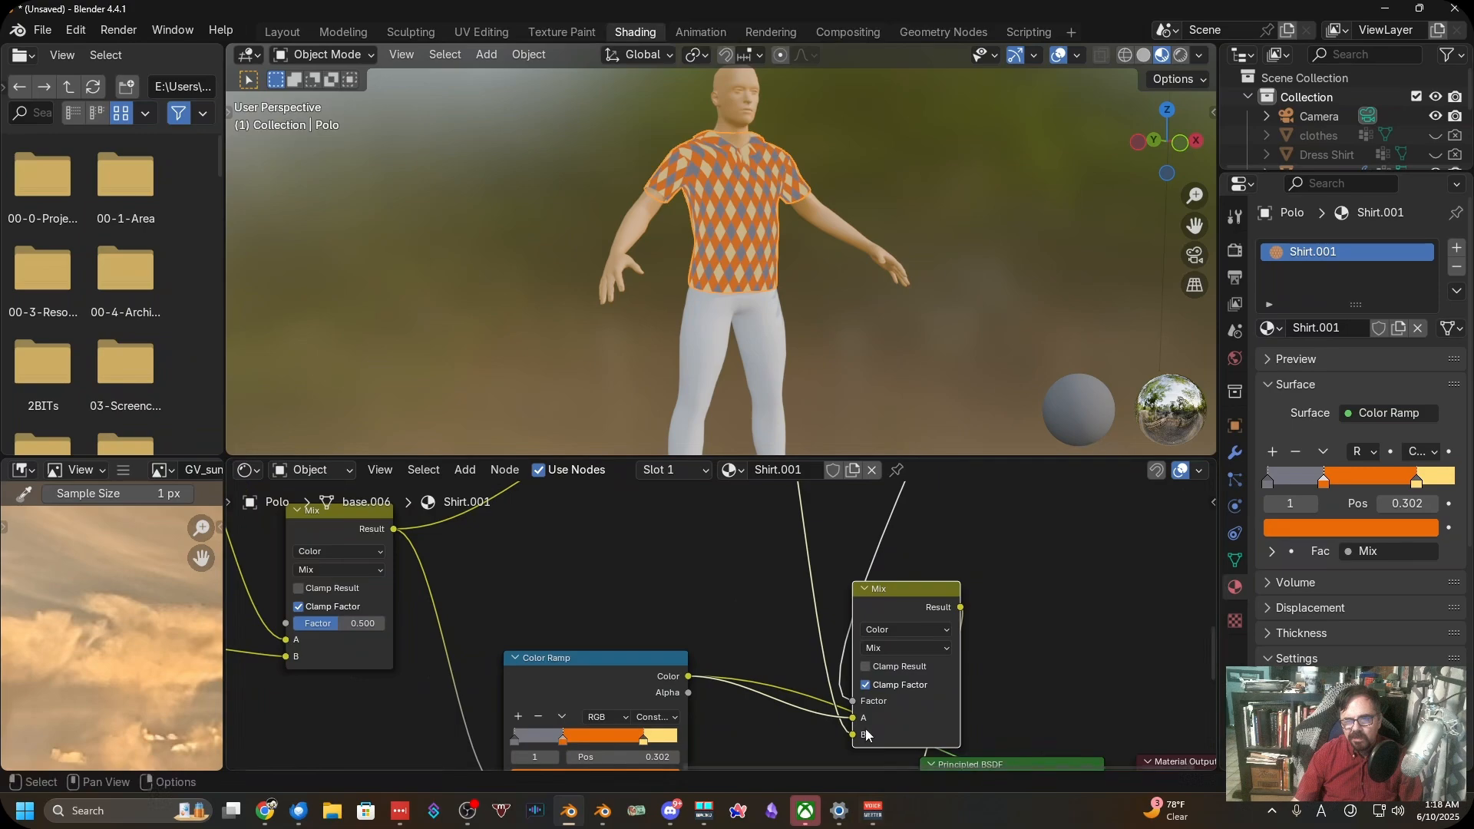
scroll(872, 634, down, 4)
scroll(799, 698, down, 3)
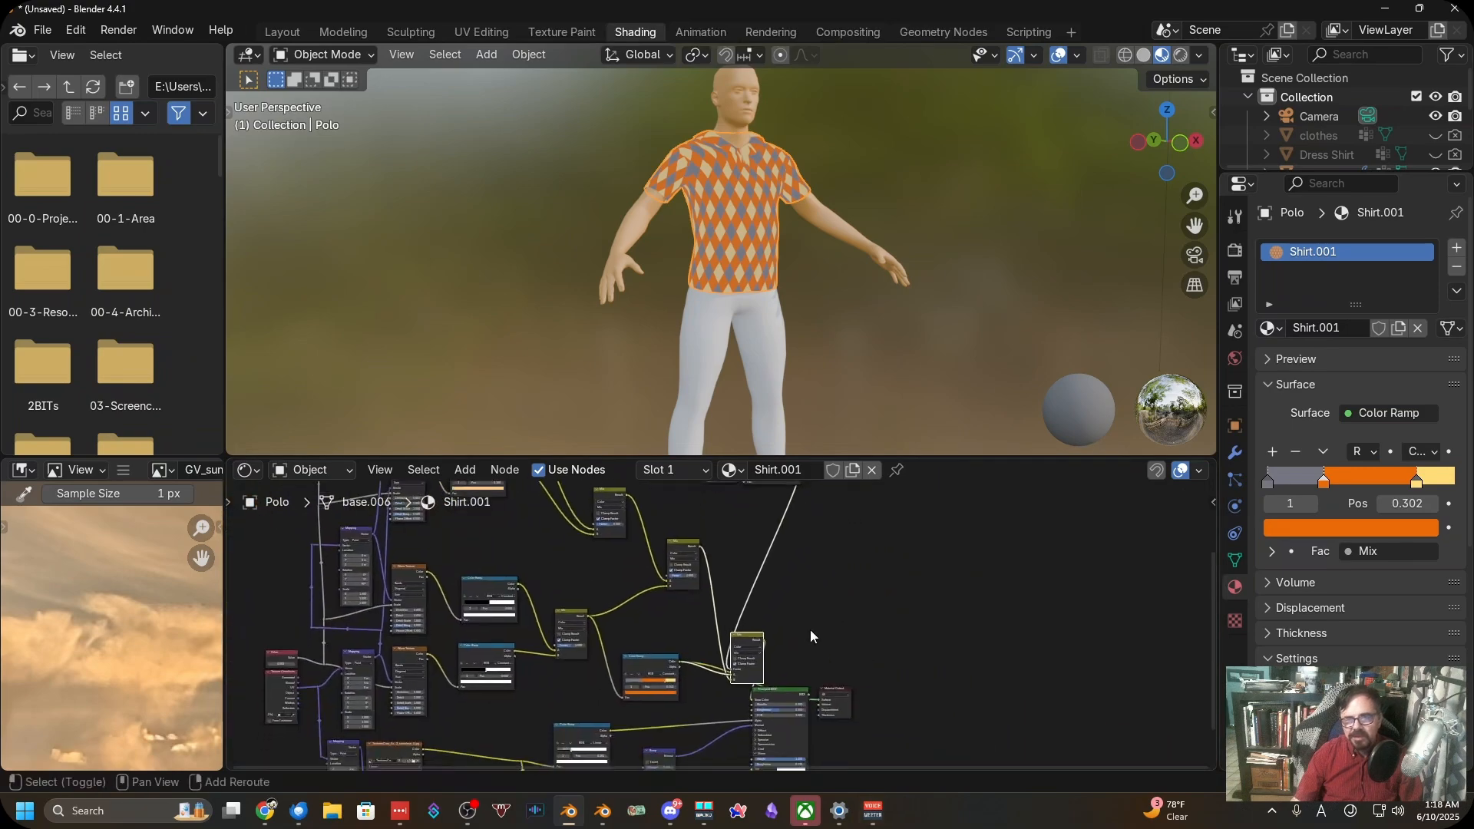
drag(751, 634, 806, 634)
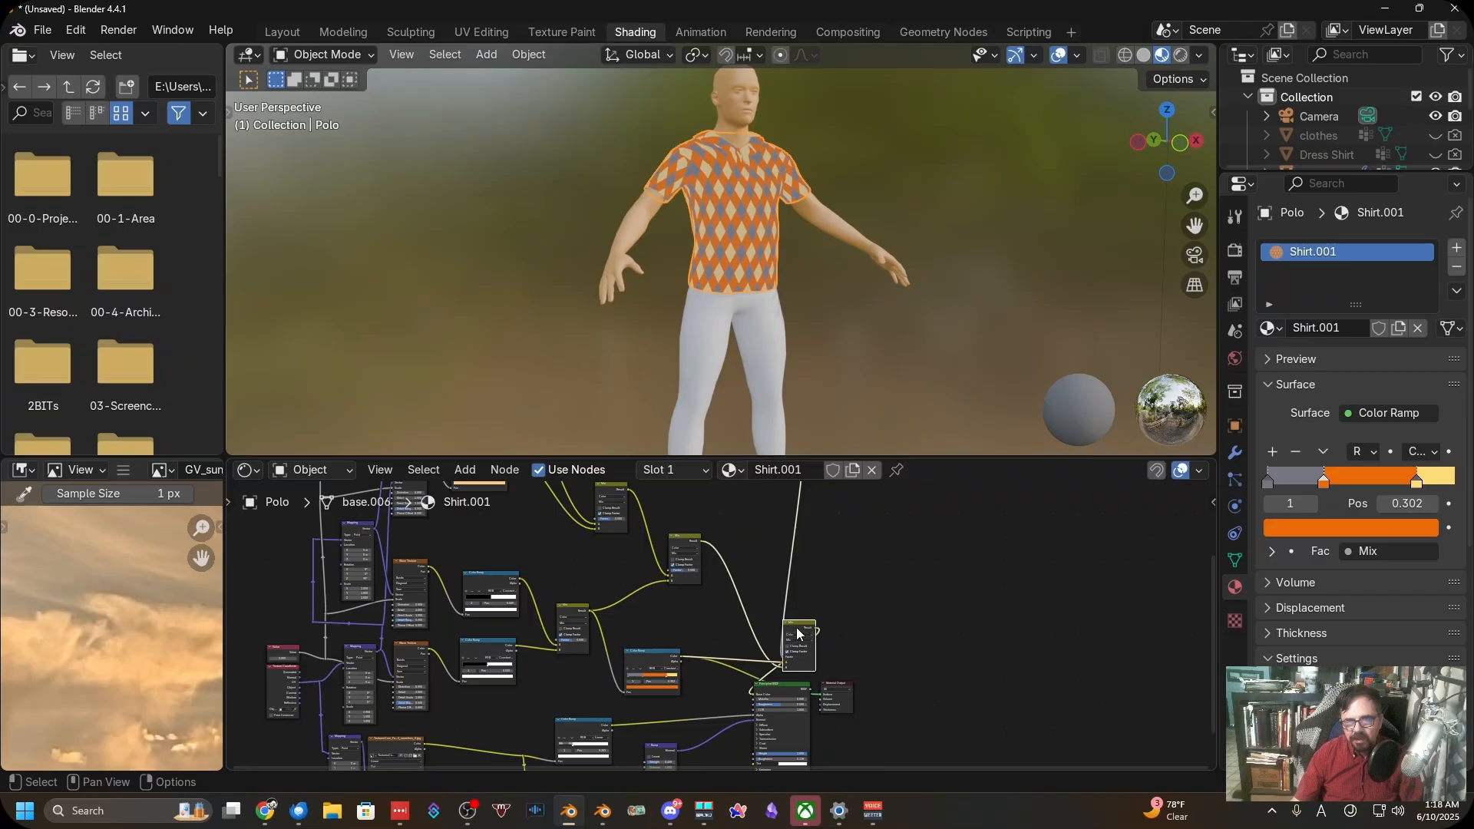
key(shift+d)
click(738, 602)
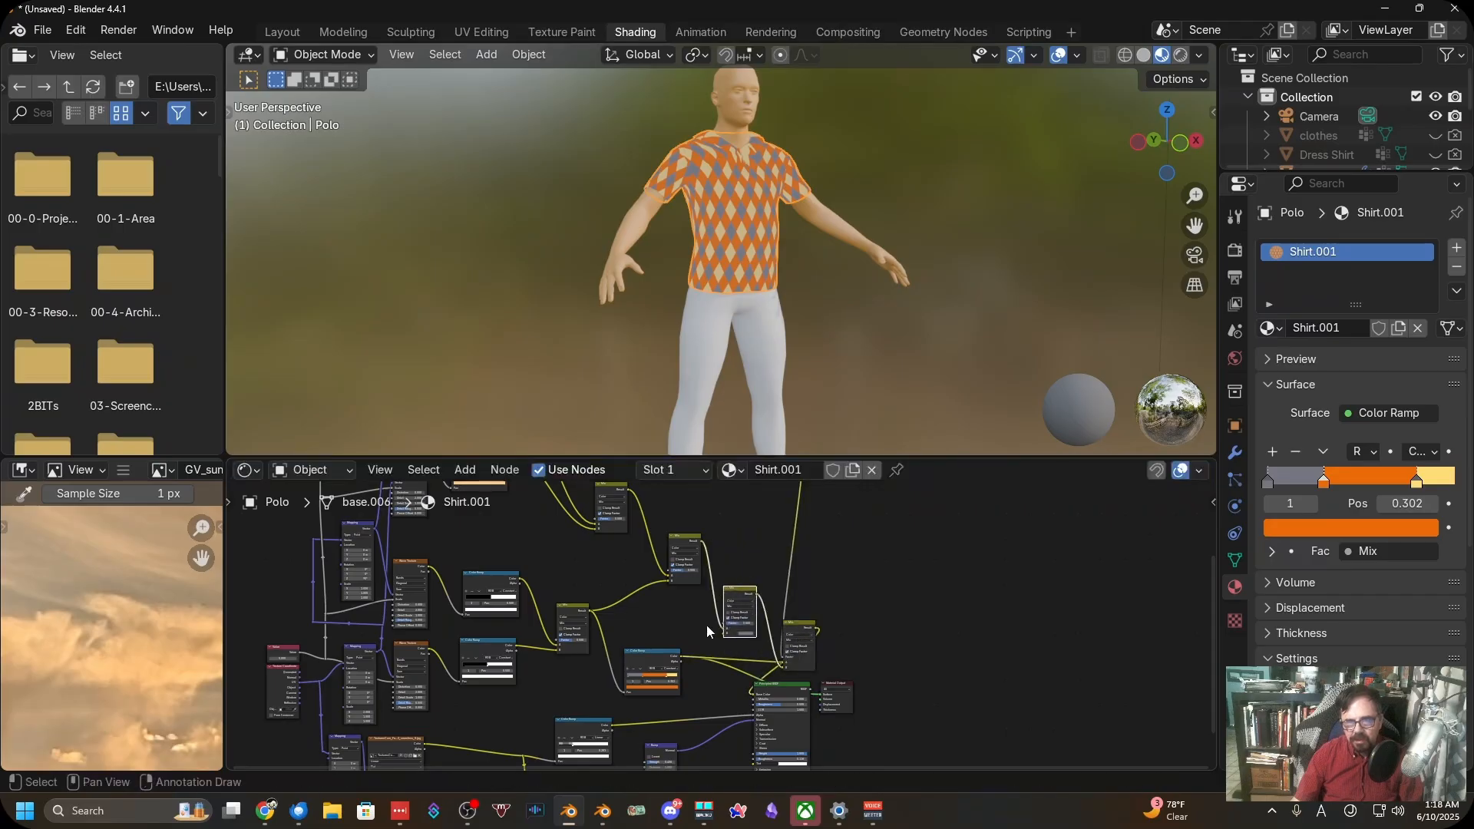
Connect the three-colour Color Ramp to the duplicated Mix node's input B and preview that Mix on the shirt
scroll(707, 625, up, 2)
scroll(668, 655, up, 1)
drag(640, 686, 734, 646)
middle_drag(731, 666, 698, 698)
ctrl+shift+click(714, 606)
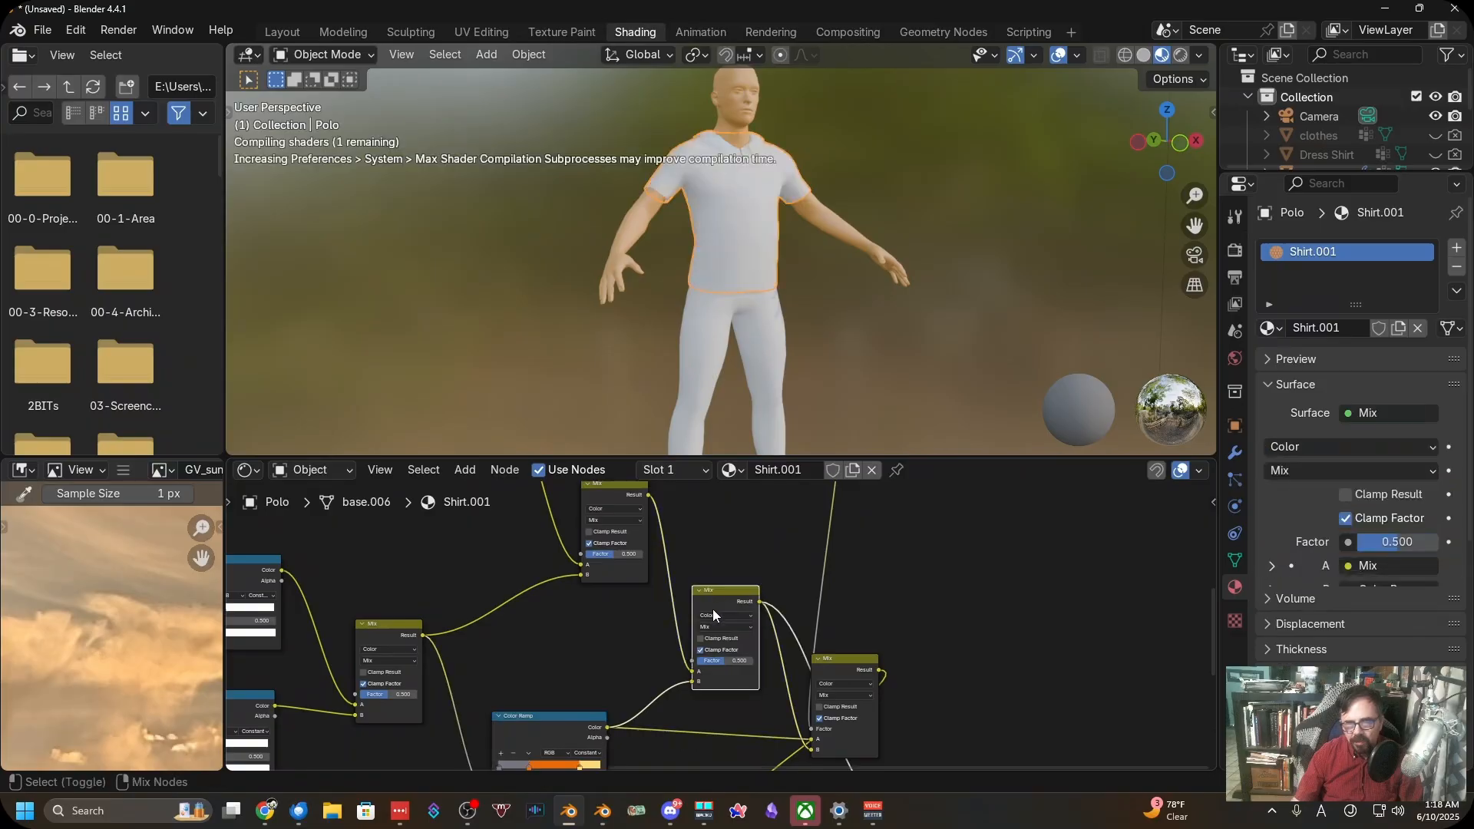
scroll(700, 408, up, 4)
scroll(700, 408, down, 4)
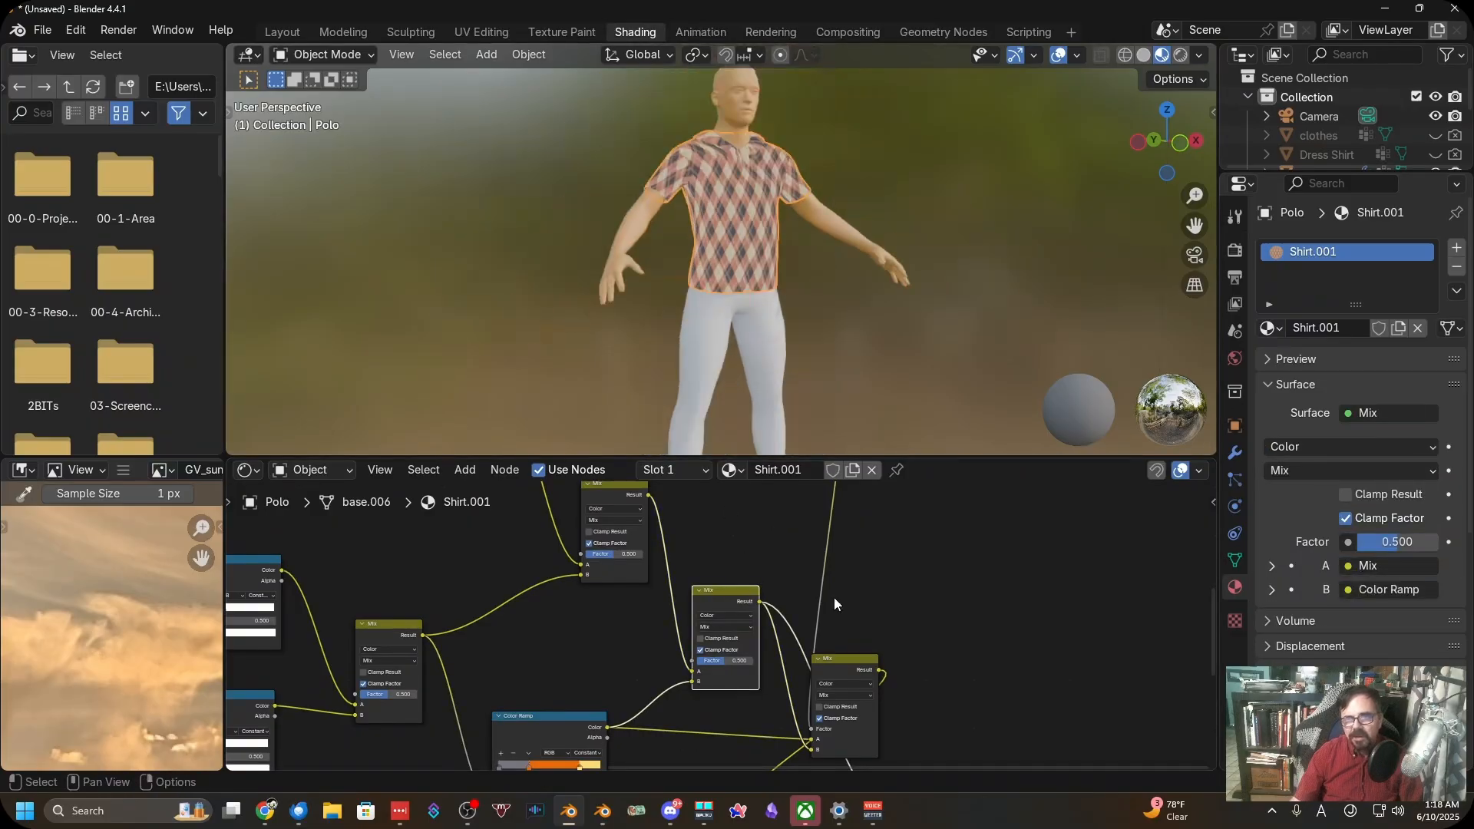
Disconnect the final Mix node's input B and feed the duplicated Mix's result into its input A
middle_drag(843, 621, 794, 556)
scroll(767, 580, up, 5)
middle_drag(714, 606, 704, 637)
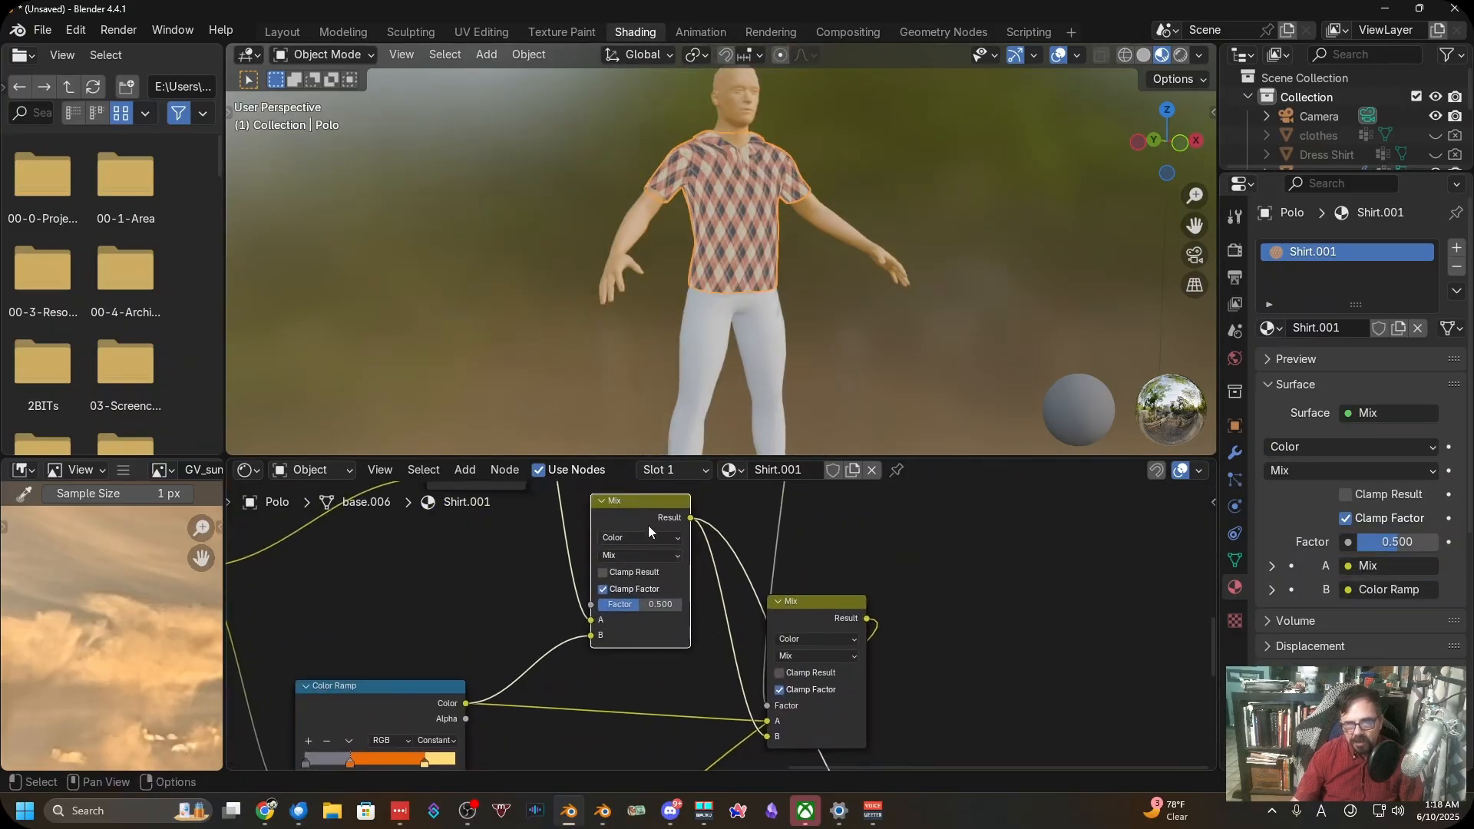
drag(648, 525, 634, 593)
drag(767, 735, 731, 728)
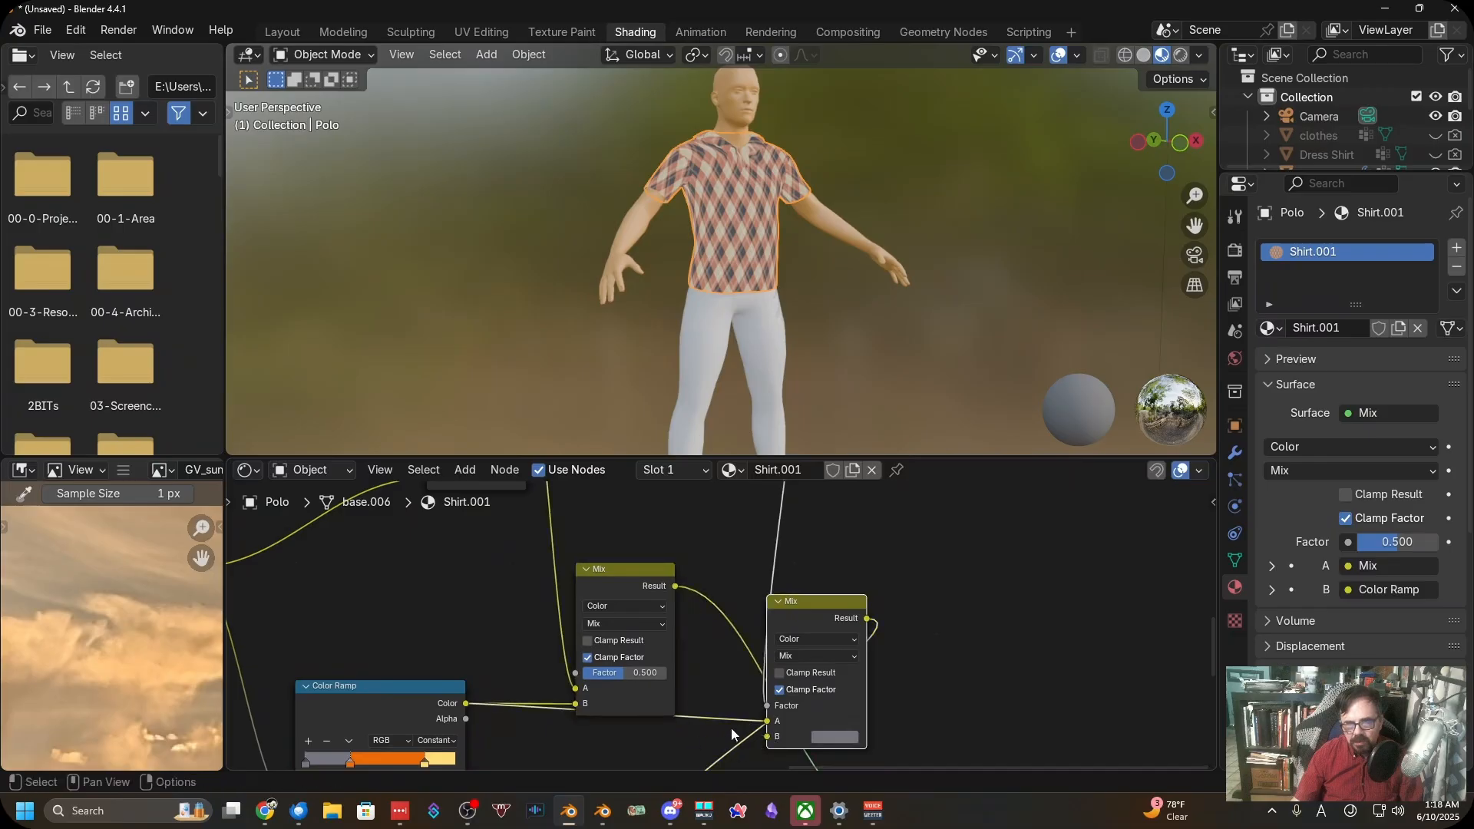
drag(679, 594, 777, 643)
Rearrange the final, duplicated and upper stripe Mix nodes so their connections are spaced out clearly
middle_drag(854, 585, 817, 675)
drag(765, 613, 868, 598)
scroll(702, 624, down, 3)
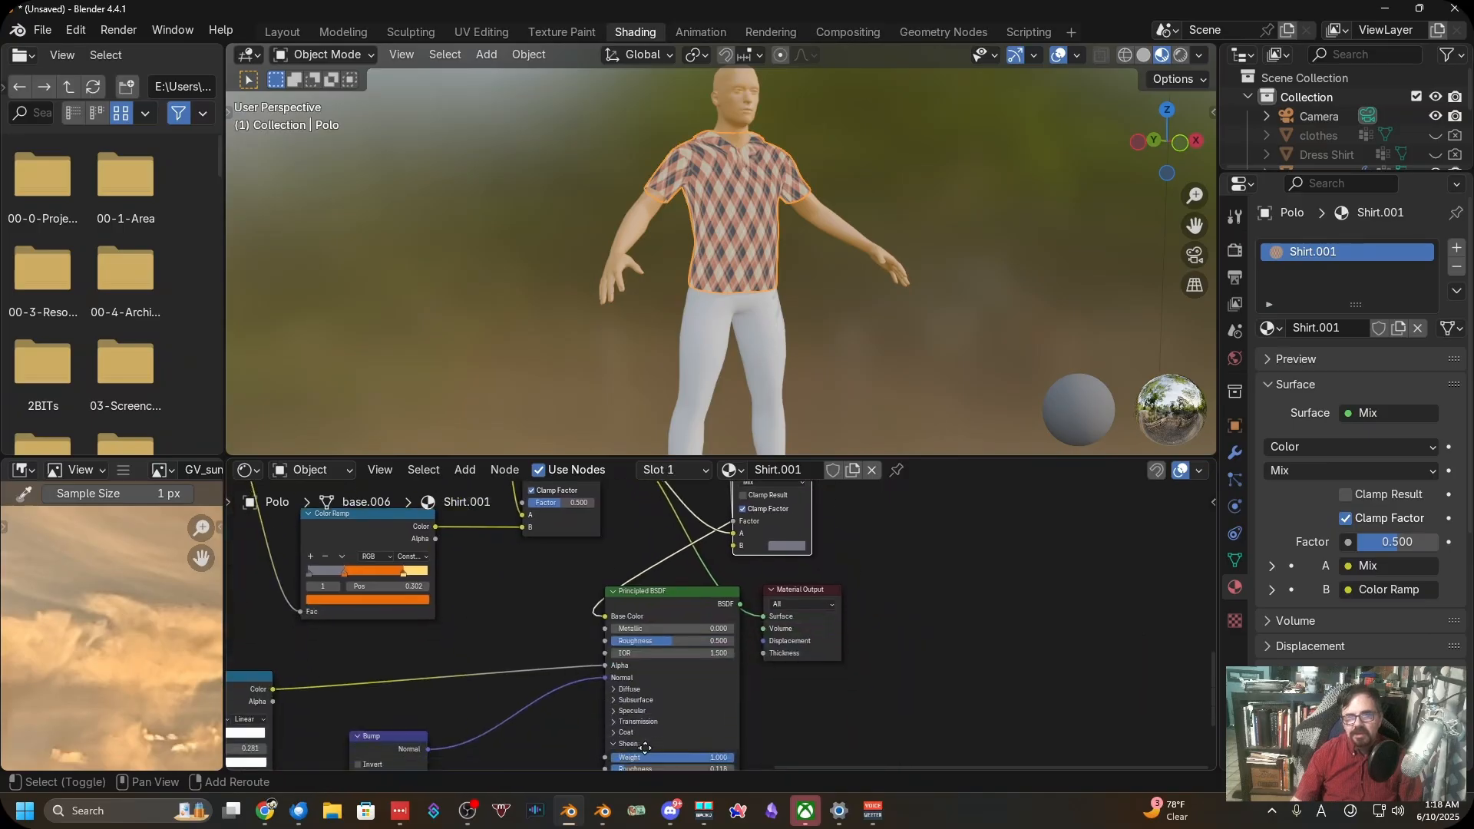
key(g)
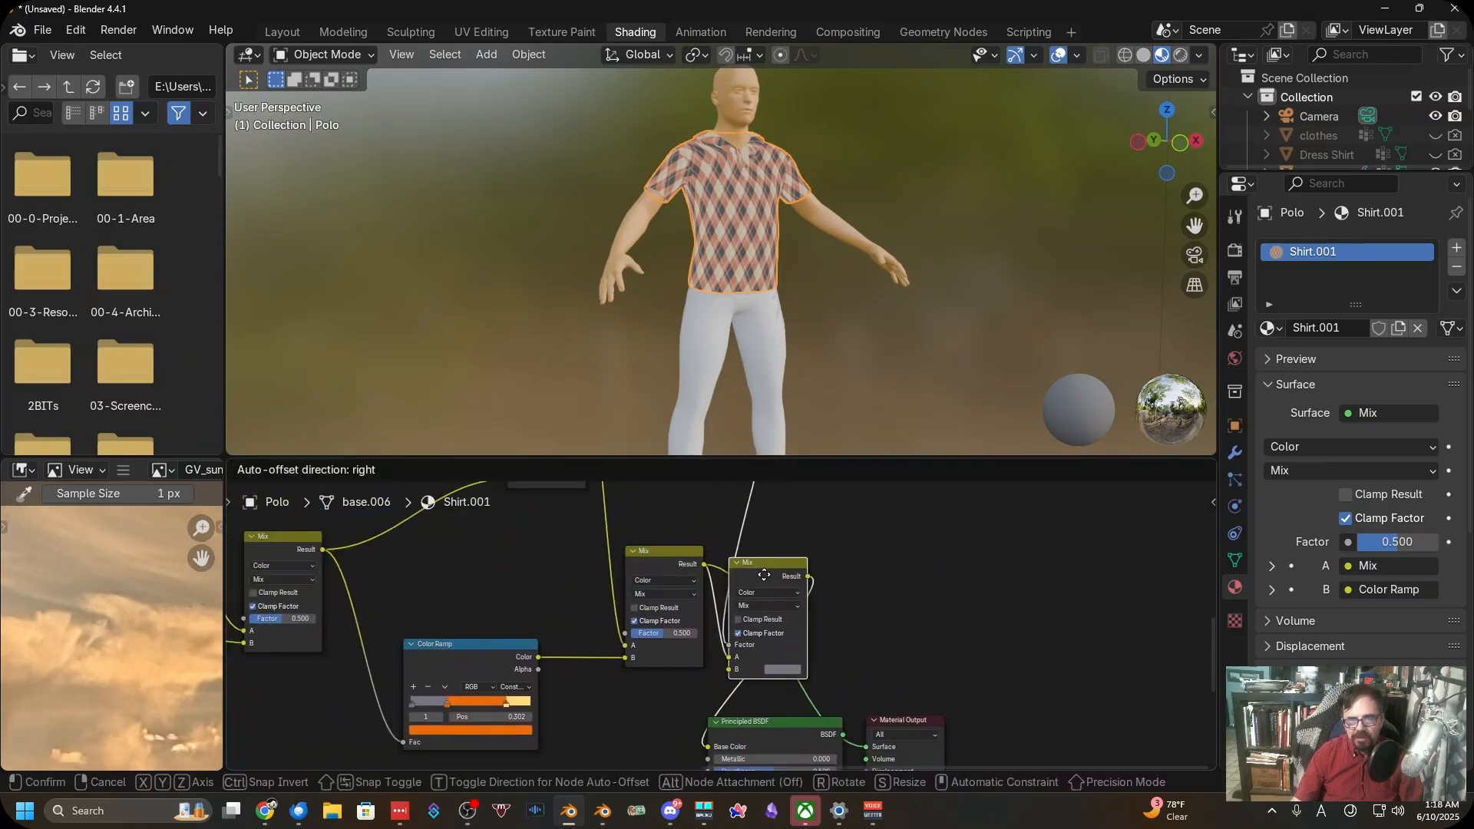
click(866, 625)
middle_drag(866, 624, 850, 533)
middle_drag(710, 608, 850, 729)
drag(765, 593, 709, 603)
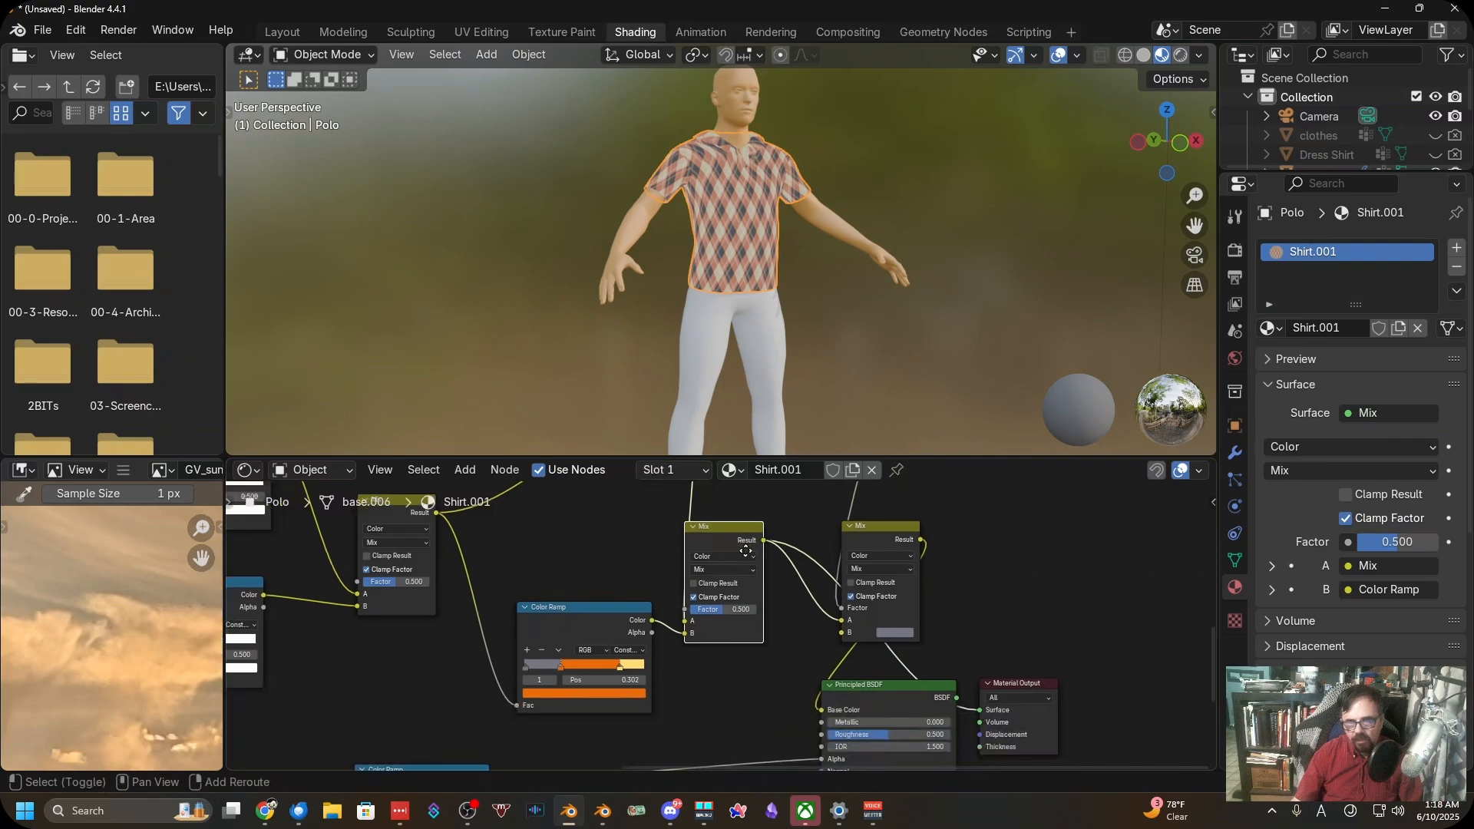
middle_drag(691, 677, 836, 619)
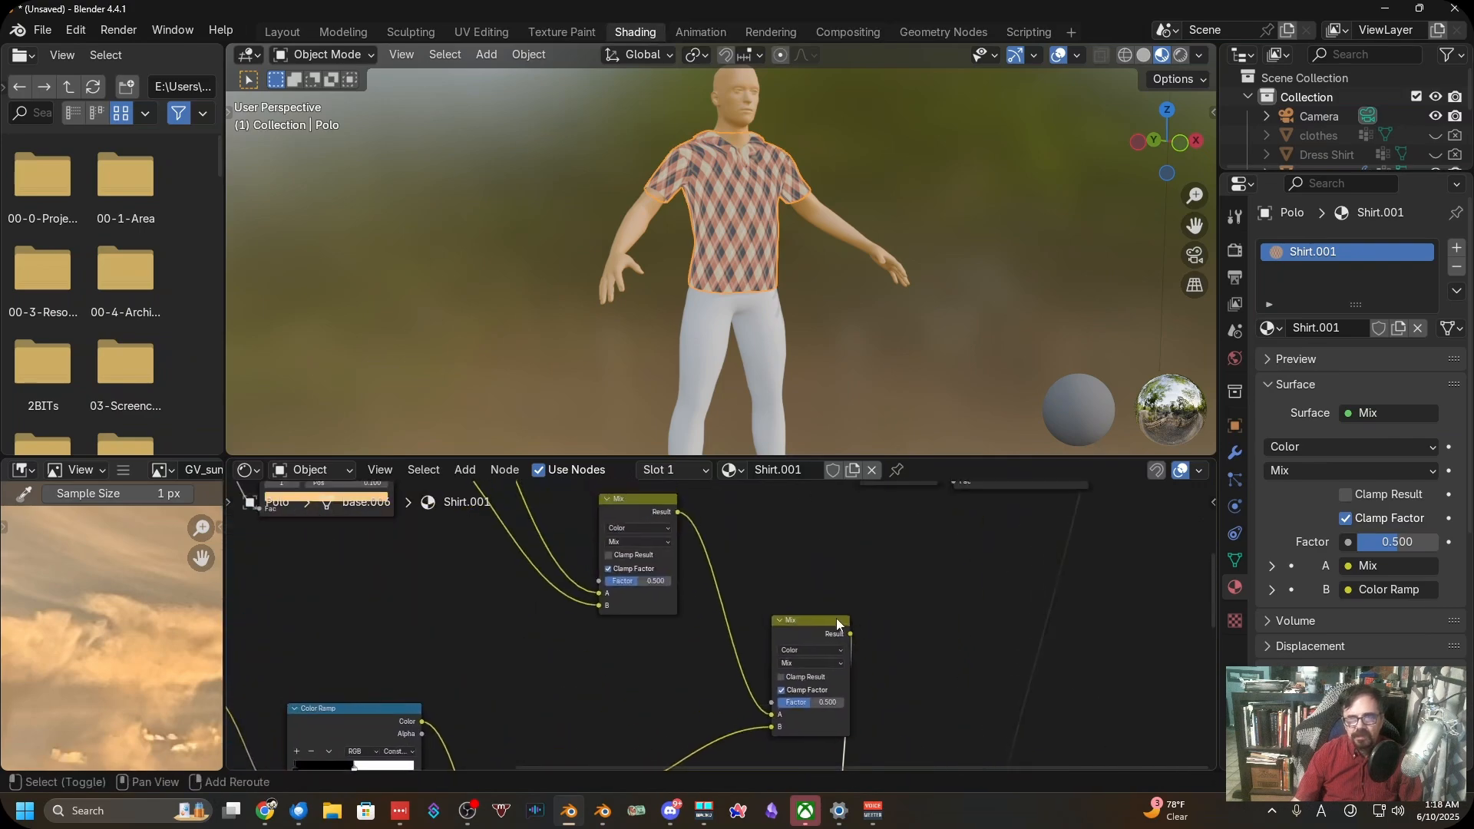
drag(810, 623, 757, 607)
middle_drag(829, 592, 843, 499)
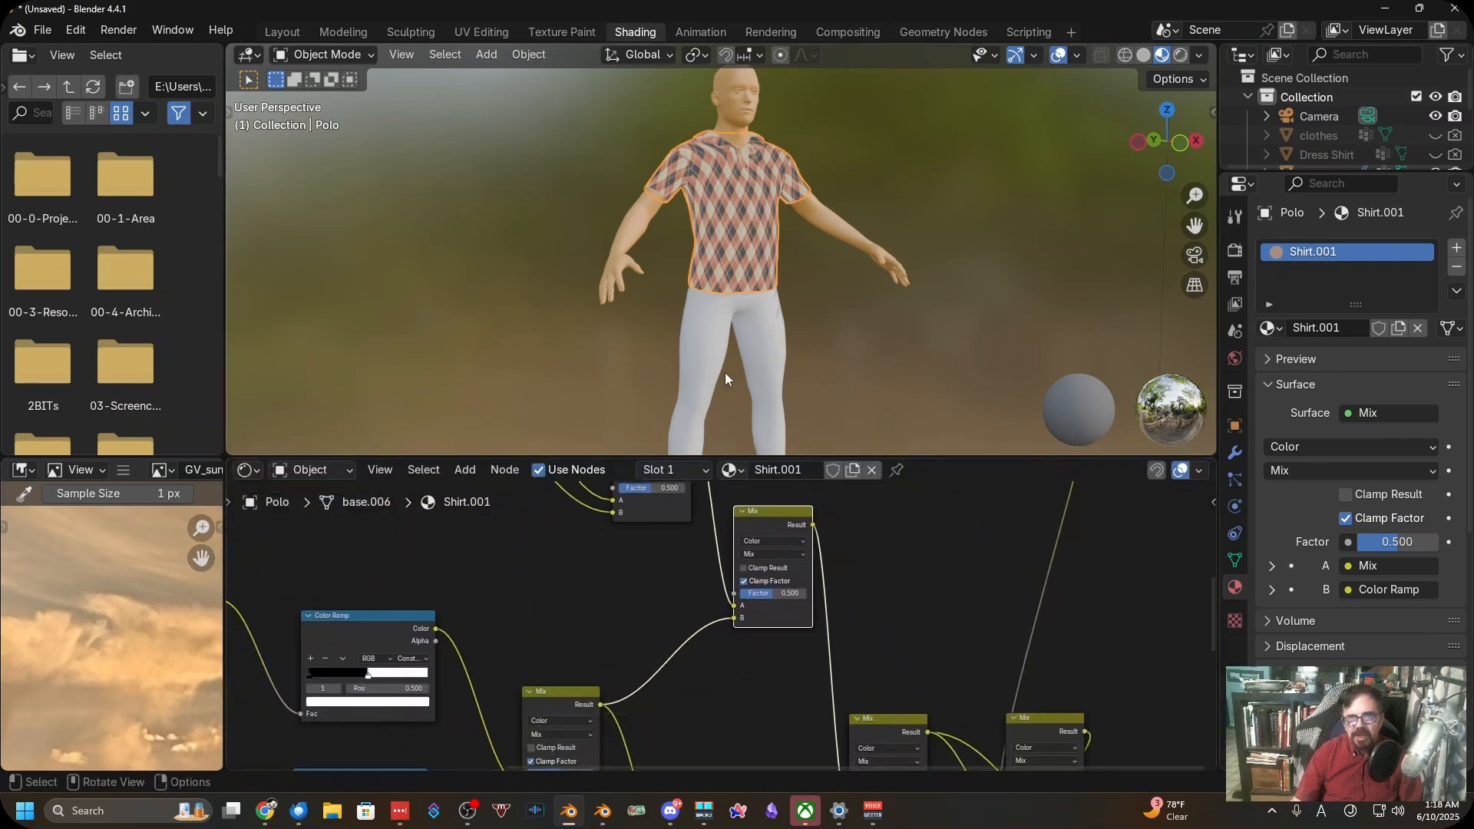
Set the black stop after the pale orange band in the upper stripe Color Ramp to position 0.3
scroll(720, 275, up, 3)
scroll(720, 276, up, 3)
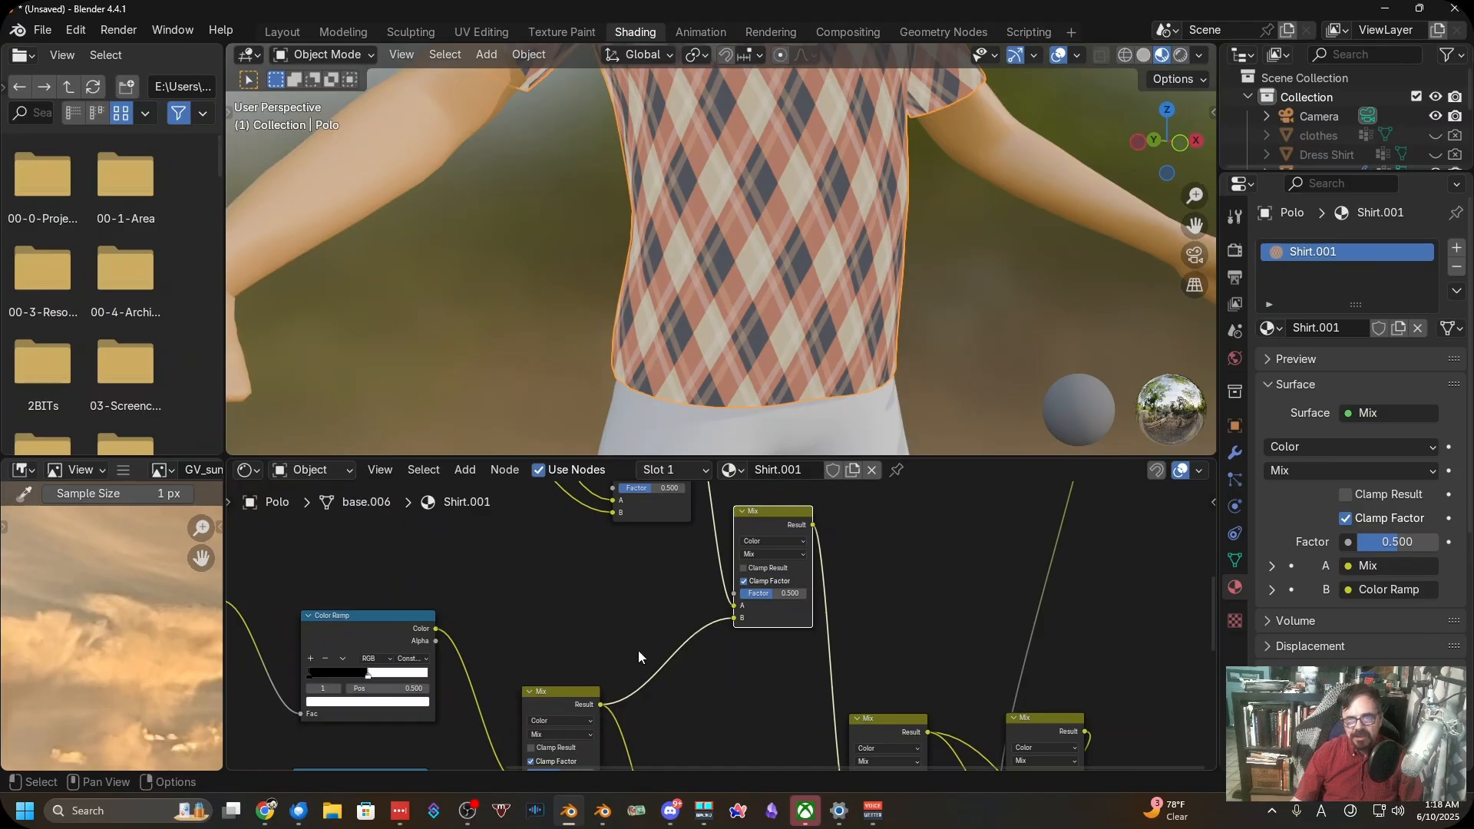
middle_drag(869, 733, 927, 822)
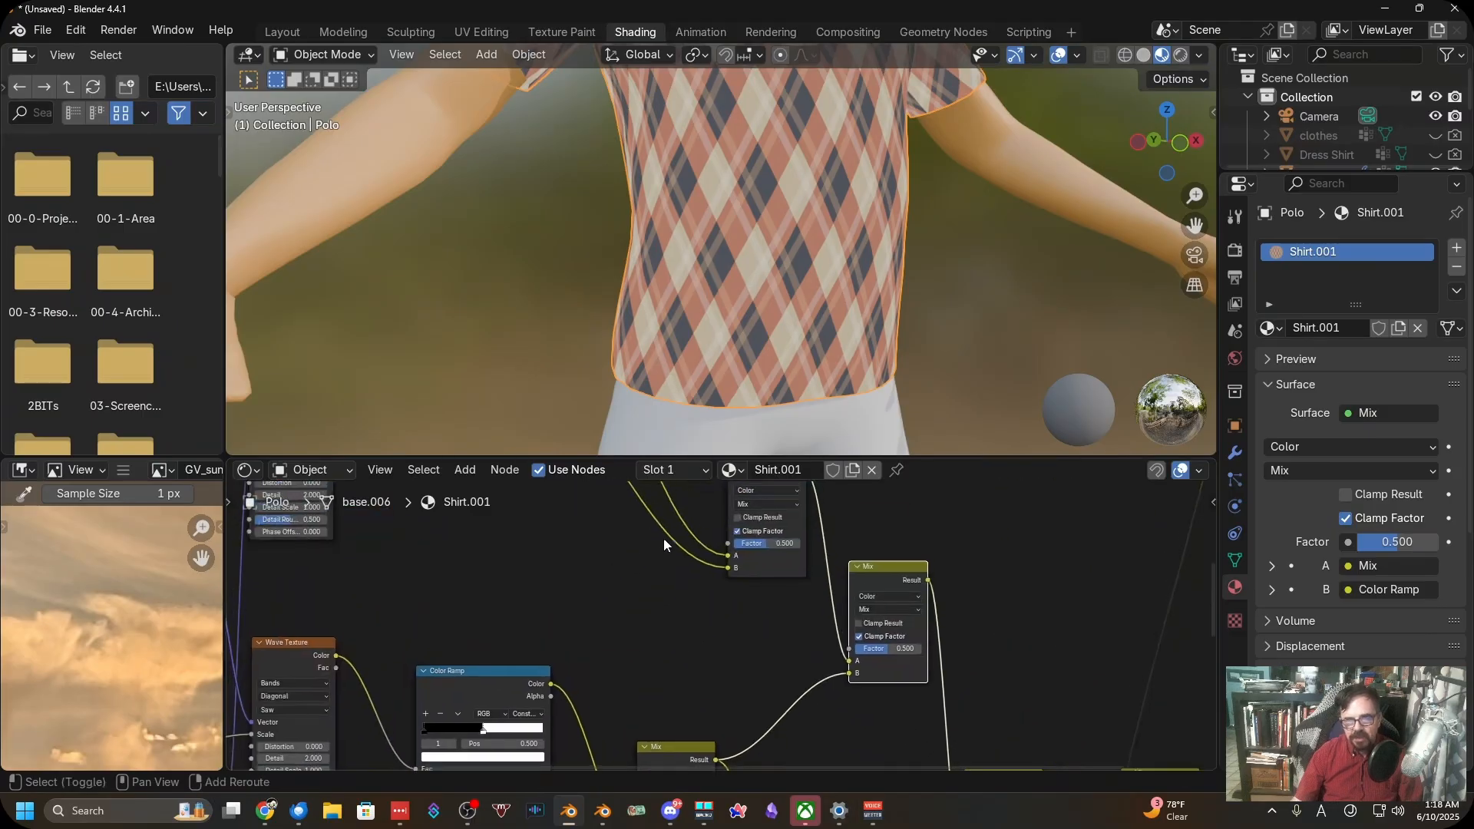
middle_drag(658, 559, 928, 814)
scroll(725, 641, up, 4)
scroll(724, 642, up, 5)
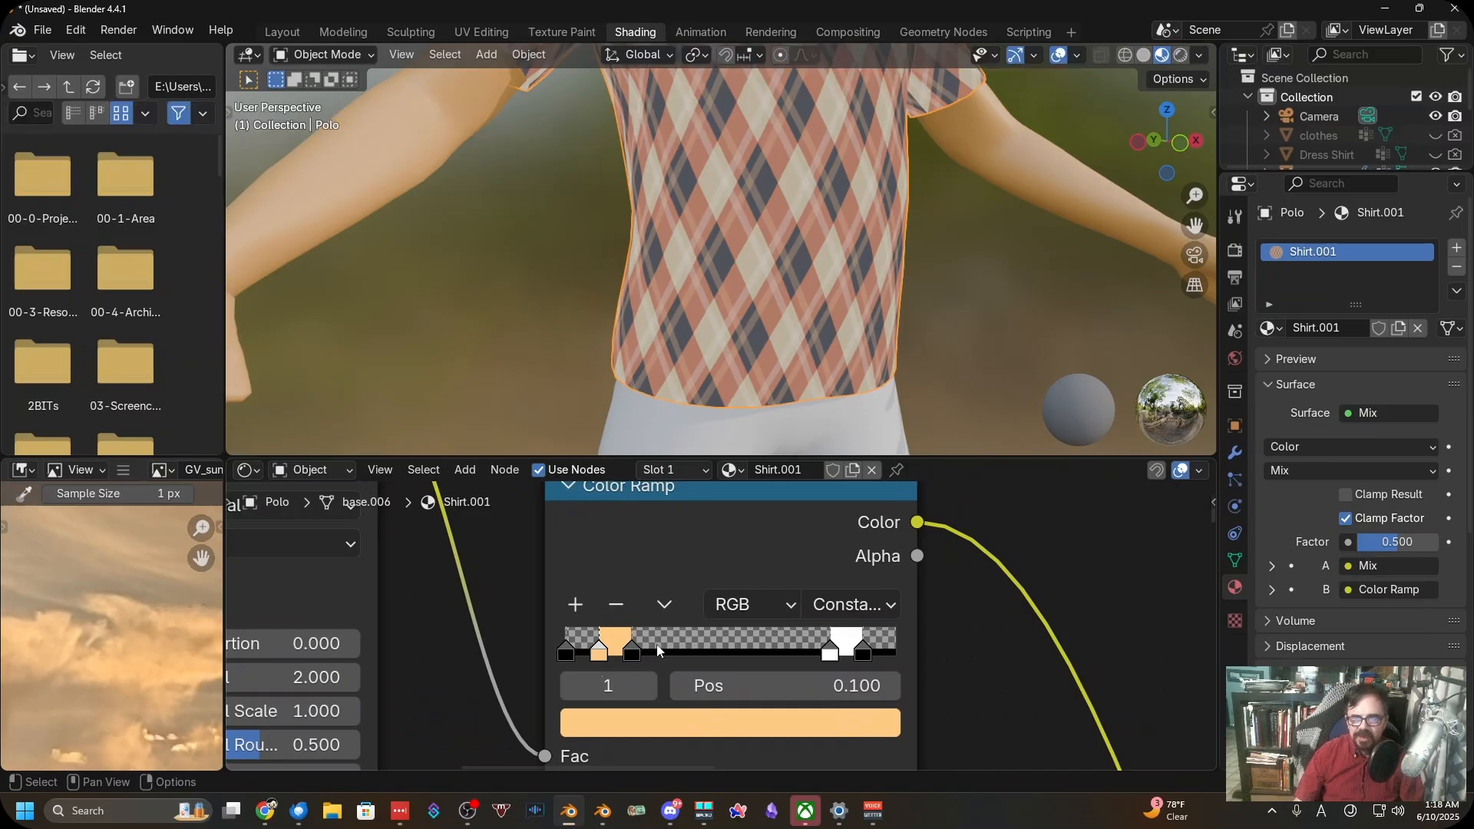
click(633, 653)
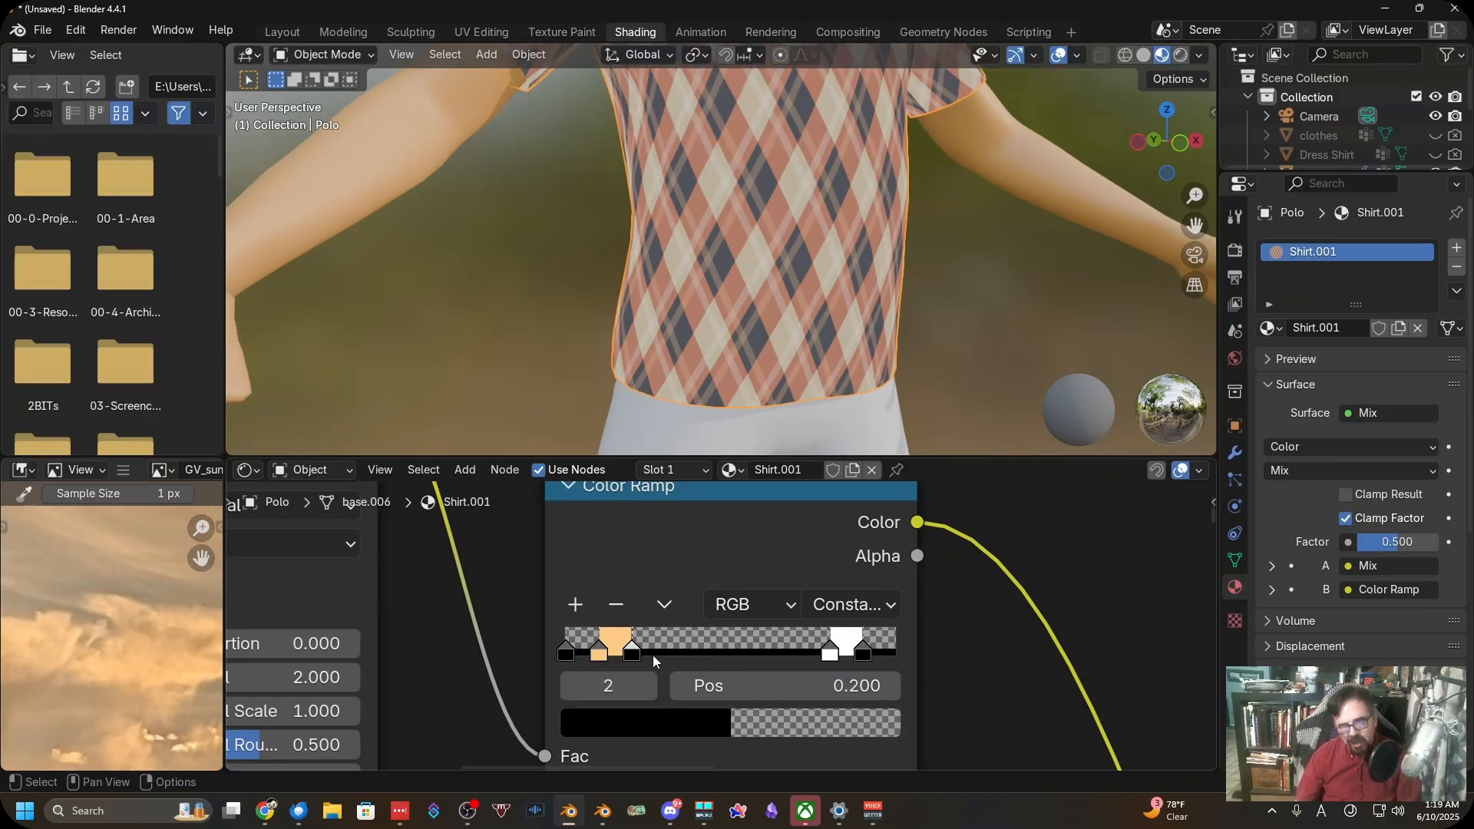
click(775, 684)
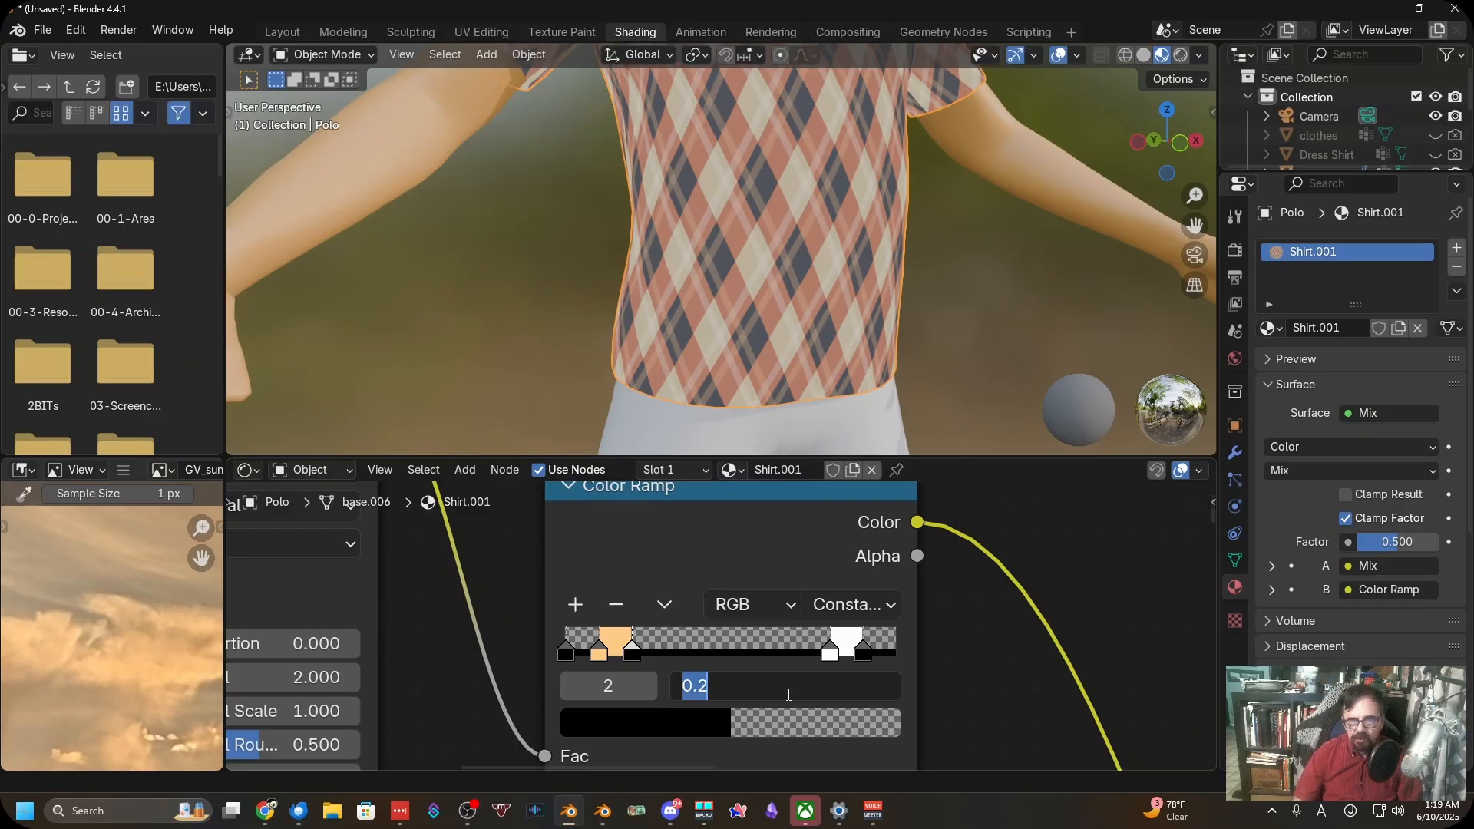
text(.36)
key(BackSpace)
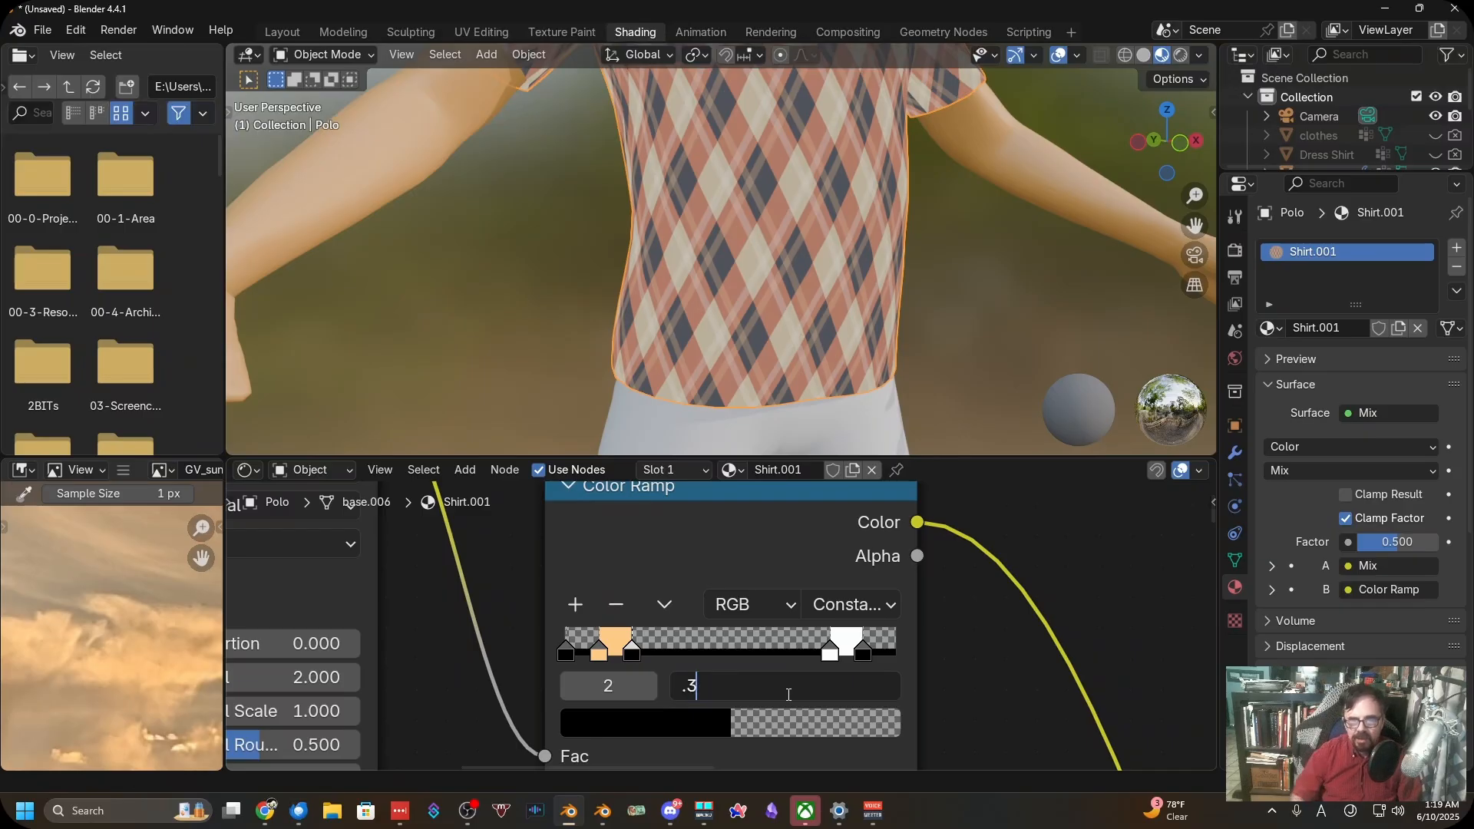
key(Return)
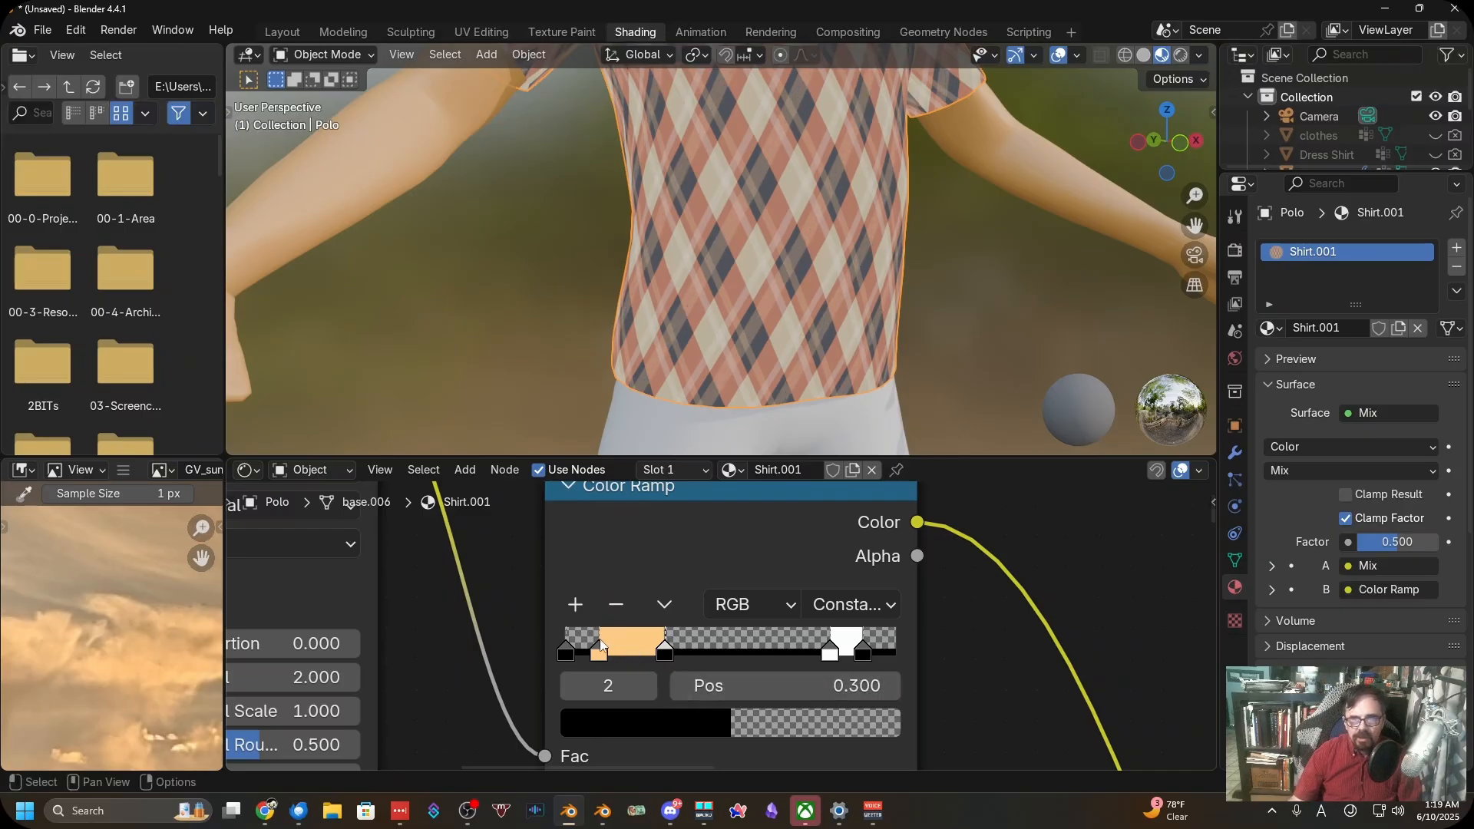
Set the pale orange stop of the same stripe Color Ramp to position 0.2
click(599, 649)
click(816, 673)
text(.)
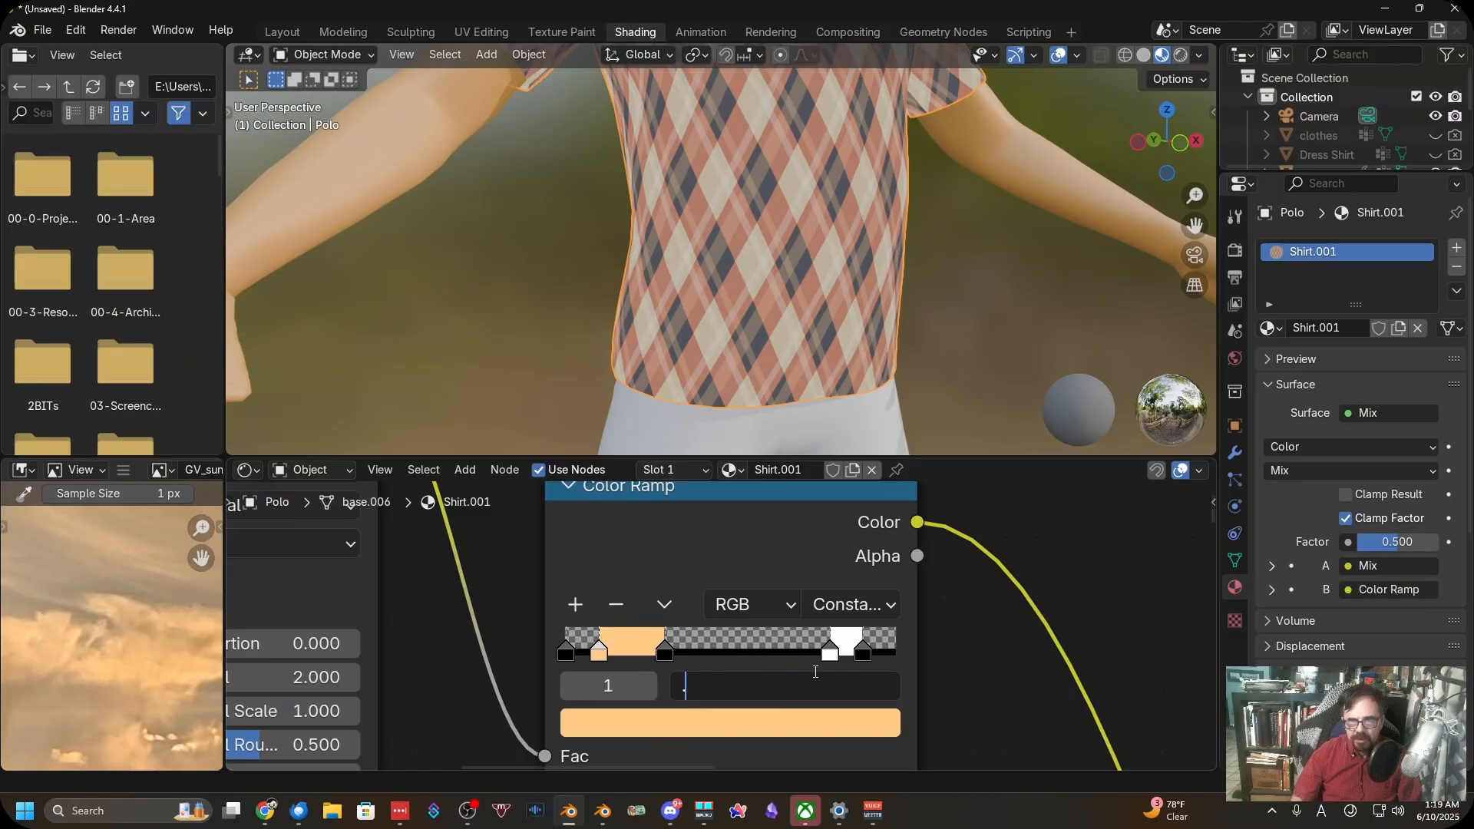
text(2)
key(Return)
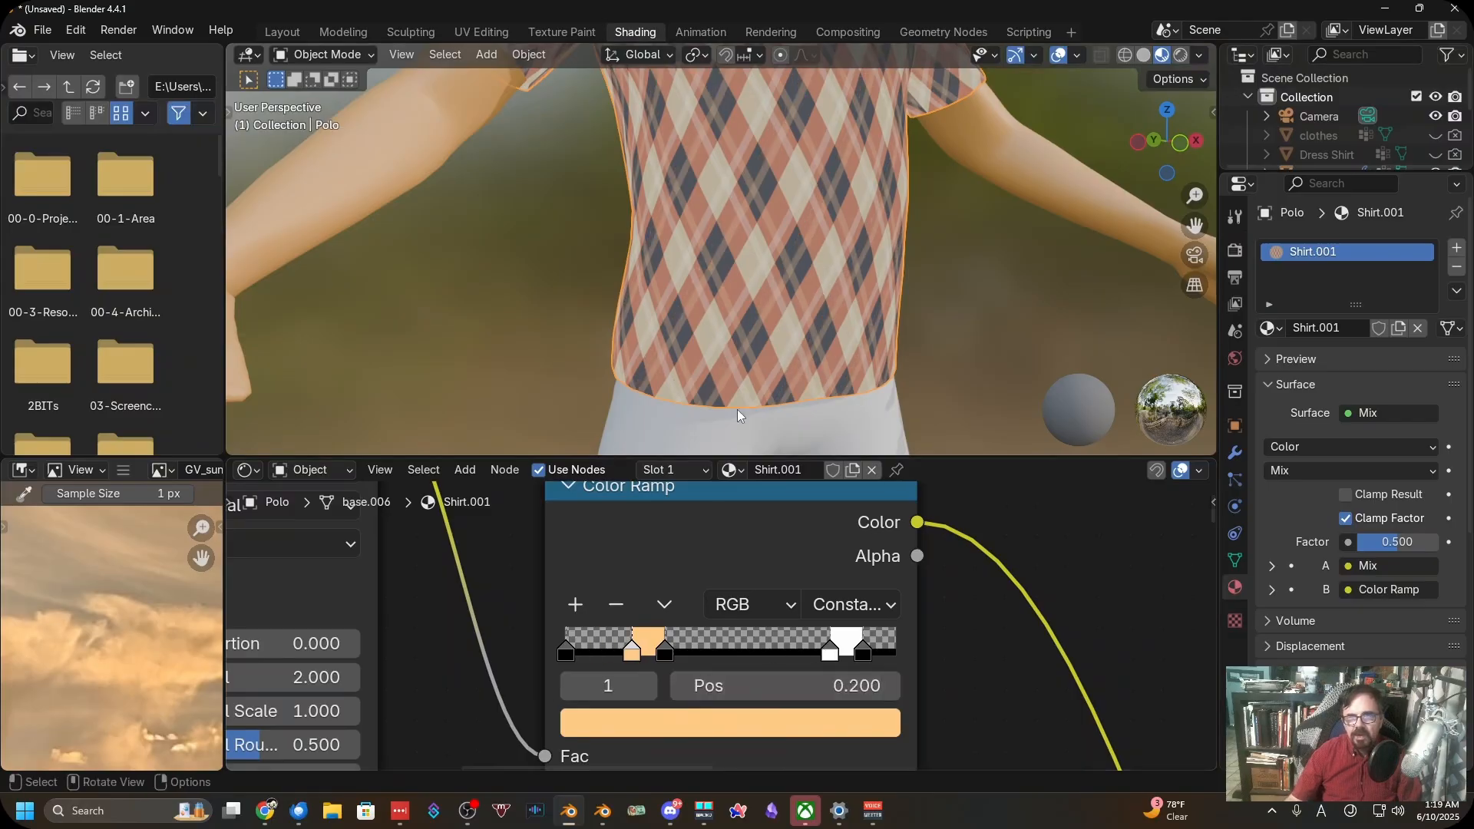
Set the white stop of the upper stripe Color Ramp to position 0.7 and the black stop after it to 0.8
middle_drag(854, 648, 749, 622)
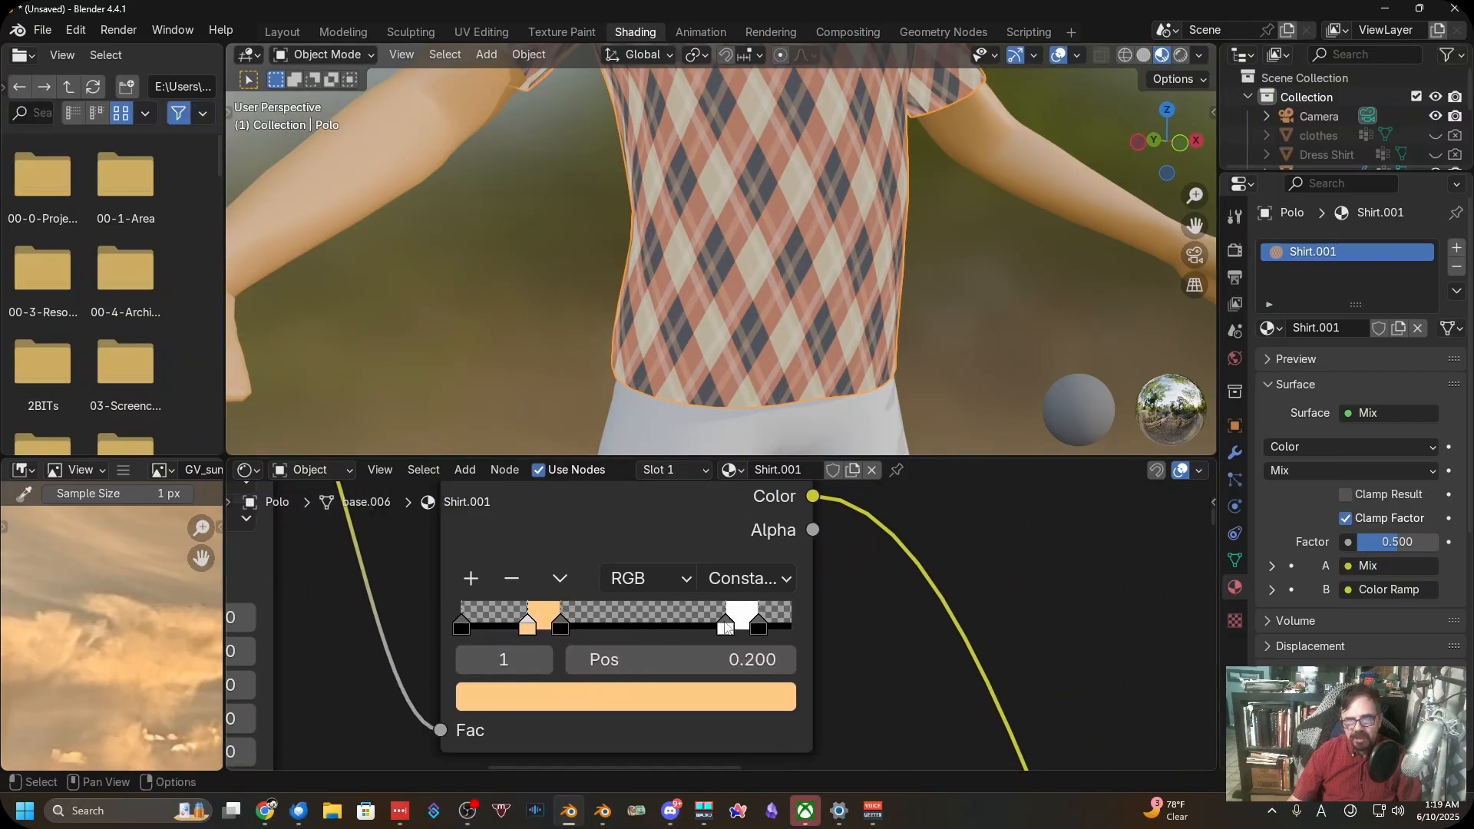
click(726, 625)
click(764, 665)
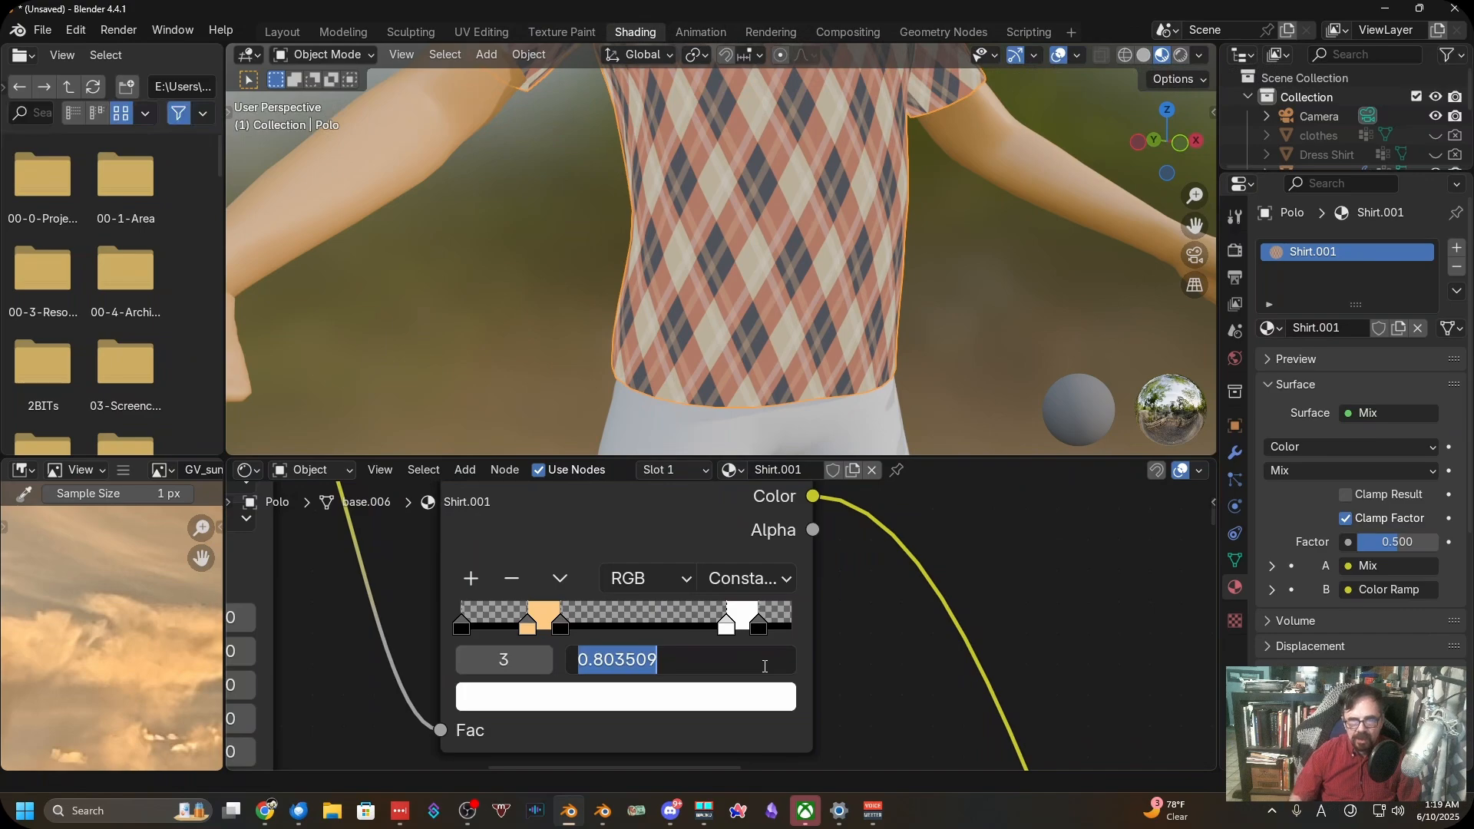
text(.7)
key(Return)
click(759, 626)
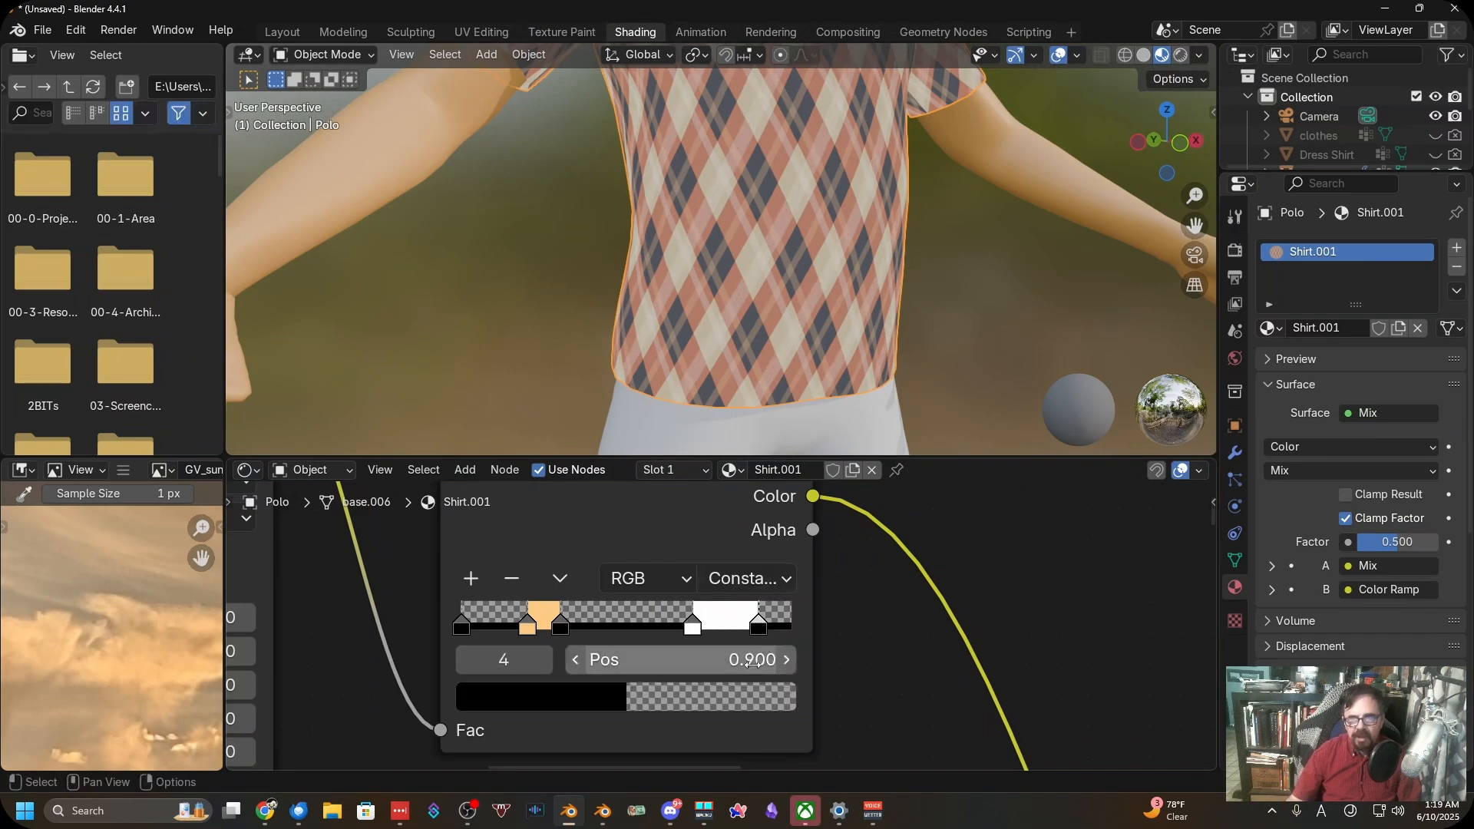
click(752, 662)
text(.8)
key(Return)
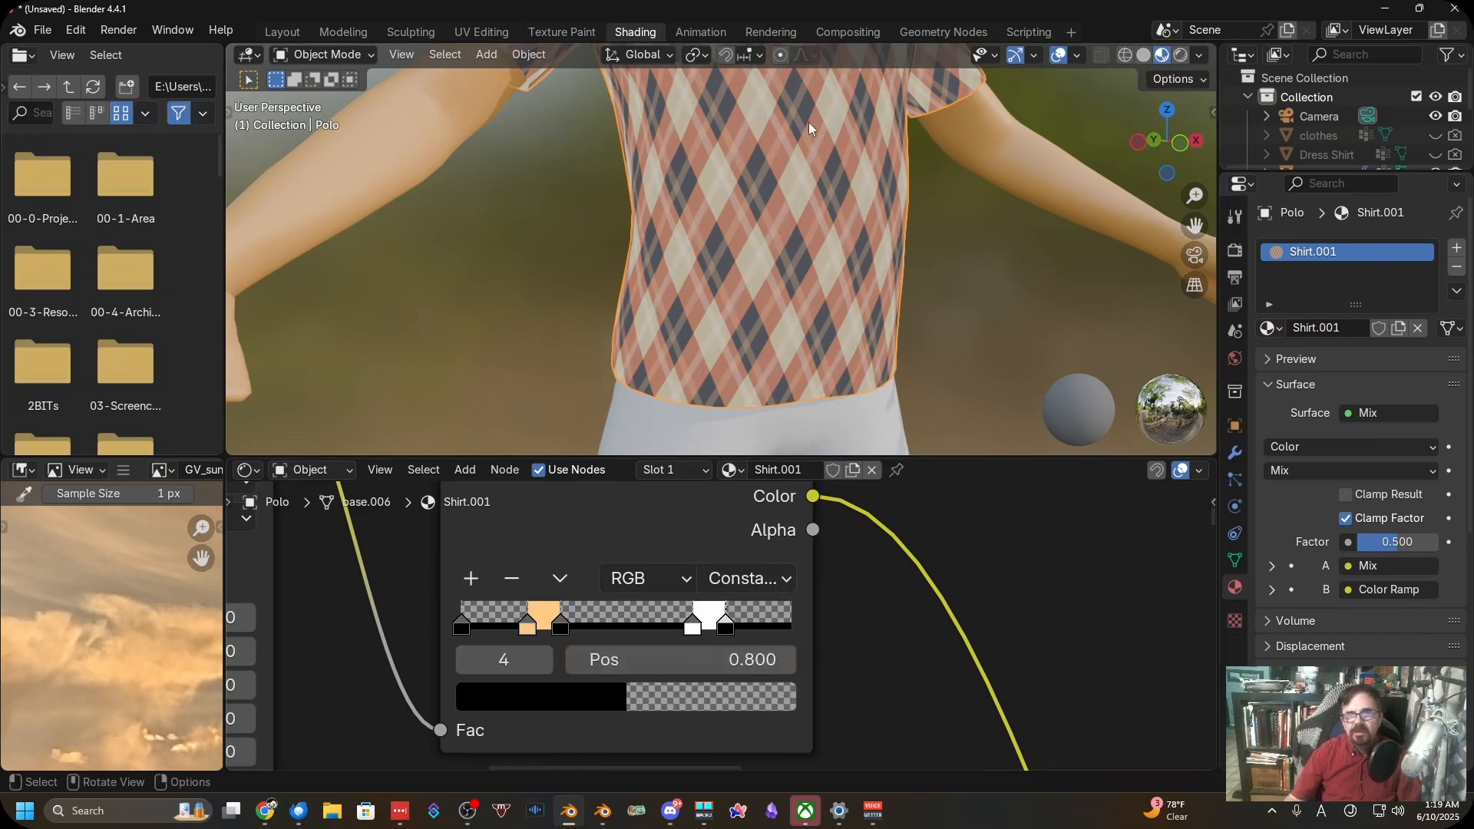
Duplicate the upper stripe Color Ramp and place the copy over the lower stripe Color Ramp
scroll(827, 334, up, 5)
scroll(829, 289, down, 4)
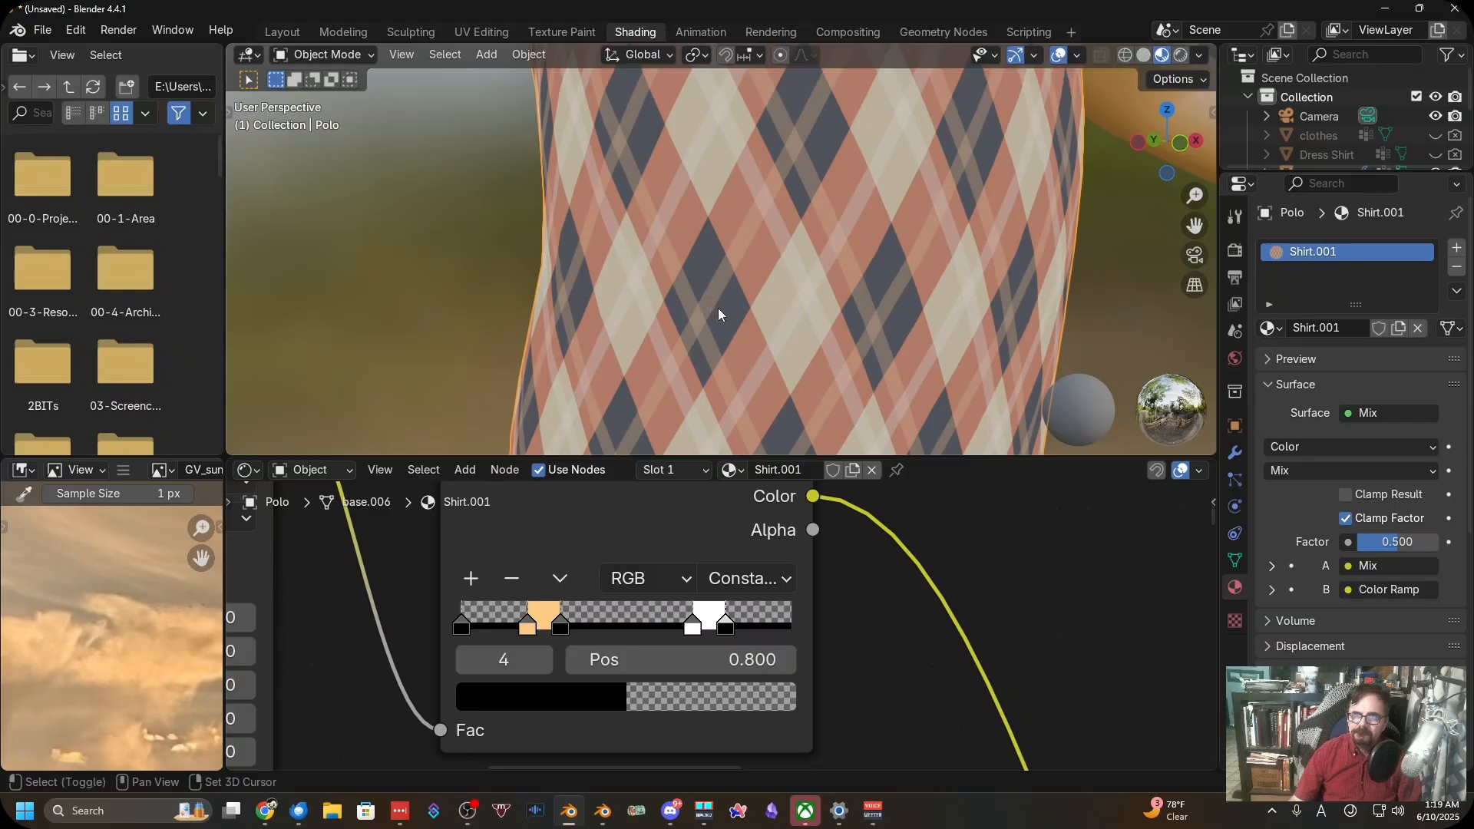
scroll(731, 384, down, 2)
scroll(742, 510, down, 3)
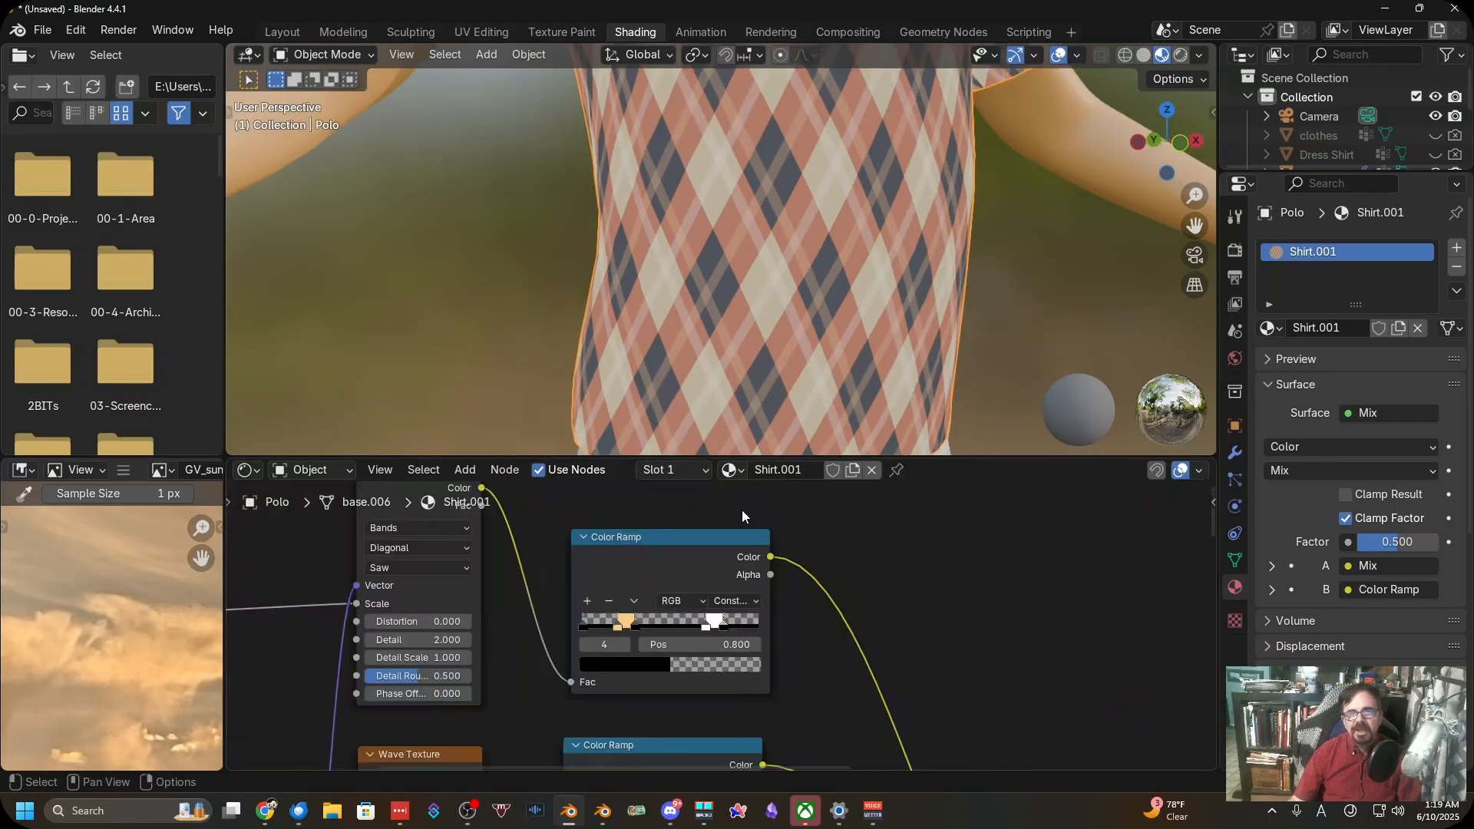
middle_drag(741, 510, 771, 494)
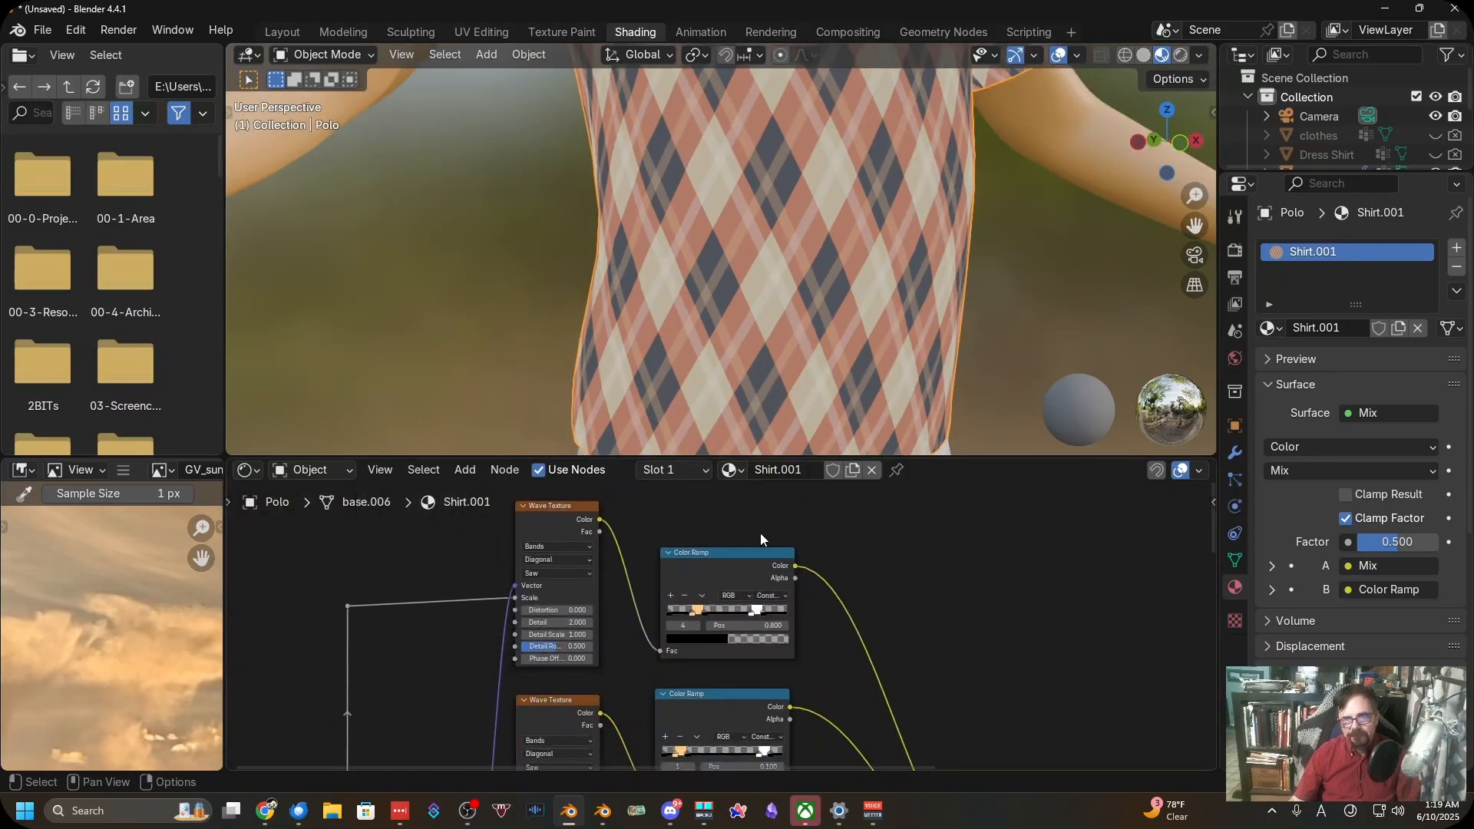
scroll(752, 538, up, 4)
scroll(746, 545, down, 2)
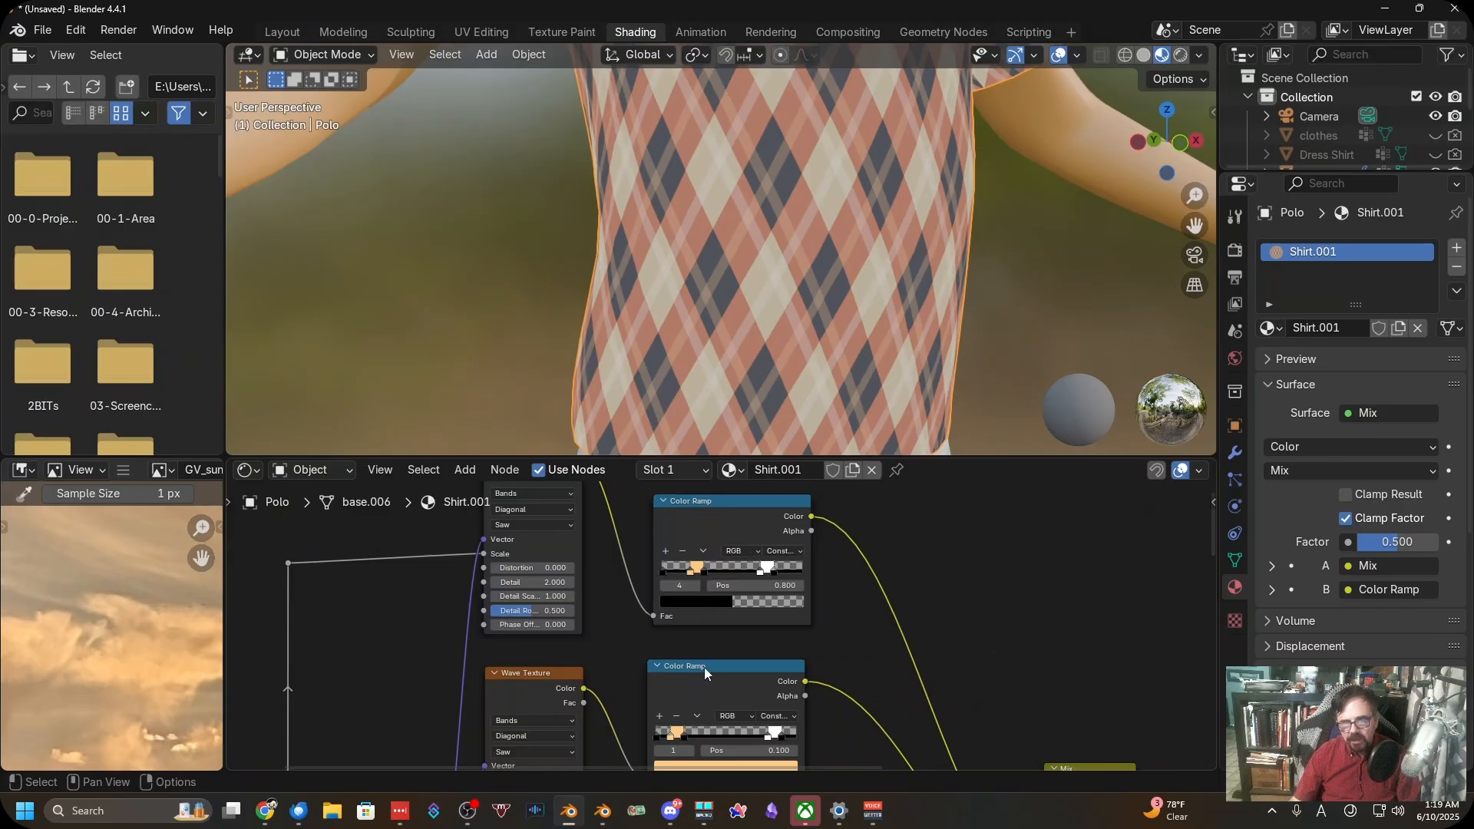
scroll(703, 645, down, 2)
shift+middle_drag(700, 607, 677, 588)
click(674, 513)
key(shift+d)
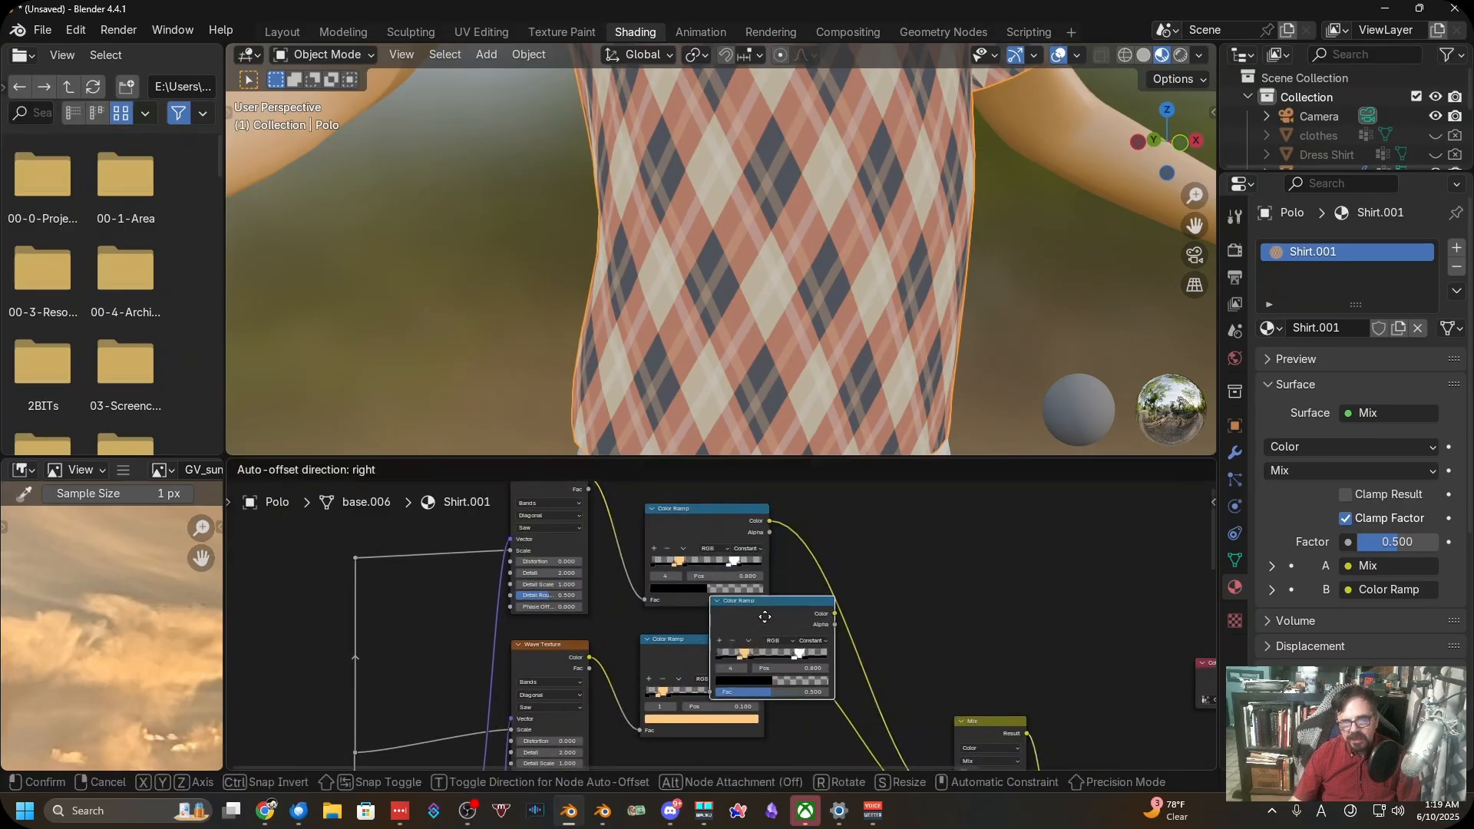
click(763, 658)
Replace the lower stripe's old Color Ramp with the duplicate, wired between its Wave Texture and the Mix node's input B
middle_drag(777, 661, 697, 604)
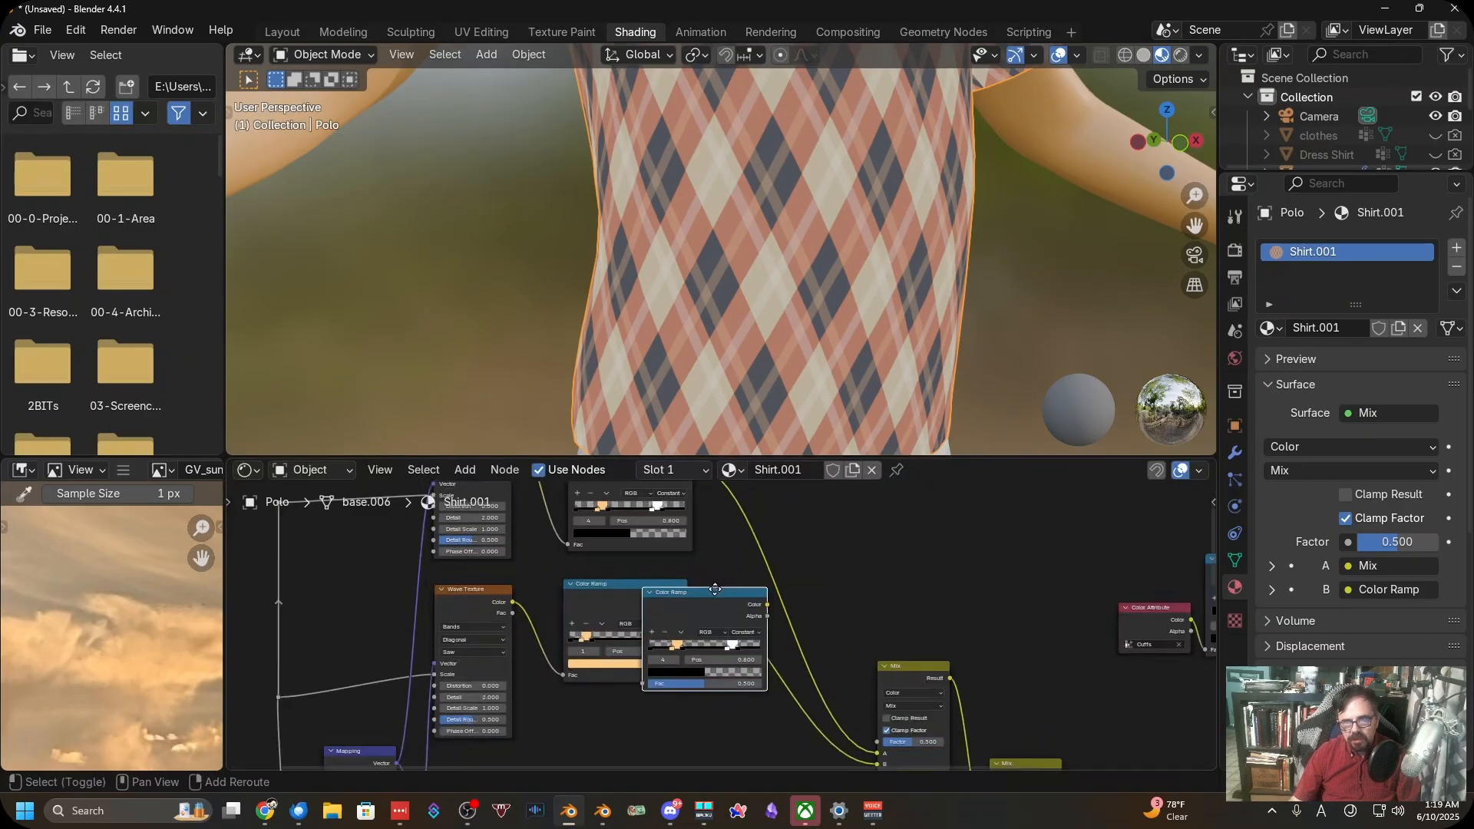
key(g)
click(760, 661)
drag(742, 634, 651, 632)
click(605, 606)
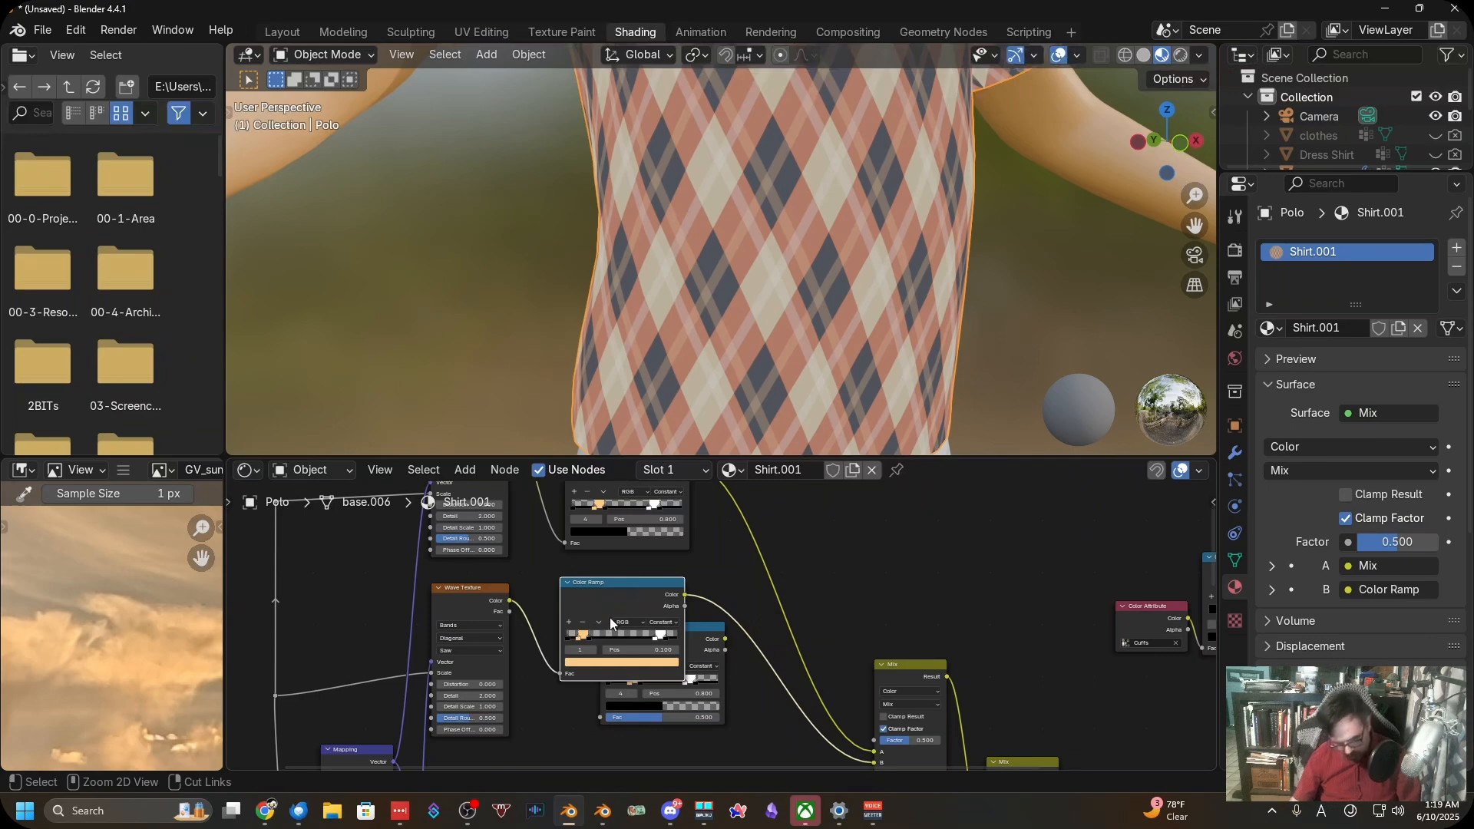
key(ctrl+x)
drag(659, 636, 640, 619)
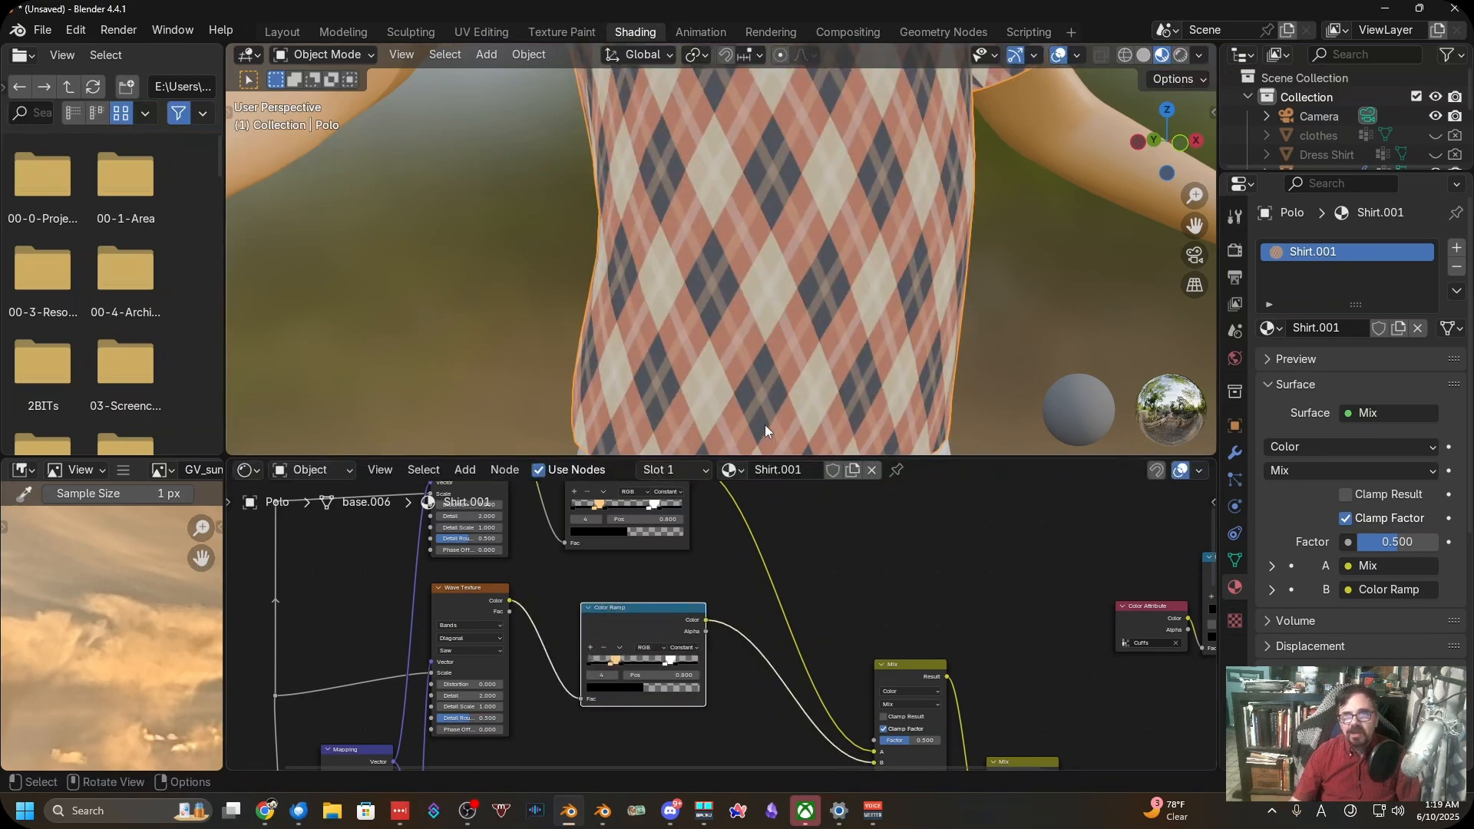
Examine how the crossing diagonal stripes line up with the diamonds on the front of the shirt
scroll(764, 426, up, 3)
scroll(611, 328, down, 1)
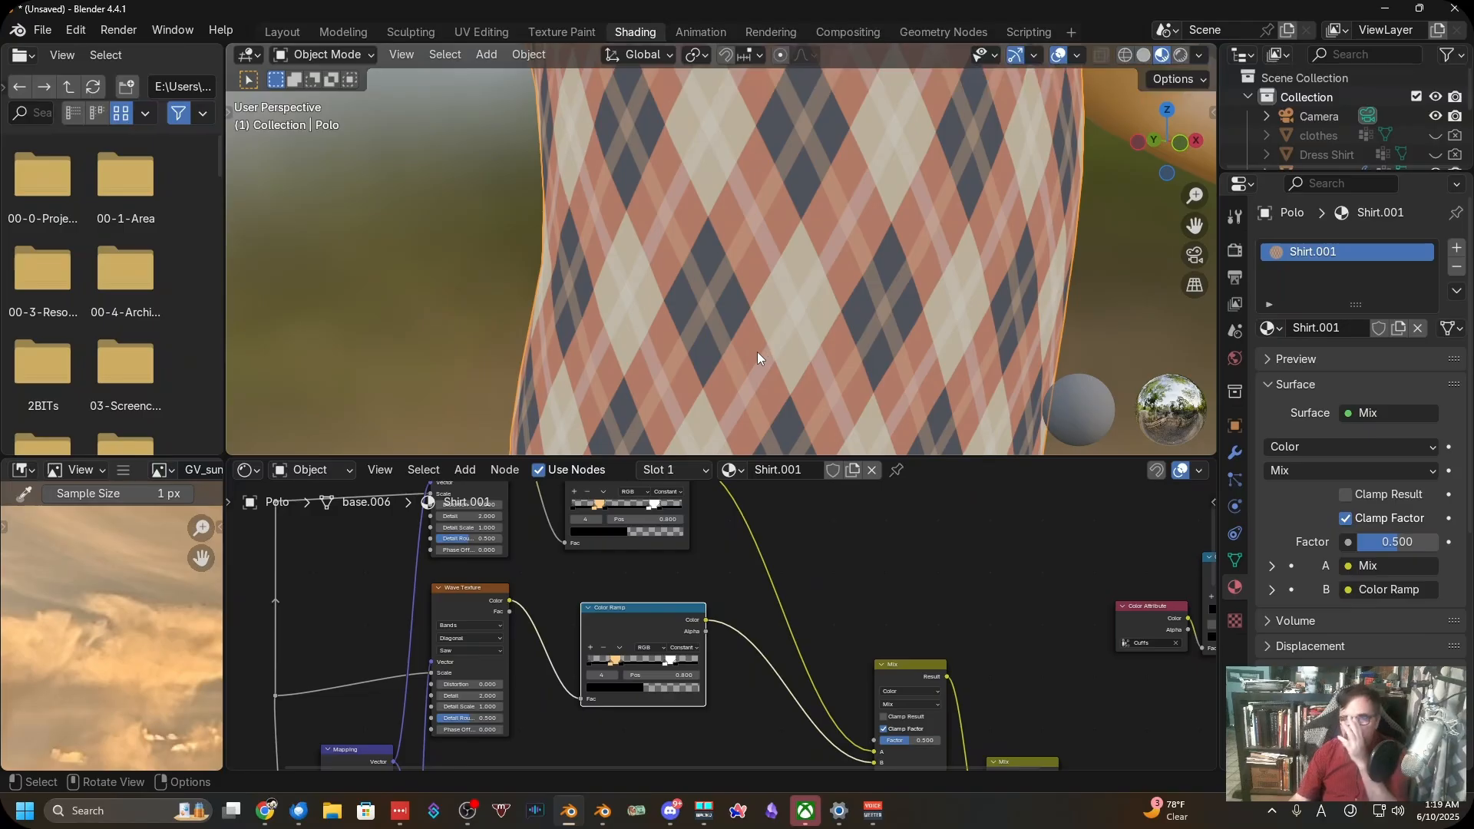
scroll(816, 606, down, 3)
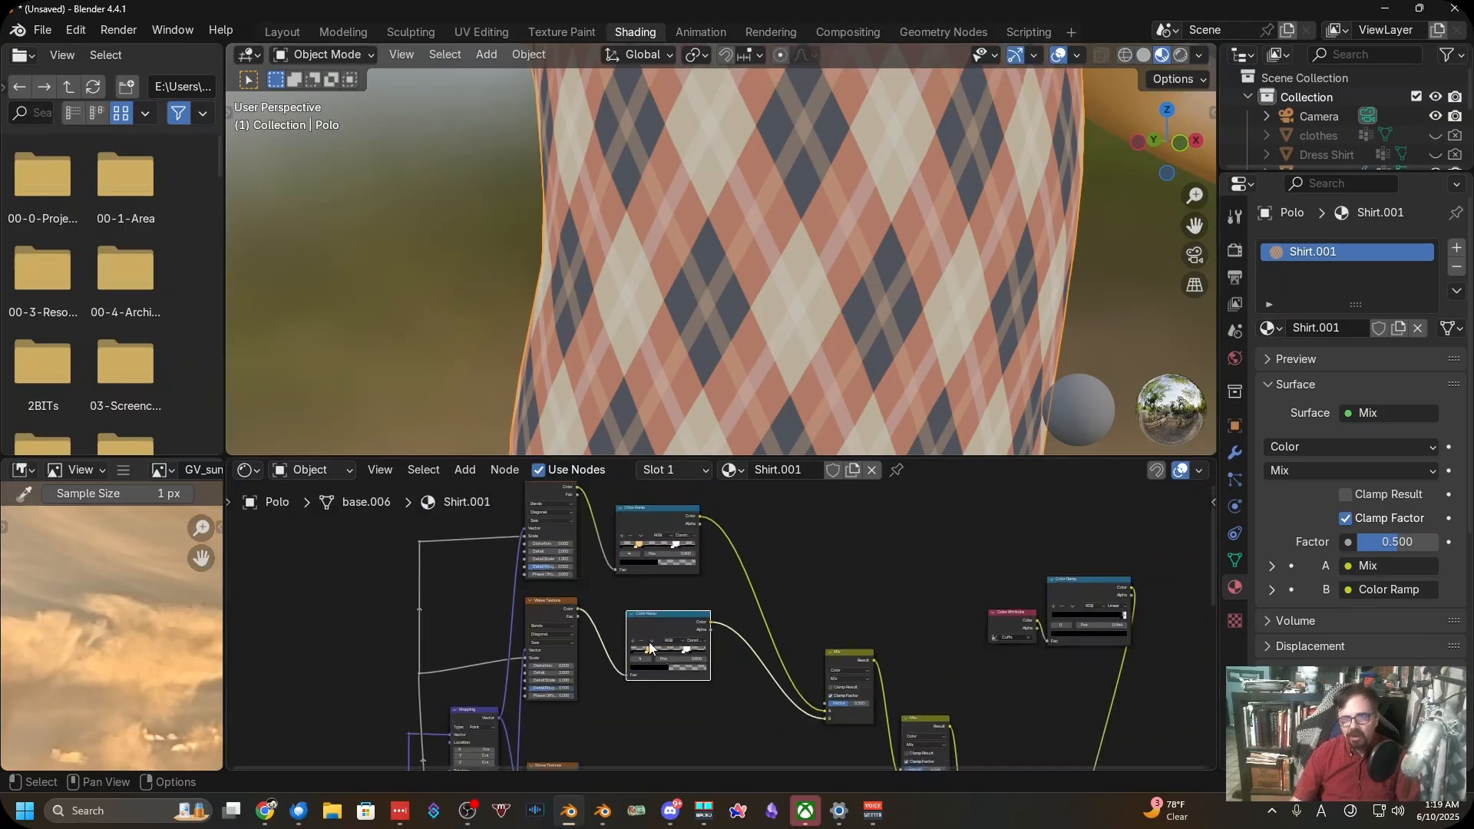
drag(648, 642, 636, 631)
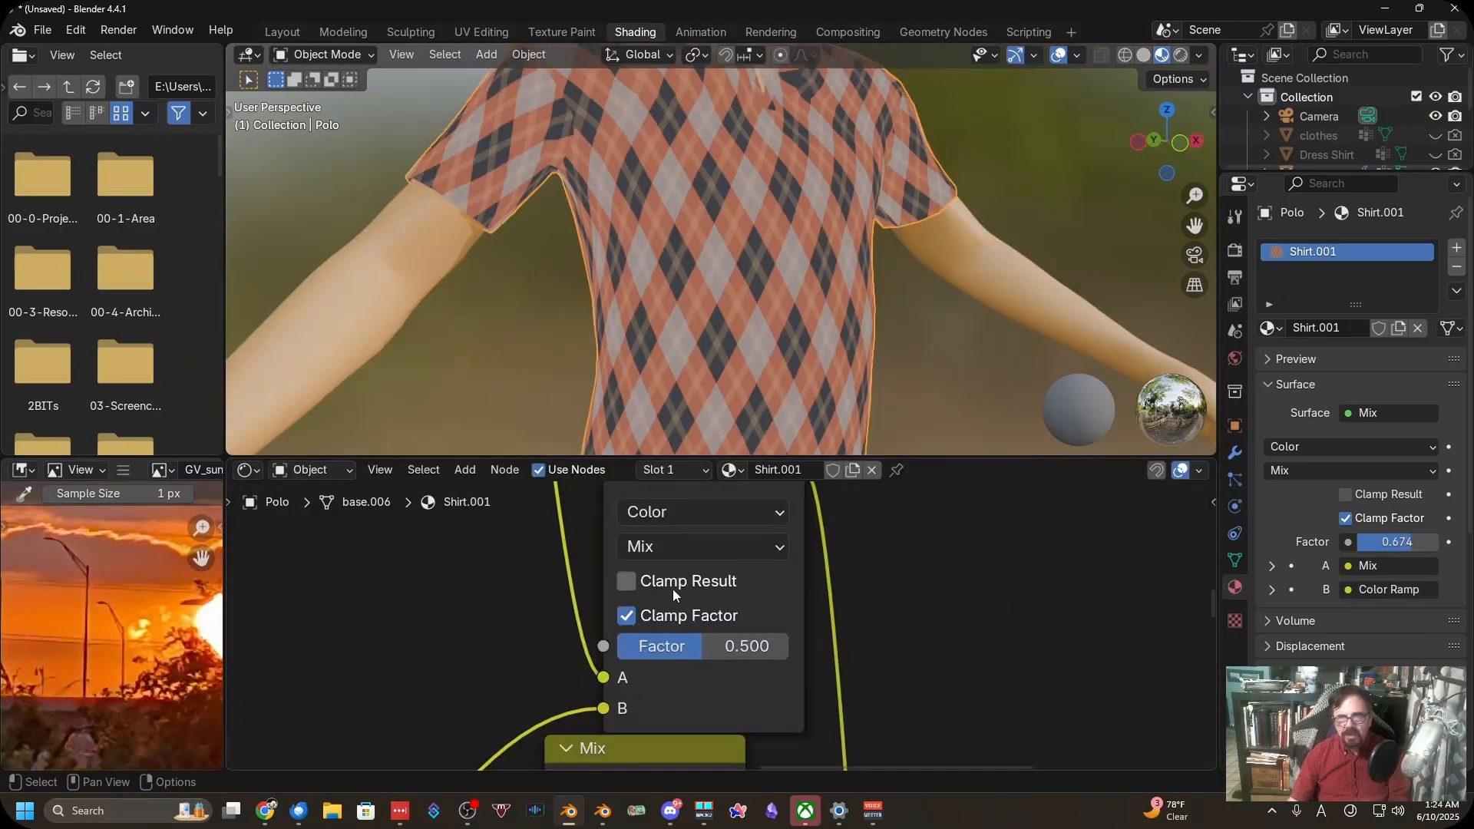
scroll(744, 378, up, 6)
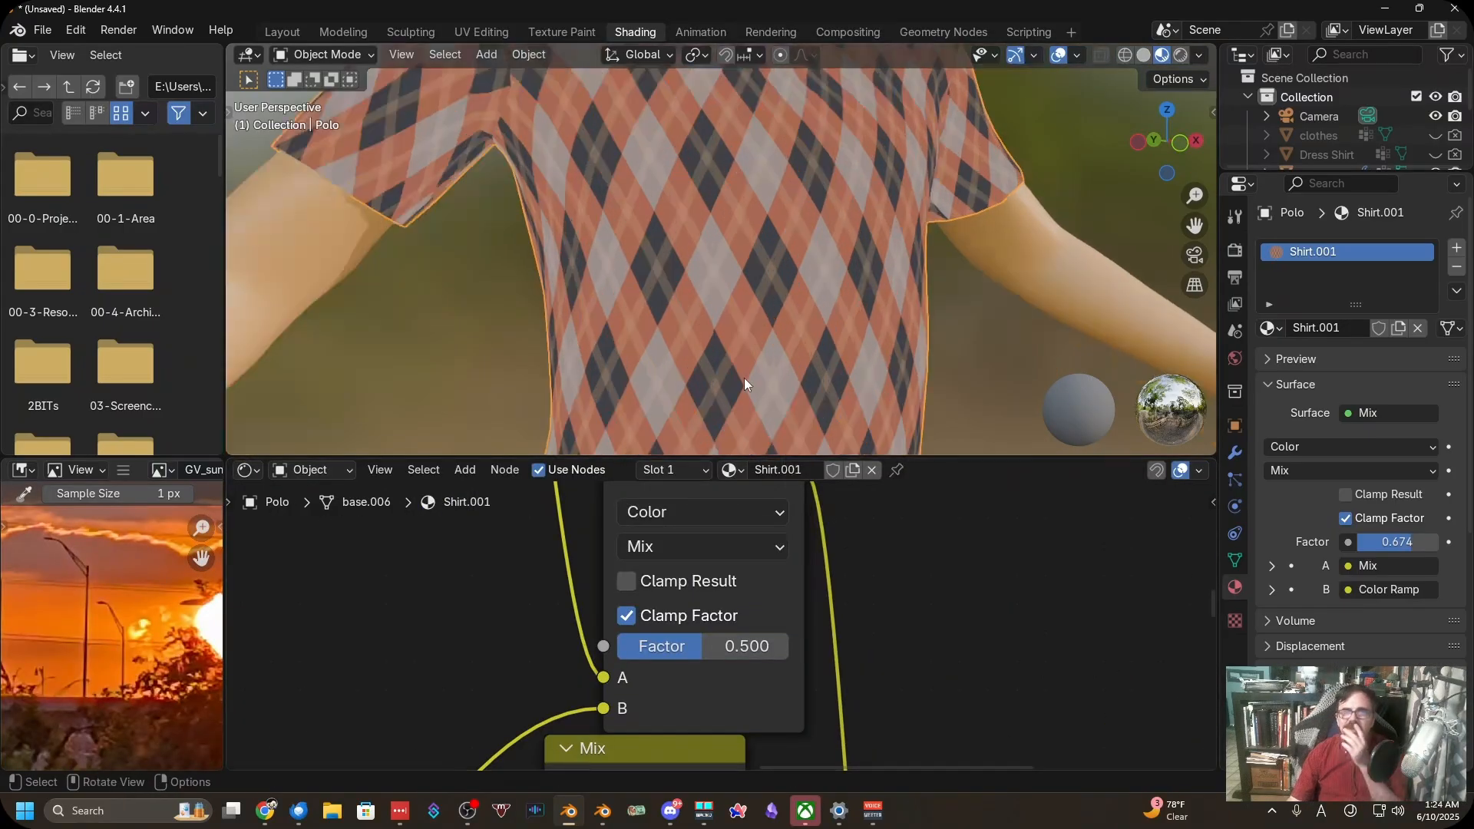
scroll(755, 385, down, 5)
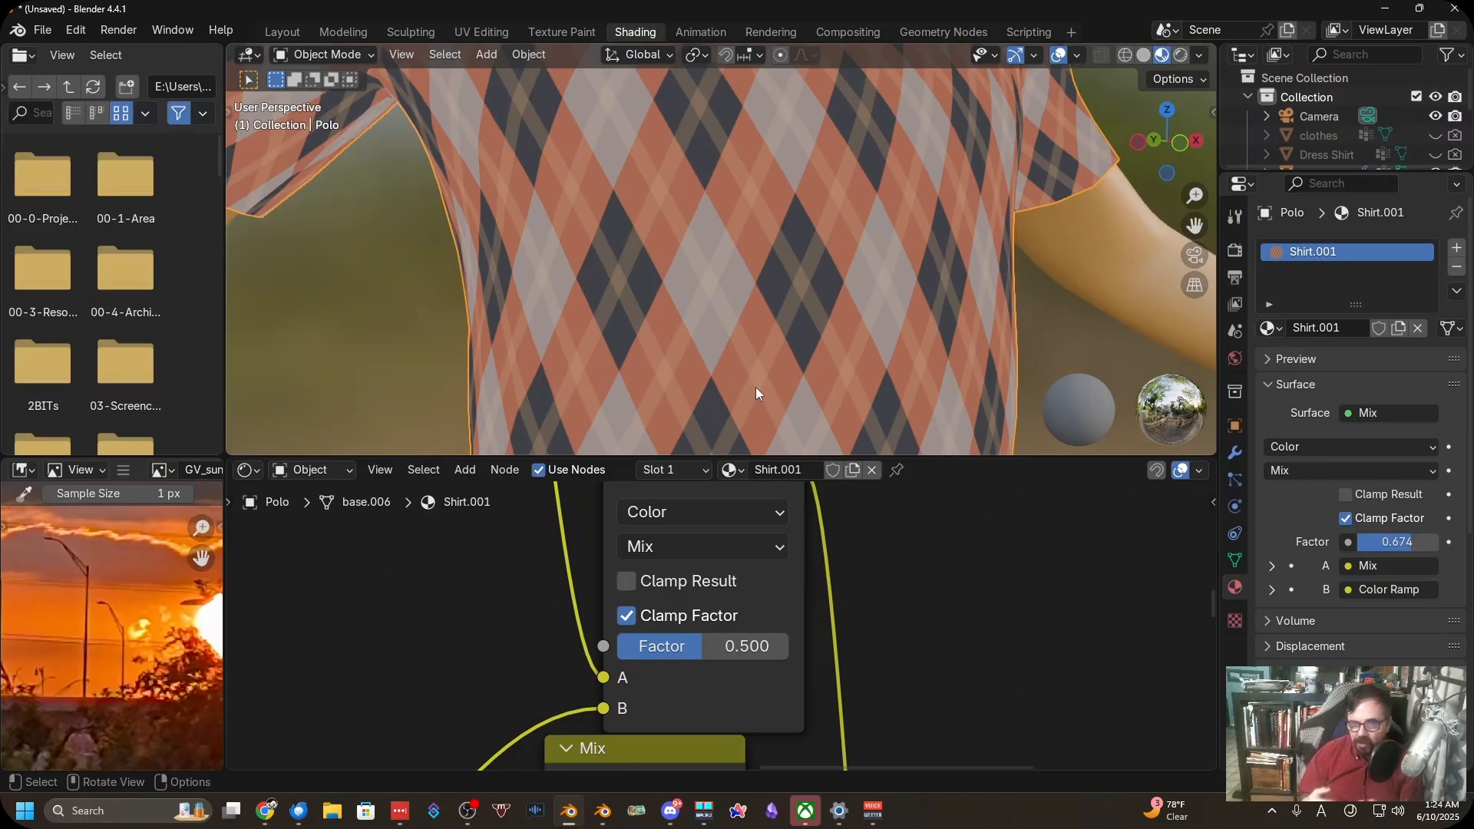
scroll(638, 370, down, 3)
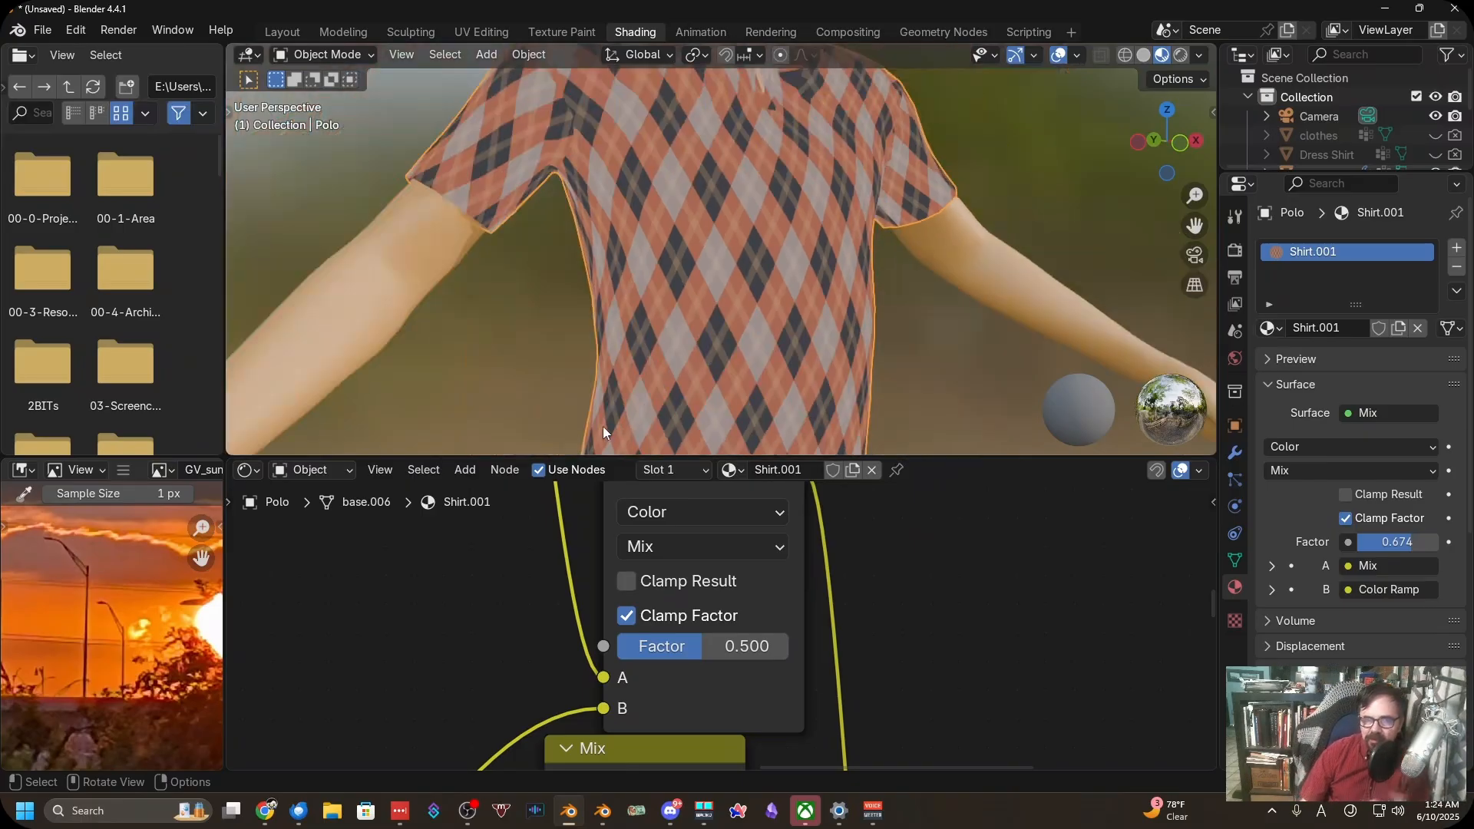
Widen the first pale orange band of the lower stripe Color Ramp by moving its start stop to about 0.151 and end stop to 0.314
middle_drag(495, 666, 1086, 604)
middle_drag(448, 683, 917, 612)
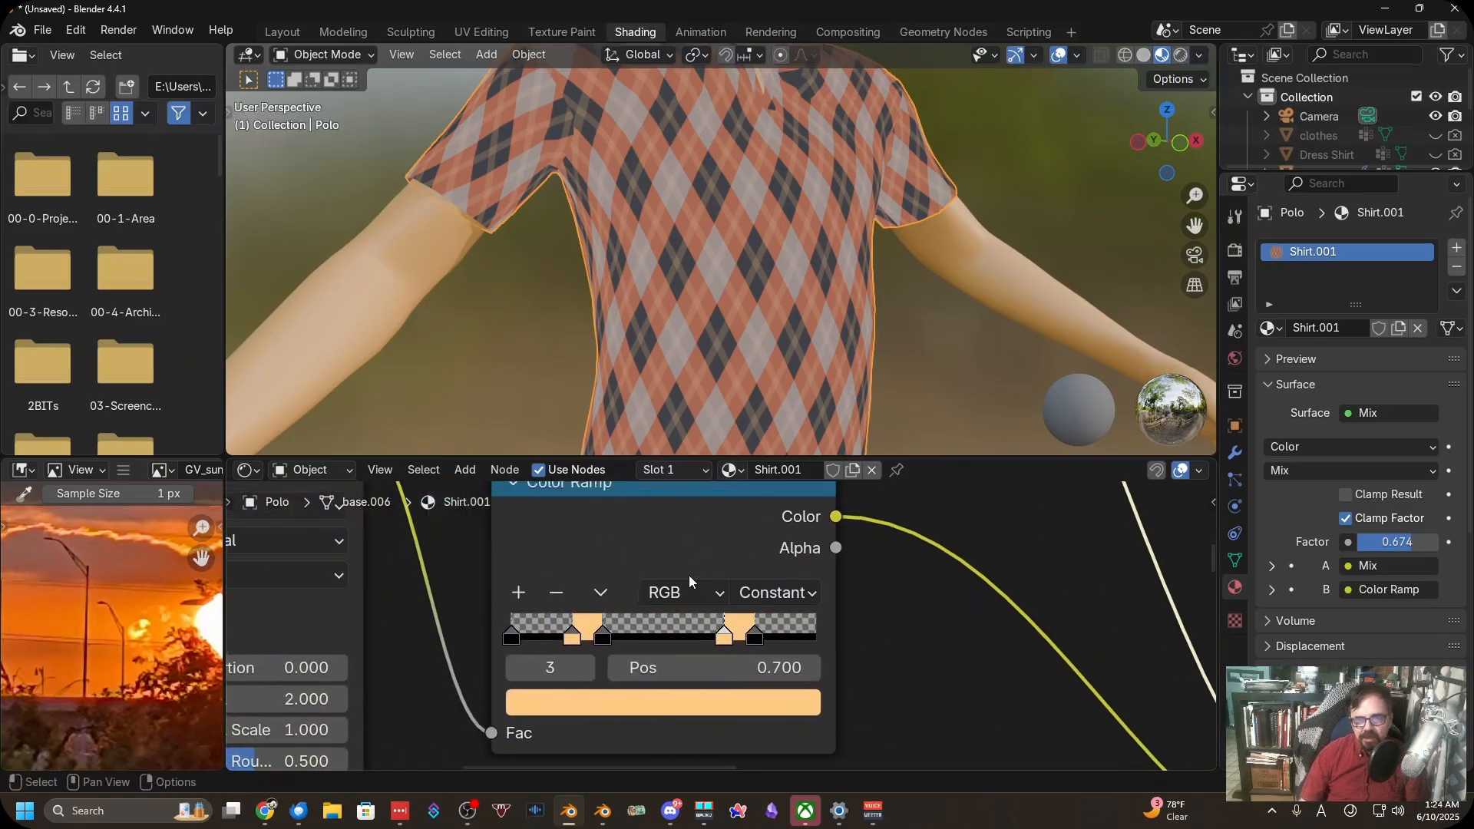
scroll(684, 576, up, 6)
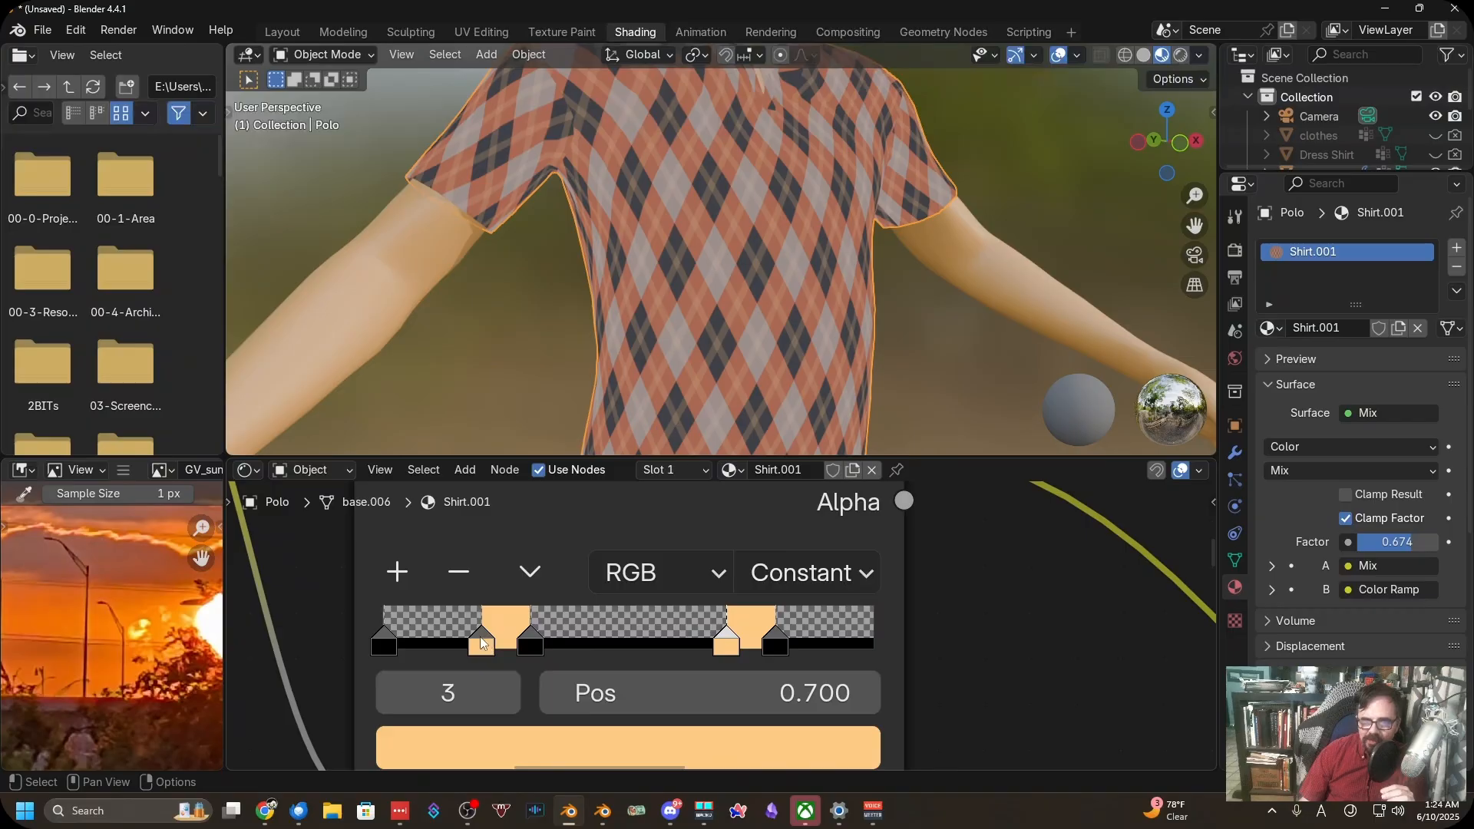
mouse_move(485, 647)
mouse_down()
mouse_move(431, 645)
mouse_move(460, 642)
mouse_up()
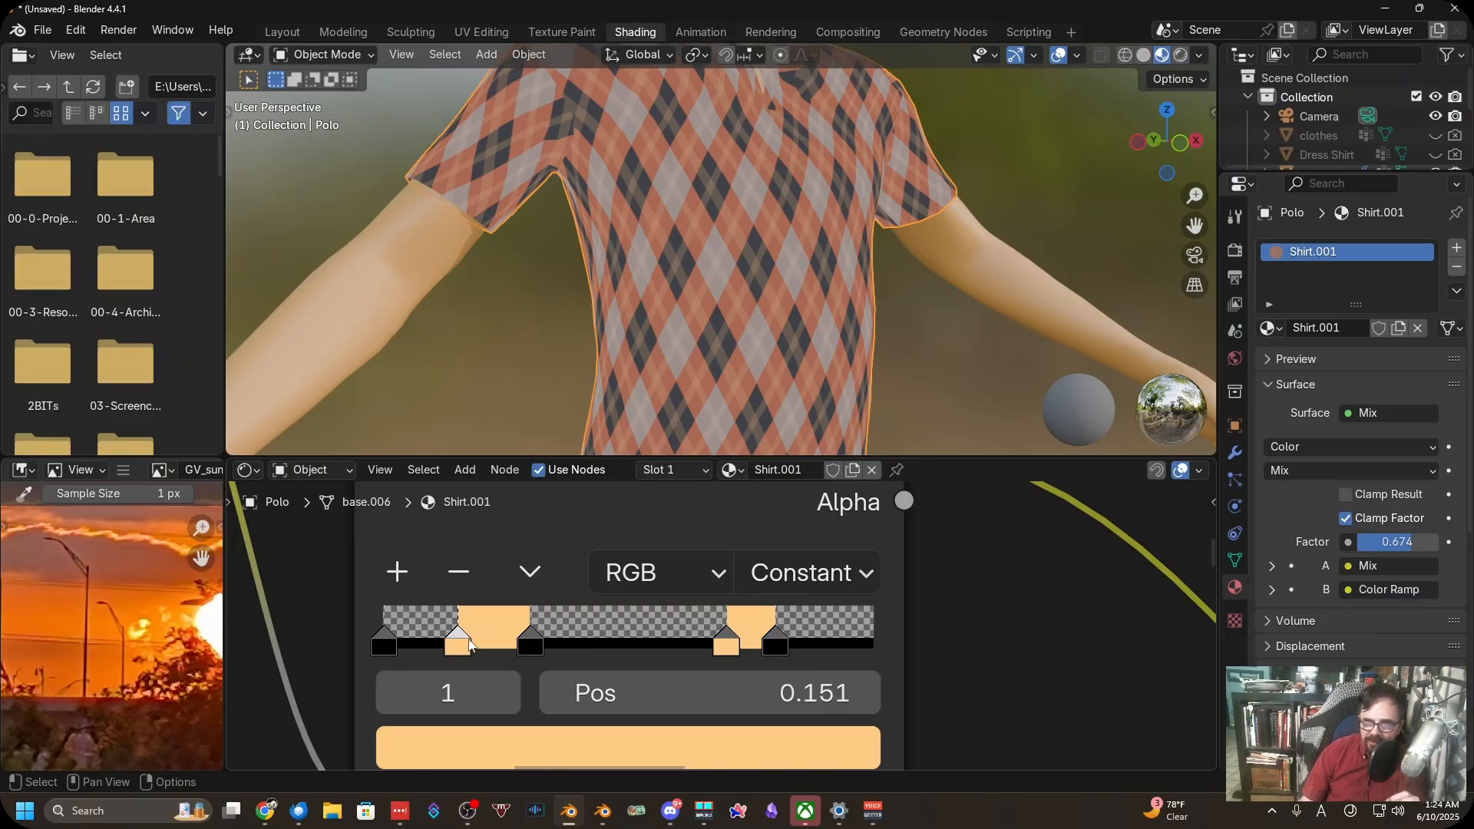
drag(552, 642, 540, 642)
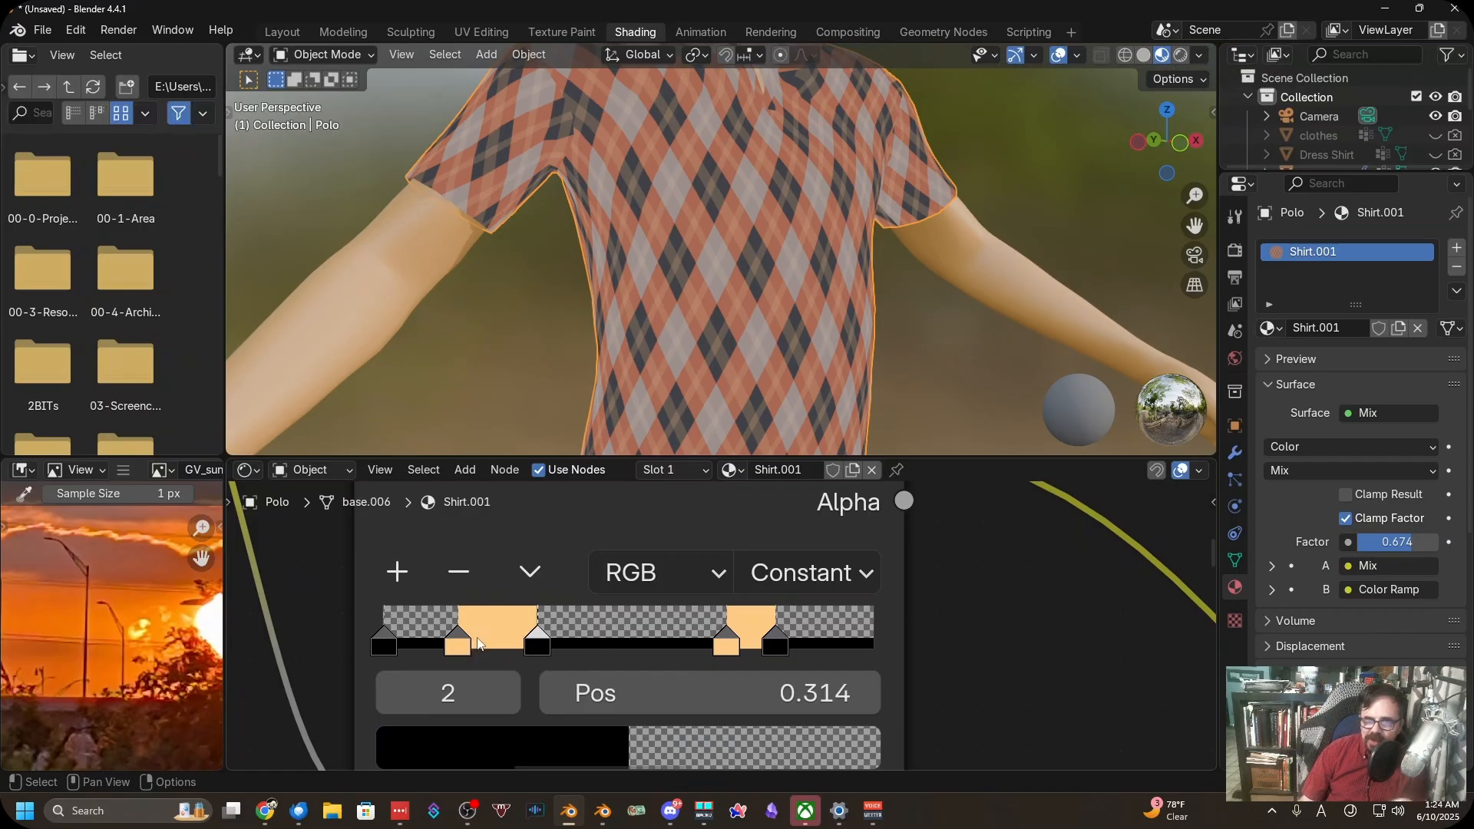
Inspect the uneven stripe widths on the shirt and the Mix nodes that blend the two stripe directions
scroll(668, 322, up, 4)
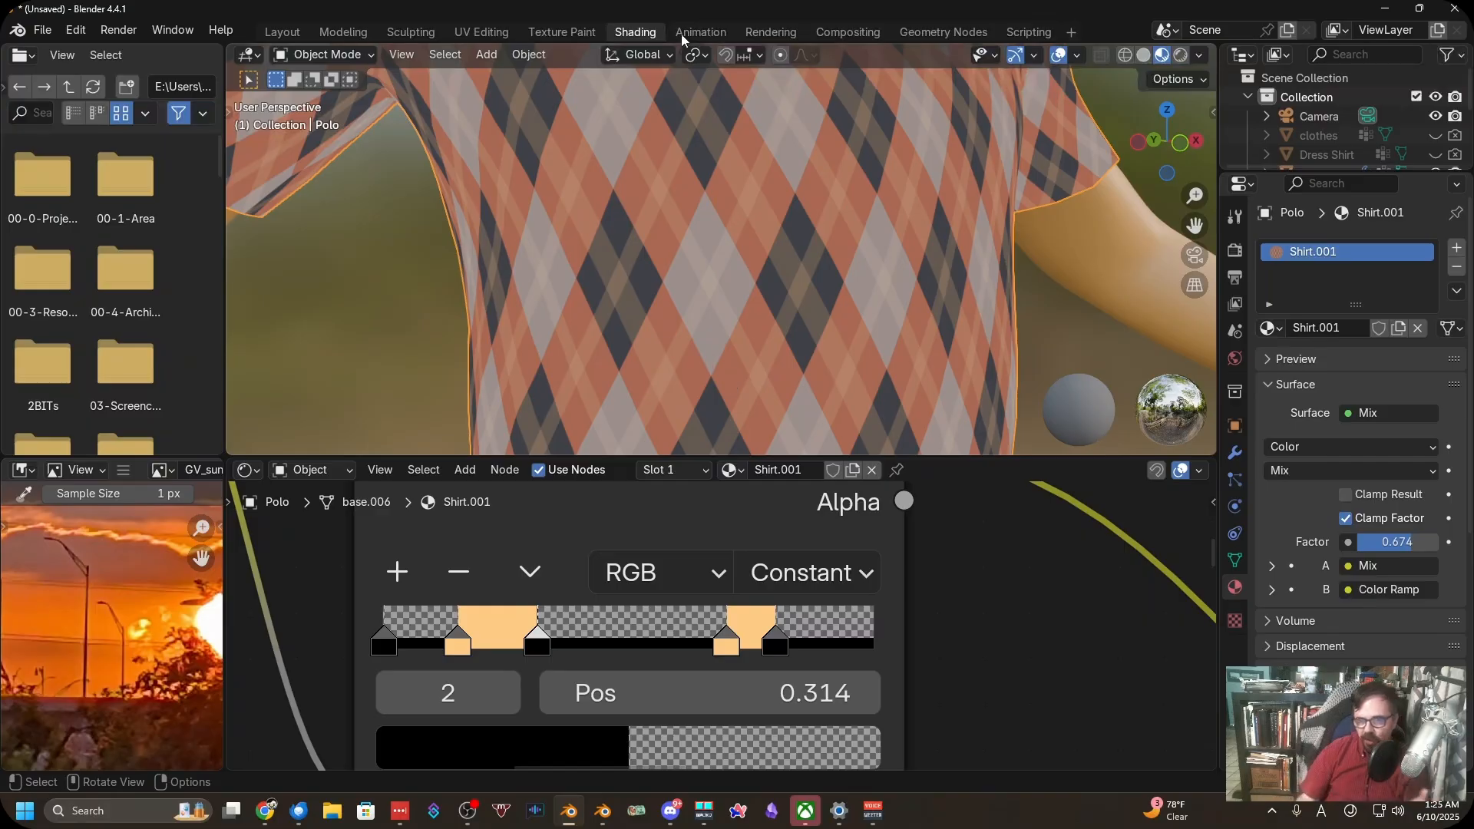
scroll(810, 325, down, 6)
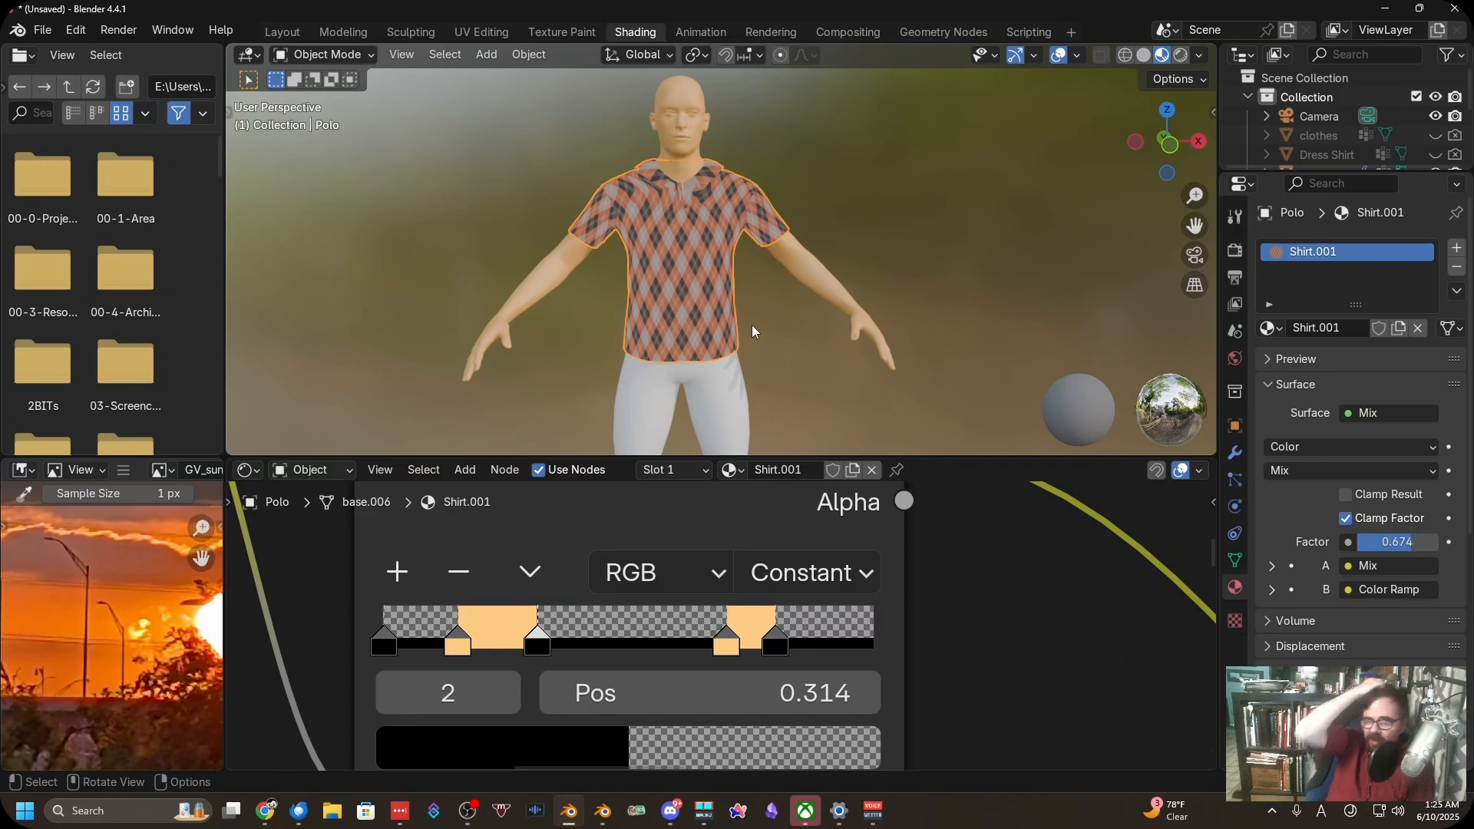
scroll(758, 329, up, 8)
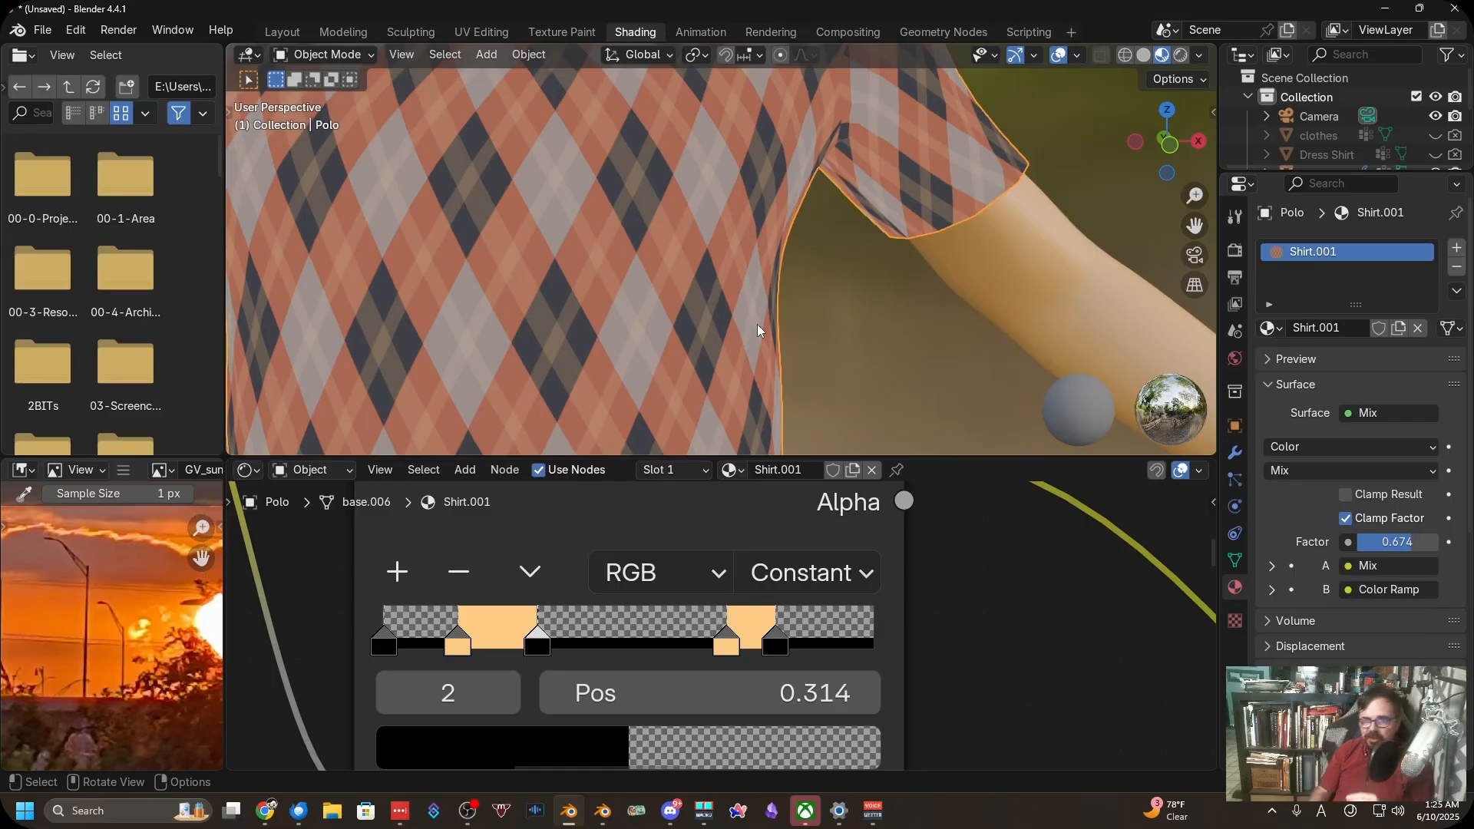
scroll(852, 686, down, 6)
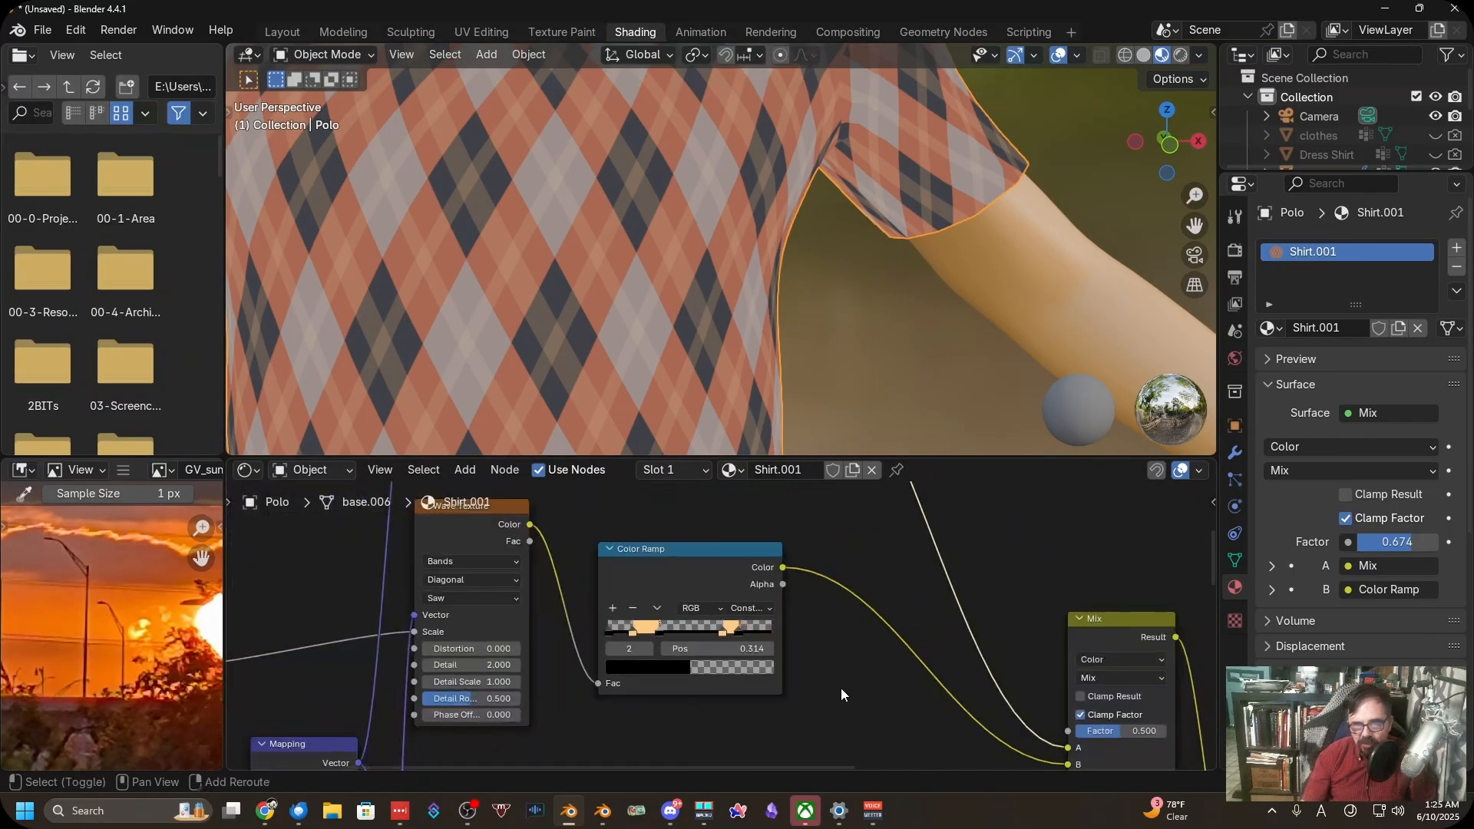
middle_drag(841, 688, 295, 568)
scroll(449, 602, up, 2)
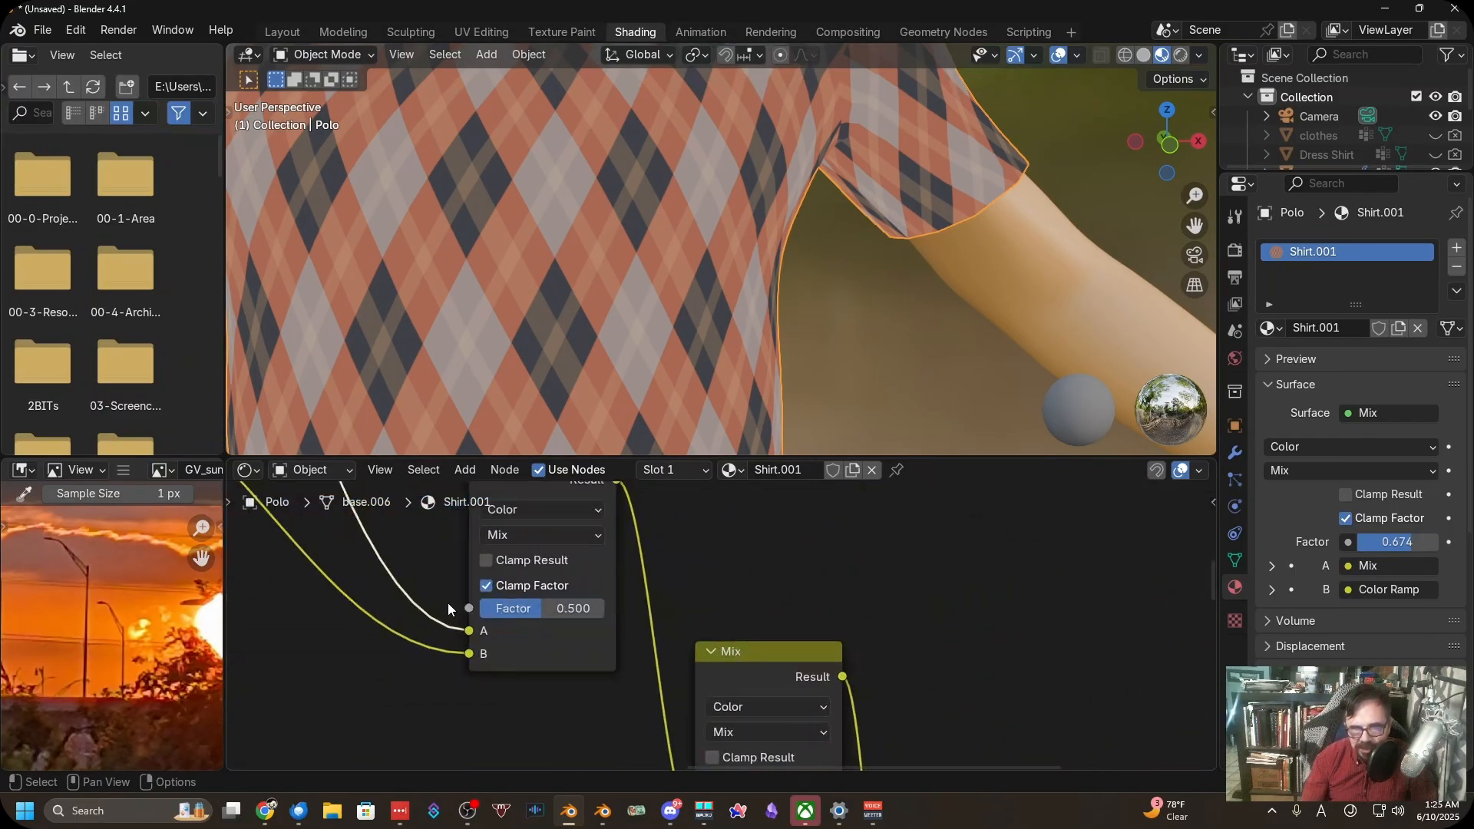
scroll(448, 603, up, 1)
middle_drag(487, 682, 467, 689)
middle_drag(586, 638, 524, 606)
scroll(542, 657, down, 2)
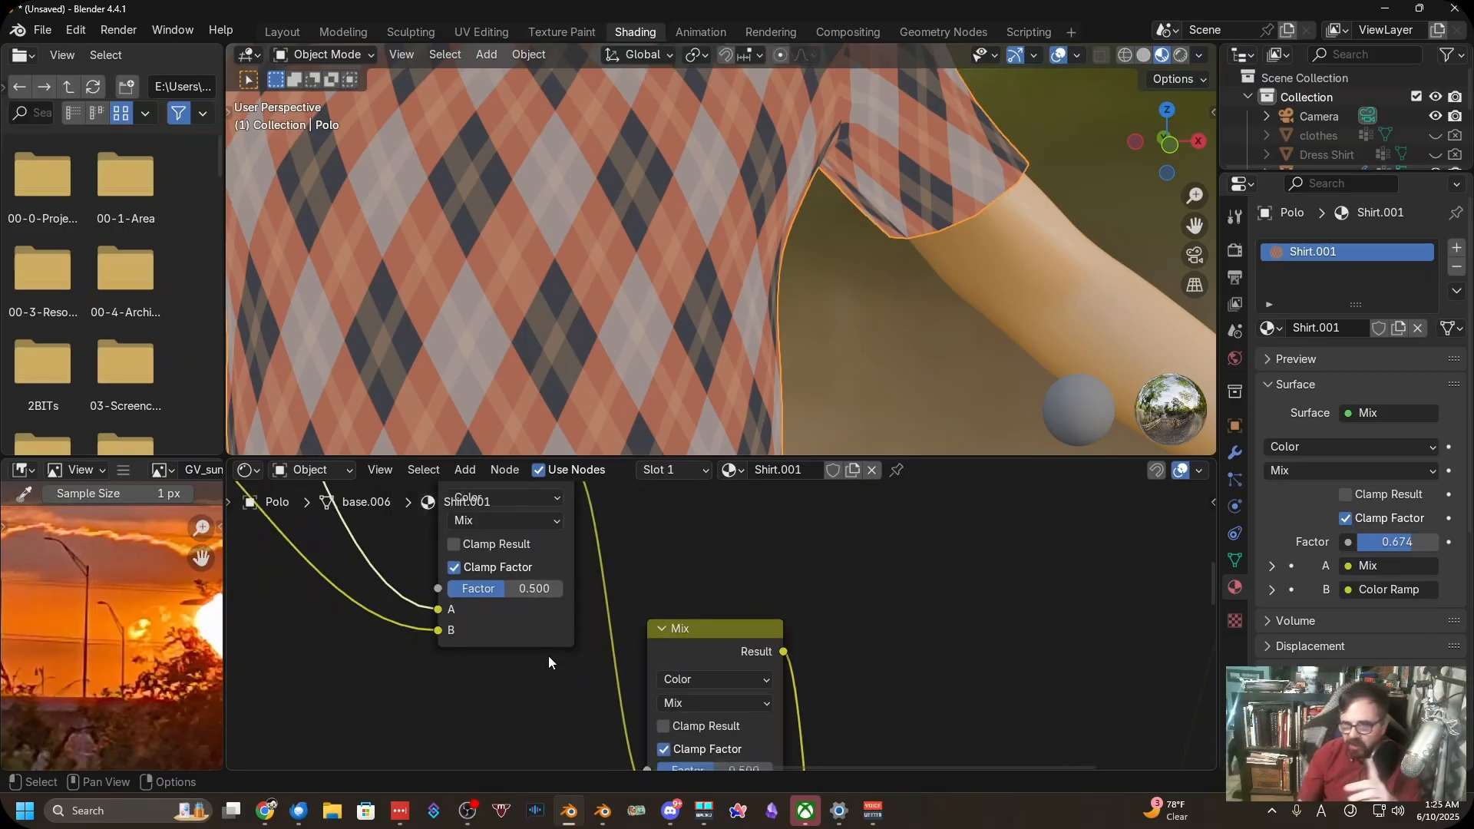
scroll(564, 653, down, 4)
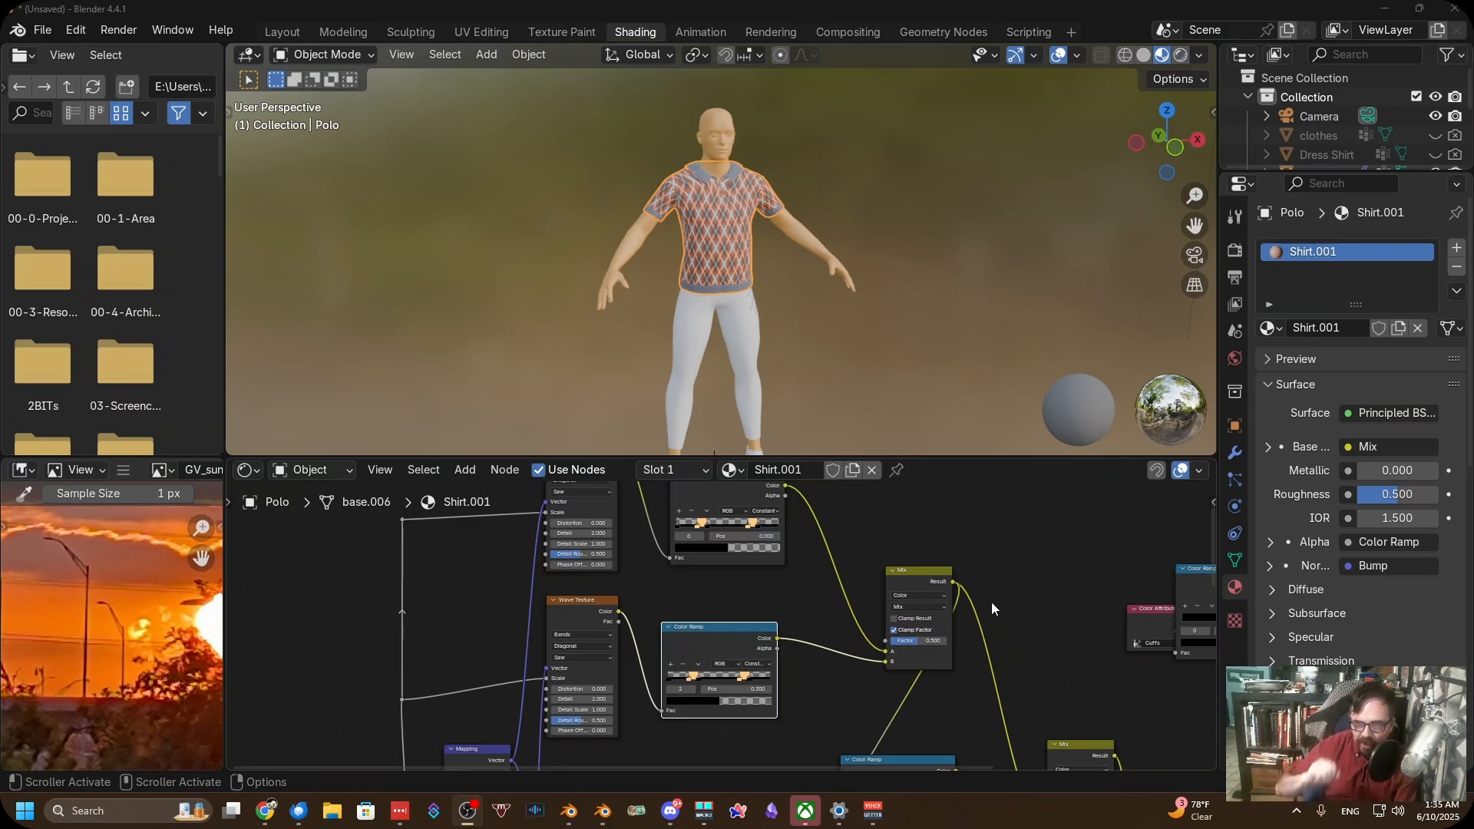
Examine the finished shirt with its collar and cuffs, and trace the stripe Mix output to the black-and-white mask Color Ramp
scroll(923, 550, up, 3)
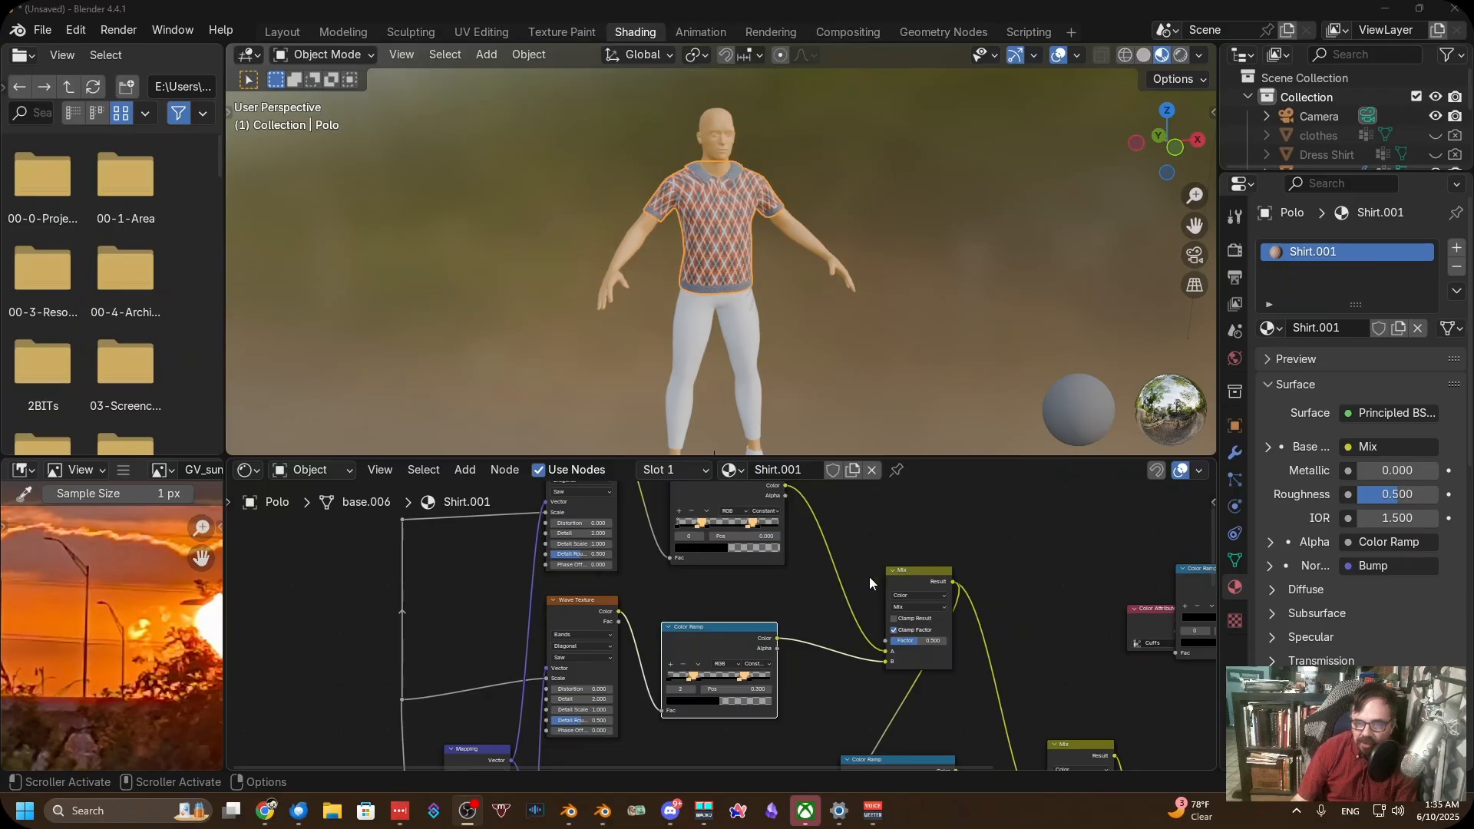
scroll(817, 312, up, 5)
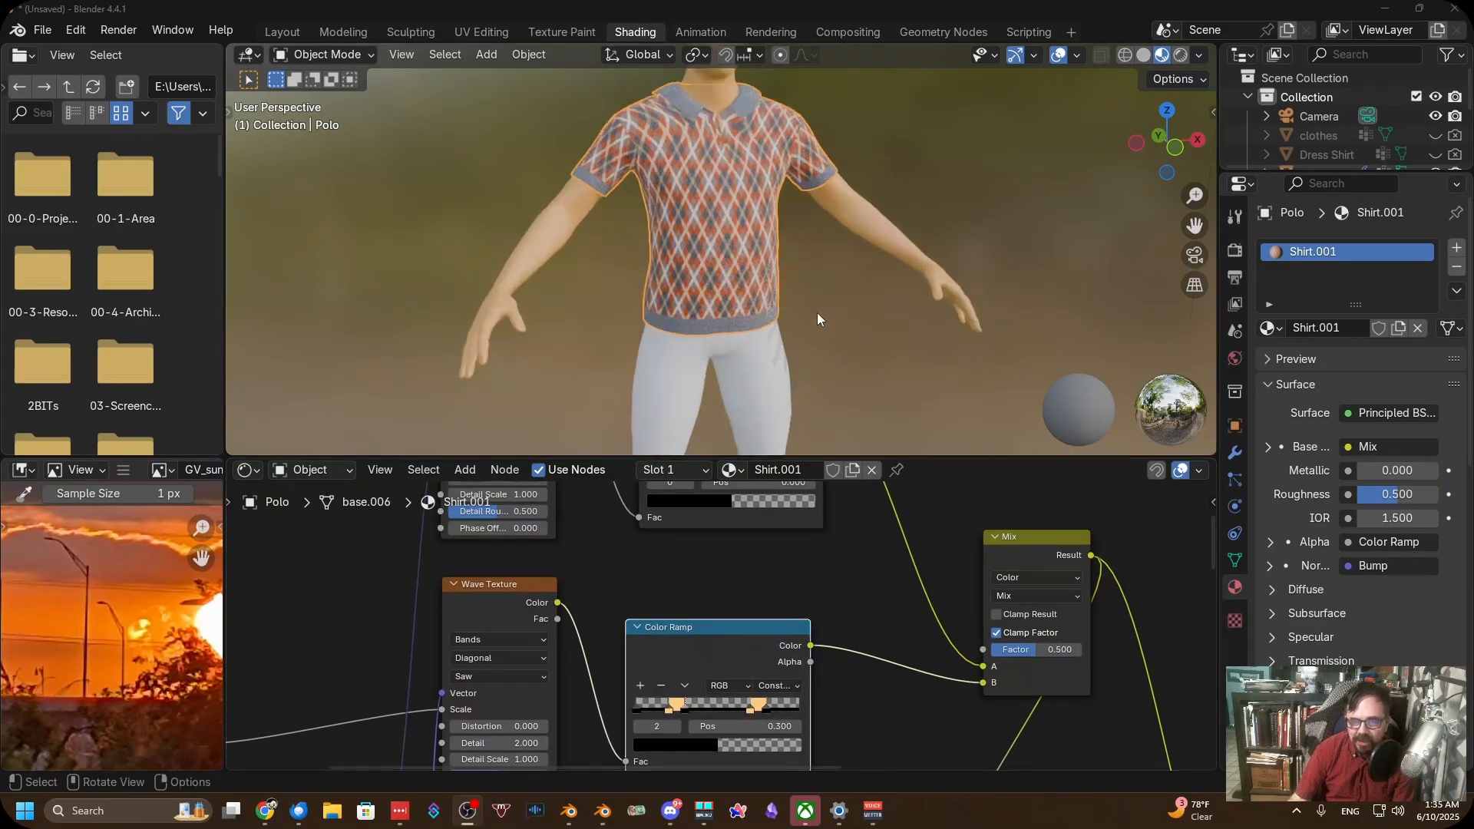
middle_drag(878, 634, 901, 757)
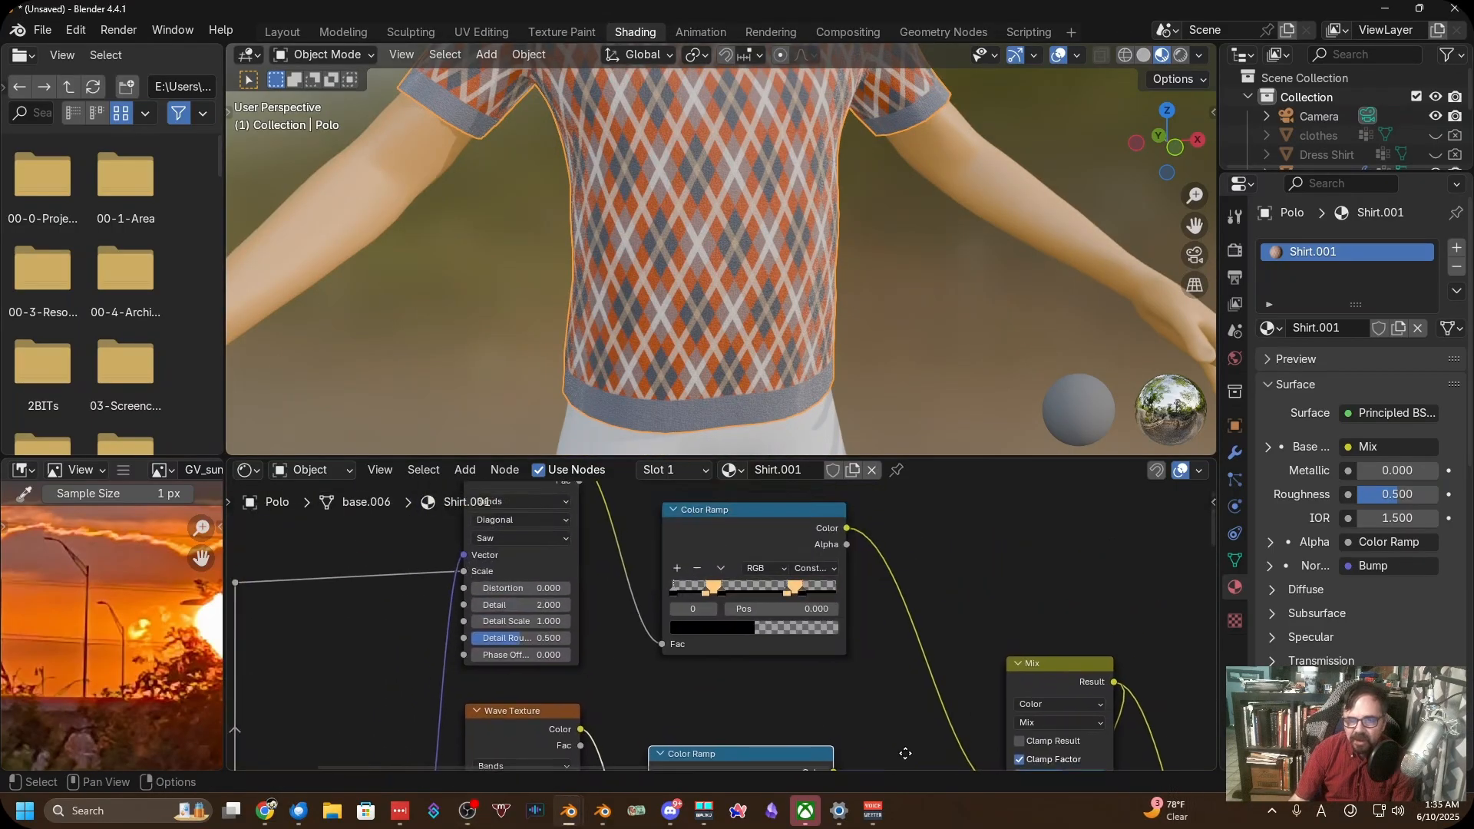
scroll(871, 725, down, 2)
middle_drag(843, 681, 739, 622)
scroll(708, 623, down, 1)
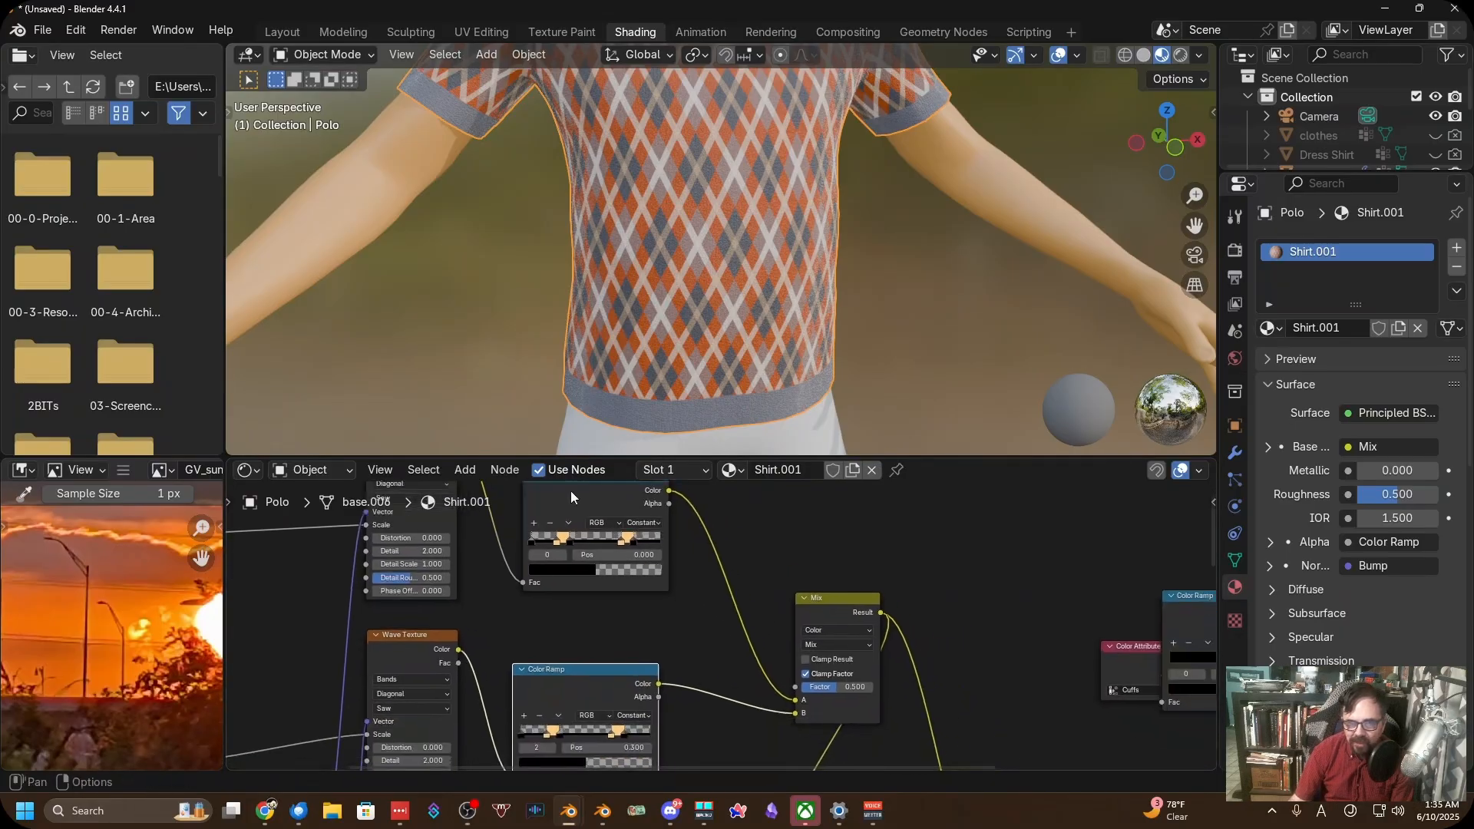
middle_drag(907, 690, 984, 695)
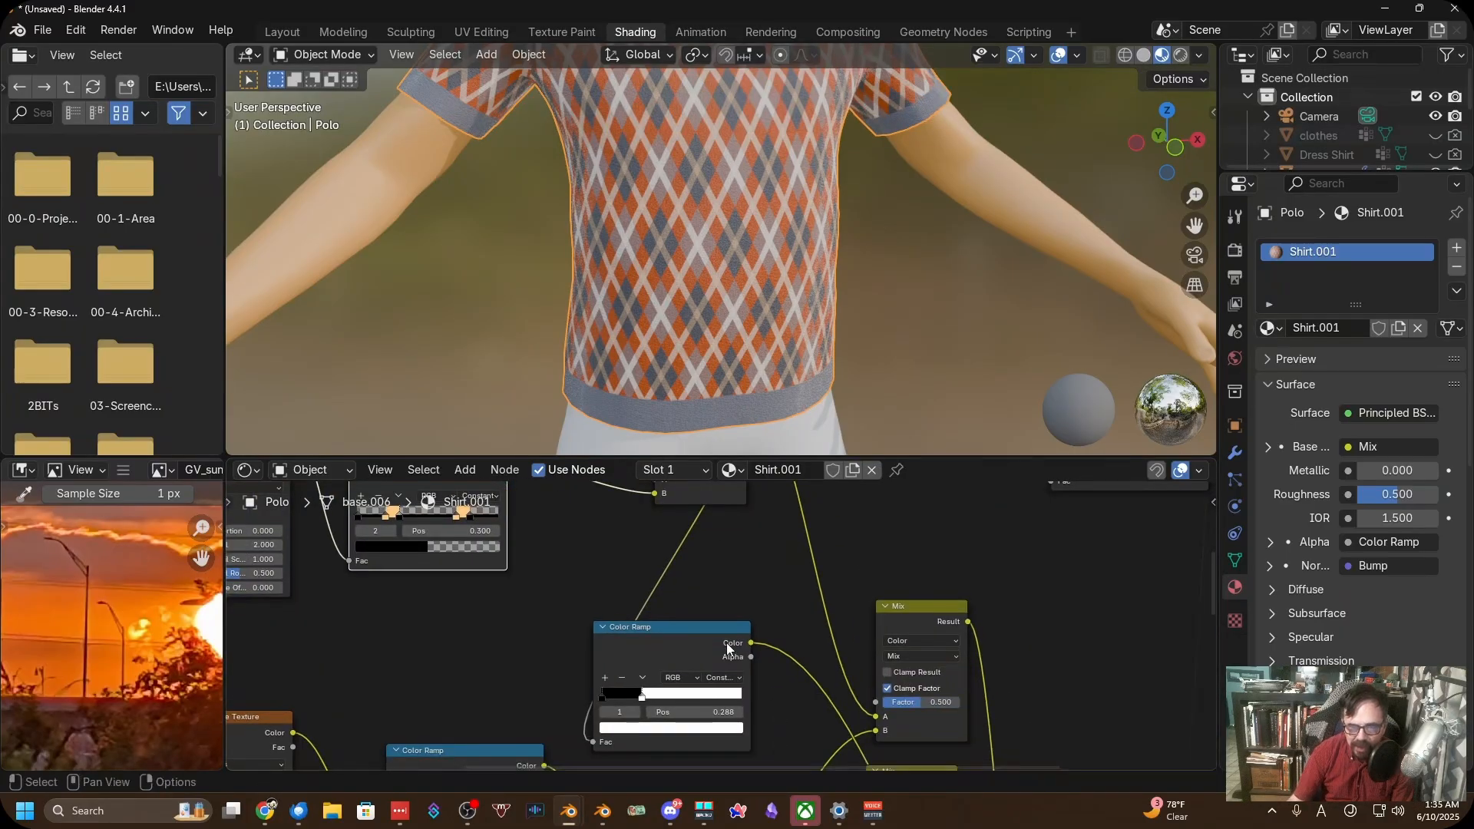
scroll(726, 642, up, 2)
middle_drag(524, 690, 698, 559)
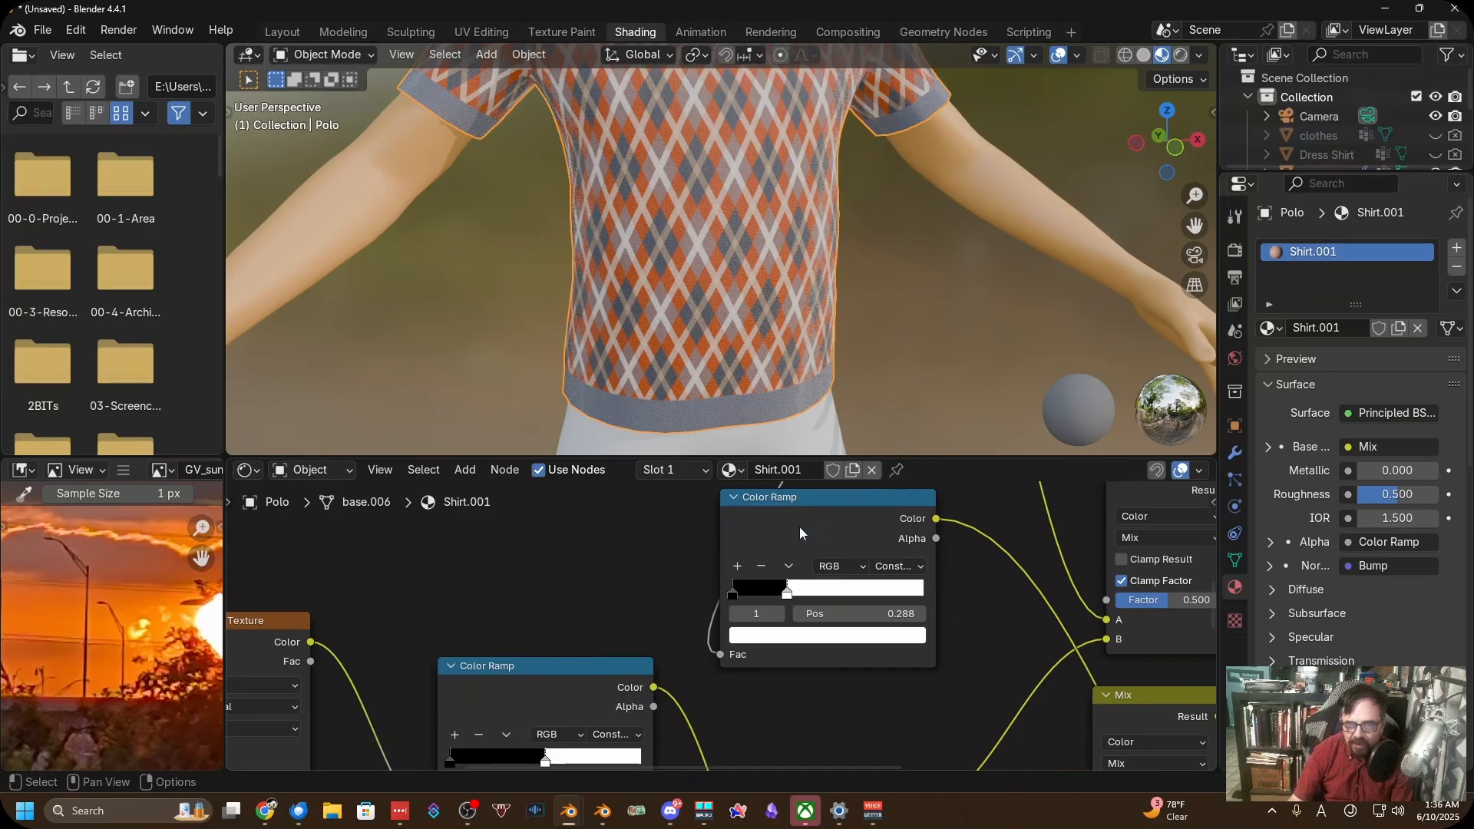
Move the black-and-white stripe mask Color Ramp down slightly and preview its output alone on the shirt
drag(800, 527, 783, 588)
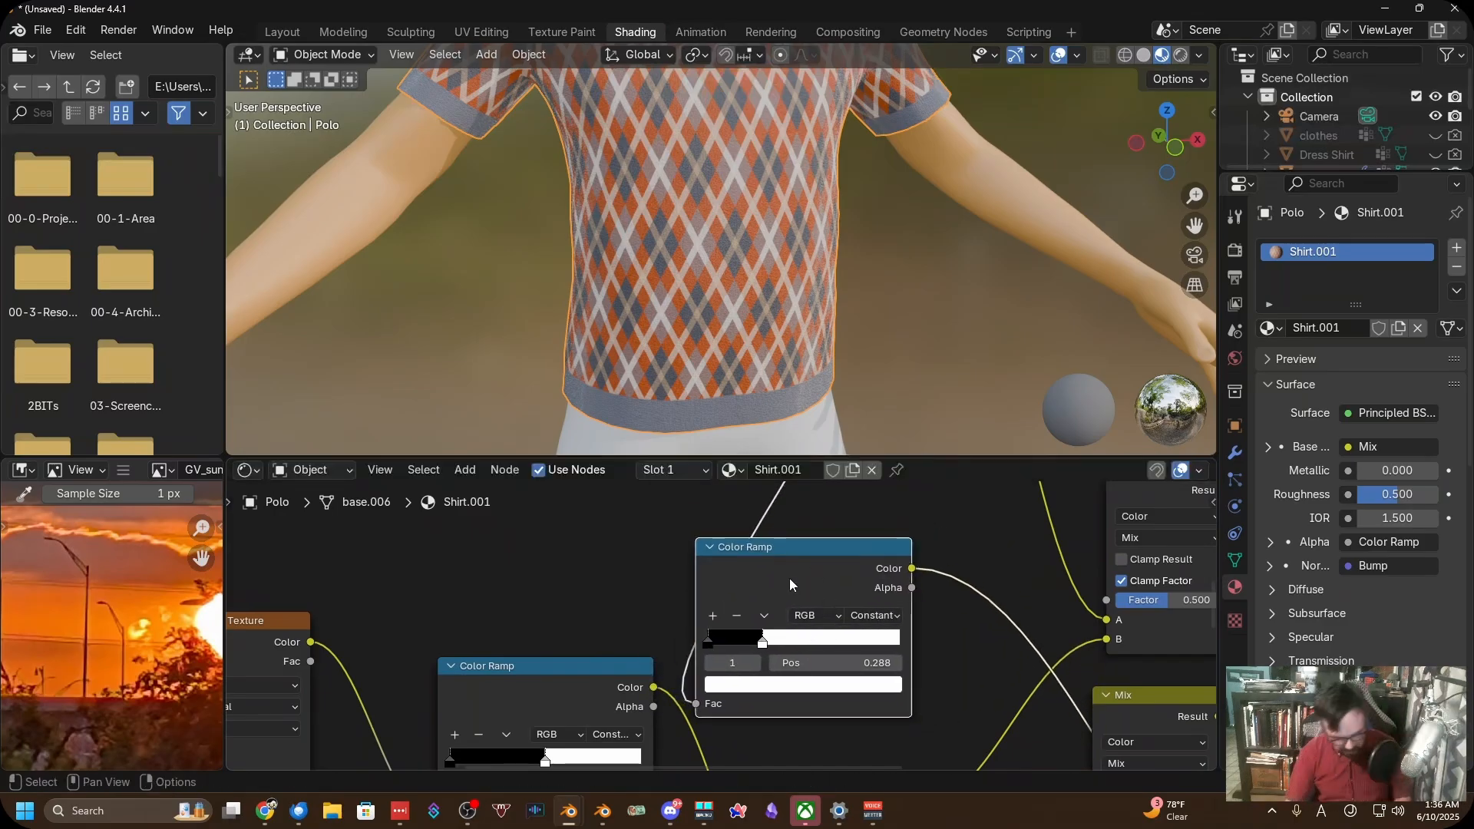
ctrl+shift+click(791, 580)
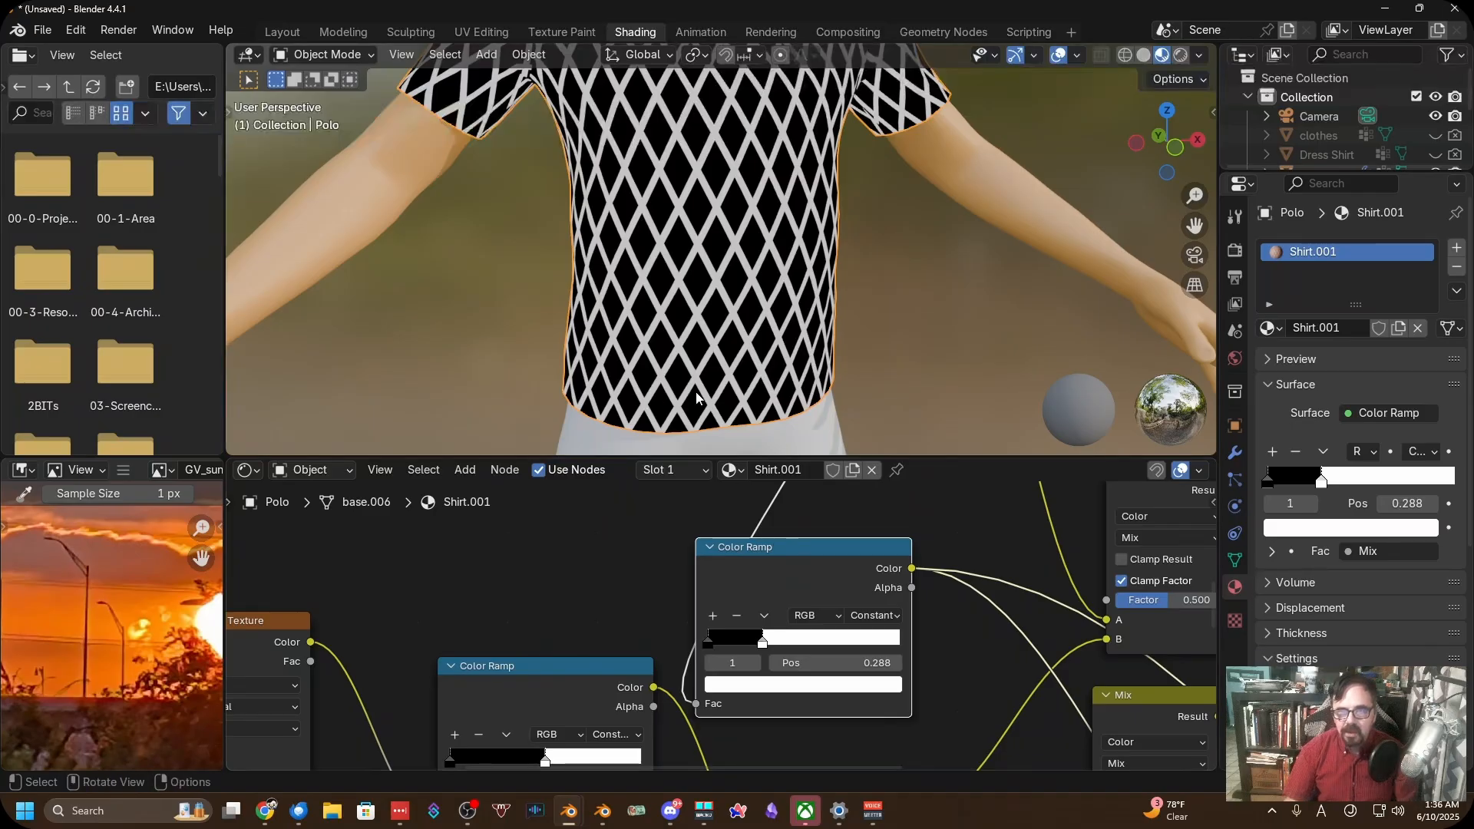
scroll(713, 382, down, 4)
shift+middle_drag(785, 392, 744, 271)
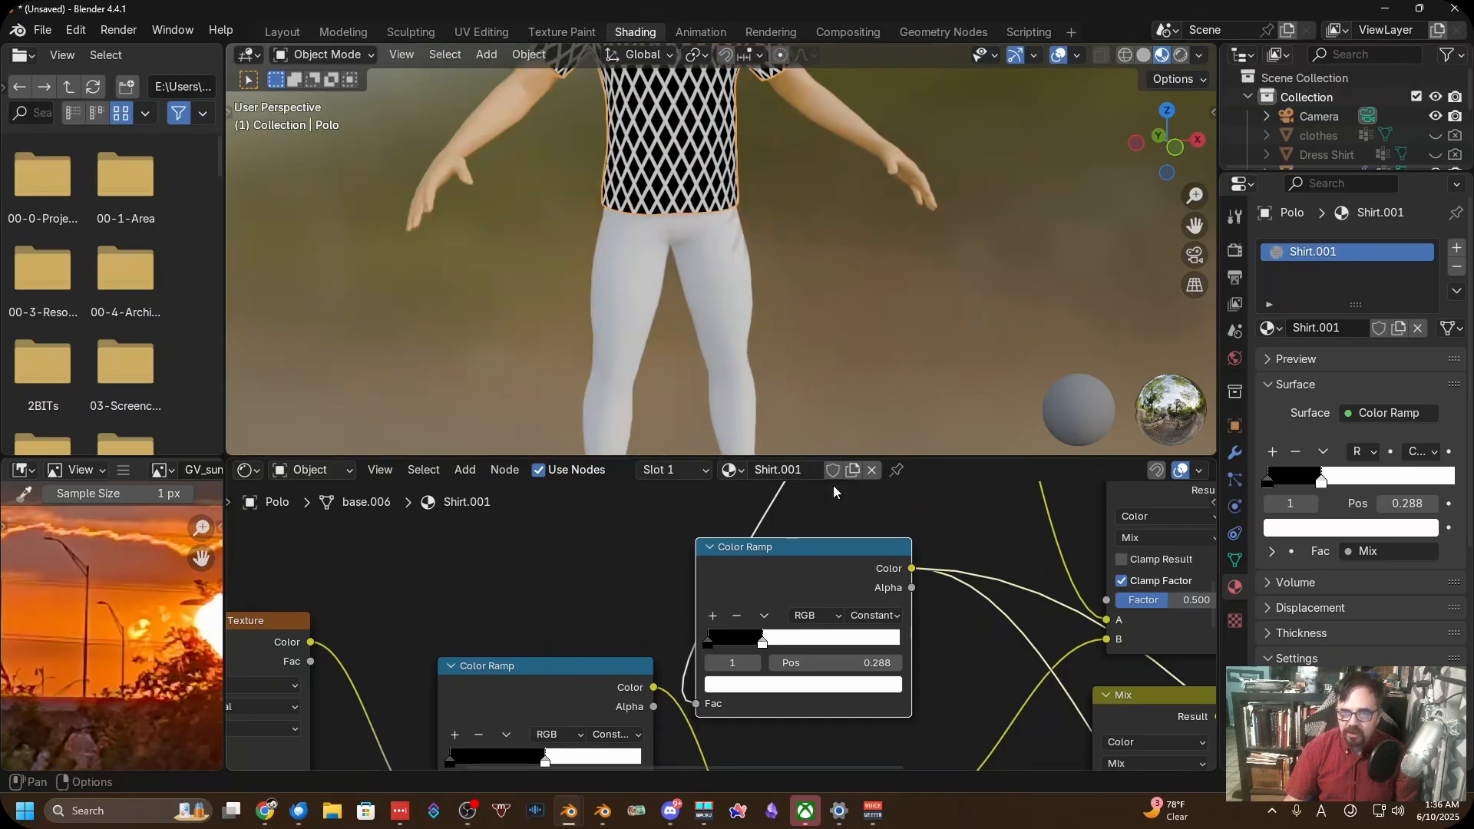
Preview the output of the Screen node that blends the diamonds with the stripes on the shirt
middle_drag(1000, 559, 747, 261)
middle_drag(963, 658, 872, 586)
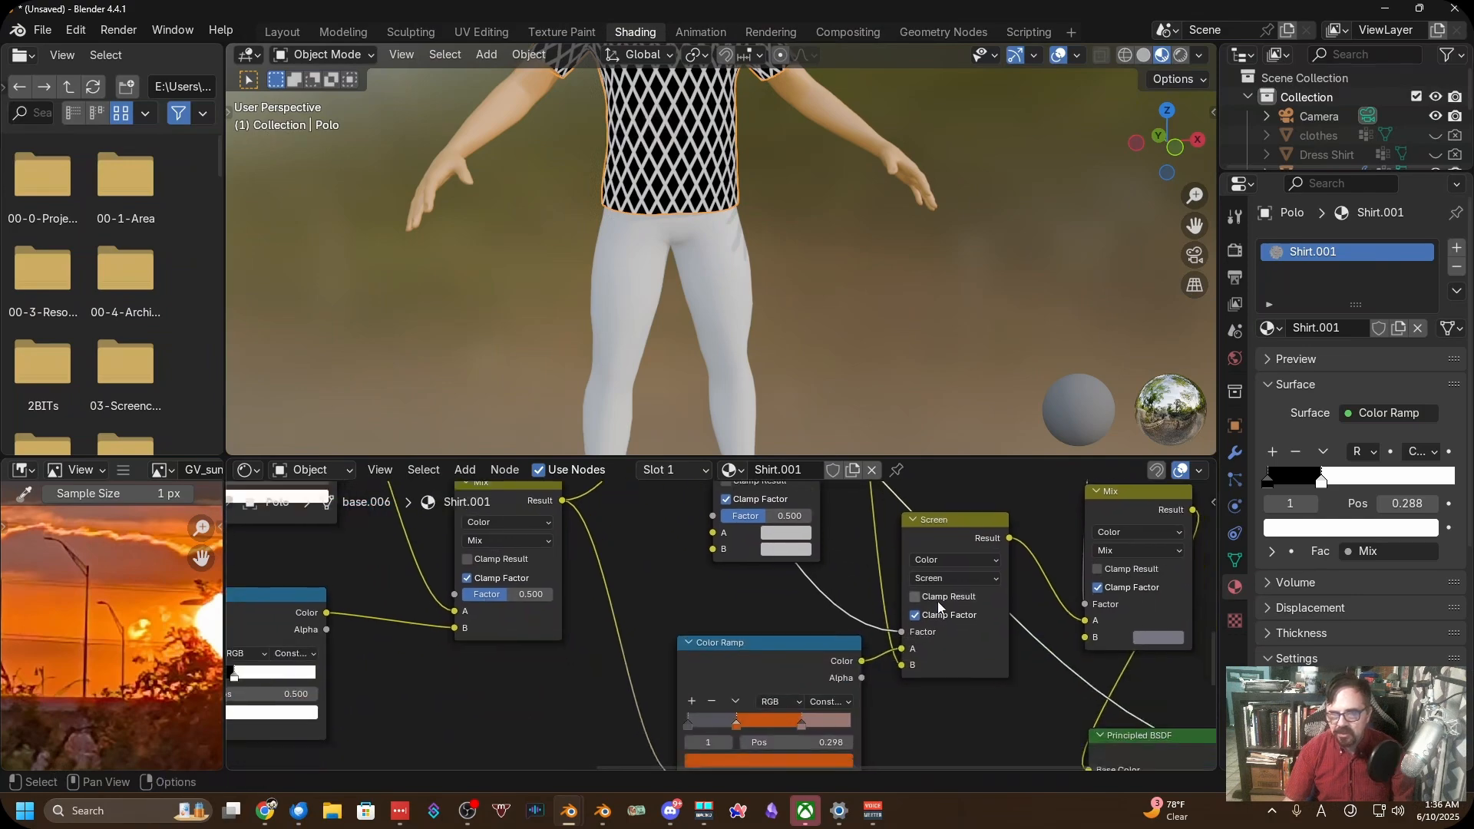
middle_drag(967, 610, 759, 586)
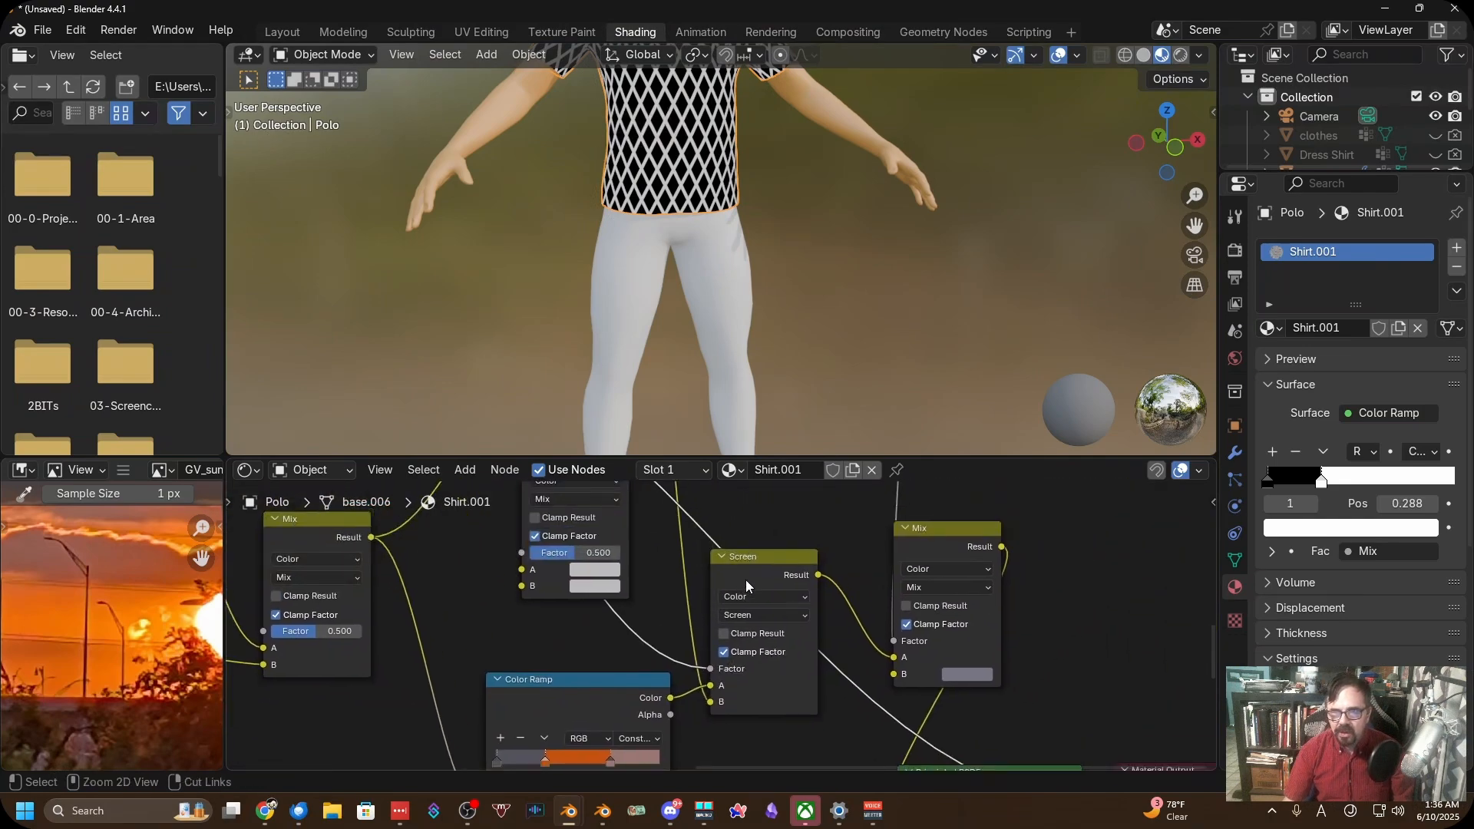
ctrl+shift+click(744, 578)
Try the Mix blending mode on the Screen node and inspect the stripes on the lower shirt
scroll(712, 599, up, 3)
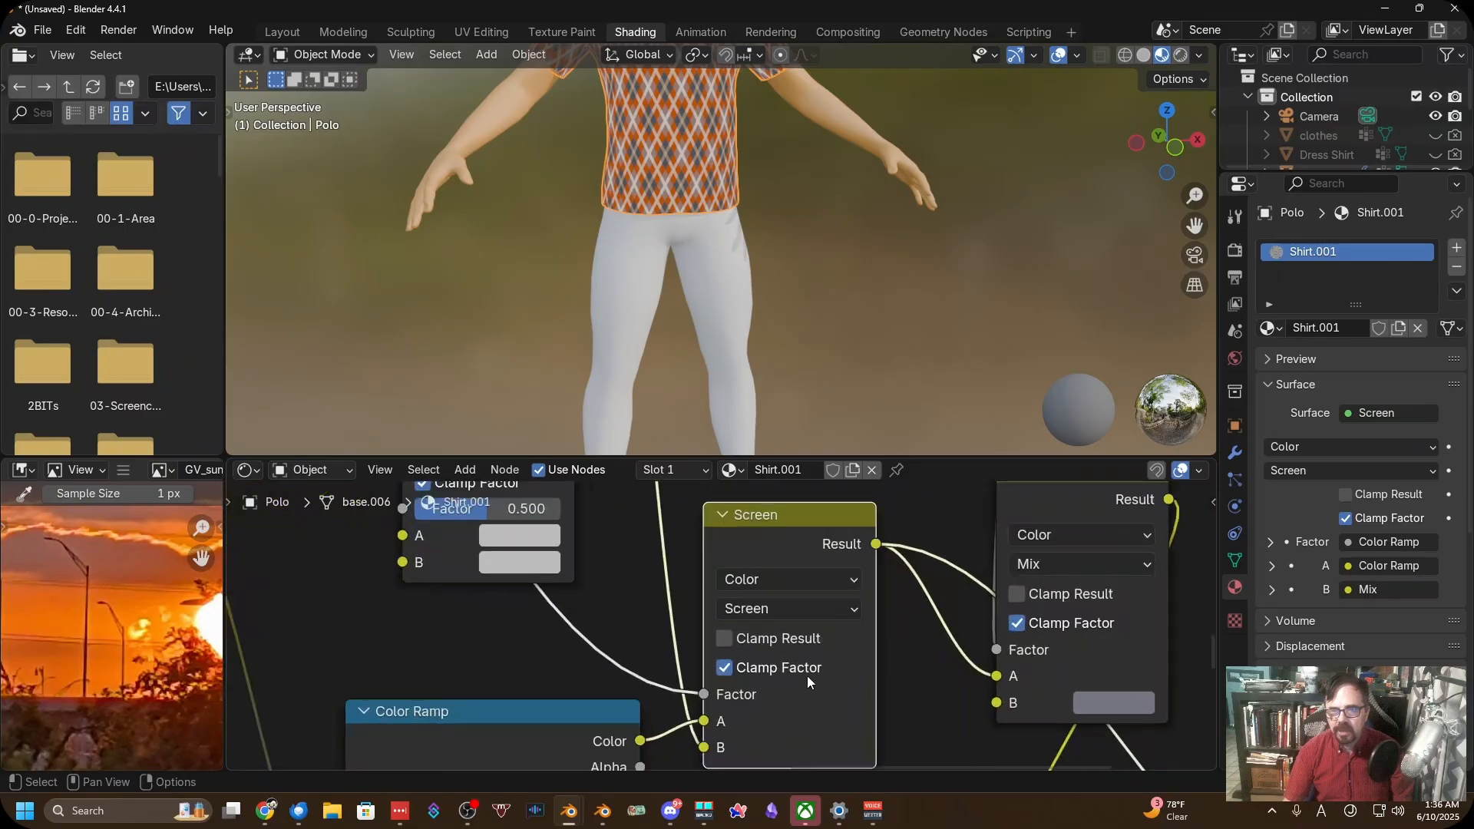
click(794, 603)
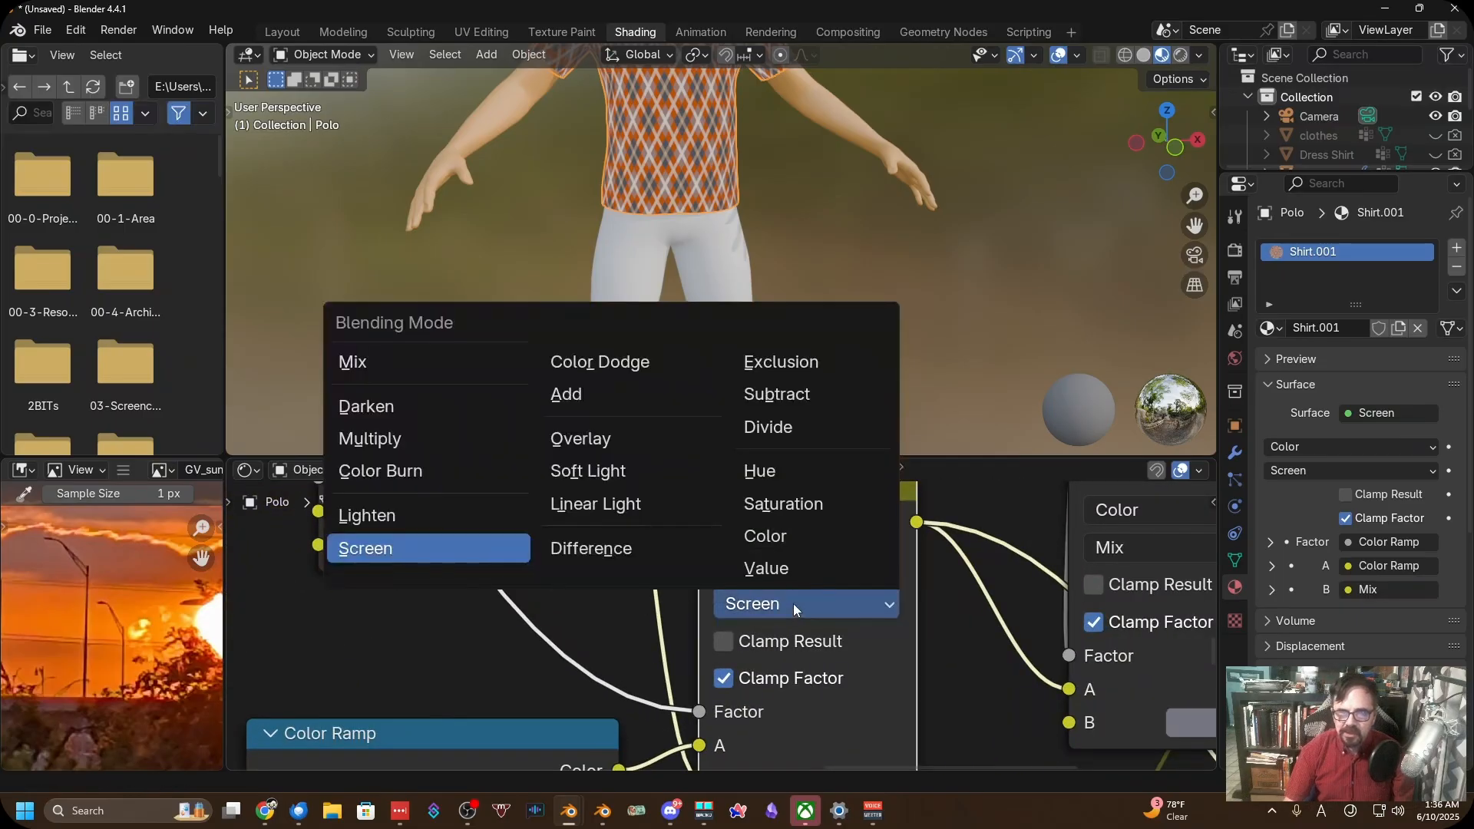
click(436, 369)
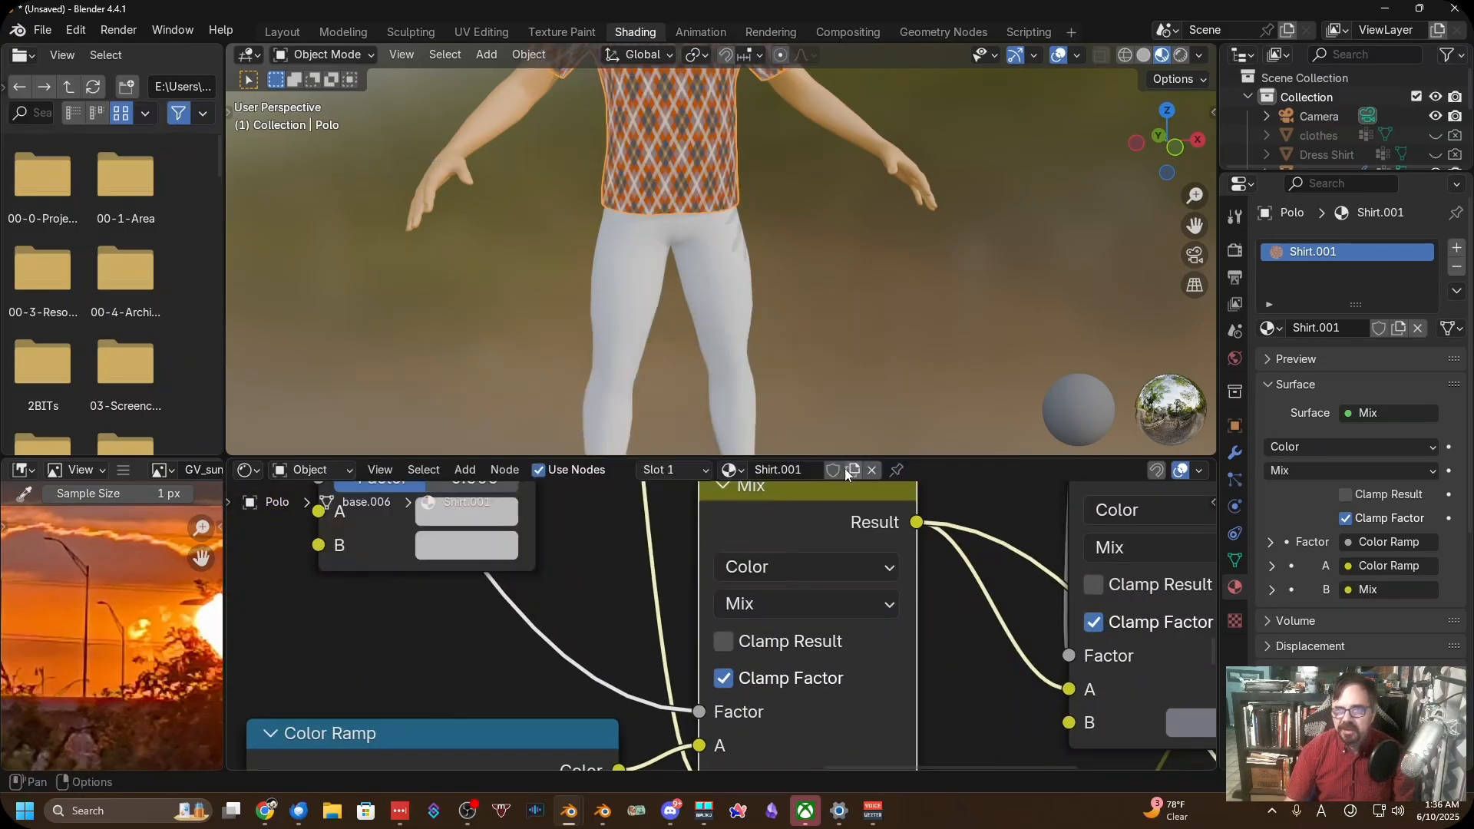
scroll(733, 342, up, 2)
shift+middle_drag(738, 336, 755, 413)
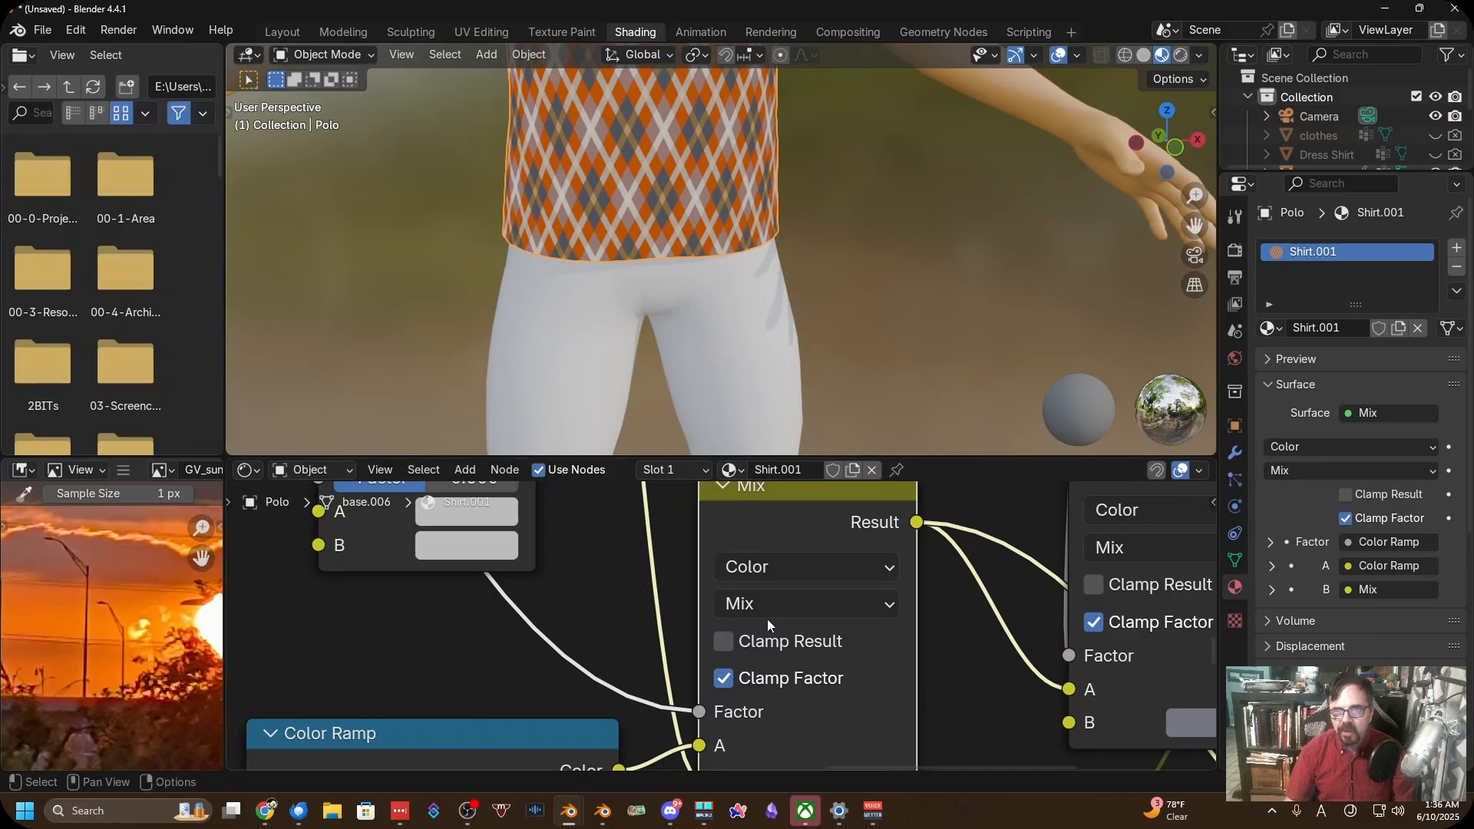
Set the blending mode of the node combining diamonds and stripes back to Screen
click(798, 605)
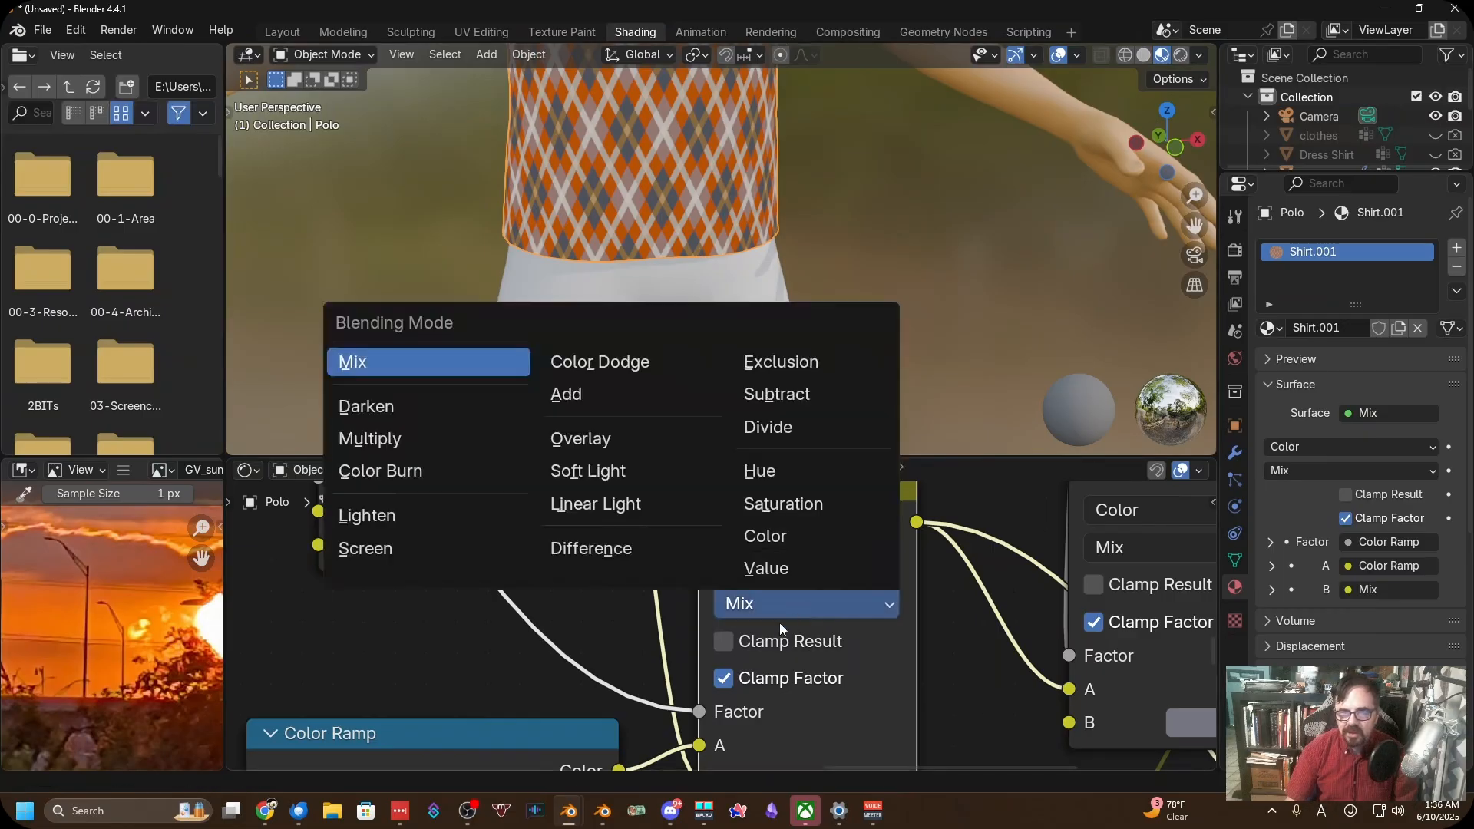
click(808, 607)
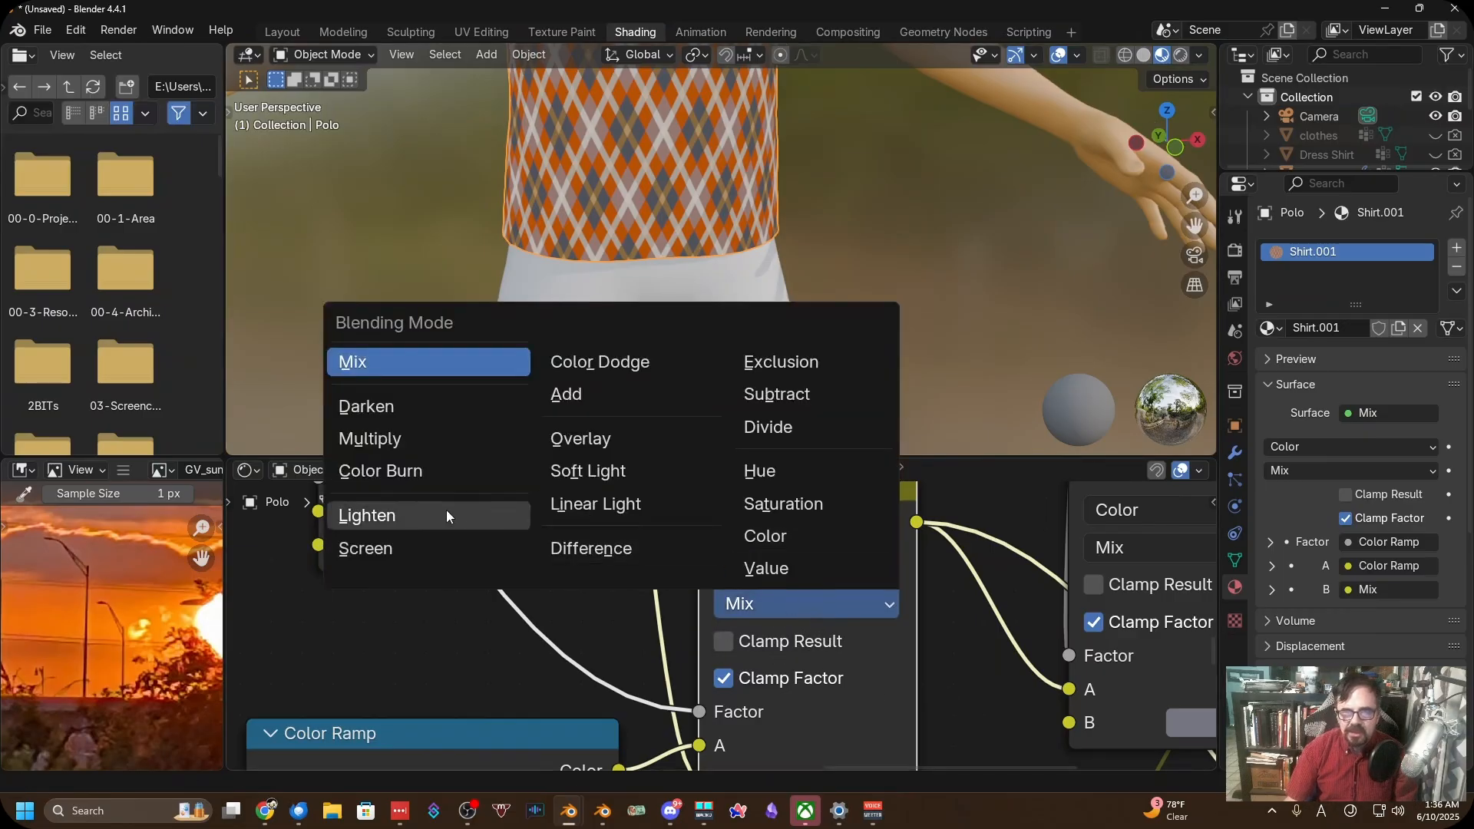
click(389, 549)
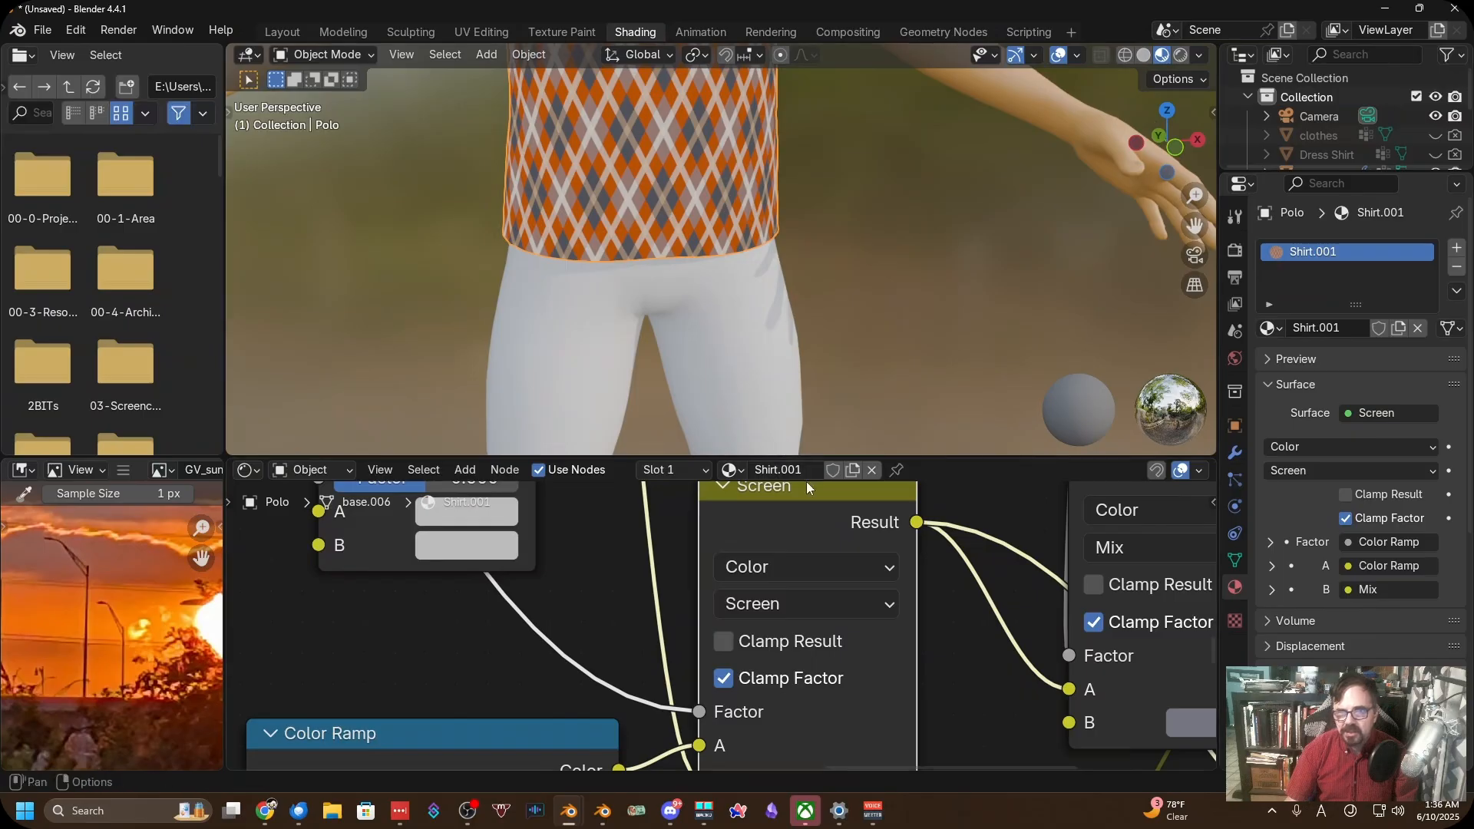
Reconnect the Principled BSDF to the Material Output surface to show the full shirt material
scroll(972, 707, down, 1)
middle_drag(958, 728, 689, 719)
scroll(730, 714, down, 1)
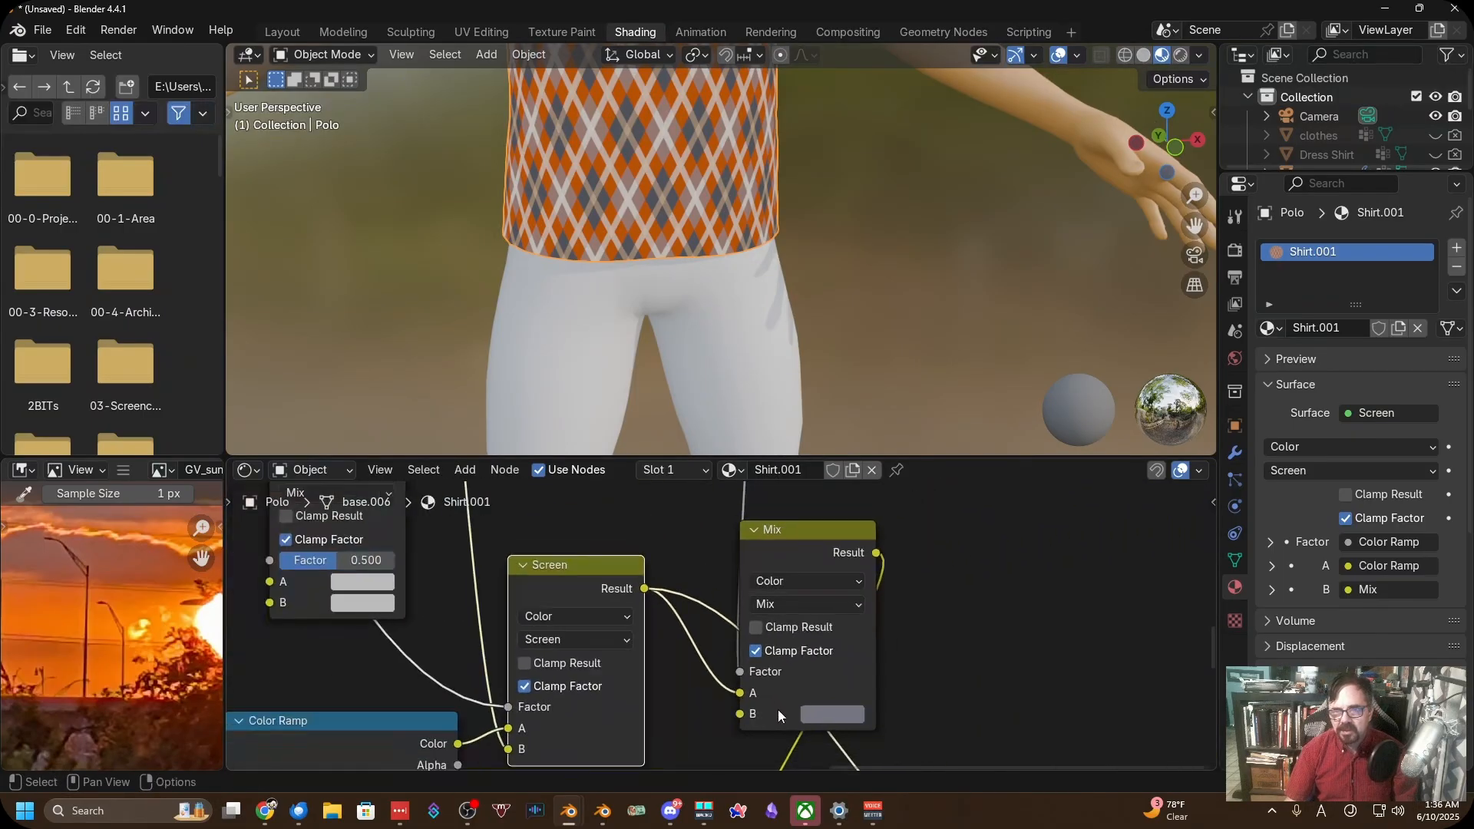
scroll(998, 745, down, 2)
middle_drag(998, 744, 849, 514)
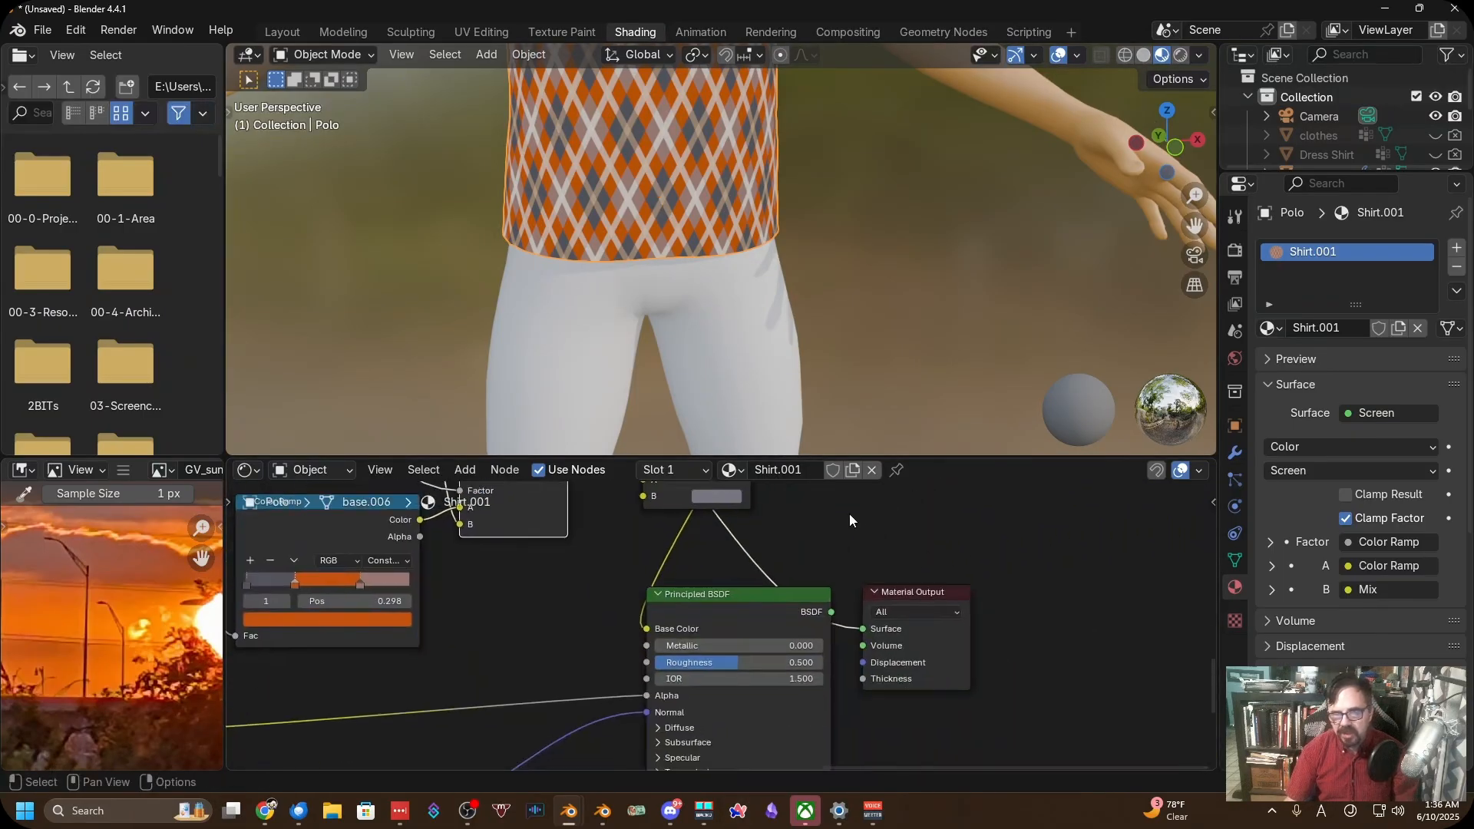
ctrl+shift+click(763, 616)
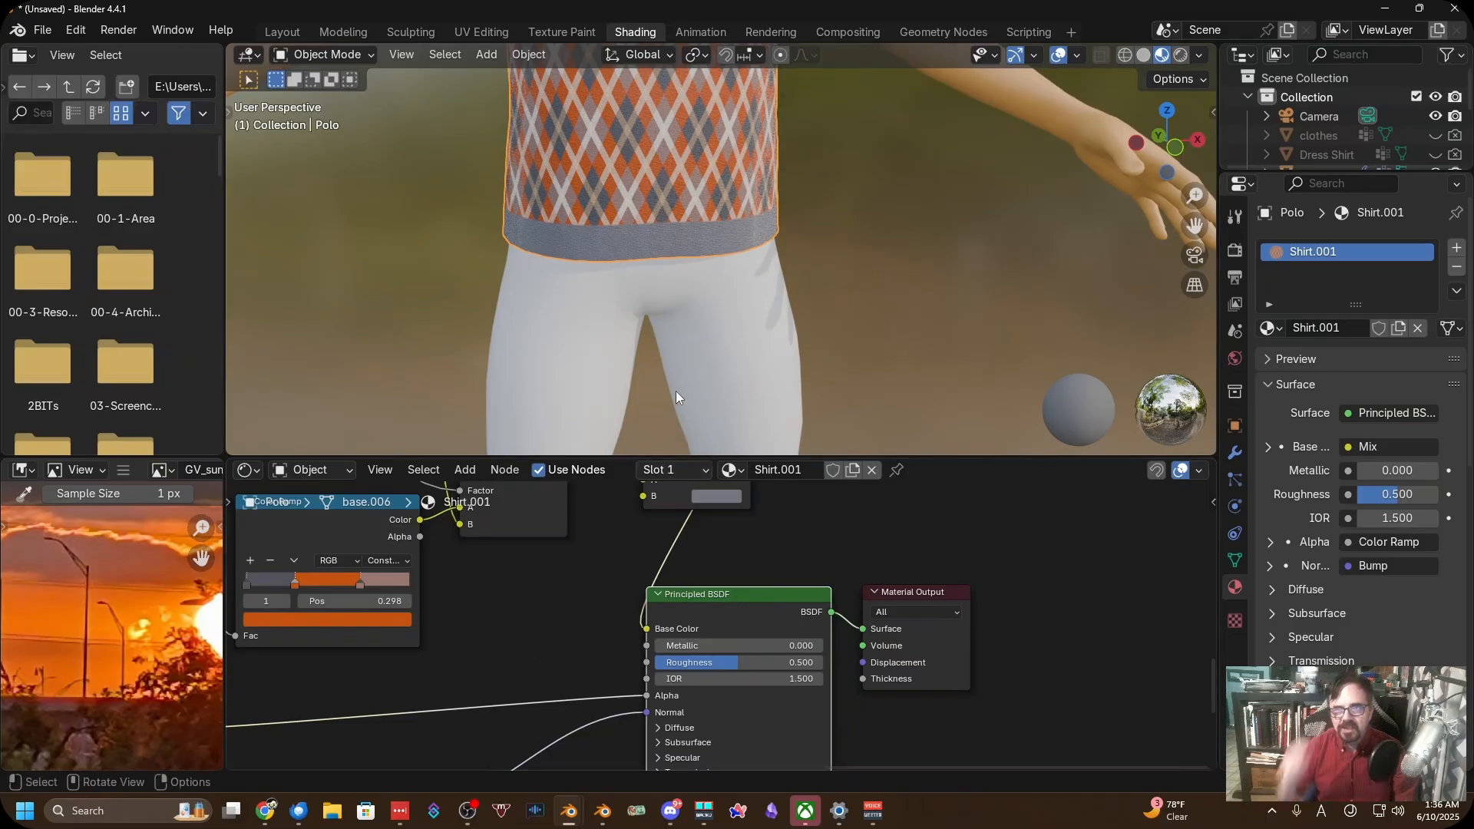